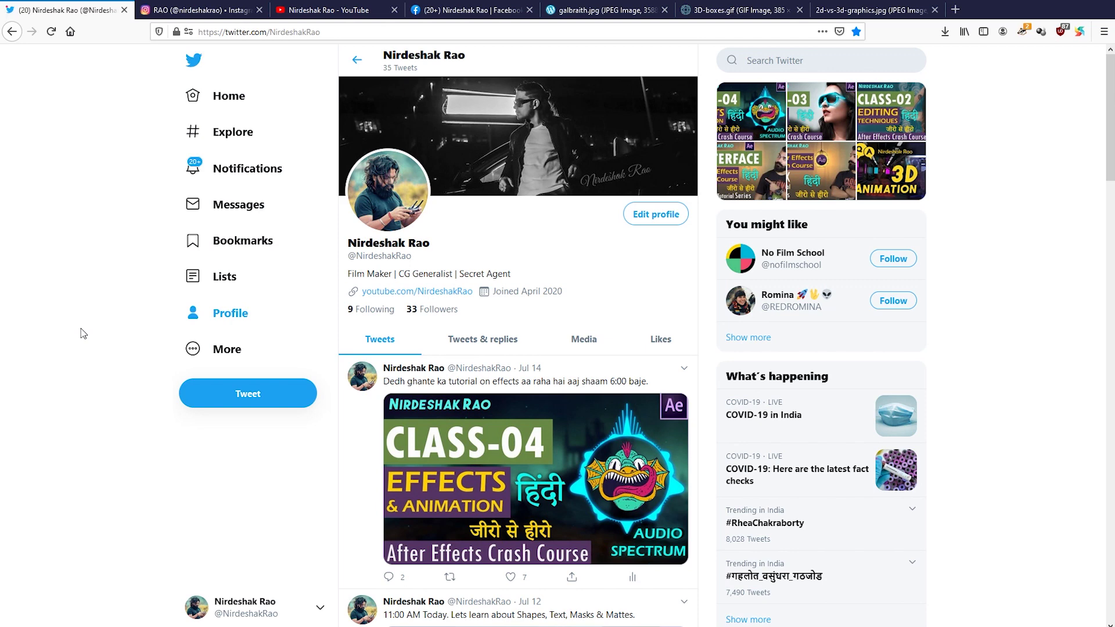
# Step: Browse the Instagram, YouTube and Facebook profile pages in Firefox
pyautogui.click(180, 11)
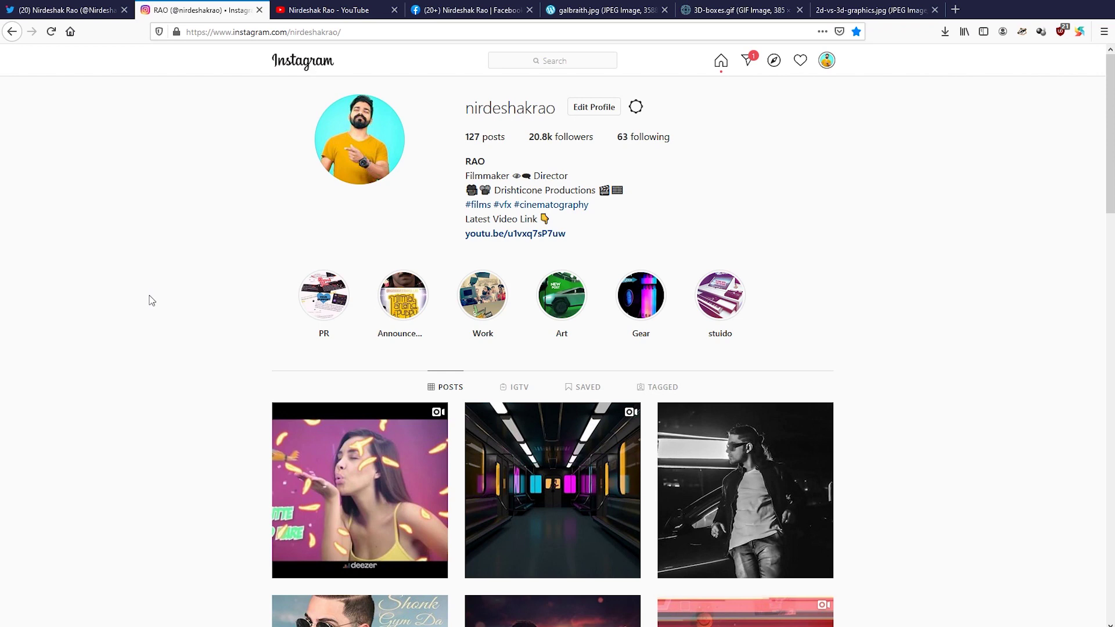
pyautogui.click(331, 8)
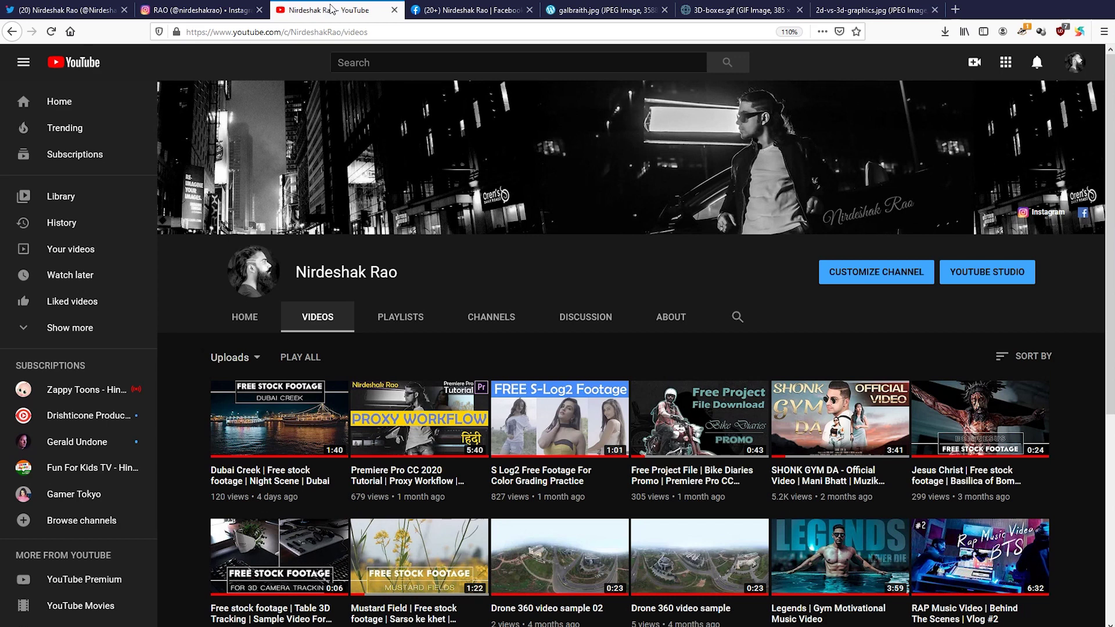
pyautogui.click(465, 10)
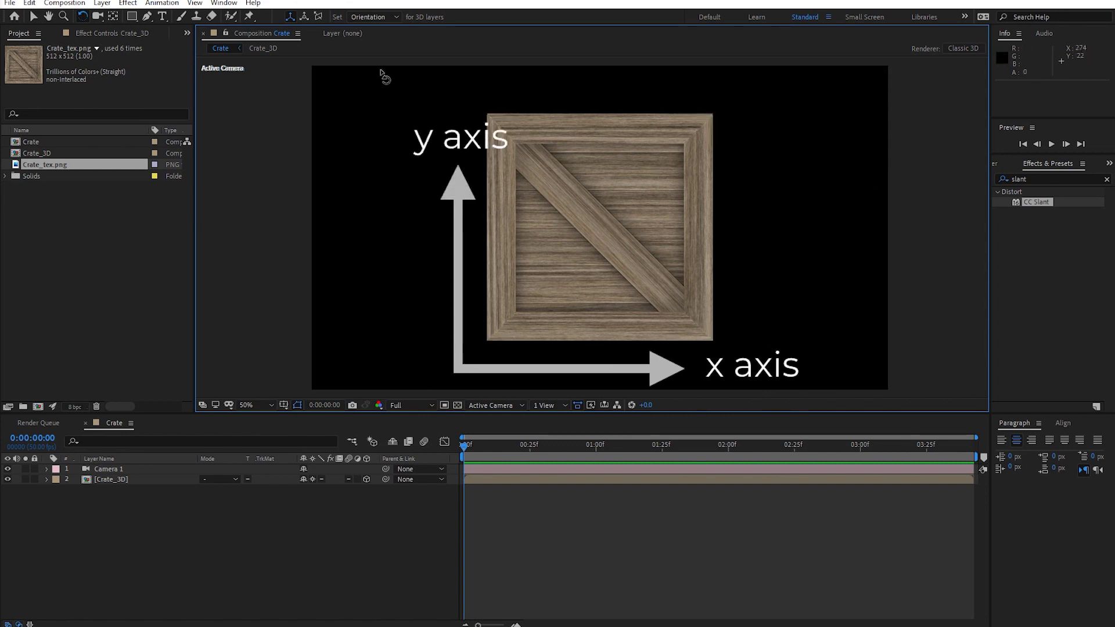
pyautogui.click(597, 235)
pyautogui.click(362, 243)
# Step: Bring Firefox back and show the 3D-boxes.gif x, y, z axes diagram
pyautogui.click(1092, 102)
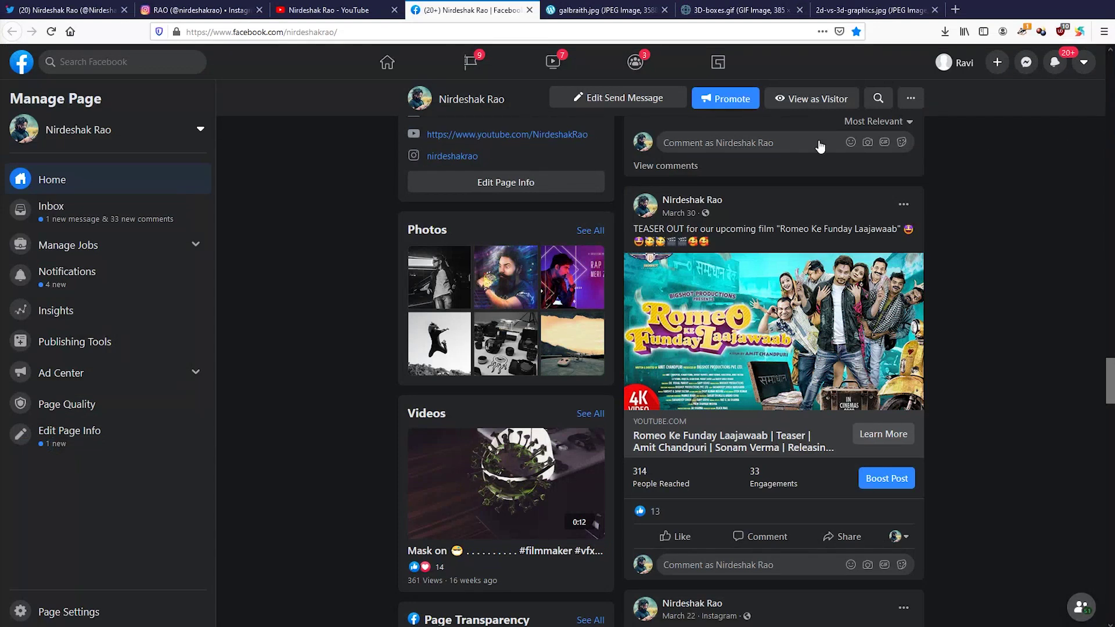
pyautogui.click(714, 14)
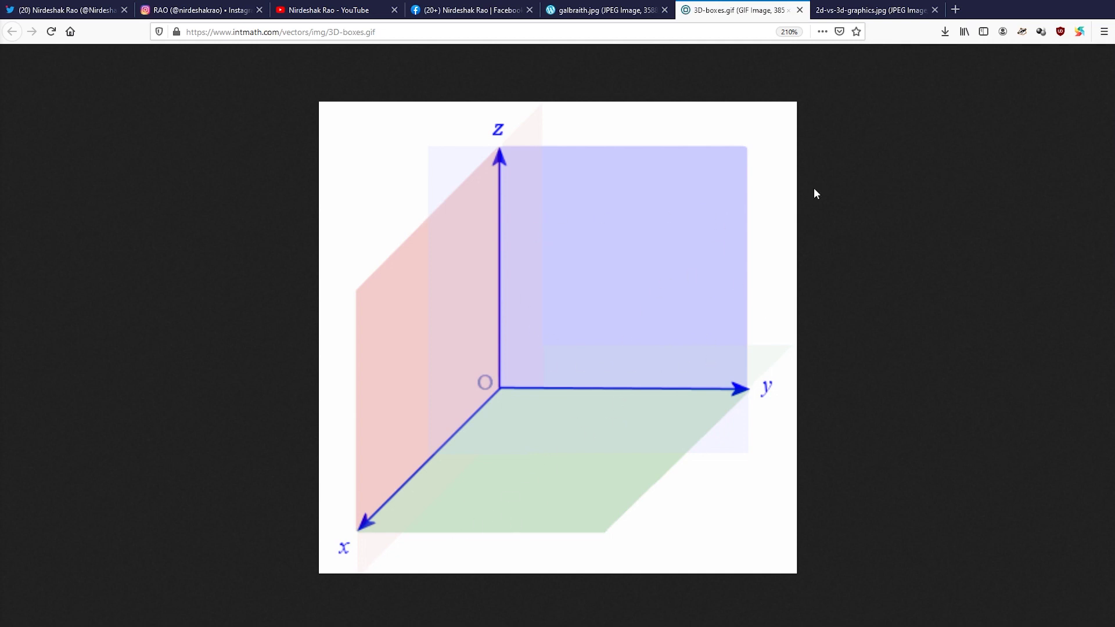
# Step: Show the galbraith.jpg gallery photo of statues and a painting
pyautogui.click(616, 12)
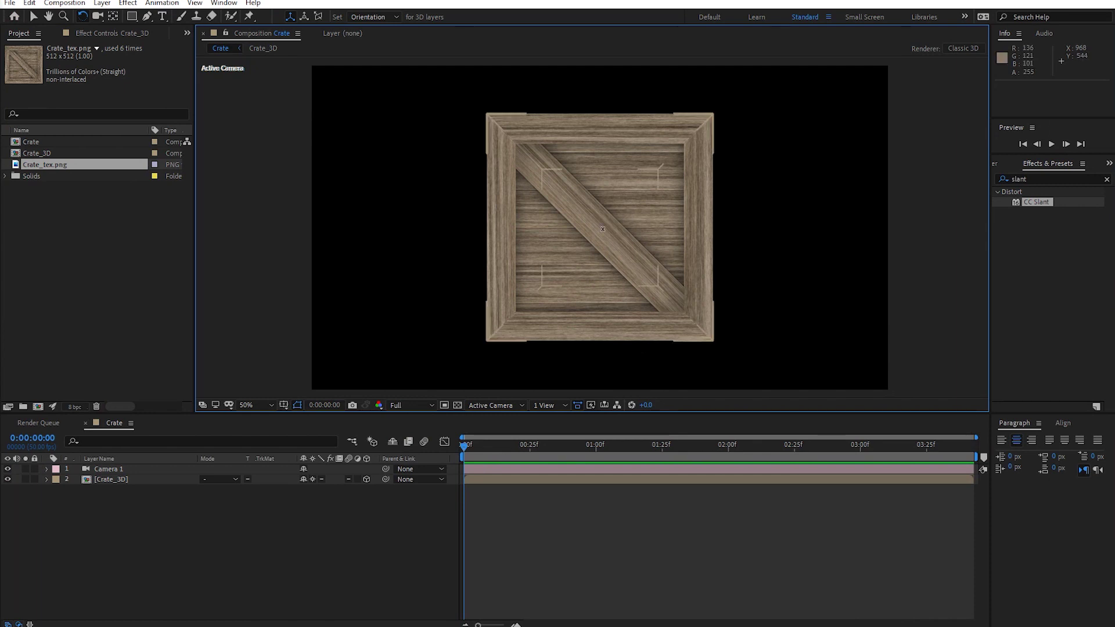
# Step: Rotate the Crate_3D box to orientation 112°, 2.0°, 357.1° so its depth shows
pyautogui.moveTo(718, 253); pyautogui.dragTo(711, 256)
pyautogui.moveTo(688, 250)
pyautogui.mouseDown()
pyautogui.moveTo(675, 261)
pyautogui.moveTo(701, 249)
pyautogui.moveTo(671, 242)
pyautogui.moveTo(675, 266)
pyautogui.moveTo(693, 272)
pyautogui.moveTo(718, 251)
pyautogui.mouseUp()
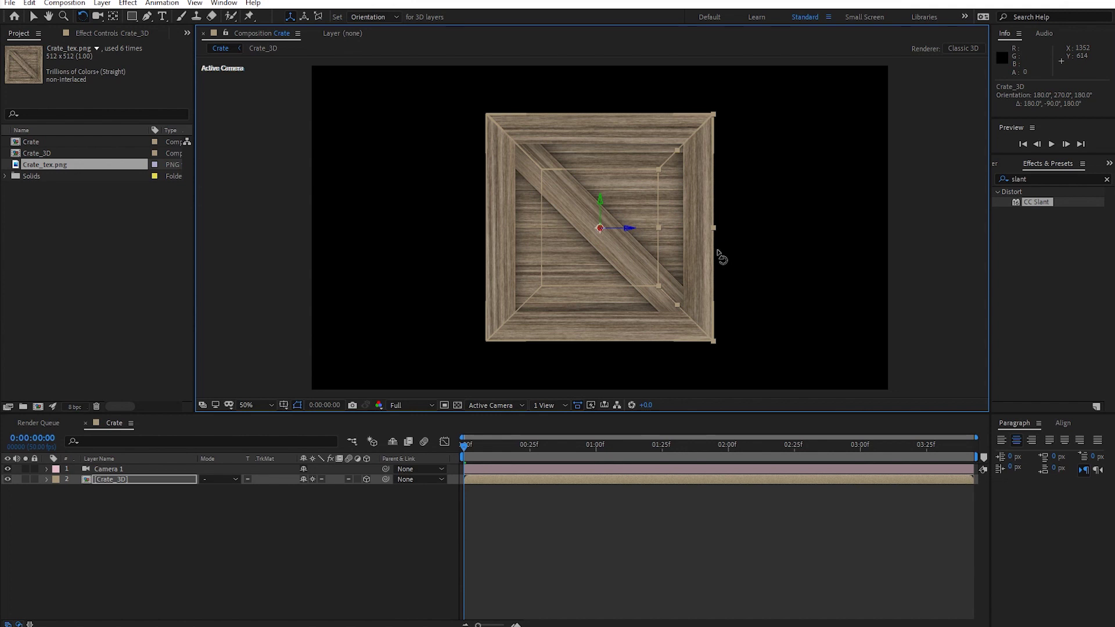
pyautogui.moveTo(718, 251)
pyautogui.mouseDown()
pyautogui.moveTo(689, 266)
pyautogui.moveTo(699, 264)
pyautogui.mouseUp()
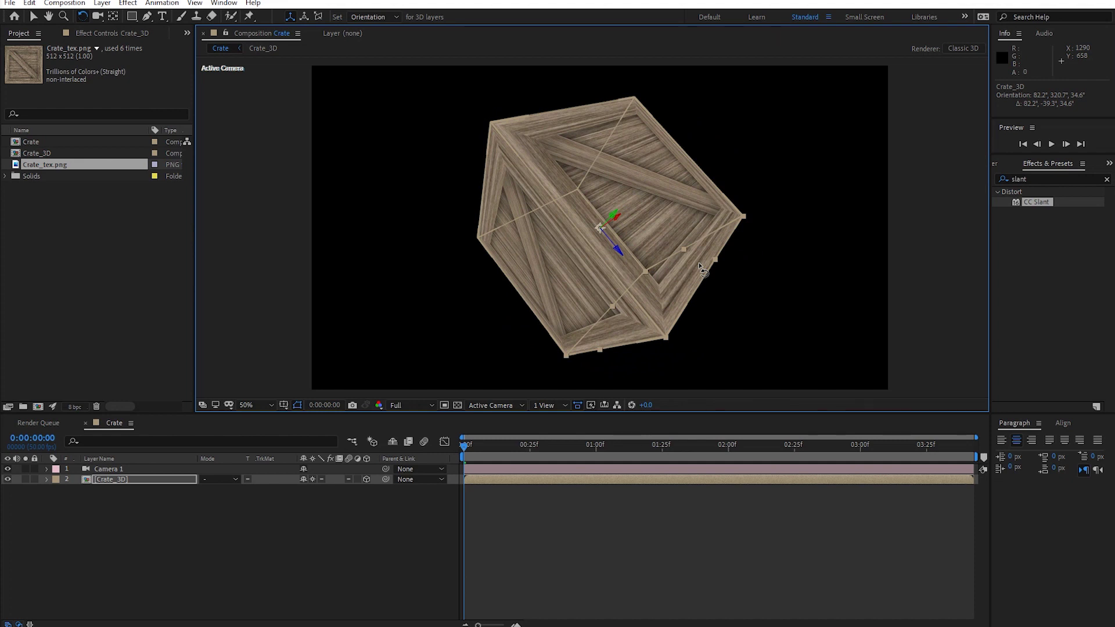
pyautogui.moveTo(701, 268); pyautogui.dragTo(678, 301)
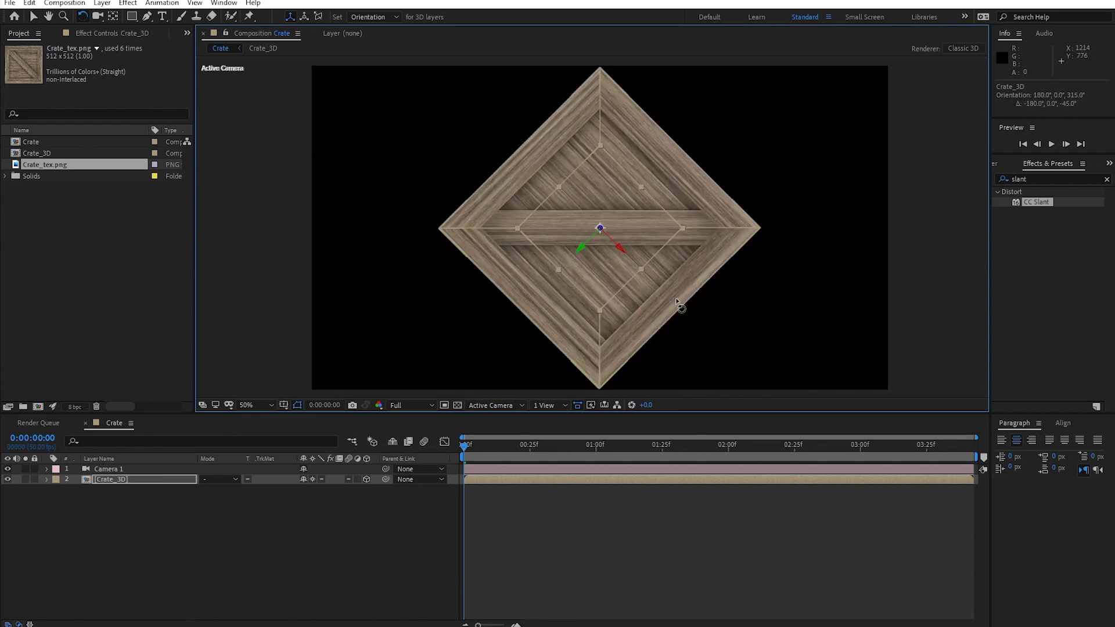
pyautogui.moveTo(678, 301); pyautogui.dragTo(687, 285)
# Step: Try stretching the crate's Y scale, then undo back to 100% scale
pyautogui.press('s')
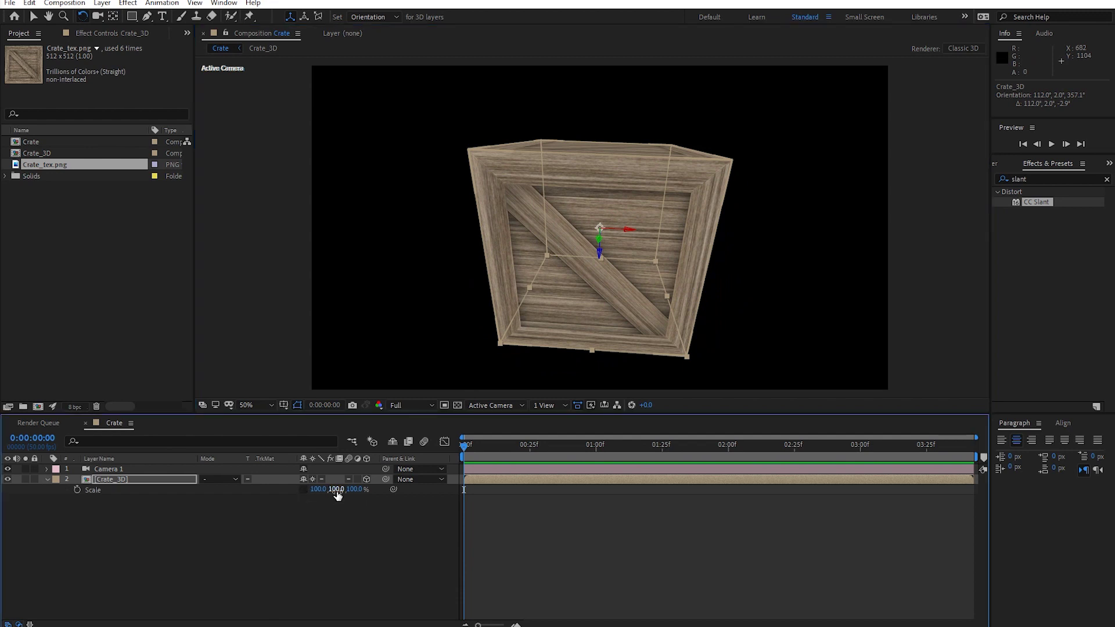
pyautogui.moveTo(337, 489)
pyautogui.mouseDown()
pyautogui.moveTo(696, 283)
pyautogui.moveTo(632, 251)
pyautogui.moveTo(639, 275)
pyautogui.mouseUp()
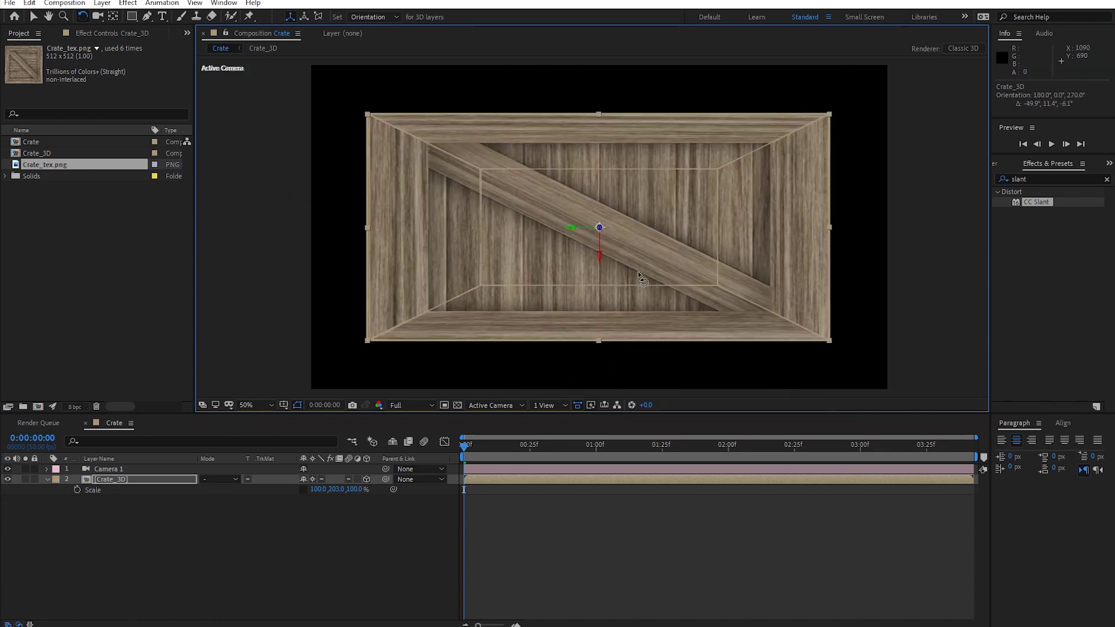
pyautogui.moveTo(639, 275)
pyautogui.mouseDown()
pyautogui.moveTo(628, 288)
pyautogui.moveTo(637, 287)
pyautogui.mouseUp()
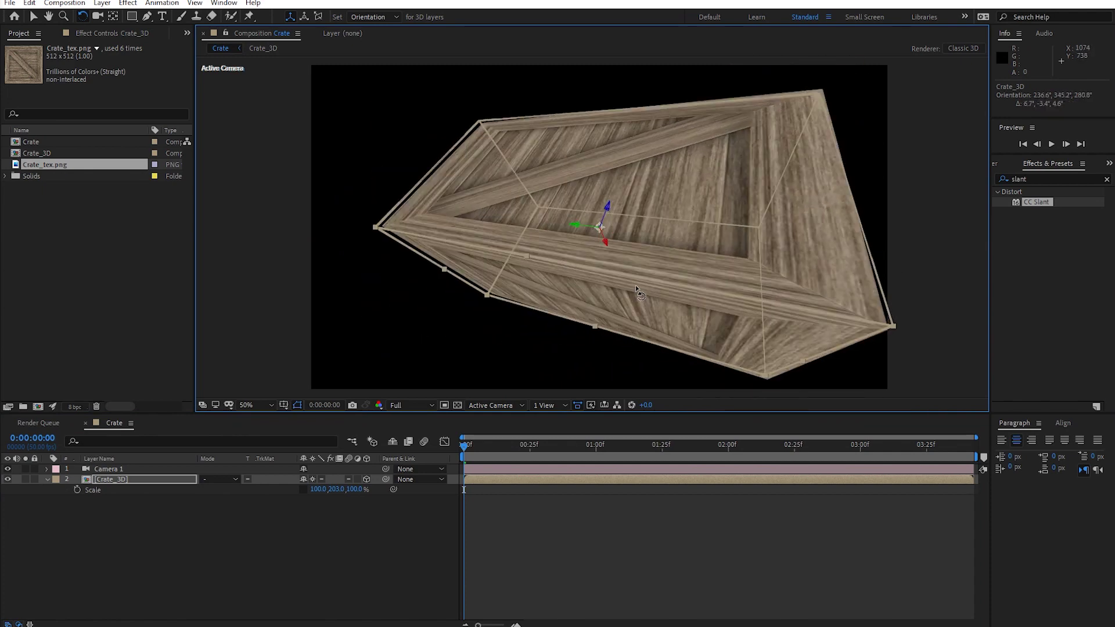
pyautogui.hotkey('ctrl', 'z')
pyautogui.hotkey('ctrl', 'z')
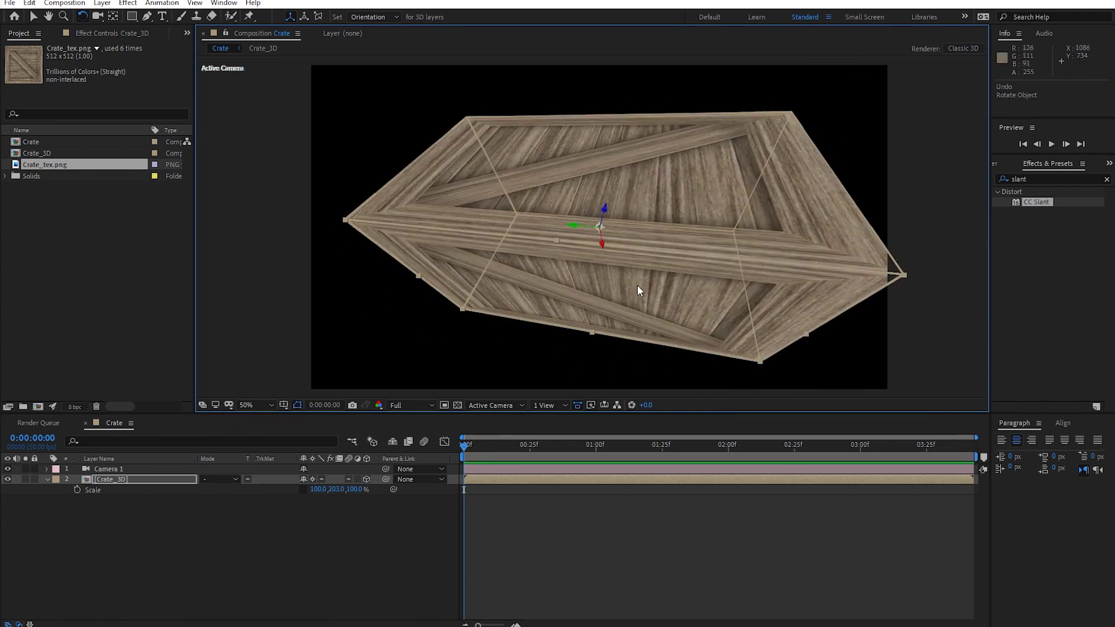
pyautogui.hotkey('ctrl', 'z')
pyautogui.hotkey('ctrl', 'z')
pyautogui.hotkey('ctrl', 'z')
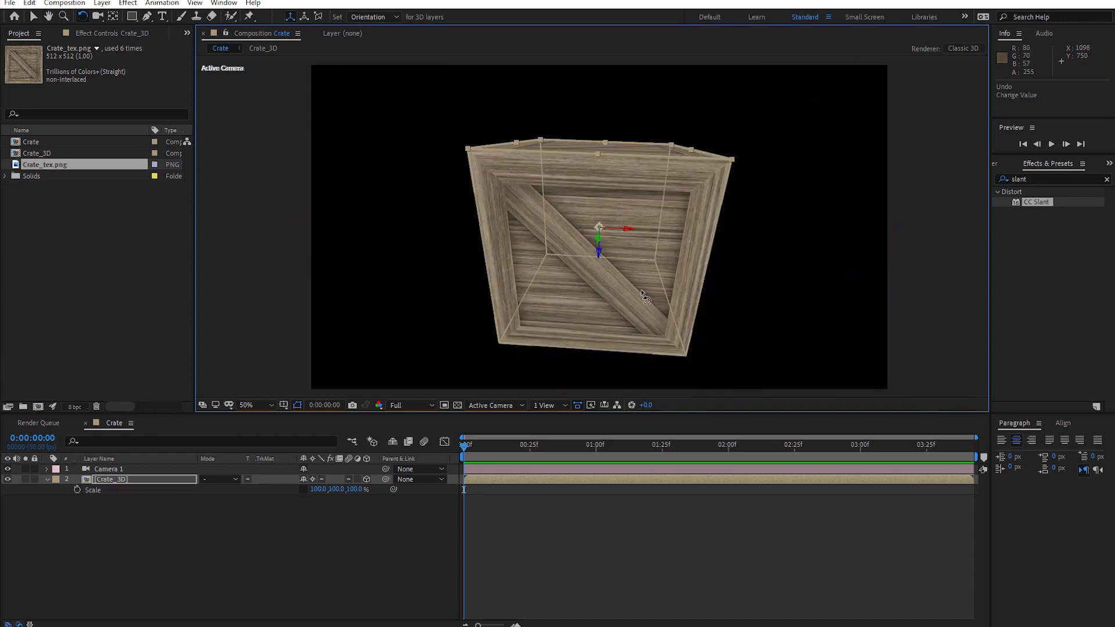
# Step: Turn the crate to orientation 138.8°, 352.2°, 321.6°, showing its top and two sides
pyautogui.moveTo(644, 296); pyautogui.dragTo(634, 295)
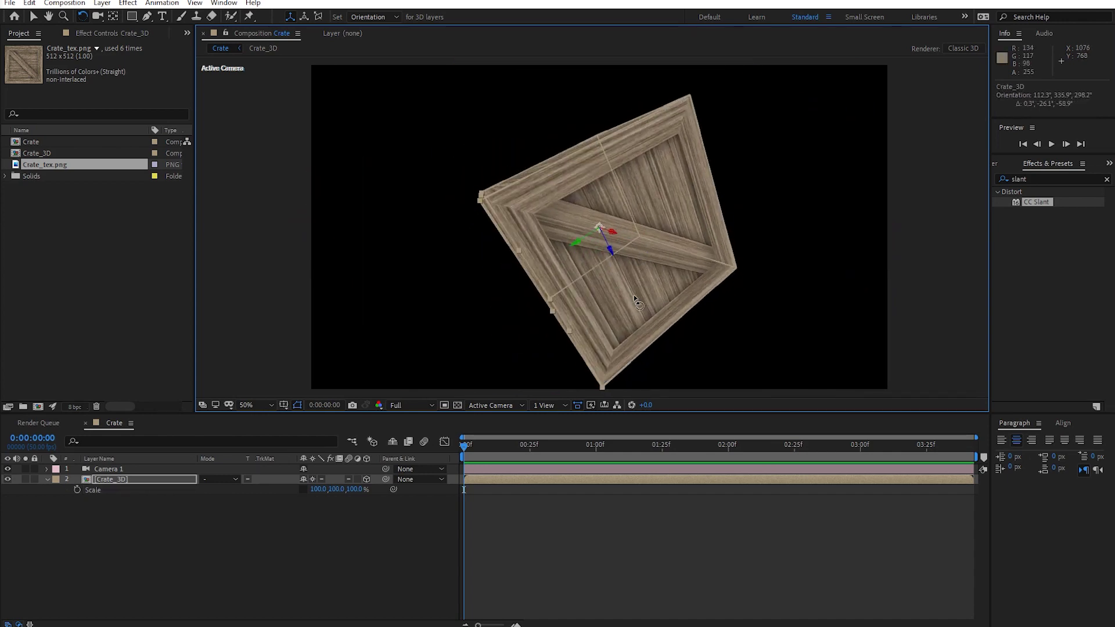
pyautogui.moveTo(647, 254); pyautogui.dragTo(654, 256)
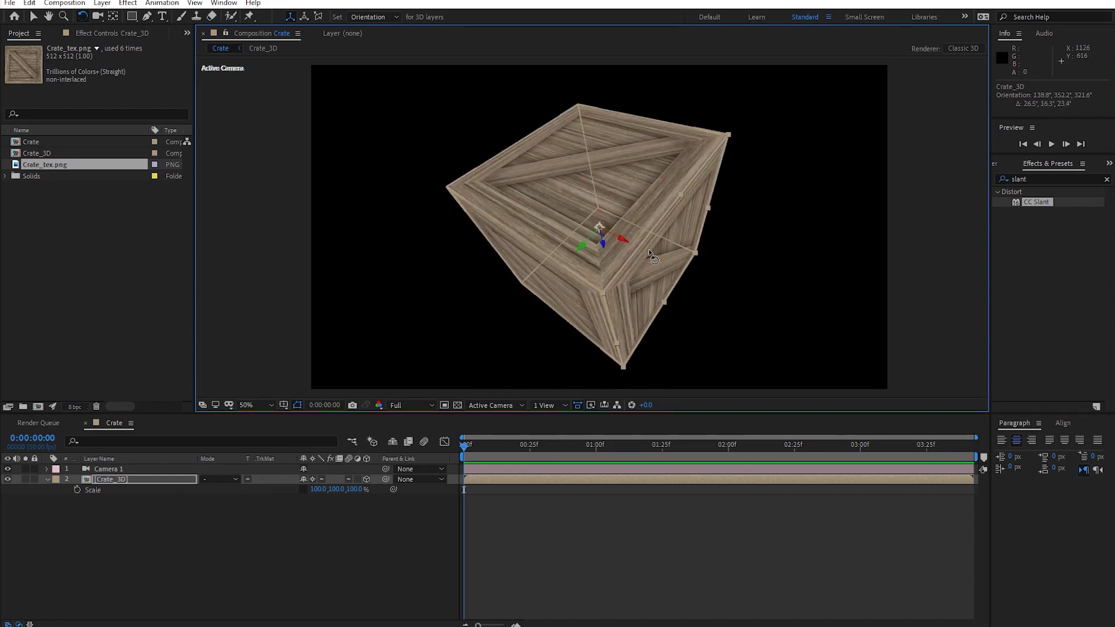
pyautogui.moveTo(123, 229); pyautogui.dragTo(20, 144)
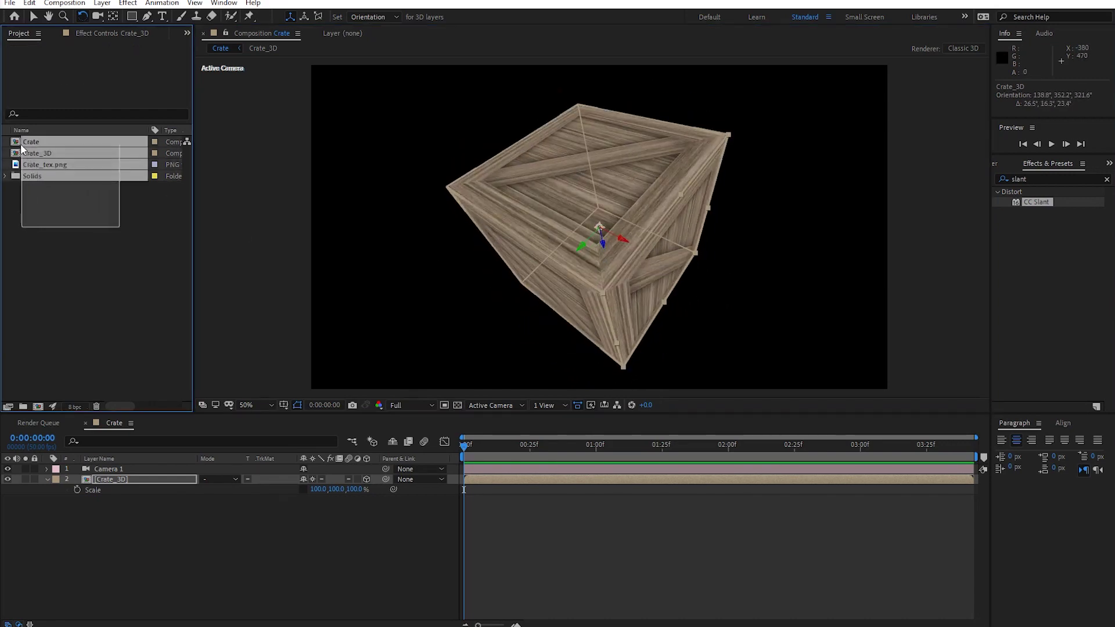
# Step: Delete all project items and create a new composition named 3d_test
pyautogui.press('Delete')
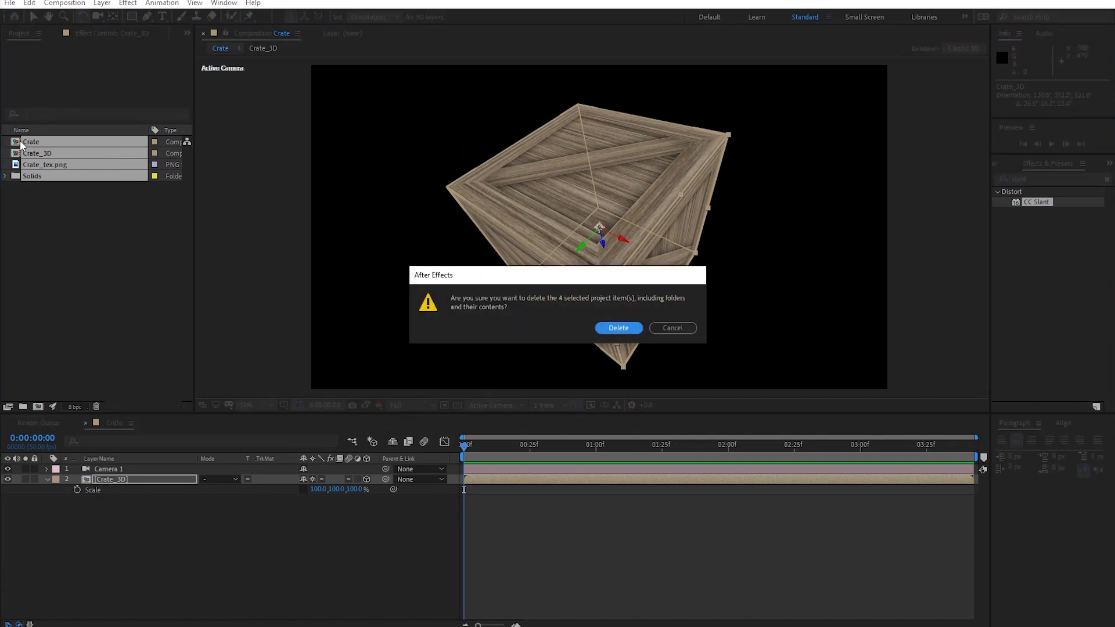
pyautogui.click(615, 332)
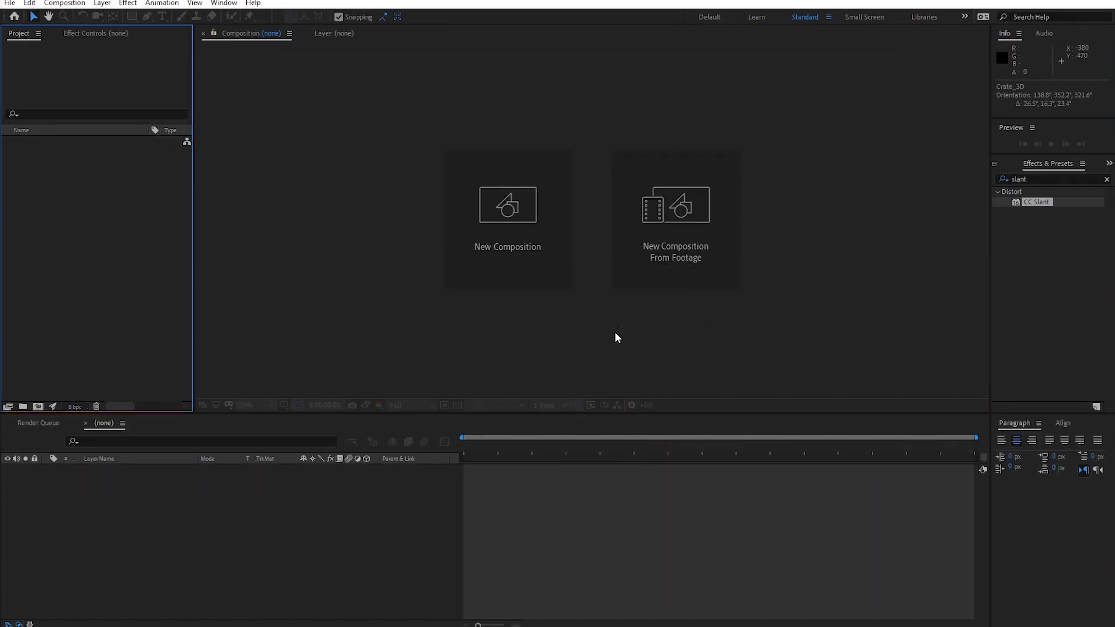
pyautogui.click(502, 246)
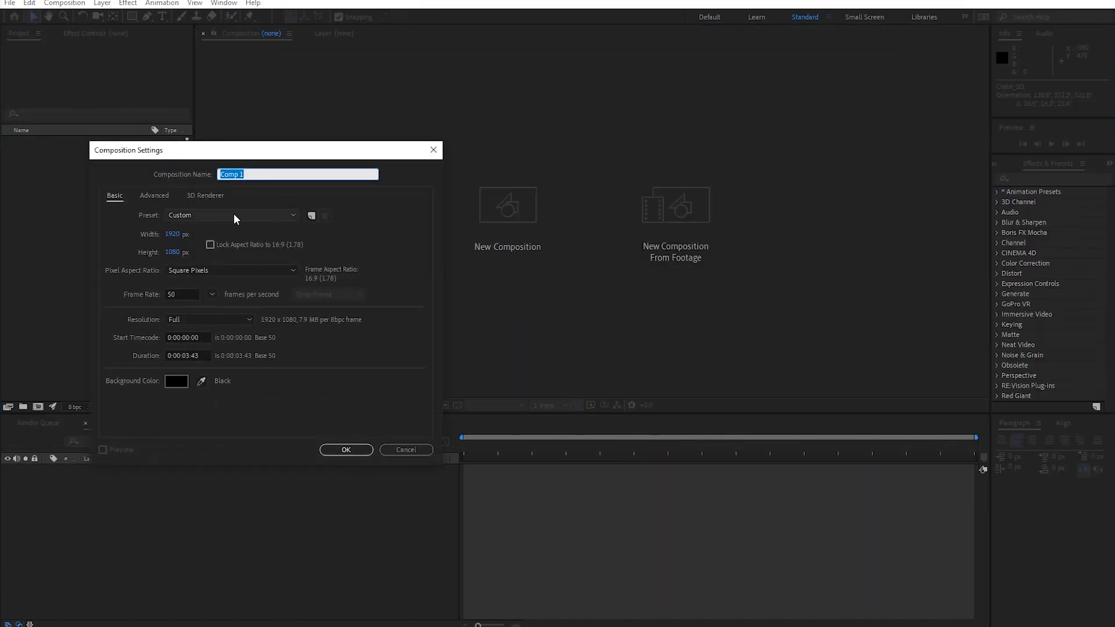
pyautogui.write('3d_test')
pyautogui.press('Return')
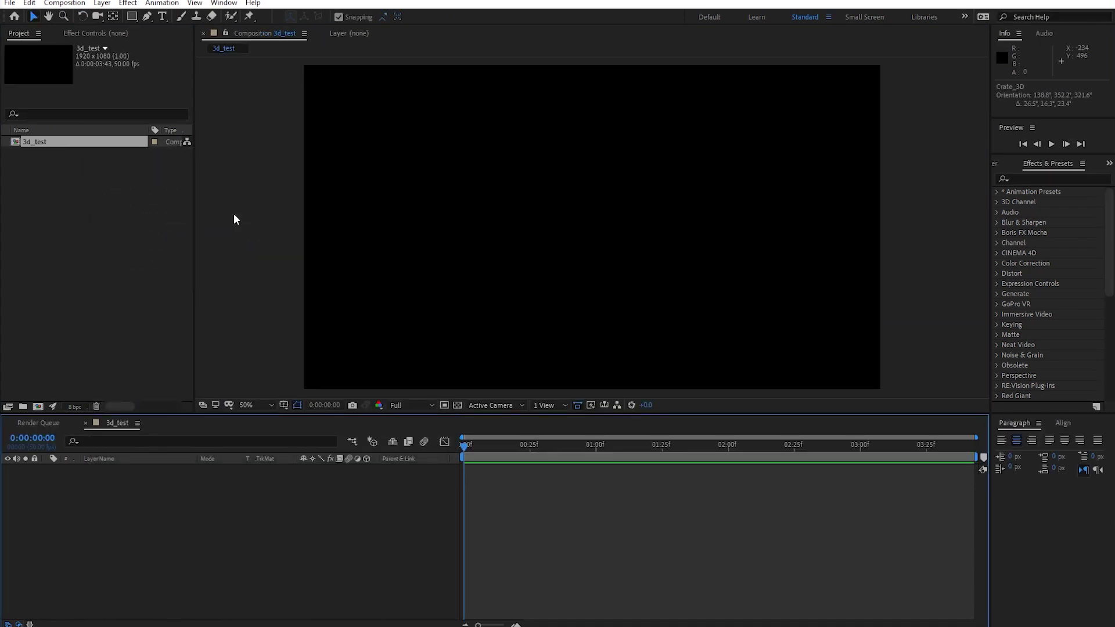
# Step: Add a light grey solid layer with colour DEDEDE
pyautogui.rightClick(219, 522)
pyautogui.moveTo(262, 391)
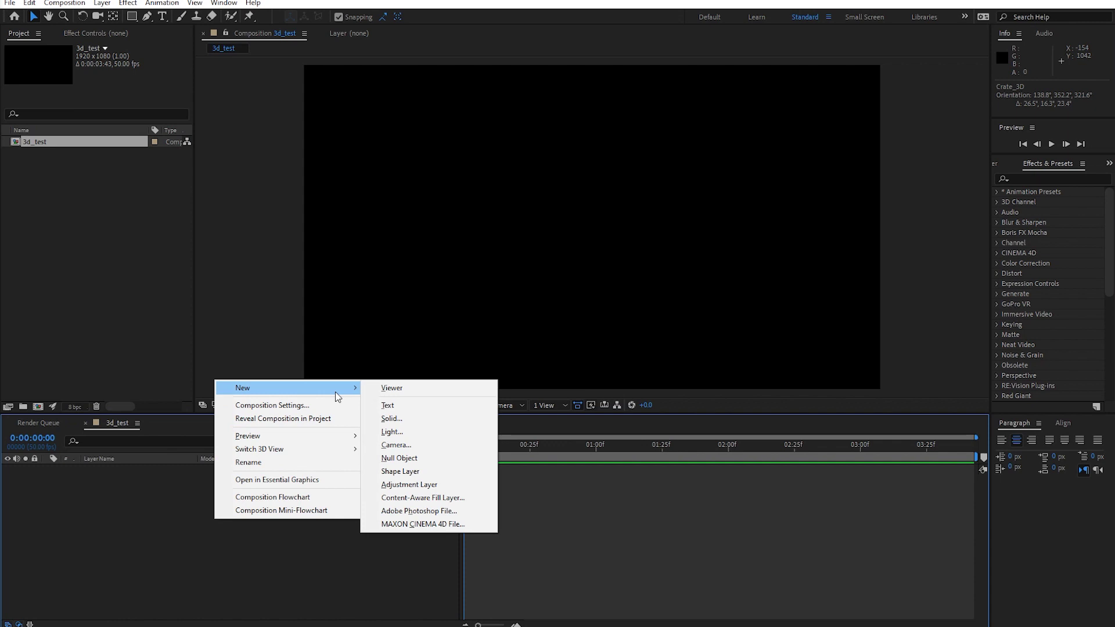
pyautogui.click(399, 420)
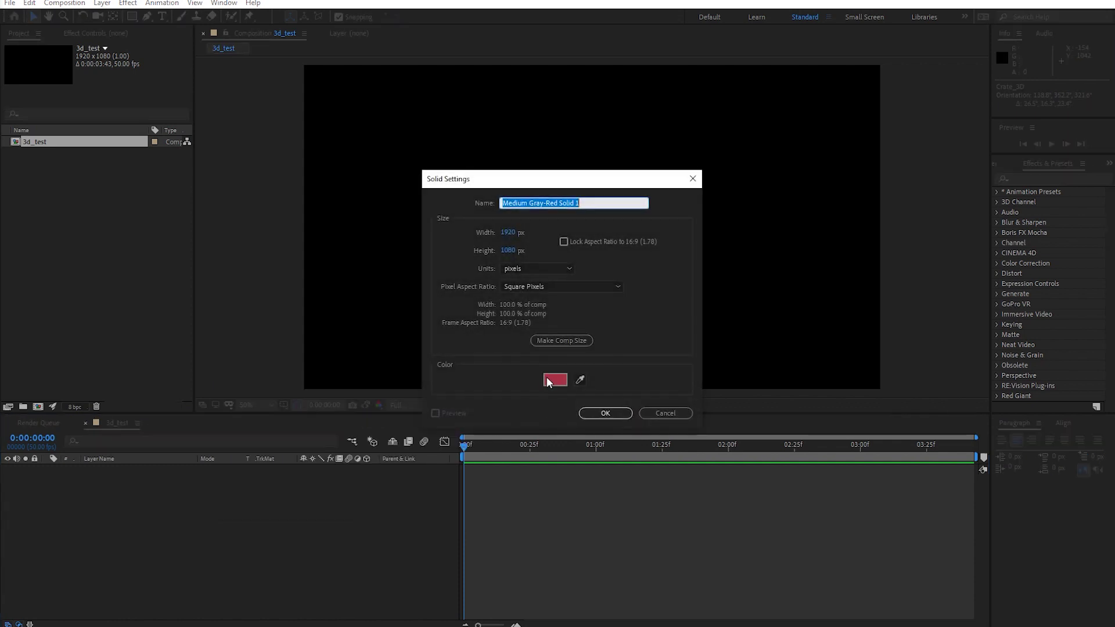
pyautogui.click(549, 383)
pyautogui.moveTo(841, 463); pyautogui.dragTo(801, 365)
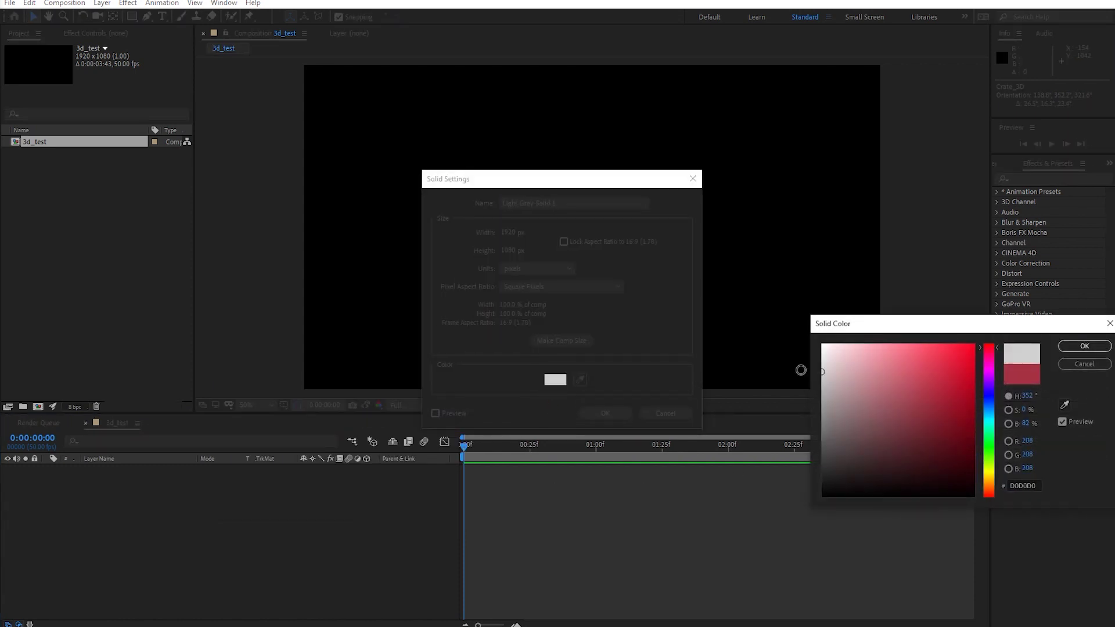
pyautogui.click(1067, 346)
pyautogui.click(606, 413)
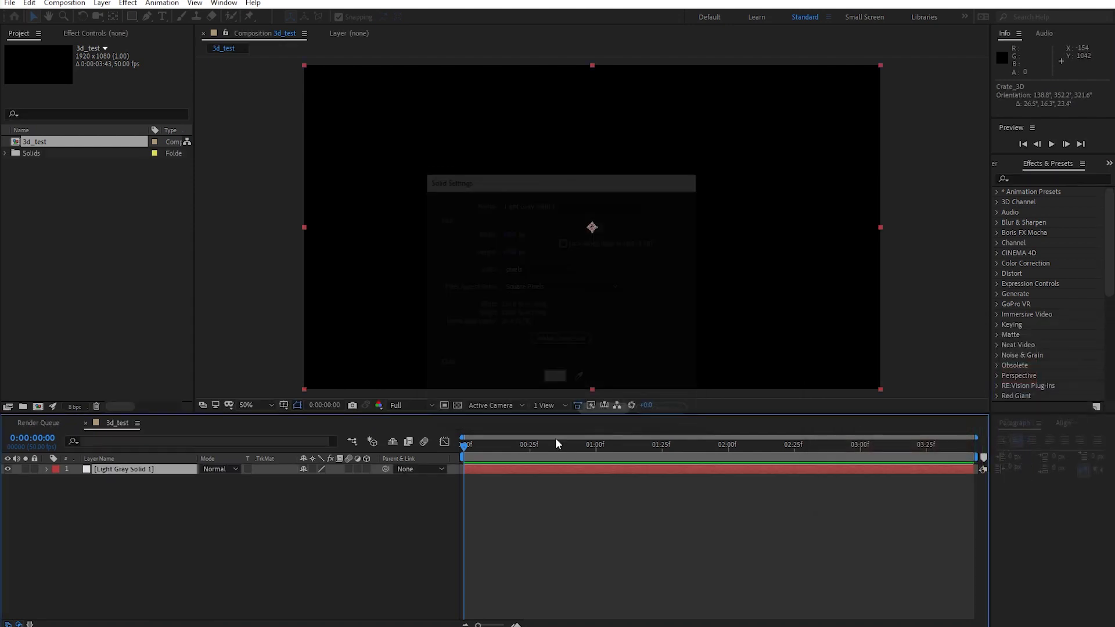
# Step: Add a text layer reading TEST
pyautogui.rightClick(173, 514)
pyautogui.moveTo(222, 389)
pyautogui.click(386, 399)
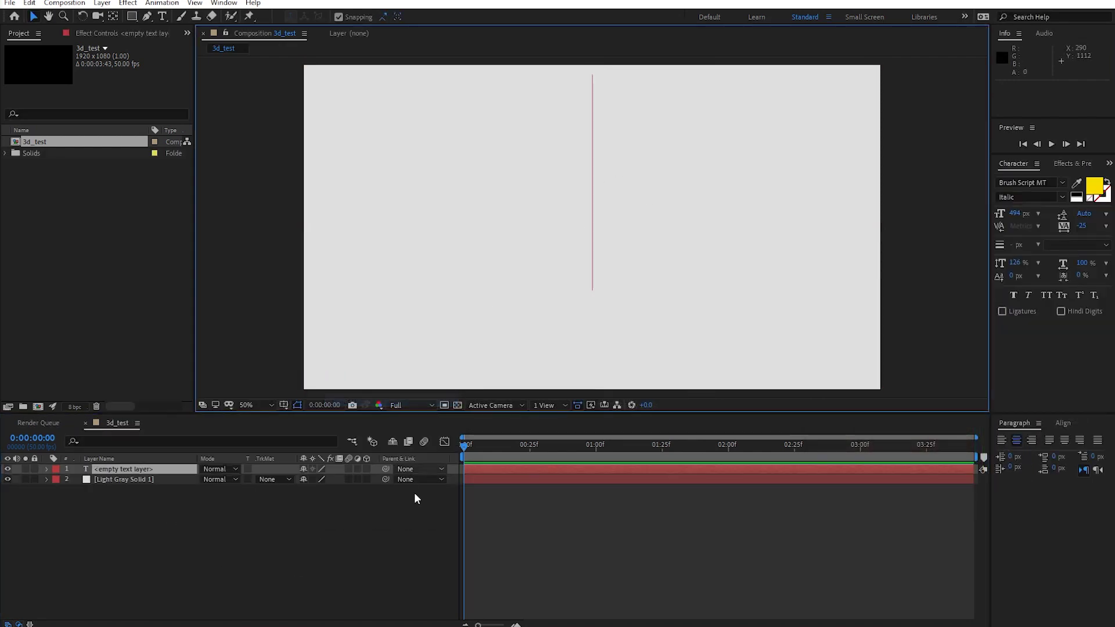
pyautogui.write('TEST')
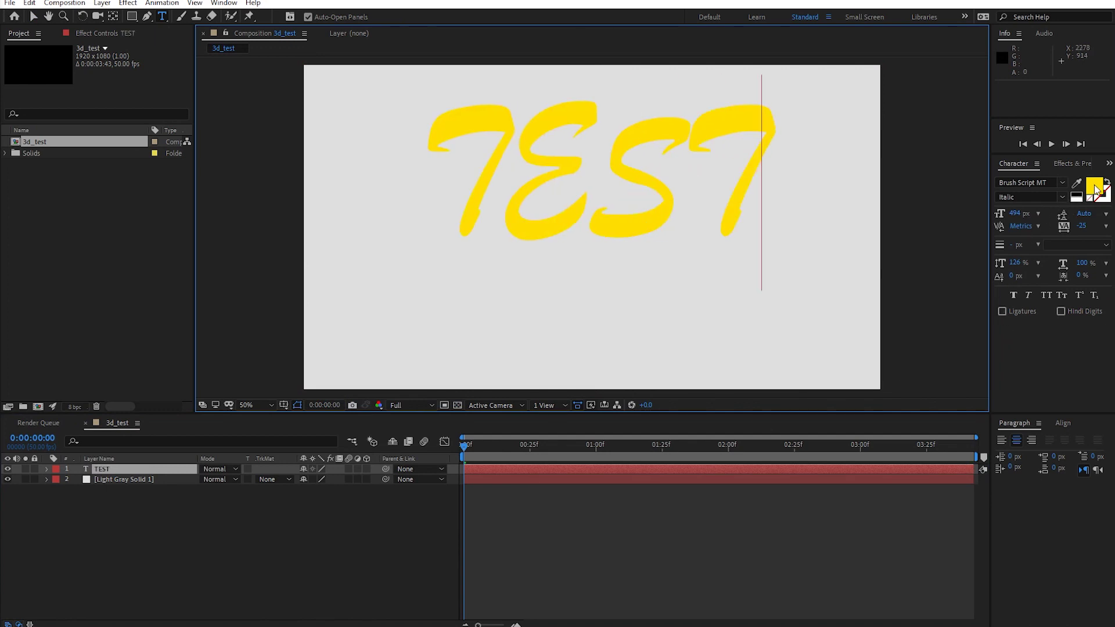
# Step: Change the solid's colour to neutral gray 8E8E8E
pyautogui.click(140, 479)
pyautogui.click(102, 2)
pyautogui.click(119, 29)
pyautogui.click(969, 466)
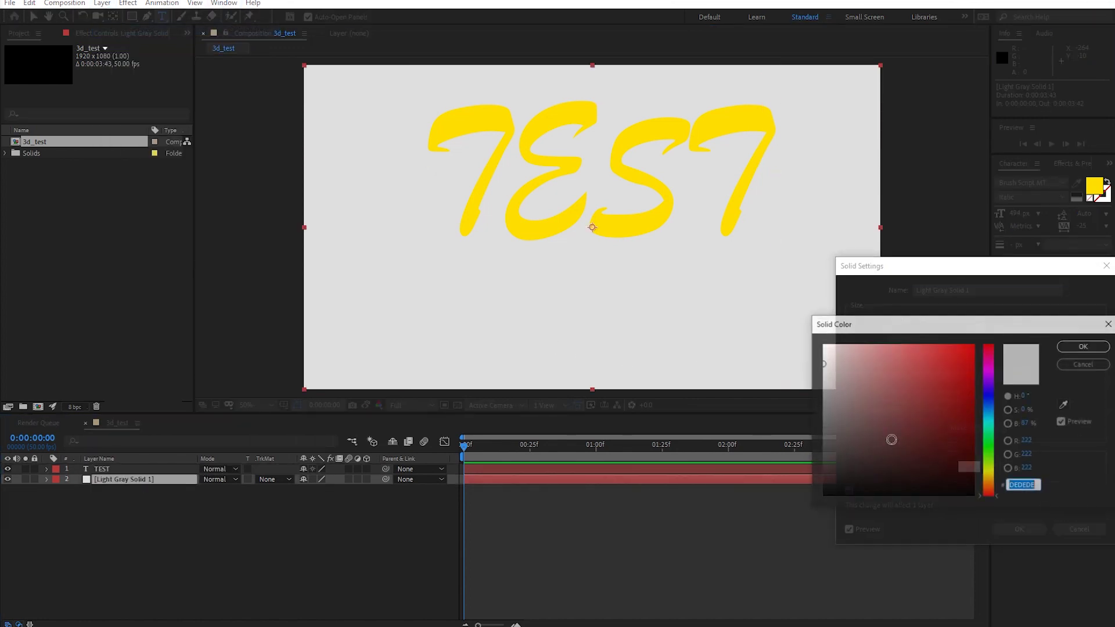
pyautogui.moveTo(891, 423); pyautogui.dragTo(811, 414)
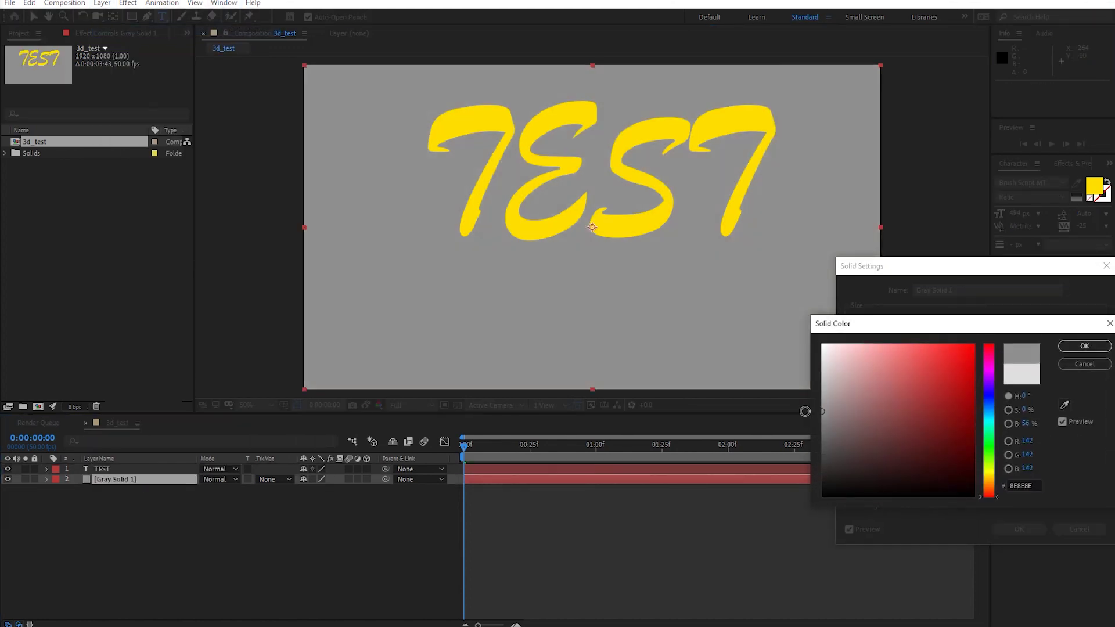
pyautogui.click(1072, 349)
pyautogui.click(1019, 529)
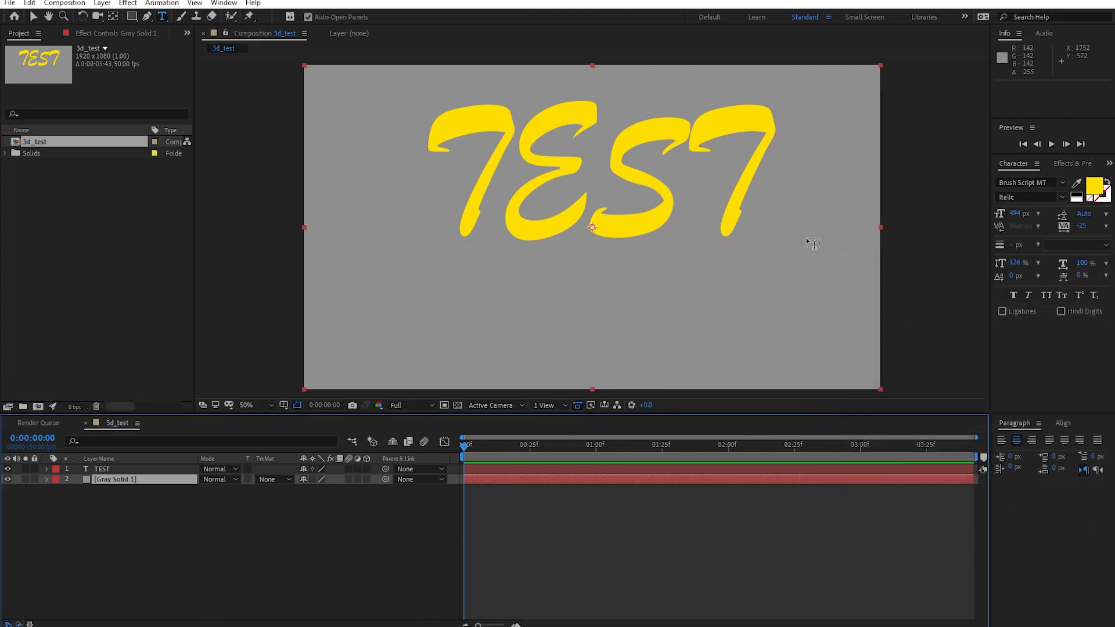
# Step: Set the TEST text font to Calibri Bold
pyautogui.click(134, 469)
pyautogui.click(1038, 183)
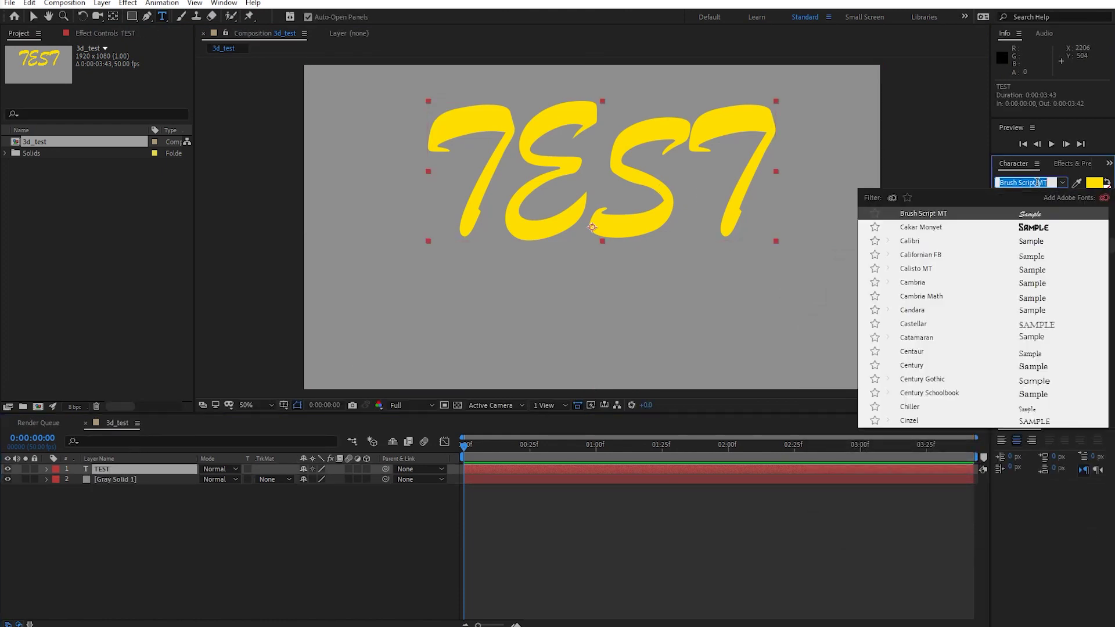
pyautogui.click(1009, 242)
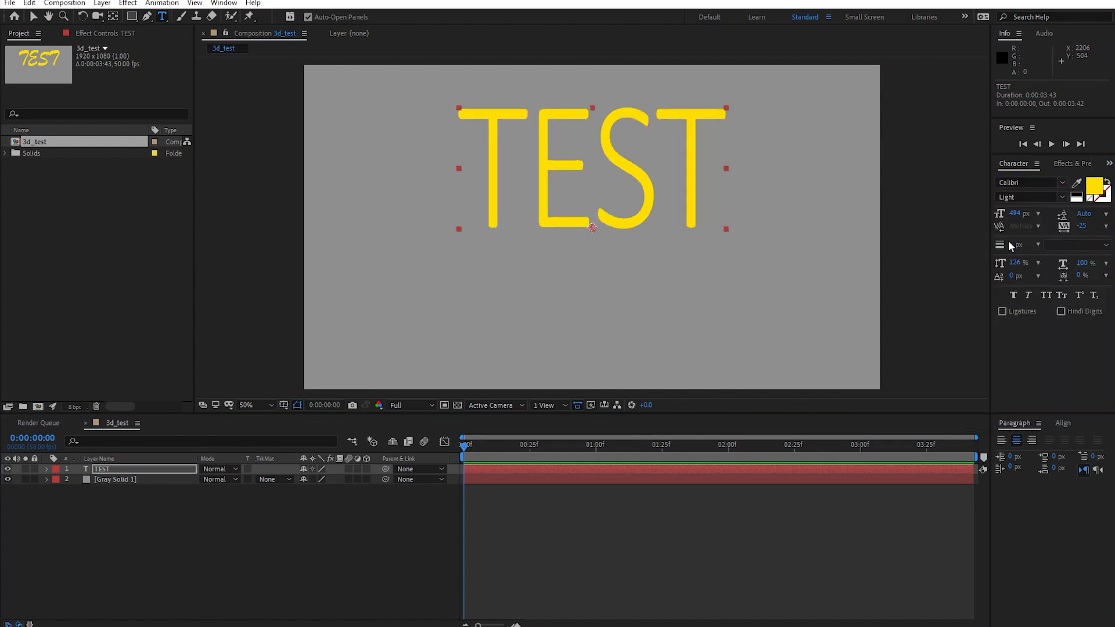
pyautogui.click(1041, 184)
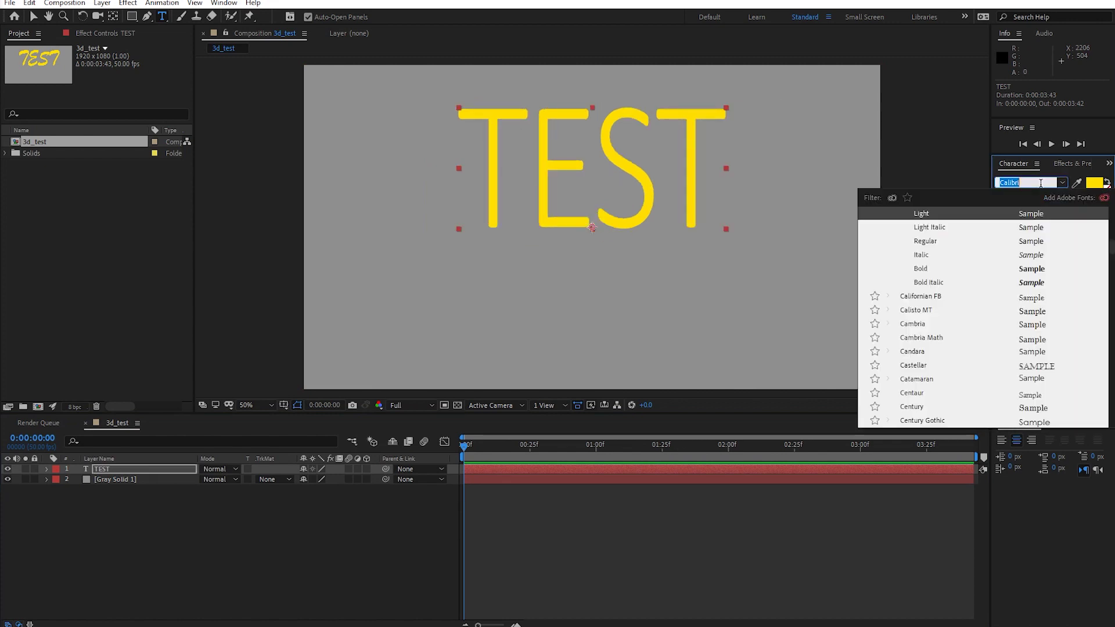
pyautogui.click(975, 269)
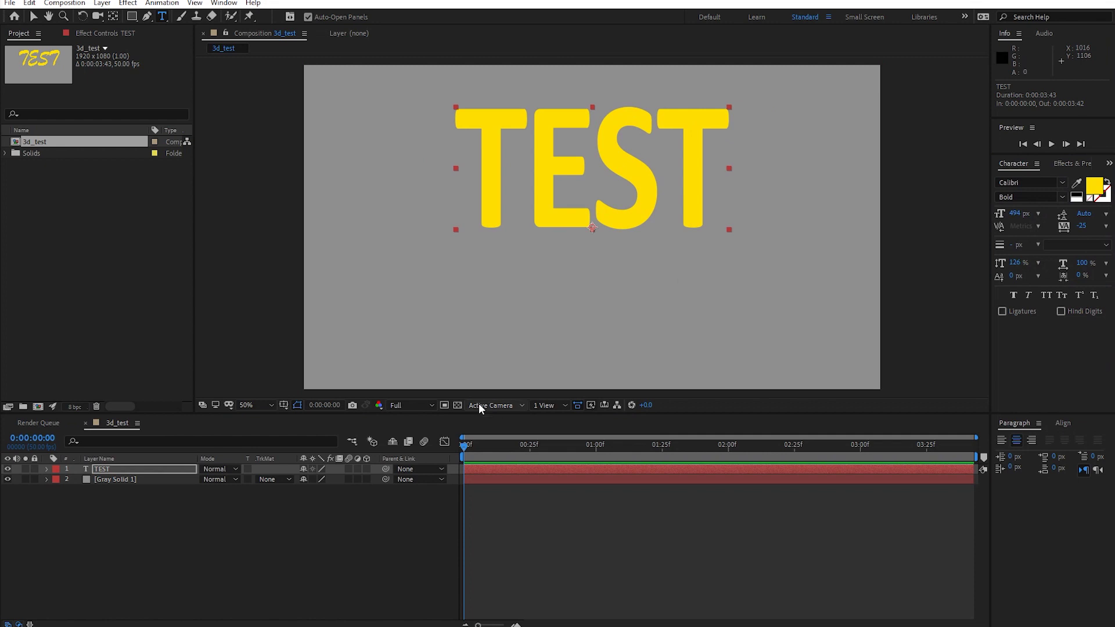
pyautogui.click(113, 472)
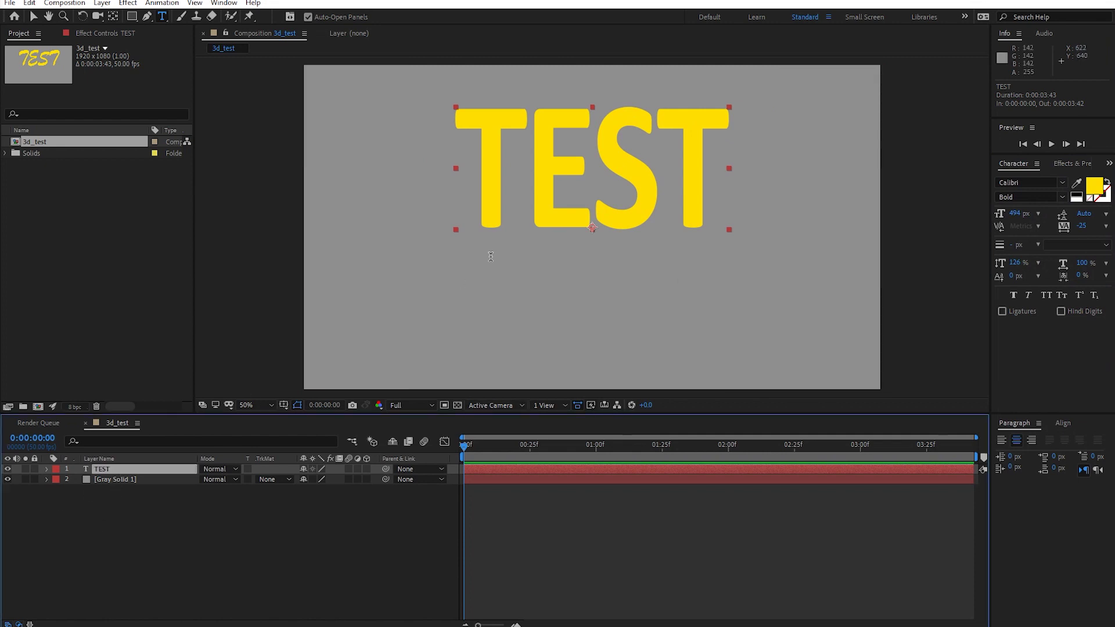
# Step: Move the TEST text down to position 960, 750, undoing trial X and Y scrubs
pyautogui.press('v')
pyautogui.moveTo(550, 212); pyautogui.dragTo(545, 275)
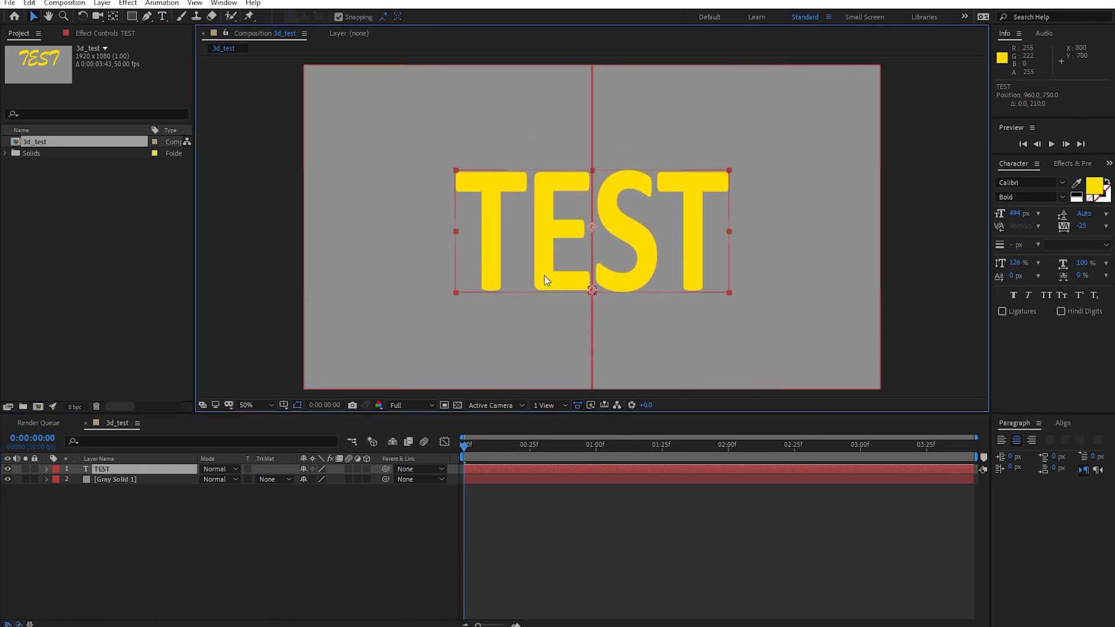
pyautogui.press('p')
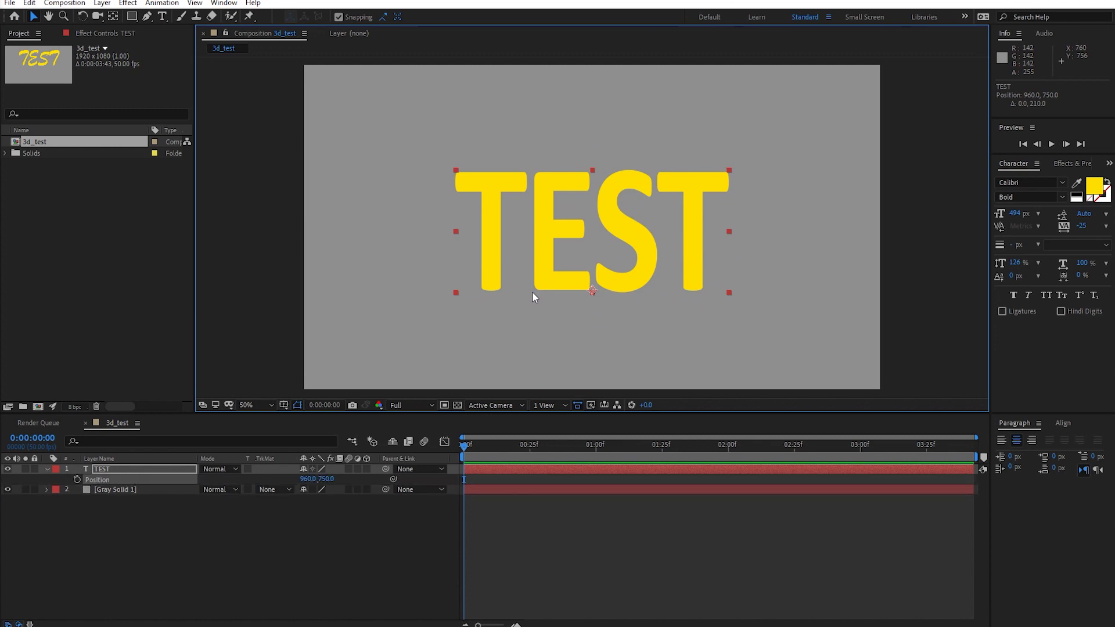
pyautogui.click(326, 479)
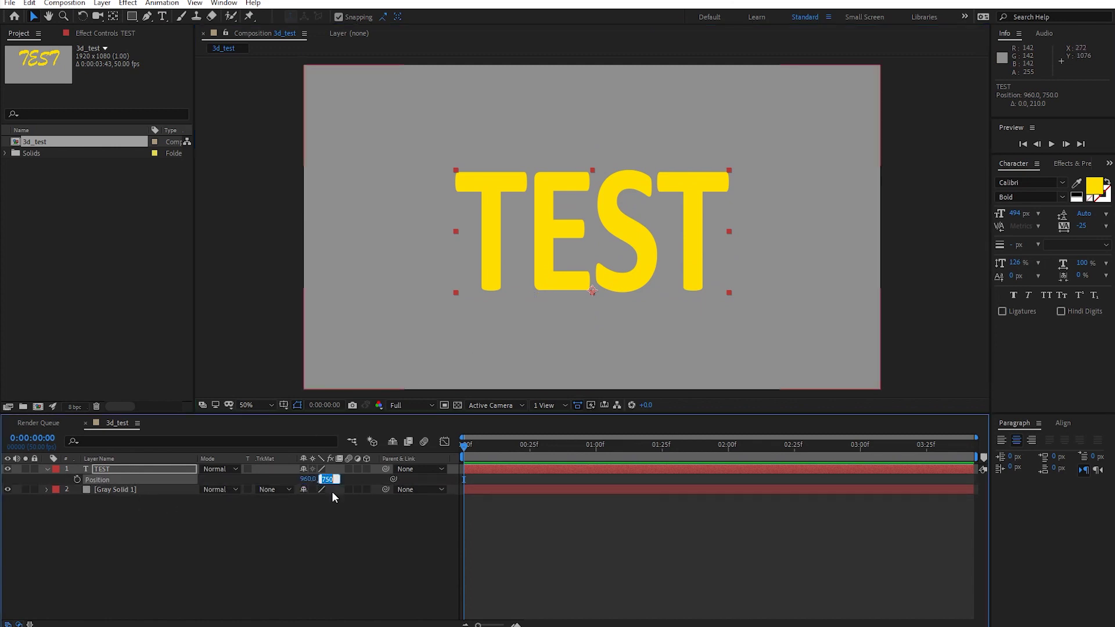
pyautogui.moveTo(306, 480)
pyautogui.mouseDown()
pyautogui.moveTo(524, 462)
pyautogui.moveTo(144, 469)
pyautogui.mouseUp()
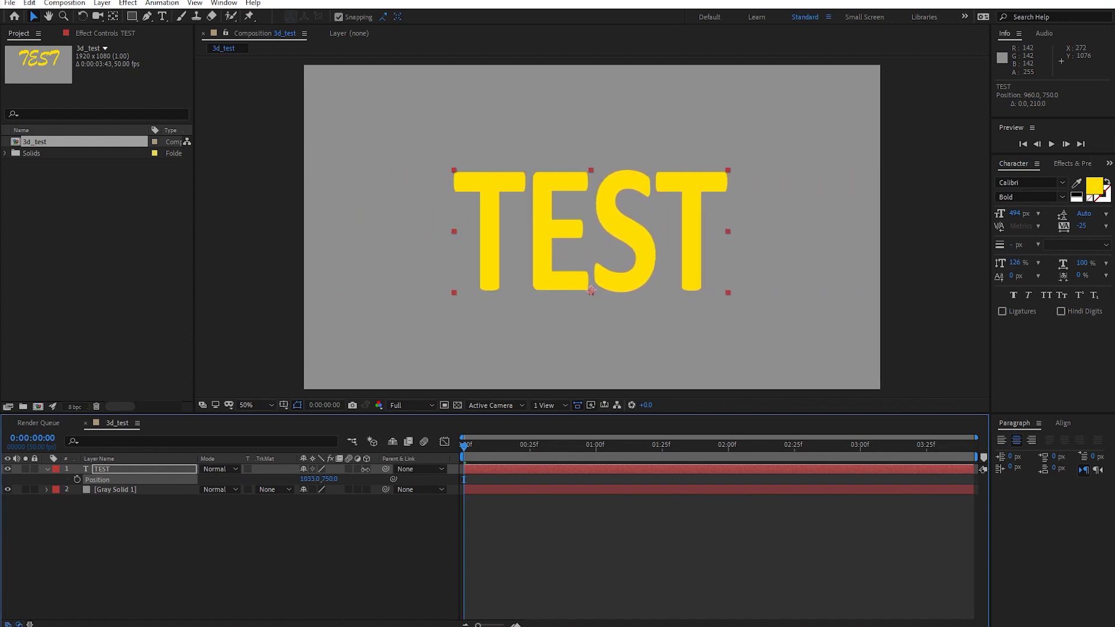
pyautogui.hotkey('ctrl', 'z')
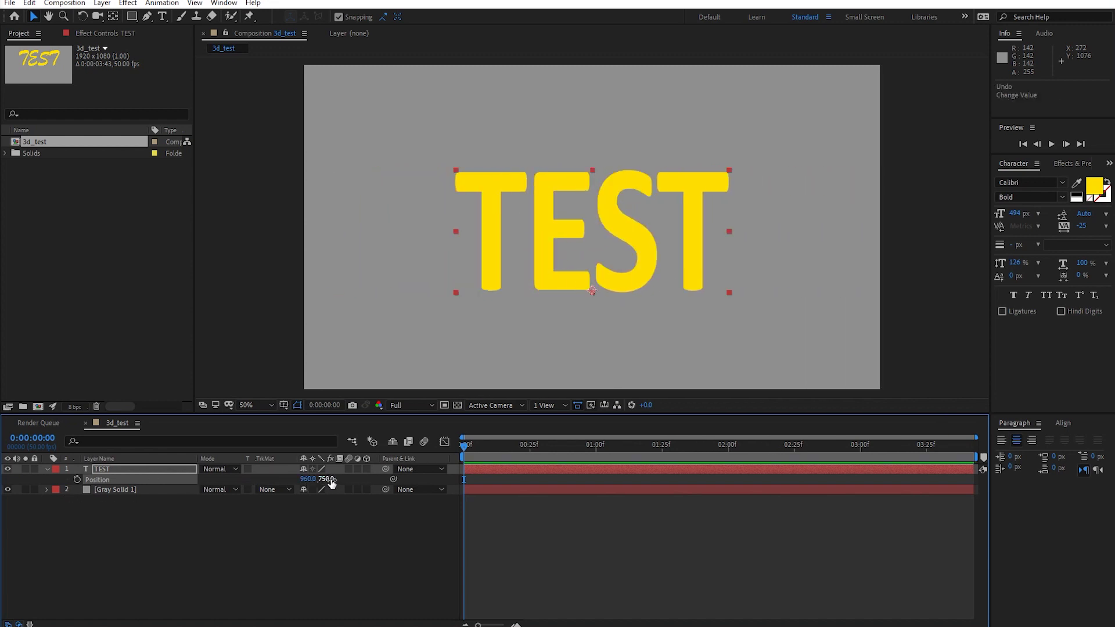
pyautogui.moveTo(329, 479)
pyautogui.mouseDown()
pyautogui.moveTo(410, 471)
pyautogui.moveTo(154, 459)
pyautogui.mouseUp()
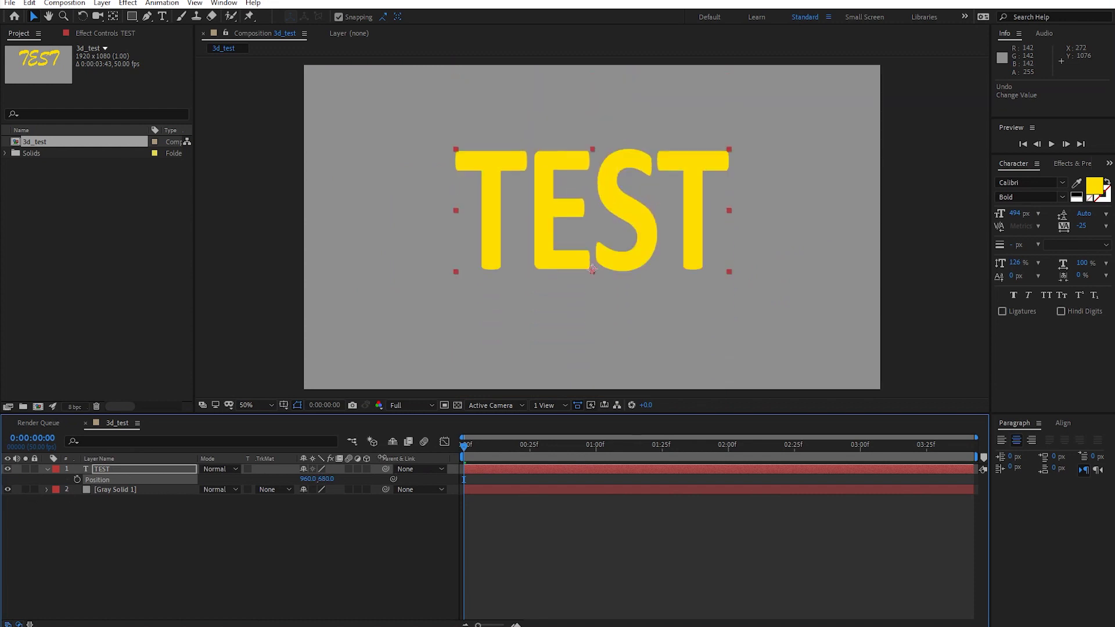
pyautogui.hotkey('ctrl', 'z')
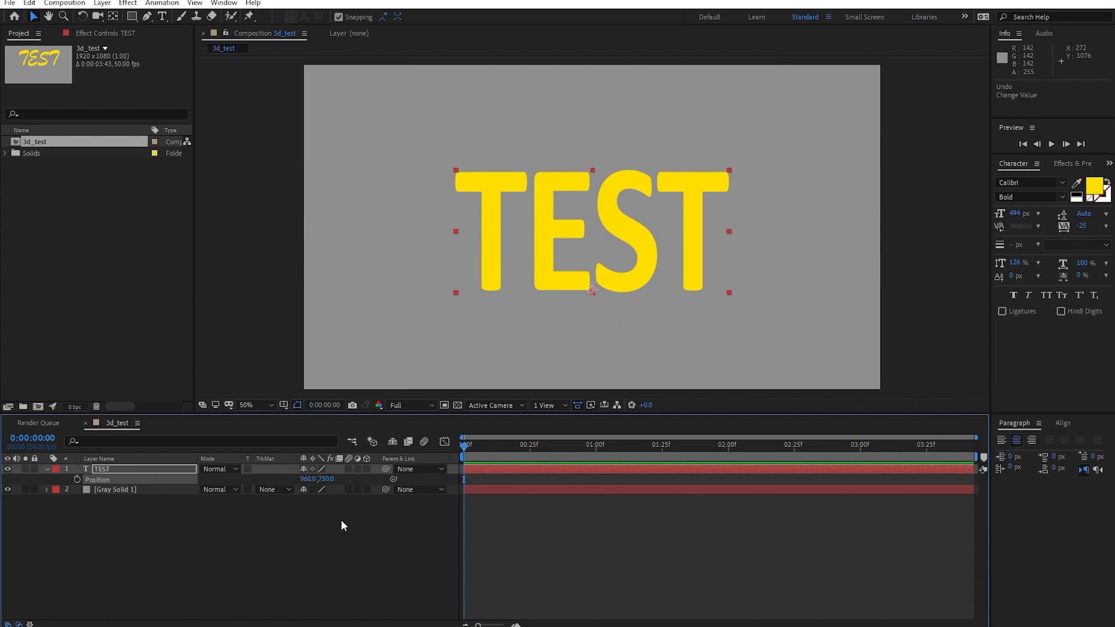
# Step: Make TEST a 3D layer, keeping position 960, 750, 0 after undoing a Z scrub
pyautogui.click(367, 470)
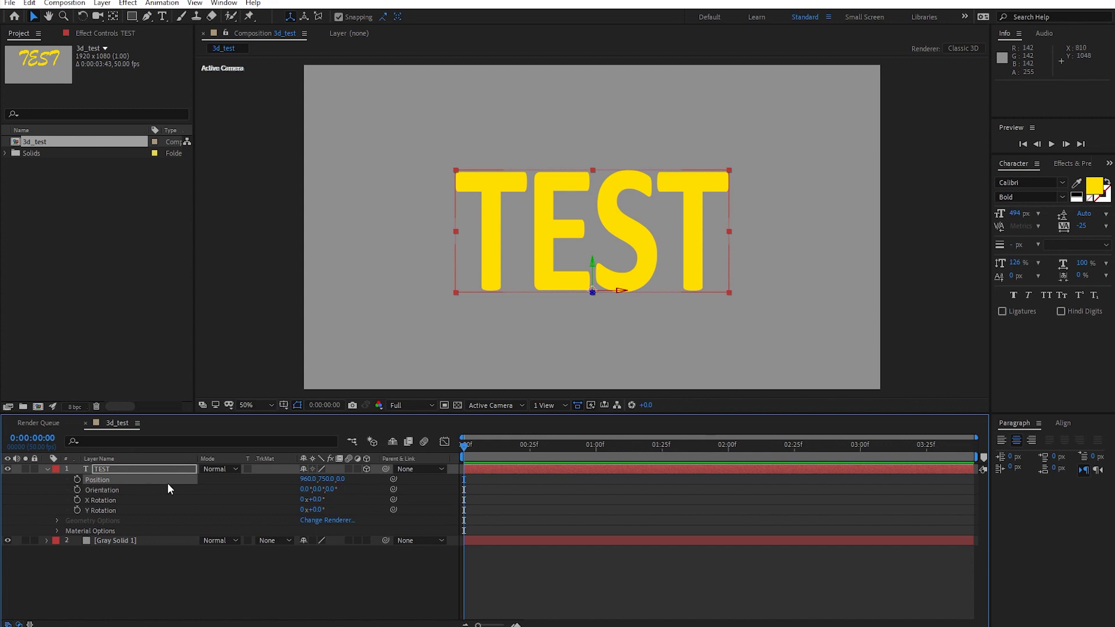
pyautogui.click(307, 479)
pyautogui.press('Tab')
pyautogui.click(352, 481)
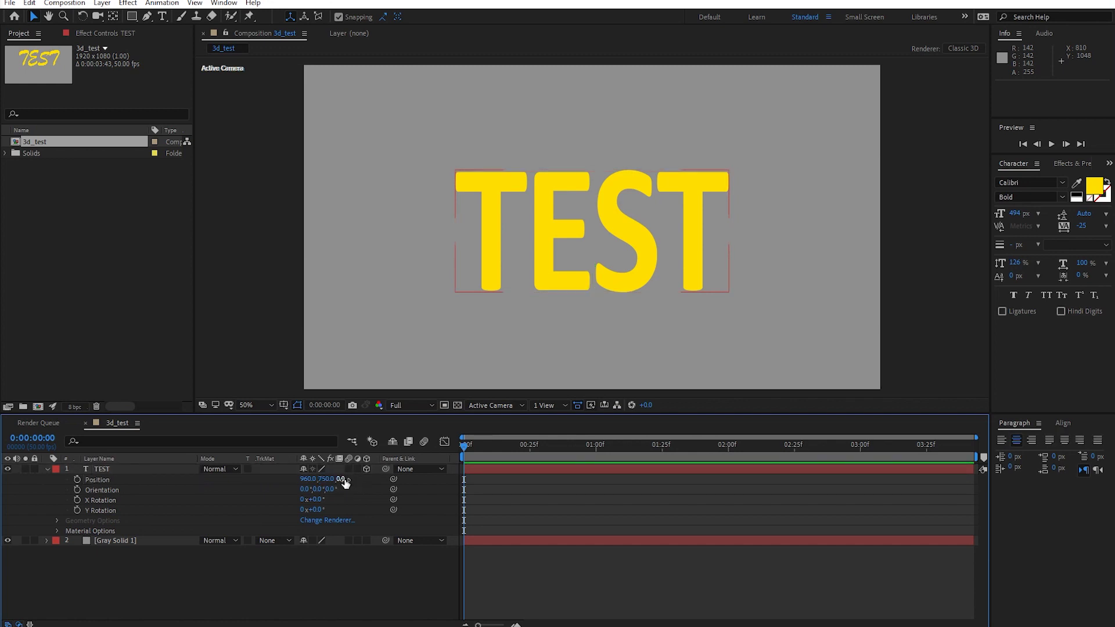
pyautogui.moveTo(343, 482)
pyautogui.mouseDown()
pyautogui.moveTo(345, 506)
pyautogui.moveTo(728, 477)
pyautogui.moveTo(323, 533)
pyautogui.mouseUp()
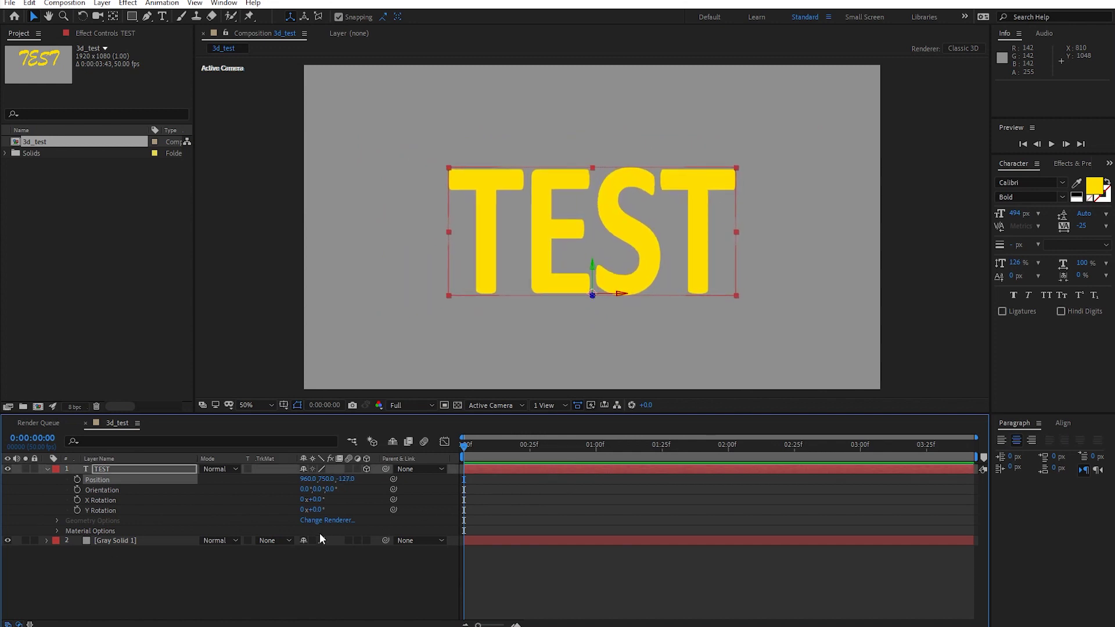
pyautogui.hotkey('ctrl', 'z')
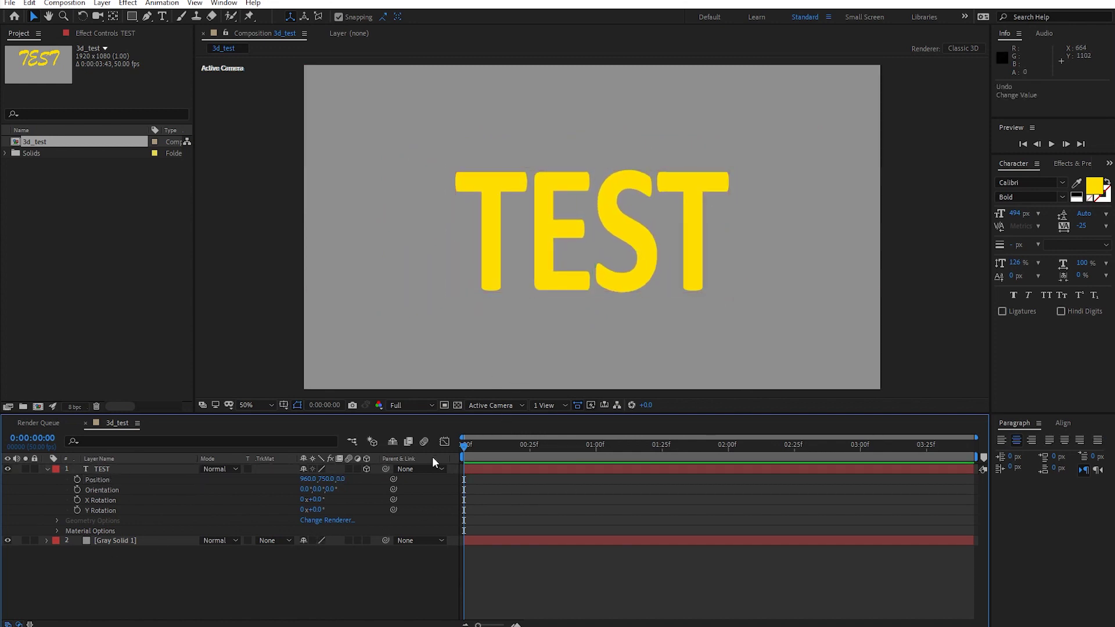
pyautogui.click(116, 469)
# Step: Try and undo a scale change, then change the TEST text to 3D
pyautogui.press('s')
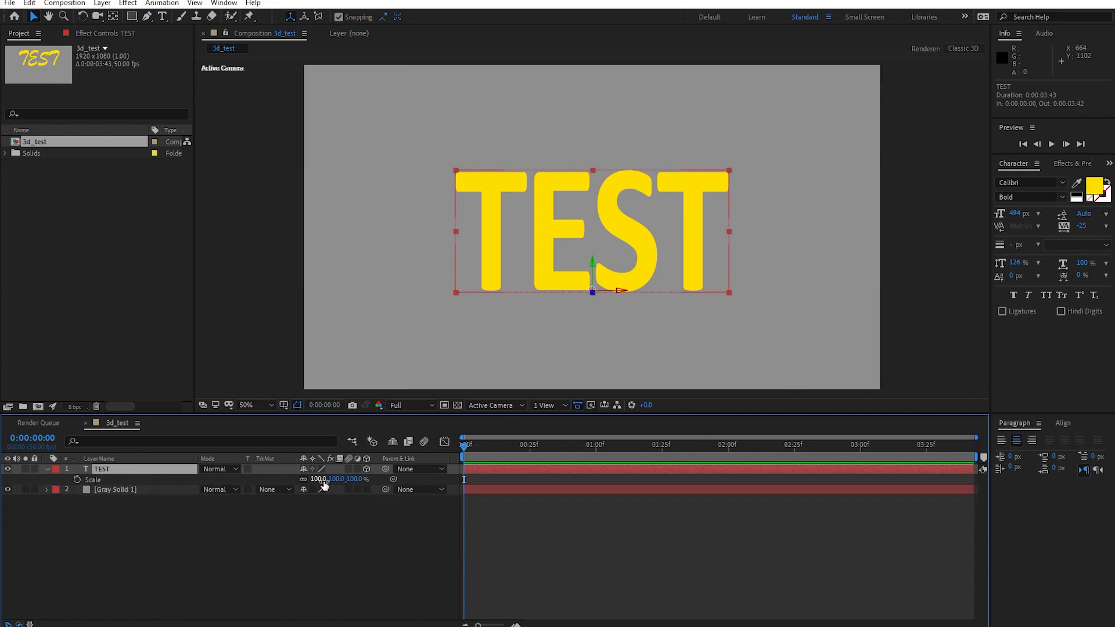
pyautogui.moveTo(319, 479); pyautogui.dragTo(343, 482)
pyautogui.hotkey('ctrl', 'z')
pyautogui.press('p')
pyautogui.hotkey('ctrl', 't')
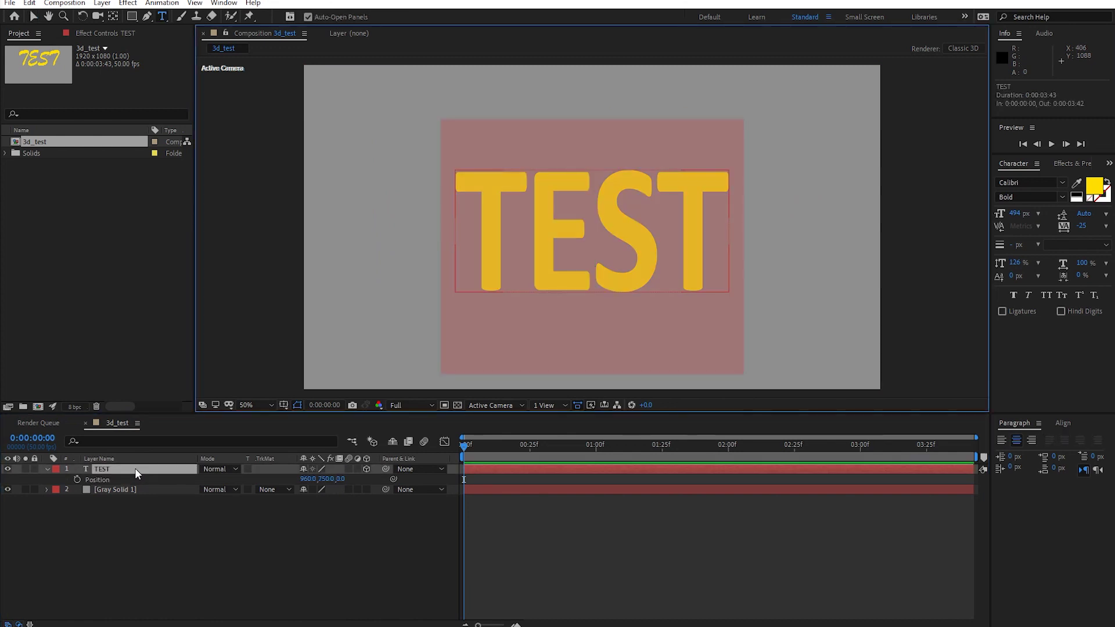
pyautogui.write('3D')
pyautogui.press('Escape')
# Step: Duplicate the text layer and change the copy to read 2D
pyautogui.hotkey('ctrl', 'd')
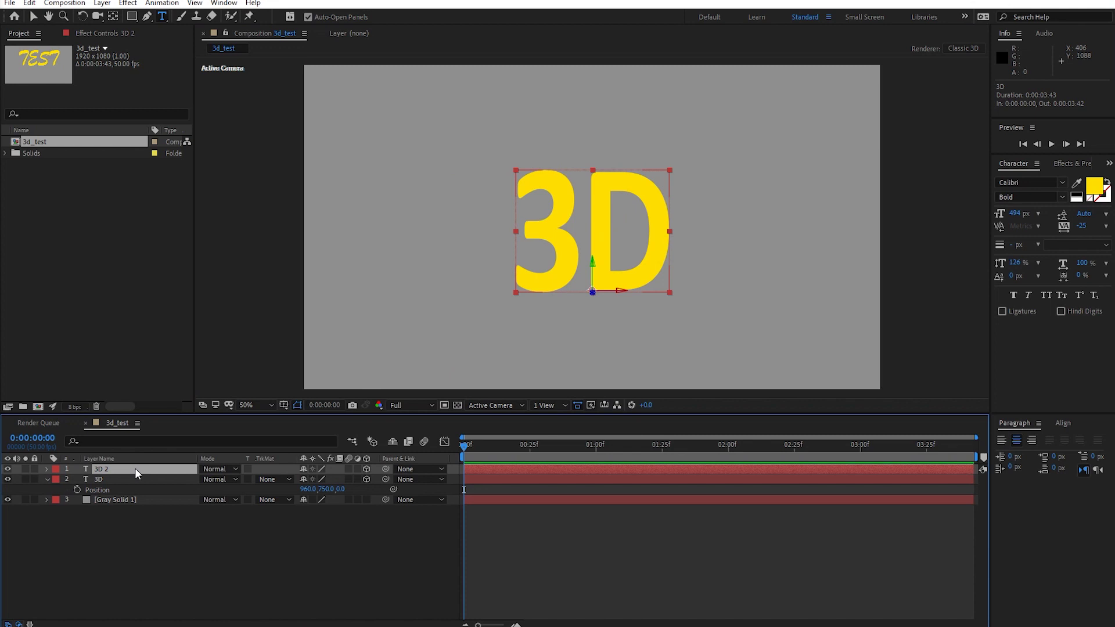
pyautogui.doubleClick(135, 469)
pyautogui.write('2D')
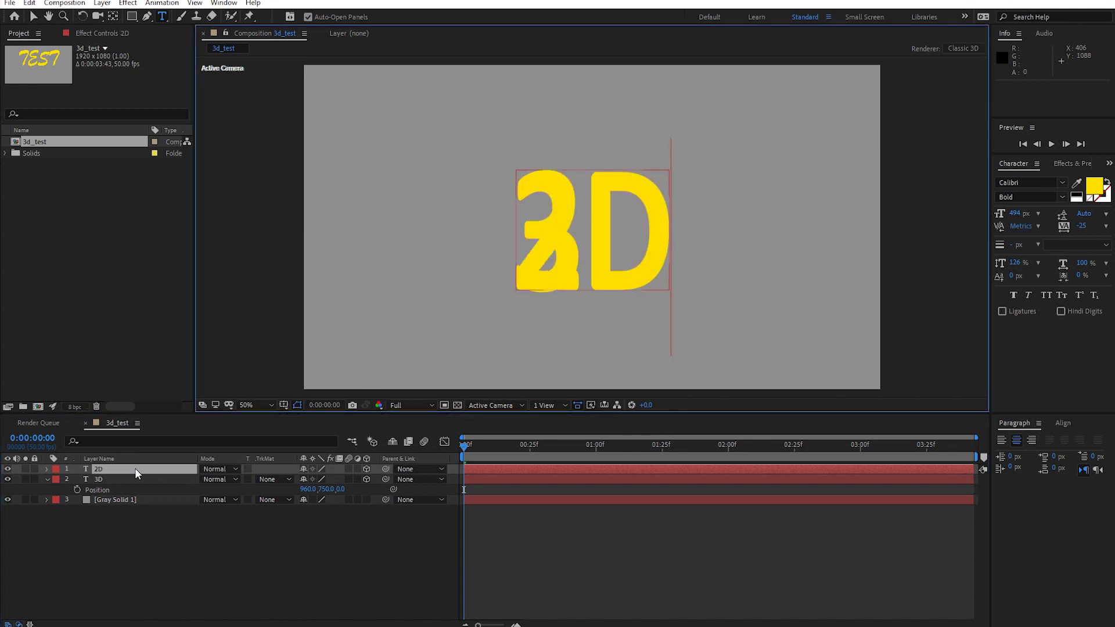
pyautogui.press('Escape')
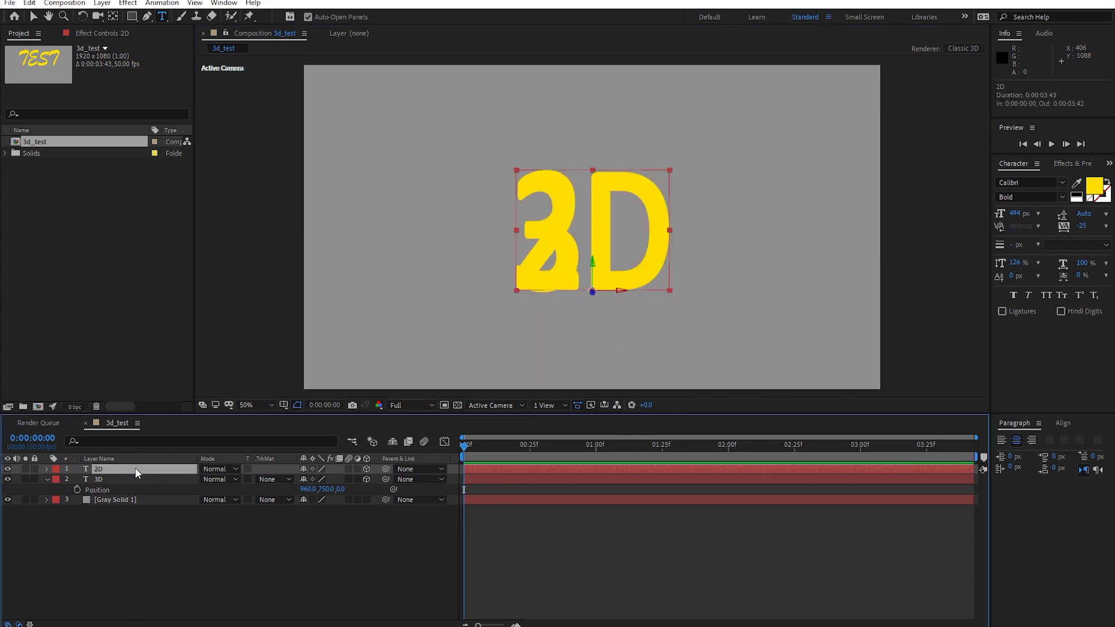
# Step: Shift Position X so 2D sits on the right and 3D on the left
pyautogui.press('p')
pyautogui.moveTo(308, 479); pyautogui.dragTo(401, 479)
pyautogui.click(146, 490)
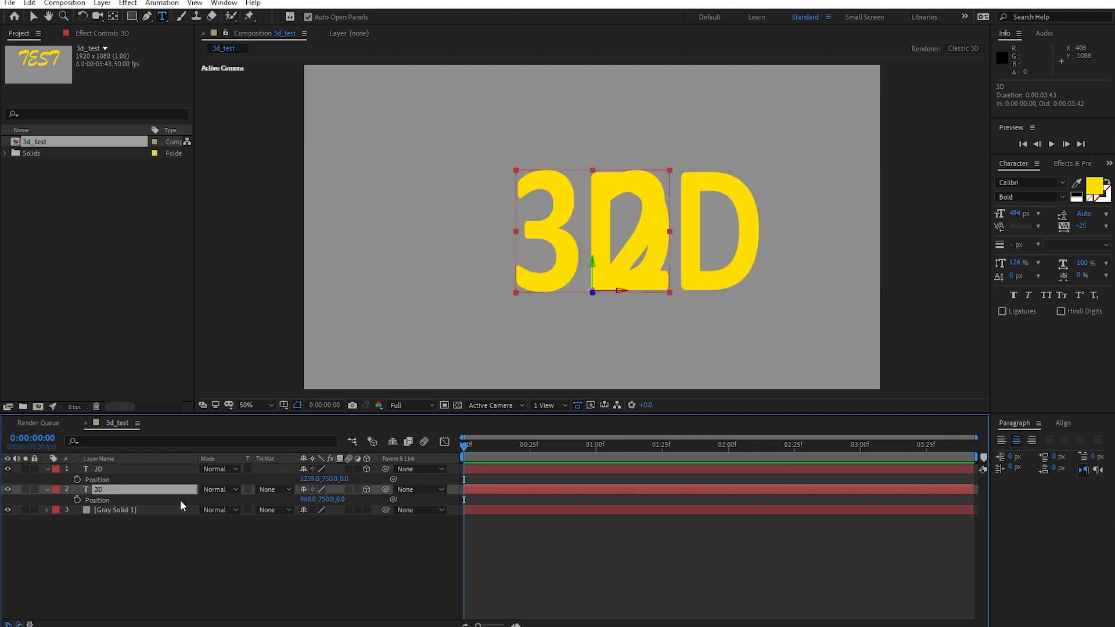
pyautogui.moveTo(306, 499); pyautogui.dragTo(221, 499)
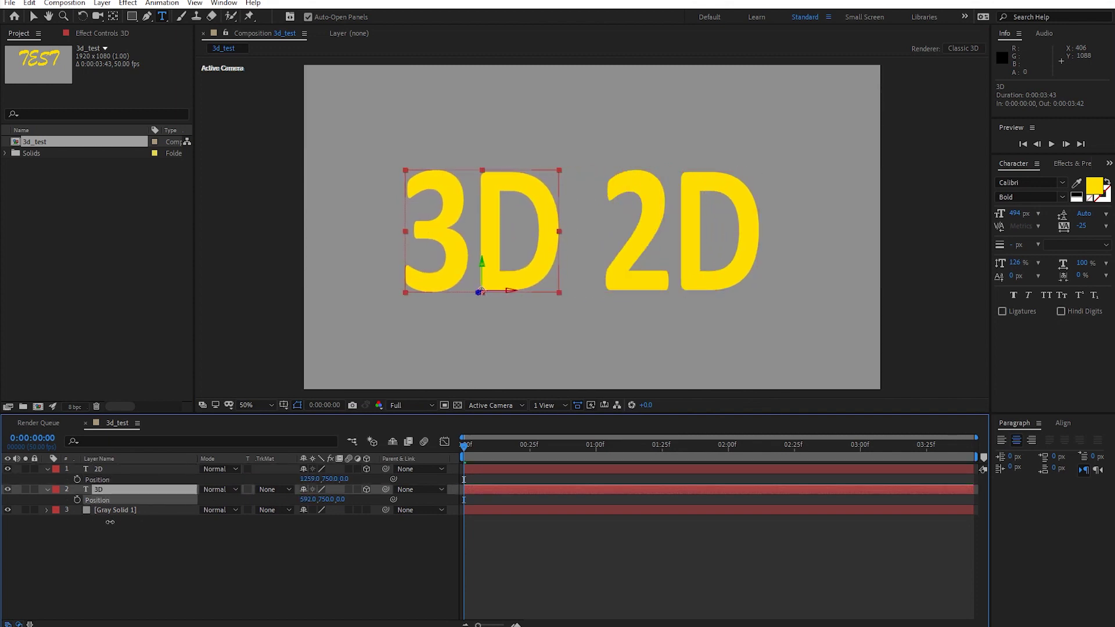
pyautogui.click(116, 469)
pyautogui.moveTo(309, 479); pyautogui.dragTo(326, 480)
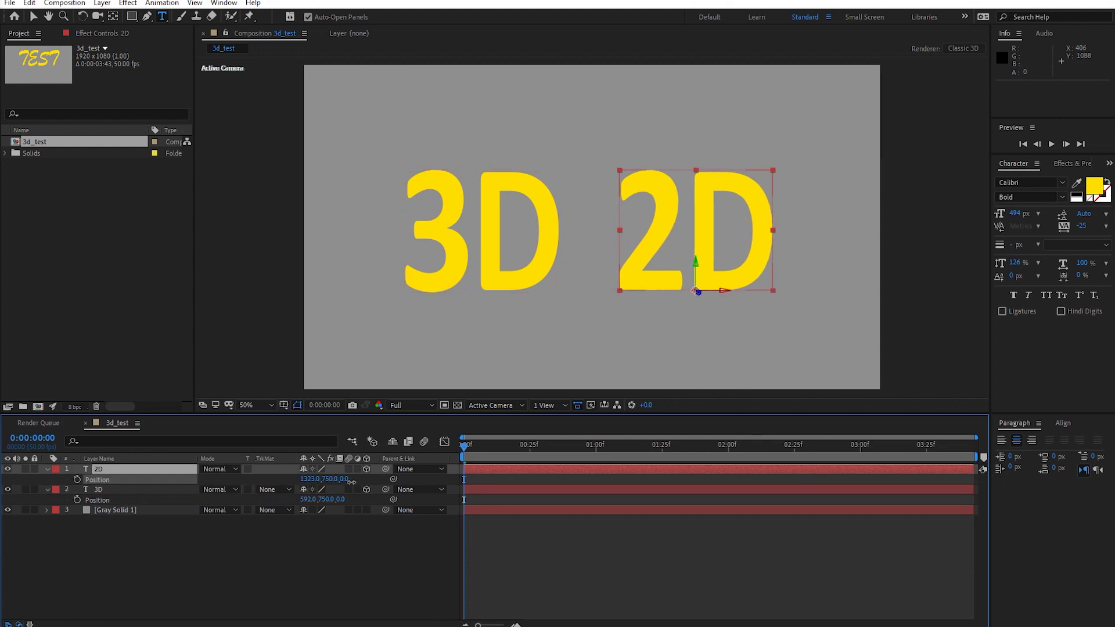
# Step: Keyframe the 2D text's Scale from 0:00 up to about 143% at frame 28
pyautogui.press('s')
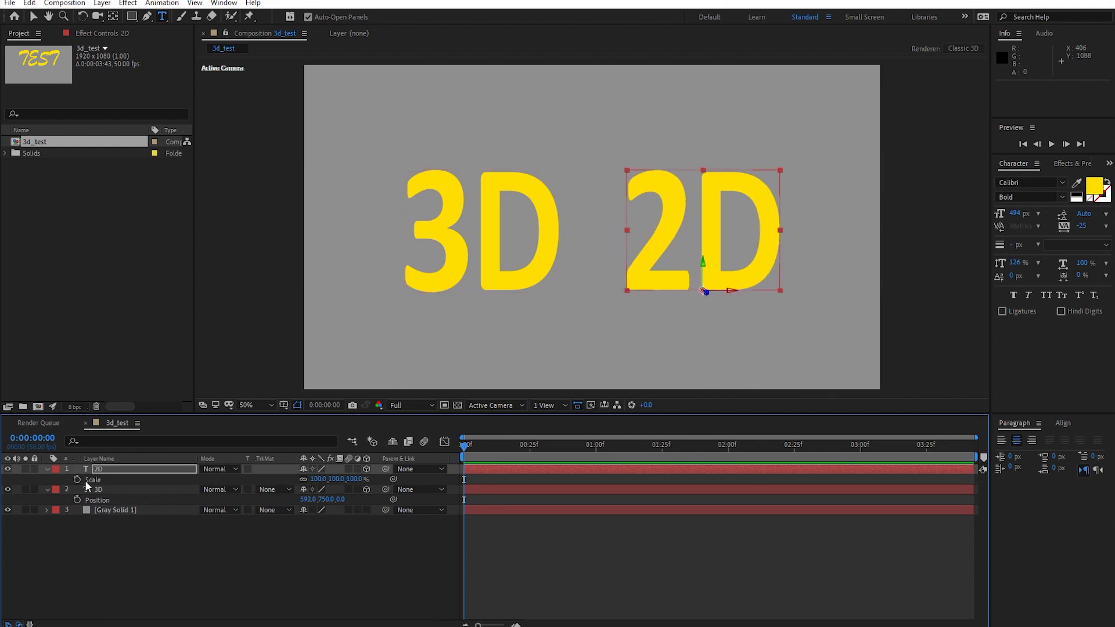
pyautogui.click(77, 479)
pyautogui.click(538, 447)
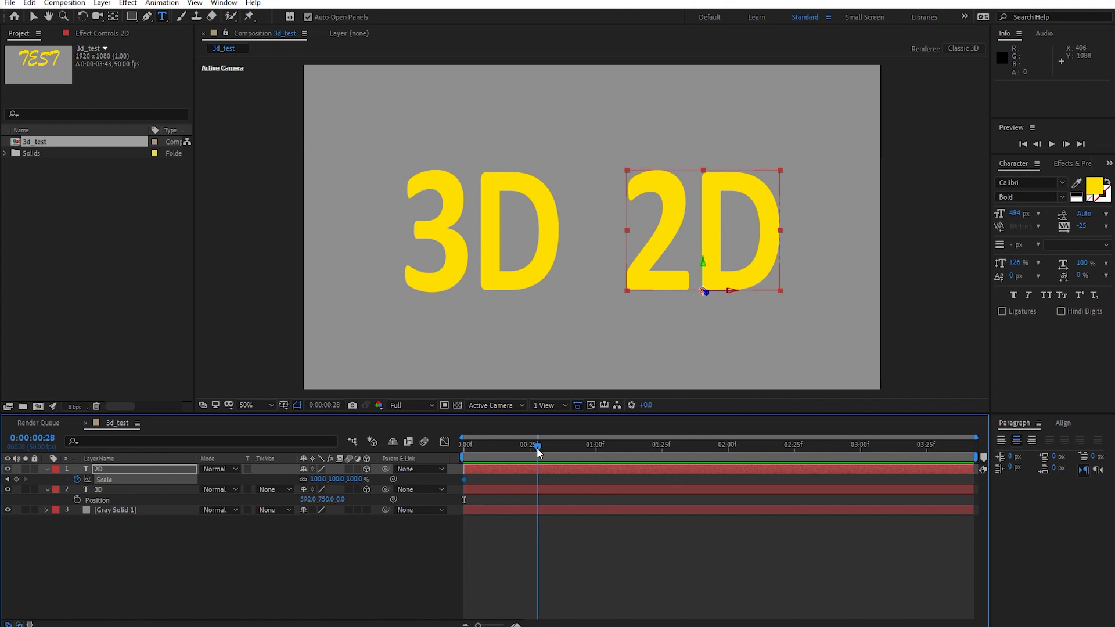
pyautogui.moveTo(357, 481); pyautogui.dragTo(350, 488)
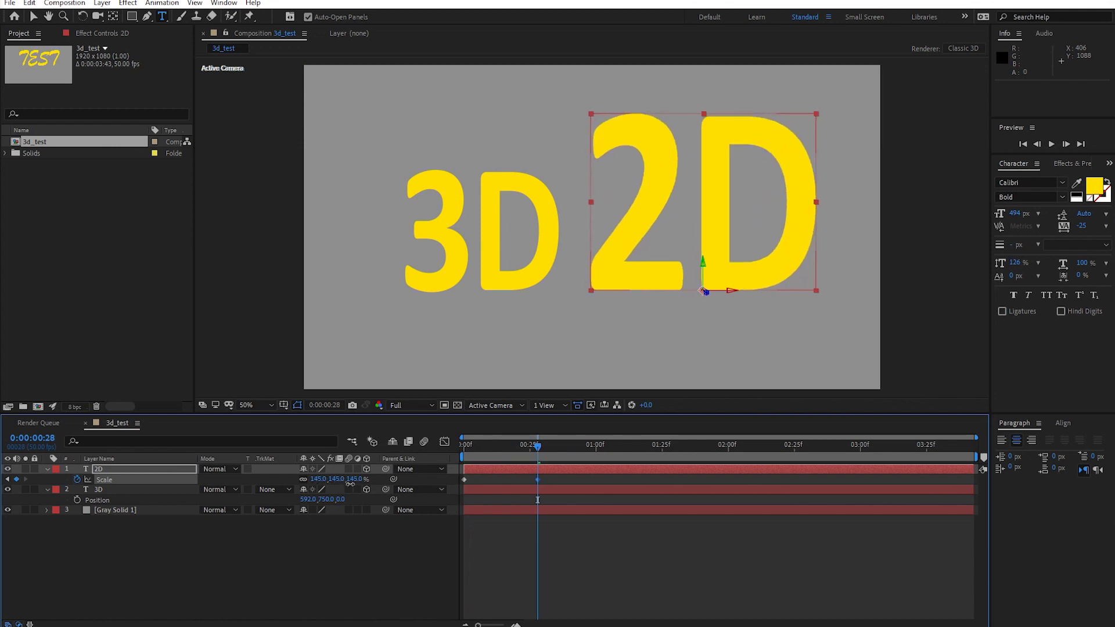
pyautogui.moveTo(537, 446); pyautogui.dragTo(311, 487)
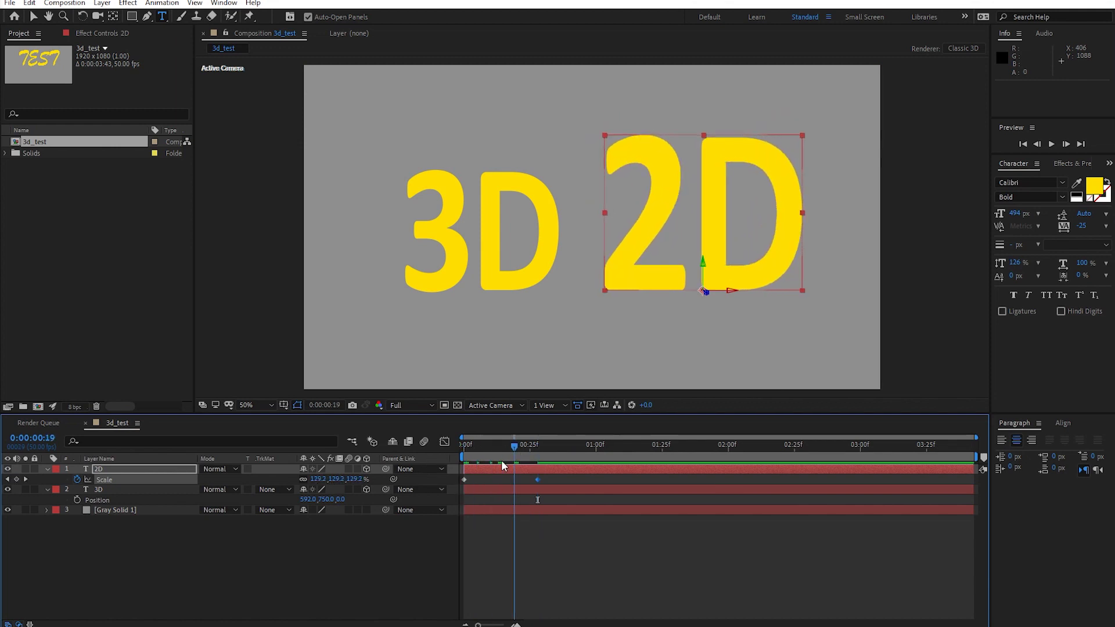
# Step: Keyframe the 3D text's Position from 0:00 to Z -820 at frame 28
pyautogui.click(82, 495)
pyautogui.click(77, 500)
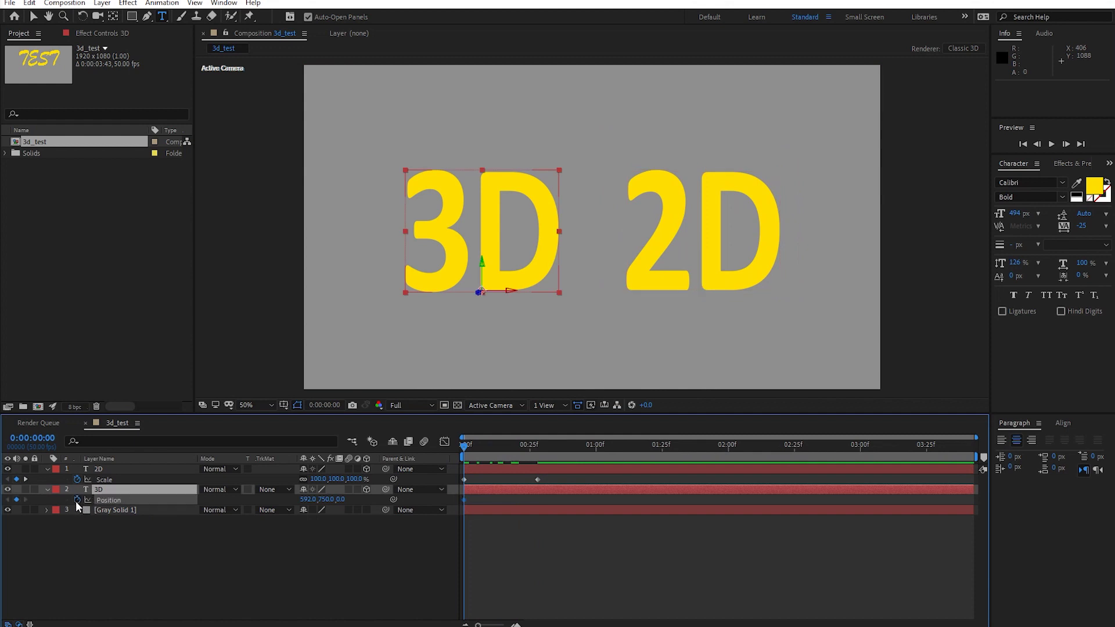
pyautogui.moveTo(481, 454); pyautogui.dragTo(538, 456)
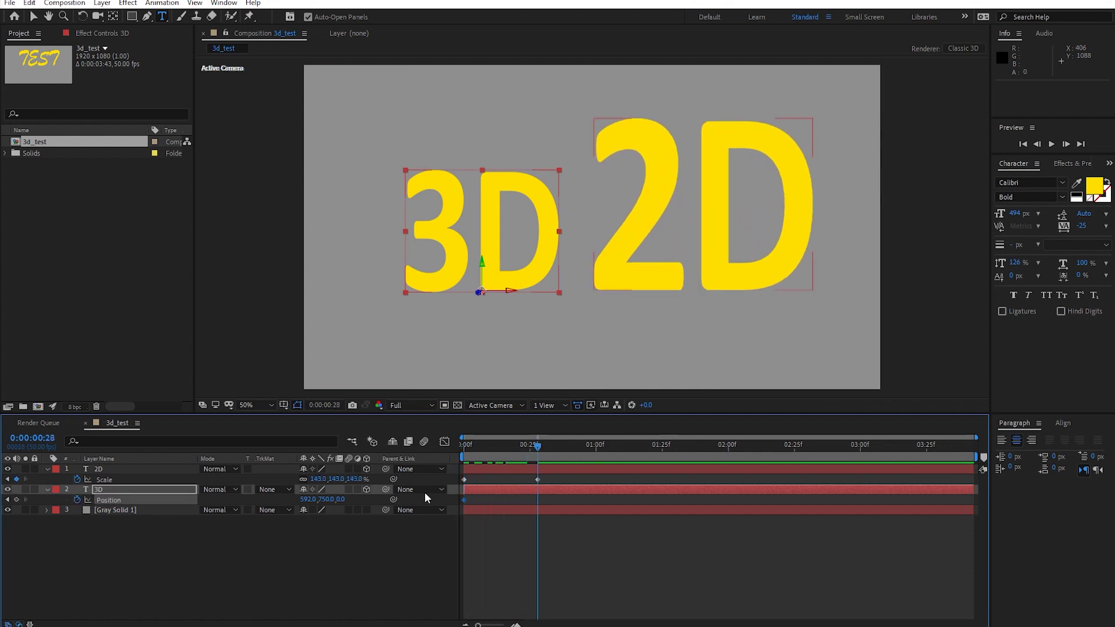
pyautogui.moveTo(344, 501); pyautogui.dragTo(261, 501)
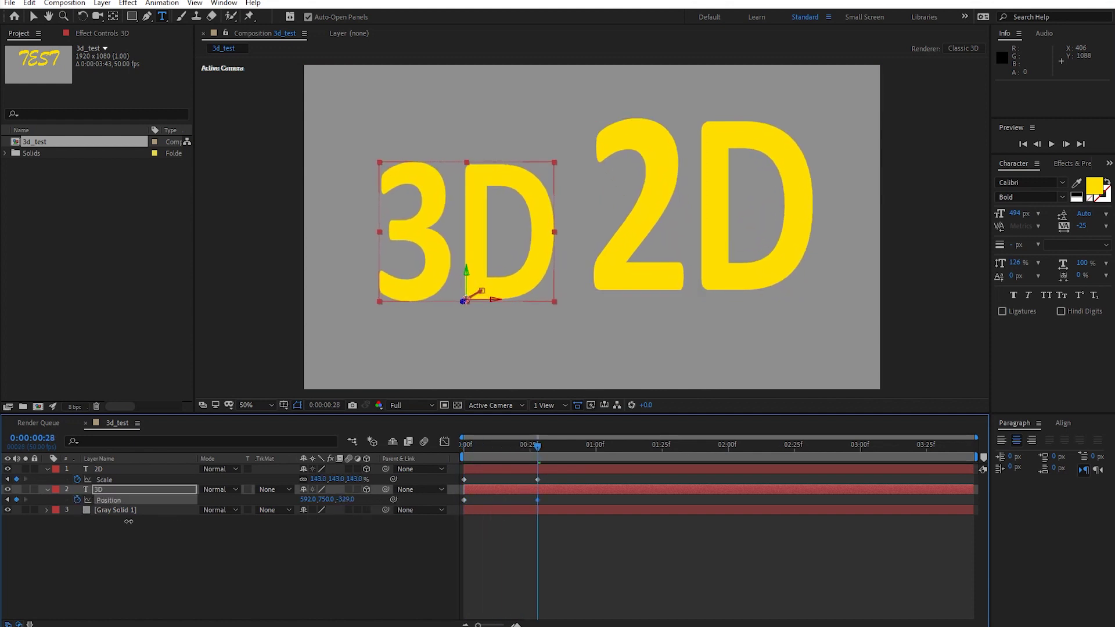
pyautogui.moveTo(345, 500); pyautogui.dragTo(372, 499)
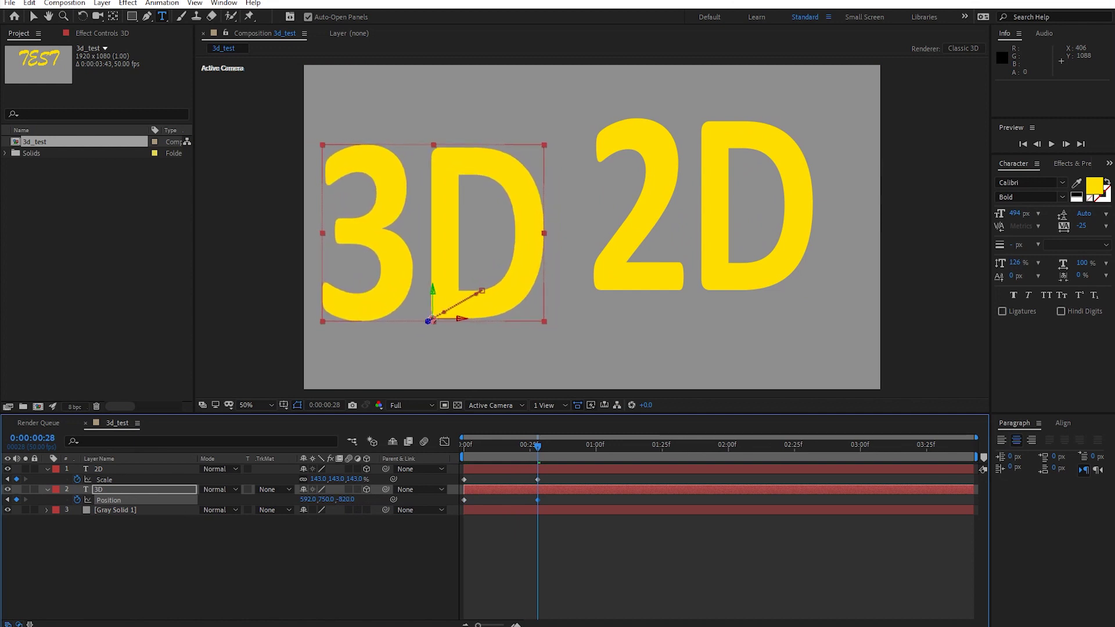
# Step: Scrub the timeline to compare the 2D scale-up against the 3D depth move
pyautogui.click(610, 537)
pyautogui.moveTo(538, 447)
pyautogui.mouseDown()
pyautogui.moveTo(496, 450)
pyautogui.moveTo(559, 481)
pyautogui.mouseUp()
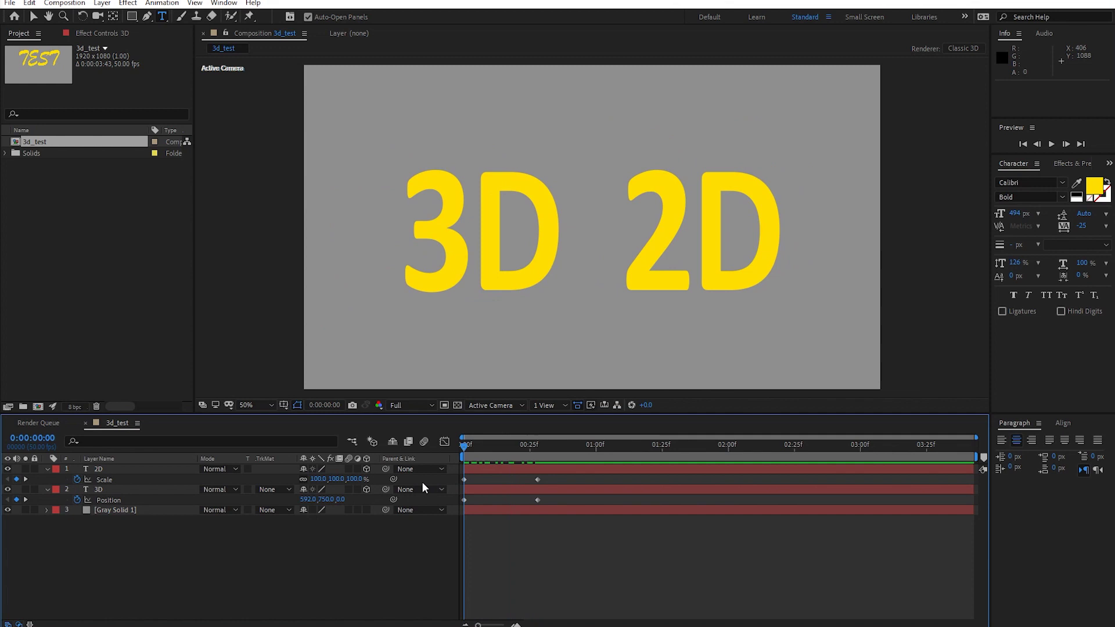
pyautogui.moveTo(559, 481); pyautogui.dragTo(528, 484)
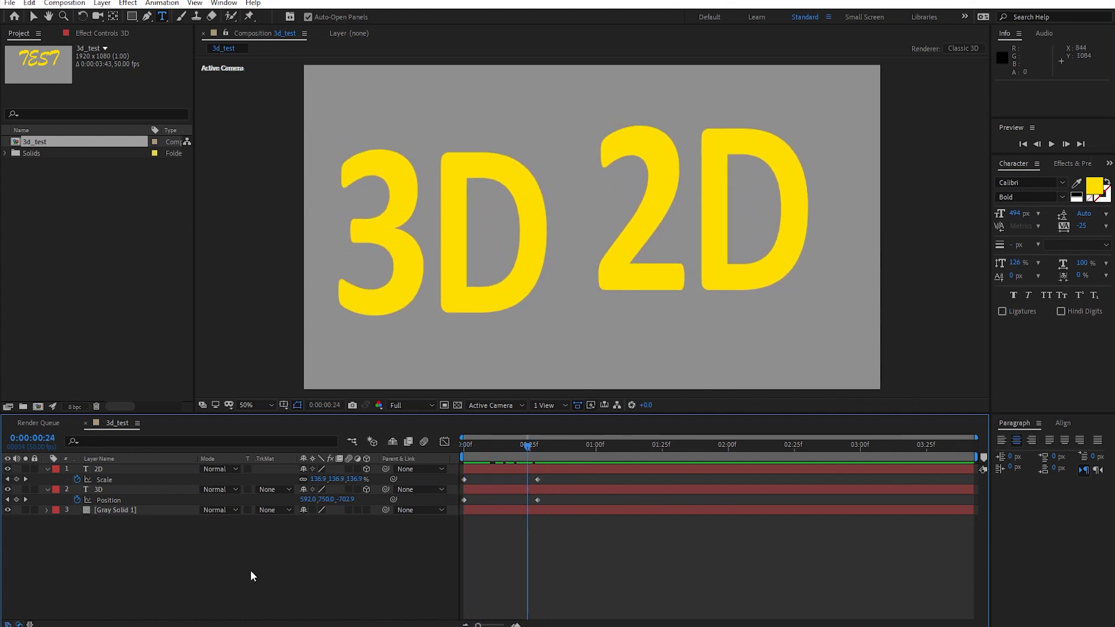
pyautogui.press('v')
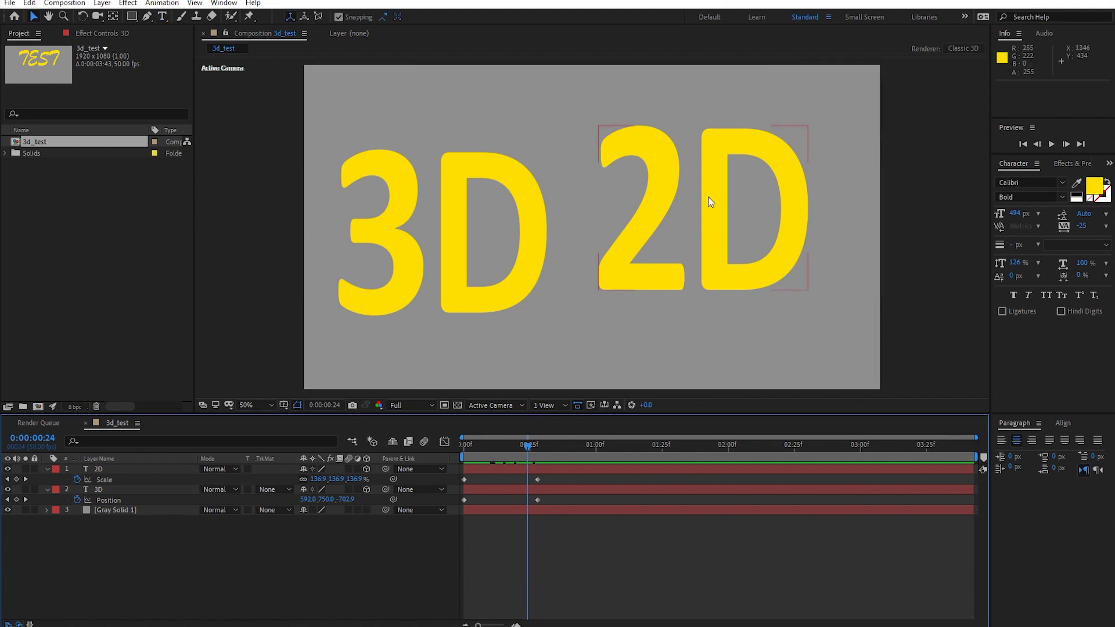
pyautogui.click(633, 256)
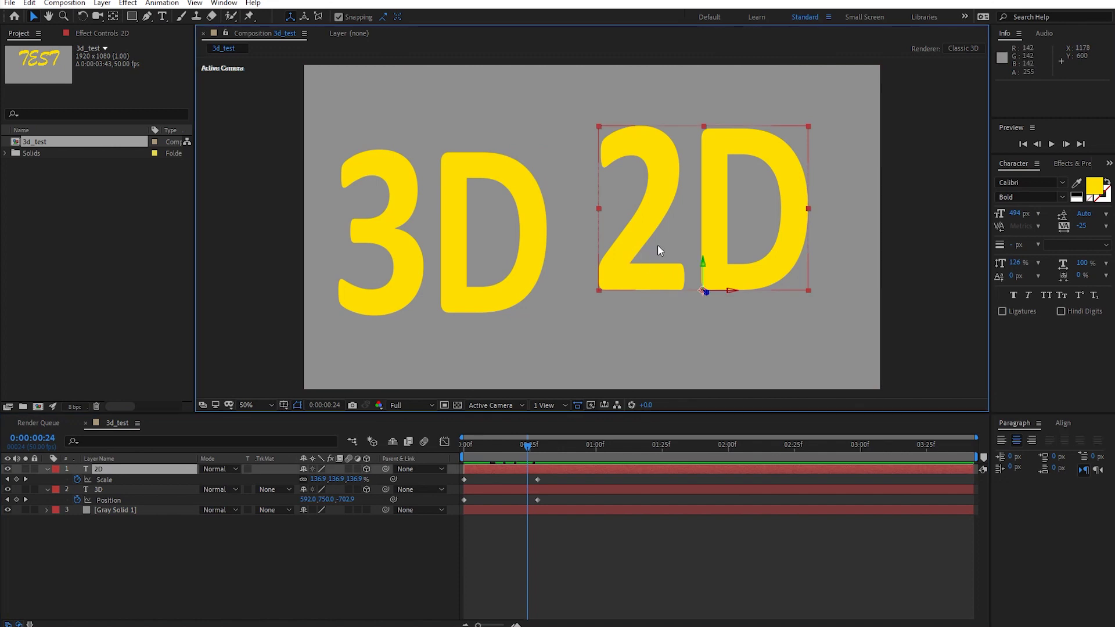
pyautogui.click(164, 492)
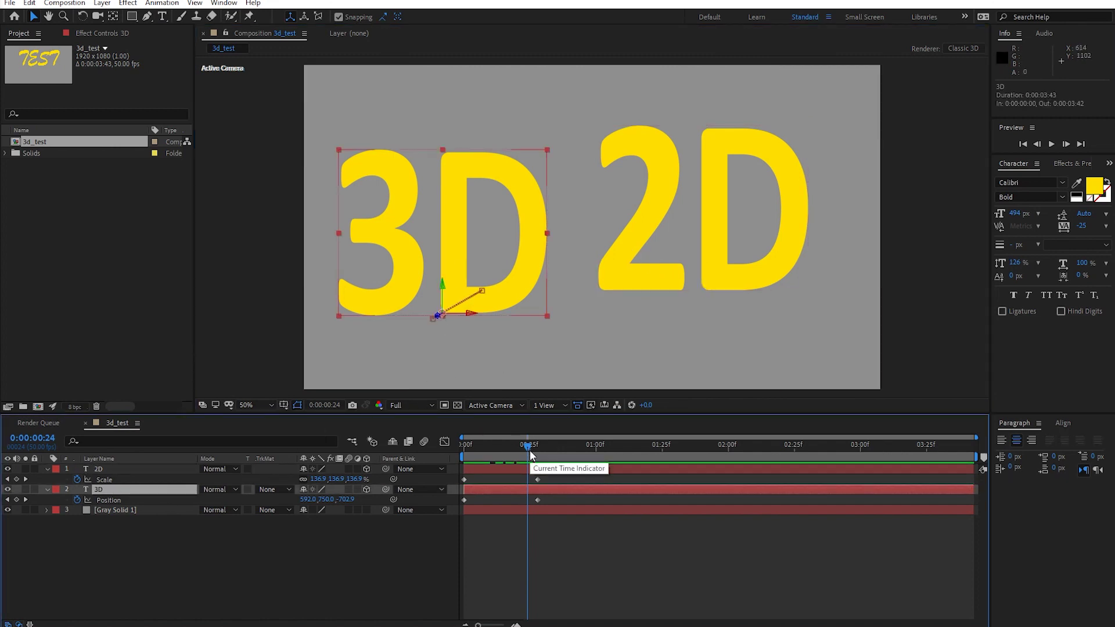
pyautogui.click(514, 529)
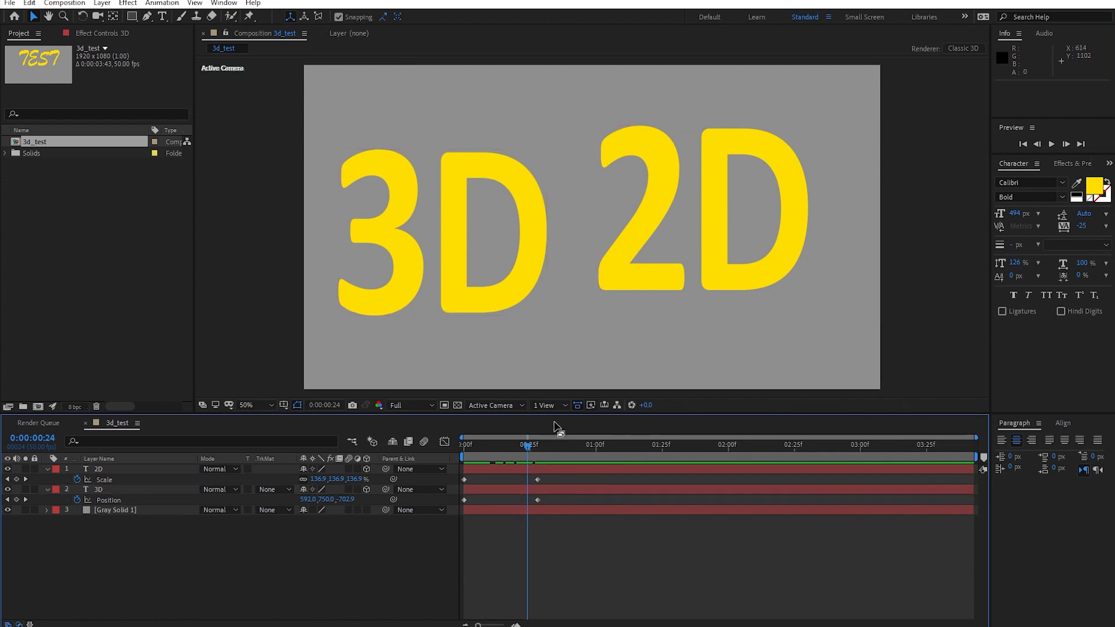
pyautogui.click(520, 407)
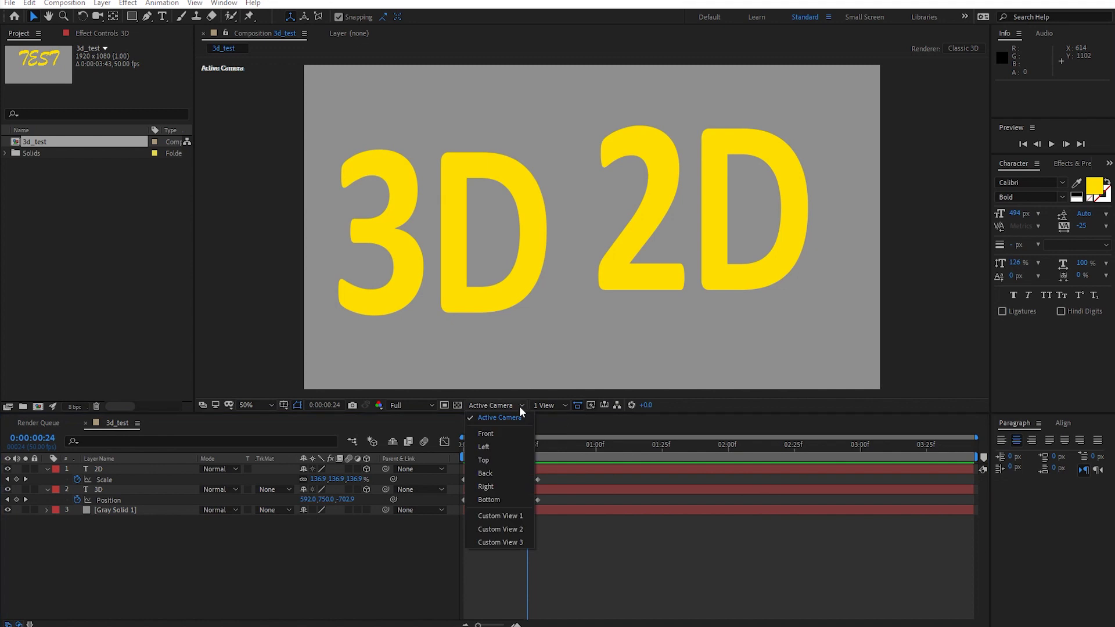
pyautogui.click(503, 515)
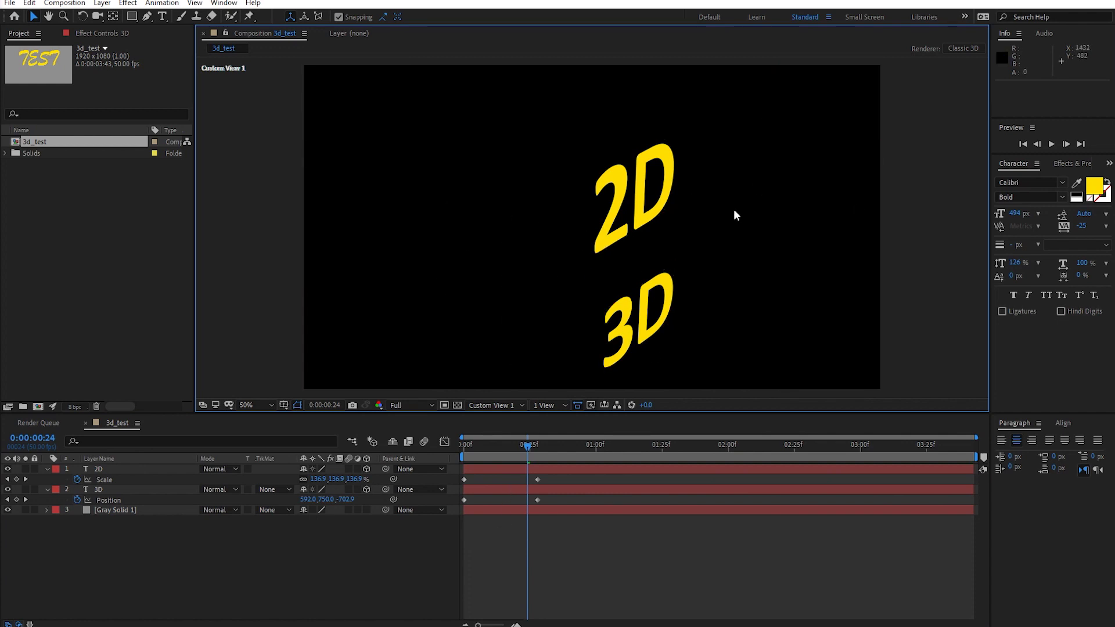
pyautogui.moveTo(524, 443); pyautogui.dragTo(413, 458)
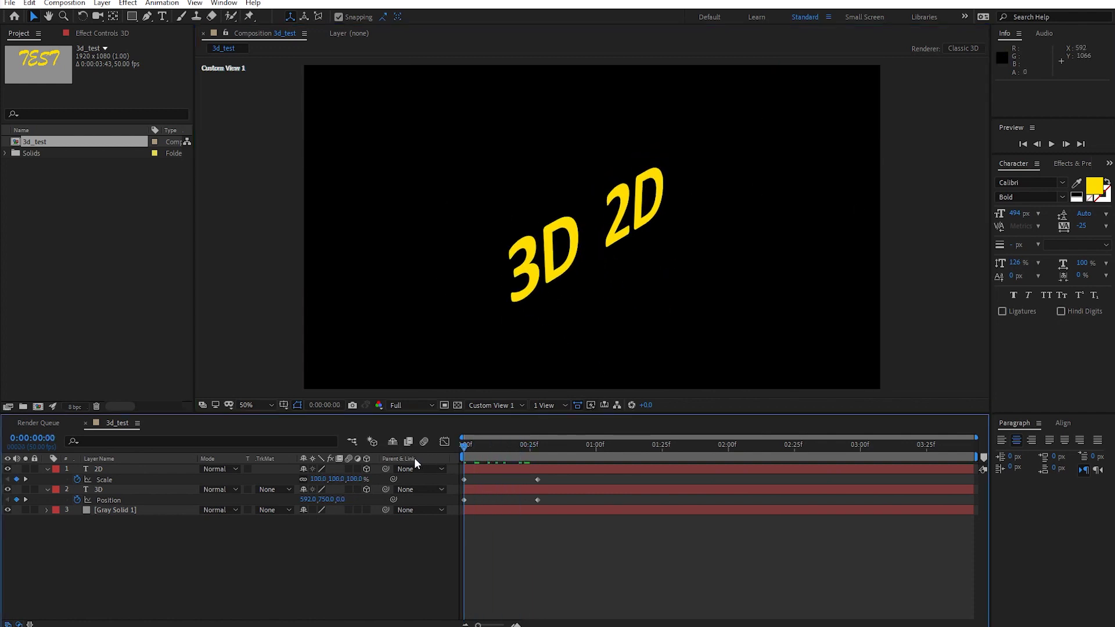
pyautogui.click(636, 225)
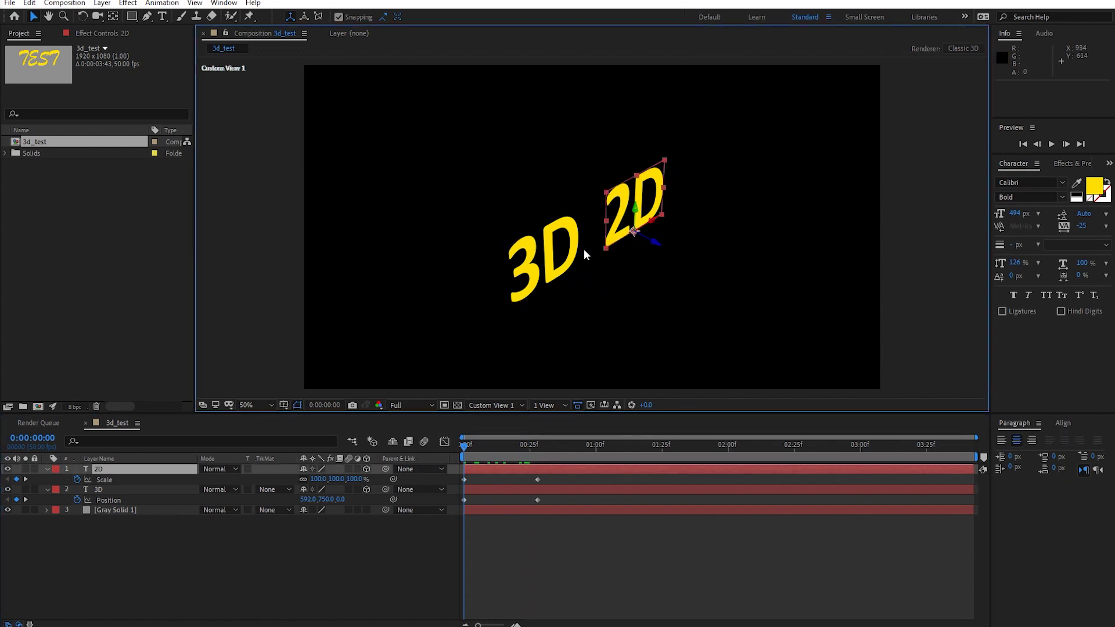
pyautogui.keyDown('shift'); pyautogui.click(513, 251); pyautogui.keyUp('shift')
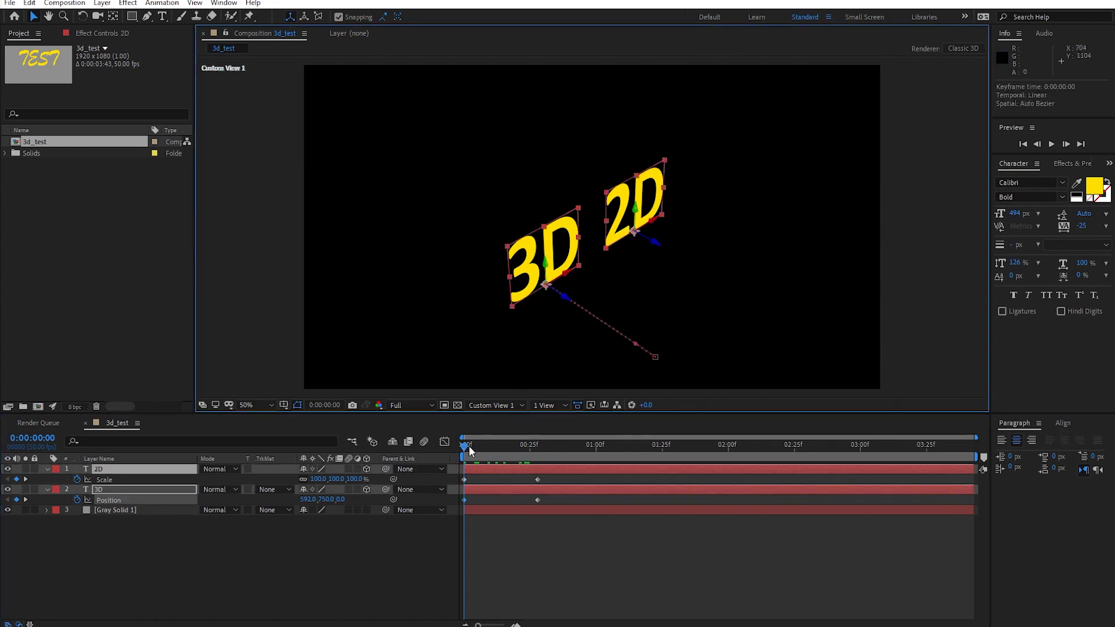
pyautogui.moveTo(465, 447); pyautogui.dragTo(539, 464)
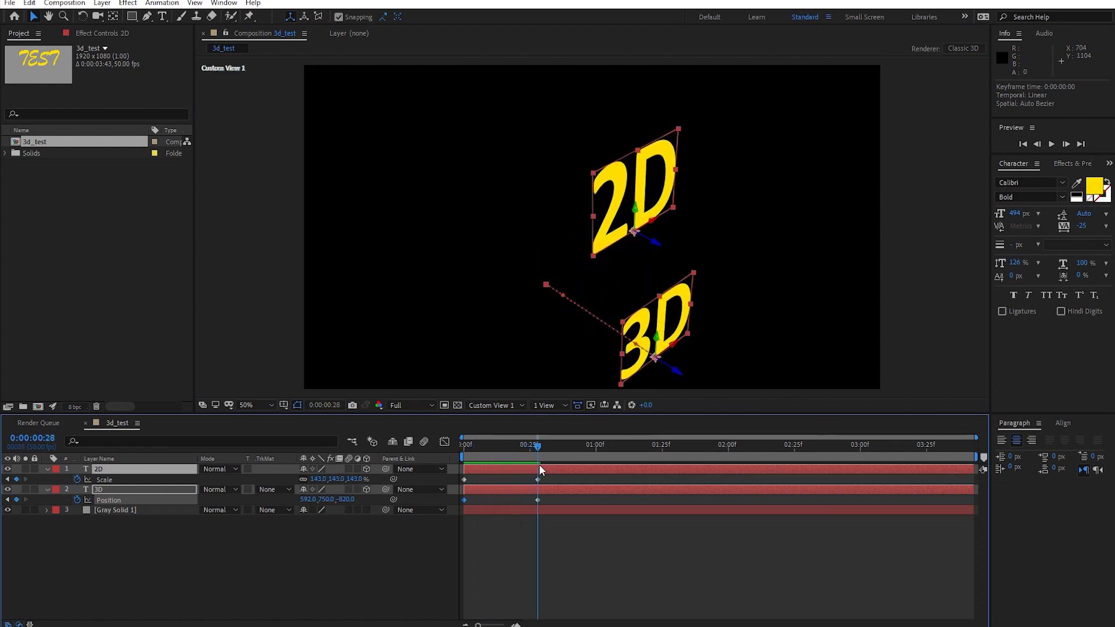
pyautogui.moveTo(539, 465)
pyautogui.mouseDown()
pyautogui.moveTo(472, 474)
pyautogui.moveTo(522, 472)
pyautogui.mouseUp()
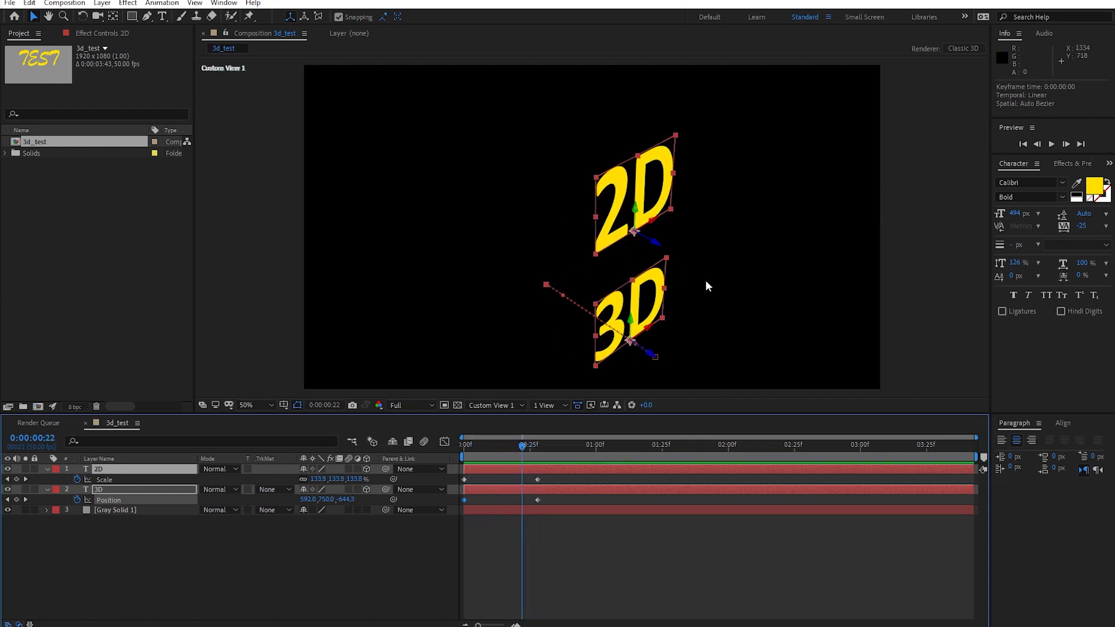
pyautogui.moveTo(522, 449)
pyautogui.mouseDown()
pyautogui.moveTo(465, 452)
pyautogui.moveTo(530, 451)
pyautogui.mouseUp()
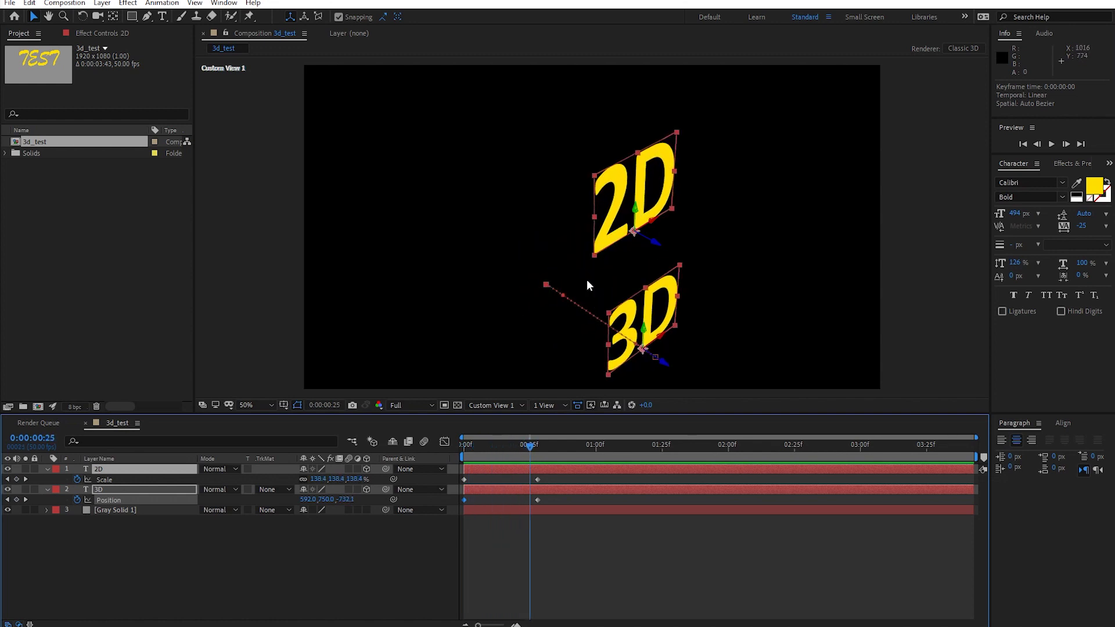
pyautogui.click(98, 17)
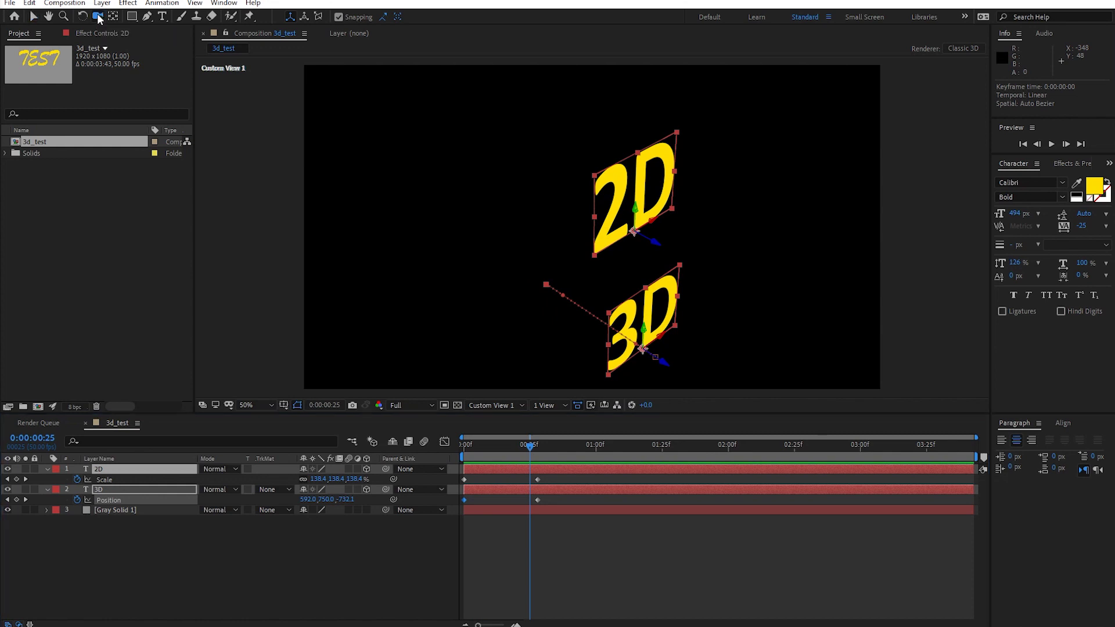
pyautogui.moveTo(687, 281)
pyautogui.mouseDown()
pyautogui.moveTo(572, 289)
pyautogui.moveTo(578, 269)
pyautogui.mouseUp()
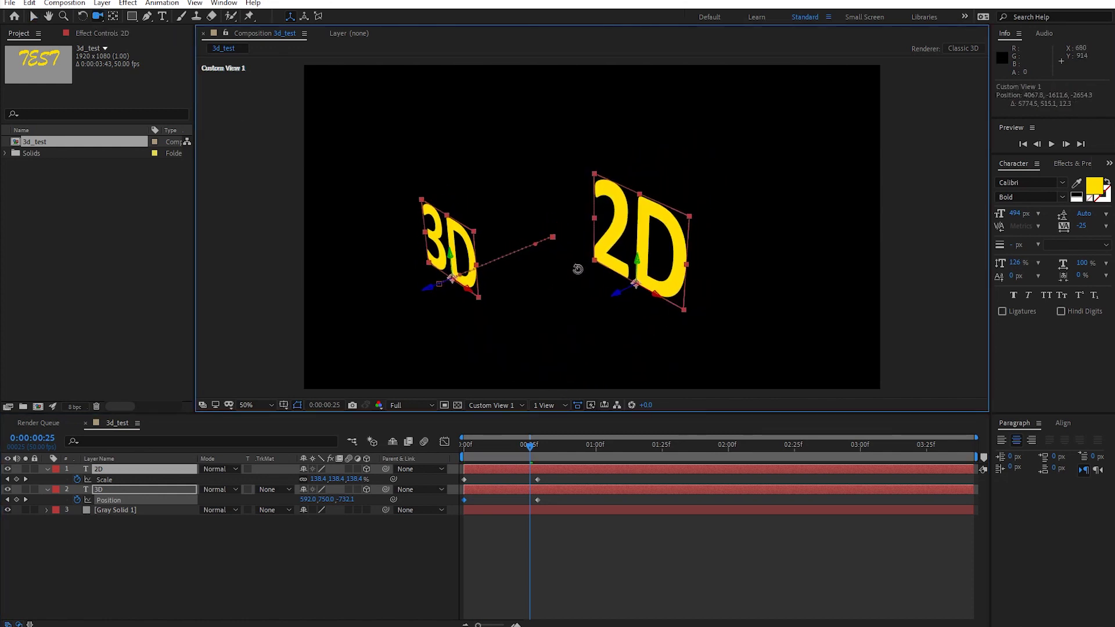
pyautogui.moveTo(528, 447); pyautogui.dragTo(464, 451)
pyautogui.press('space')
pyautogui.press('space')
pyautogui.press('space')
pyautogui.press('space')
pyautogui.moveTo(529, 452); pyautogui.dragTo(468, 463)
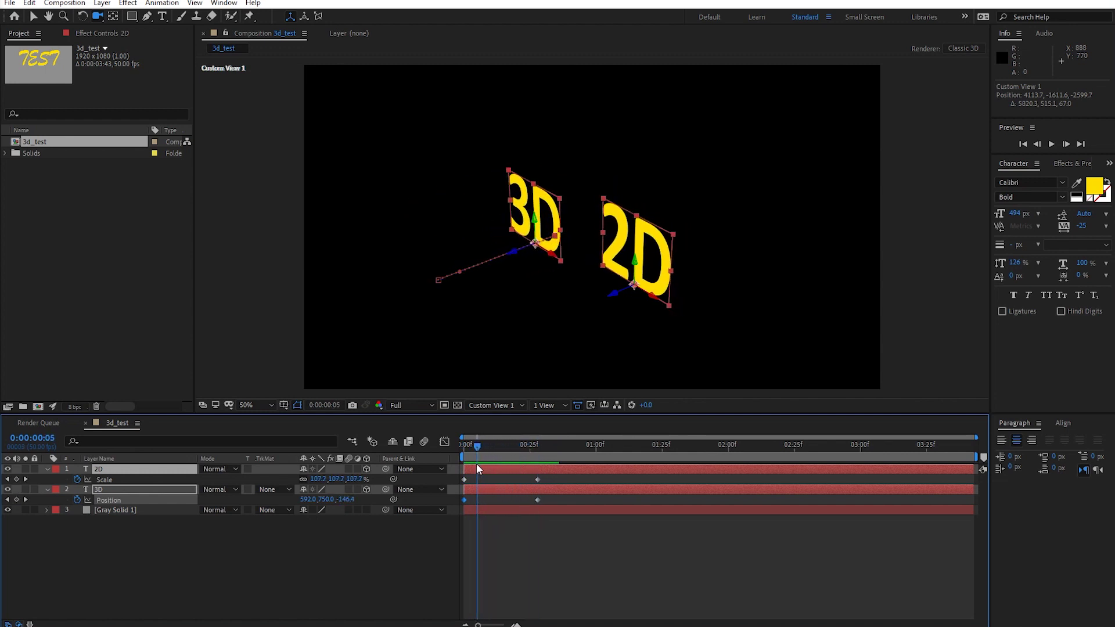
pyautogui.click(491, 405)
pyautogui.click(492, 416)
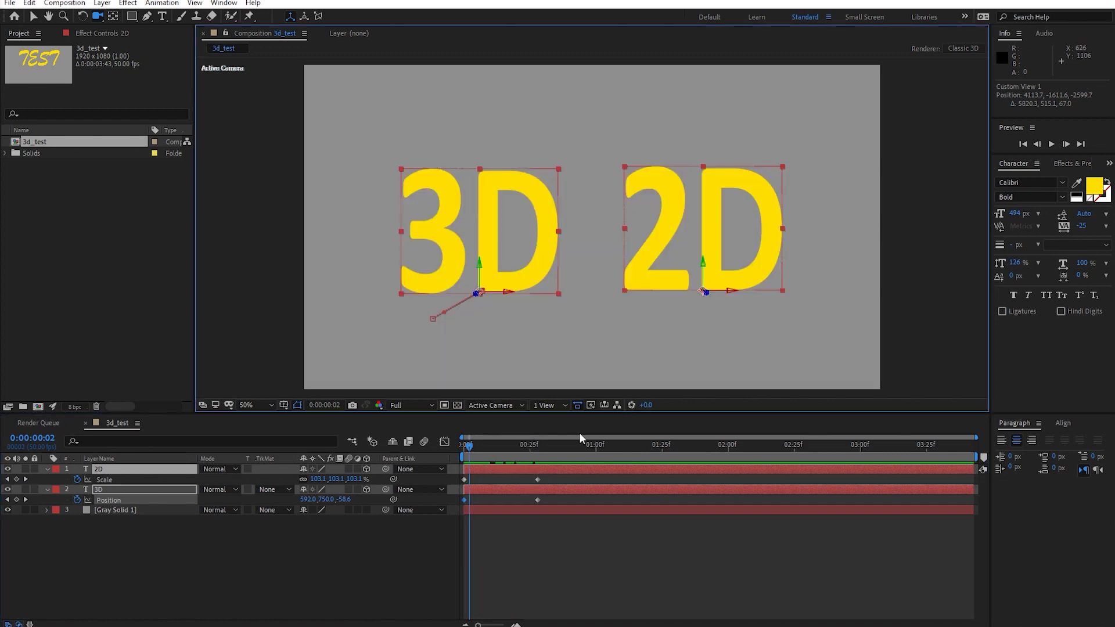
# Step: Return to the first frame and delete the 2D text layer
pyautogui.click(566, 527)
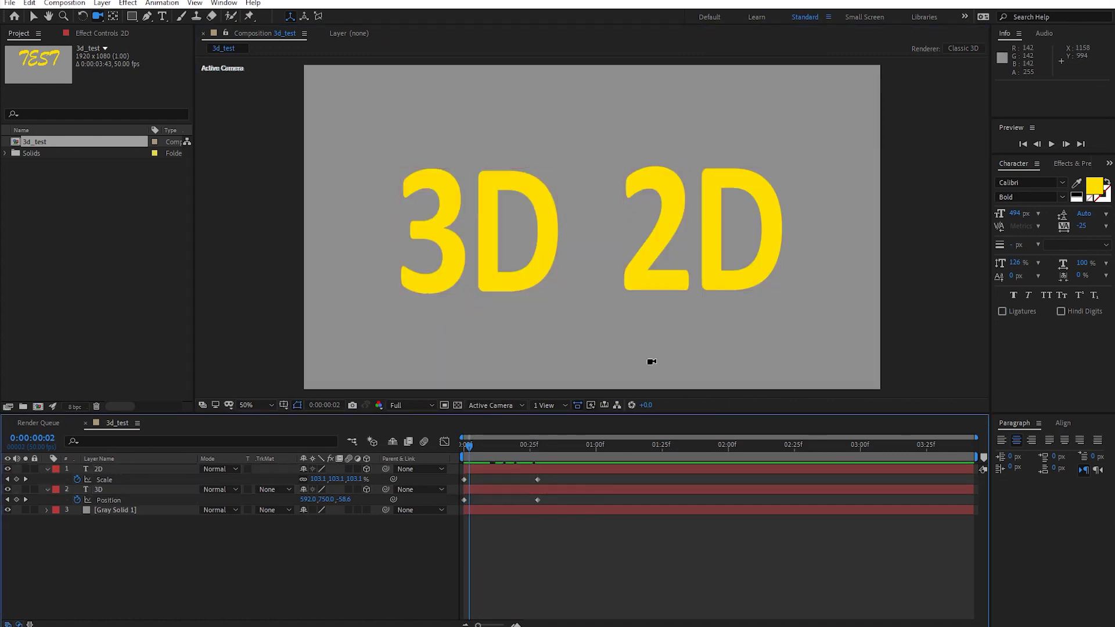
pyautogui.click(142, 488)
pyautogui.click(566, 471)
pyautogui.press('Home')
pyautogui.click(124, 488)
pyautogui.click(118, 470)
pyautogui.press('Delete')
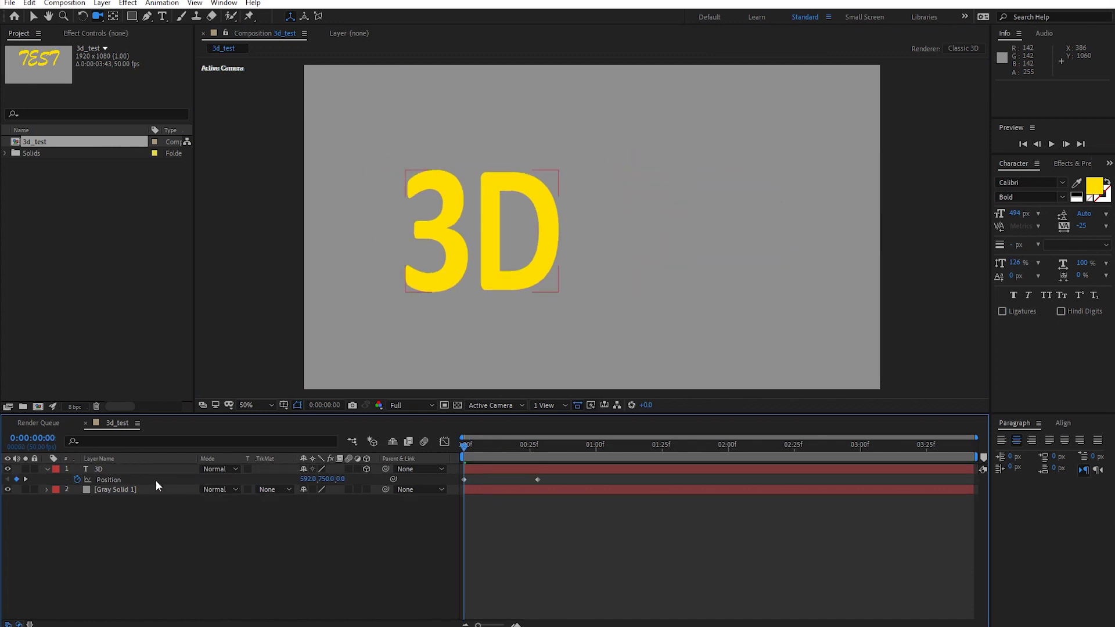
# Step: Clear the 3D layer's Position keyframes and drag the 3D text right to X 924
pyautogui.click(77, 480)
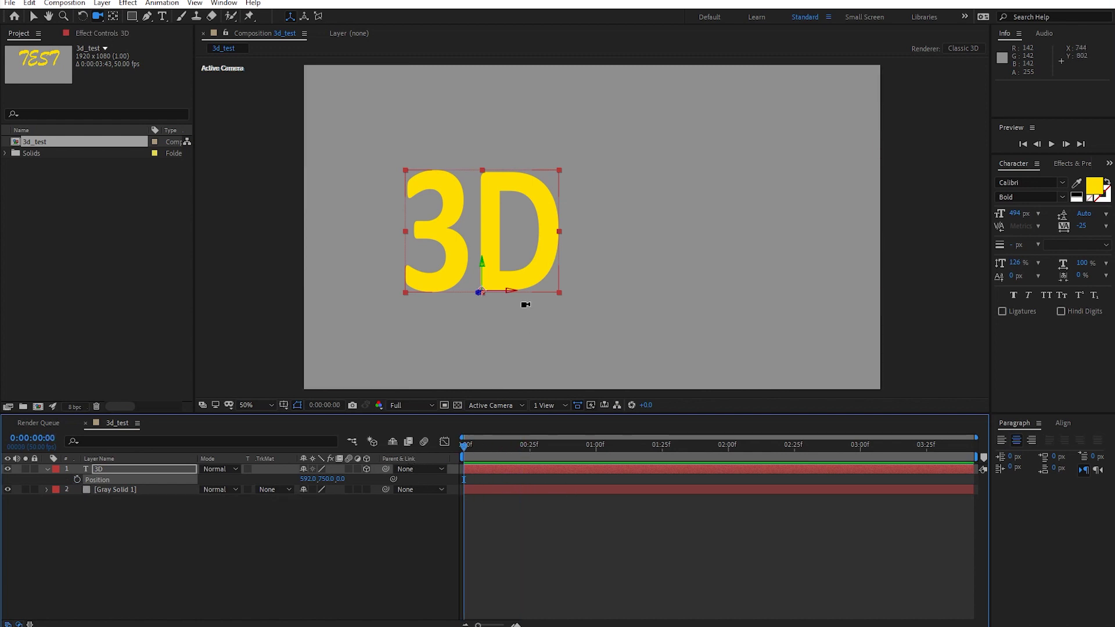
pyautogui.press('v')
pyautogui.moveTo(515, 291); pyautogui.dragTo(613, 292)
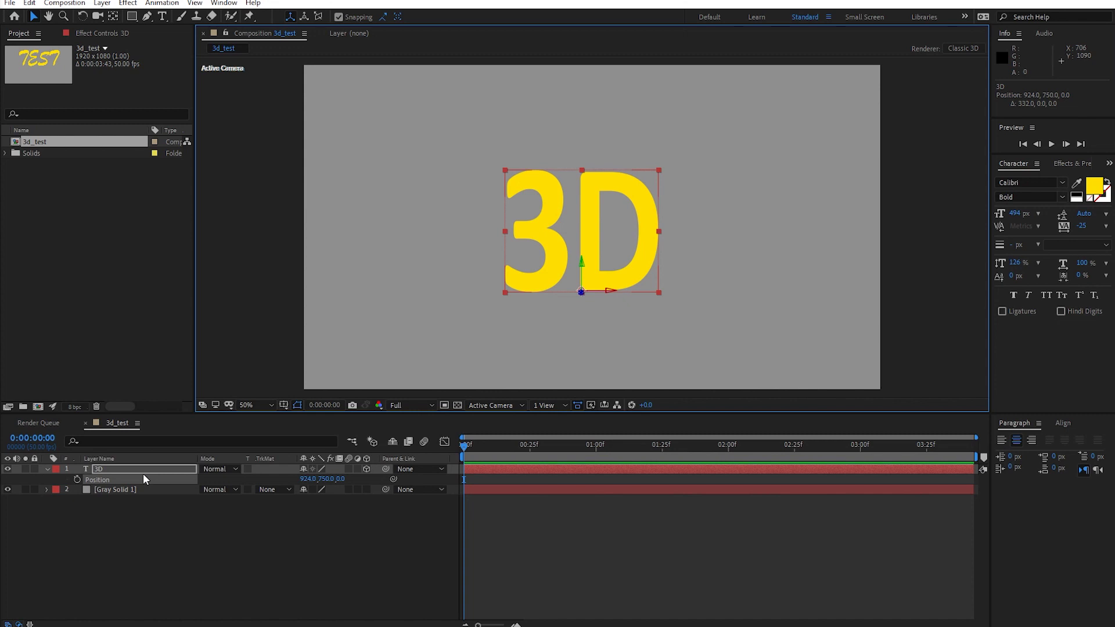
# Step: Duplicate the 3D text and give the 3D 2 copy a black fill
pyautogui.hotkey('ctrl', 'd')
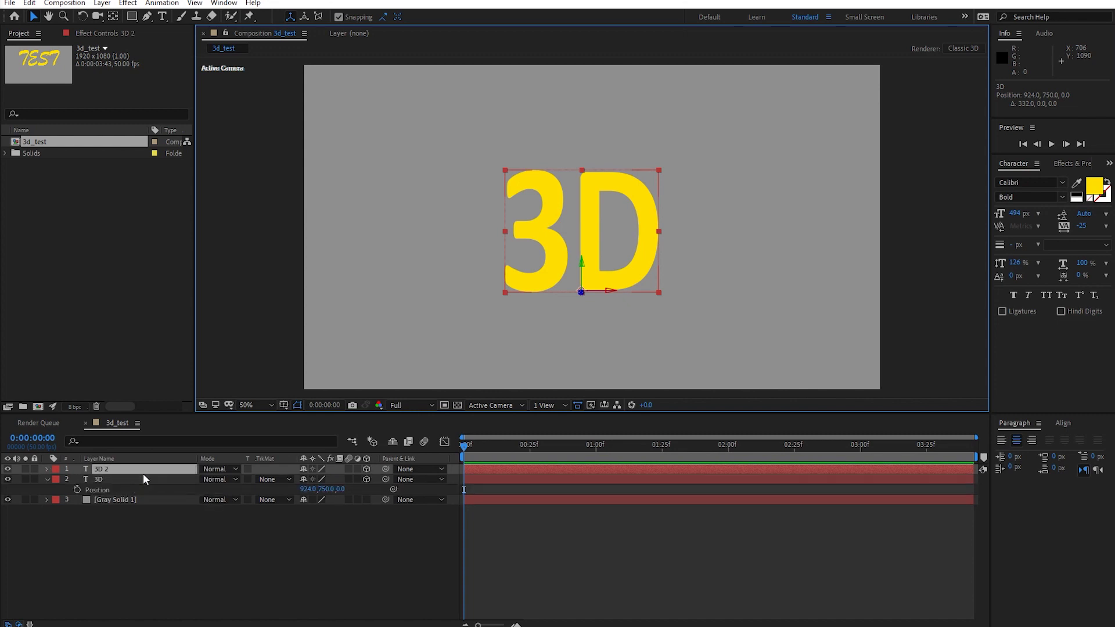
pyautogui.click(1073, 163)
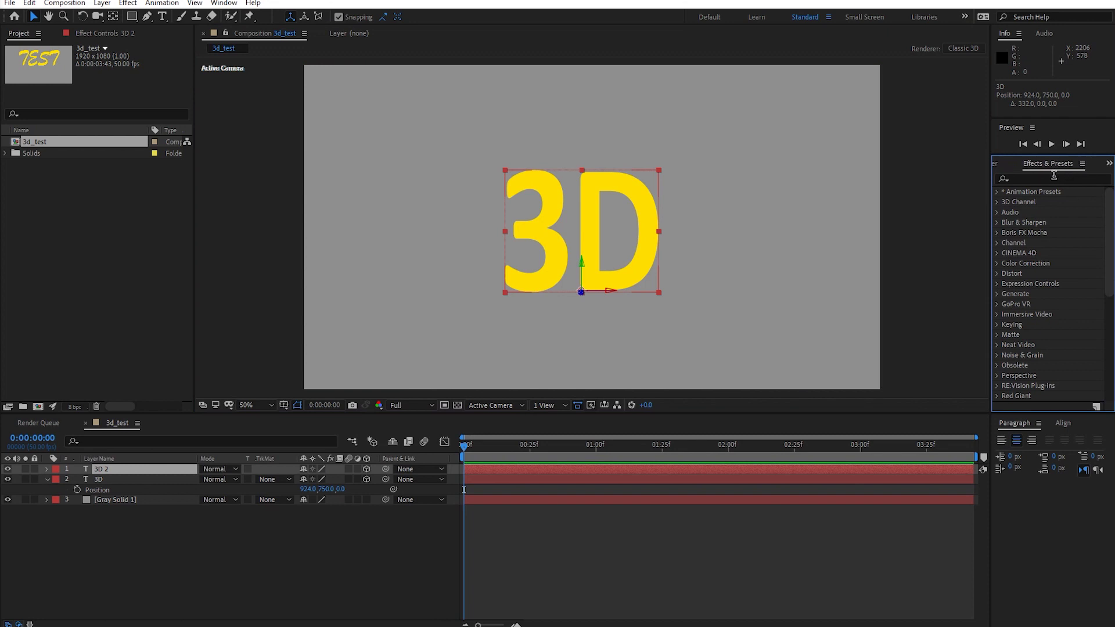
pyautogui.click(1003, 165)
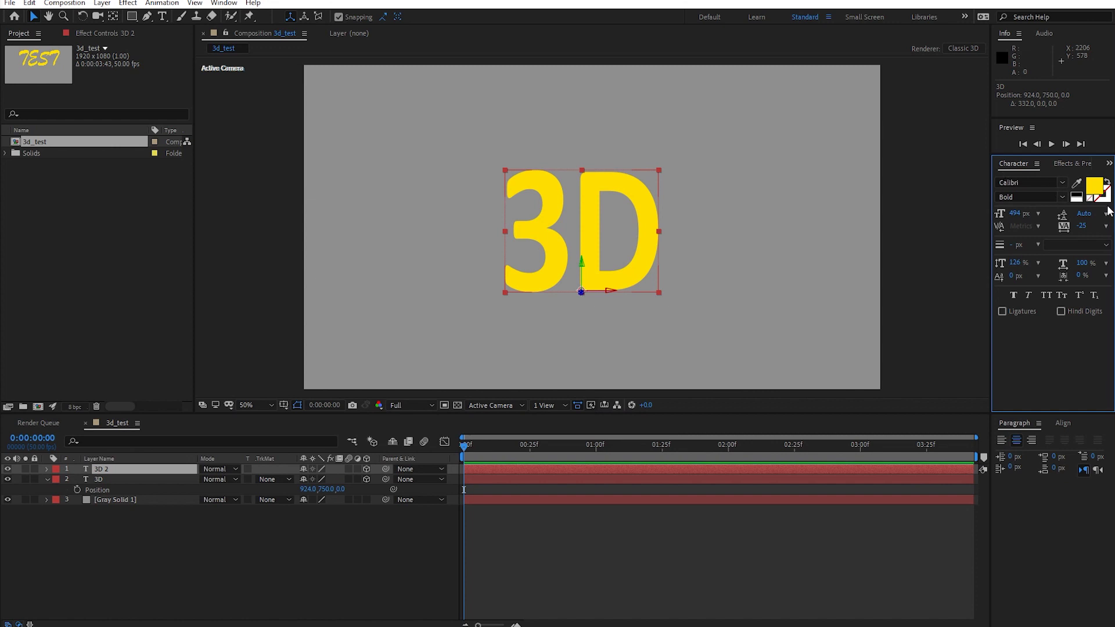
pyautogui.click(1080, 192)
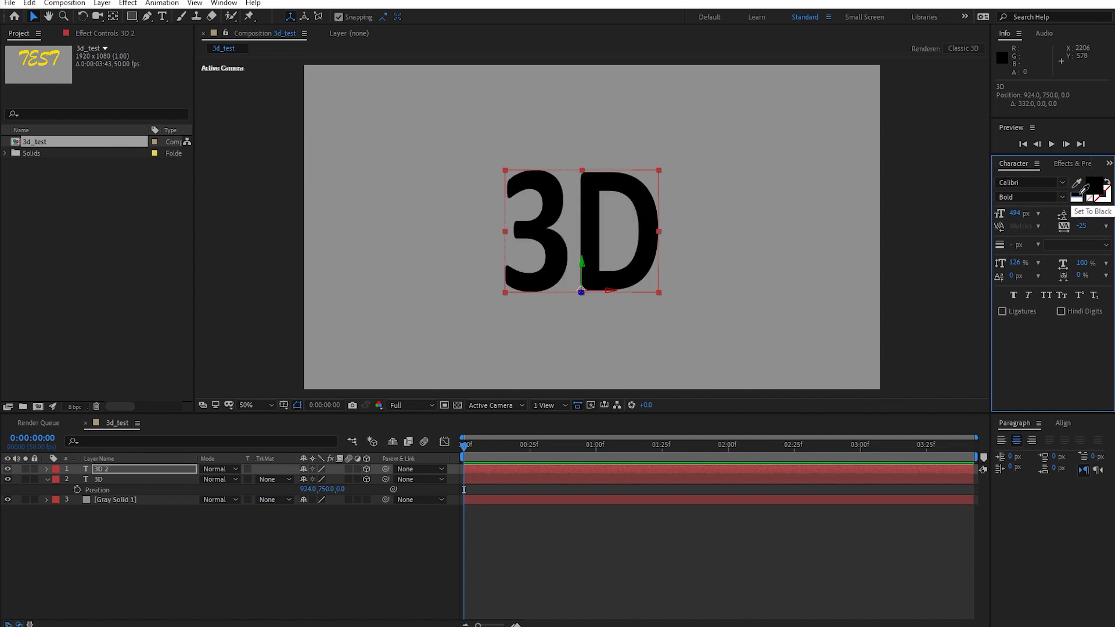
# Step: Tip the black 3D 2 copy back on X Rotation and lower its Opacity to 52%
pyautogui.click(142, 469)
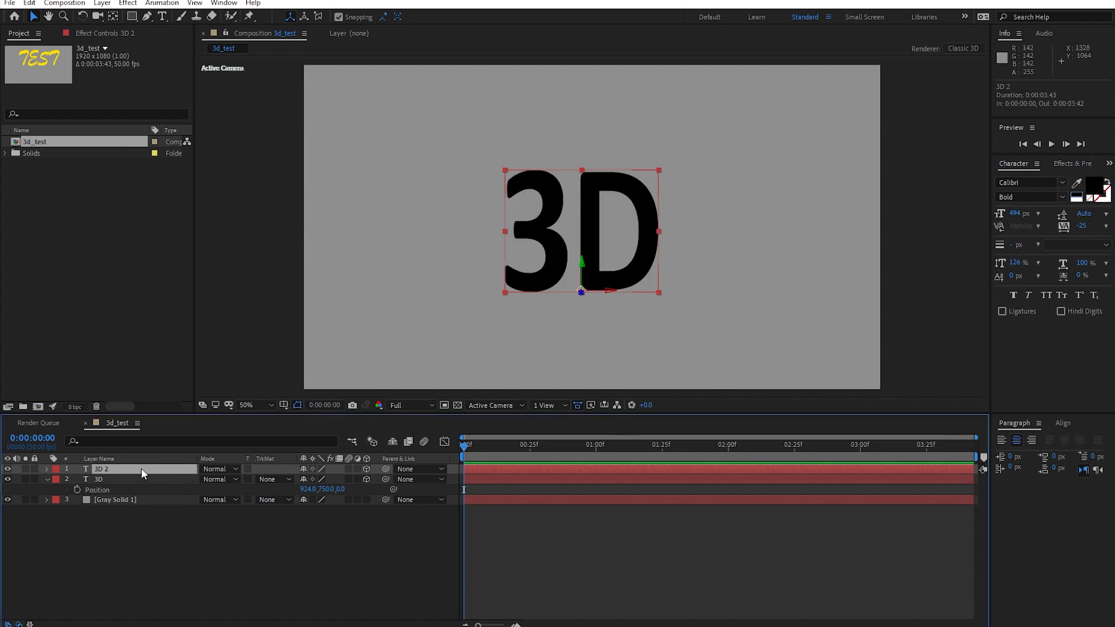
pyautogui.press('r')
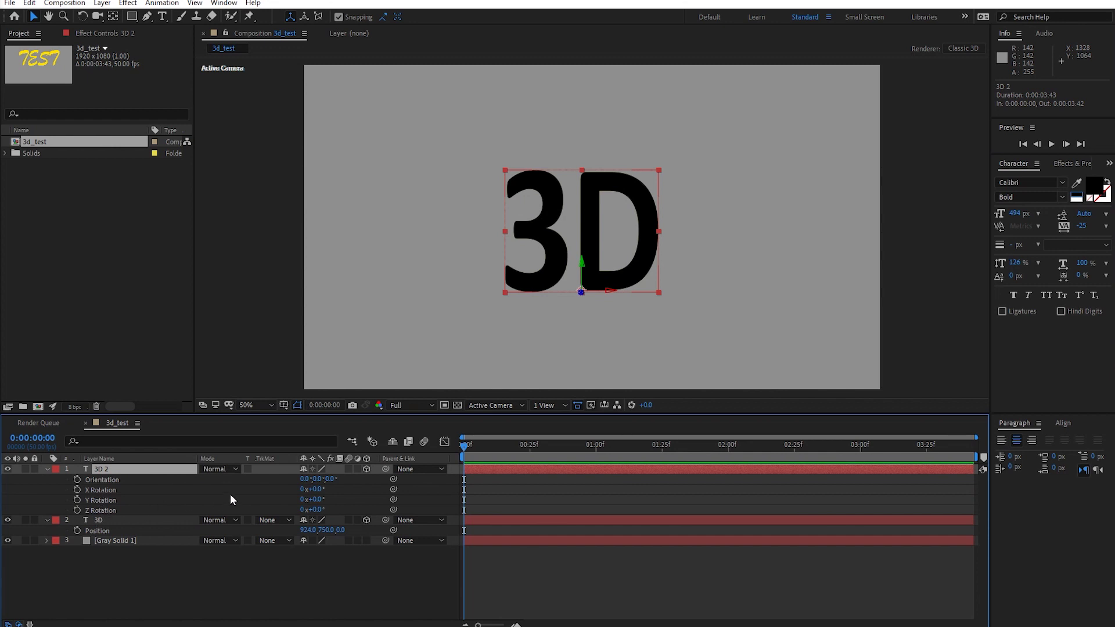
pyautogui.moveTo(314, 489); pyautogui.dragTo(399, 515)
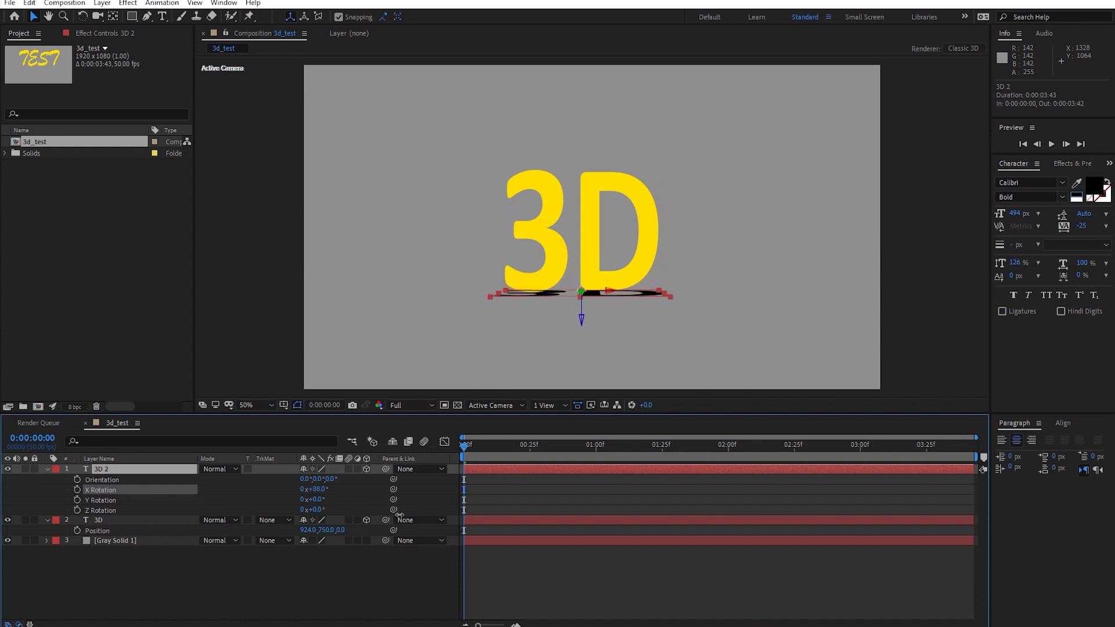
pyautogui.moveTo(319, 491); pyautogui.dragTo(336, 493)
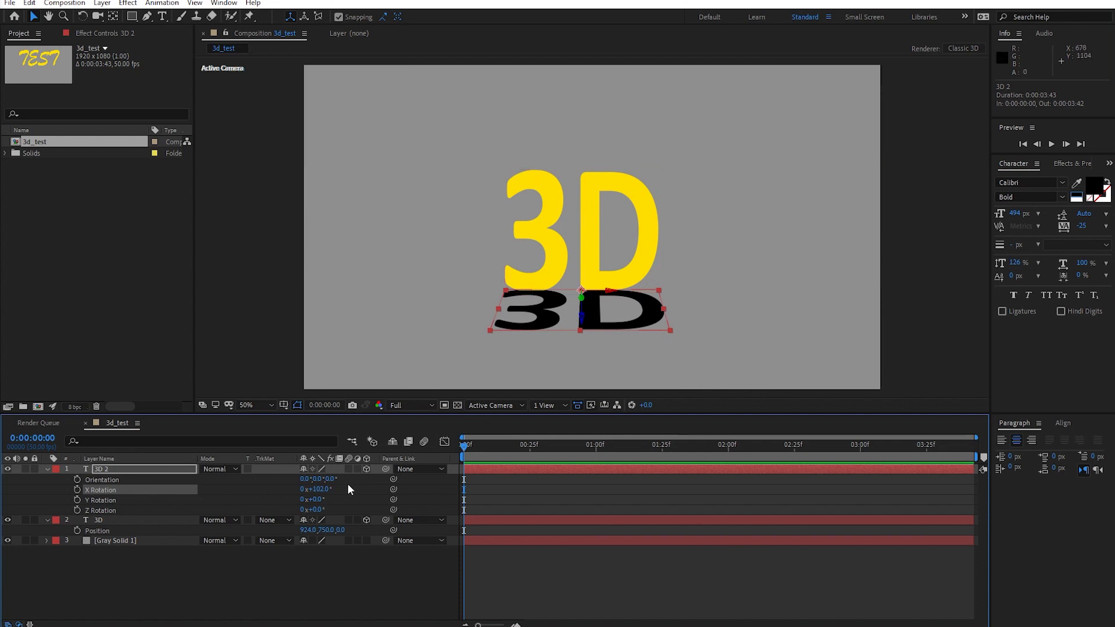
pyautogui.click(574, 584)
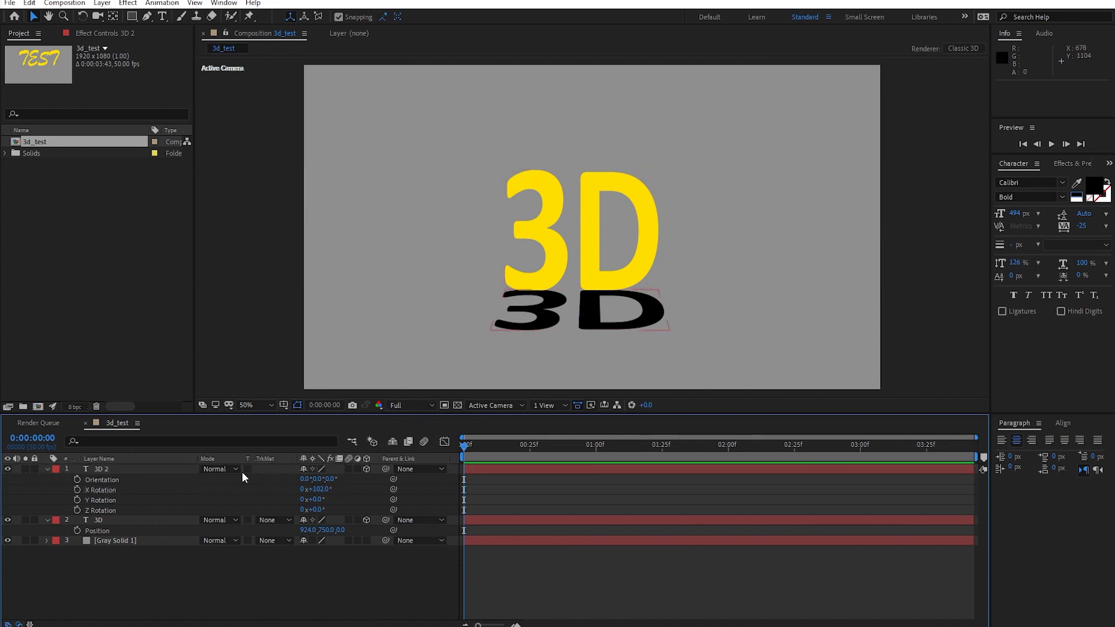
pyautogui.click(113, 468)
pyautogui.press('t')
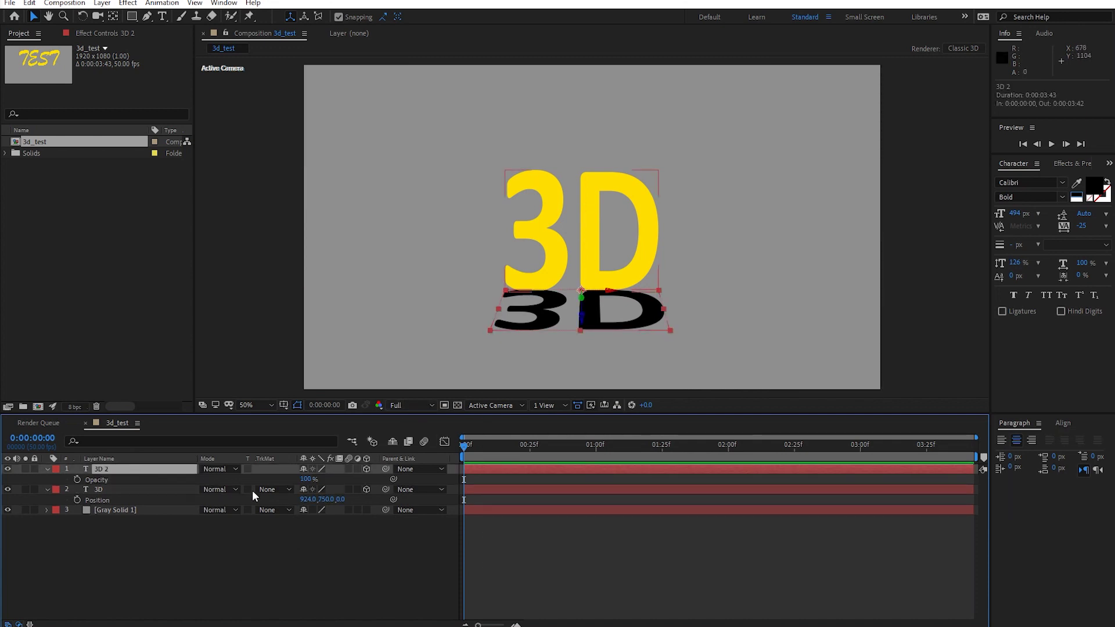
pyautogui.moveTo(306, 480); pyautogui.dragTo(289, 482)
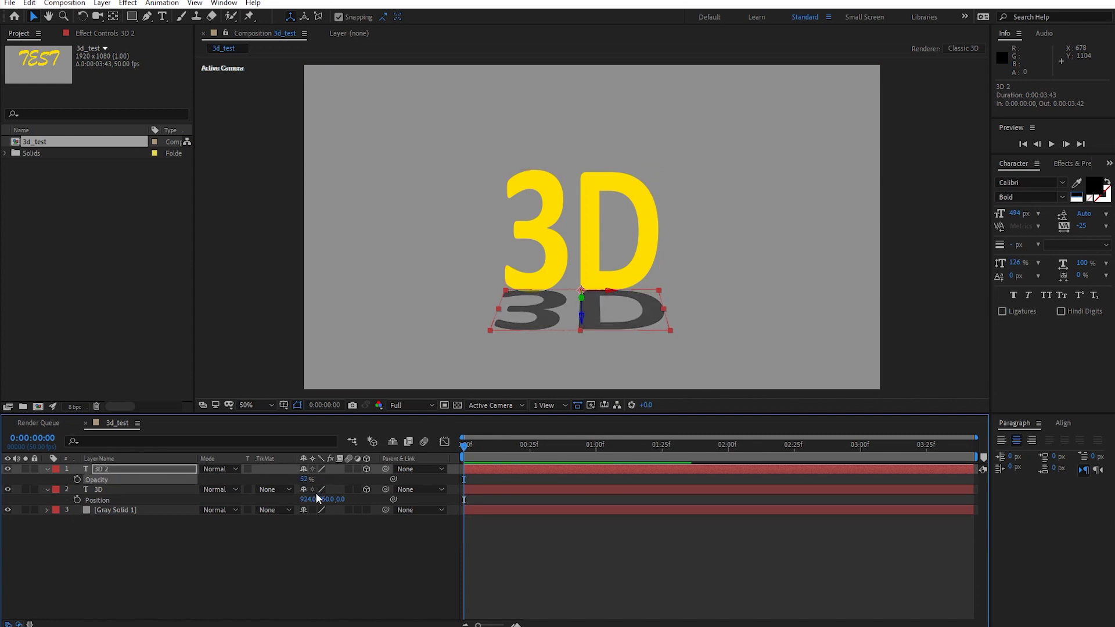
pyautogui.click(545, 539)
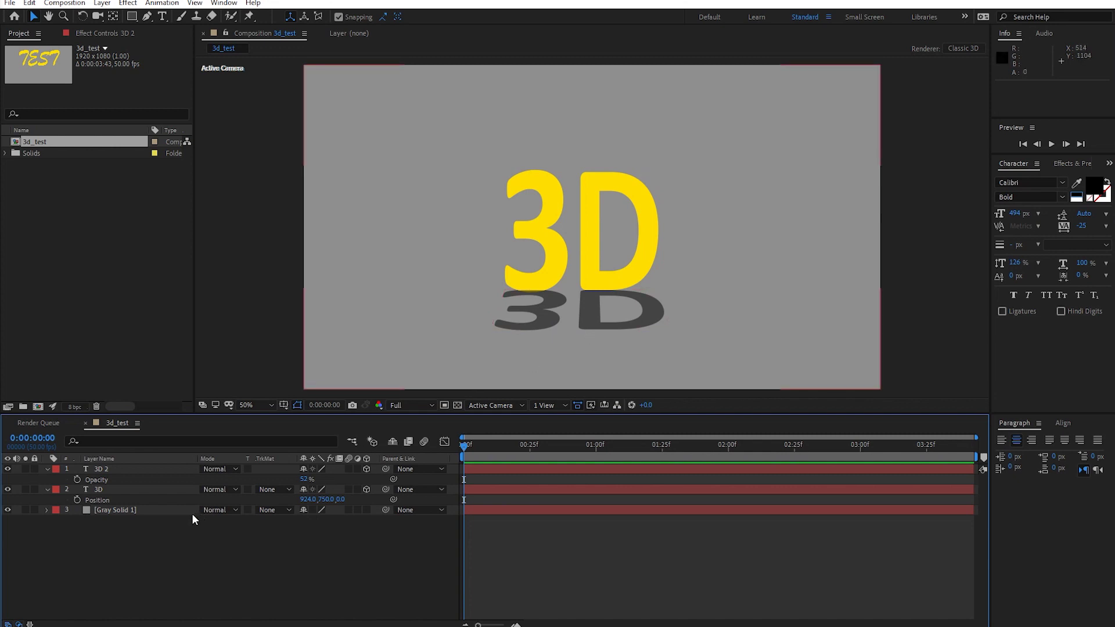
# Step: Flip the grey copy upright below the yellow text, then delete the 3D 2 layer
pyautogui.click(124, 471)
pyautogui.press('r')
pyautogui.moveTo(302, 509)
pyautogui.mouseDown()
pyautogui.moveTo(419, 513)
pyautogui.moveTo(446, 499)
pyautogui.moveTo(327, 501)
pyautogui.mouseUp()
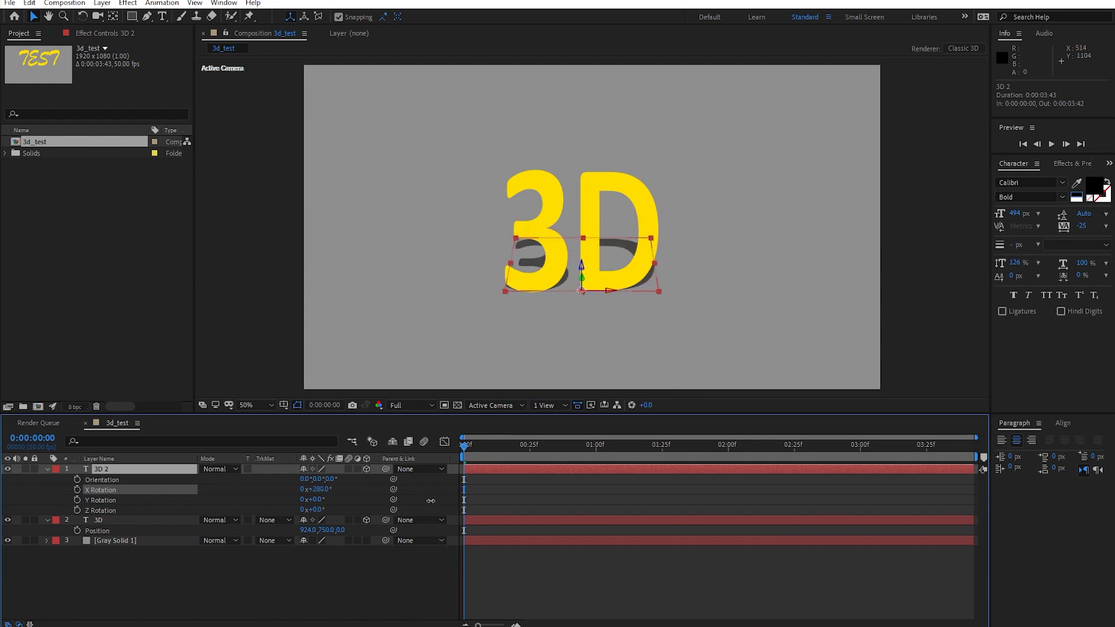
pyautogui.moveTo(326, 501); pyautogui.dragTo(329, 504)
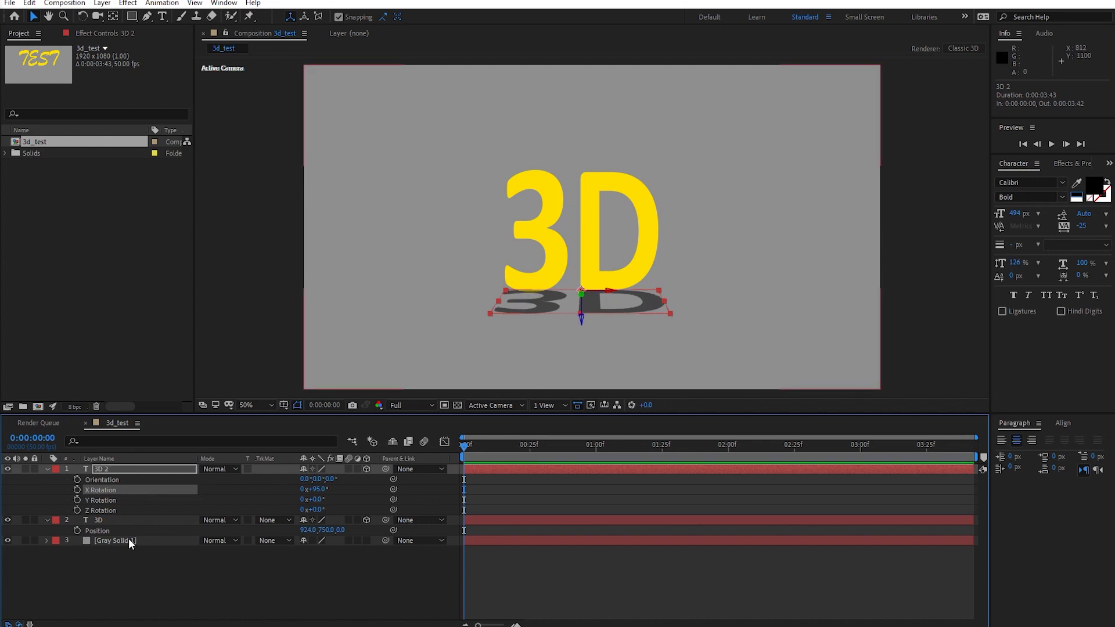
pyautogui.press('Delete')
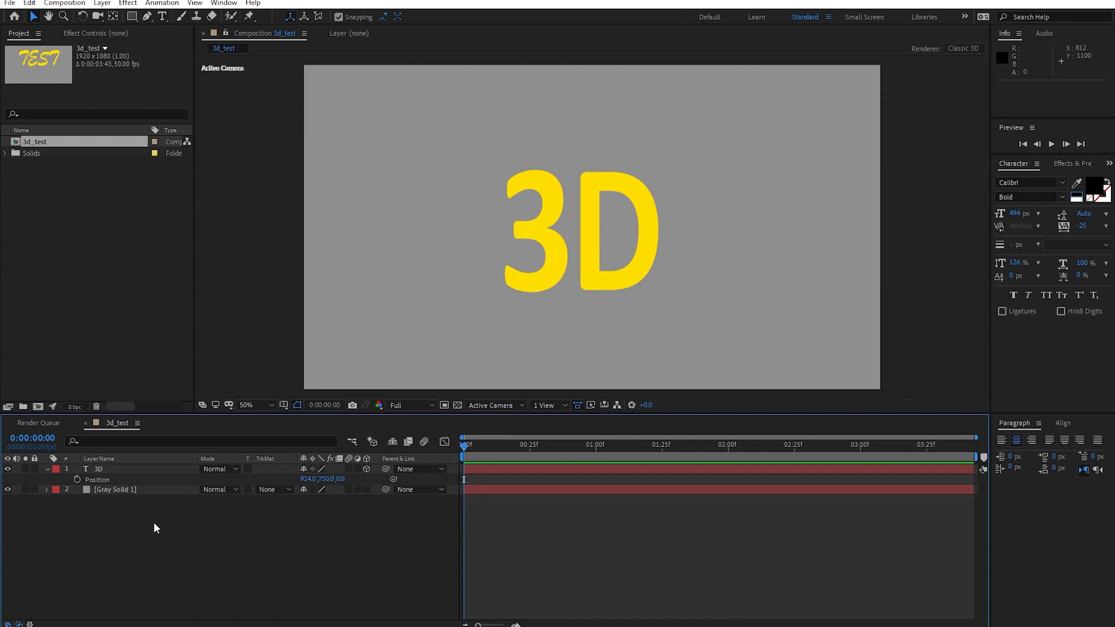
pyautogui.rightClick(123, 500)
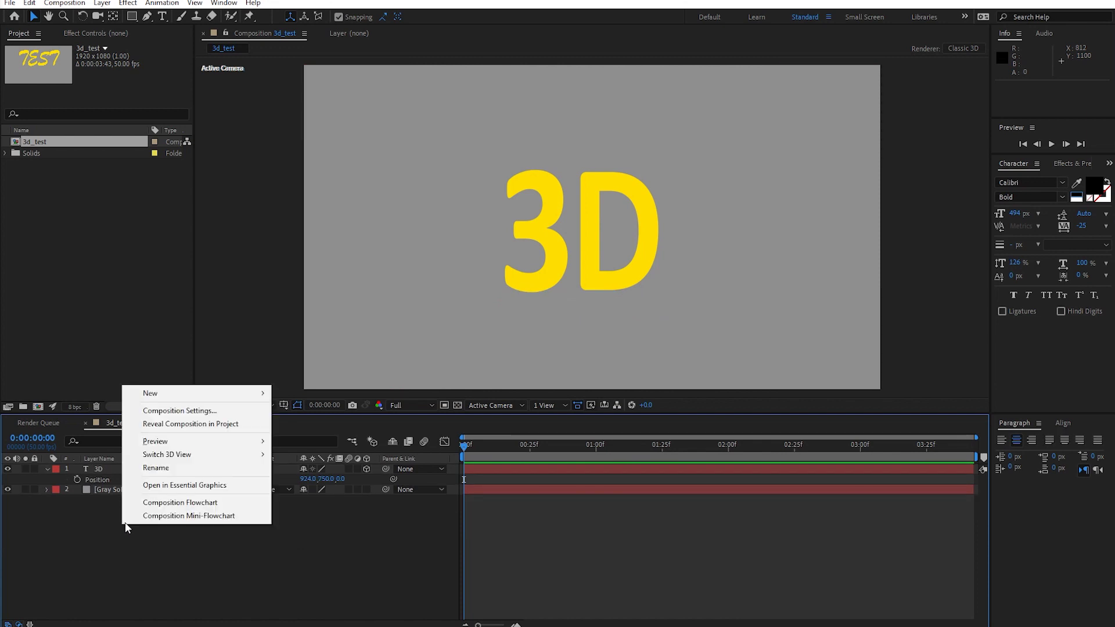
# Step: Create a new solid named Floor and enable its 3D switch
pyautogui.moveTo(156, 393)
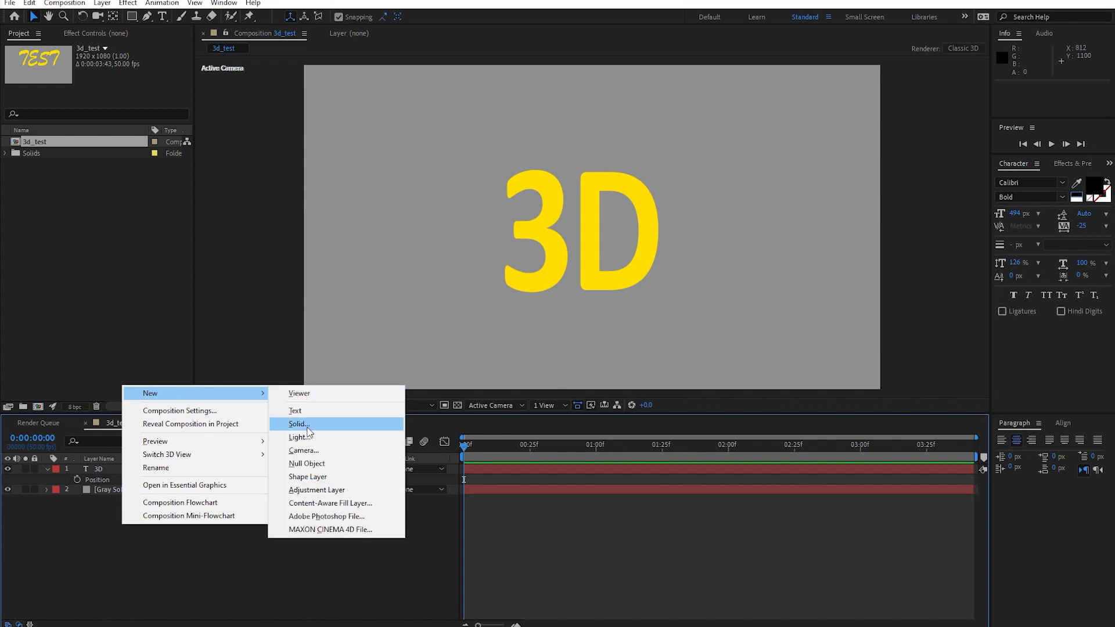
pyautogui.click(298, 424)
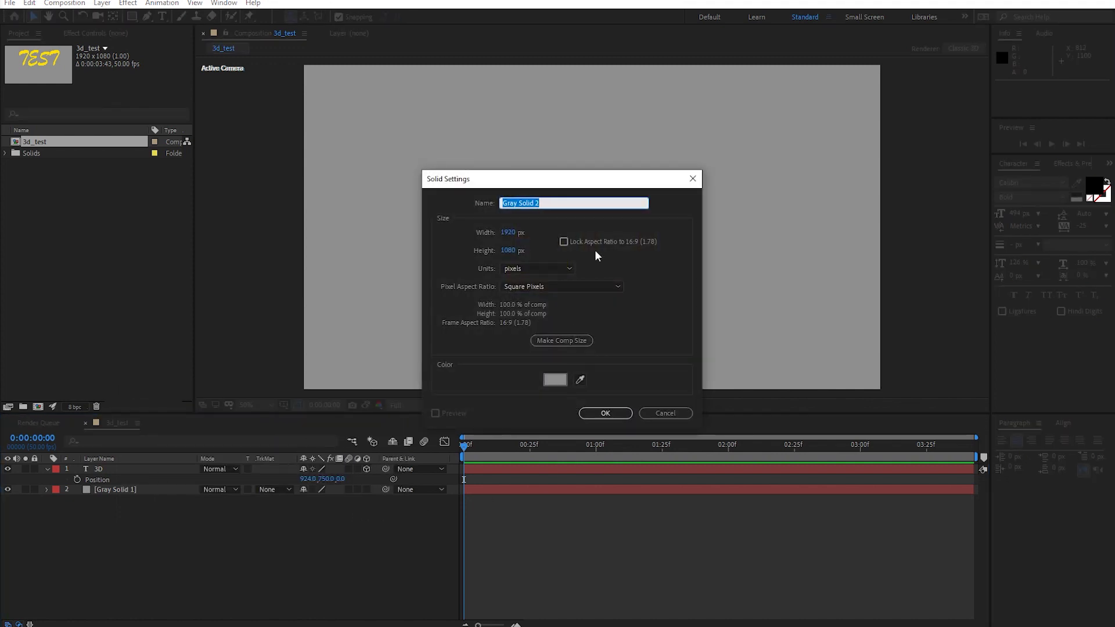
pyautogui.write('Floor')
pyautogui.press('Return')
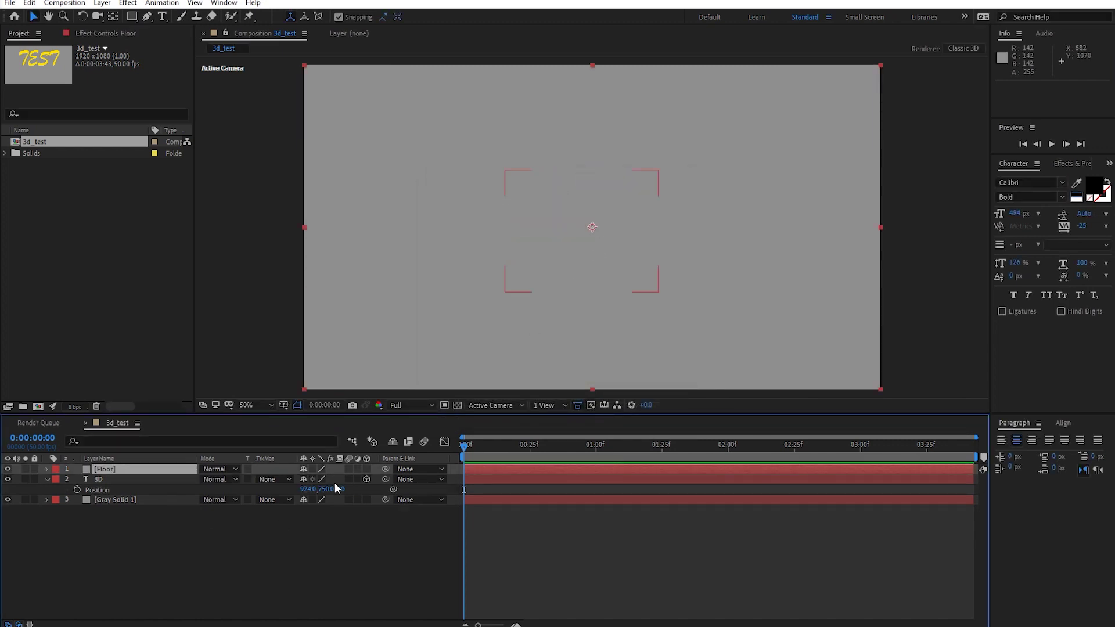
pyautogui.click(366, 470)
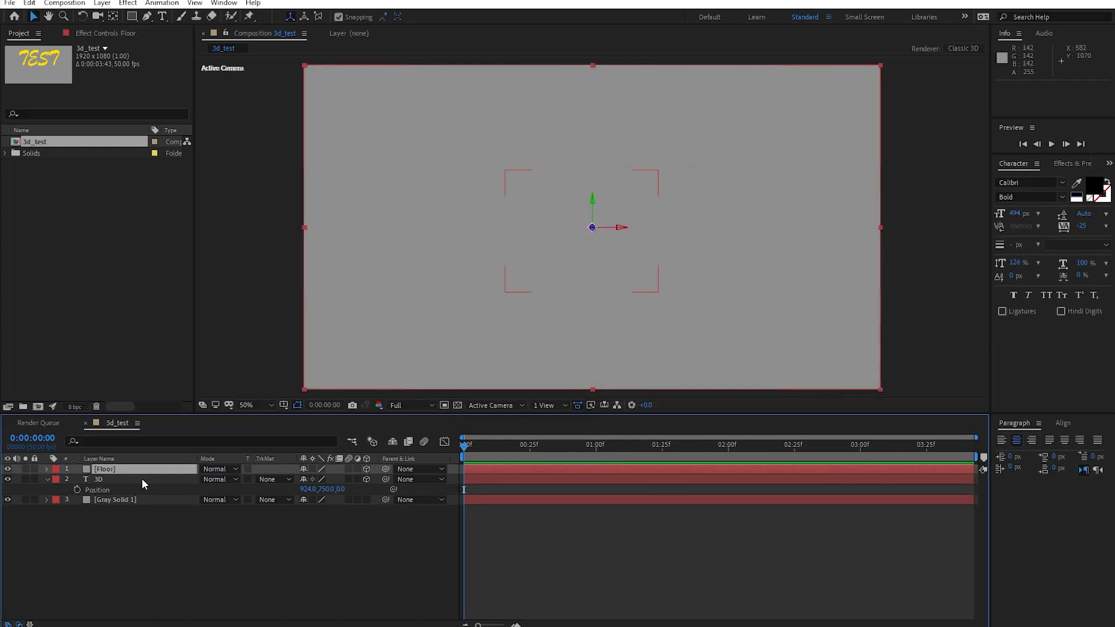
# Step: Tilt Floor on X Rotation, trying 90° before reverting to 36°
pyautogui.press('r')
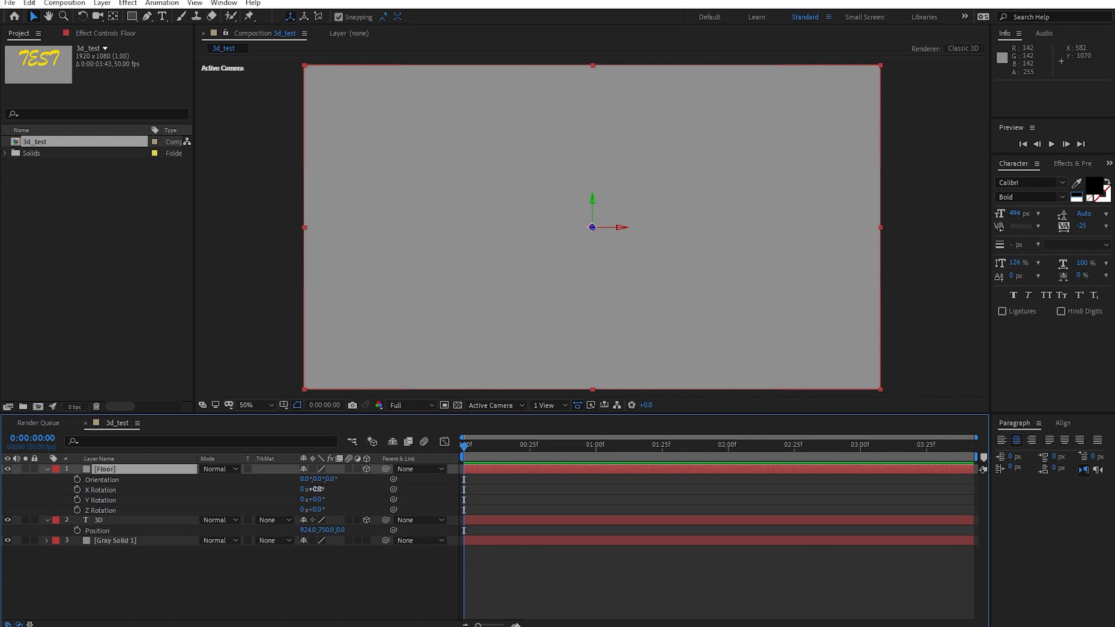
pyautogui.moveTo(318, 493); pyautogui.dragTo(336, 493)
pyautogui.click(323, 489)
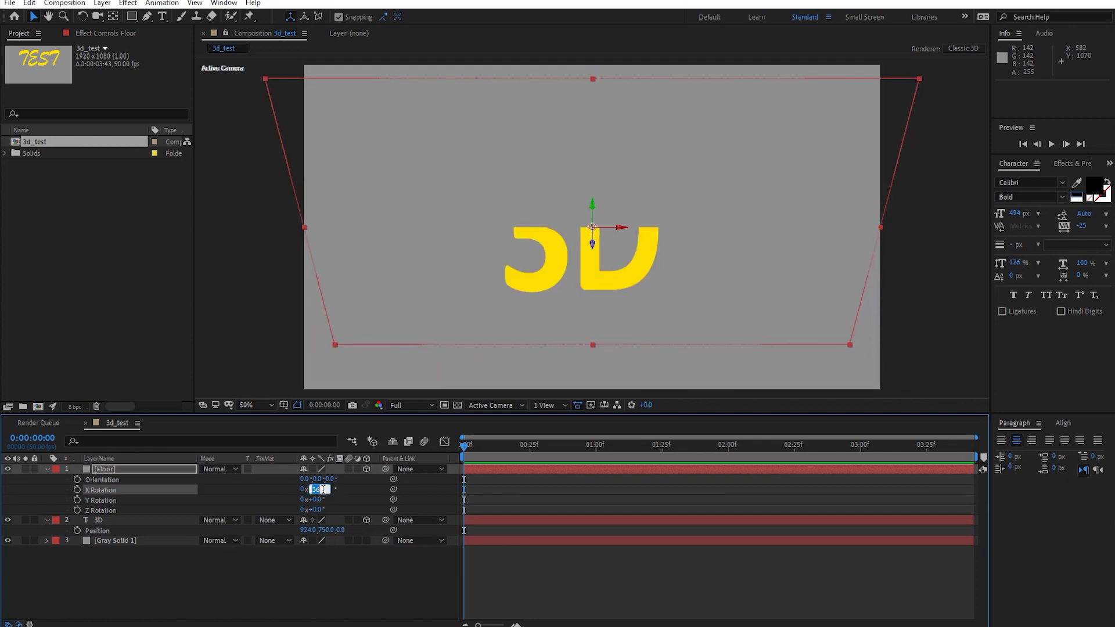
pyautogui.write('90')
pyautogui.press('Return')
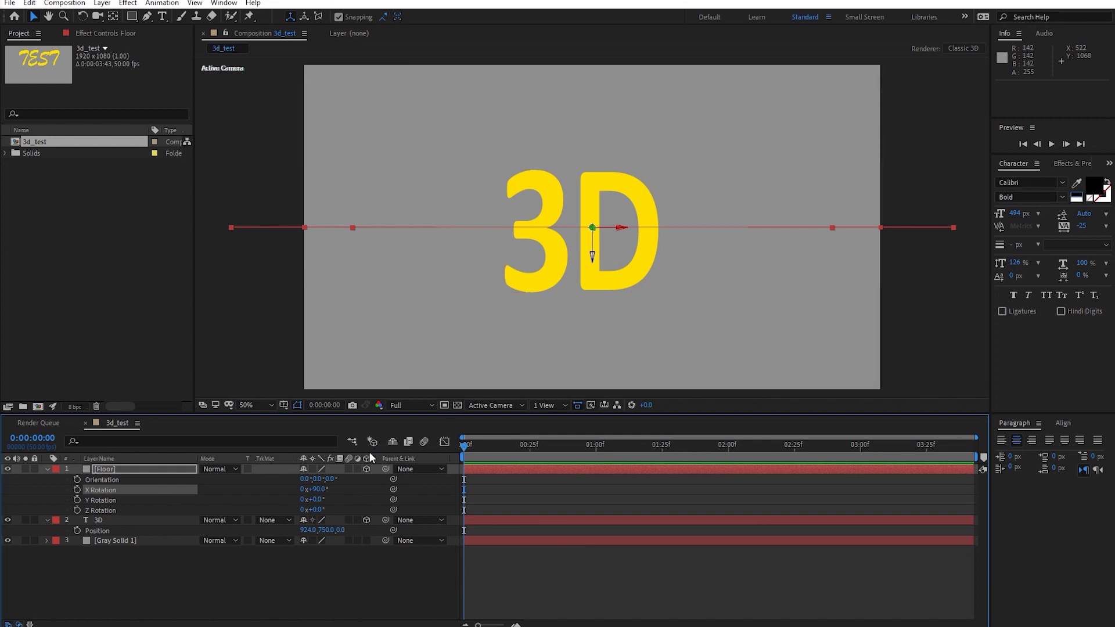
pyautogui.hotkey('ctrl', 'z')
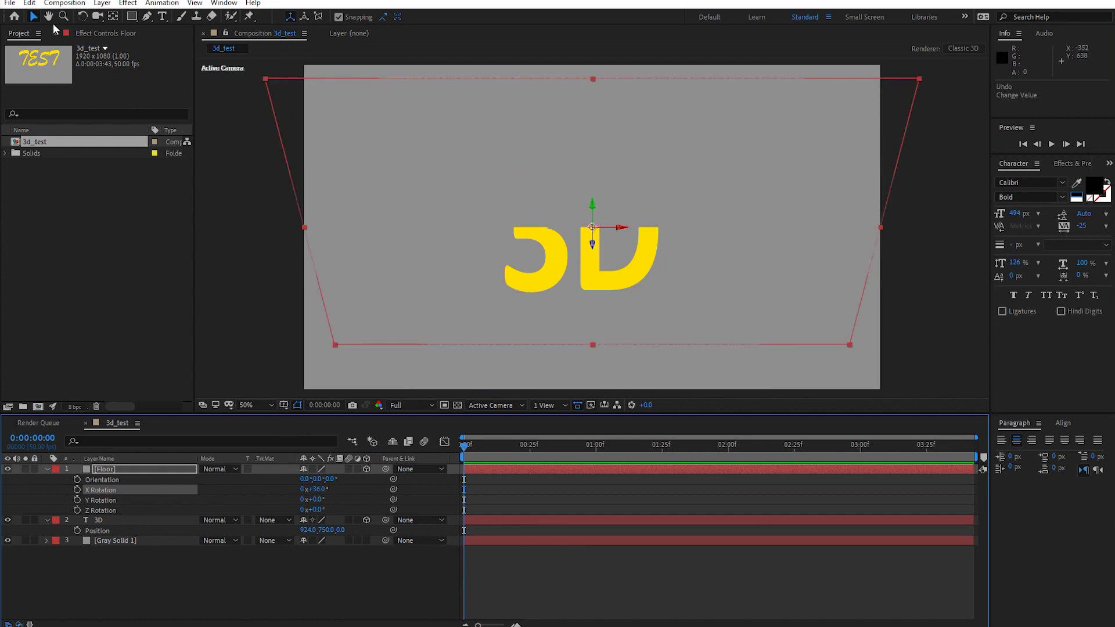
pyautogui.click(85, 16)
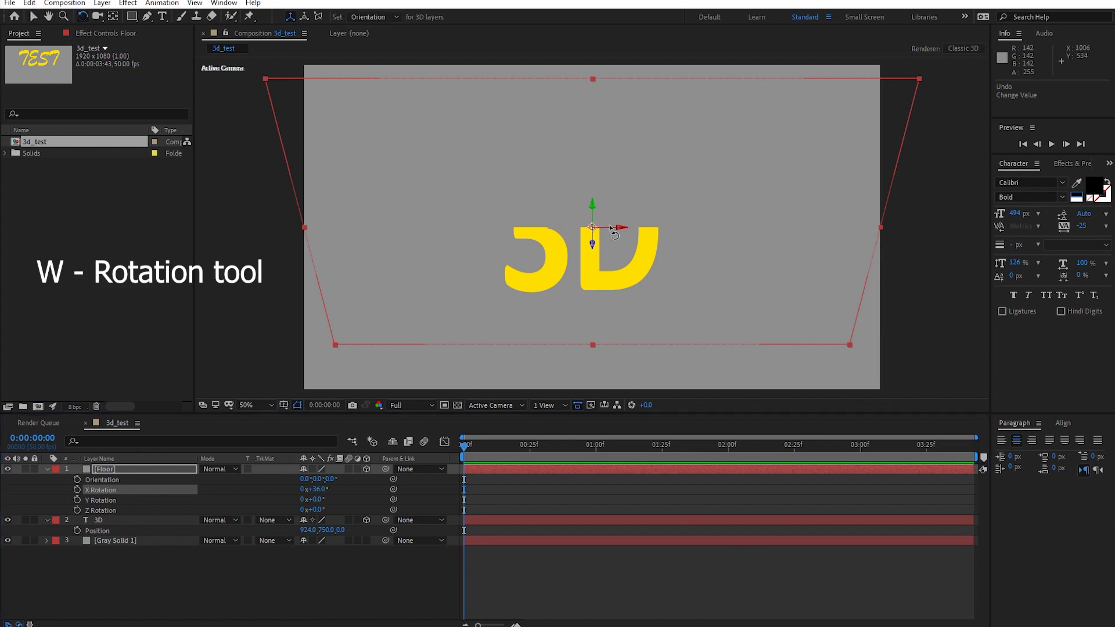
# Step: Rotate the Floor plane directly in the viewer to test different tilt angles
pyautogui.moveTo(622, 231)
pyautogui.mouseDown()
pyautogui.moveTo(617, 209)
pyautogui.moveTo(615, 221)
pyautogui.mouseUp()
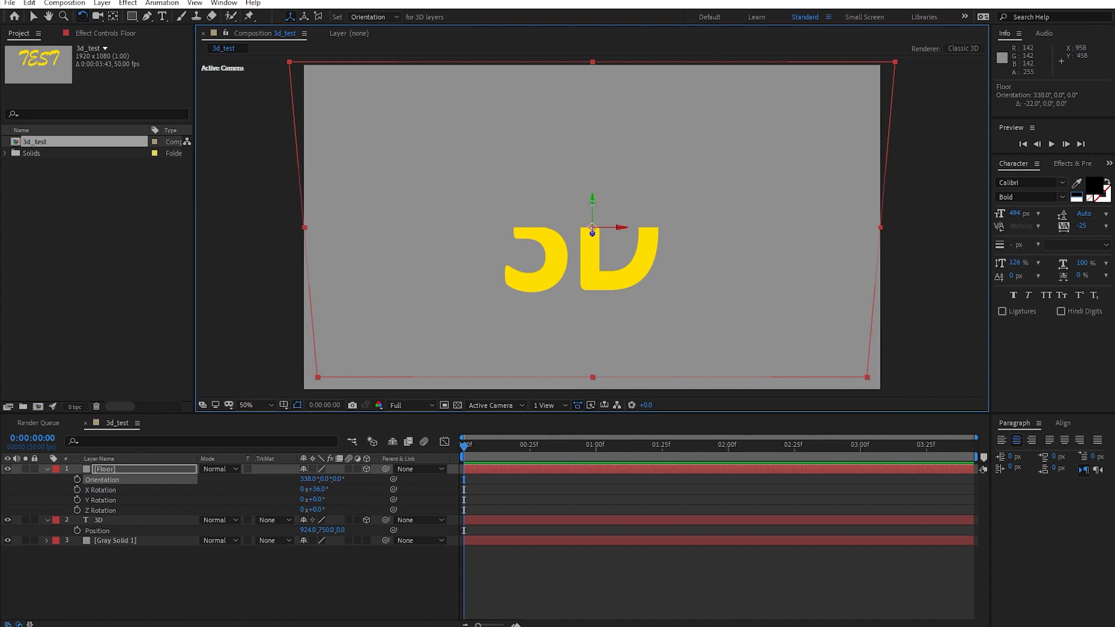
pyautogui.moveTo(592, 199); pyautogui.dragTo(588, 237)
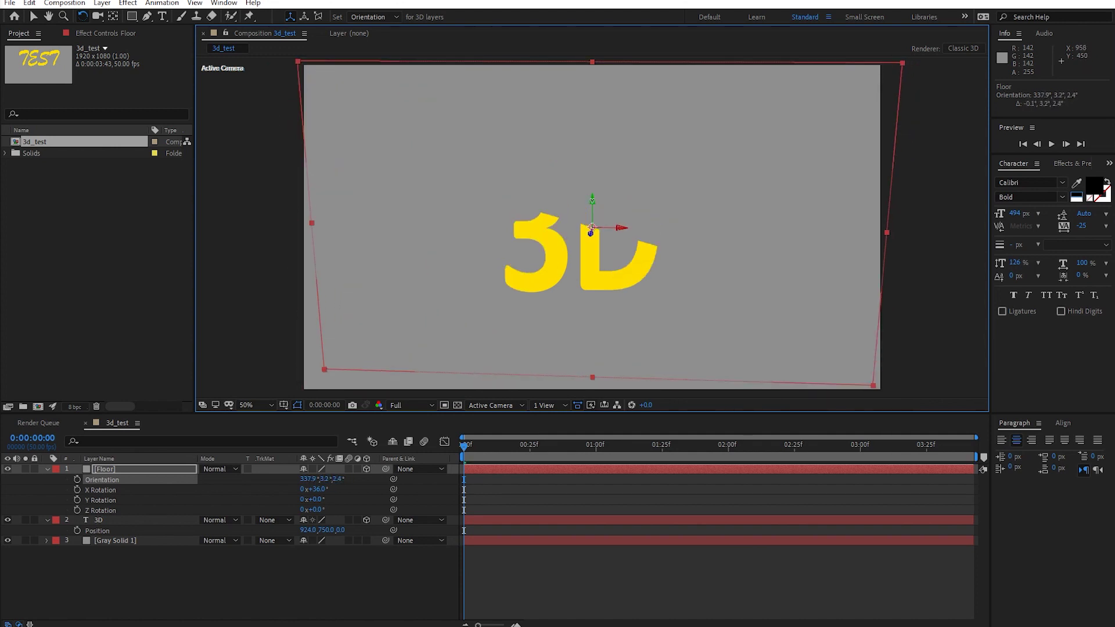
pyautogui.moveTo(590, 230); pyautogui.dragTo(590, 228)
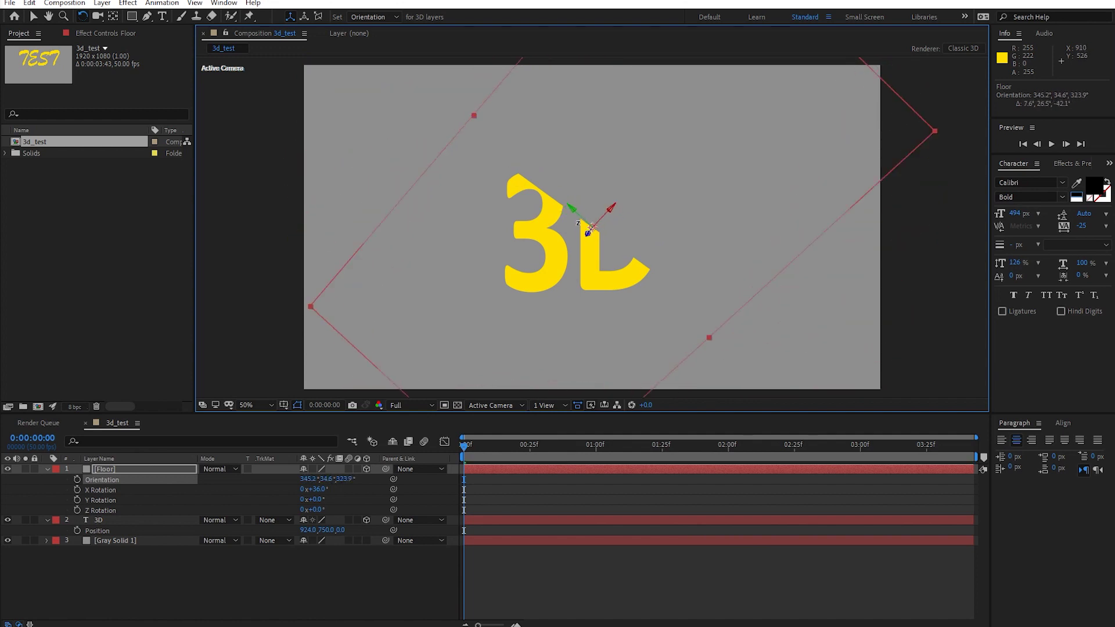
pyautogui.hotkey('ctrl', 'z')
pyautogui.hotkey('ctrl', 'z')
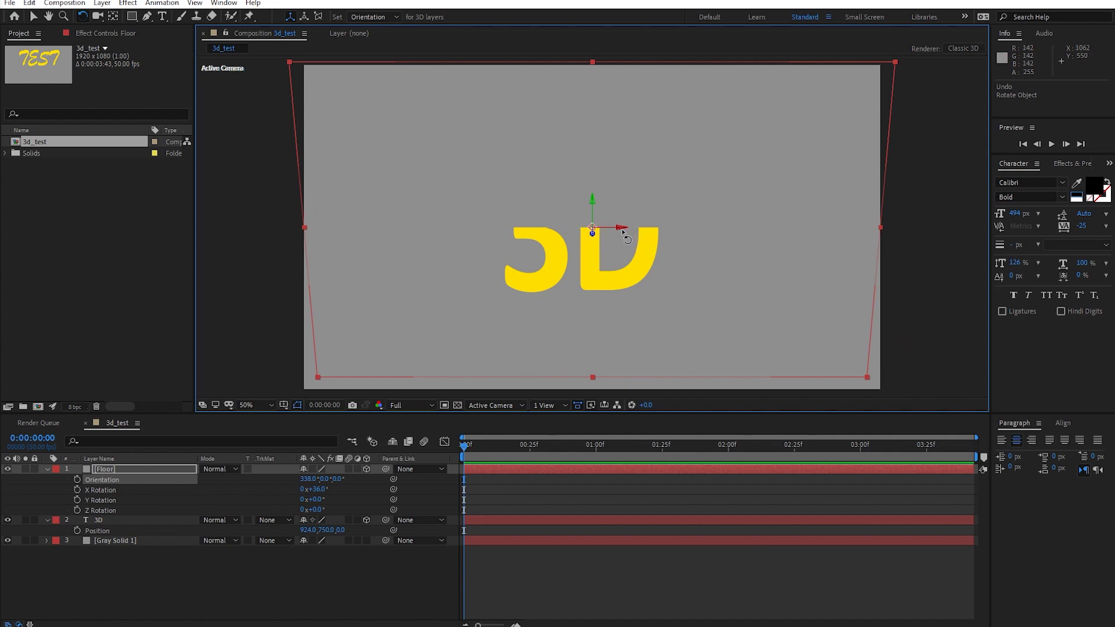
pyautogui.moveTo(623, 232); pyautogui.dragTo(626, 249)
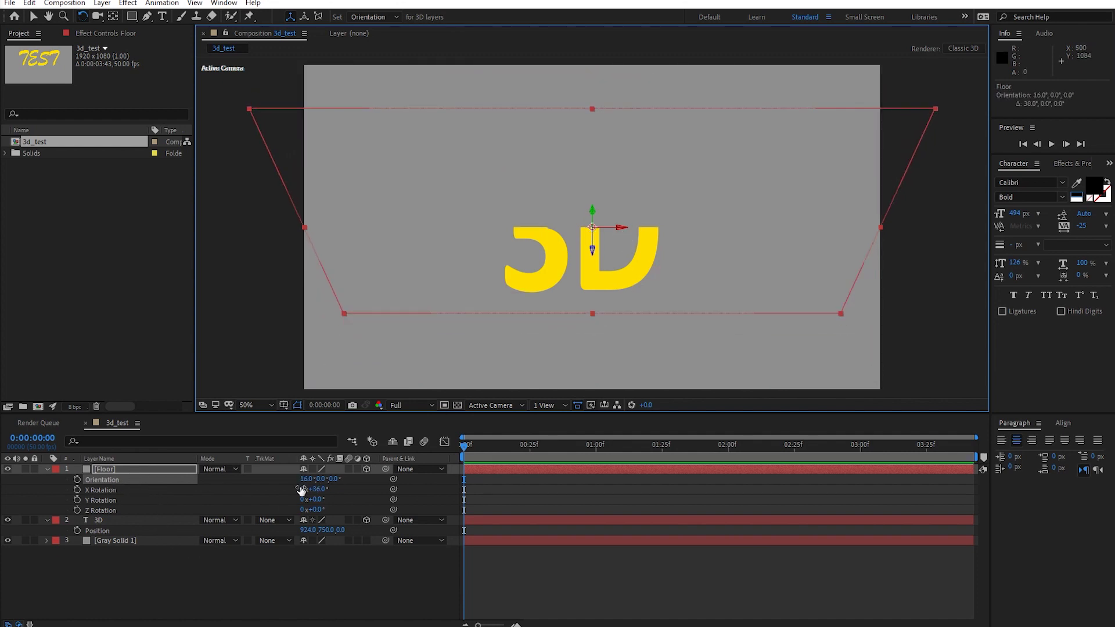
pyautogui.moveTo(619, 227); pyautogui.dragTo(621, 217)
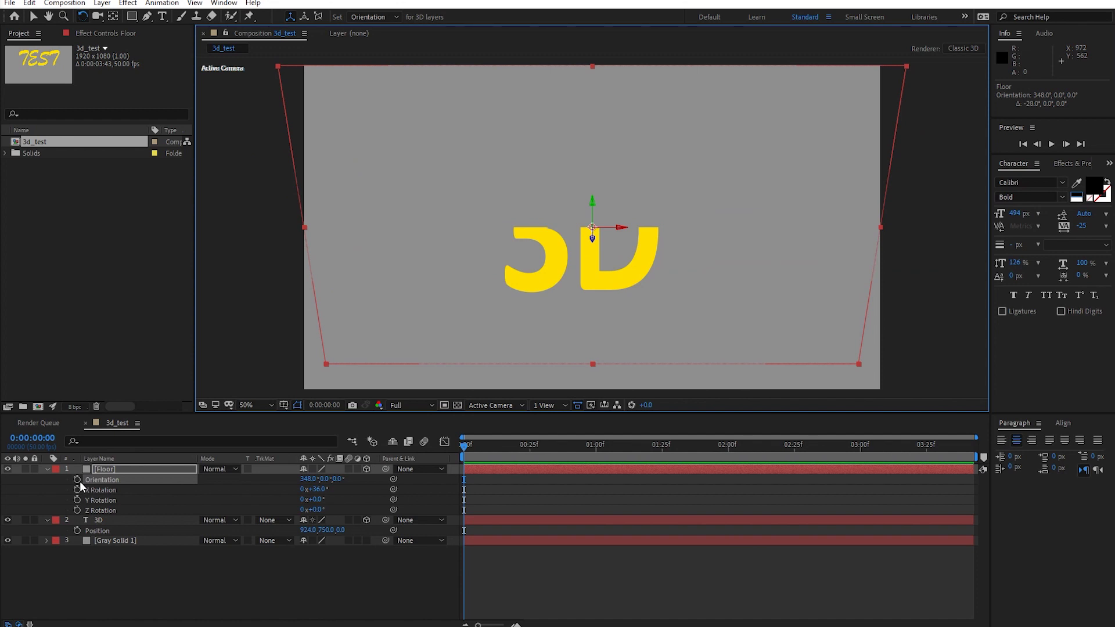
# Step: Reset the Floor's Orientation to 0, 0, 0, keeping X Rotation at 36°
pyautogui.click(308, 479)
pyautogui.click(351, 480)
pyautogui.click(361, 487)
pyautogui.press('shift+KP_Subtract')
pyautogui.click(124, 491)
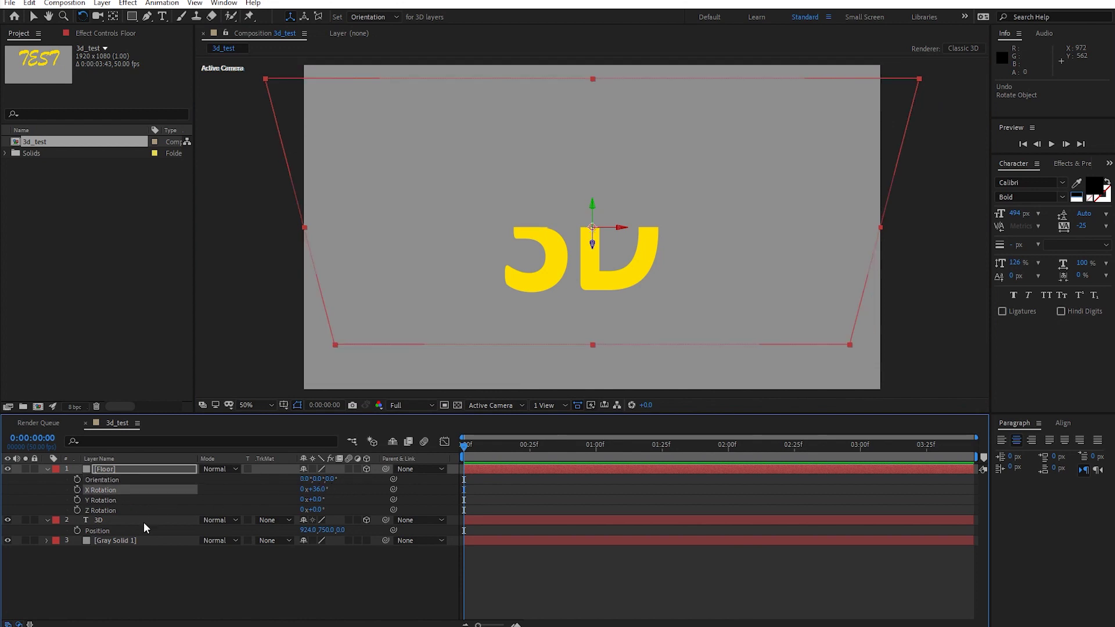
# Step: Set the Floor's X Rotation to 90° so it lies flat
pyautogui.moveTo(319, 494); pyautogui.dragTo(322, 510)
pyautogui.hotkey('ctrl', 'z')
pyautogui.moveTo(312, 500); pyautogui.dragTo(303, 507)
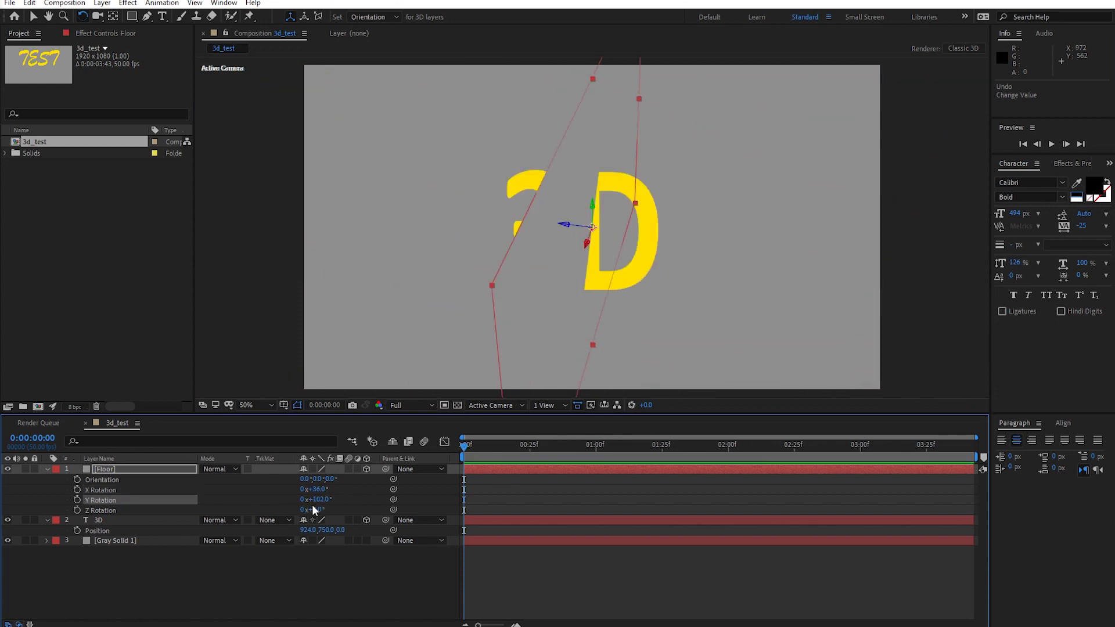
pyautogui.hotkey('ctrl', 'z')
pyautogui.click(323, 489)
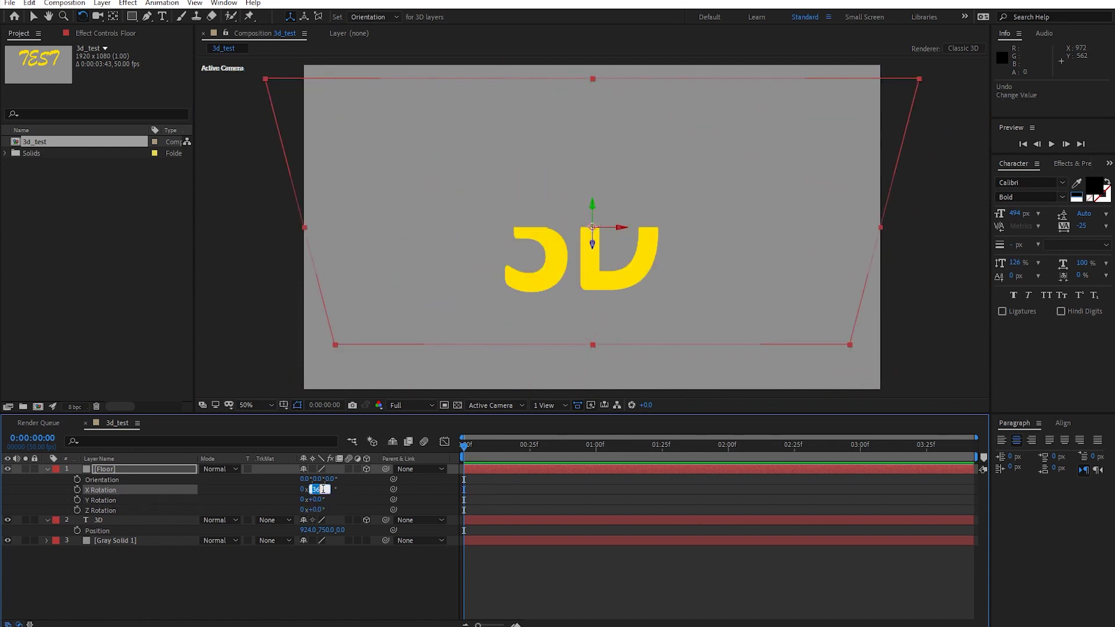
pyautogui.write('90')
pyautogui.press('Return')
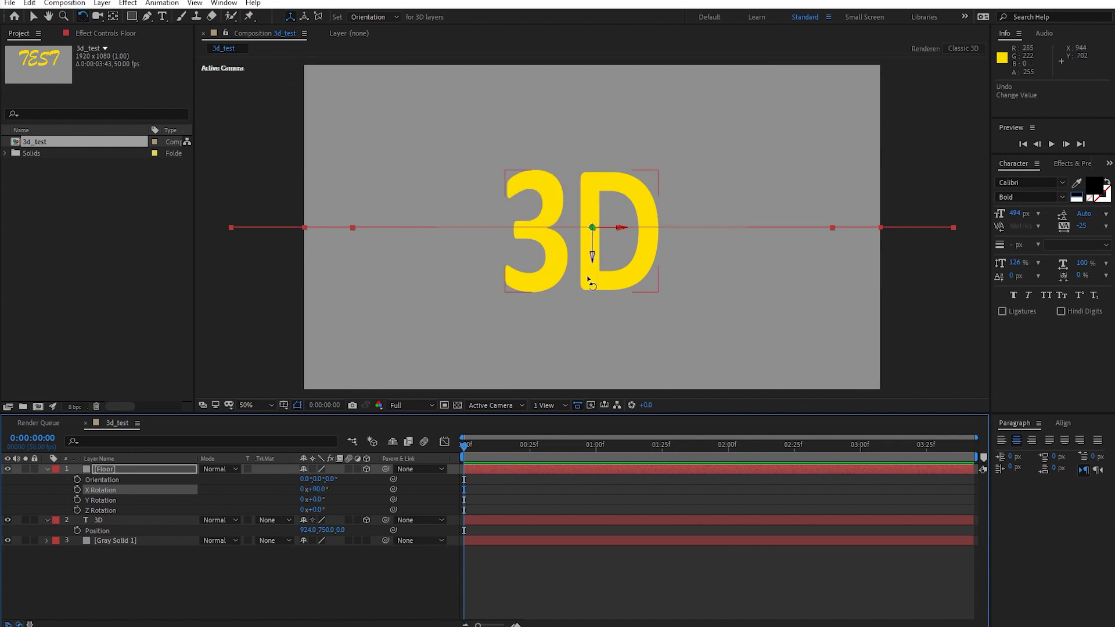
# Step: Drag the floor down in the viewer to 960, 822, 0 beneath the text
pyautogui.press('v')
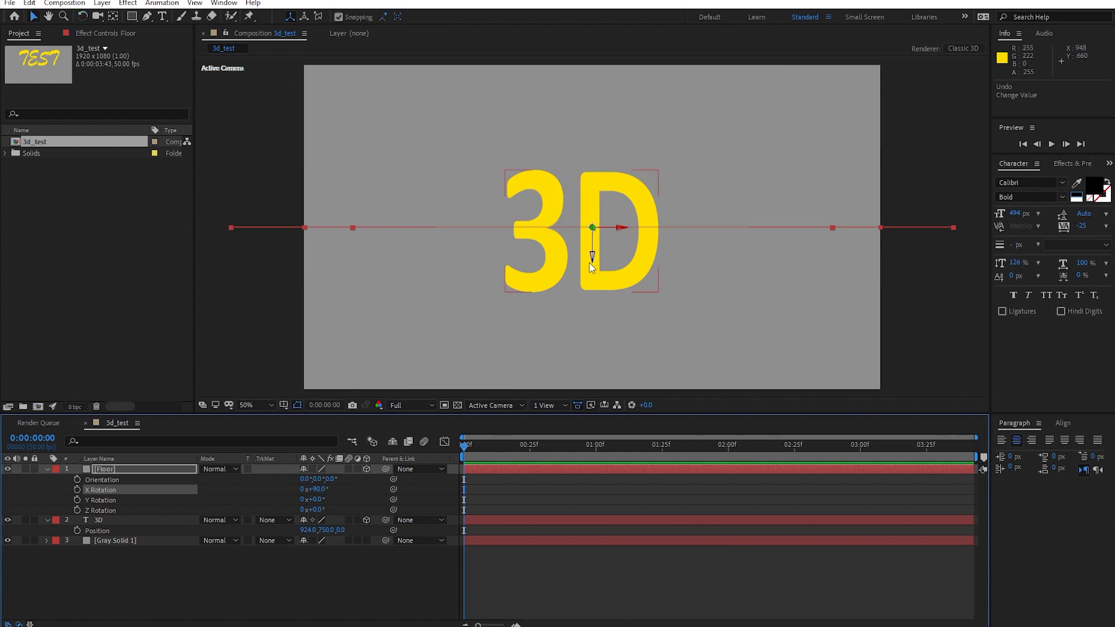
pyautogui.moveTo(592, 253); pyautogui.dragTo(569, 339)
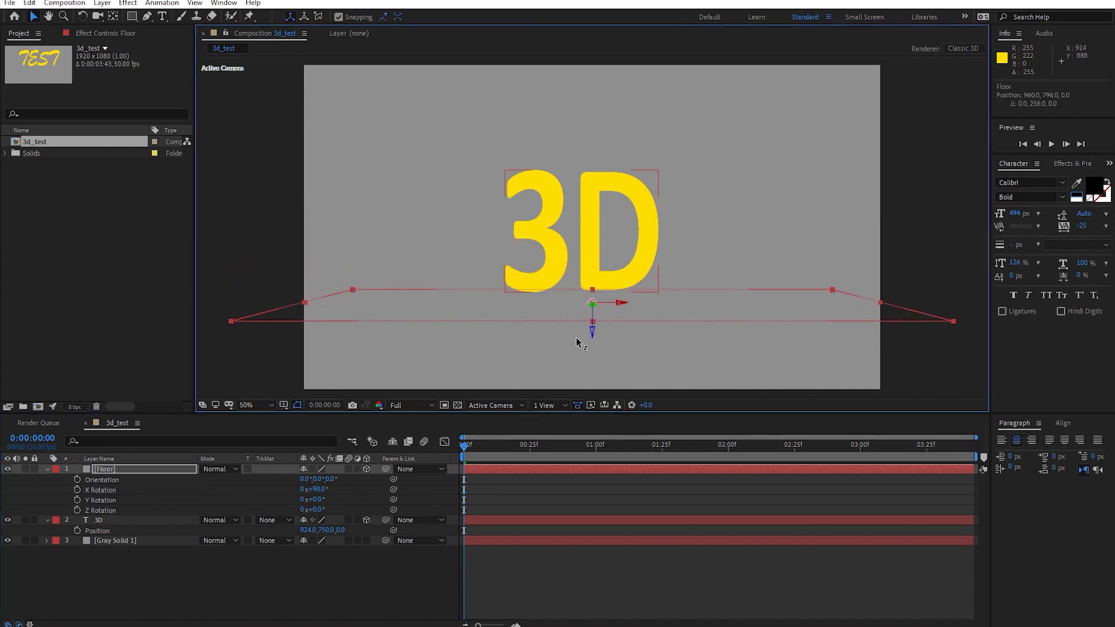
pyautogui.click(130, 542)
# Step: Rename Gray Solid 1 to BG, hide it, and move Floor just above BG in the stack
pyautogui.press('Return')
pyautogui.write('BG')
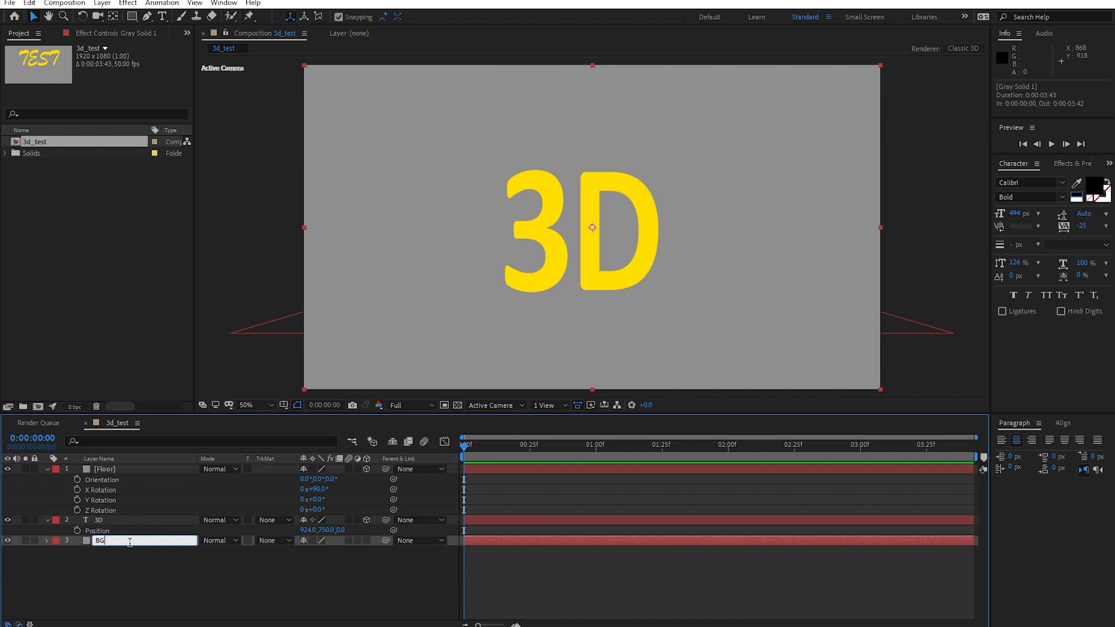
pyautogui.press('Return')
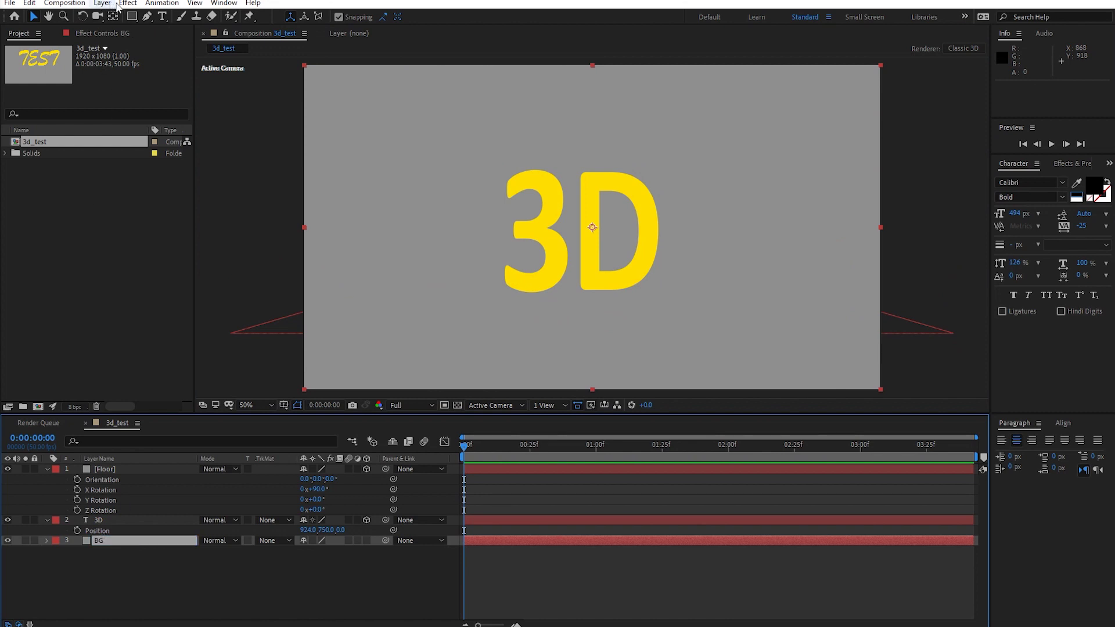
pyautogui.click(7, 549)
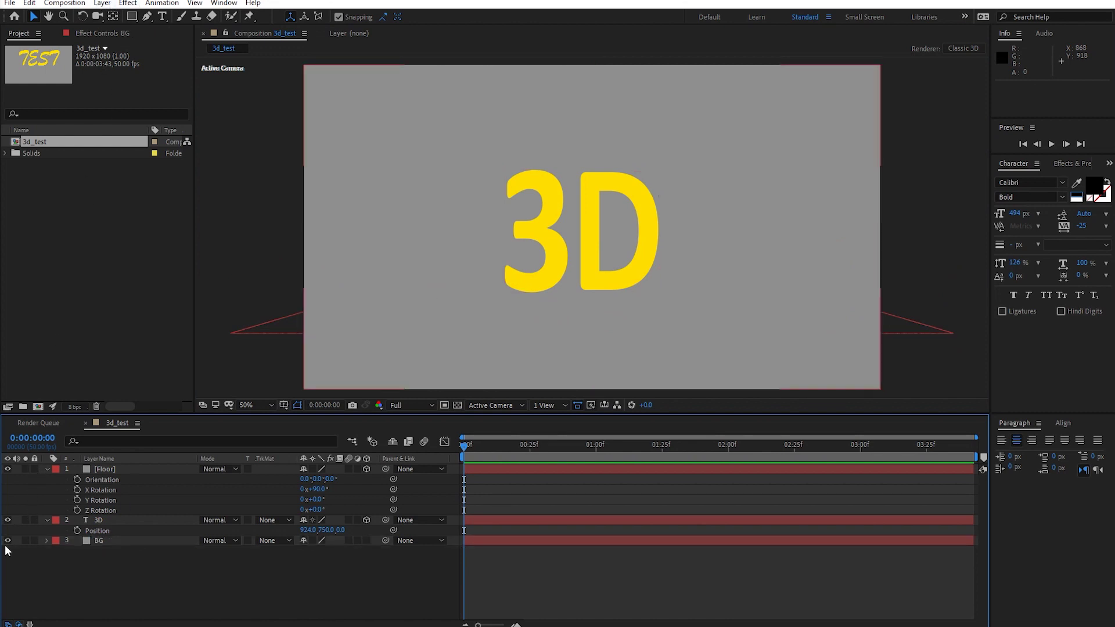
pyautogui.click(8, 540)
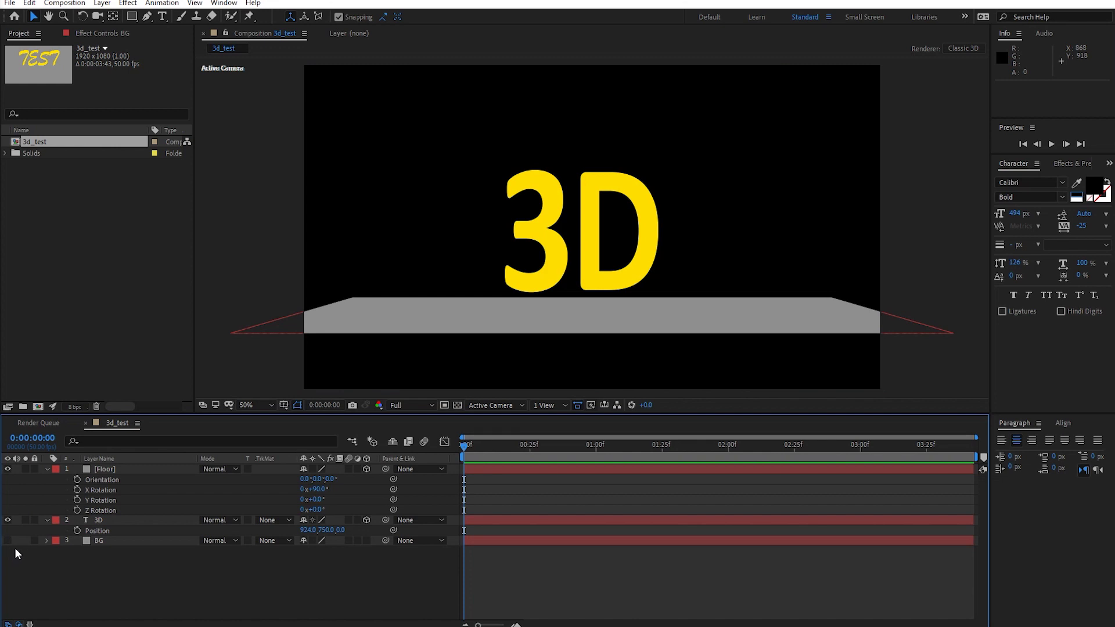
pyautogui.click(119, 521)
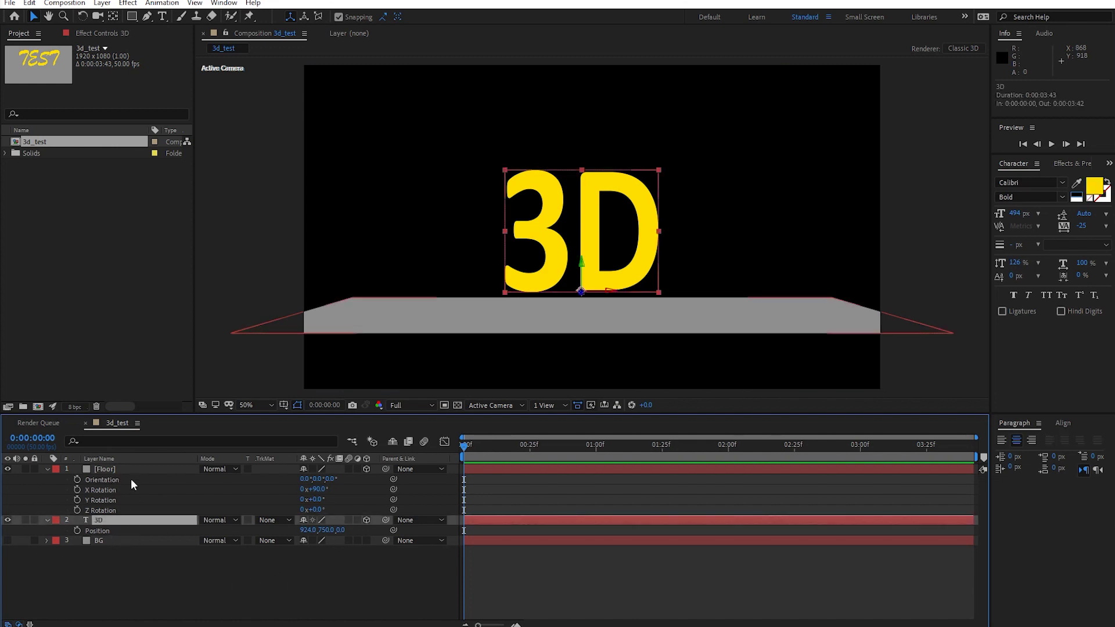
pyautogui.moveTo(129, 468)
pyautogui.mouseDown()
pyautogui.moveTo(119, 541)
pyautogui.moveTo(117, 532)
pyautogui.mouseUp()
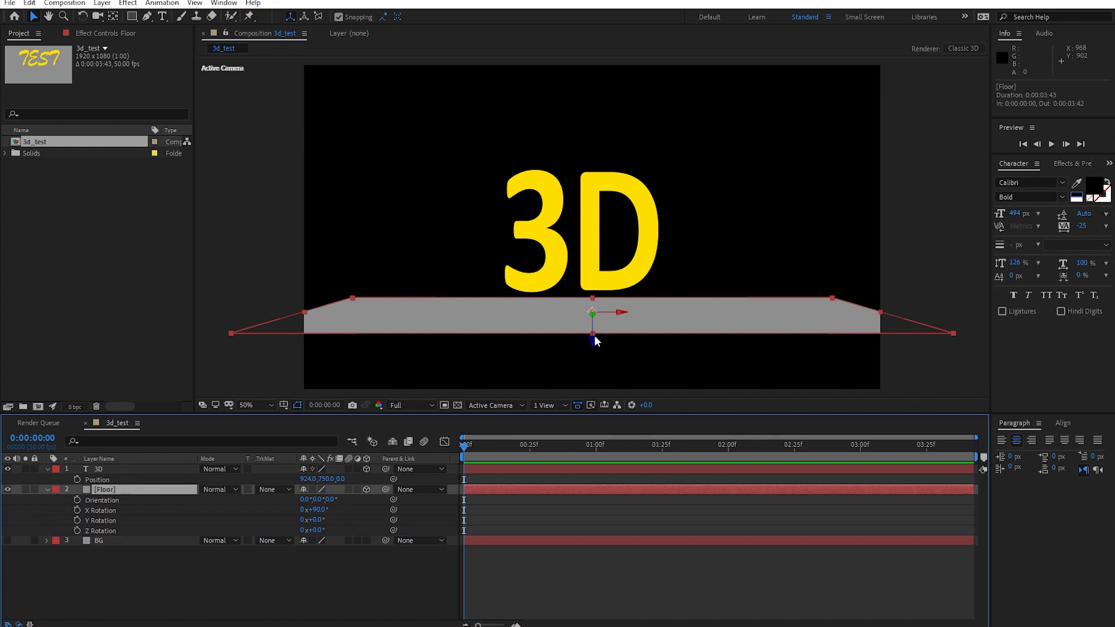
# Step: Stretch the floor deeper toward the horizon and wider than the frame edges
pyautogui.moveTo(593, 301); pyautogui.dragTo(594, 289)
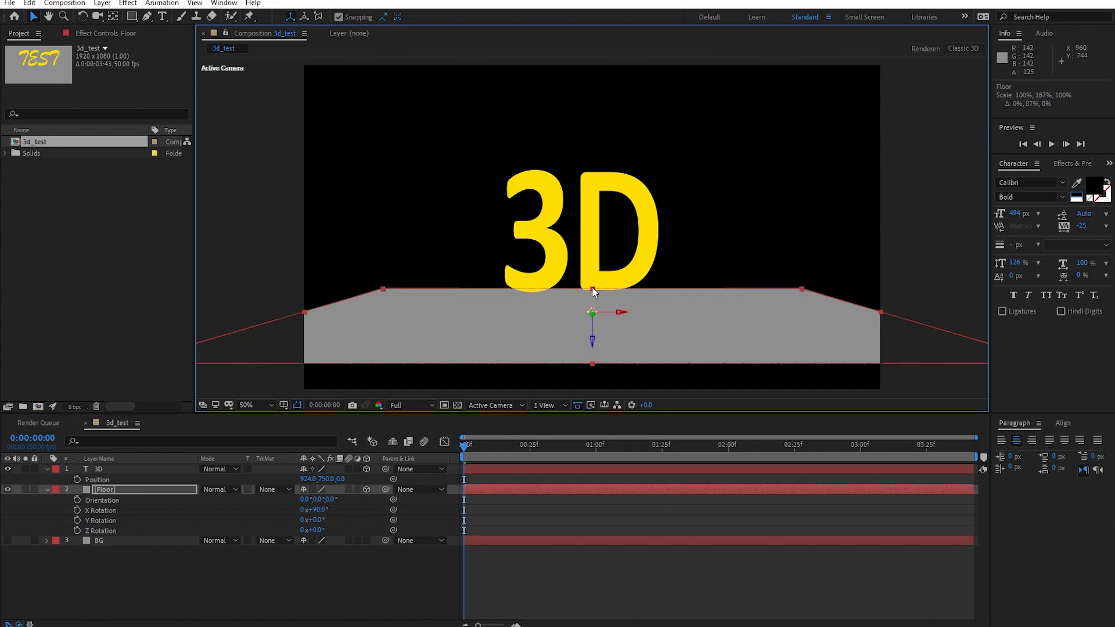
pyautogui.moveTo(591, 284); pyautogui.dragTo(592, 282)
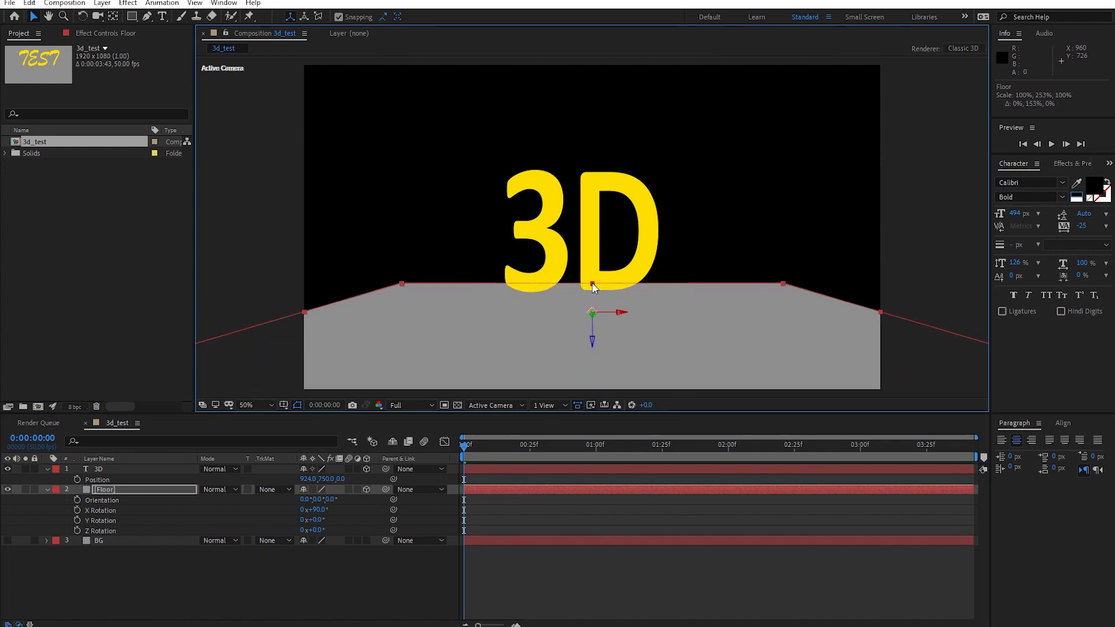
pyautogui.moveTo(883, 311); pyautogui.dragTo(1060, 307)
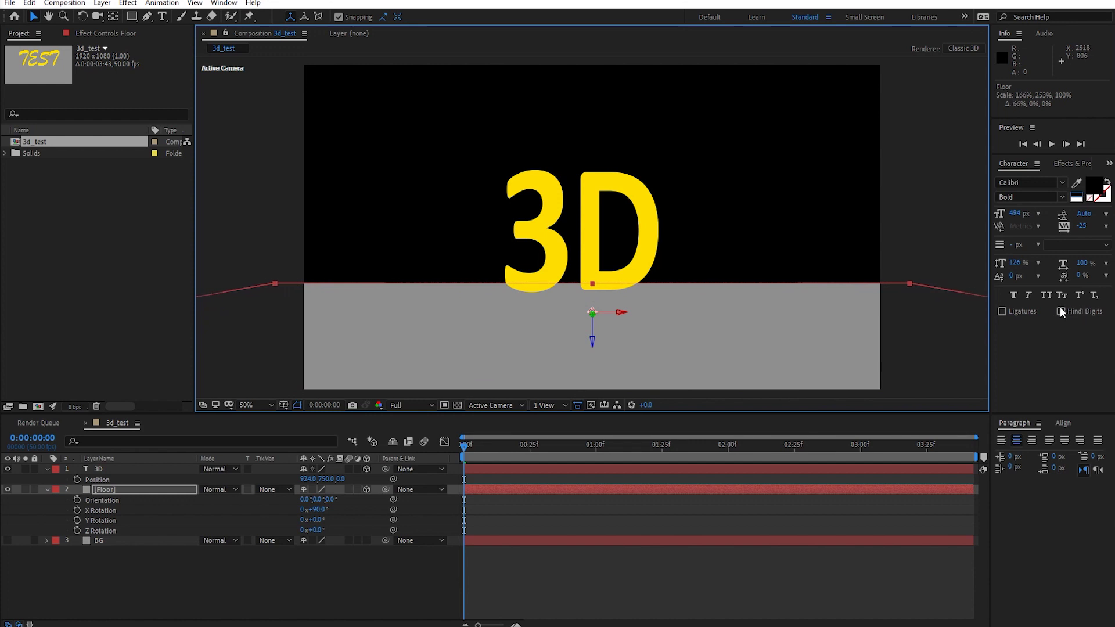
# Step: Lower the 3D text to Position 924, 820, 0 so it sits on the floor
pyautogui.click(110, 469)
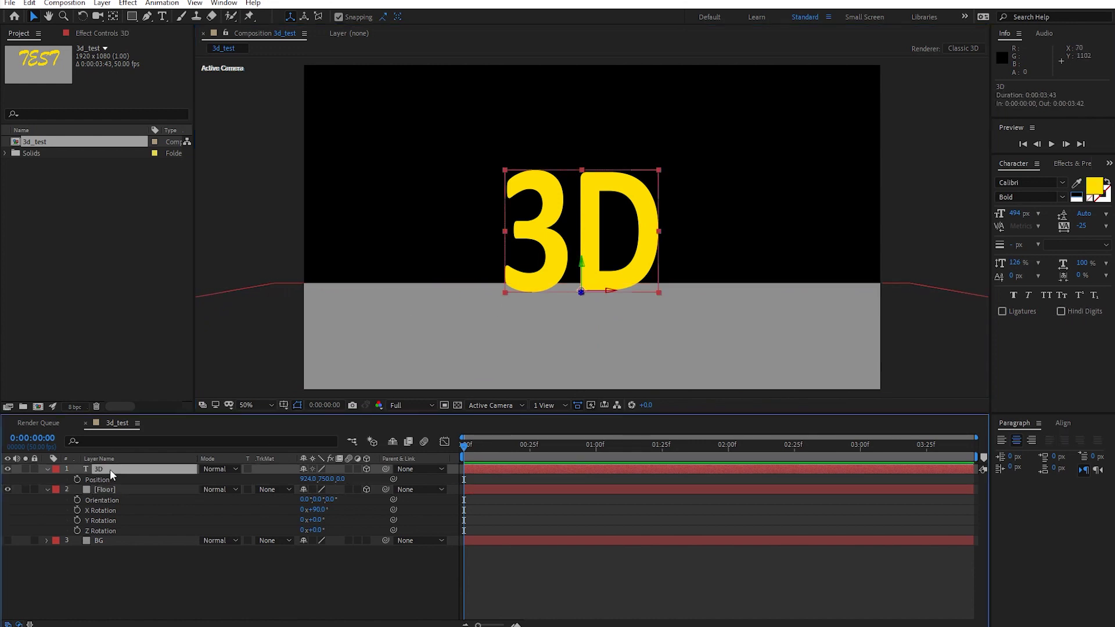
pyautogui.moveTo(582, 262)
pyautogui.mouseDown()
pyautogui.moveTo(545, 375)
pyautogui.moveTo(549, 283)
pyautogui.mouseUp()
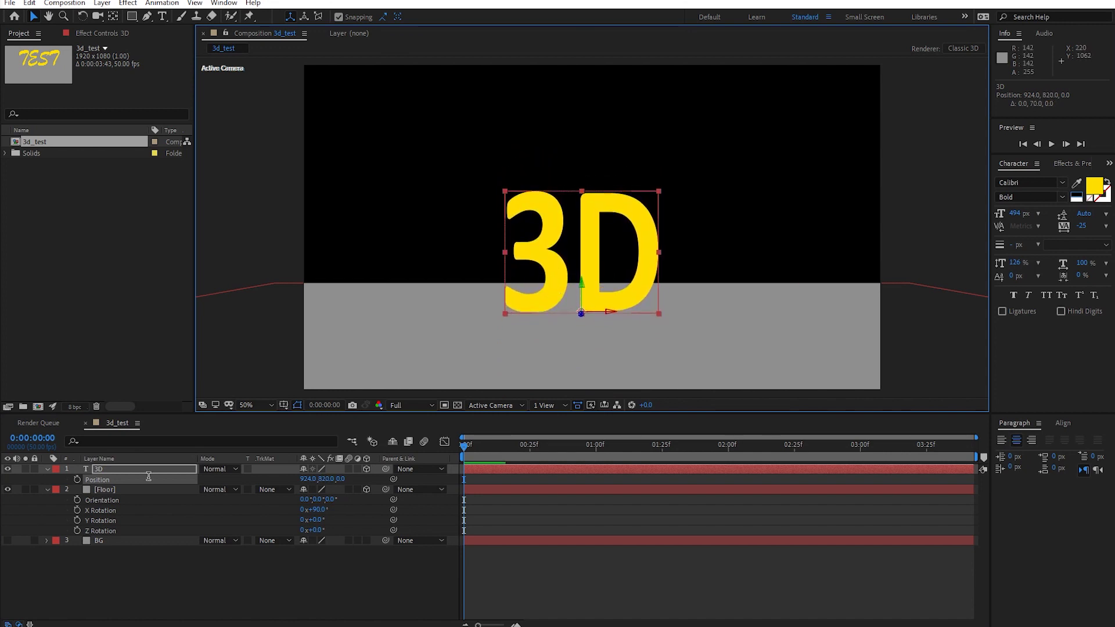
pyautogui.click(120, 489)
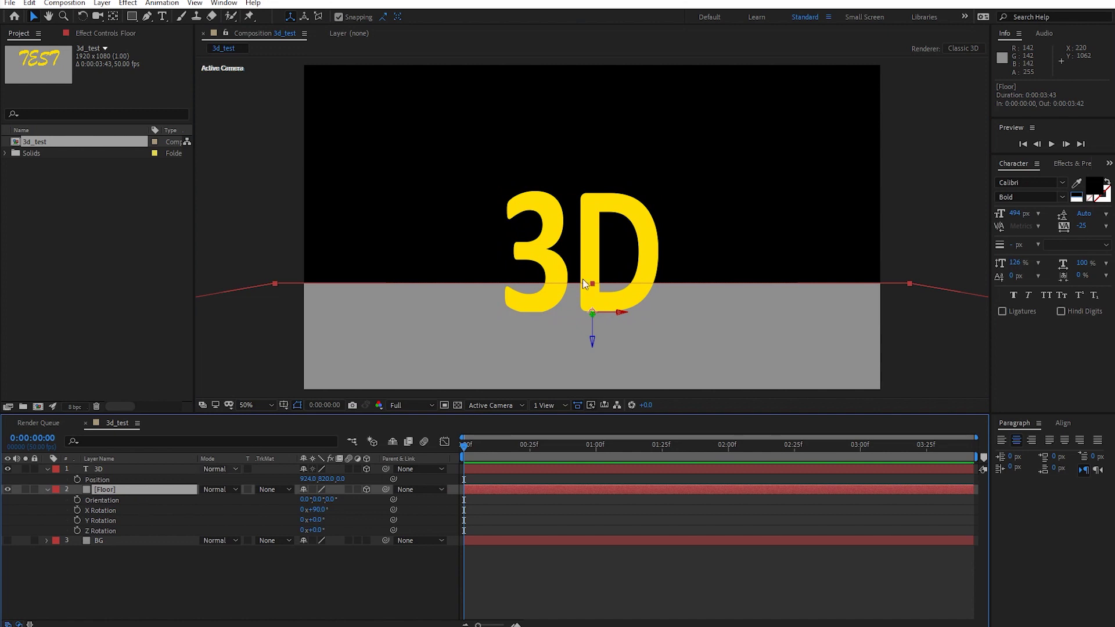
pyautogui.click(604, 212)
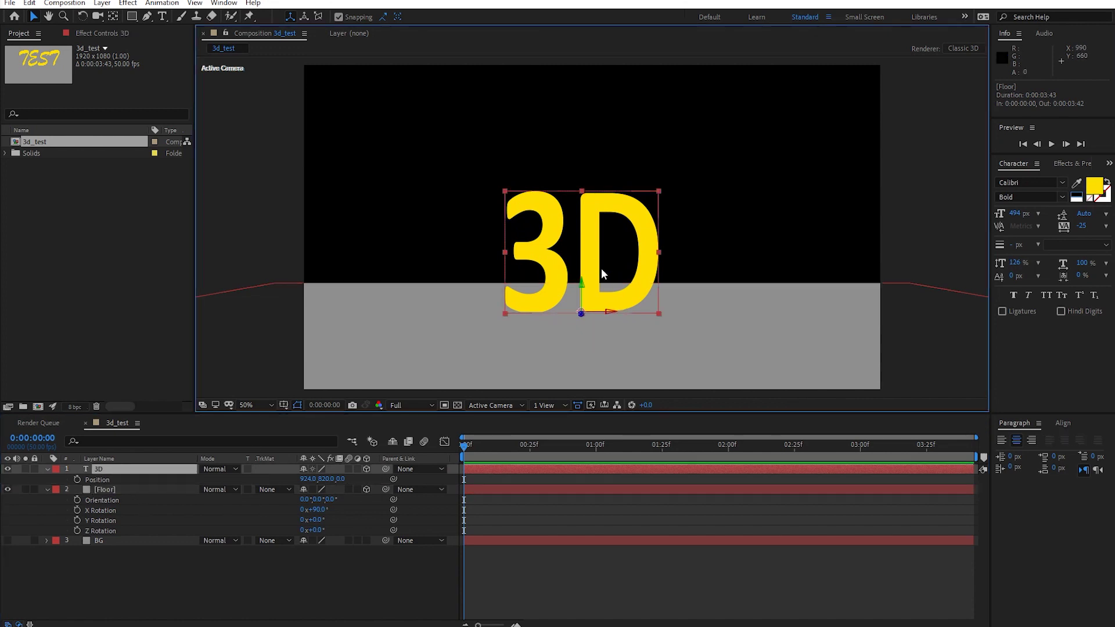
pyautogui.click(517, 406)
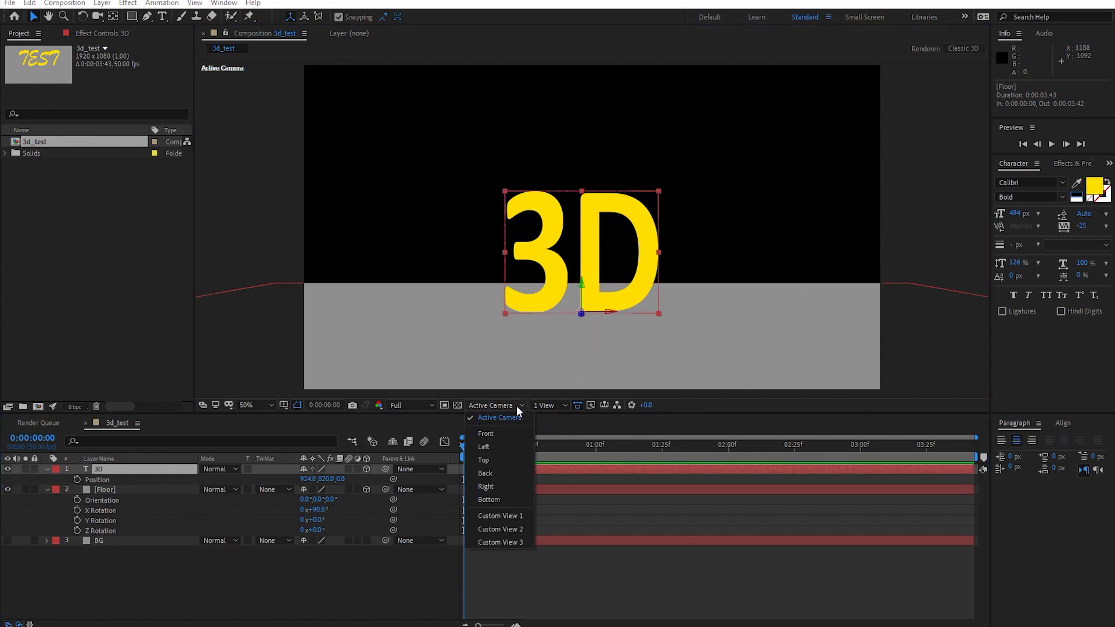
pyautogui.click(507, 514)
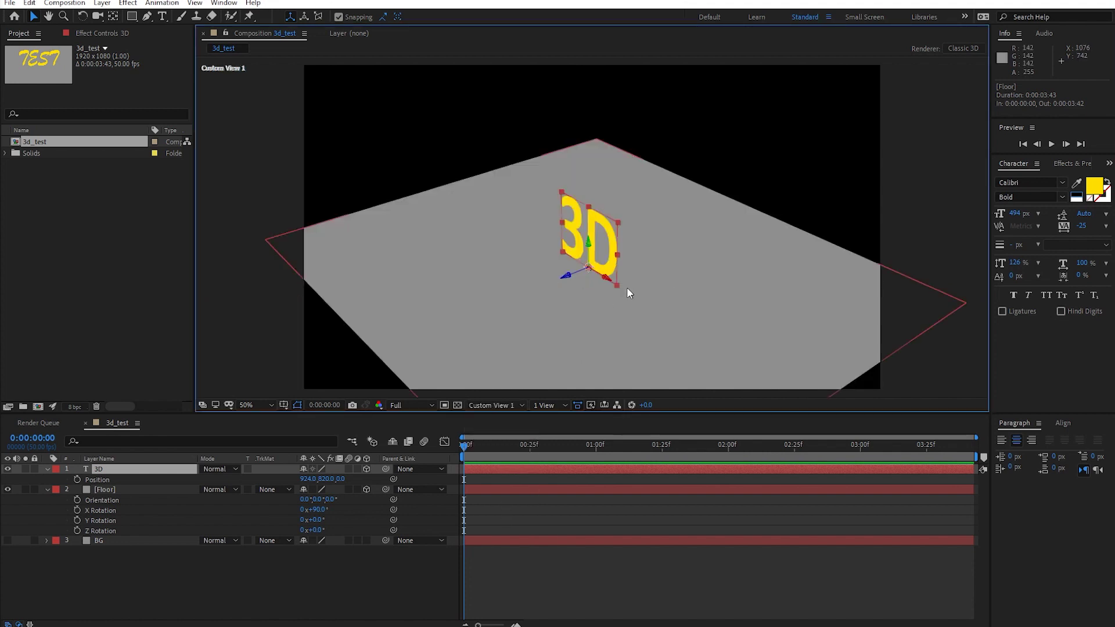
pyautogui.click(99, 14)
pyautogui.moveTo(552, 291)
pyautogui.mouseDown()
pyautogui.moveTo(516, 275)
pyautogui.moveTo(704, 280)
pyautogui.moveTo(572, 277)
pyautogui.moveTo(616, 244)
pyautogui.mouseUp()
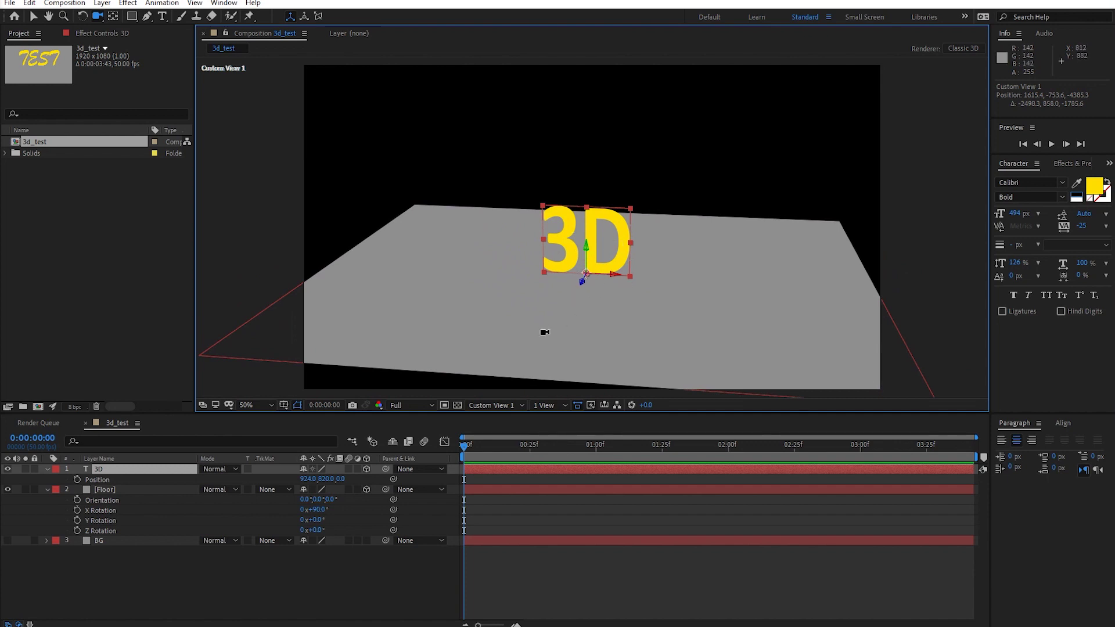
pyautogui.click(515, 405)
pyautogui.click(508, 420)
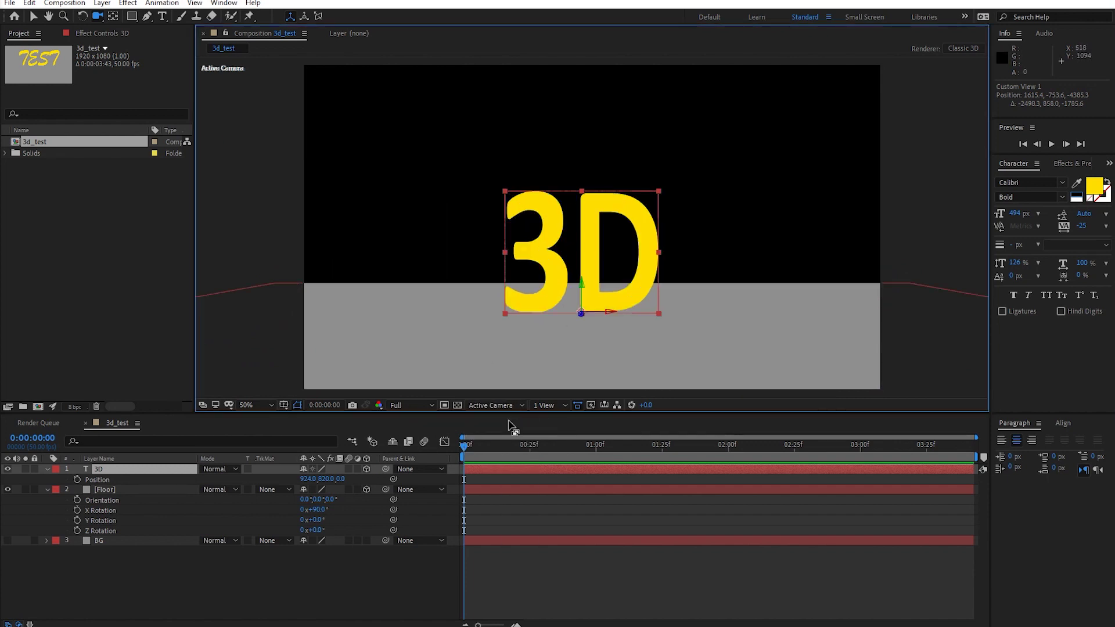
pyautogui.click(243, 583)
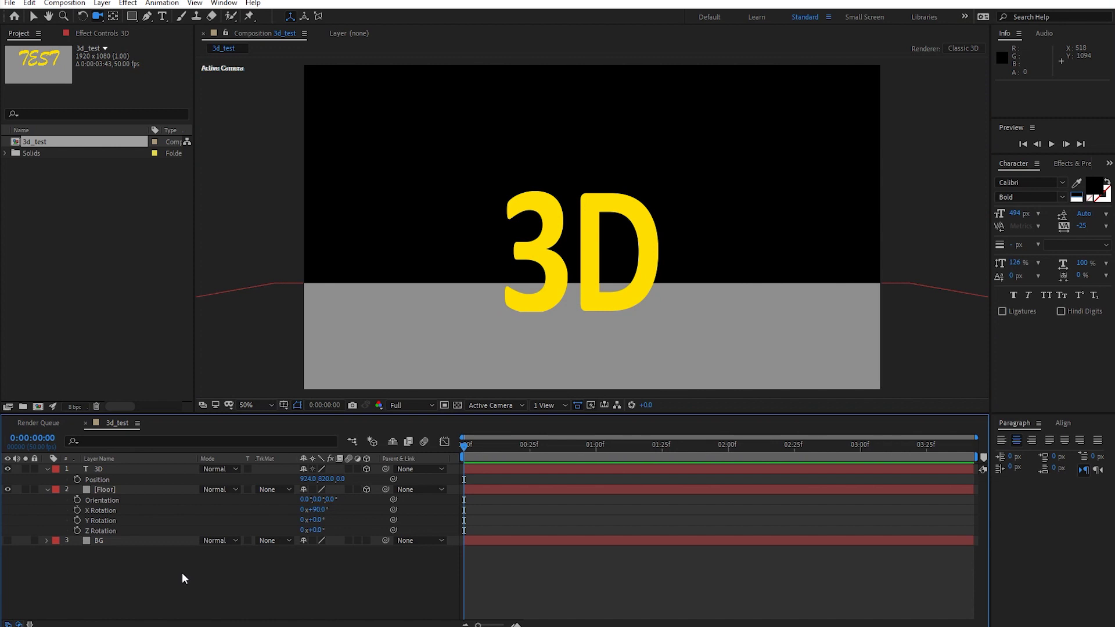
# Step: Add Spot Light 1 as a Spot type with Casts Shadows on and Falloff set to None
pyautogui.rightClick(182, 574)
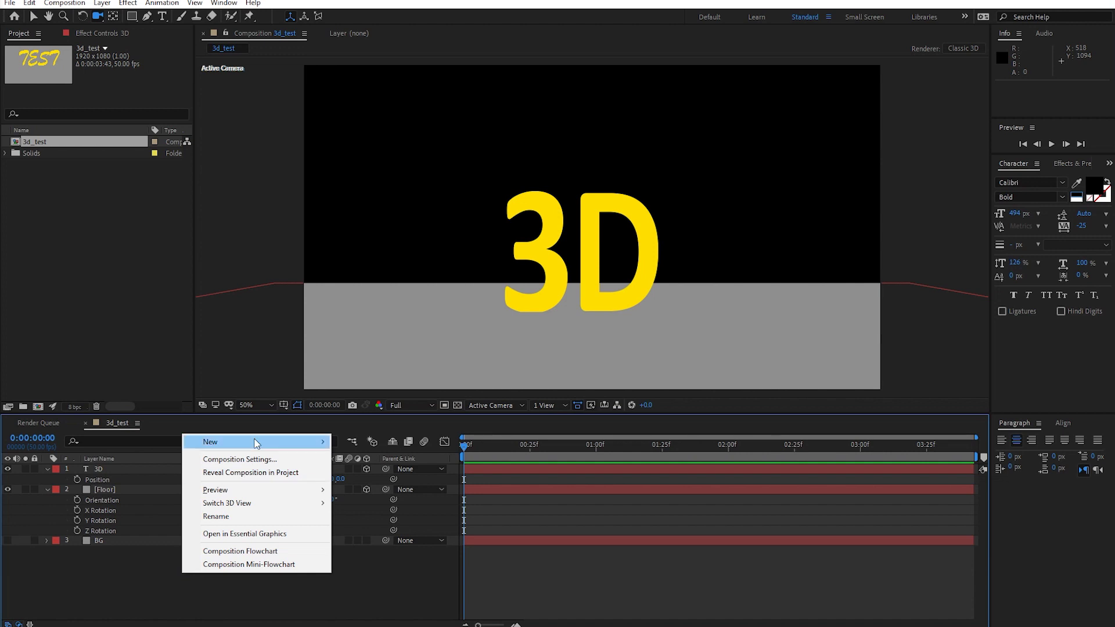
pyautogui.moveTo(256, 443)
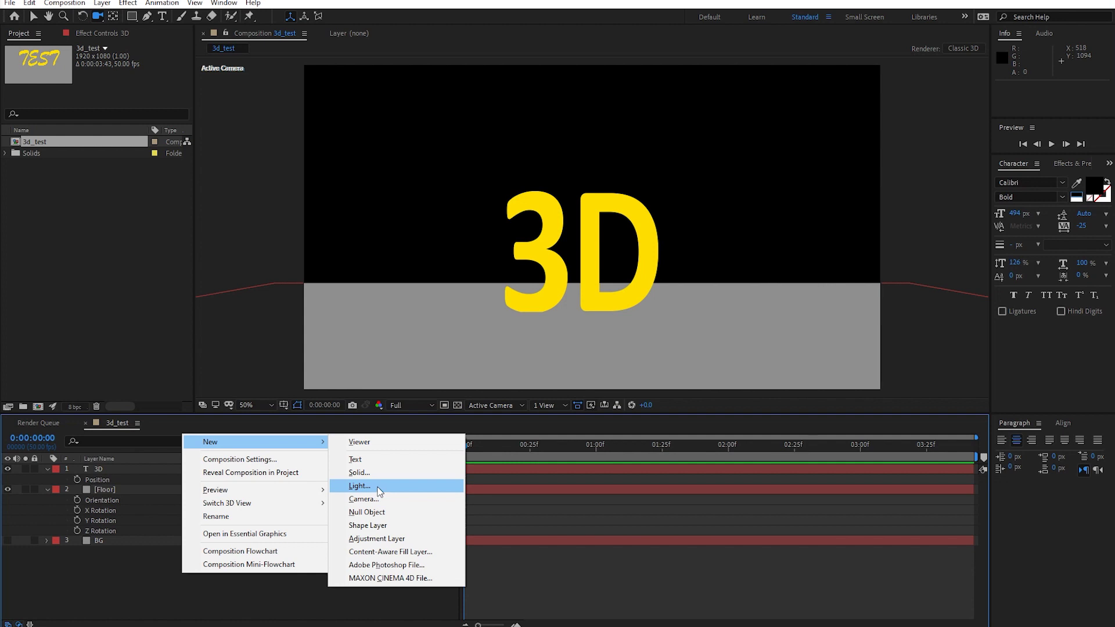
pyautogui.click(378, 490)
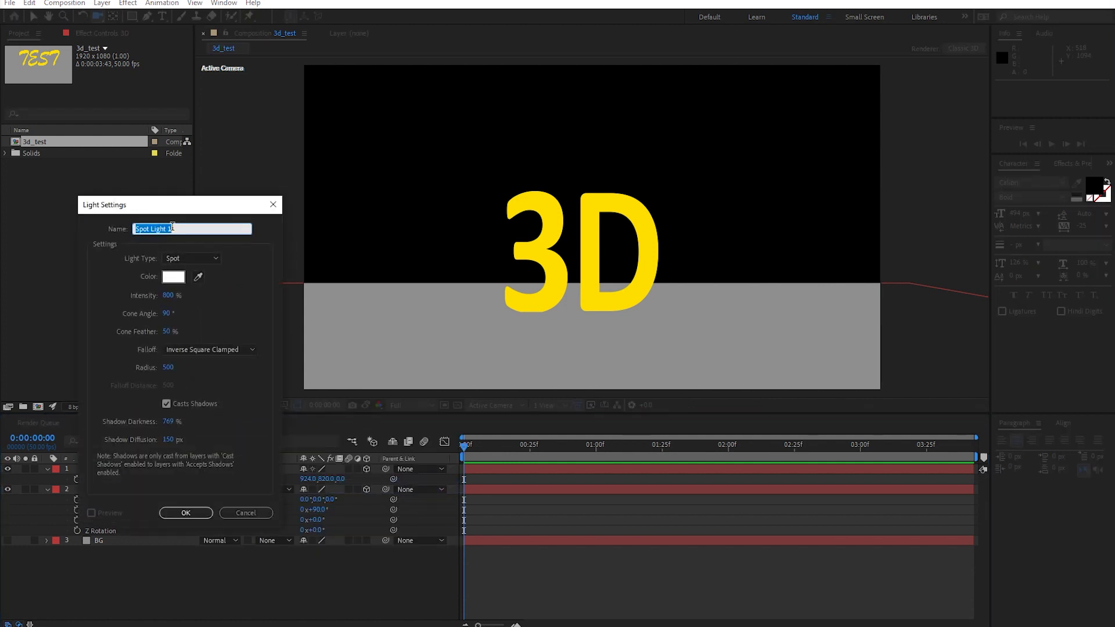
pyautogui.click(213, 256)
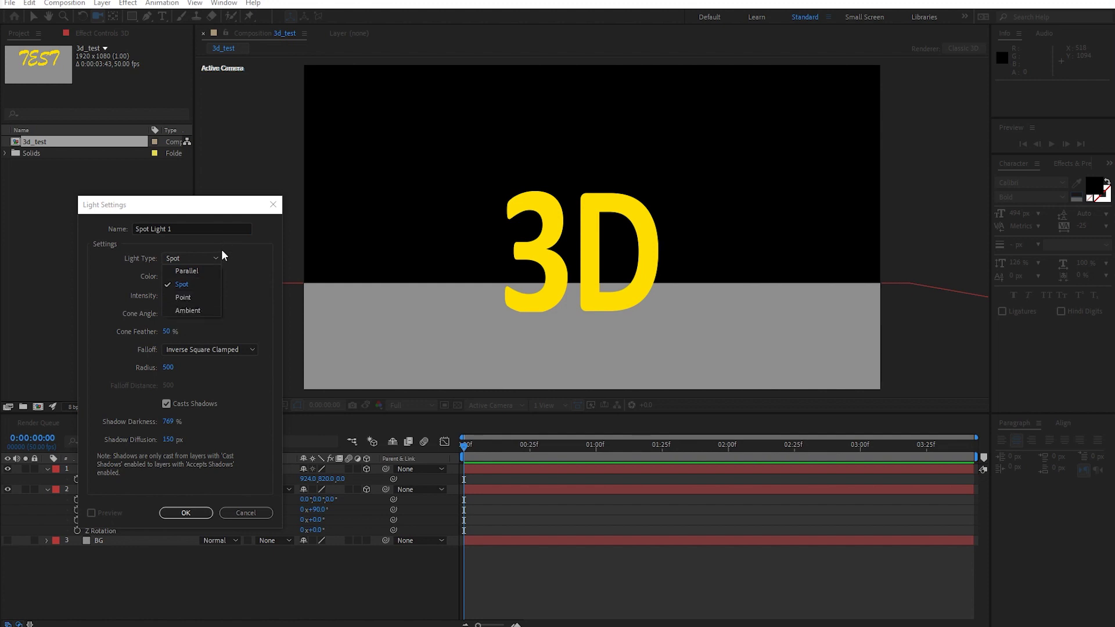
pyautogui.click(233, 260)
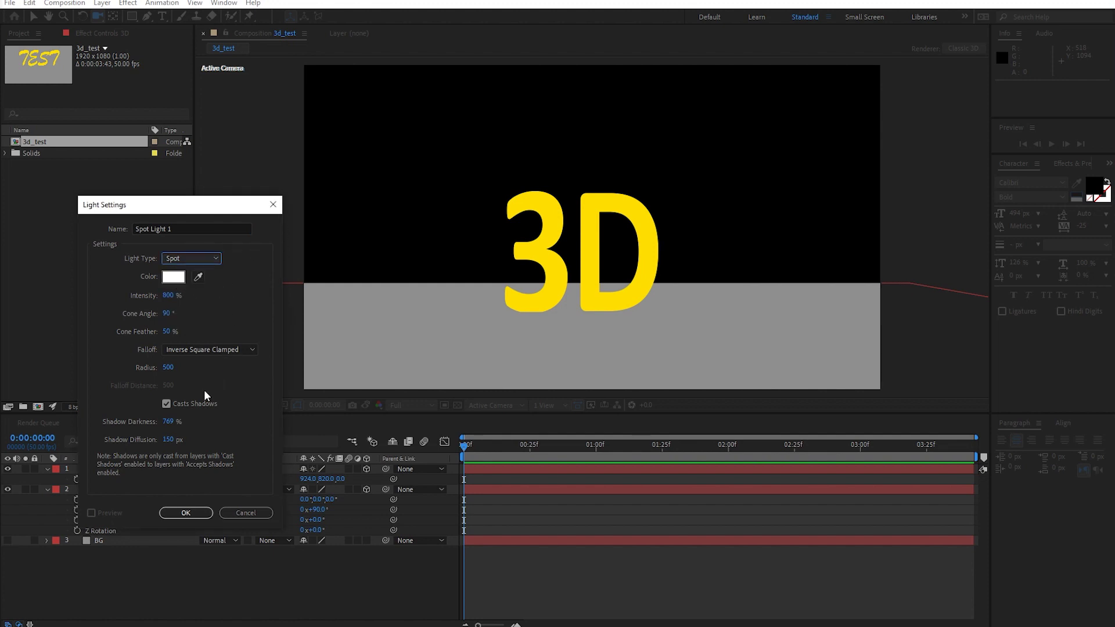
pyautogui.click(167, 403)
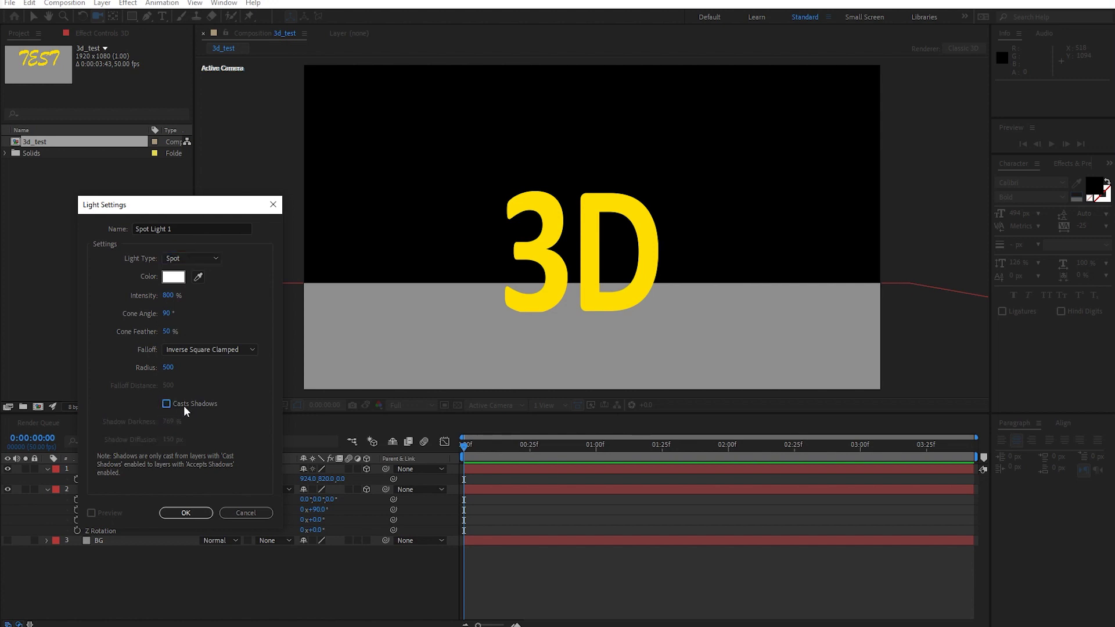
pyautogui.click(166, 404)
pyautogui.click(236, 351)
pyautogui.click(218, 363)
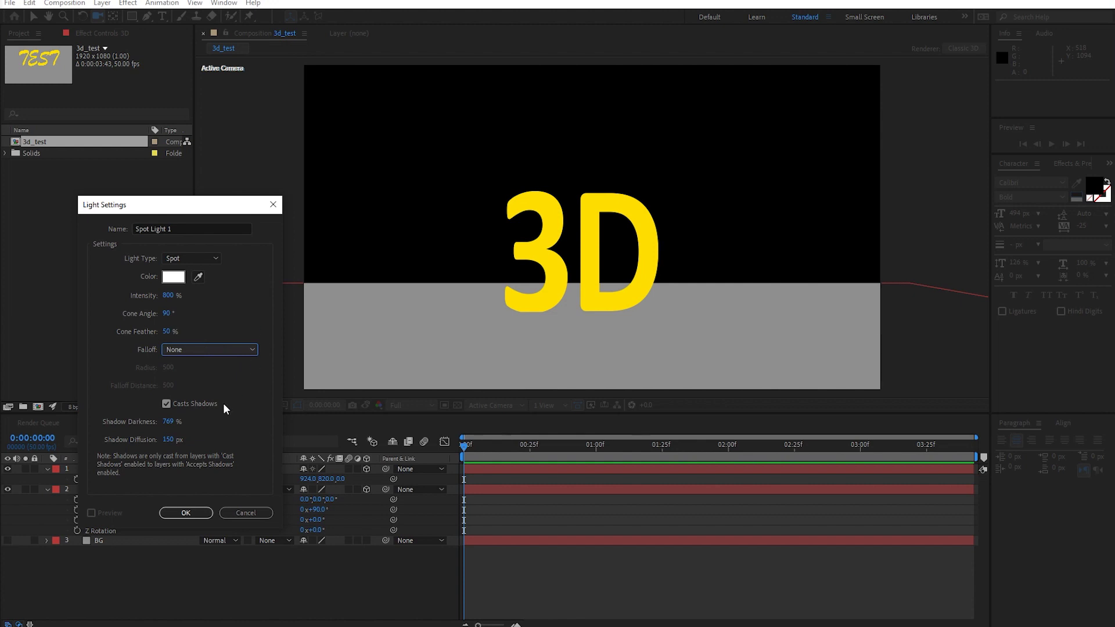
pyautogui.click(192, 514)
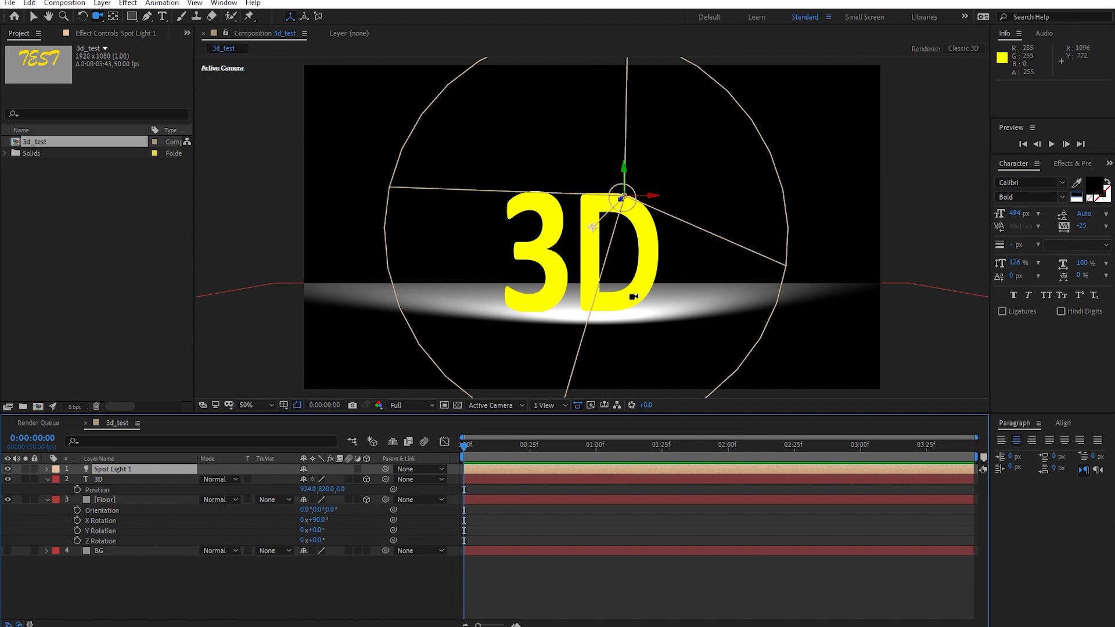
pyautogui.click(511, 406)
pyautogui.click(500, 517)
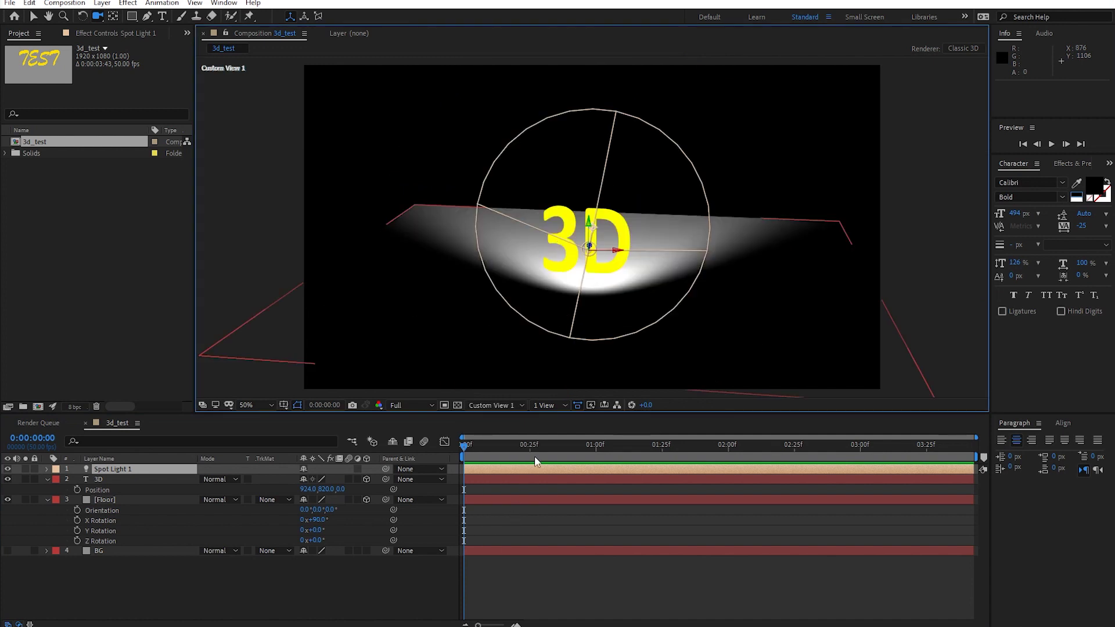
pyautogui.moveTo(644, 307); pyautogui.dragTo(561, 306)
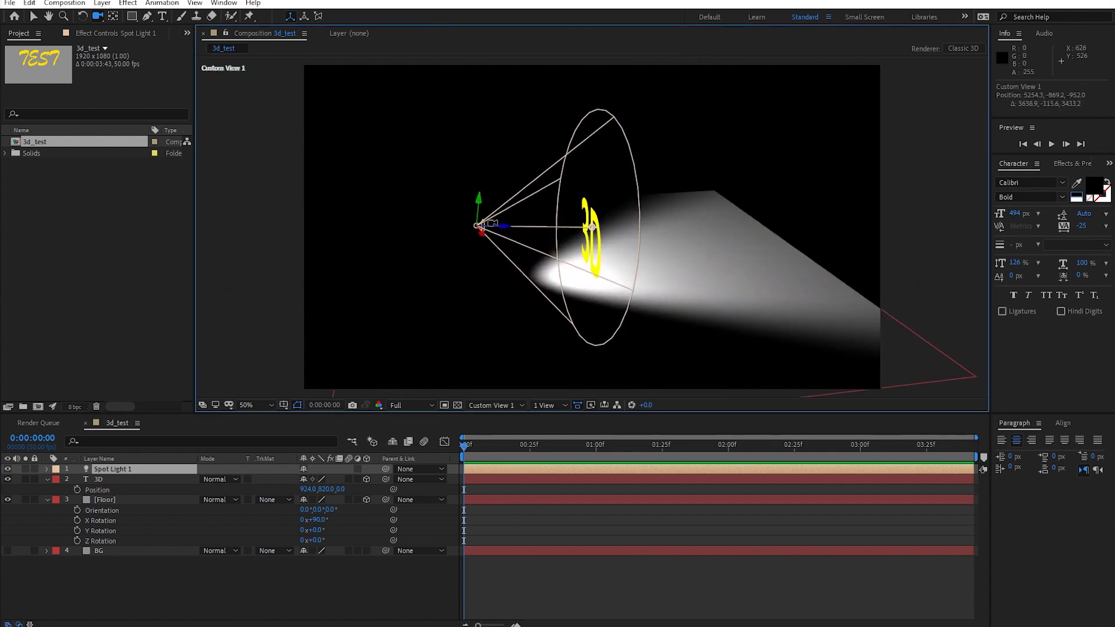
pyautogui.moveTo(607, 268)
pyautogui.mouseDown()
pyautogui.moveTo(511, 291)
pyautogui.moveTo(589, 263)
pyautogui.mouseUp()
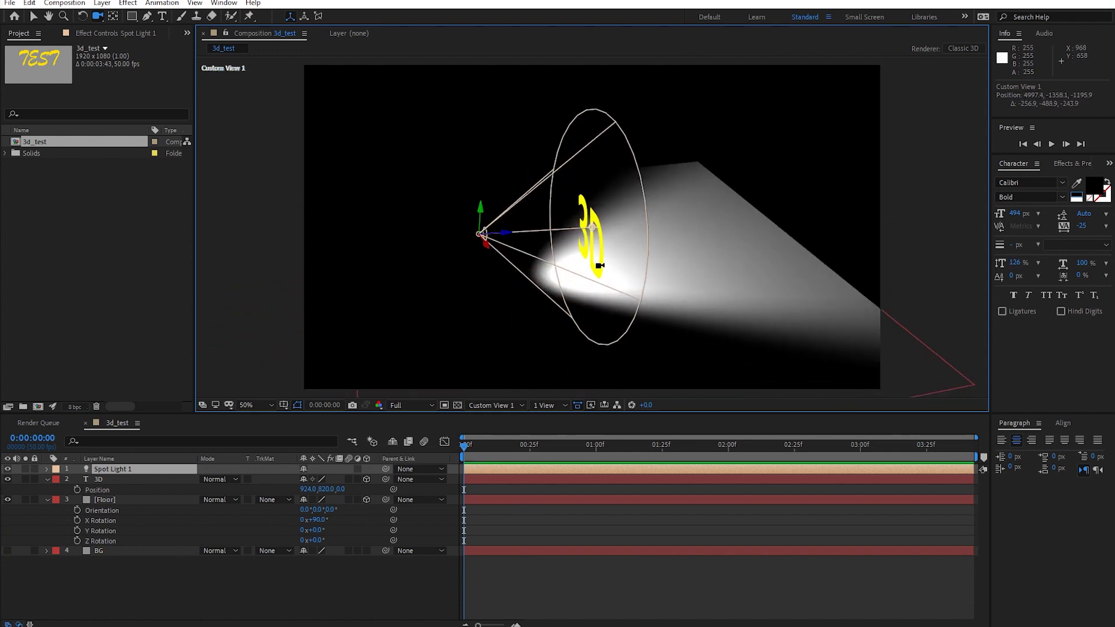
pyautogui.moveTo(589, 263); pyautogui.dragTo(510, 273)
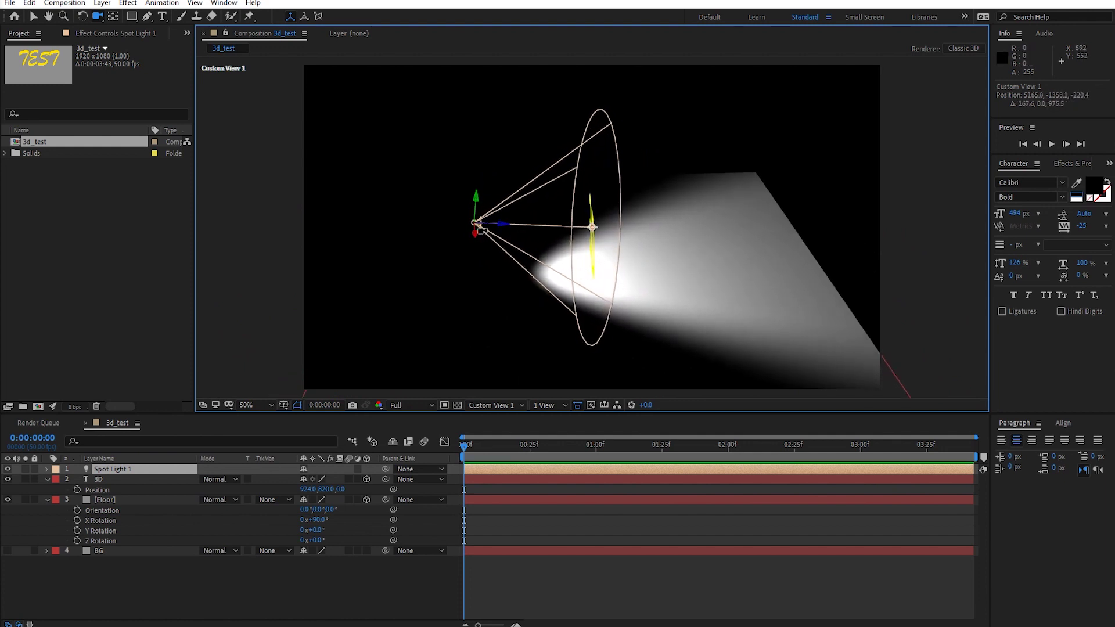
pyautogui.press('v')
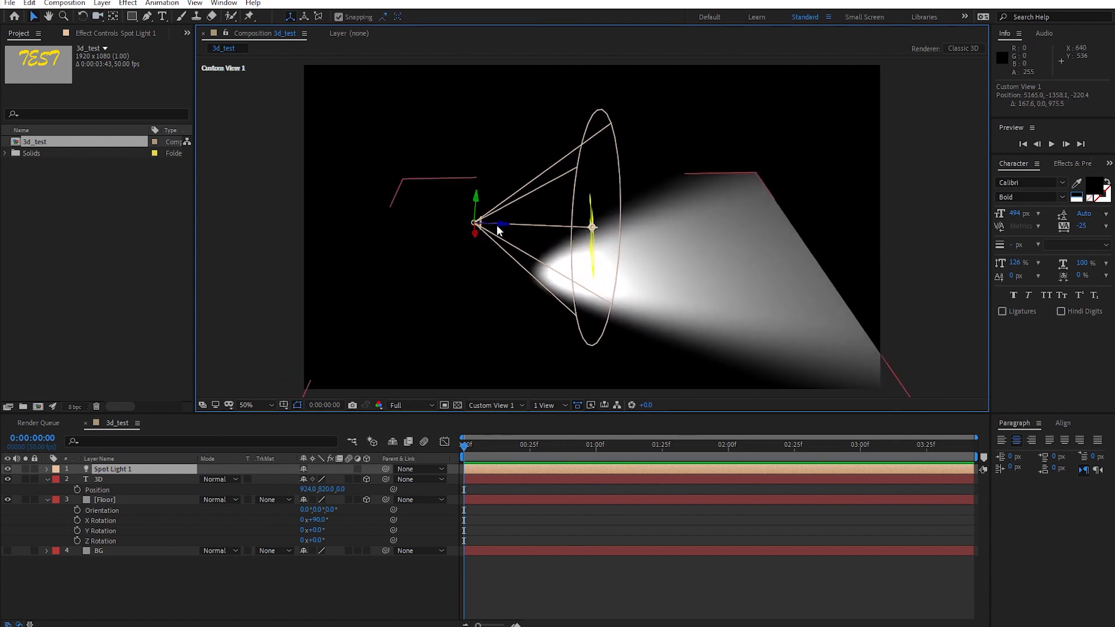
pyautogui.moveTo(505, 225)
pyautogui.mouseDown()
pyautogui.moveTo(562, 232)
pyautogui.moveTo(516, 247)
pyautogui.moveTo(724, 248)
pyautogui.moveTo(521, 257)
pyautogui.mouseUp()
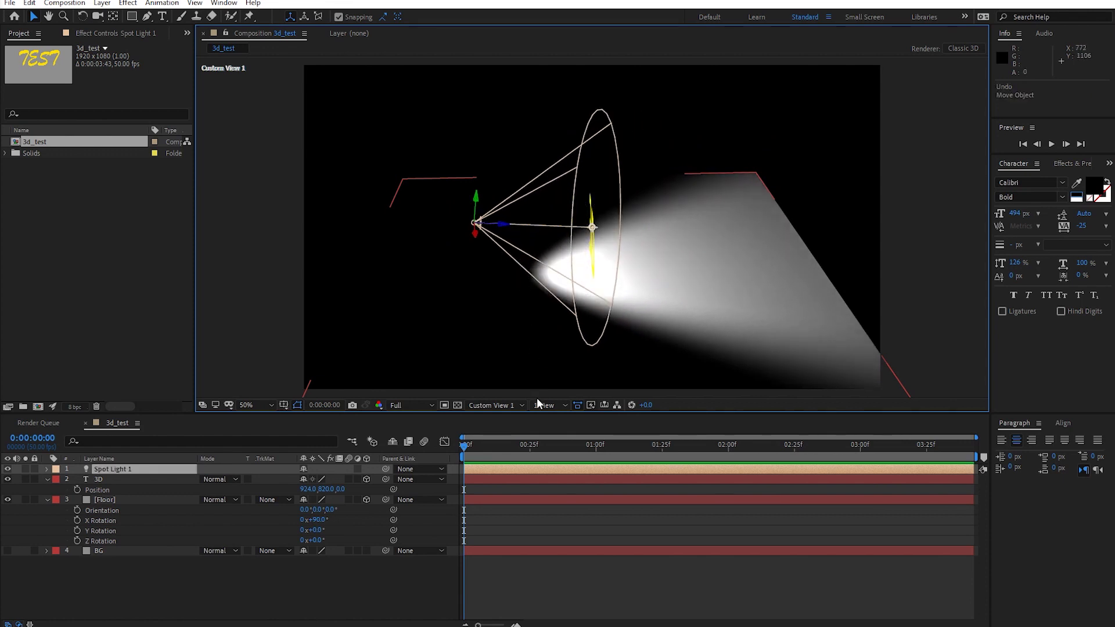
pyautogui.click(511, 403)
pyautogui.click(511, 417)
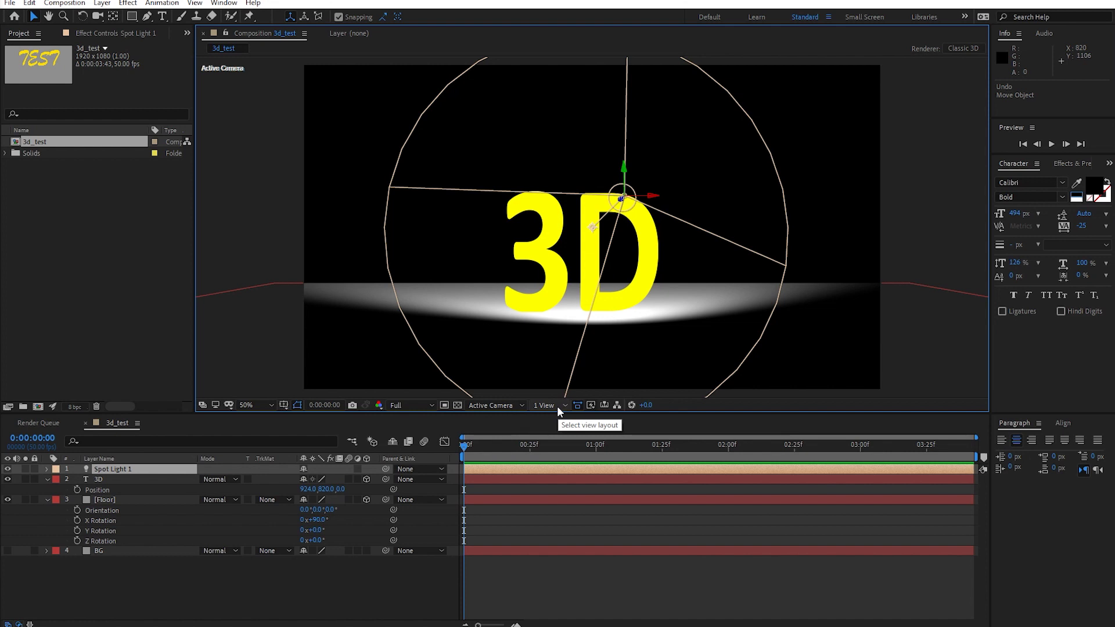
# Step: Switch to the 2 Views - Horizontal layout with Custom View 1 on the left and Active Camera on the right
pyautogui.click(564, 406)
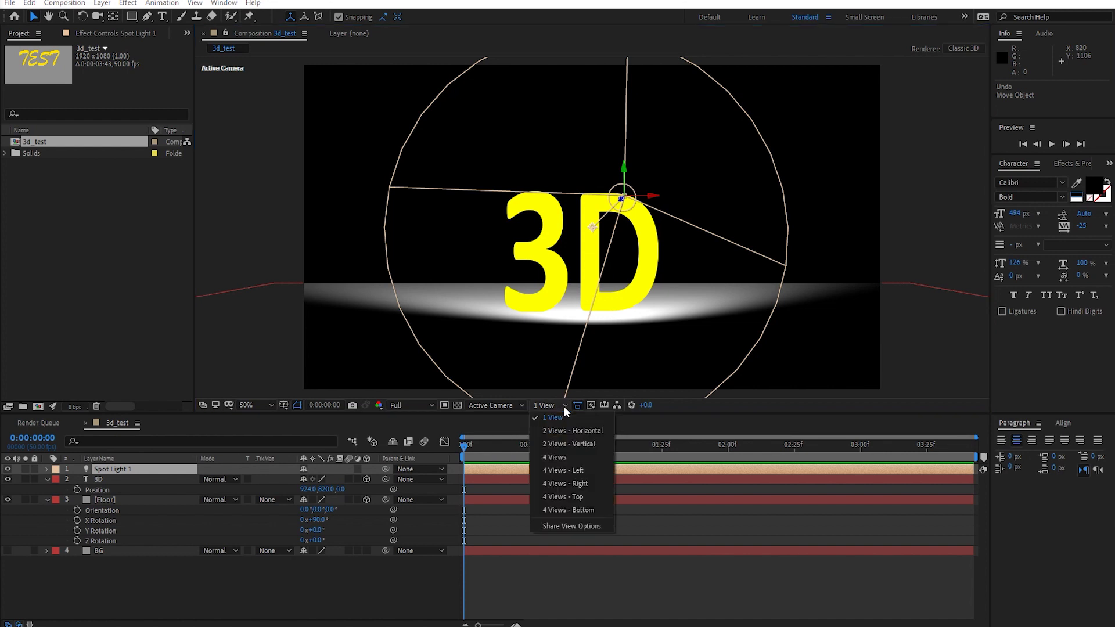
pyautogui.click(589, 430)
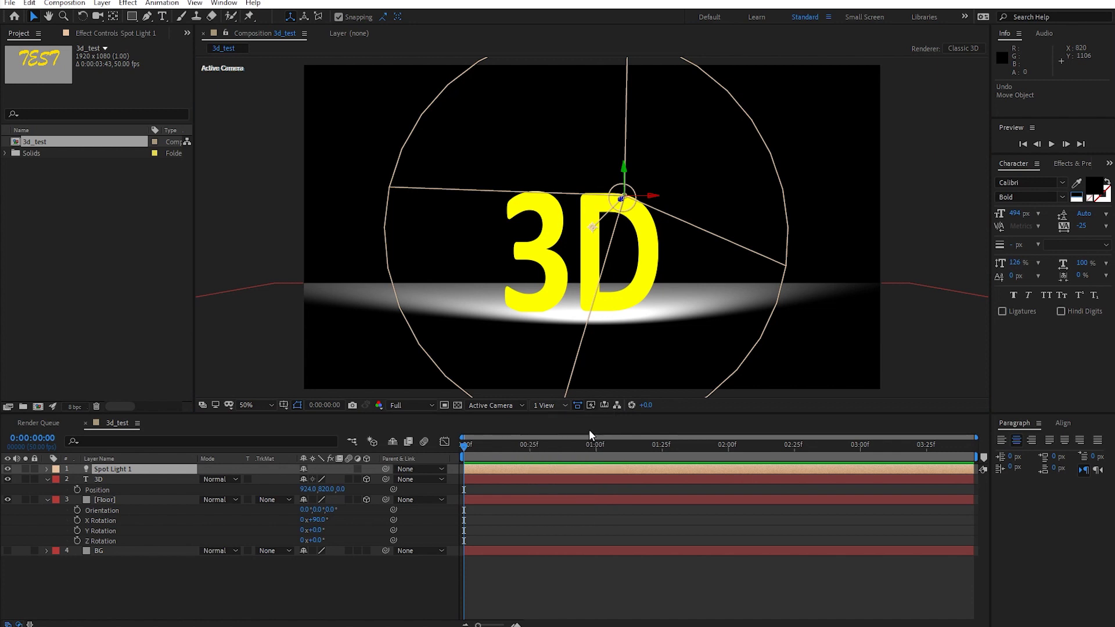
pyautogui.click(349, 293)
pyautogui.click(382, 340)
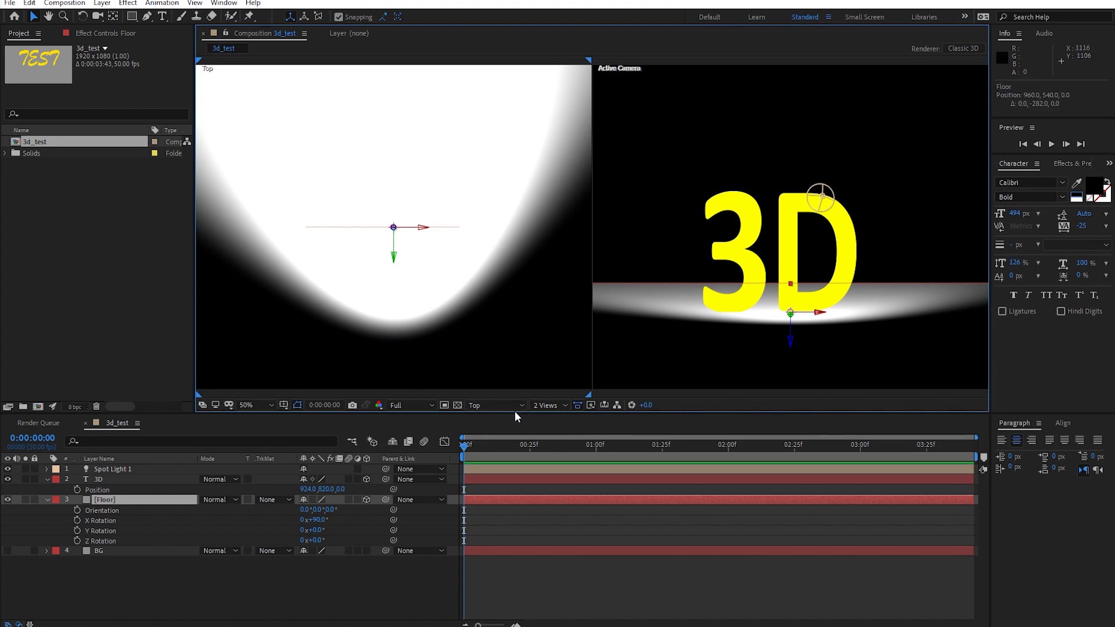
pyautogui.click(684, 361)
pyautogui.click(503, 338)
pyautogui.click(501, 406)
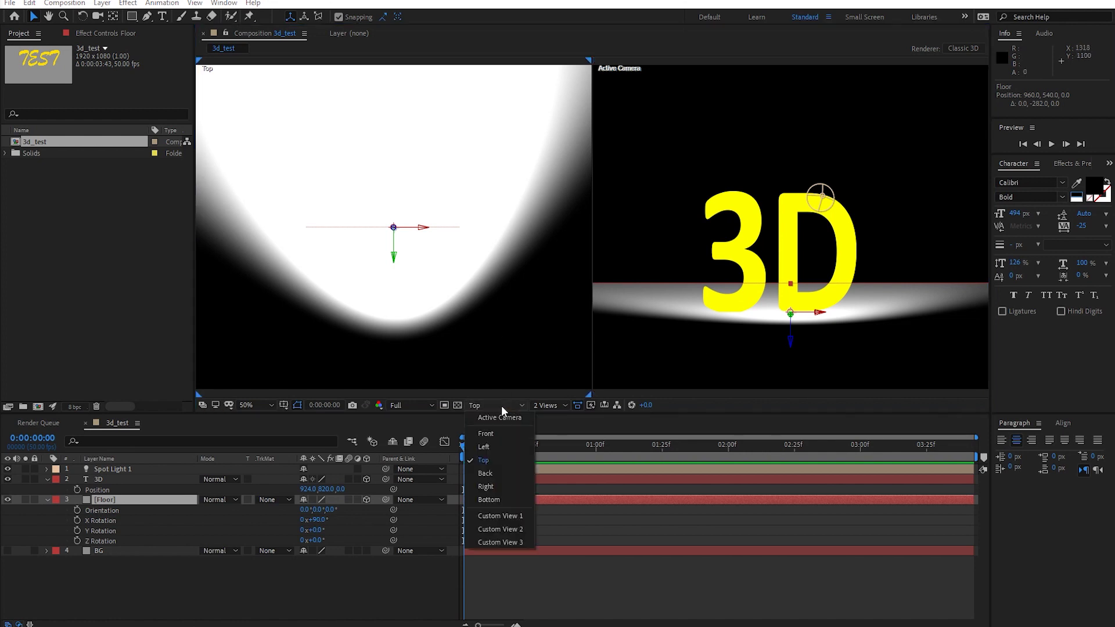
pyautogui.click(501, 514)
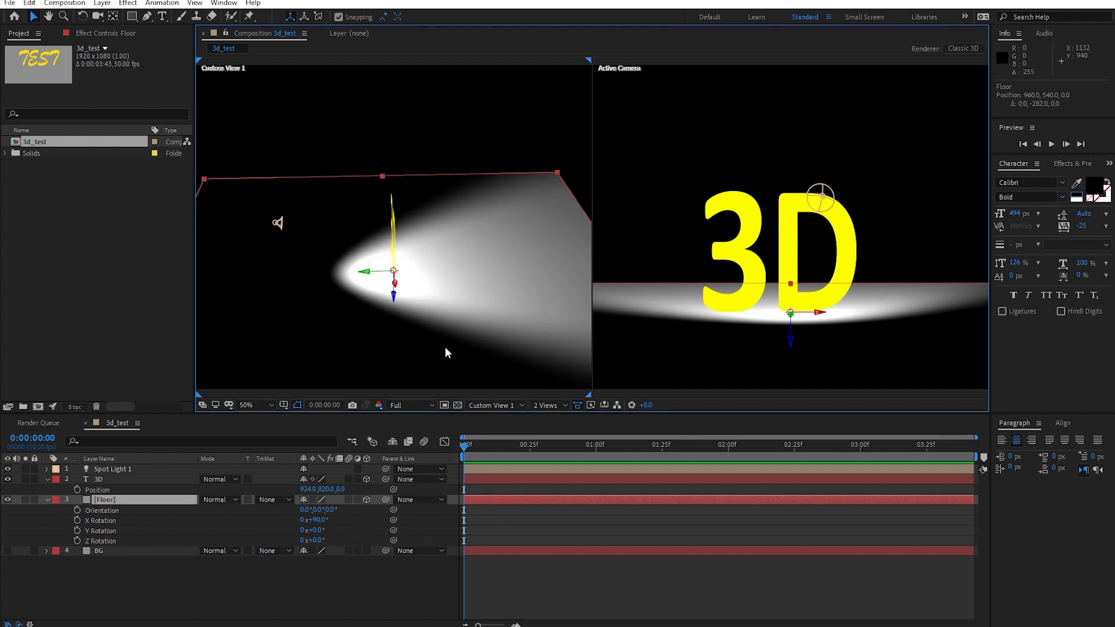
# Step: Orbit Custom View 1 with the Unified Camera tool to angle it onto the lit text and floor
pyautogui.press('c')
pyautogui.moveTo(319, 229)
pyautogui.mouseDown()
pyautogui.moveTo(332, 260)
pyautogui.moveTo(321, 257)
pyautogui.mouseUp()
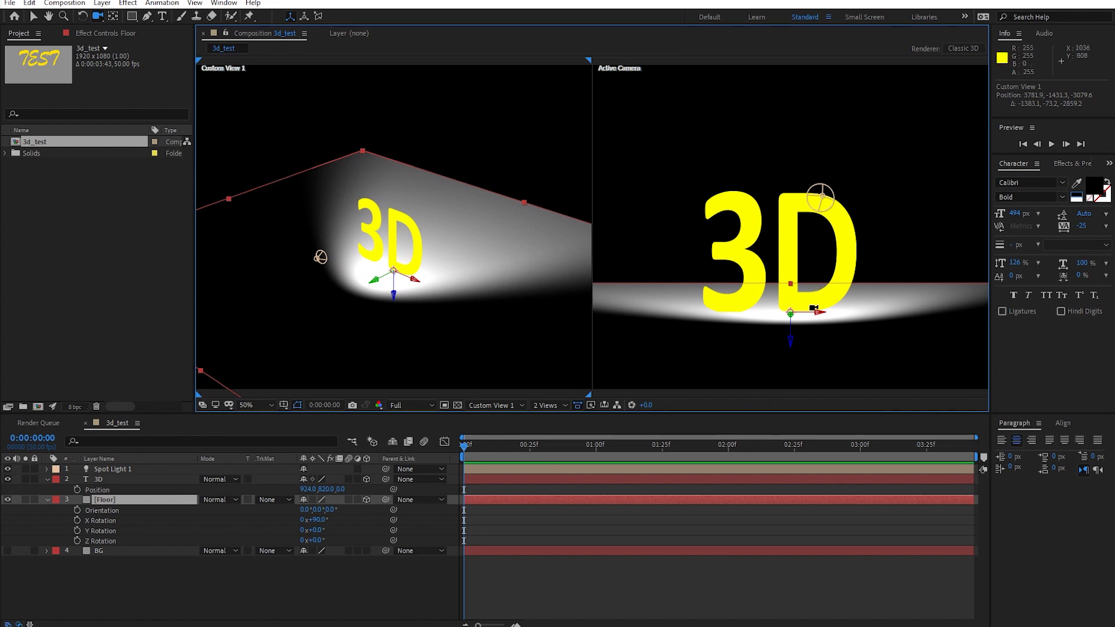
pyautogui.moveTo(430, 244)
pyautogui.mouseDown()
pyautogui.moveTo(439, 260)
pyautogui.moveTo(305, 267)
pyautogui.mouseUp()
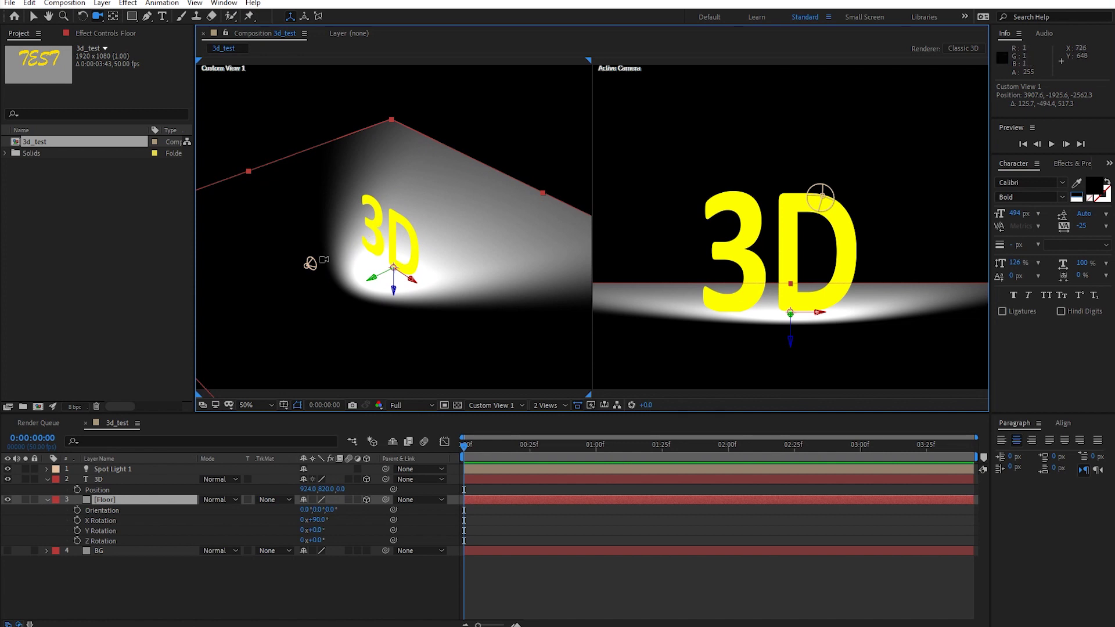
# Step: Undo an accidental Floor move and lock the Floor layer at its original position
pyautogui.press('v')
pyautogui.click(310, 263)
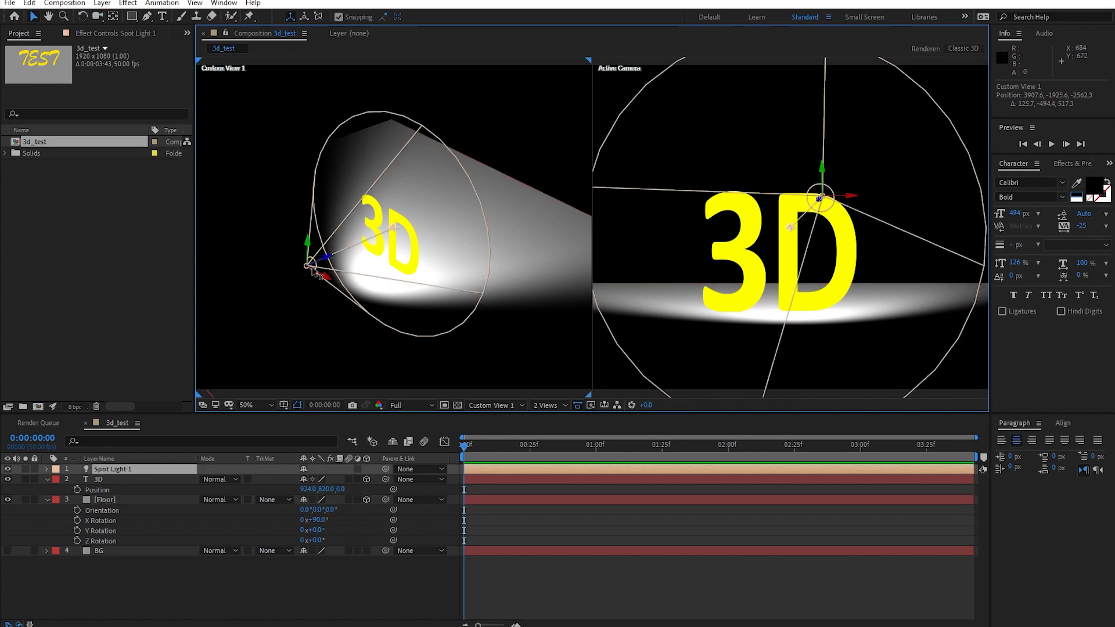
pyautogui.moveTo(328, 263); pyautogui.dragTo(367, 242)
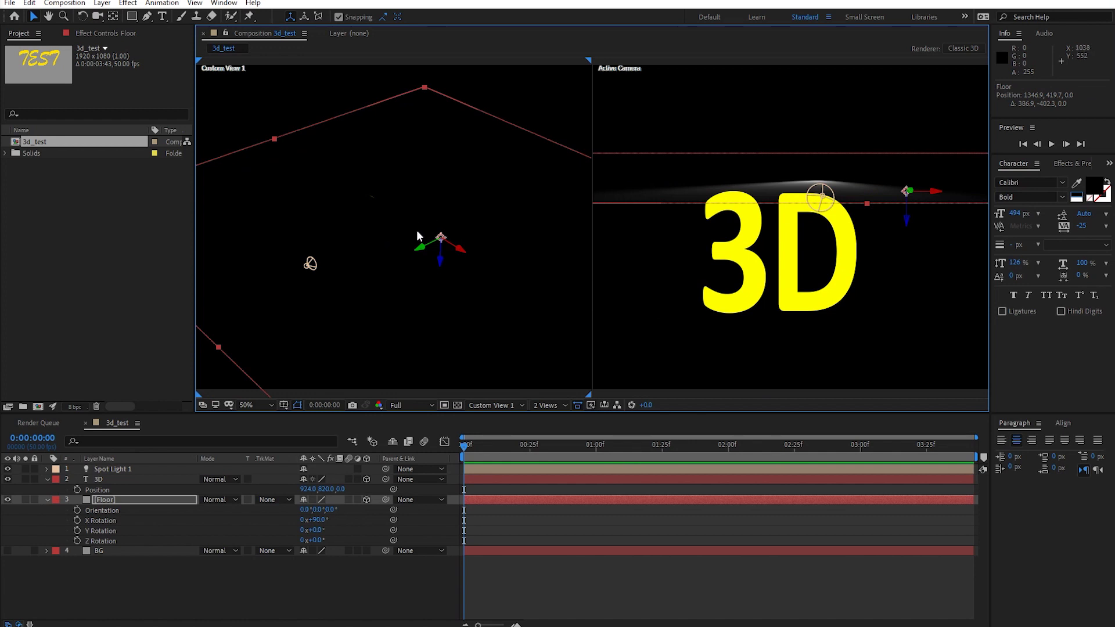
pyautogui.hotkey('ctrl', 'z')
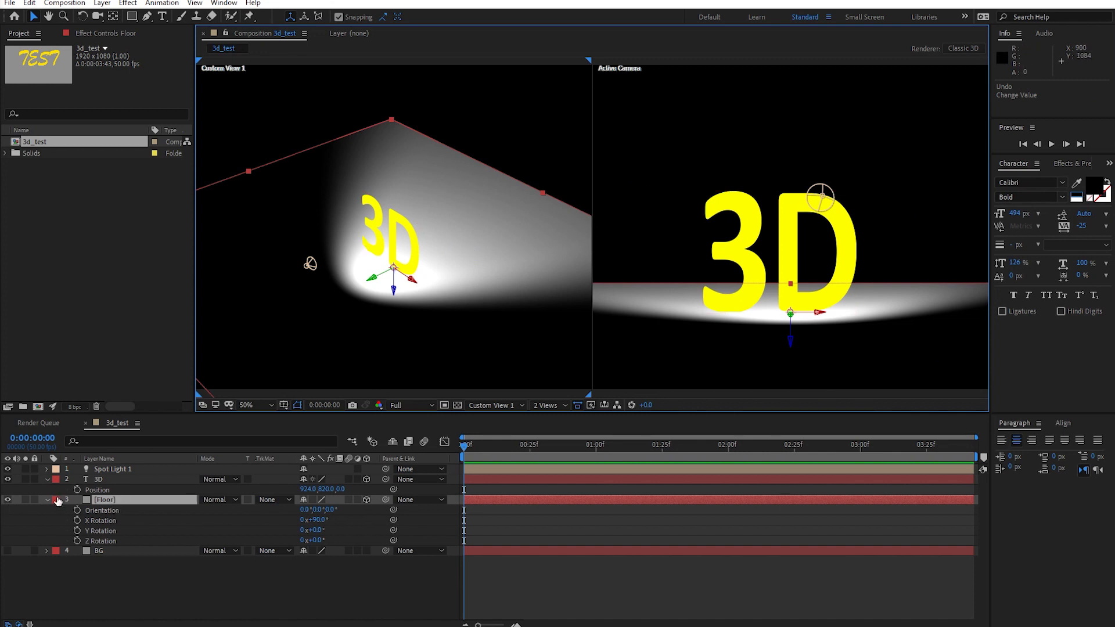
pyautogui.click(34, 500)
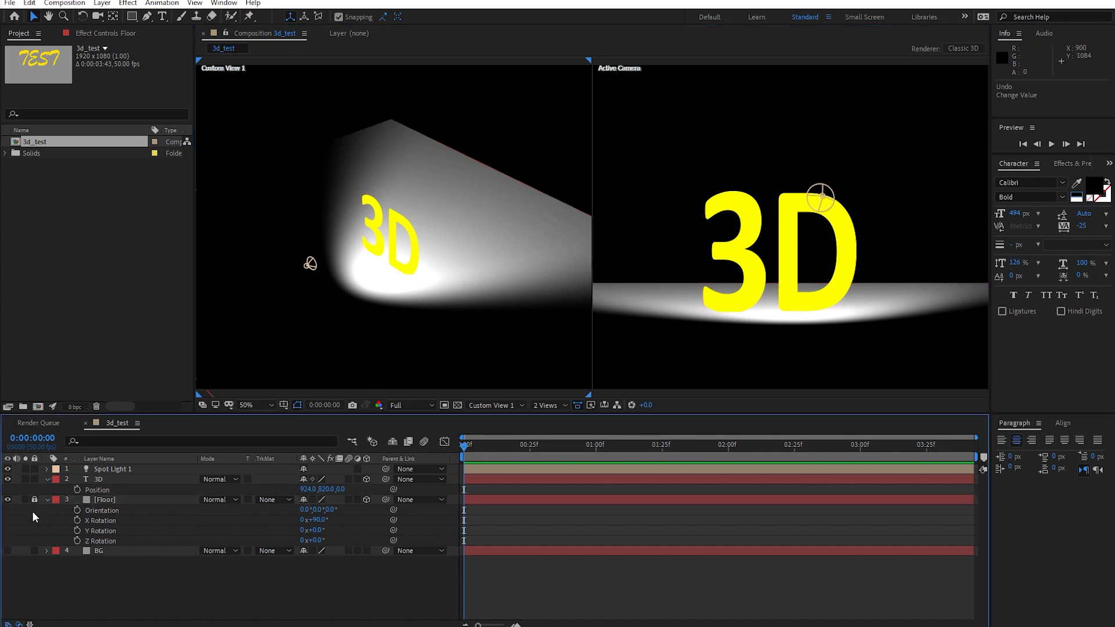
# Step: Drag Spot Light 1 along Z to 935.9, 564.1, 201.0, then set the left view to Top
pyautogui.moveTo(509, 184)
pyautogui.mouseDown()
pyautogui.moveTo(564, 311)
pyautogui.moveTo(559, 336)
pyautogui.mouseUp()
pyautogui.moveTo(491, 142); pyautogui.dragTo(342, 340)
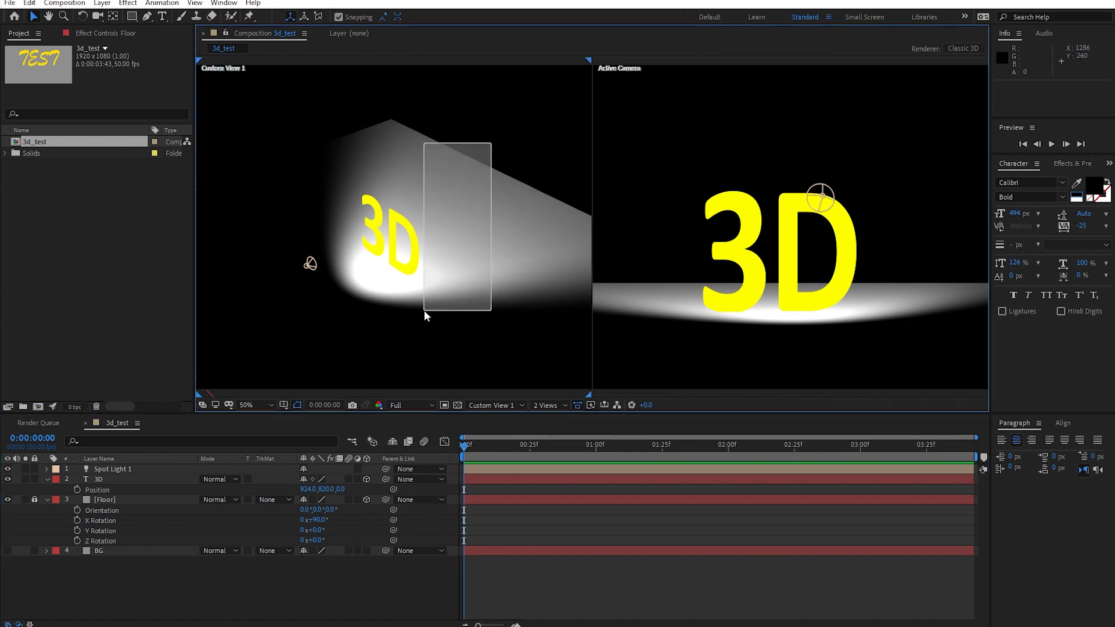
pyautogui.click(343, 340)
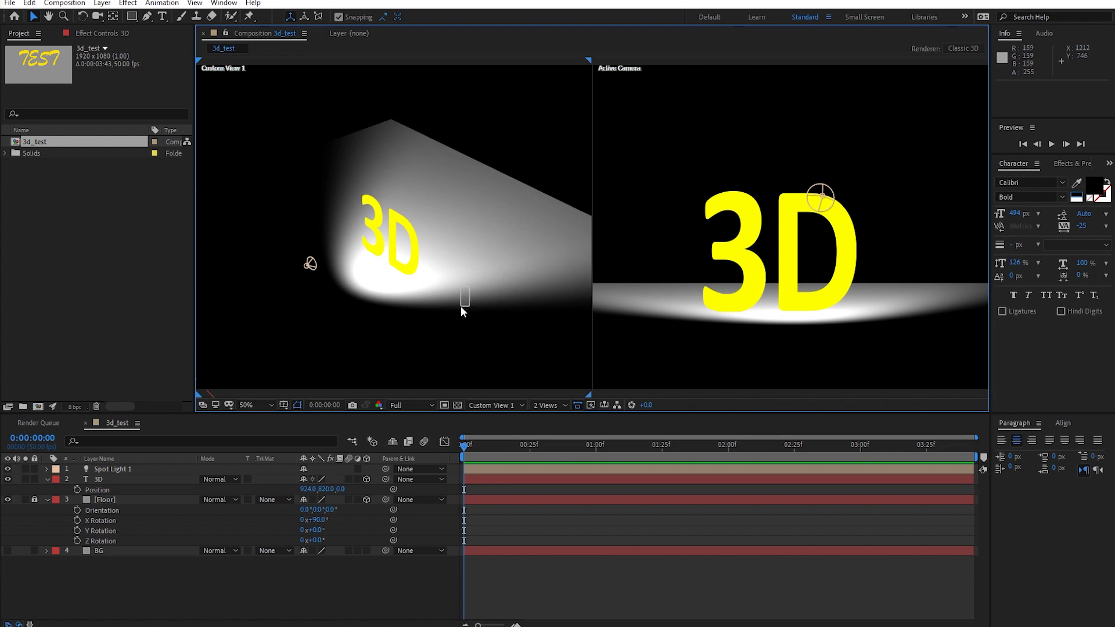
pyautogui.click(310, 266)
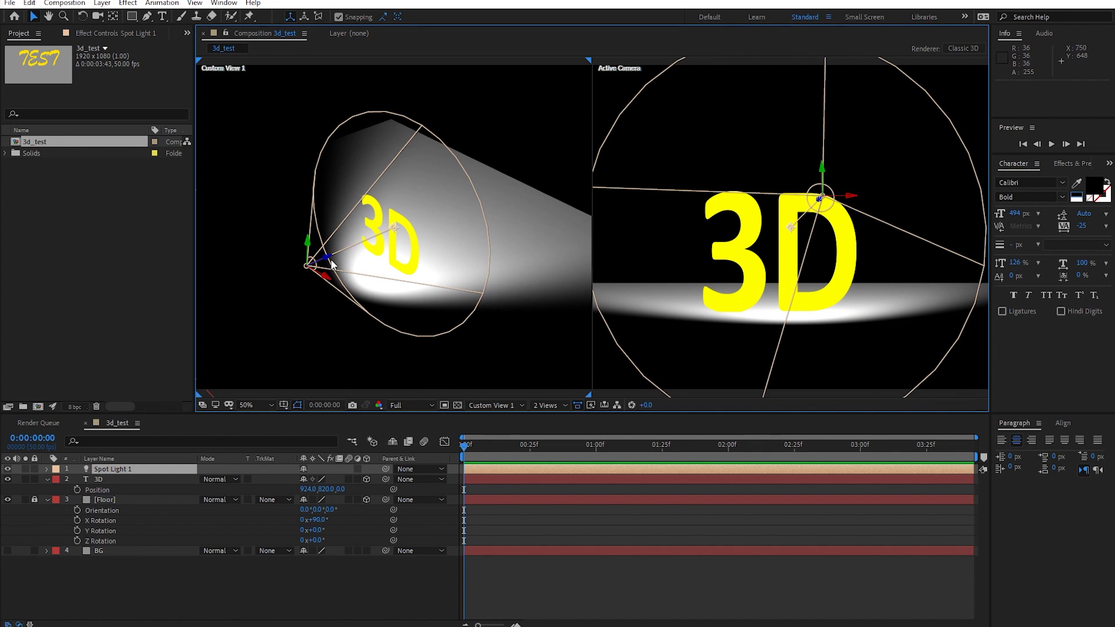
pyautogui.hotkey('ctrl', 'z')
pyautogui.moveTo(330, 263); pyautogui.dragTo(544, 142)
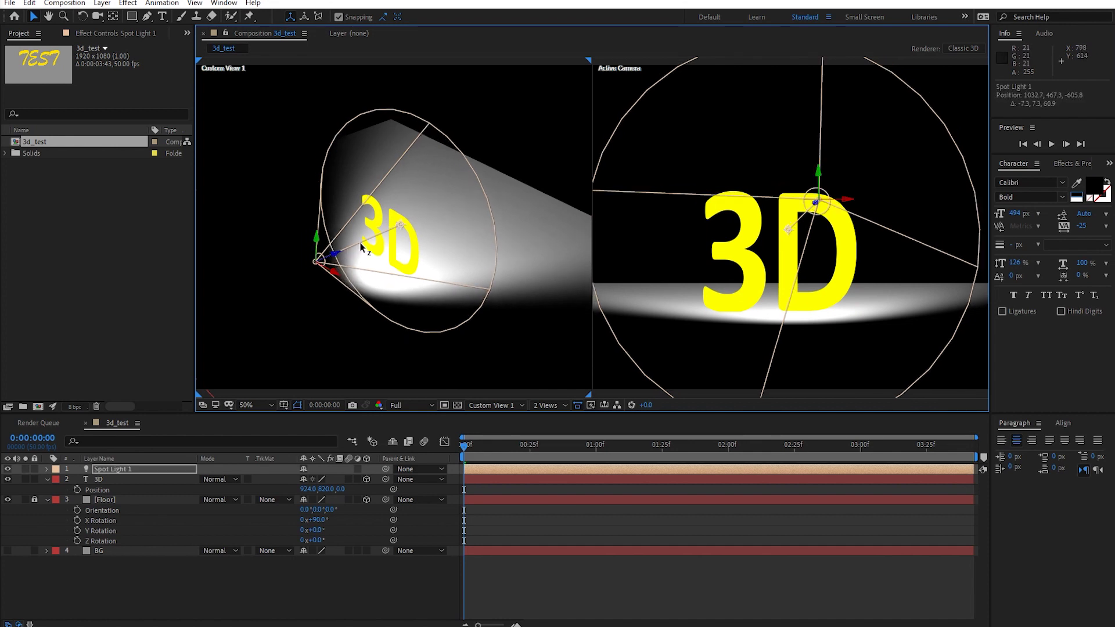
pyautogui.moveTo(544, 142); pyautogui.dragTo(557, 124)
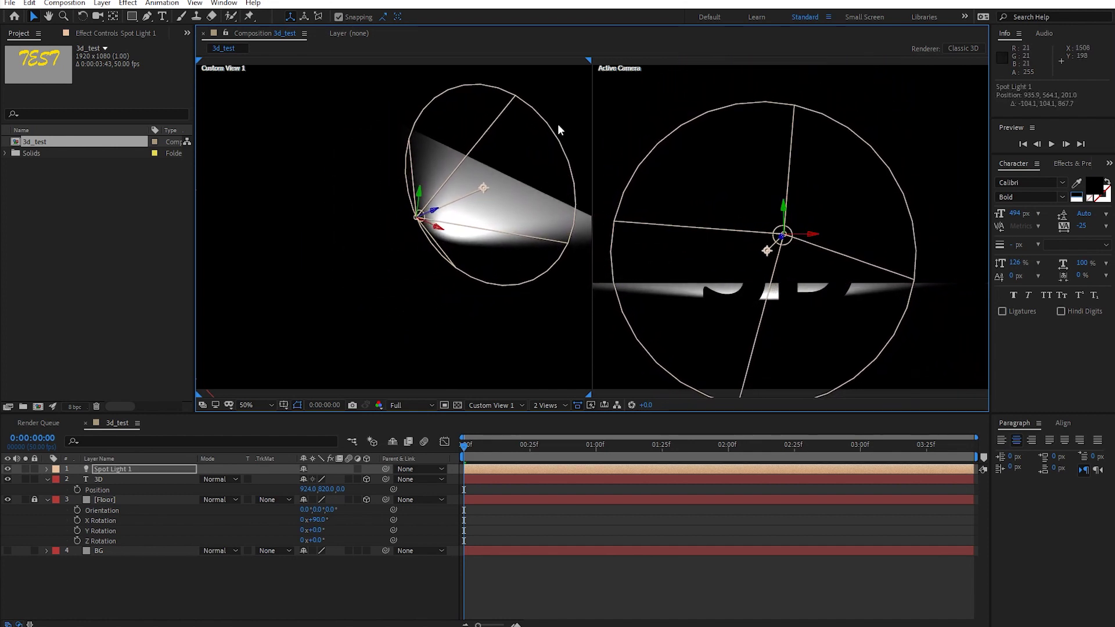
pyautogui.click(486, 405)
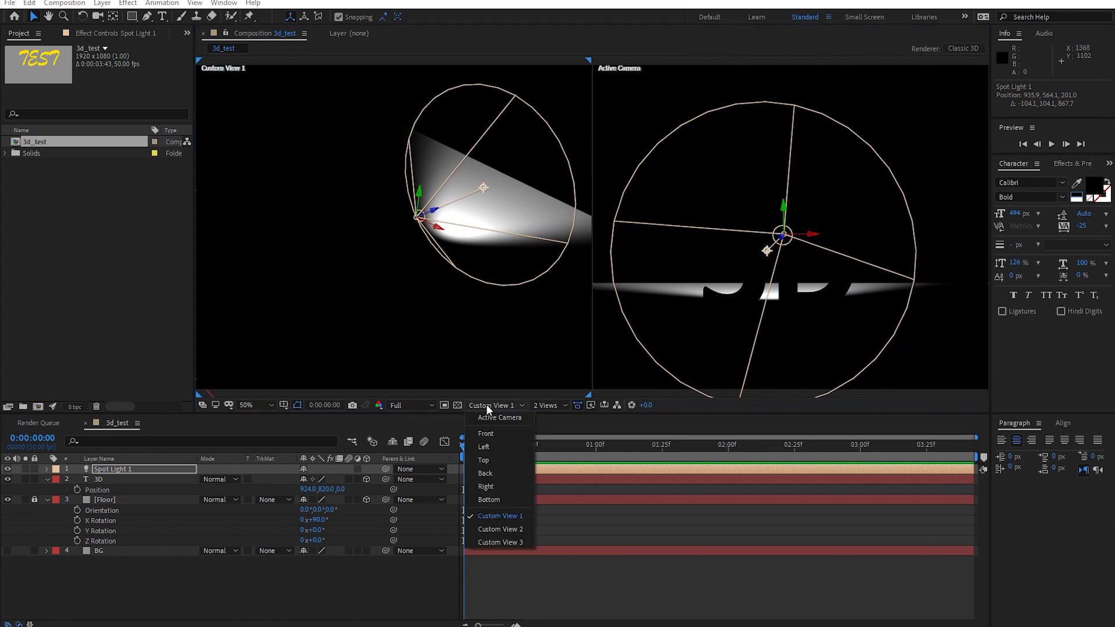
pyautogui.click(484, 460)
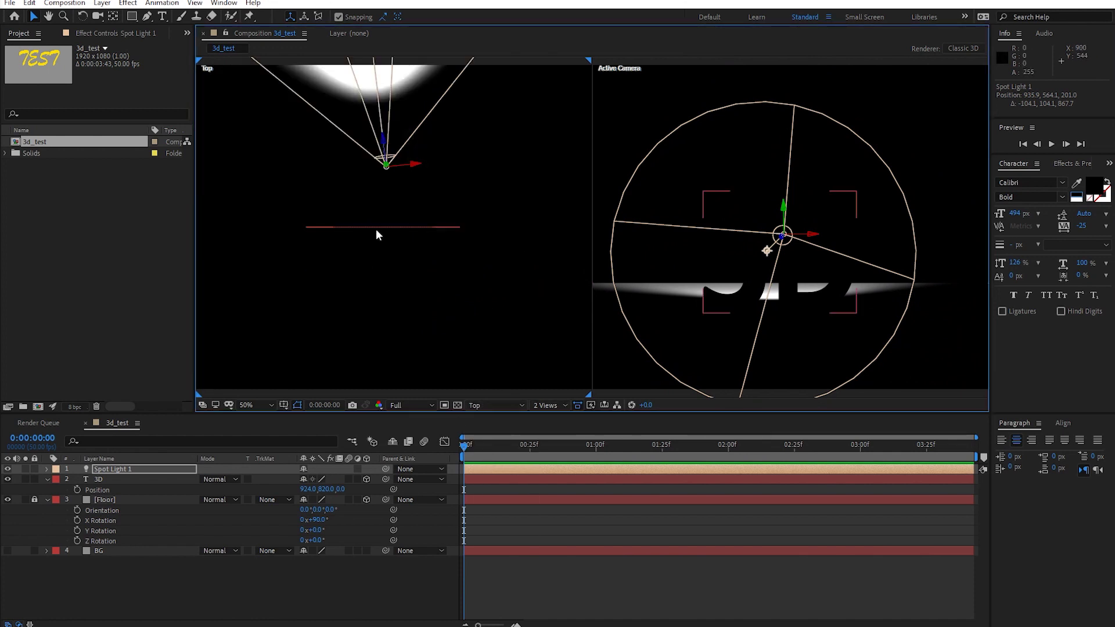
# Step: In the Top view, drag Spot Light 1's point of interest down to 960.0, 822.0, -220.3
pyautogui.scroll(-2, 403, 253)
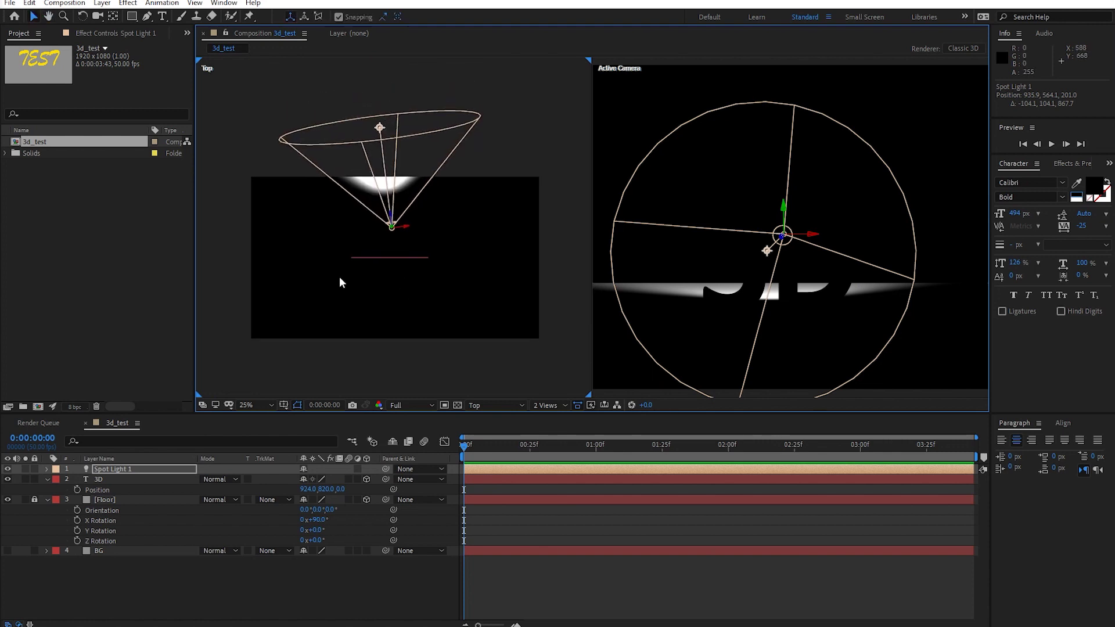
pyautogui.press('.')
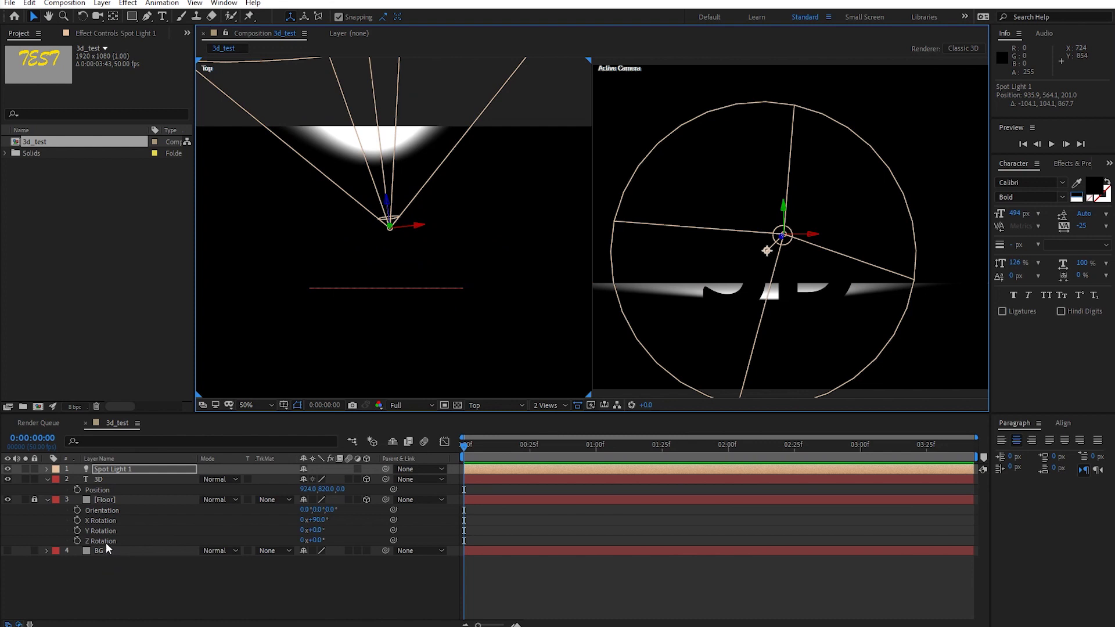
pyautogui.click(107, 479)
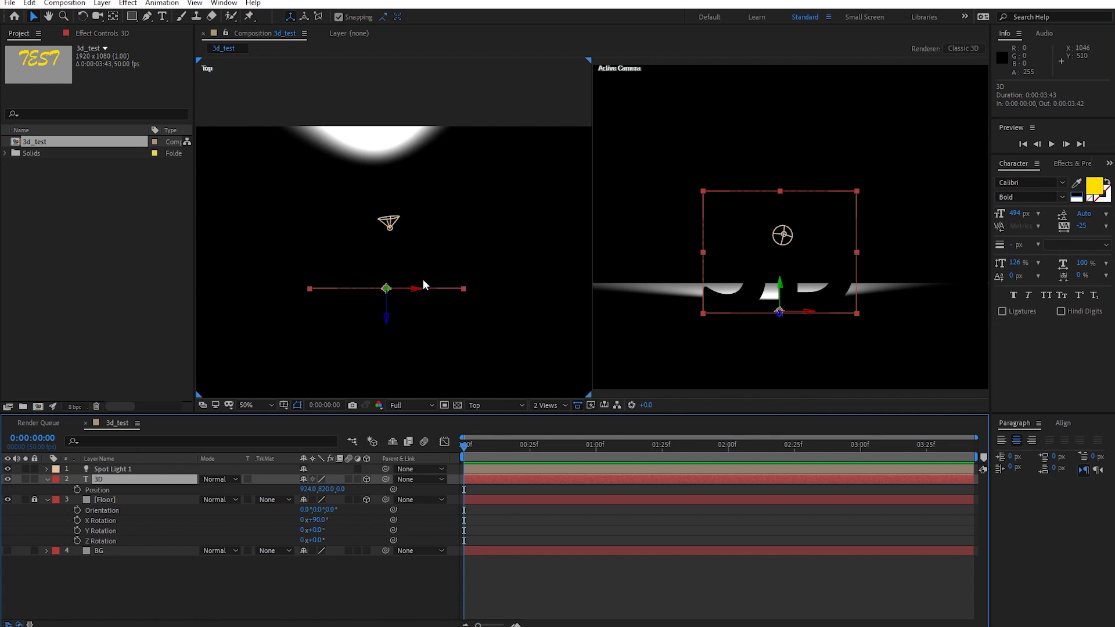
pyautogui.click(390, 223)
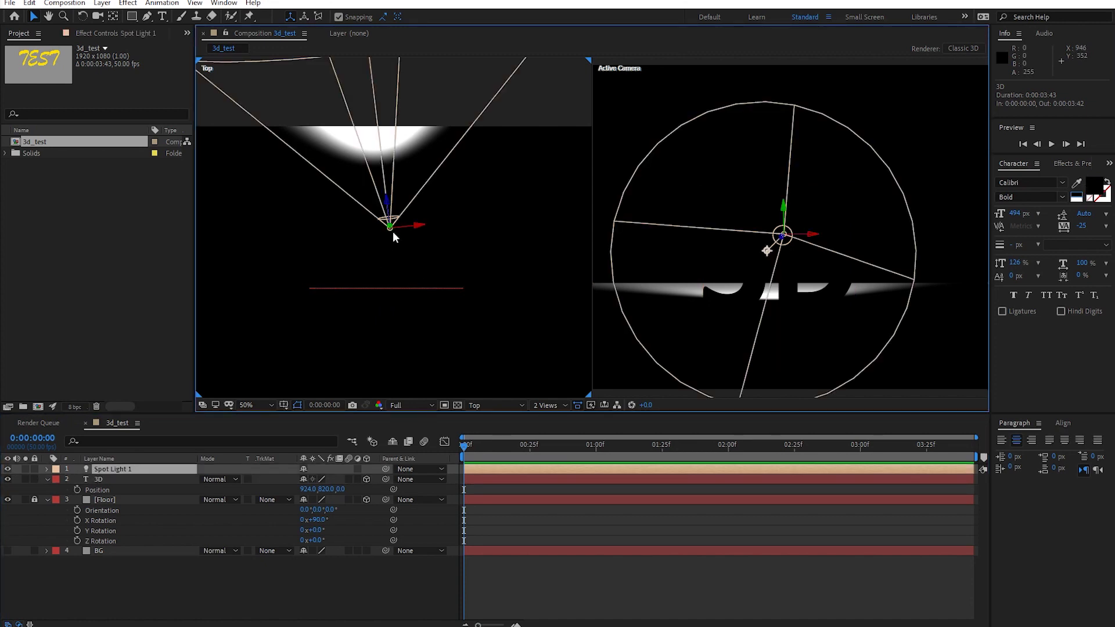
pyautogui.scroll(-2, 393, 226)
pyautogui.scroll(1, 412, 155)
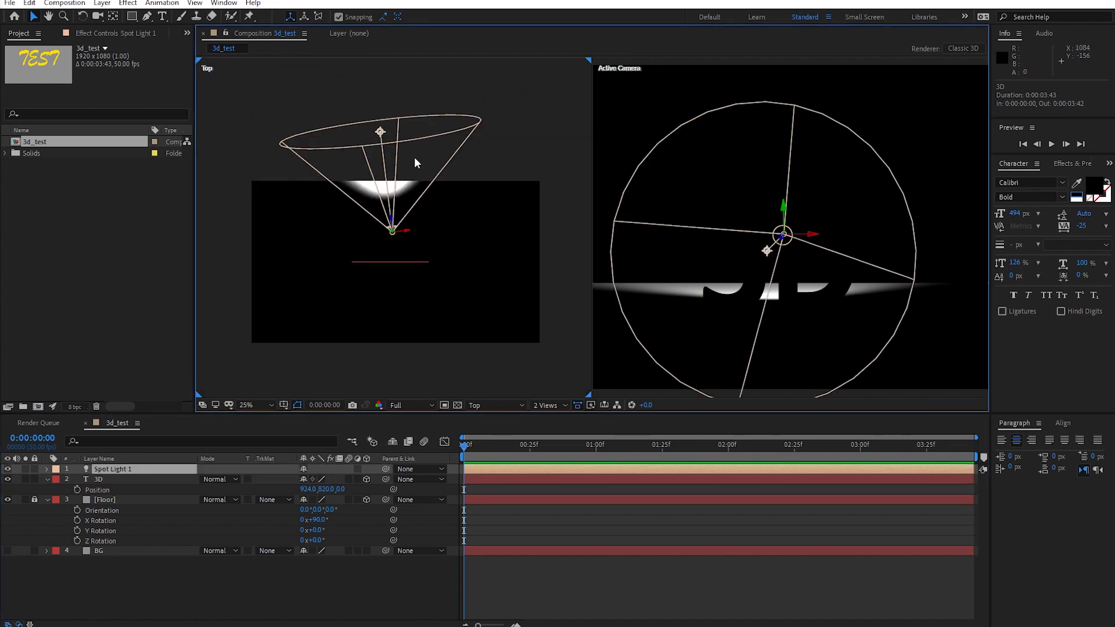
pyautogui.click(381, 126)
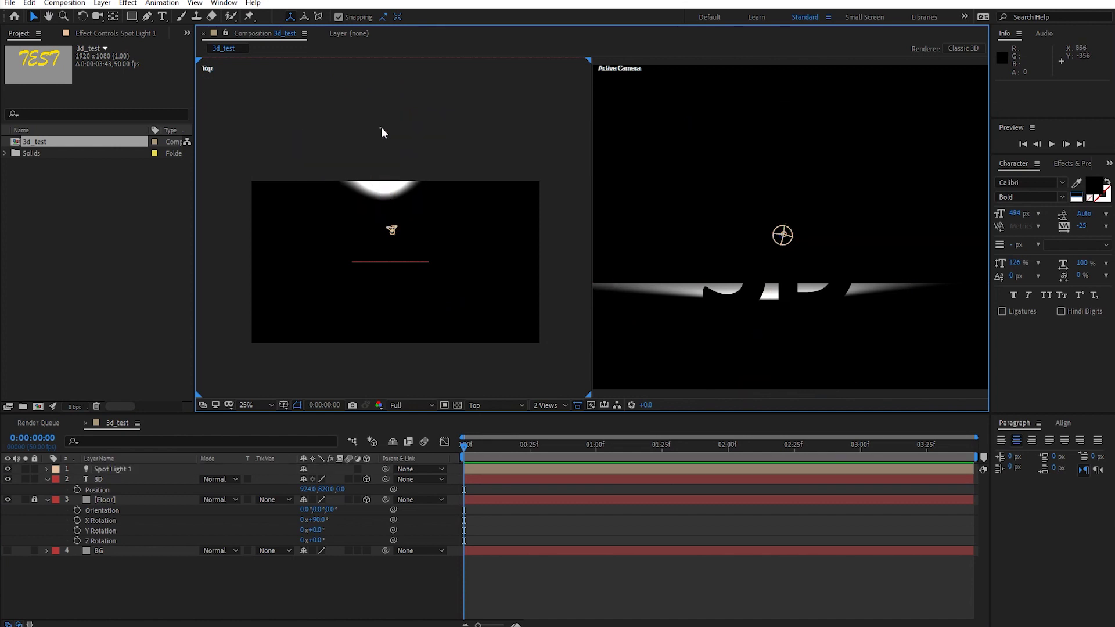
pyautogui.click(393, 212)
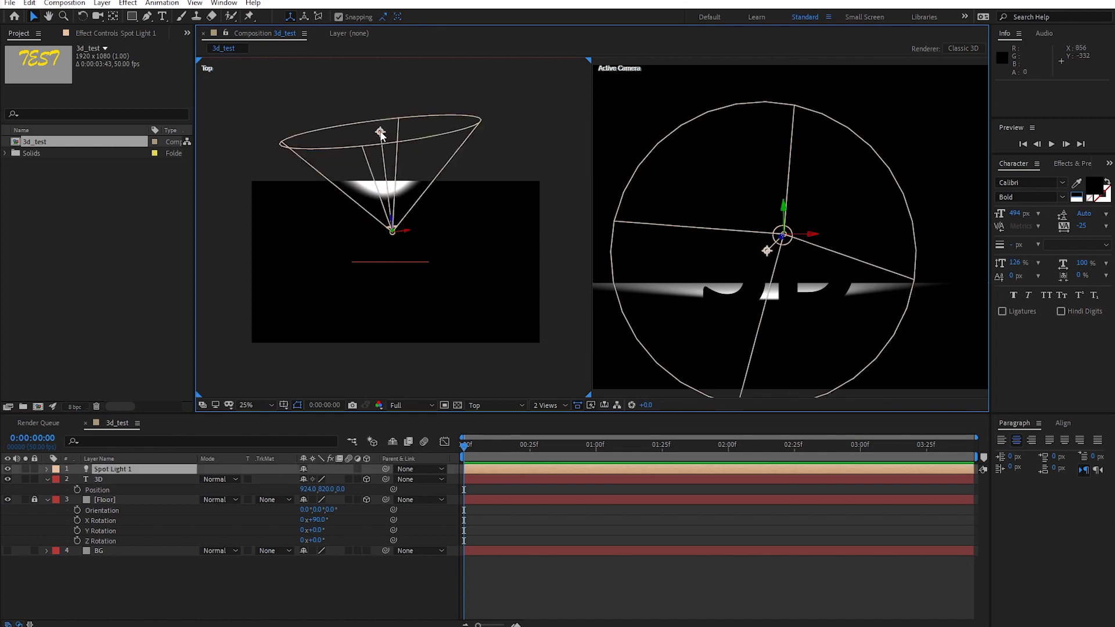
pyautogui.moveTo(381, 135)
pyautogui.mouseDown()
pyautogui.moveTo(437, 187)
pyautogui.moveTo(387, 297)
pyautogui.mouseUp()
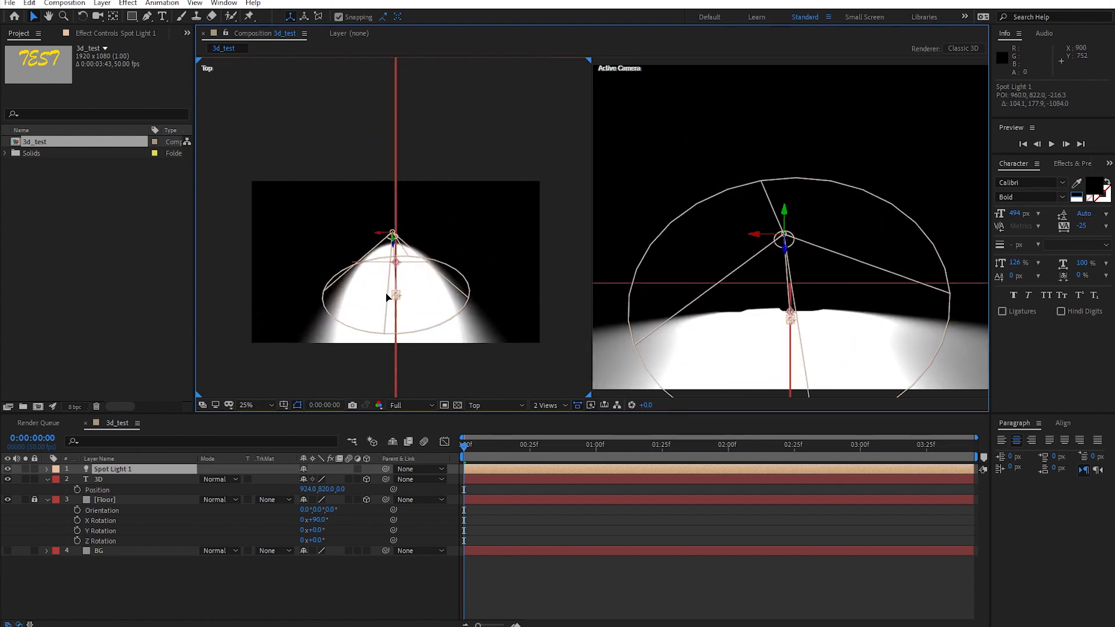
pyautogui.click(421, 406)
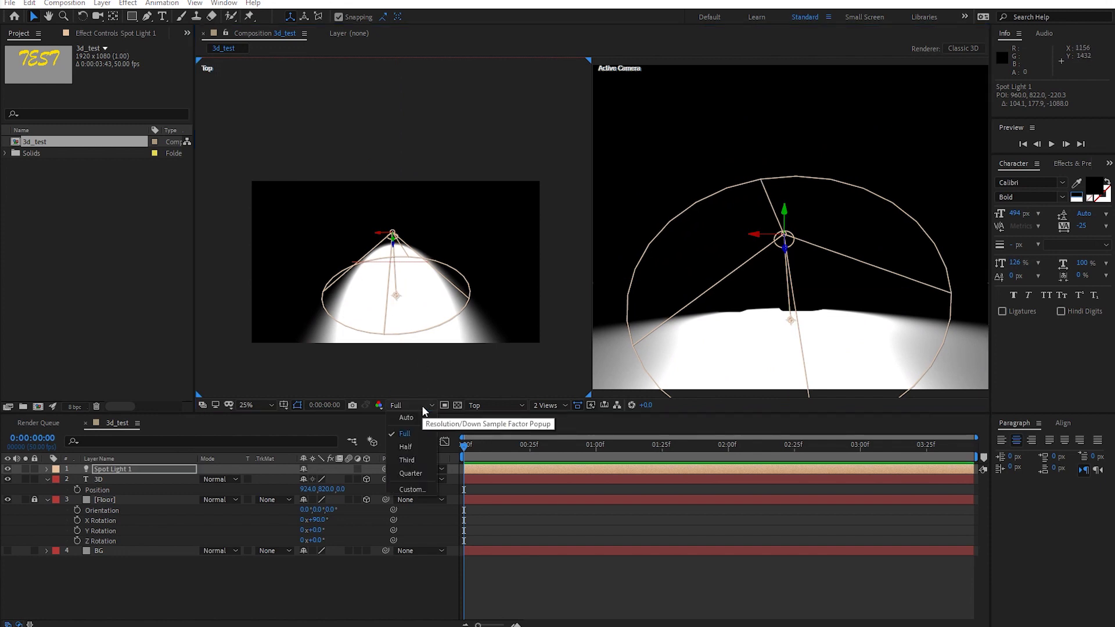
# Step: From the Right view, aim Spot Light 1 across the floor at the text and show the BG layer
pyautogui.click(497, 410)
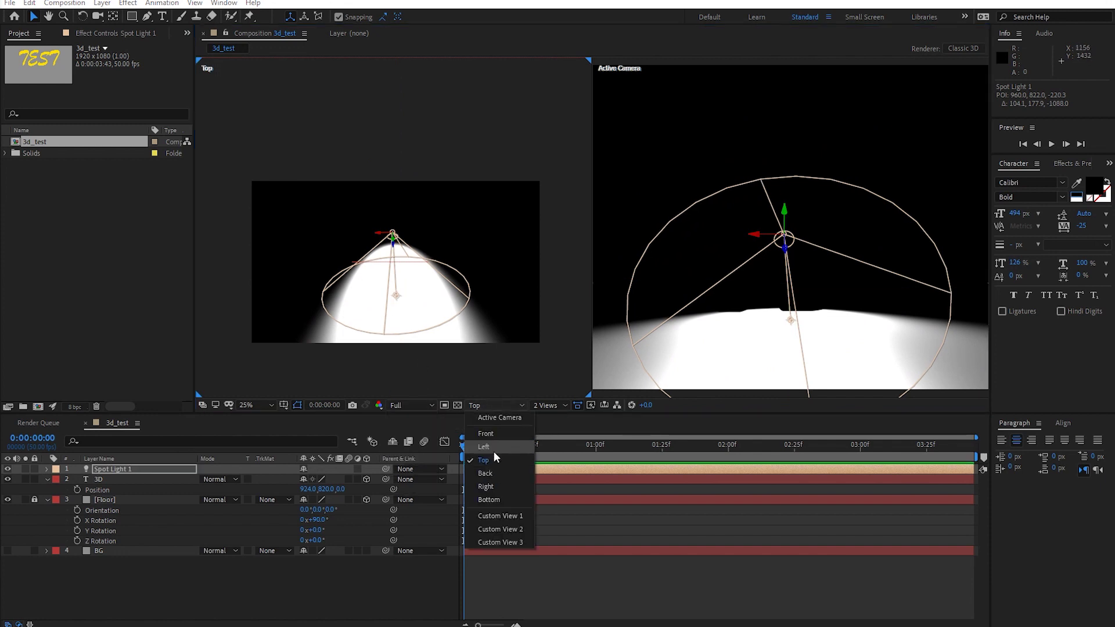
pyautogui.click(506, 485)
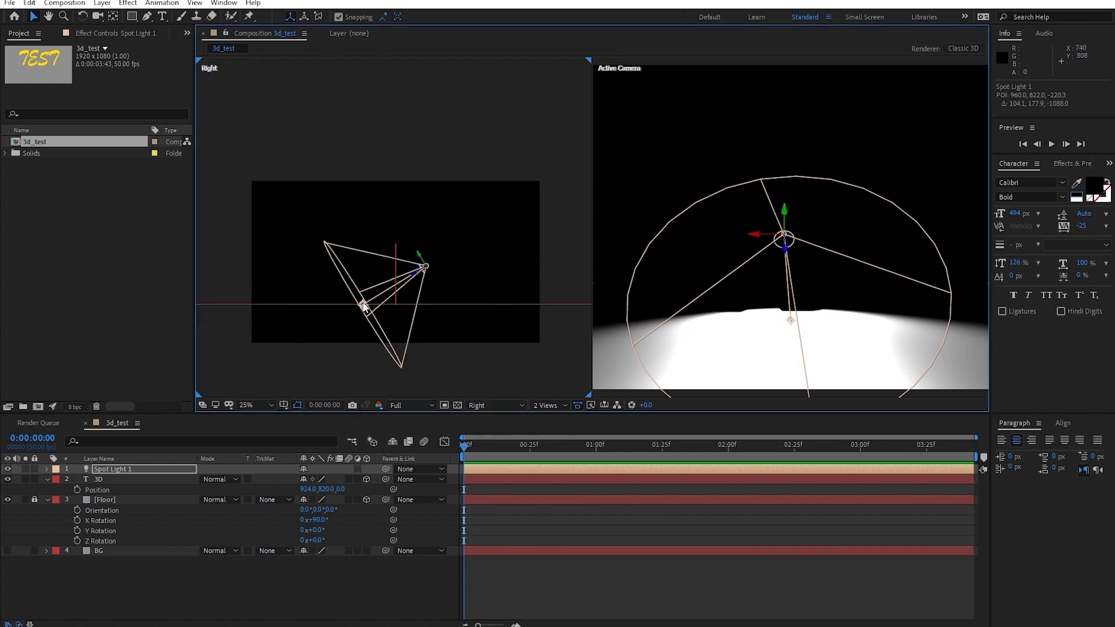
pyautogui.moveTo(364, 305)
pyautogui.mouseDown()
pyautogui.moveTo(360, 287)
pyautogui.moveTo(555, 216)
pyautogui.moveTo(529, 261)
pyautogui.mouseUp()
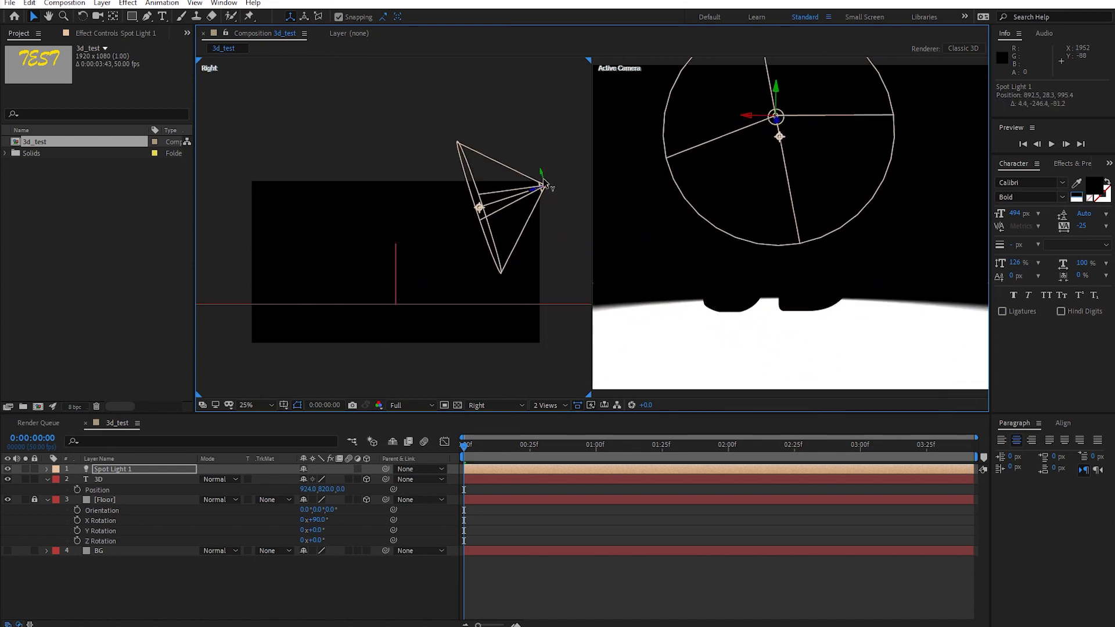
pyautogui.moveTo(507, 296)
pyautogui.mouseDown()
pyautogui.moveTo(497, 277)
pyautogui.moveTo(440, 276)
pyautogui.mouseUp()
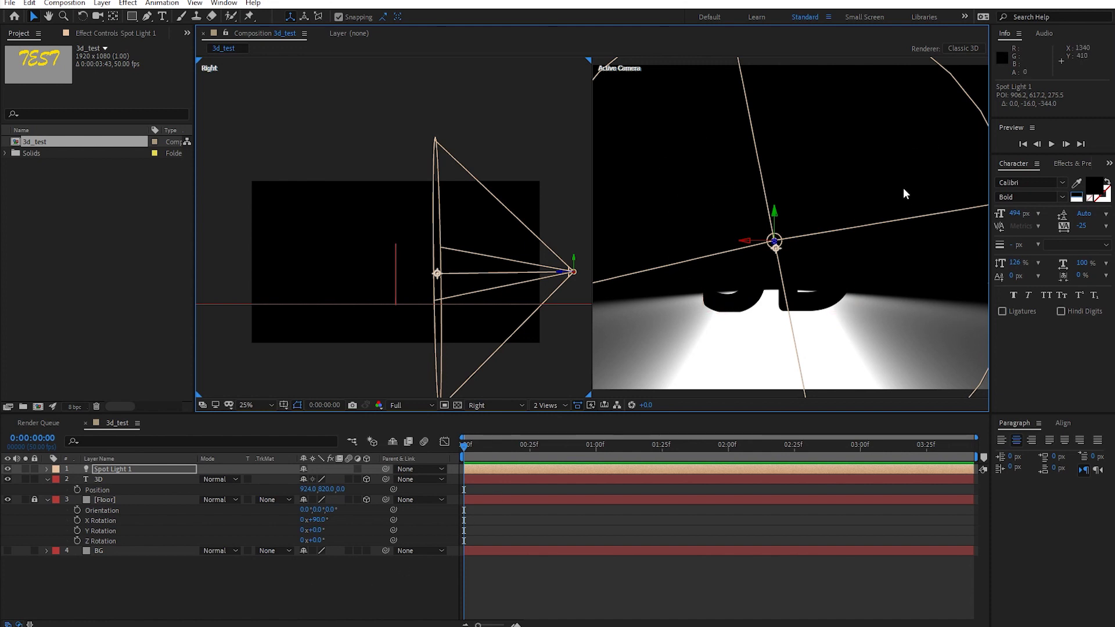
pyautogui.click(8, 550)
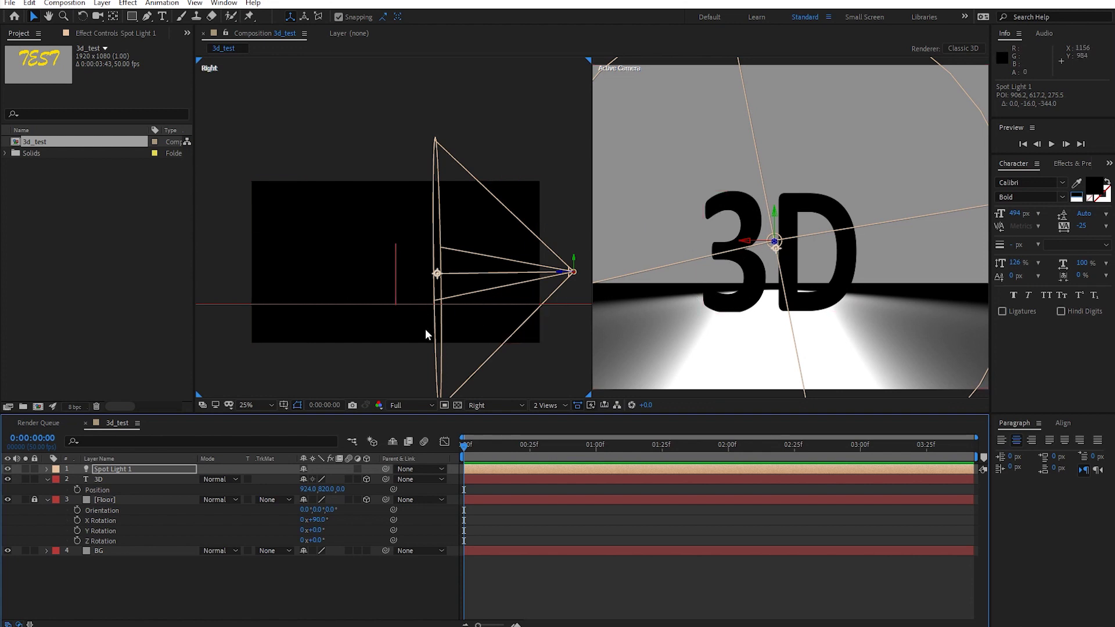
# Step: Switch the left viewer's 3D View to Custom View 1
pyautogui.click(496, 406)
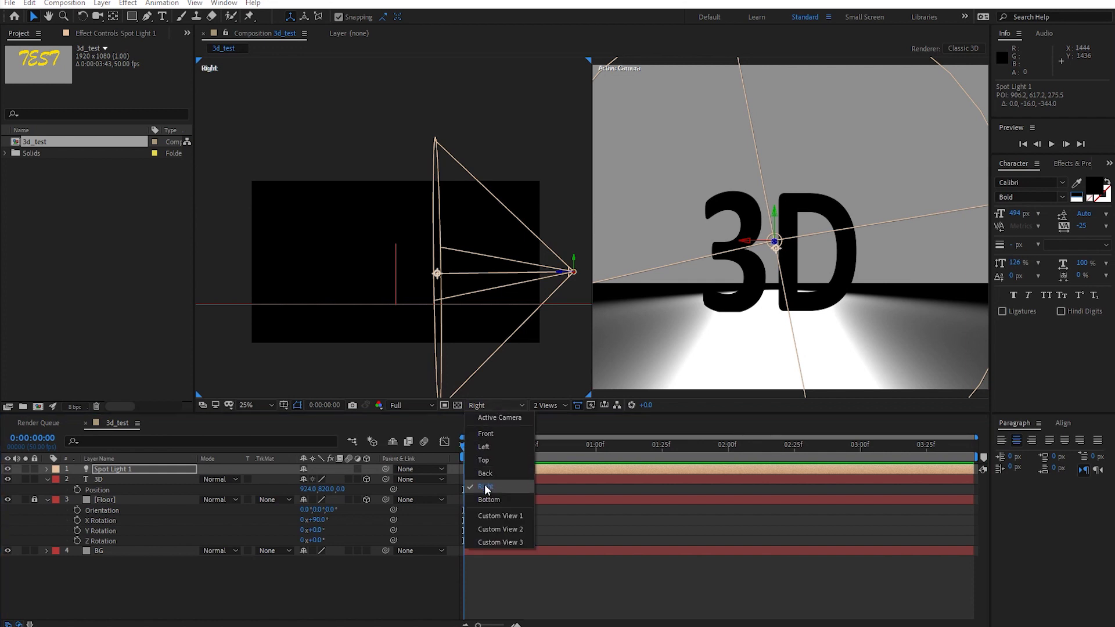
pyautogui.click(481, 516)
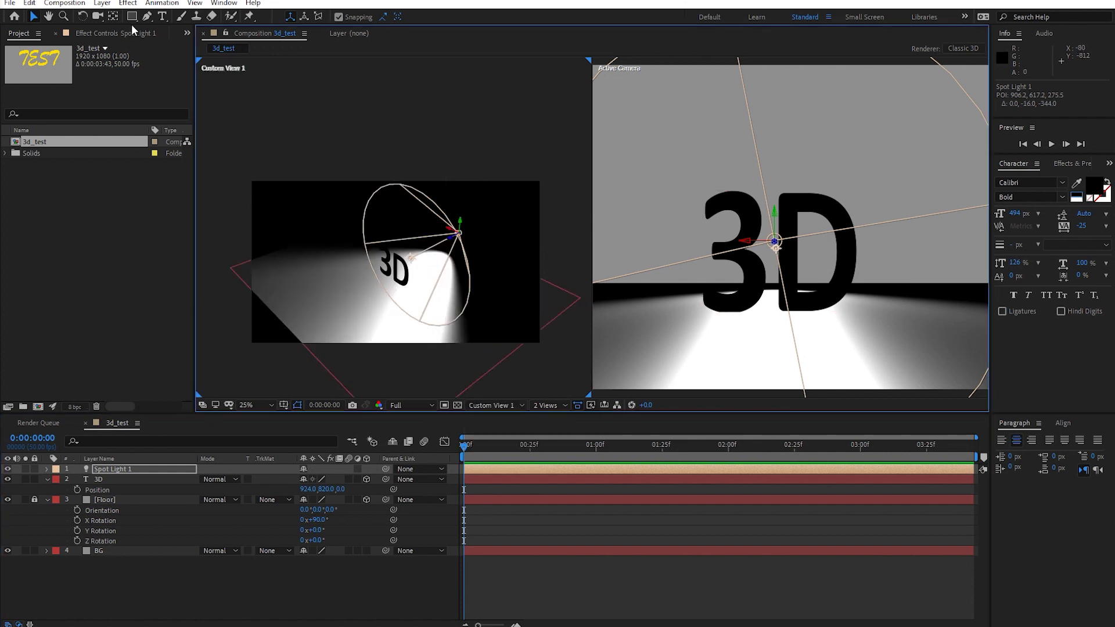
# Step: Orbit and zoom Custom View 1 to an angled overhead look at the text and light cone
pyautogui.click(98, 16)
pyautogui.moveTo(477, 359); pyautogui.dragTo(399, 295)
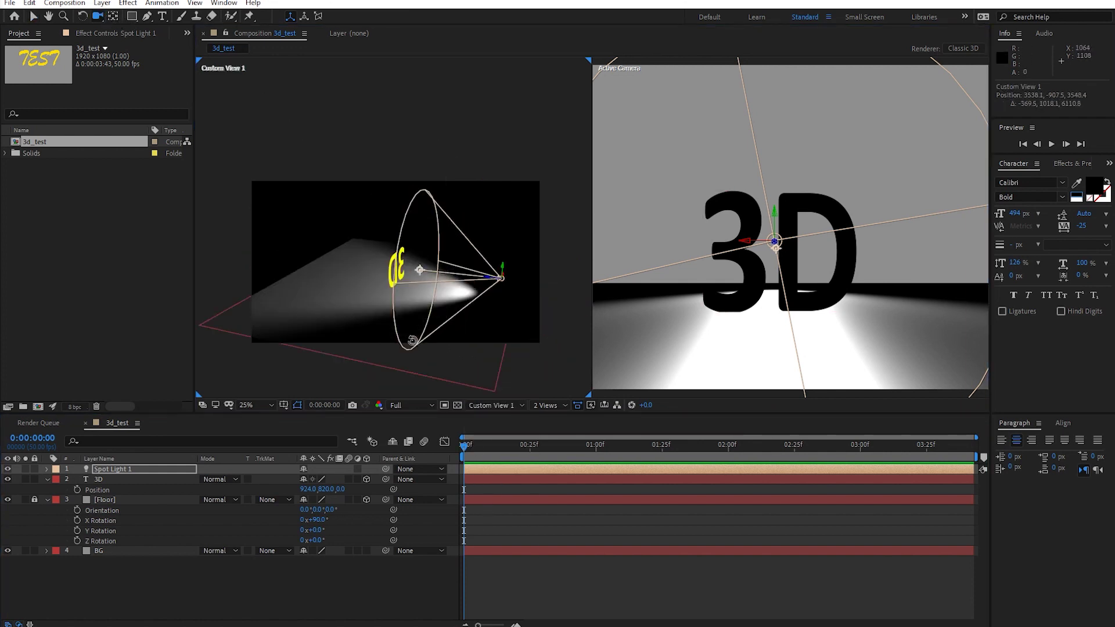
pyautogui.scroll(4, 400, 296)
pyautogui.scroll(-4, 400, 295)
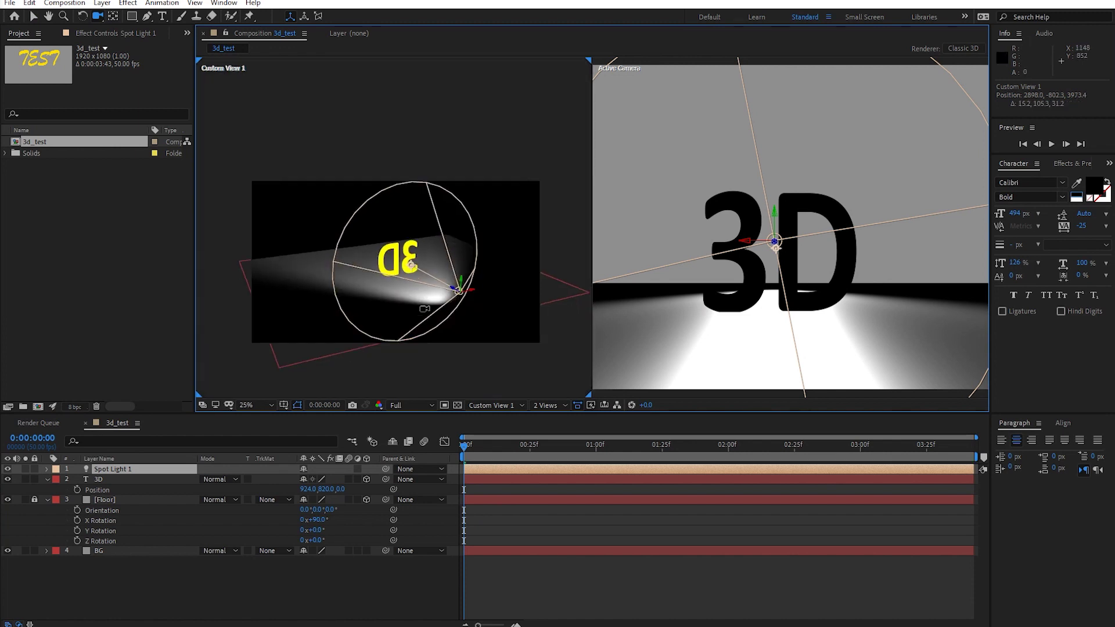
pyautogui.scroll(2, 421, 315)
pyautogui.moveTo(371, 361)
pyautogui.mouseDown()
pyautogui.moveTo(434, 381)
pyautogui.moveTo(510, 378)
pyautogui.mouseUp()
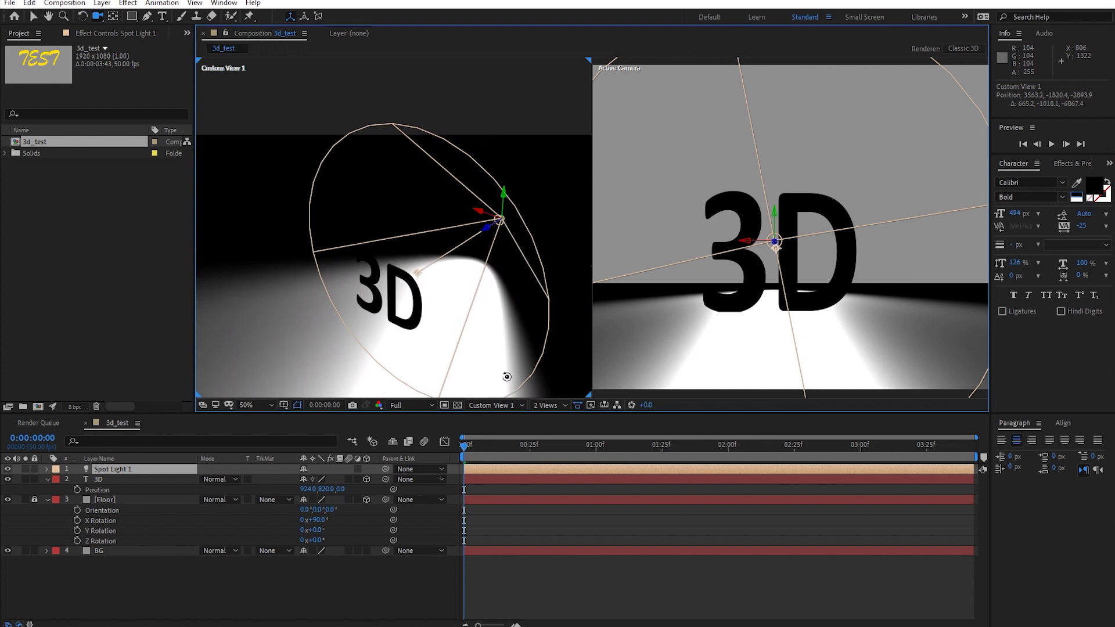
pyautogui.moveTo(424, 321); pyautogui.dragTo(421, 329)
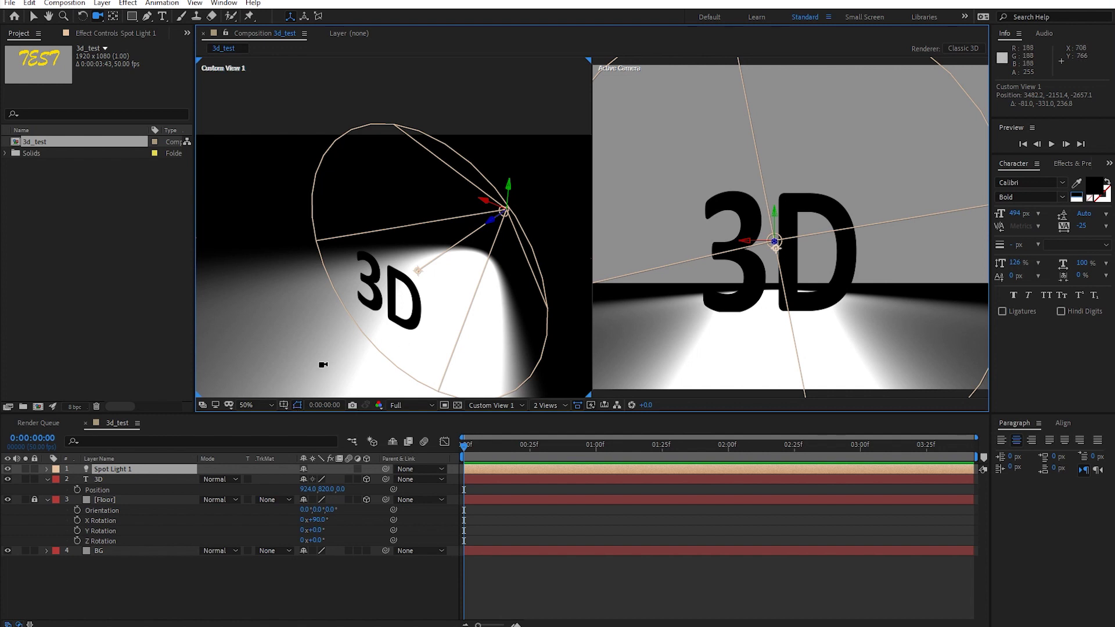
pyautogui.press('v')
# Step: Collapse the Floor and 3D text property groups in the timeline
pyautogui.click(48, 500)
pyautogui.click(53, 486)
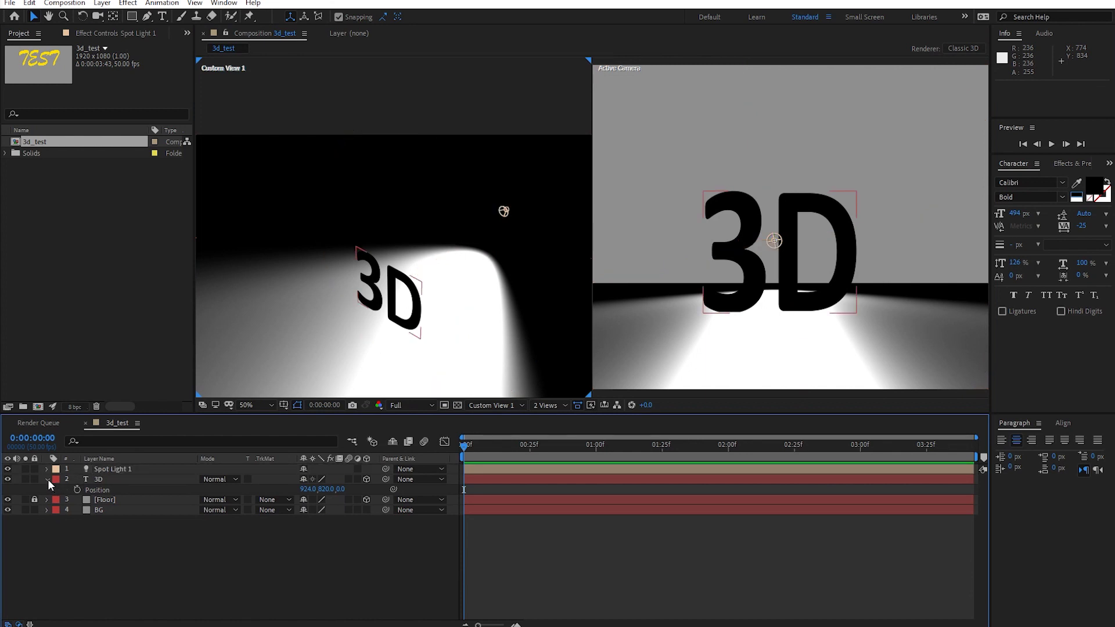
pyautogui.click(48, 479)
pyautogui.click(48, 479)
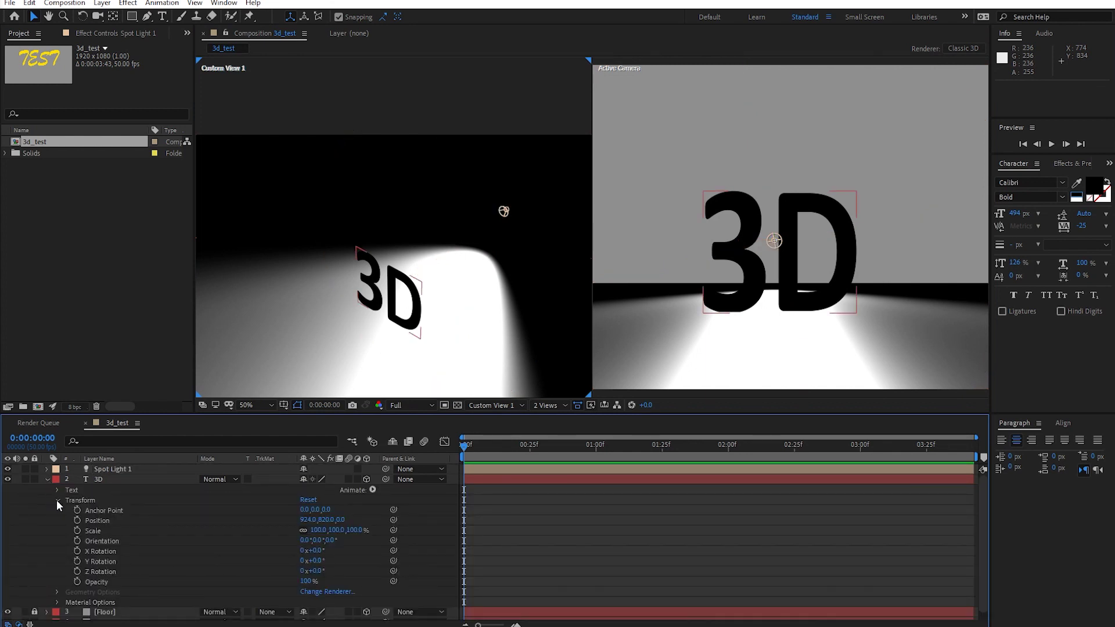
pyautogui.click(57, 500)
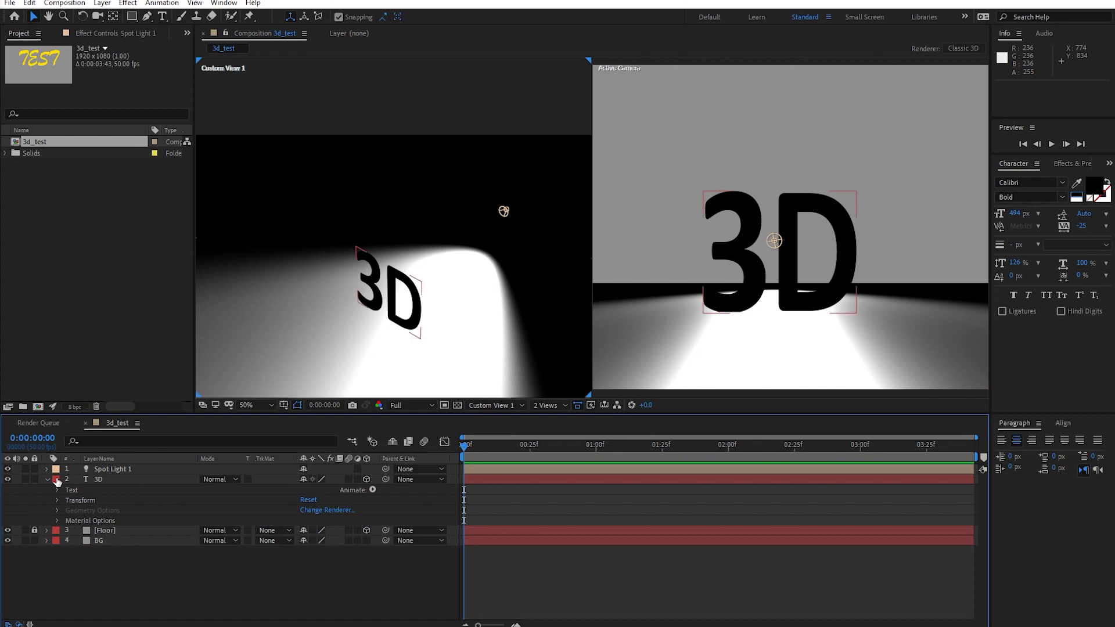
# Step: Reveal the 3D text layer's Material Options with AA, showing Casts Shadows Off
pyautogui.click(91, 480)
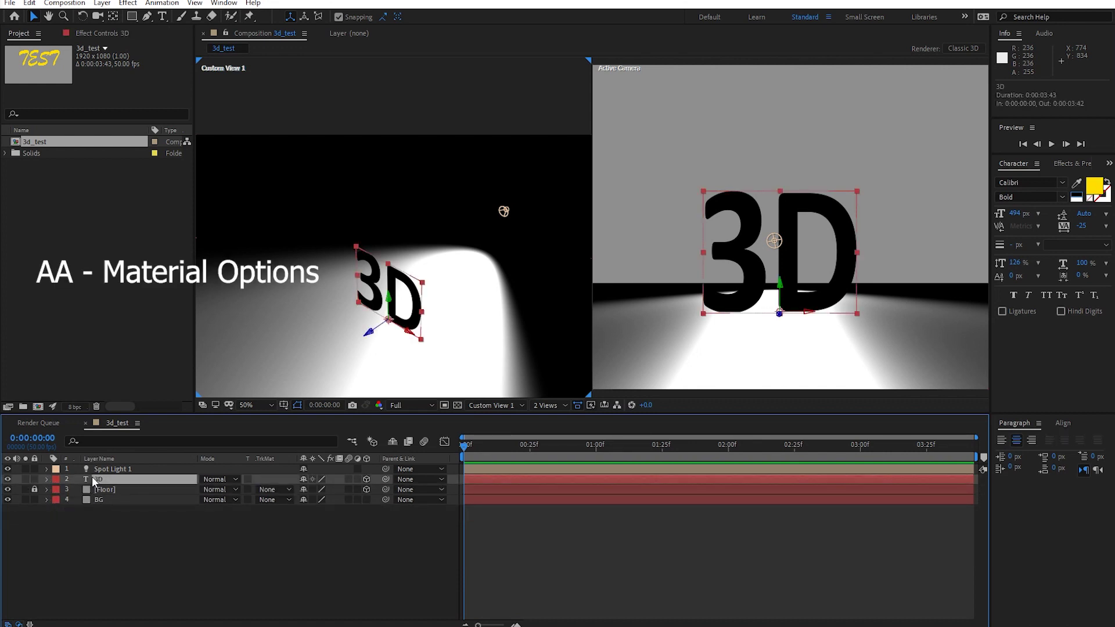
pyautogui.press('a')
pyautogui.press('a')
pyautogui.press('a')
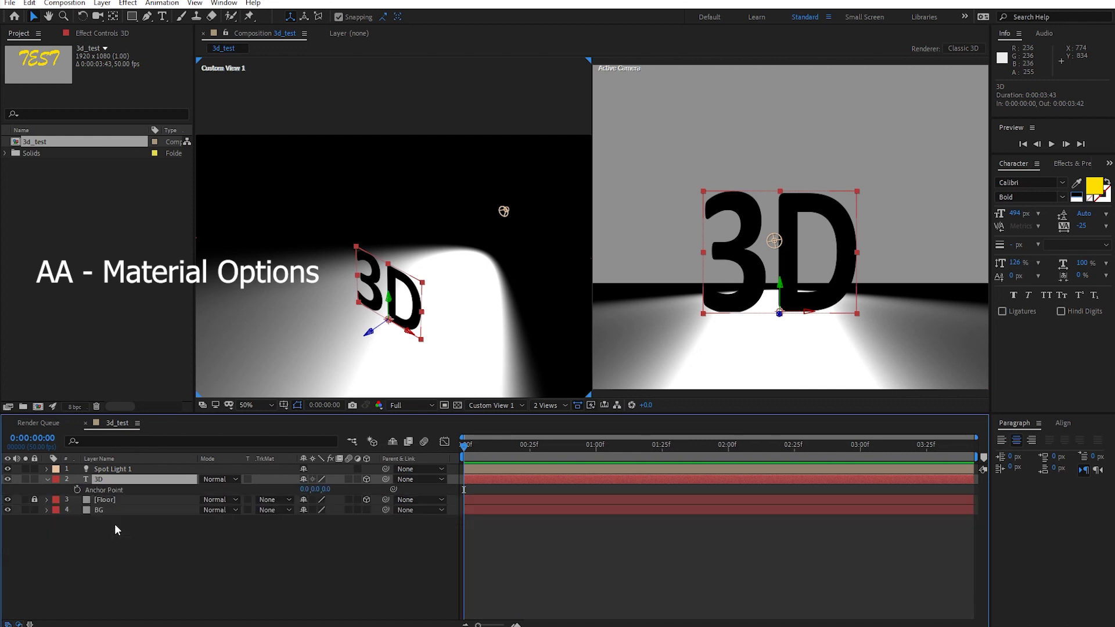
pyautogui.press('a')
pyautogui.press('a')
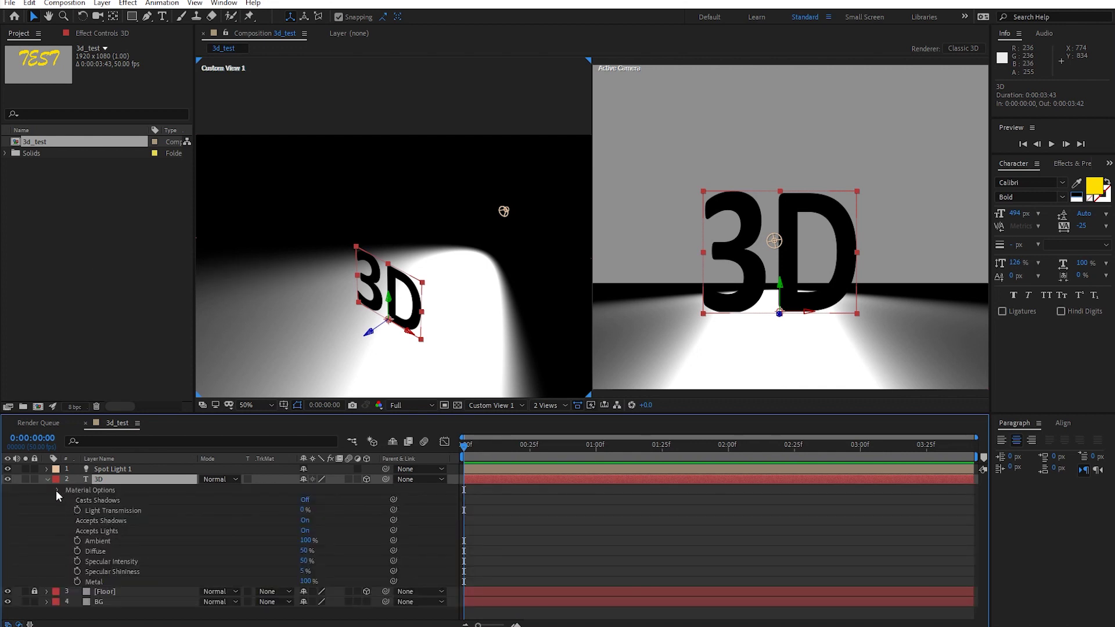
pyautogui.click(57, 490)
pyautogui.click(47, 479)
pyautogui.click(47, 479)
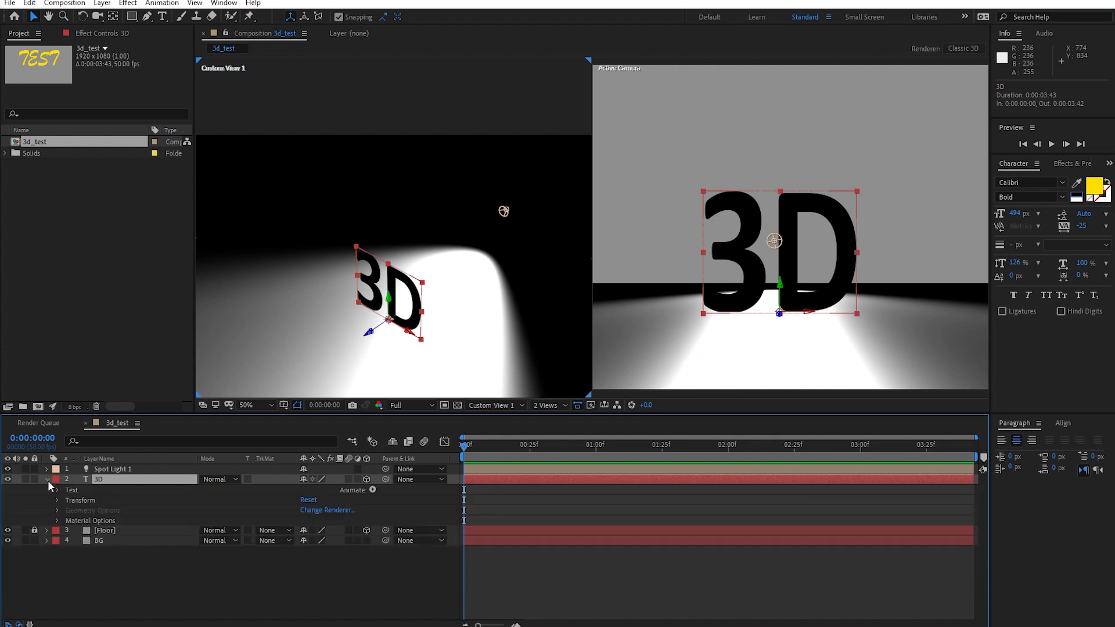
pyautogui.click(58, 520)
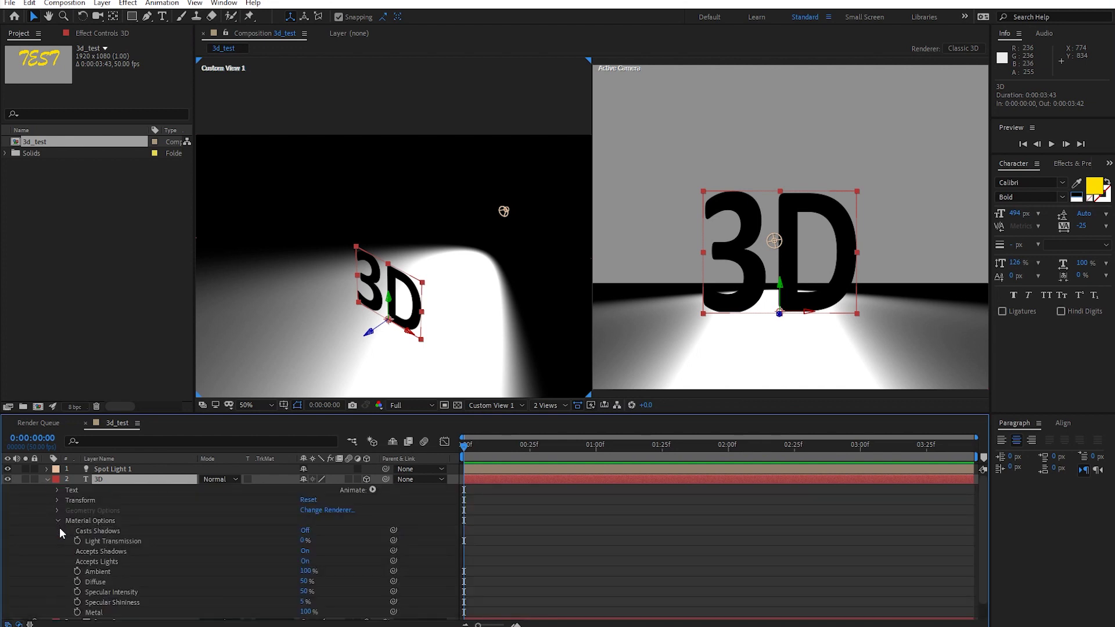
pyautogui.press('a')
pyautogui.press('a')
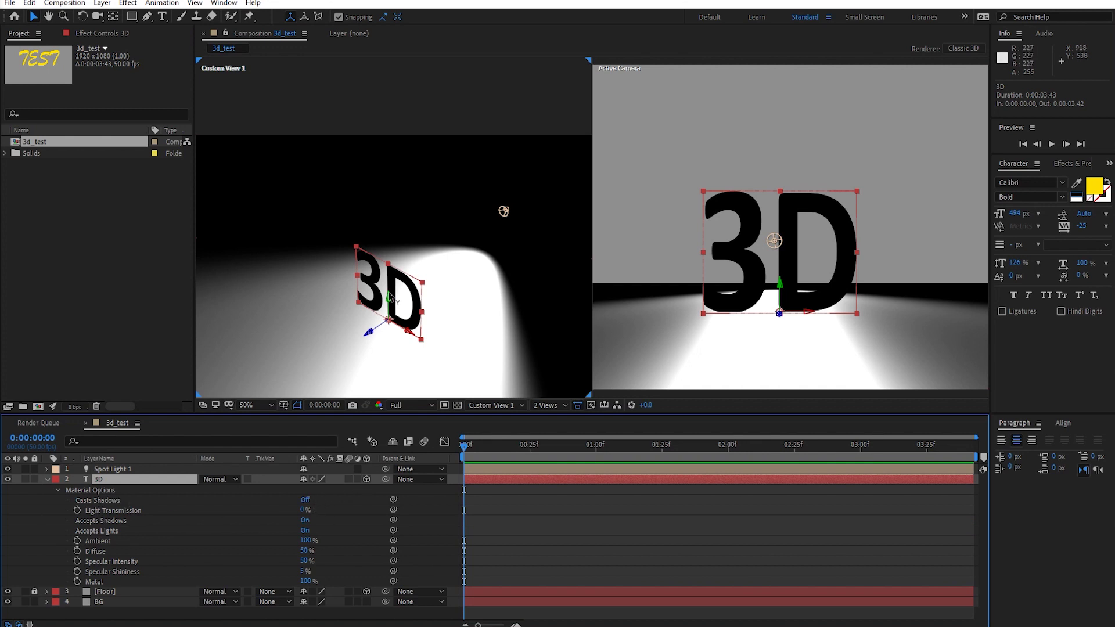
# Step: Turn on Casts Shadows for the 3D text and orbit Custom View 1 to a side angle
pyautogui.click(306, 500)
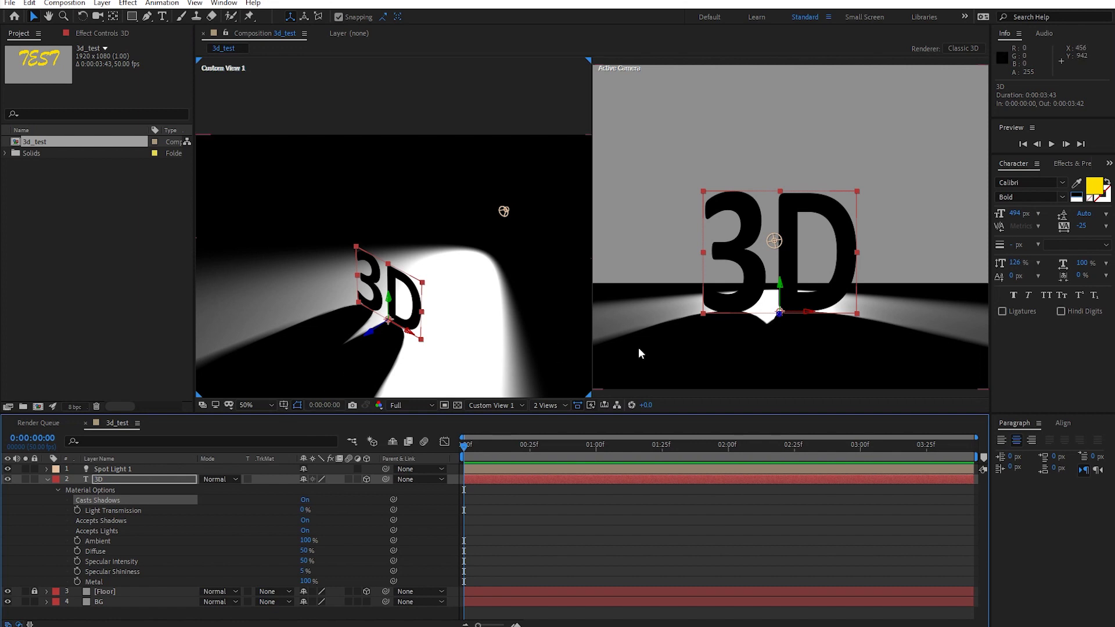
pyautogui.click(101, 17)
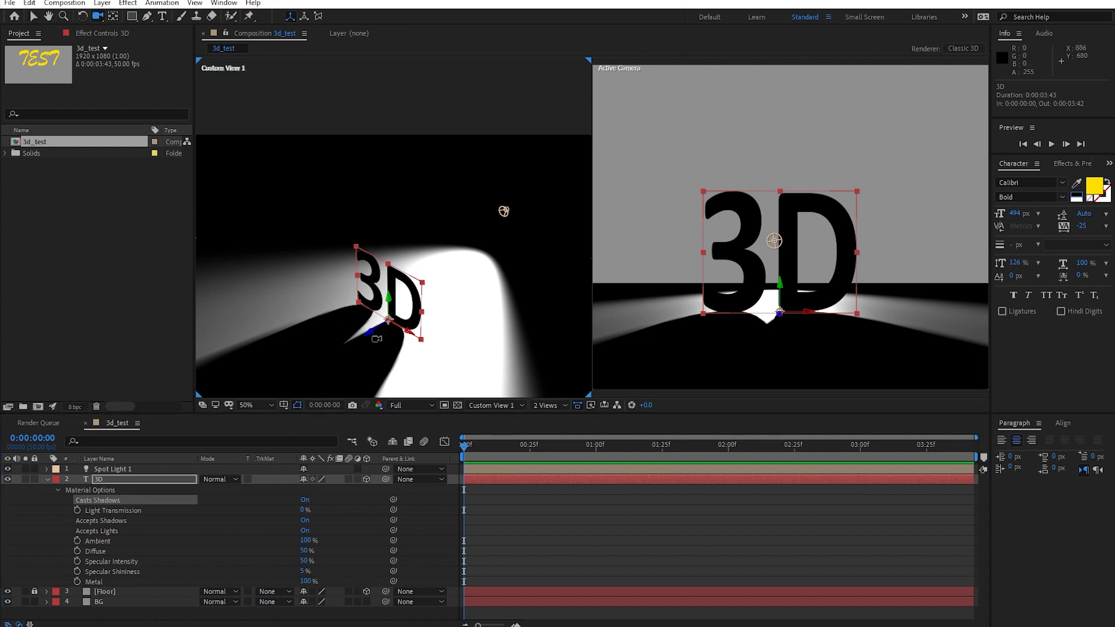
pyautogui.moveTo(372, 345); pyautogui.dragTo(319, 345)
pyautogui.moveTo(589, 279); pyautogui.dragTo(550, 222)
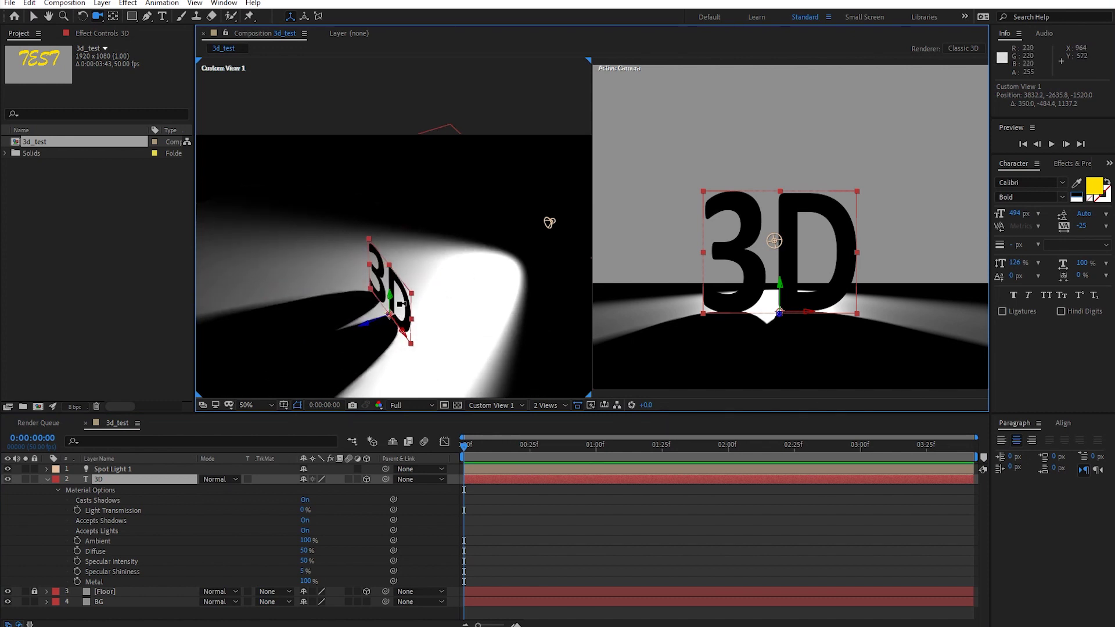
# Step: Reposition Spot Light 1 beside the text and open its Light Settings
pyautogui.press('v')
pyautogui.click(549, 223)
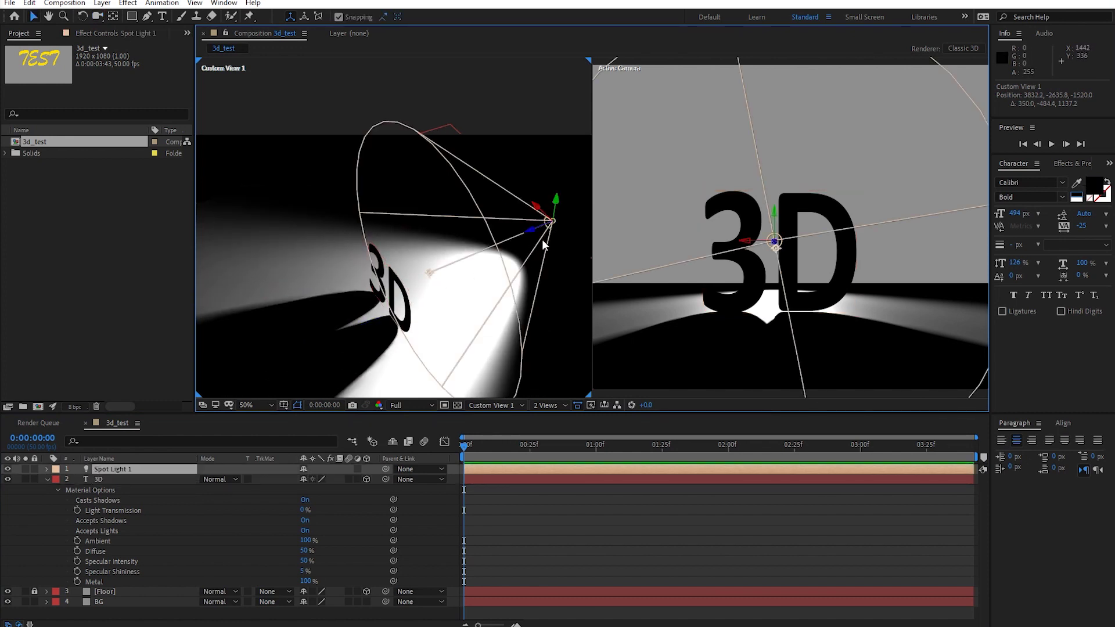
pyautogui.moveTo(546, 219)
pyautogui.mouseDown()
pyautogui.moveTo(415, 105)
pyautogui.moveTo(467, 240)
pyautogui.moveTo(463, 221)
pyautogui.mouseUp()
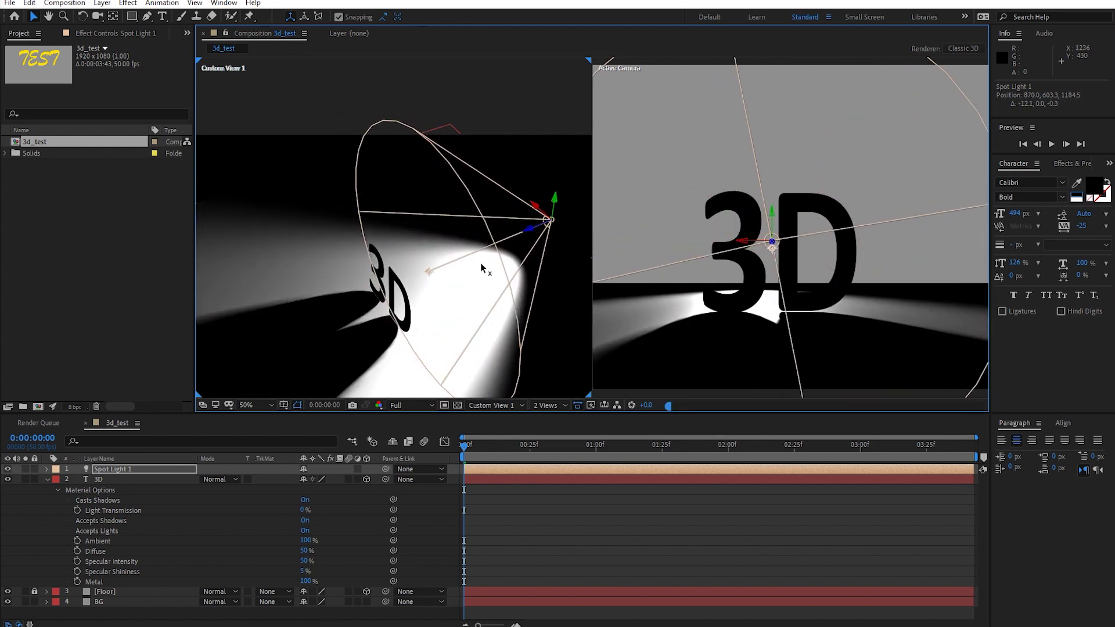
pyautogui.moveTo(464, 224); pyautogui.dragTo(535, 252)
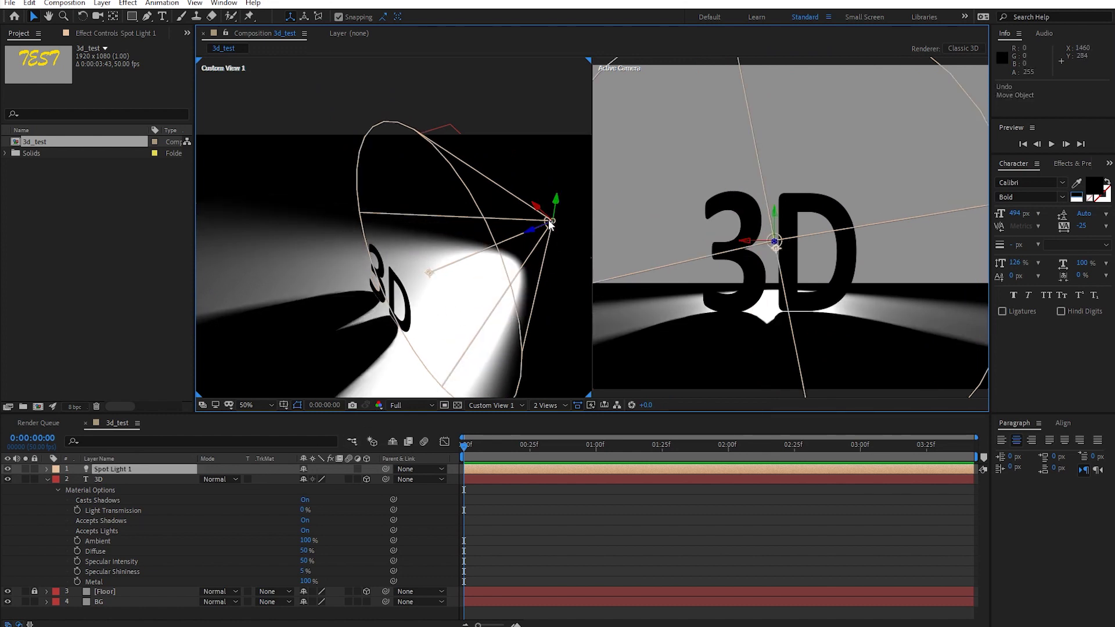
pyautogui.doubleClick(139, 472)
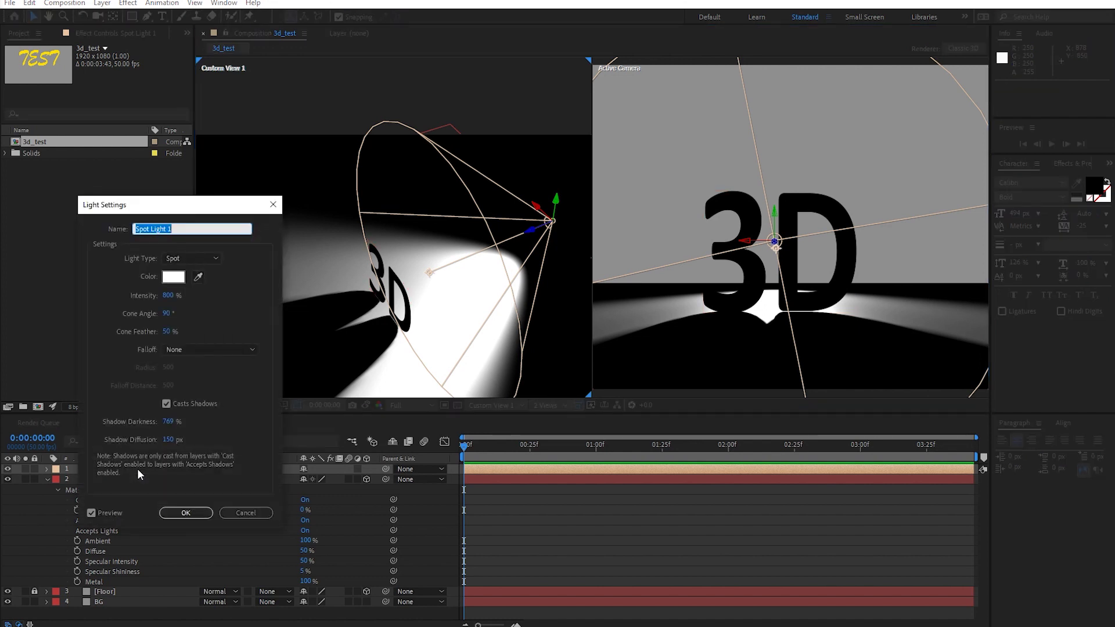
# Step: Try red and green light colours, settle on white, and keep Casts Shadows on
pyautogui.moveTo(180, 207); pyautogui.dragTo(819, 193)
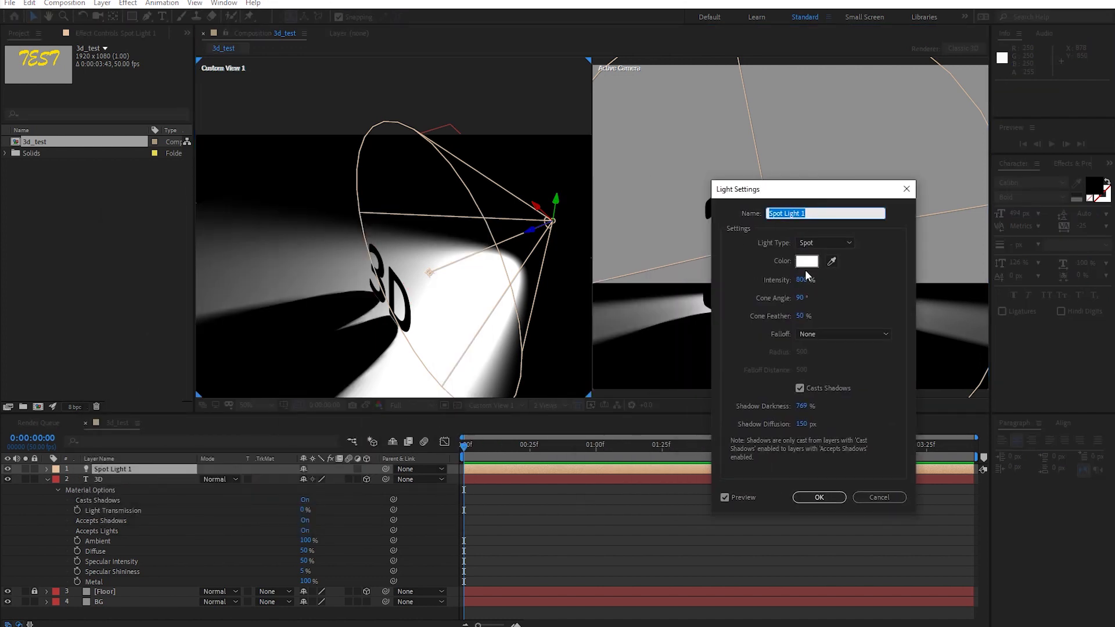
pyautogui.click(807, 262)
pyautogui.moveTo(883, 366); pyautogui.dragTo(1003, 326)
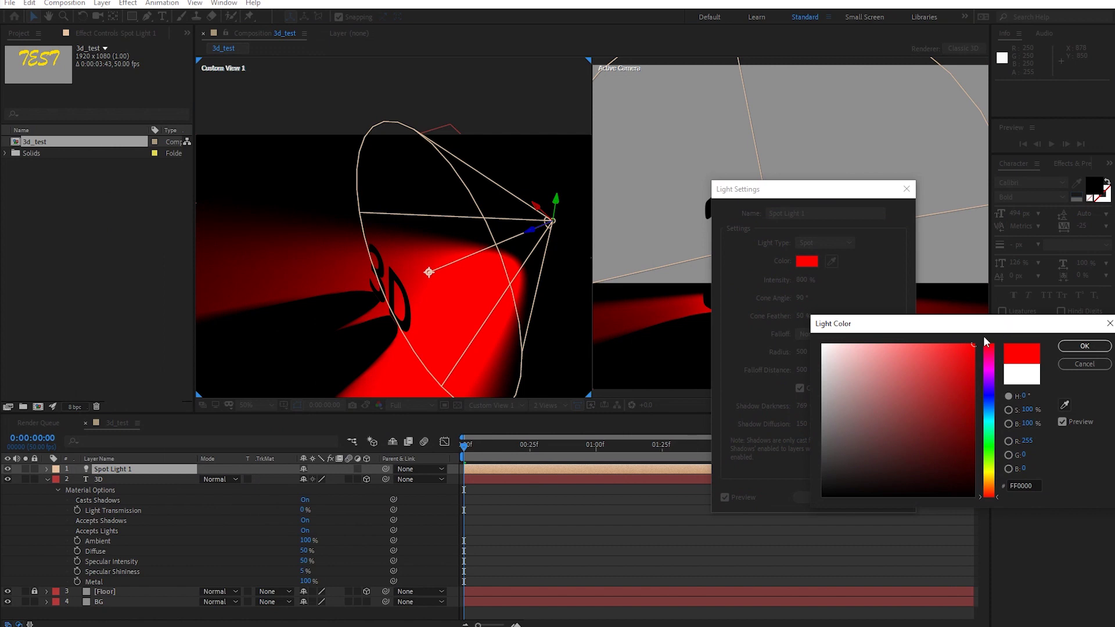
pyautogui.click(990, 455)
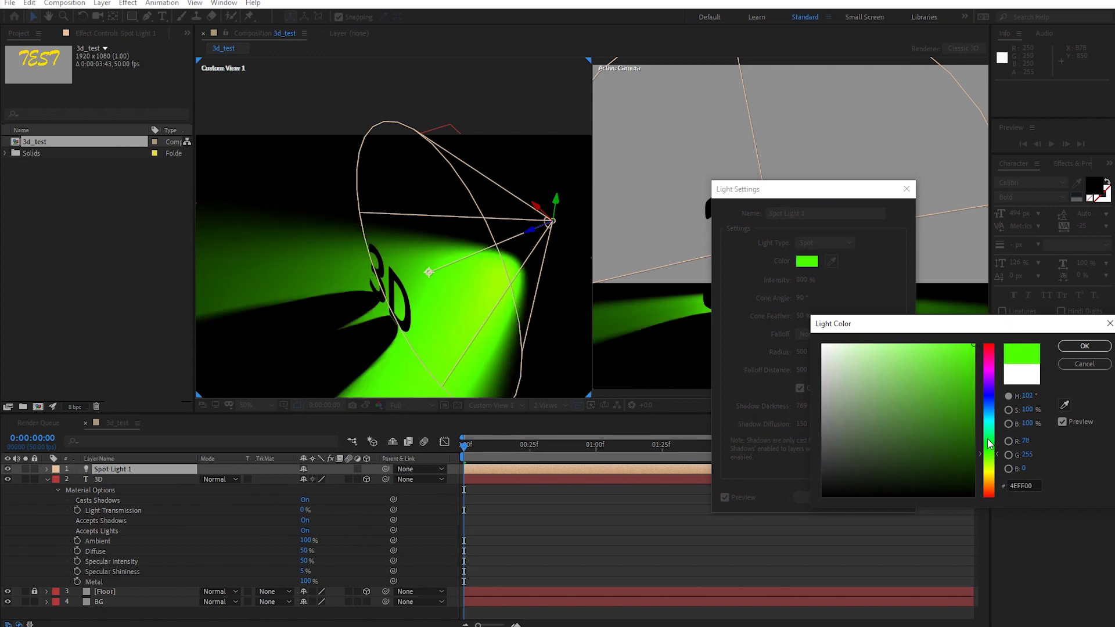
pyautogui.click(822, 344)
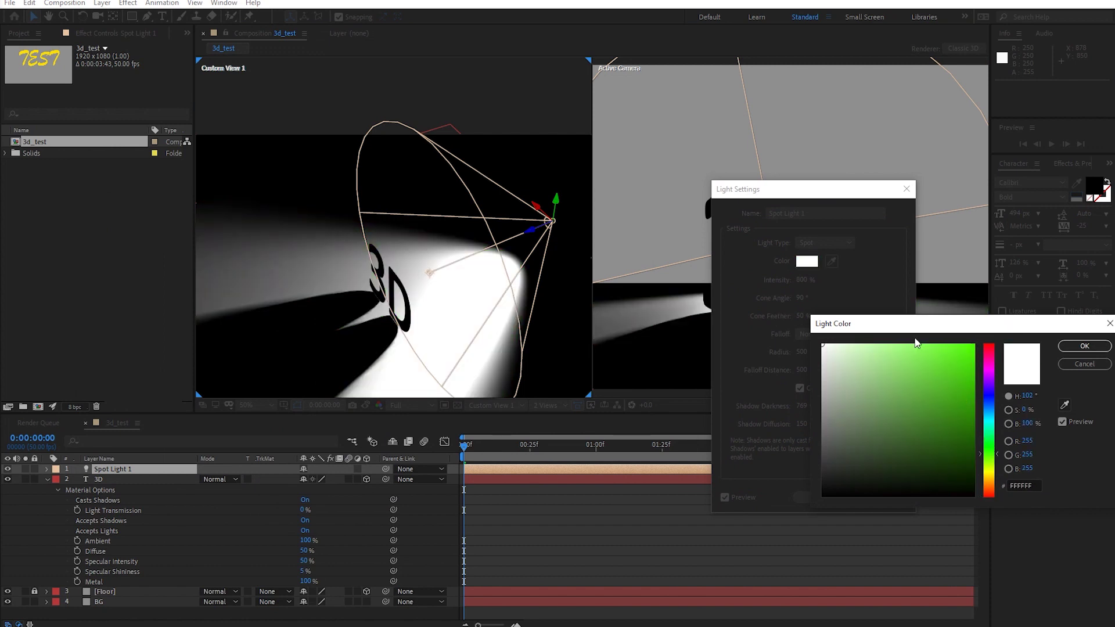
pyautogui.click(1082, 345)
pyautogui.click(800, 388)
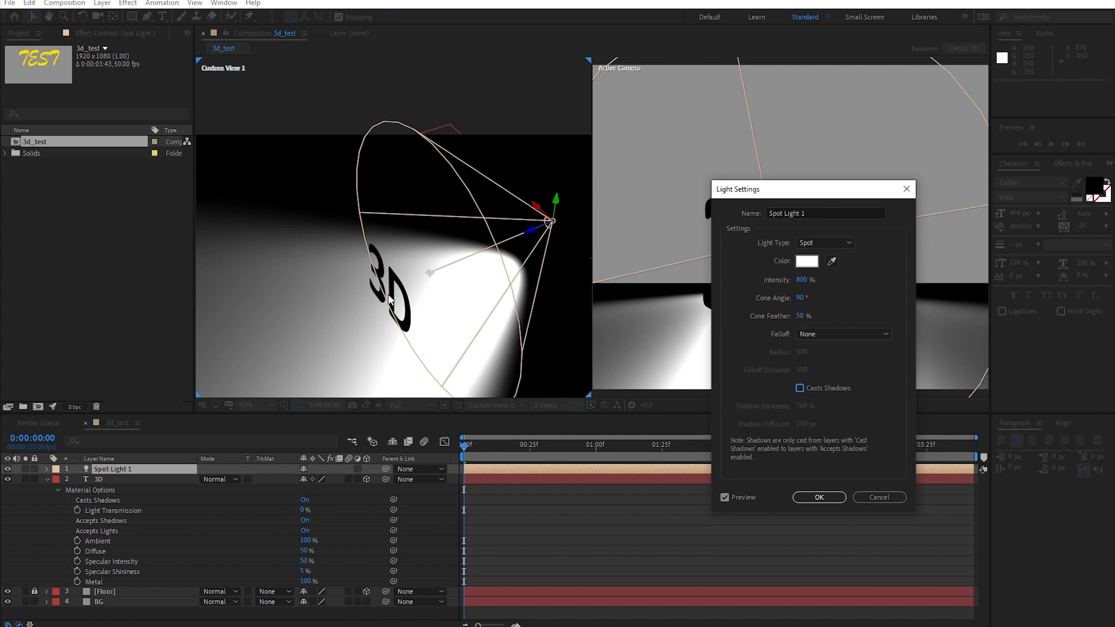
pyautogui.click(800, 388)
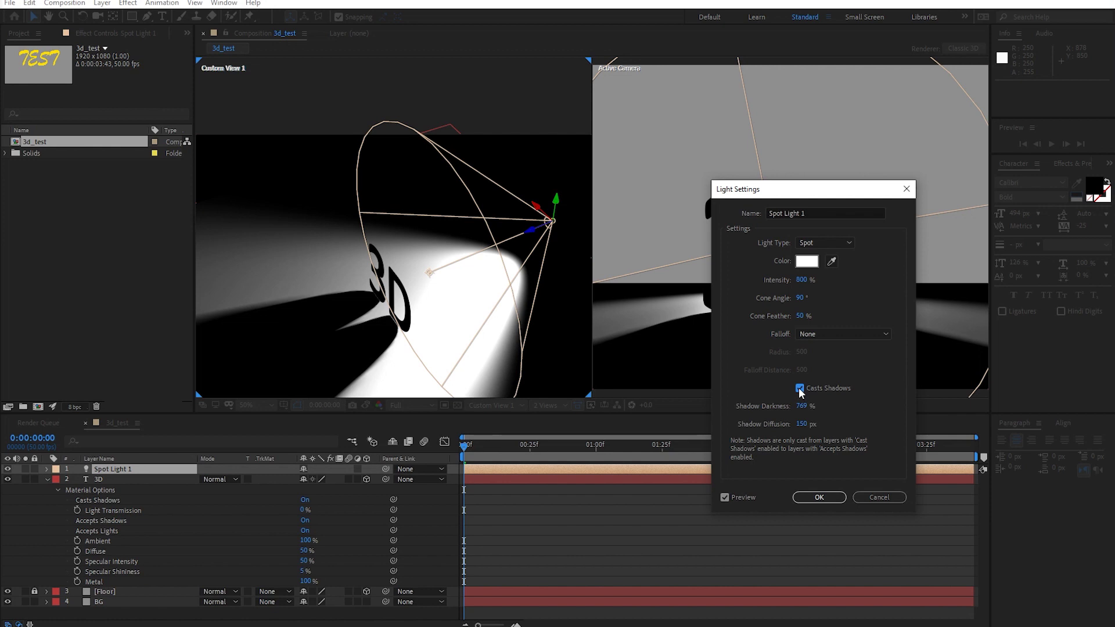
# Step: Set the spot light's Falloff to Inverse Square Clamped and confirm the dialog
pyautogui.click(859, 335)
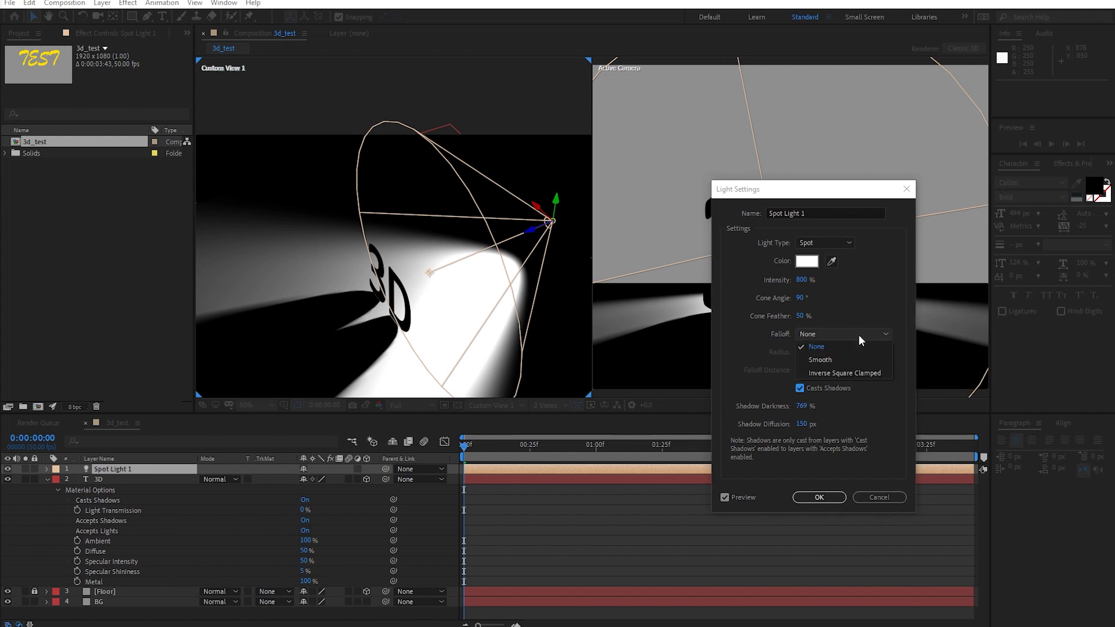
pyautogui.click(847, 363)
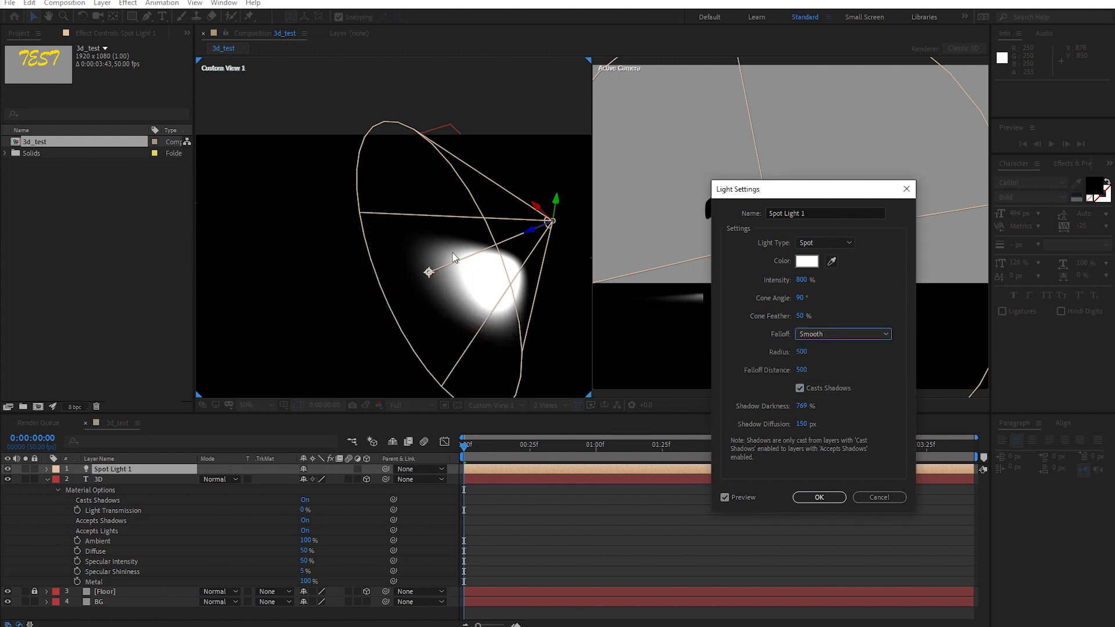
pyautogui.click(821, 334)
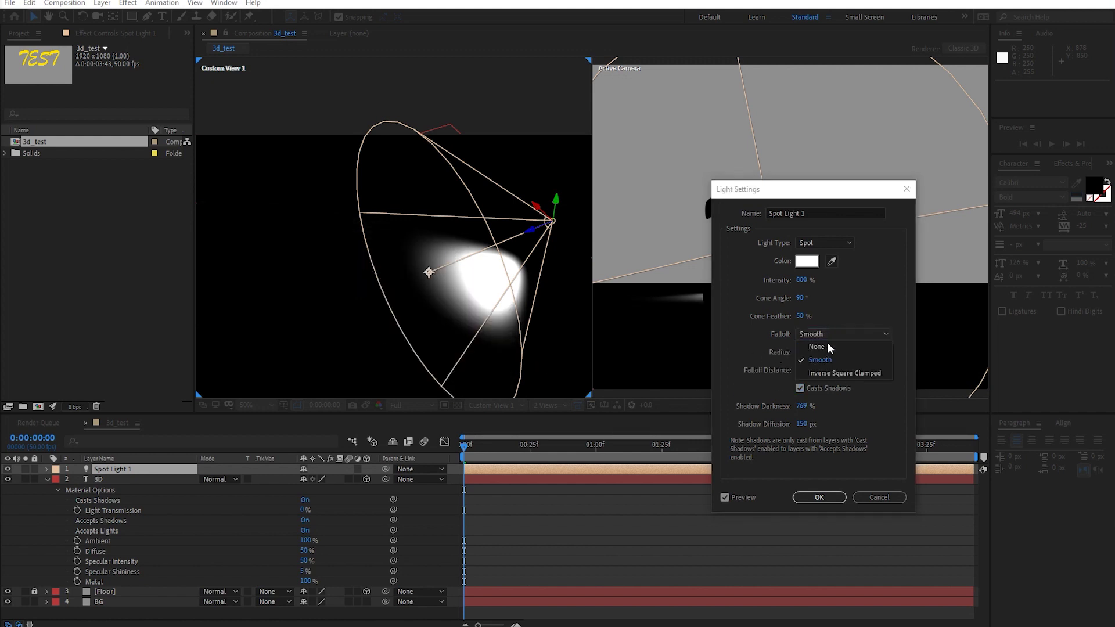
pyautogui.click(827, 375)
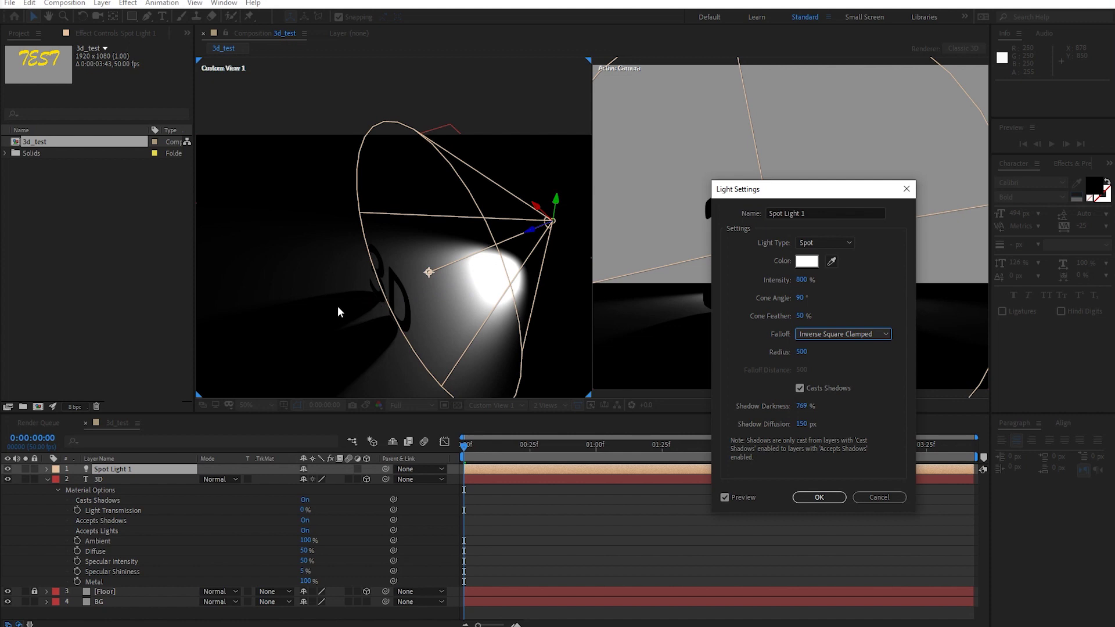
pyautogui.click(834, 337)
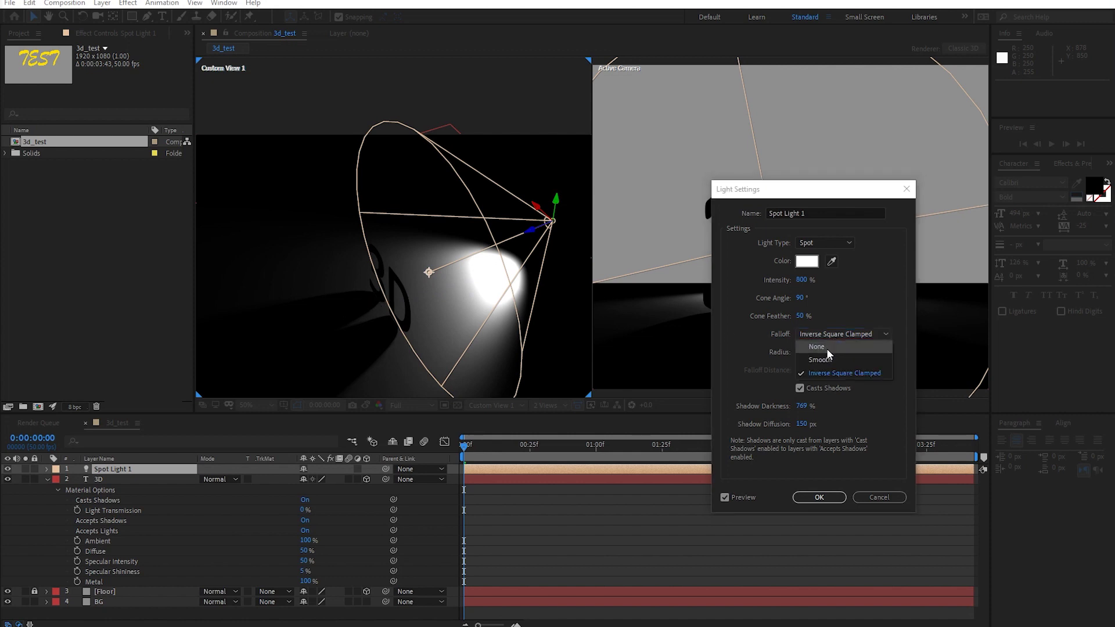
pyautogui.click(827, 349)
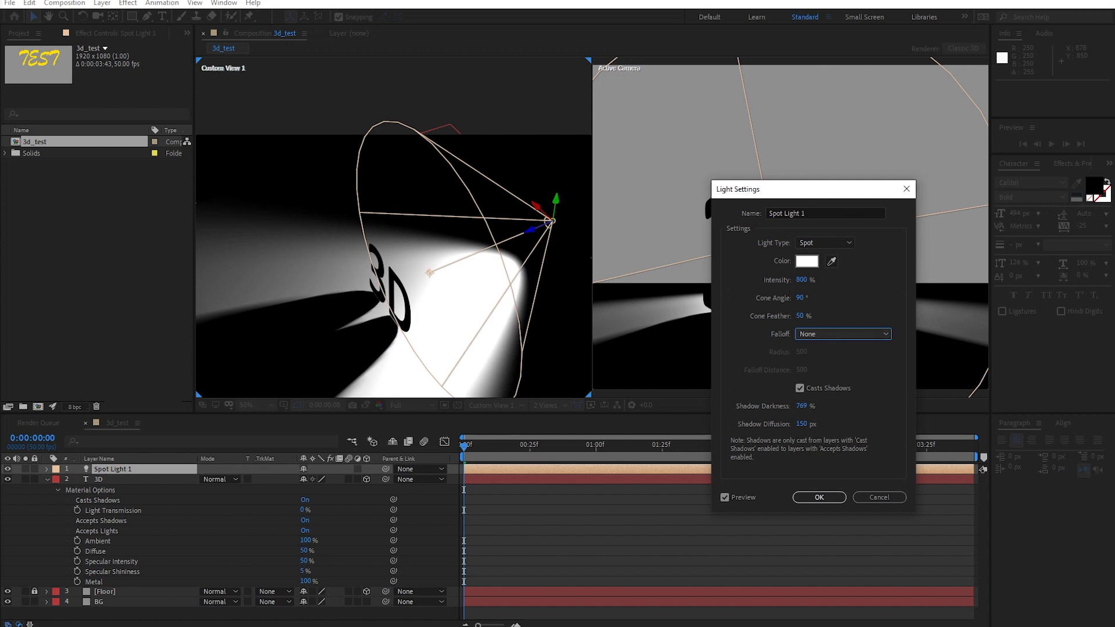
pyautogui.click(824, 337)
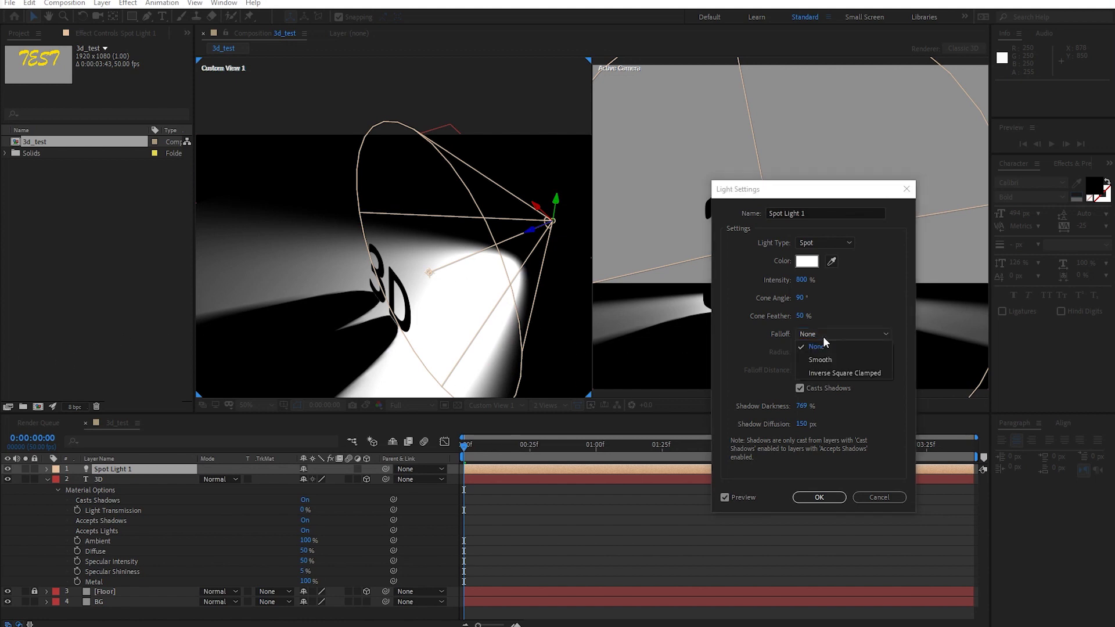
pyautogui.click(825, 372)
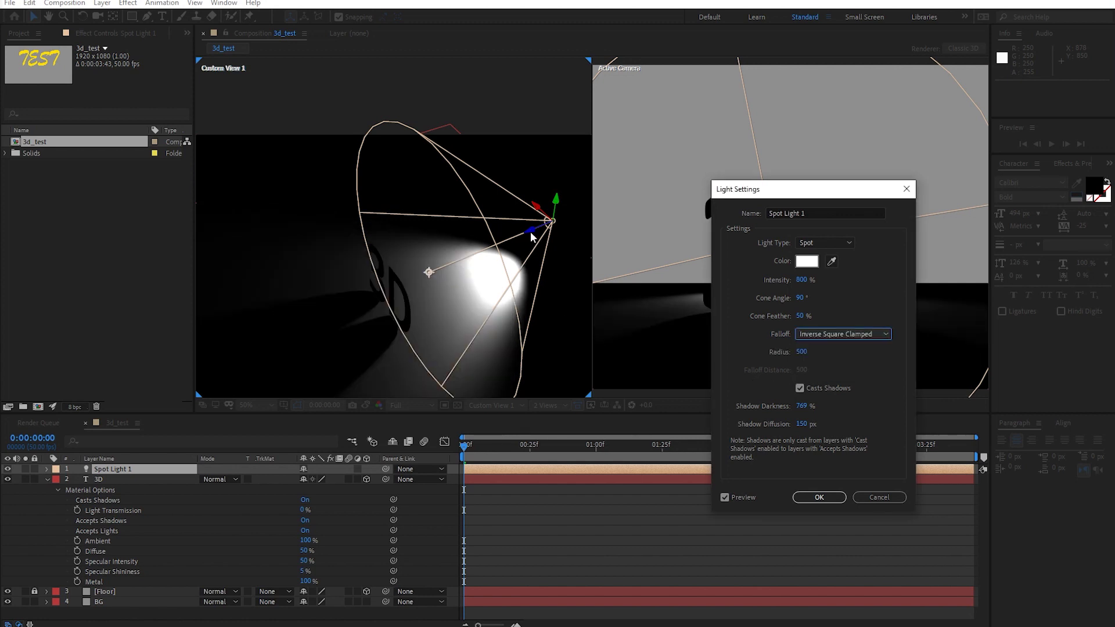
pyautogui.click(821, 498)
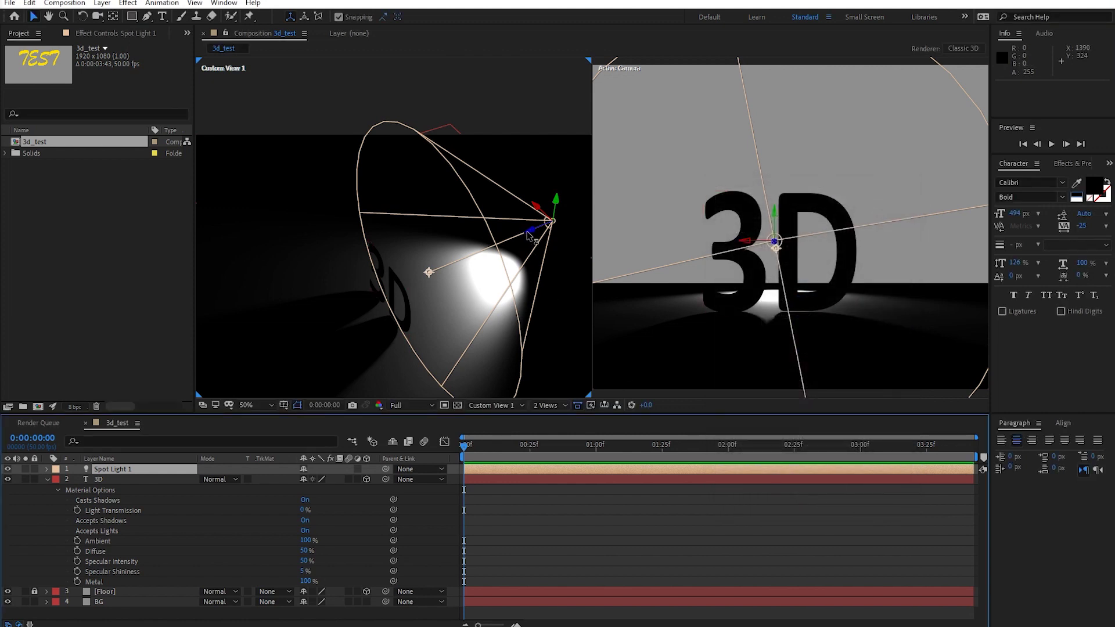
# Step: Nudge Spot Light 1 along its Z axis, then undo the Light Settings change
pyautogui.moveTo(526, 233); pyautogui.dragTo(474, 260)
pyautogui.moveTo(464, 261)
pyautogui.mouseDown()
pyautogui.moveTo(442, 263)
pyautogui.moveTo(467, 258)
pyautogui.mouseUp()
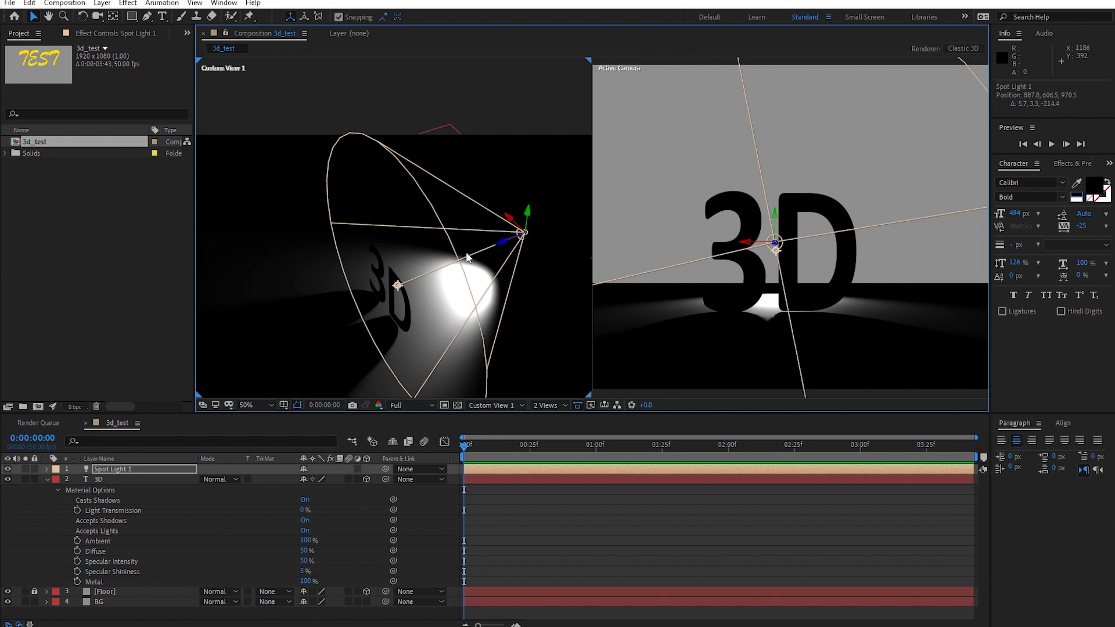
pyautogui.hotkey('ctrl', 'z')
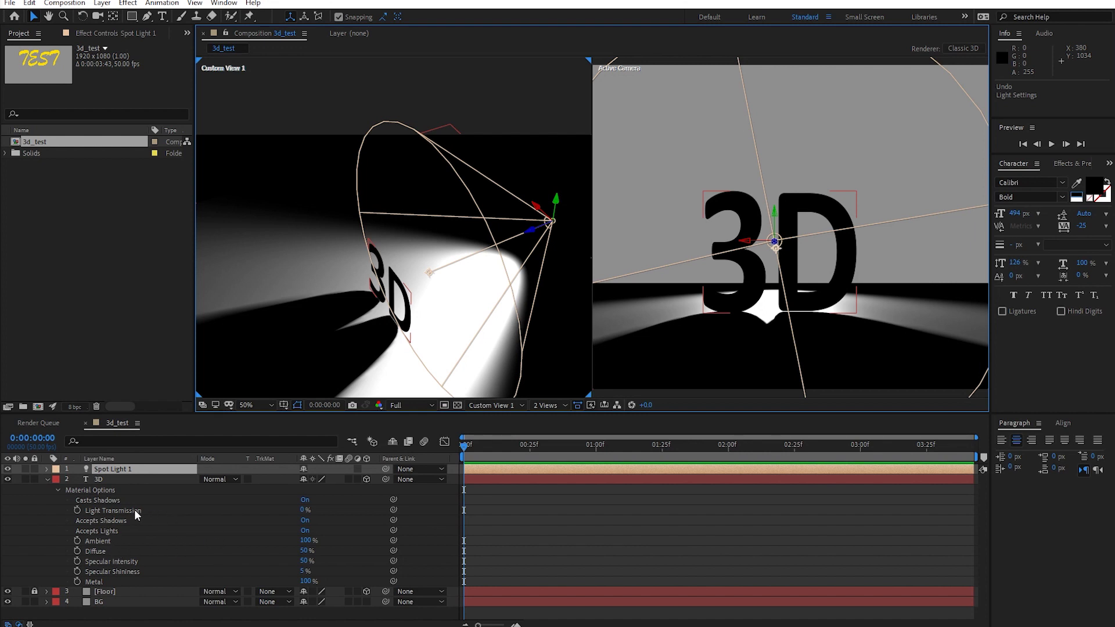
# Step: Try the text's Light Transmission at 100% and 30%, then settle it around 94% to tint the floor
pyautogui.moveTo(303, 510); pyautogui.dragTo(317, 510)
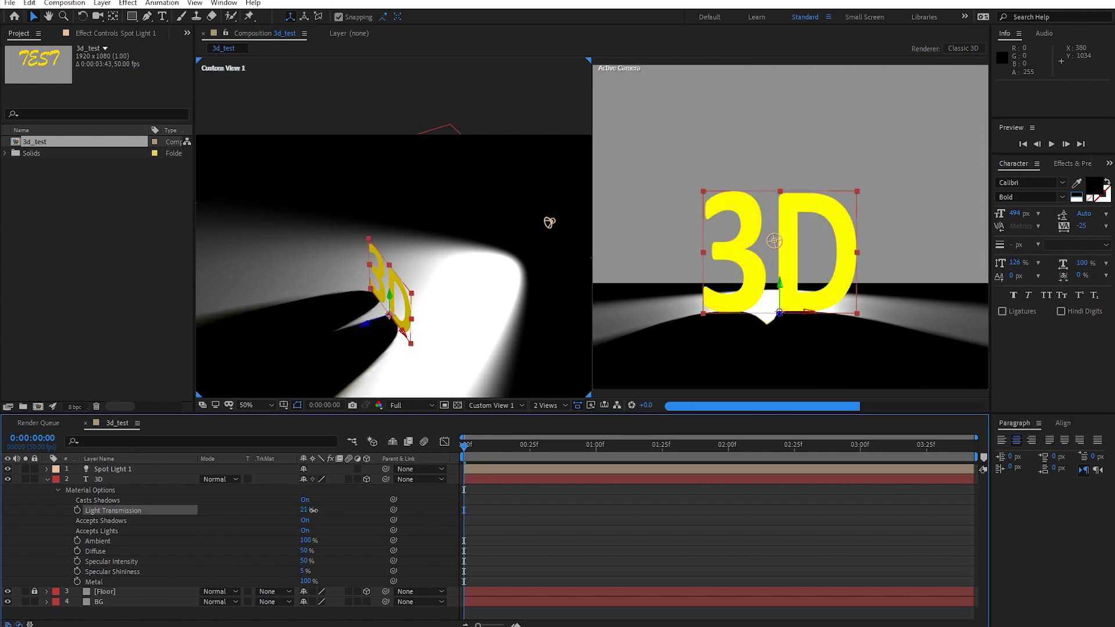
pyautogui.click(387, 311)
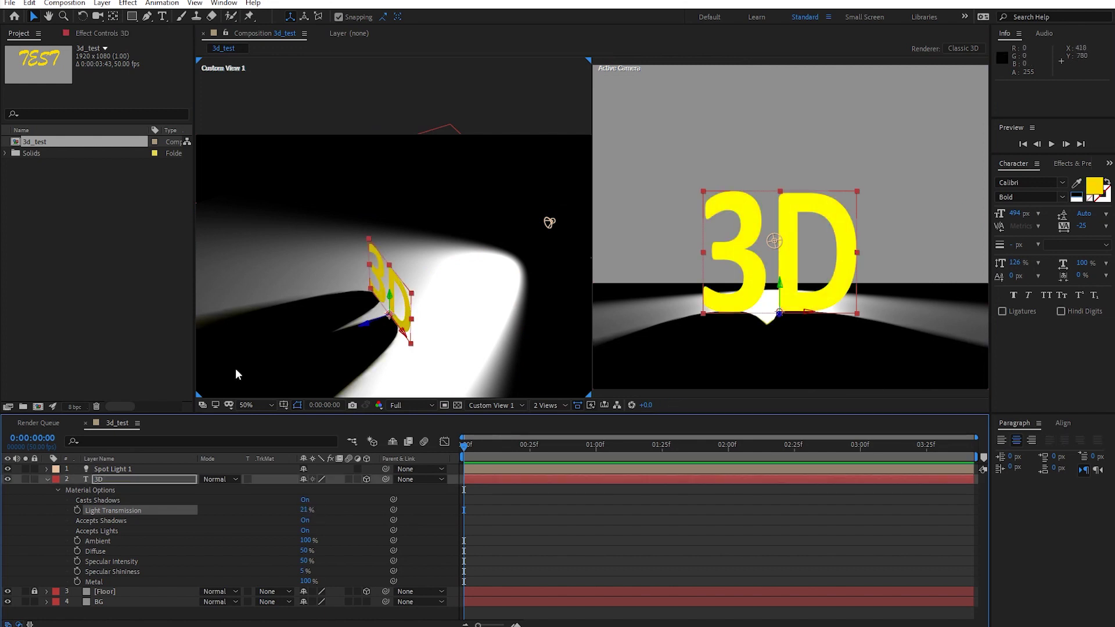
pyautogui.moveTo(304, 509); pyautogui.dragTo(374, 510)
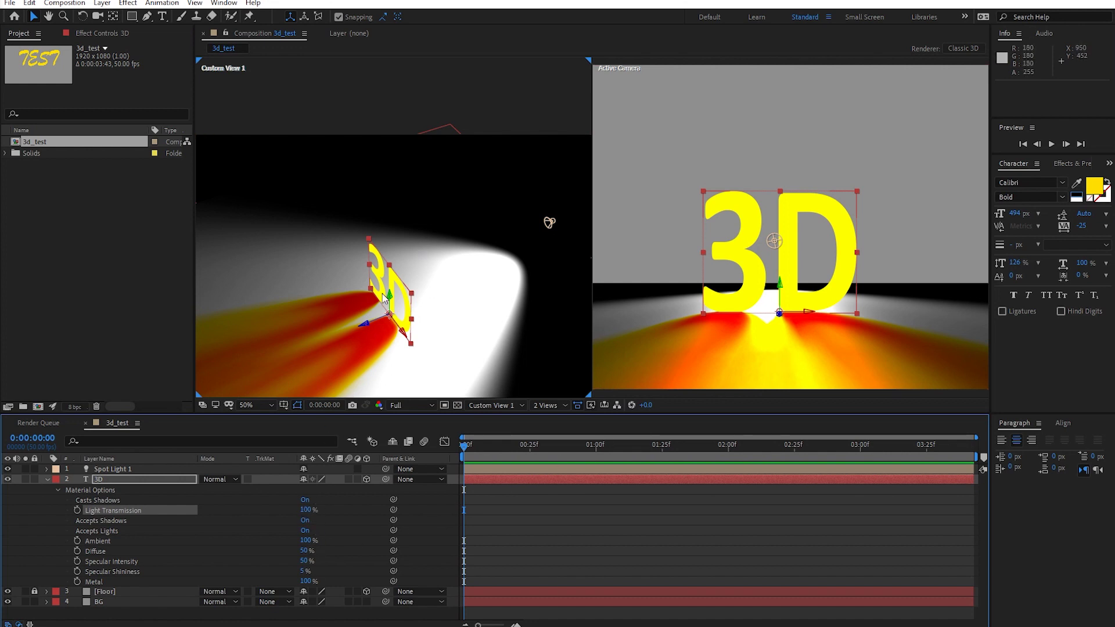
pyautogui.click(307, 509)
pyautogui.write('30')
pyautogui.press('Return')
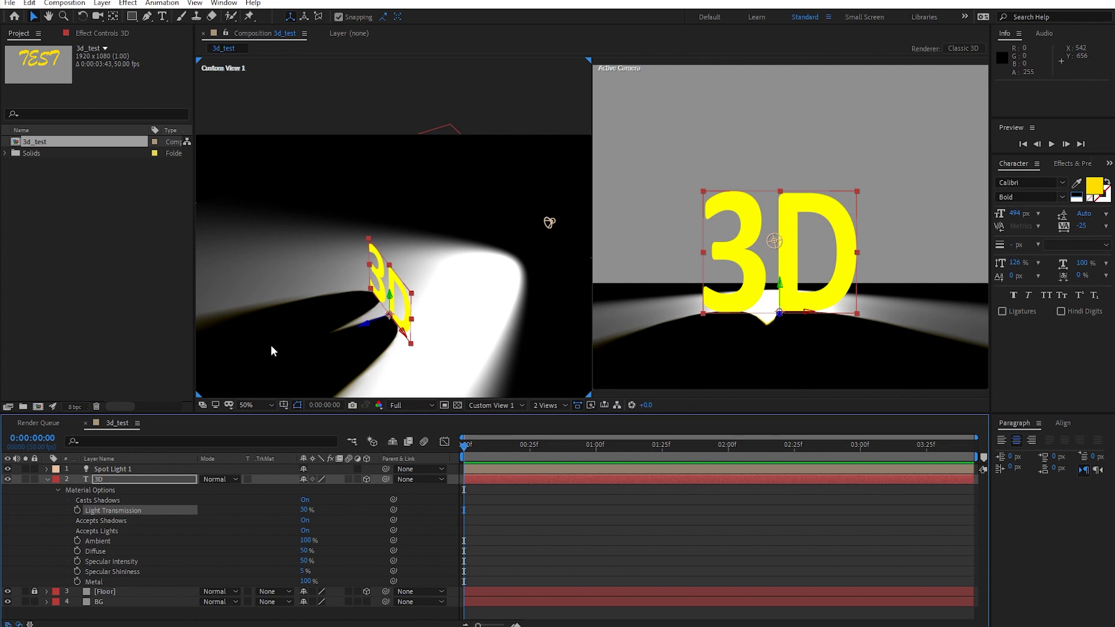
pyautogui.moveTo(303, 511); pyautogui.dragTo(344, 509)
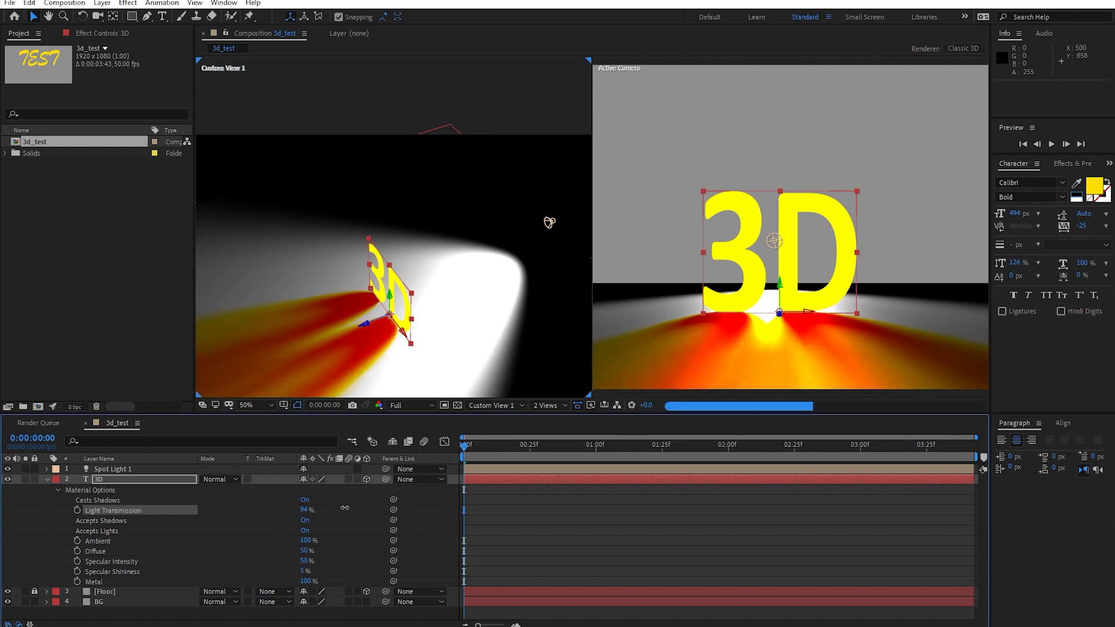
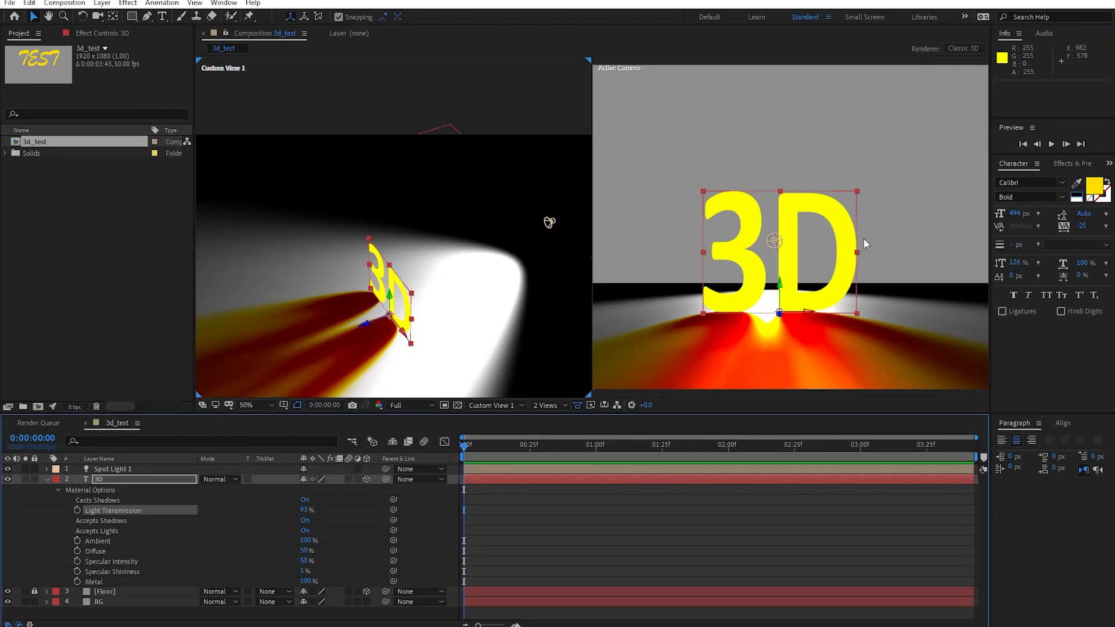
# Step: Lower the 3D text's Light Transmission to 15% so it casts dark shadows
pyautogui.click(307, 509)
pyautogui.write('0')
pyautogui.press('Return')
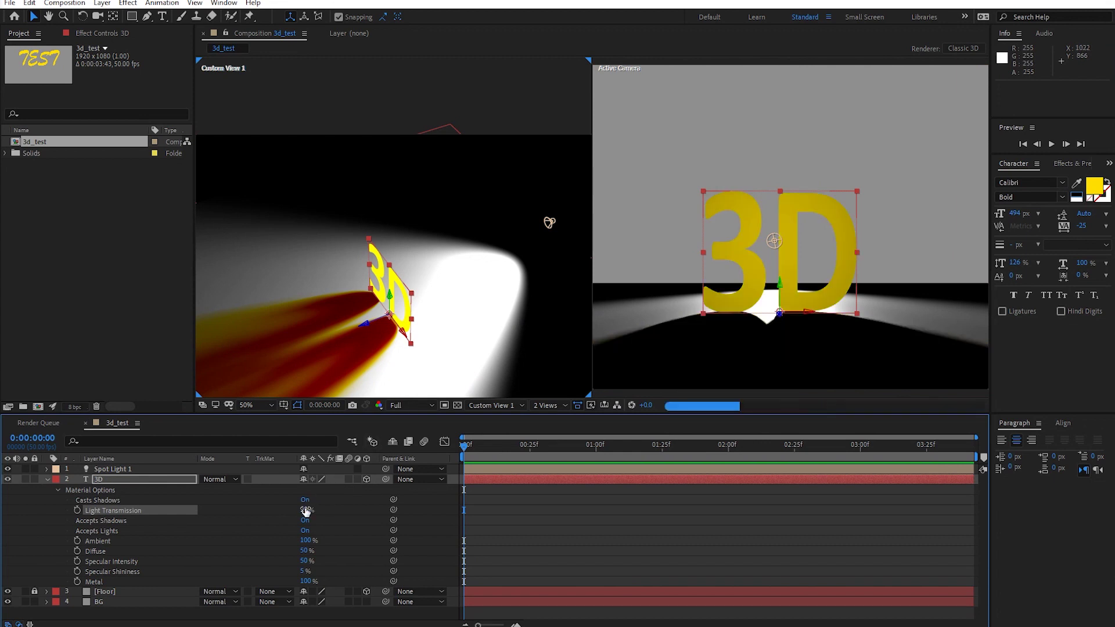
pyautogui.click(306, 510)
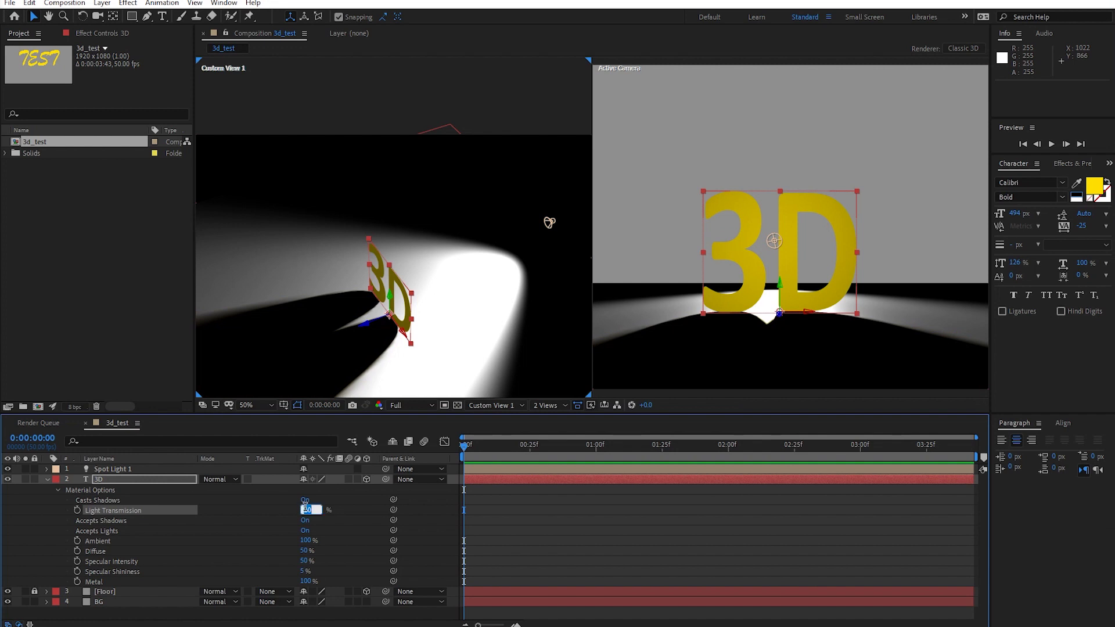
pyautogui.write('1540')
pyautogui.press('Return')
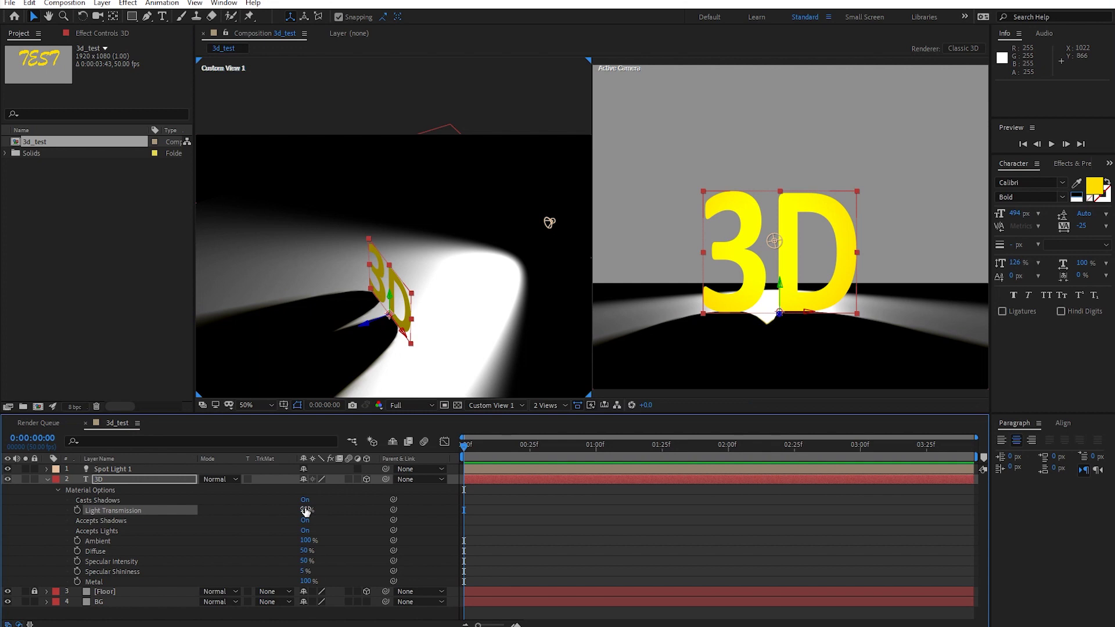
pyautogui.doubleClick(100, 469)
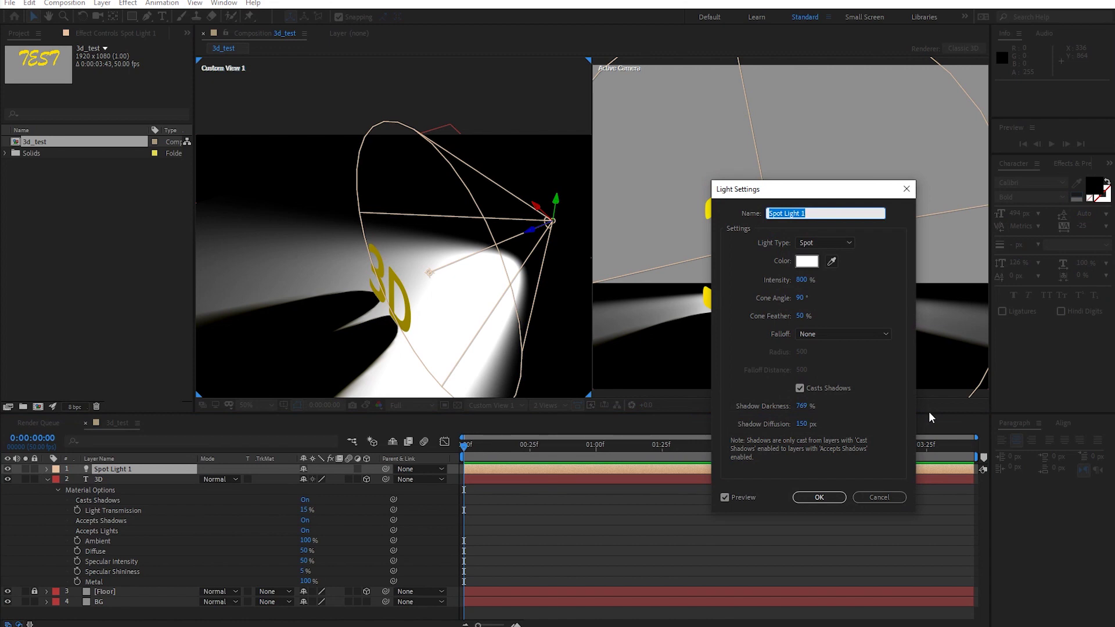
# Step: Set Spot Light 1's Shadow Diffusion to 0 px for hard-edged text shadows
pyautogui.click(802, 424)
pyautogui.write('0')
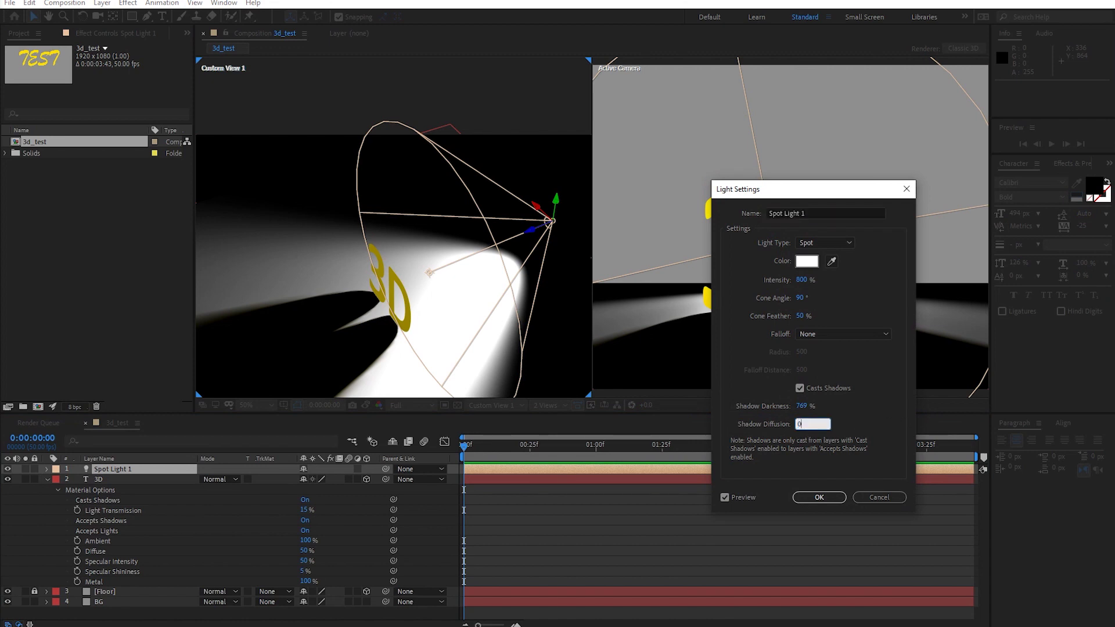
pyautogui.press('Return')
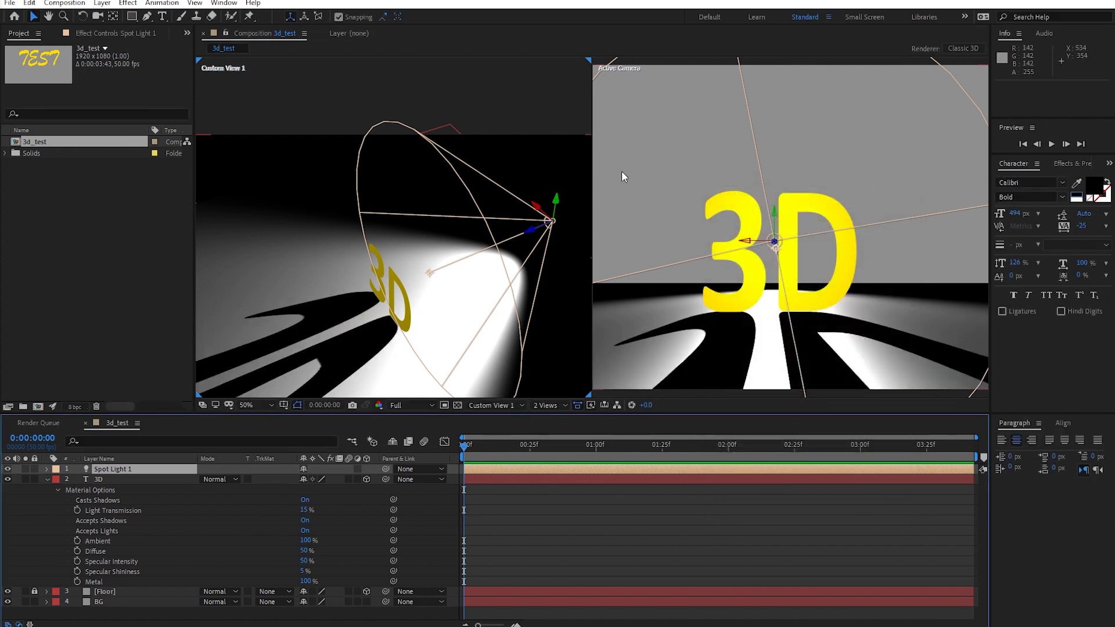
pyautogui.click(103, 21)
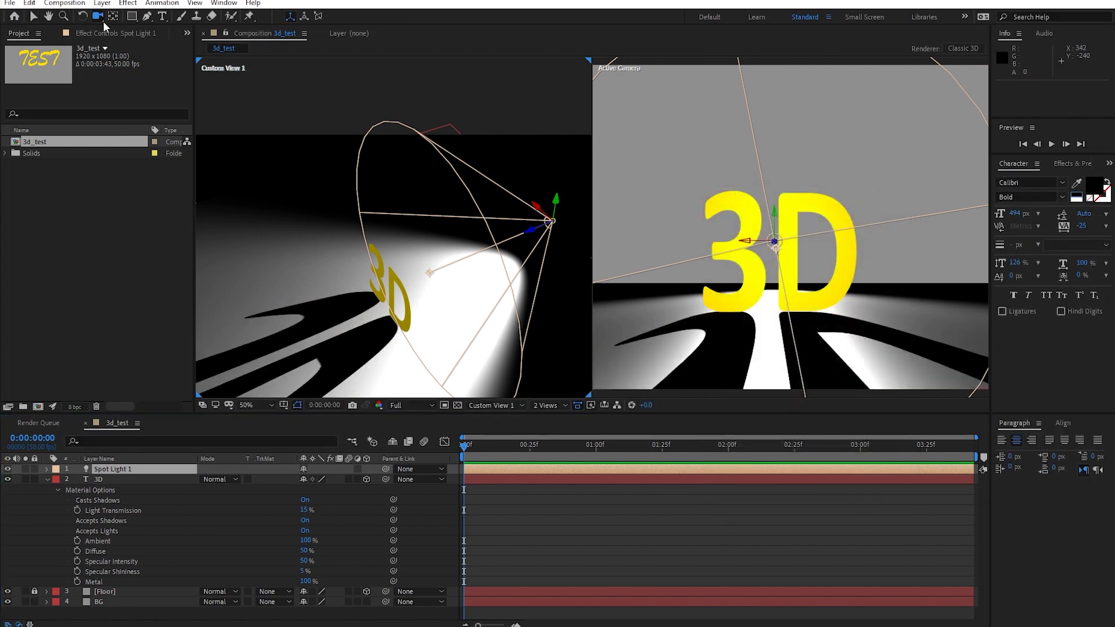
# Step: Dolly and pan the Custom View 1 camera toward the spot light and 3D text
pyautogui.moveTo(101, 16)
pyautogui.mouseDown()
pyautogui.moveTo(165, 55)
pyautogui.moveTo(155, 51)
pyautogui.mouseUp()
pyautogui.moveTo(376, 224)
pyautogui.mouseDown()
pyautogui.moveTo(395, 235)
pyautogui.moveTo(379, 256)
pyautogui.mouseUp()
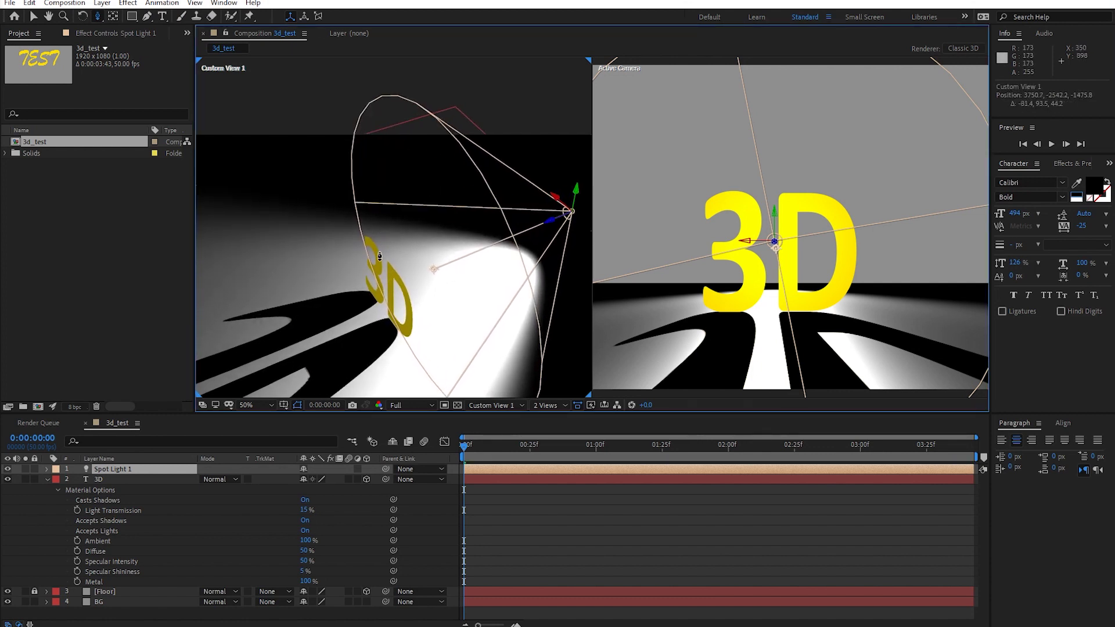
pyautogui.moveTo(380, 256); pyautogui.dragTo(371, 151)
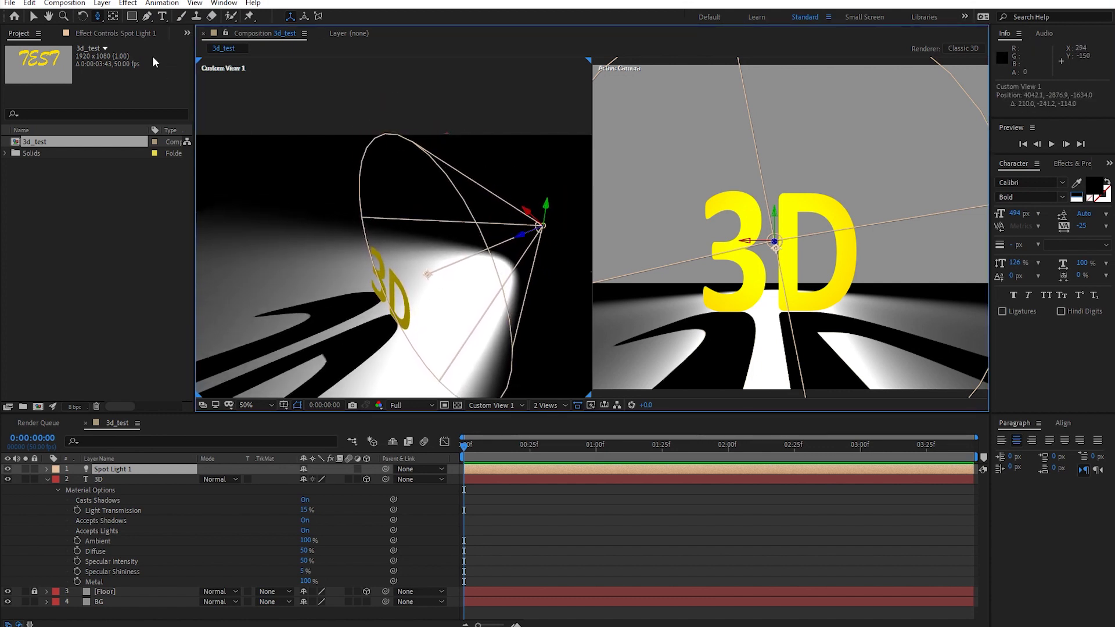
pyautogui.click(99, 15)
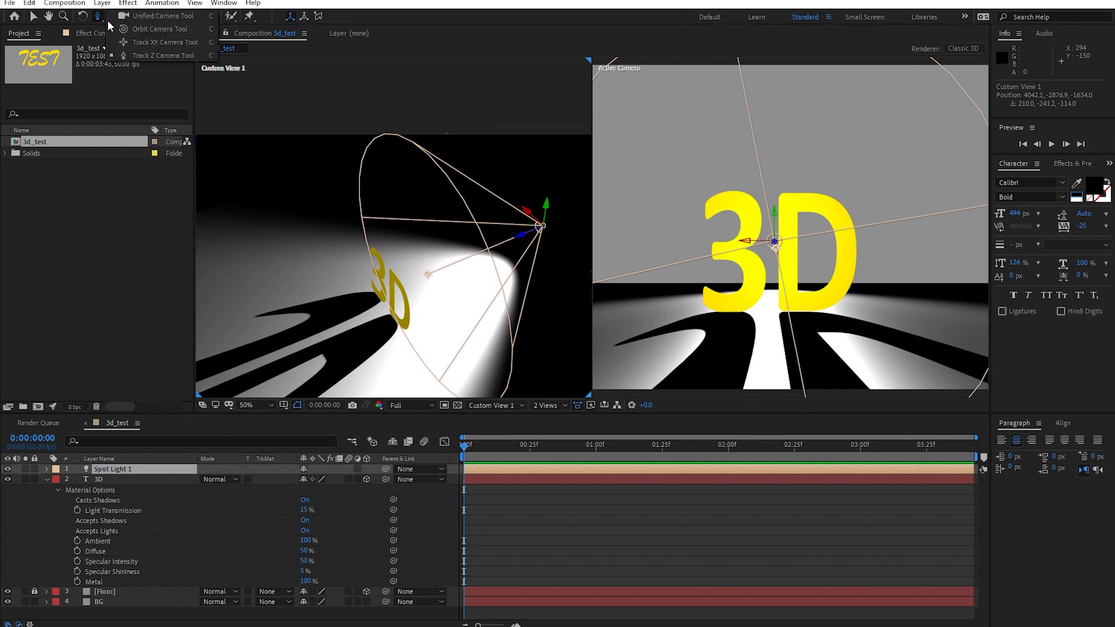
pyautogui.click(140, 42)
pyautogui.moveTo(372, 261)
pyautogui.mouseDown()
pyautogui.moveTo(338, 261)
pyautogui.moveTo(384, 258)
pyautogui.mouseUp()
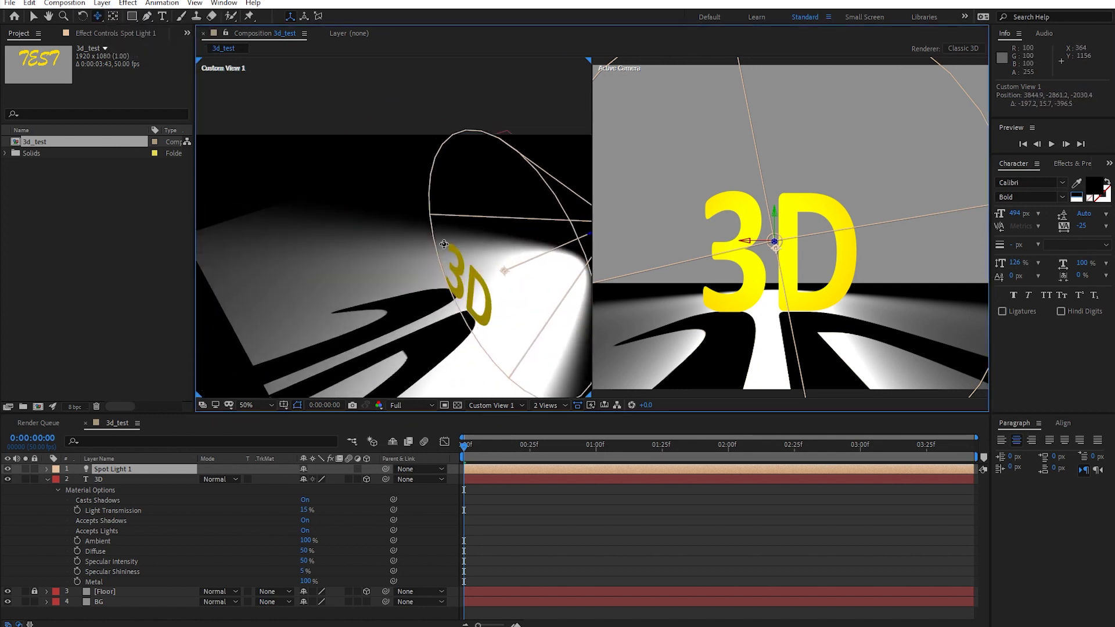
# Step: Orbit Custom View 1 around the spot light and 3D text
pyautogui.click(100, 12)
pyautogui.click(141, 29)
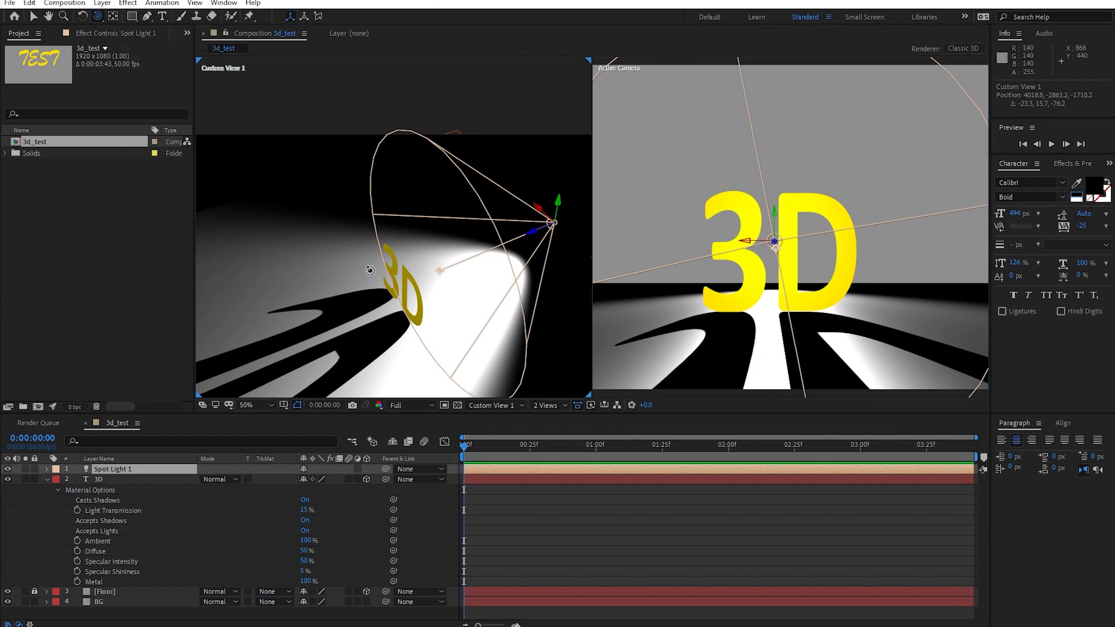
pyautogui.moveTo(370, 267); pyautogui.dragTo(366, 263)
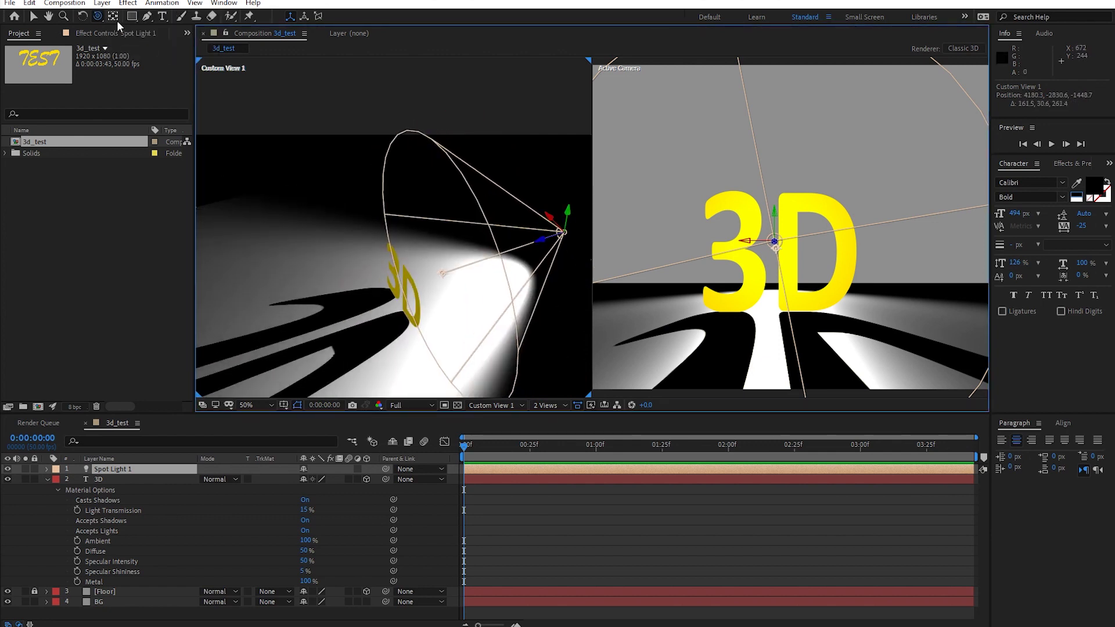
pyautogui.click(100, 15)
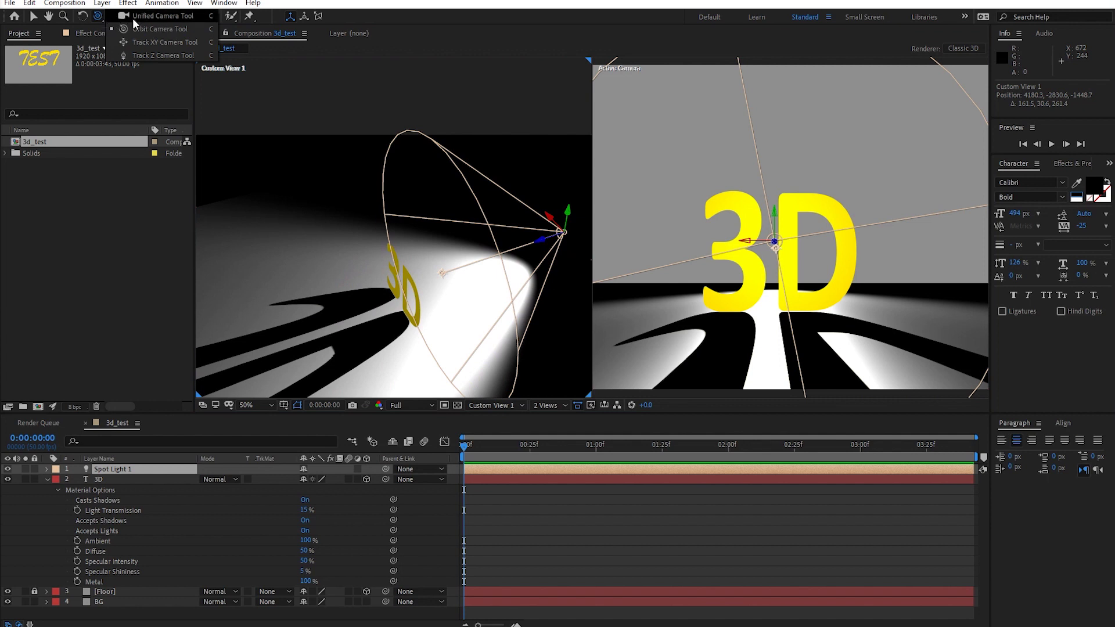
pyautogui.click(153, 16)
pyautogui.moveTo(325, 233); pyautogui.dragTo(341, 239)
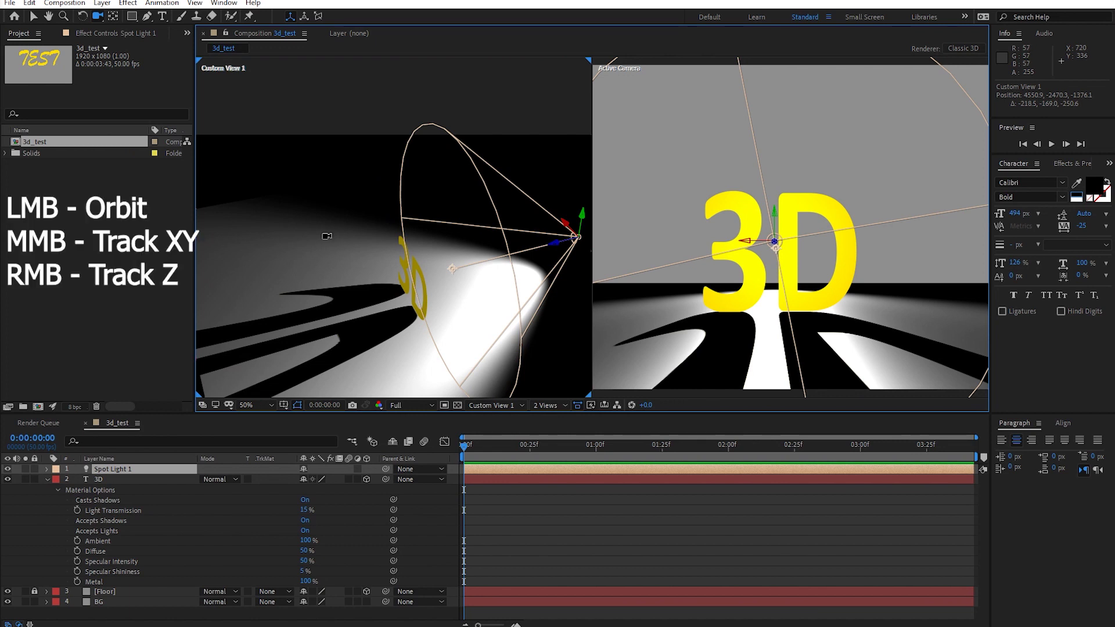
pyautogui.moveTo(326, 254)
pyautogui.mouseDown()
pyautogui.moveTo(322, 239)
pyautogui.moveTo(333, 242)
pyautogui.mouseUp()
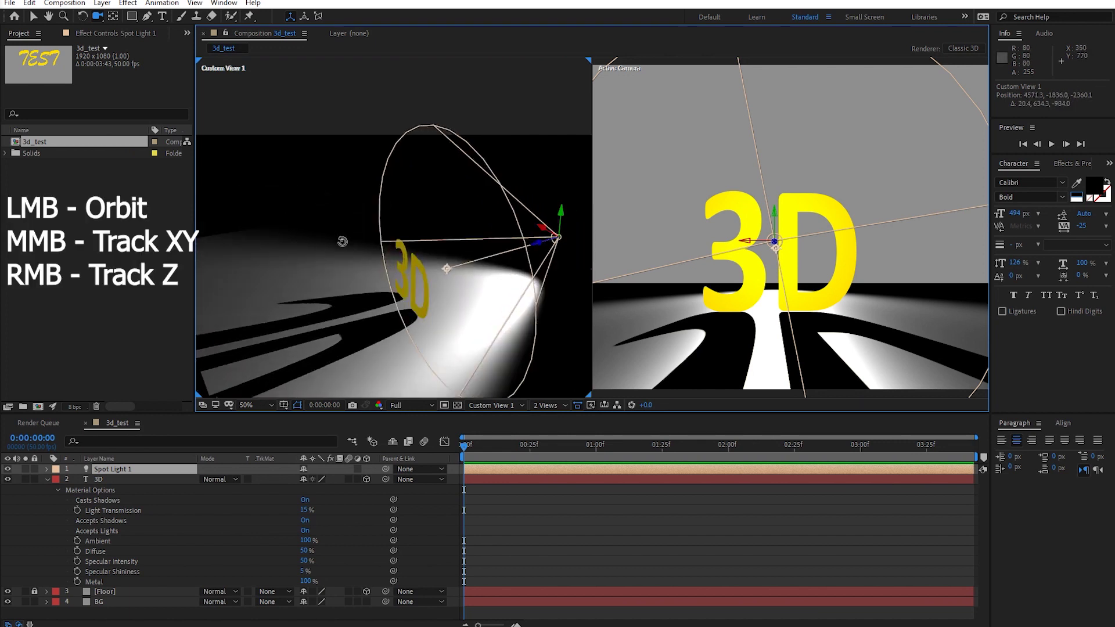
pyautogui.moveTo(333, 242)
pyautogui.mouseDown()
pyautogui.moveTo(330, 211)
pyautogui.moveTo(328, 258)
pyautogui.moveTo(354, 263)
pyautogui.mouseUp()
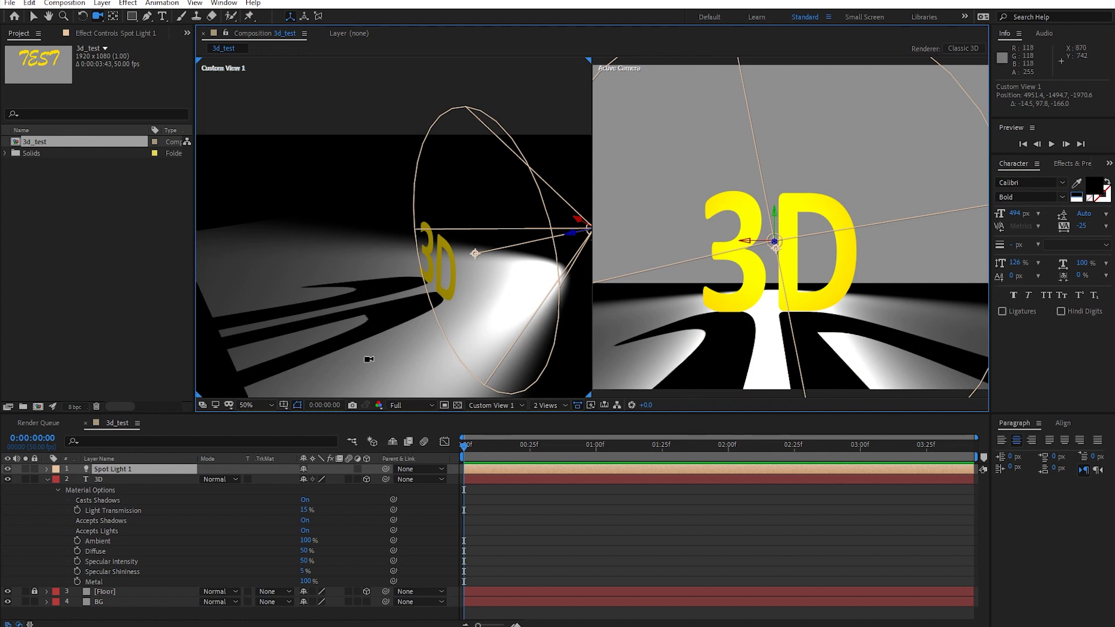
# Step: Move Spot Light 1 back along its depth axis and raise it higher
pyautogui.moveTo(358, 361)
pyautogui.mouseDown()
pyautogui.moveTo(340, 367)
pyautogui.moveTo(315, 310)
pyautogui.mouseUp()
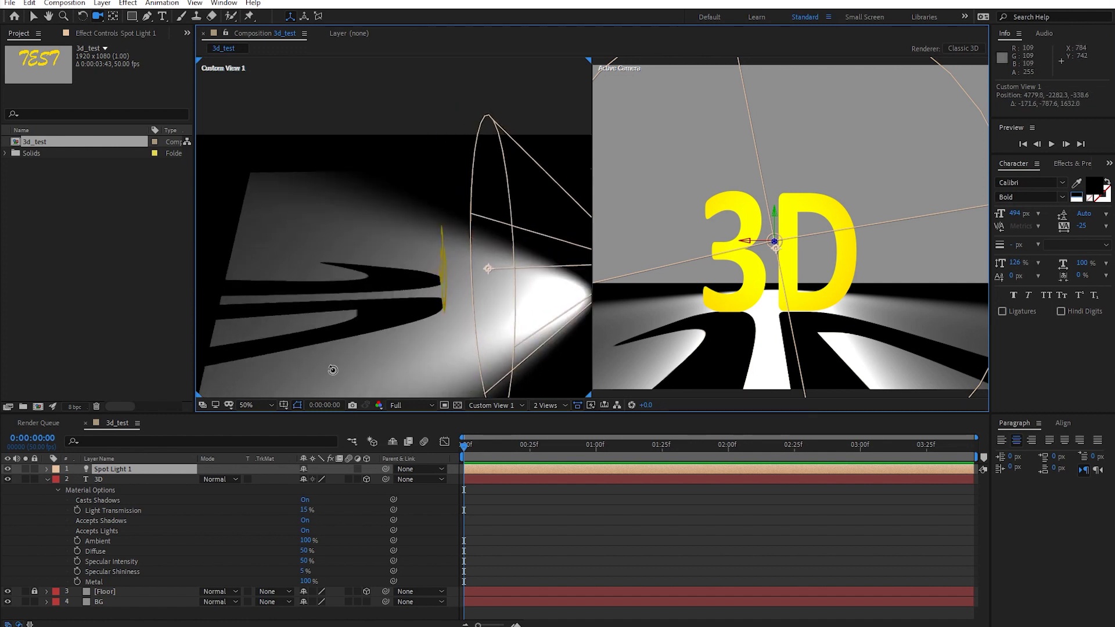
pyautogui.press(',')
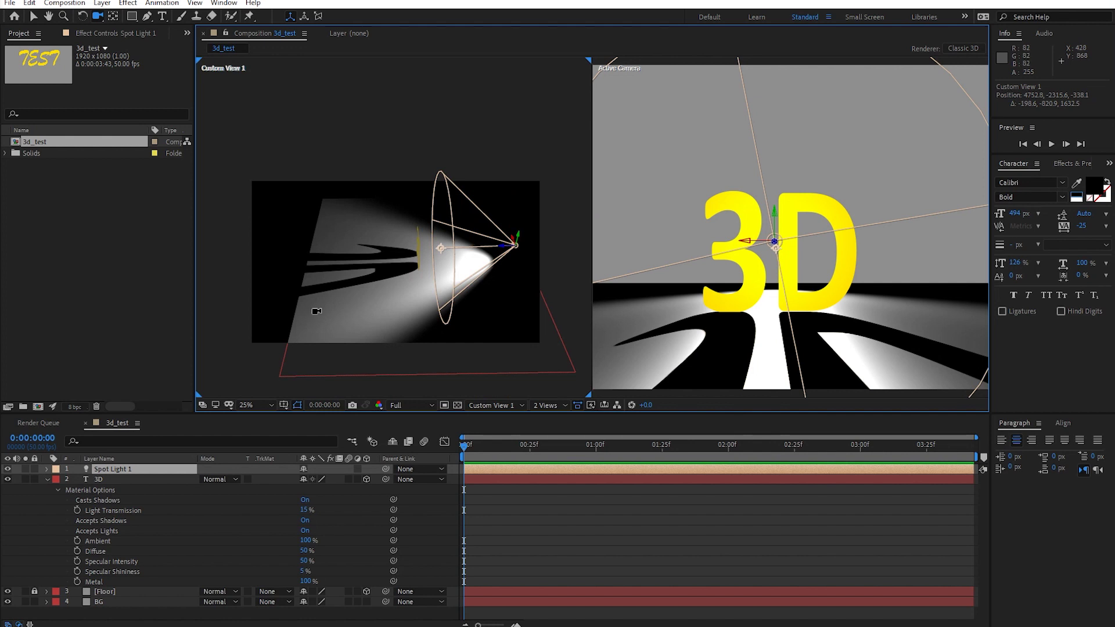
pyautogui.press('v')
pyautogui.moveTo(505, 246); pyautogui.dragTo(465, 254)
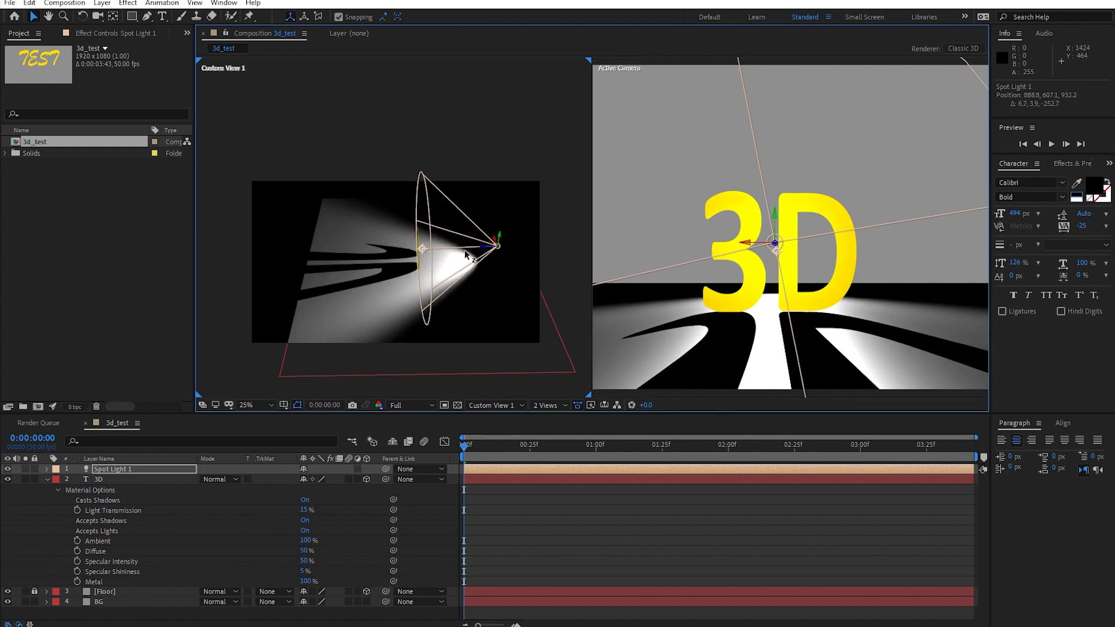
pyautogui.moveTo(498, 239); pyautogui.dragTo(489, 200)
pyautogui.press('.')
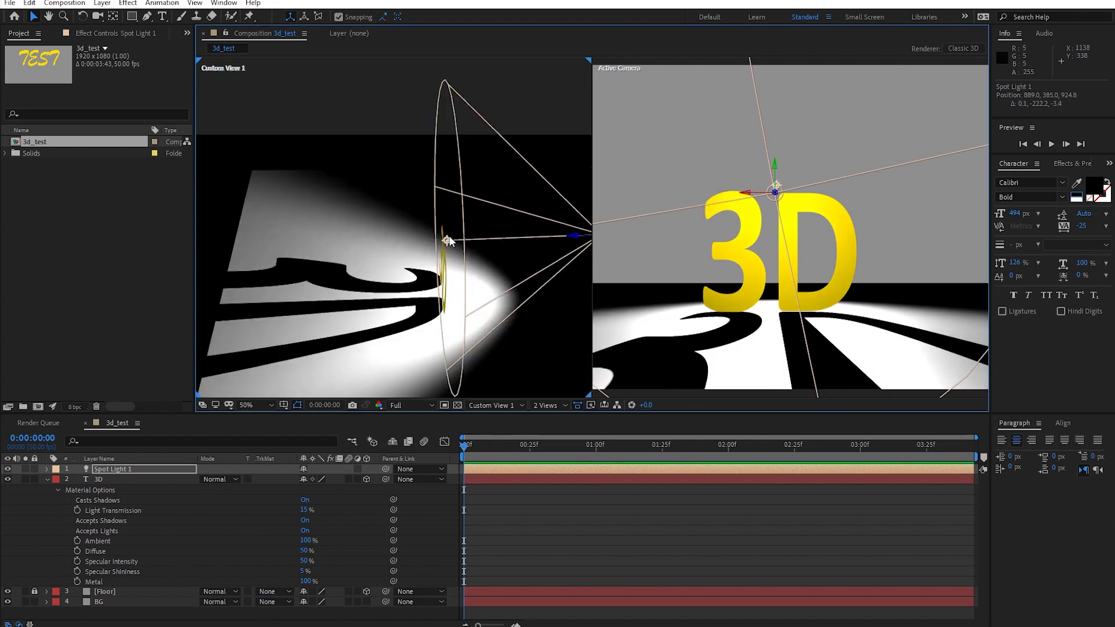
# Step: Aim Spot Light 1's point of interest at the 3D text and refine its position
pyautogui.moveTo(448, 239); pyautogui.dragTo(447, 261)
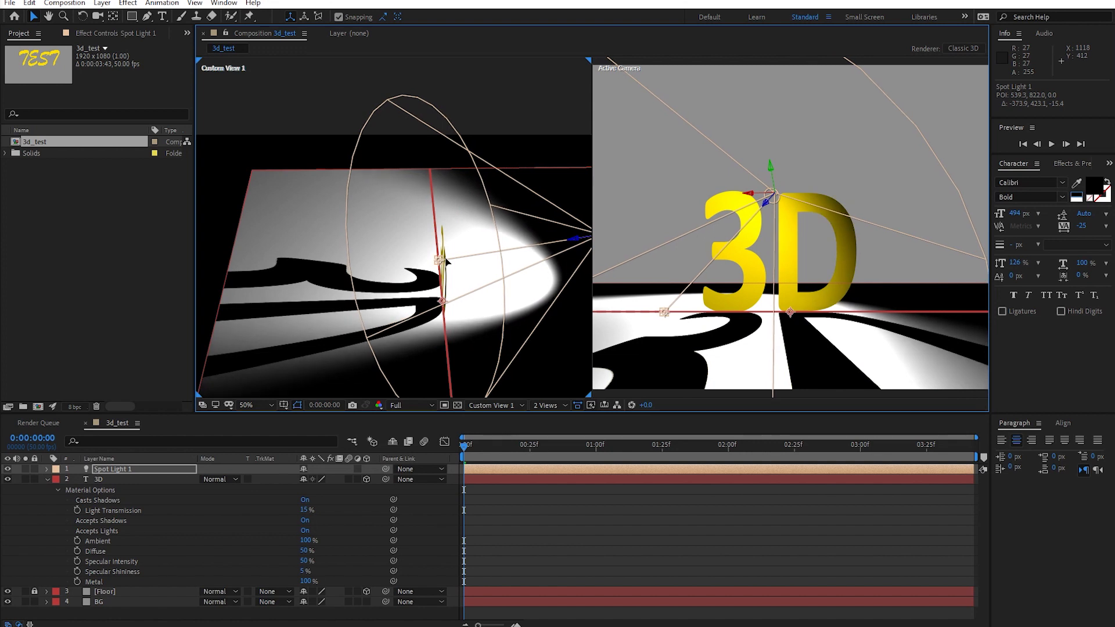
pyautogui.moveTo(446, 262); pyautogui.dragTo(446, 266)
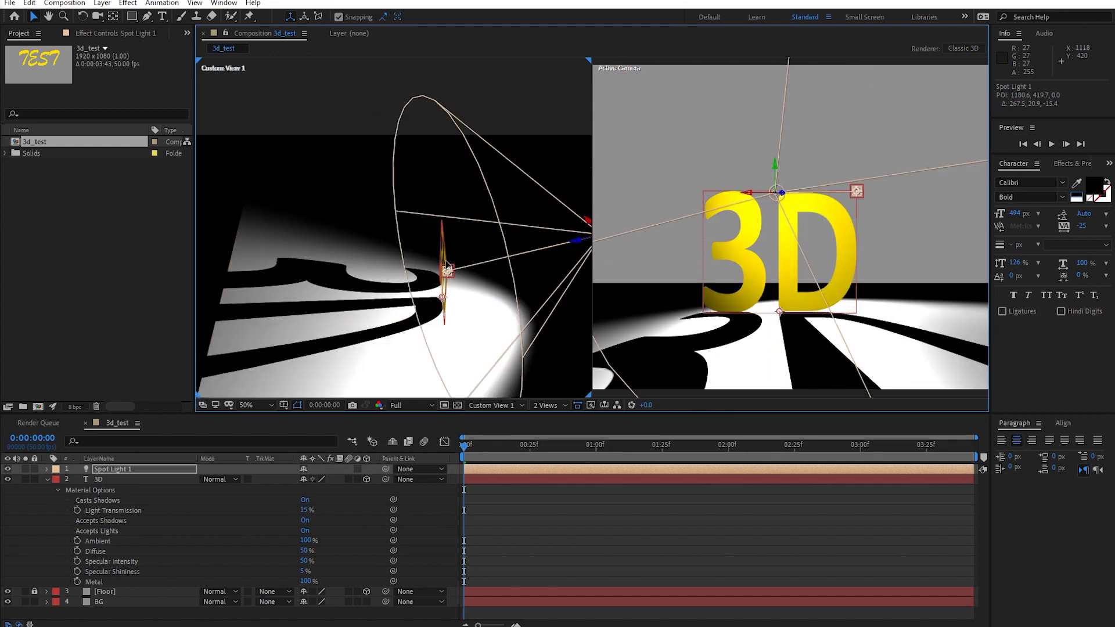
pyautogui.press(',')
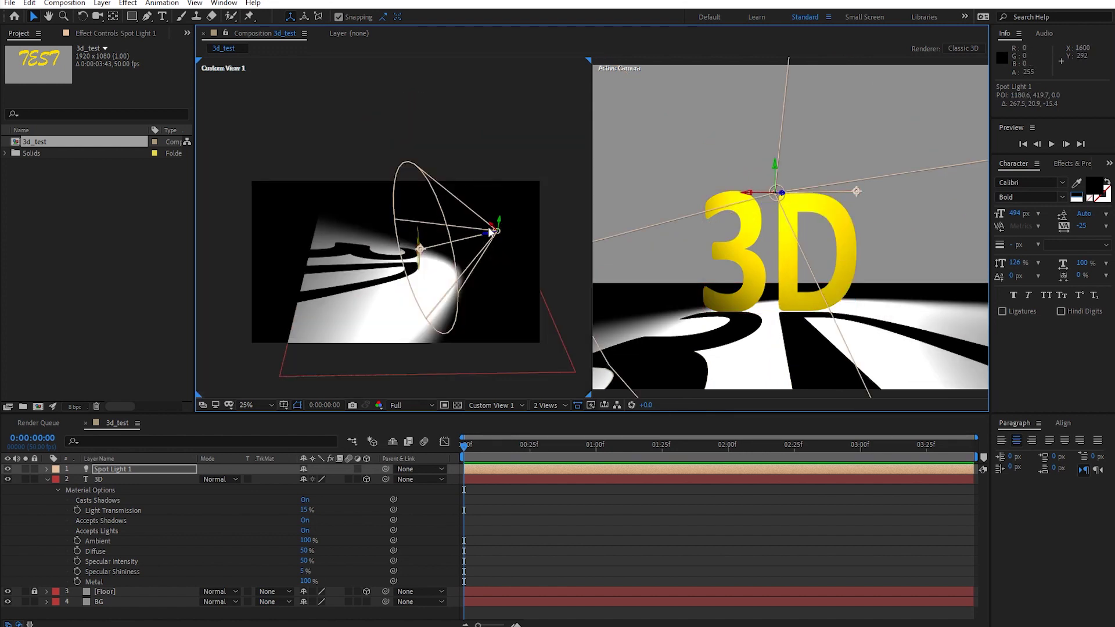
pyautogui.moveTo(482, 234); pyautogui.dragTo(480, 183)
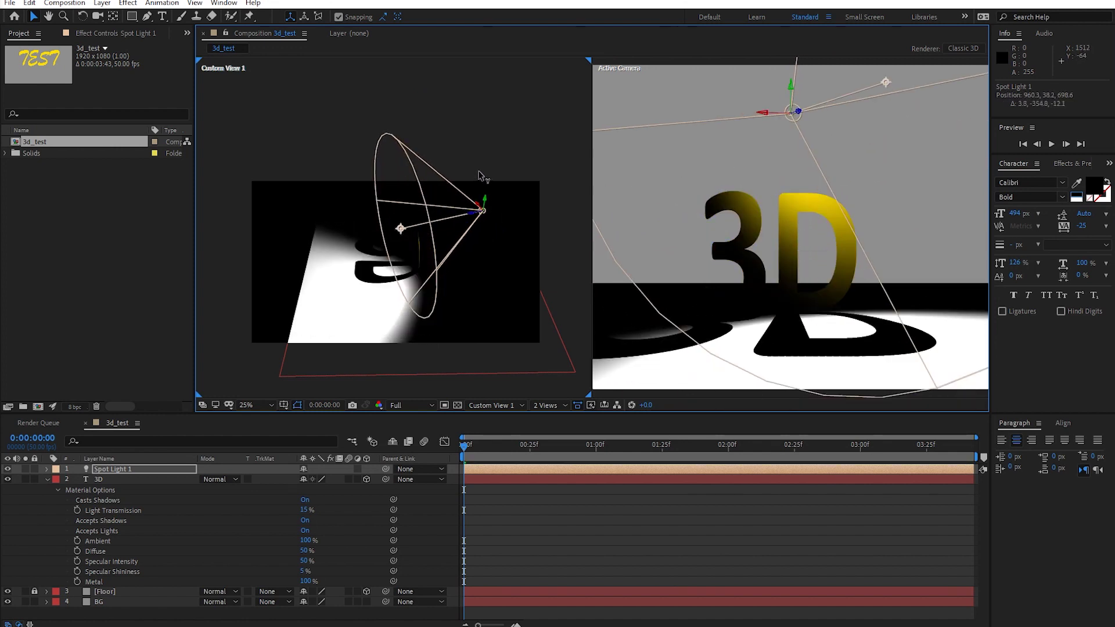
pyautogui.moveTo(402, 231); pyautogui.dragTo(418, 250)
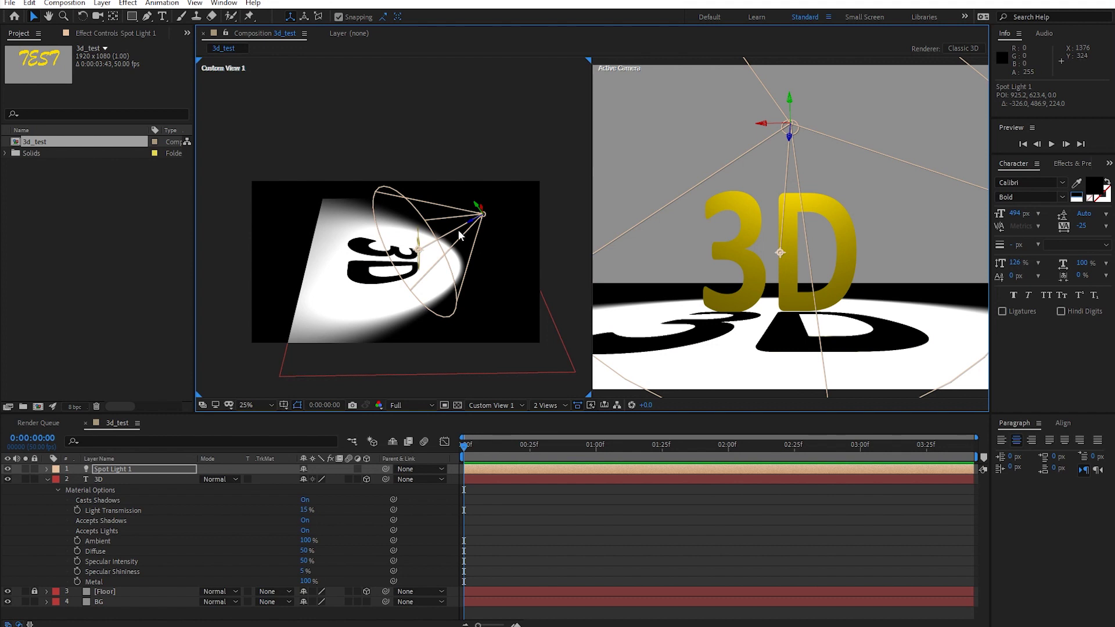
# Step: Try a Shadow Diffusion of 50 on Spot Light 1
pyautogui.scroll(1, 457, 255)
pyautogui.scroll(1, 453, 271)
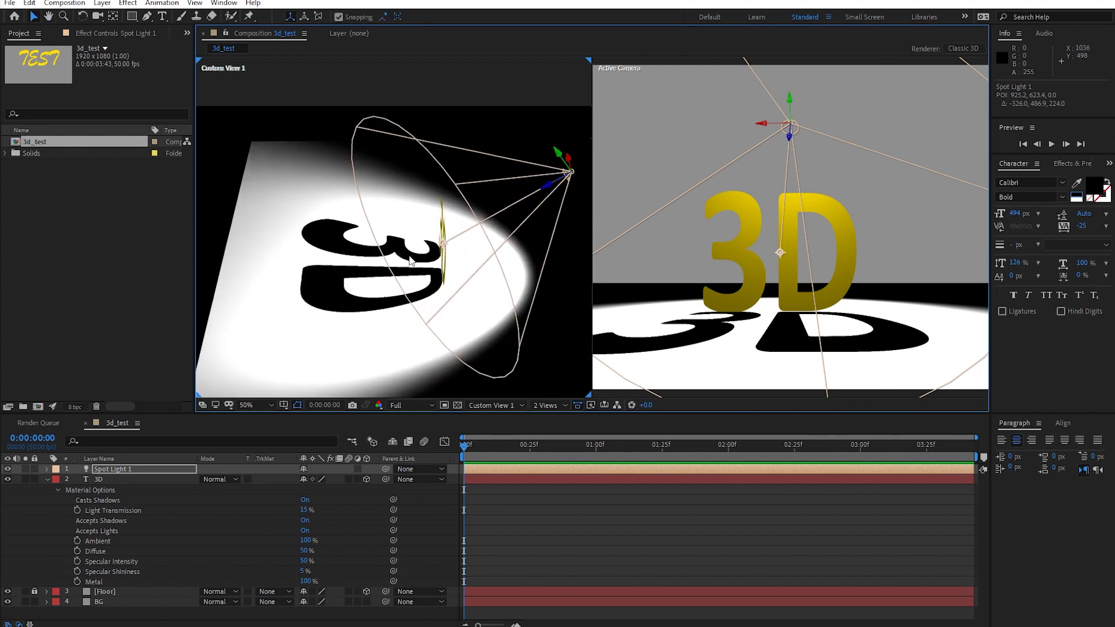
pyautogui.doubleClick(102, 469)
pyautogui.moveTo(831, 194); pyautogui.dragTo(895, 281)
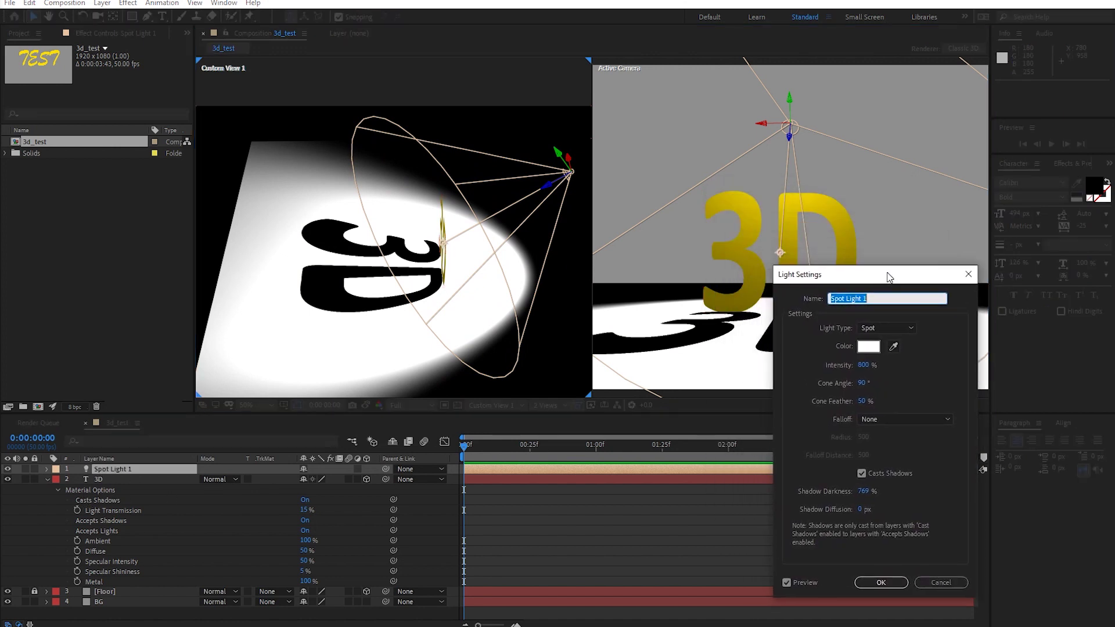
pyautogui.click(865, 510)
pyautogui.write('5')
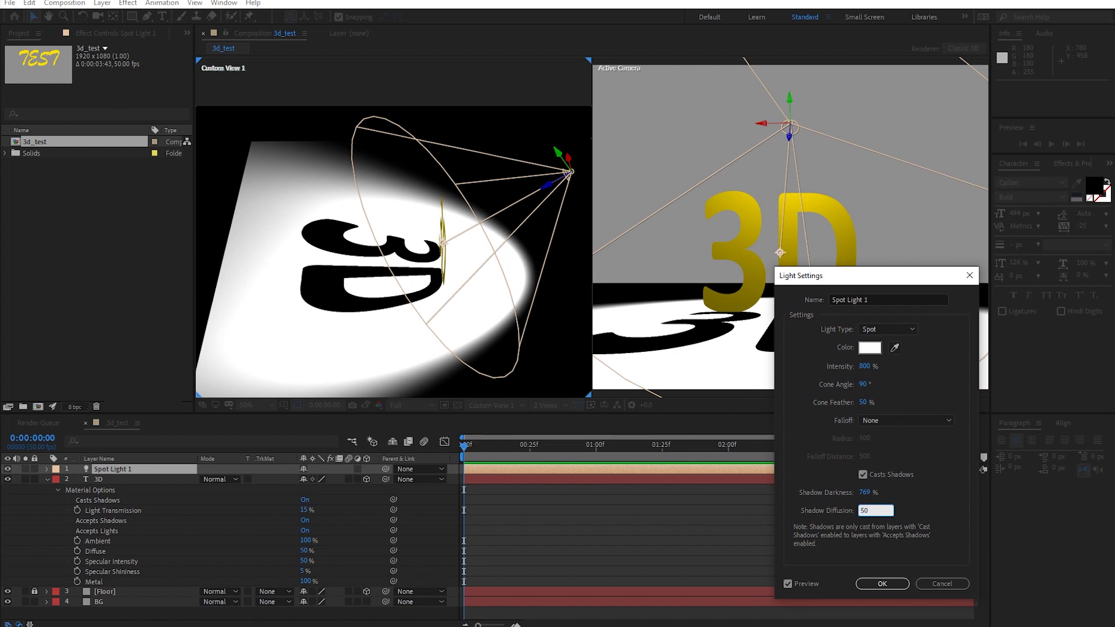
pyautogui.press('Return')
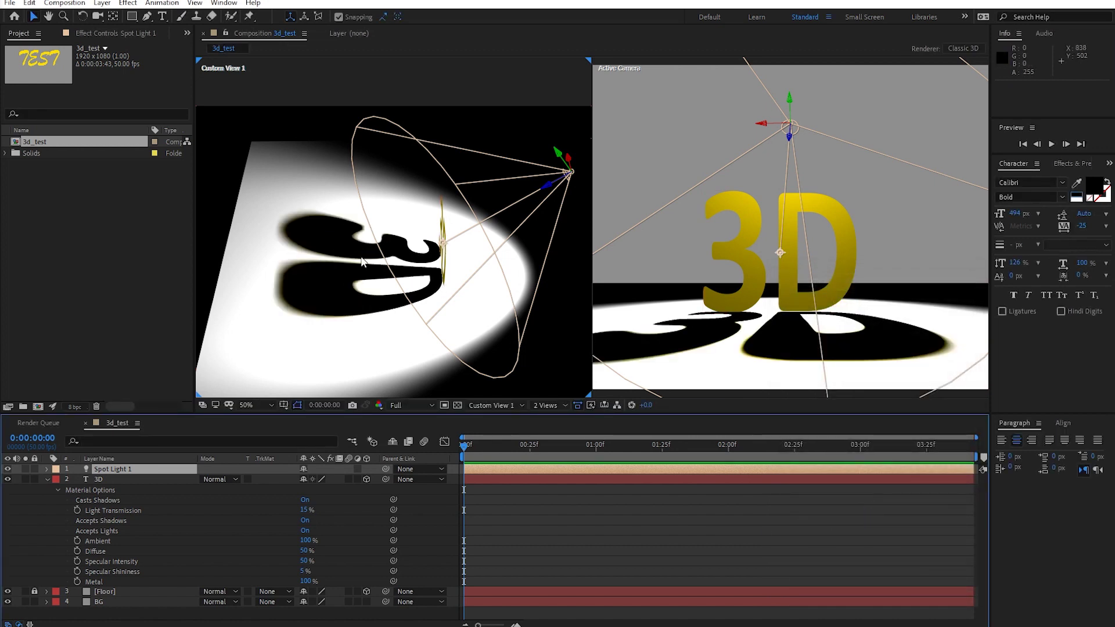
pyautogui.doubleClick(142, 470)
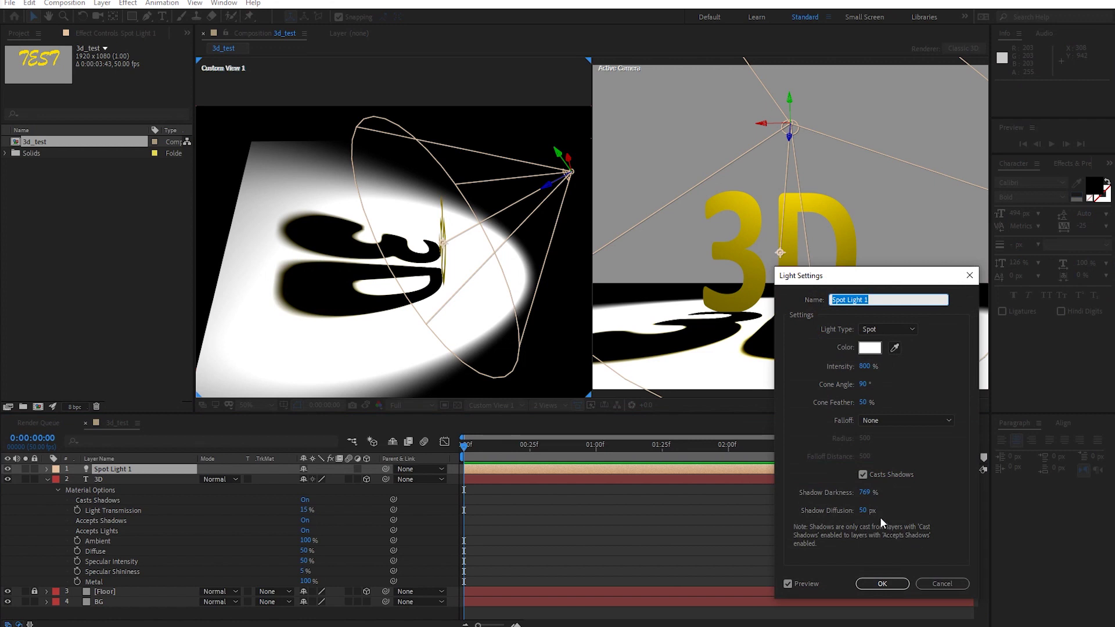
pyautogui.click(864, 510)
pyautogui.write('5')
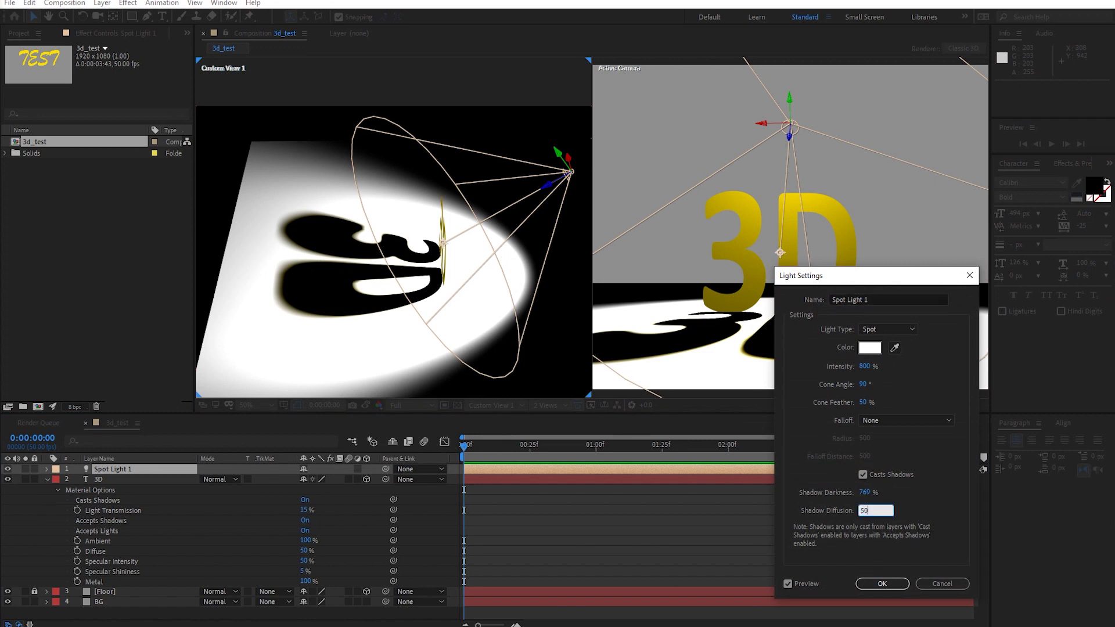
pyautogui.press('Return')
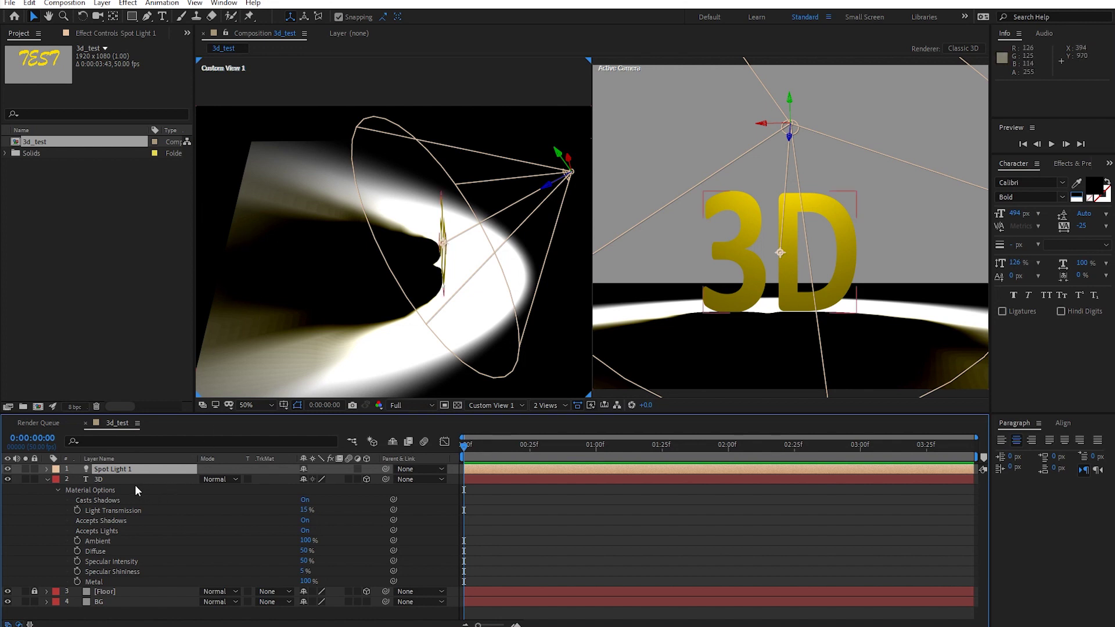
# Step: Set Spot Light 1's Shadow Diffusion to 4 px in Light Settings
pyautogui.doubleClick(124, 469)
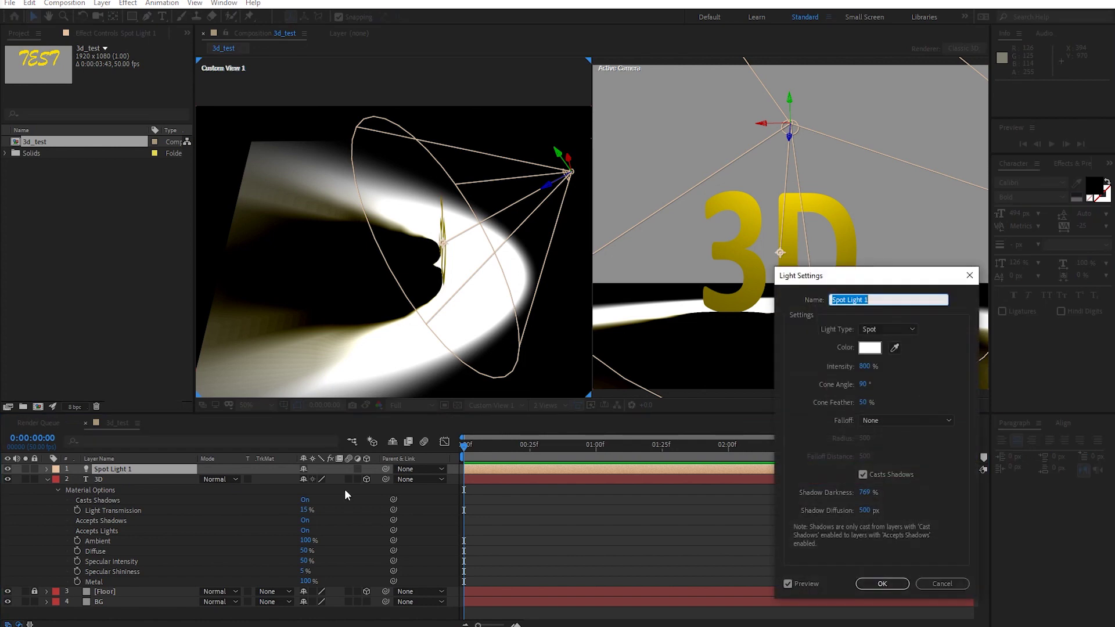
pyautogui.click(866, 510)
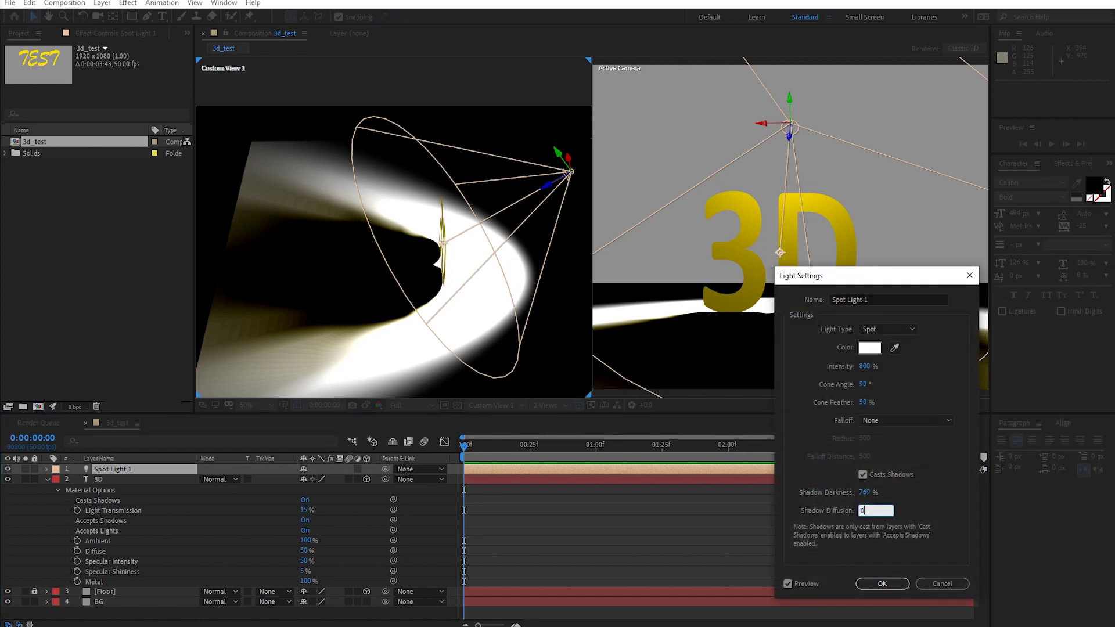
pyautogui.press('Return')
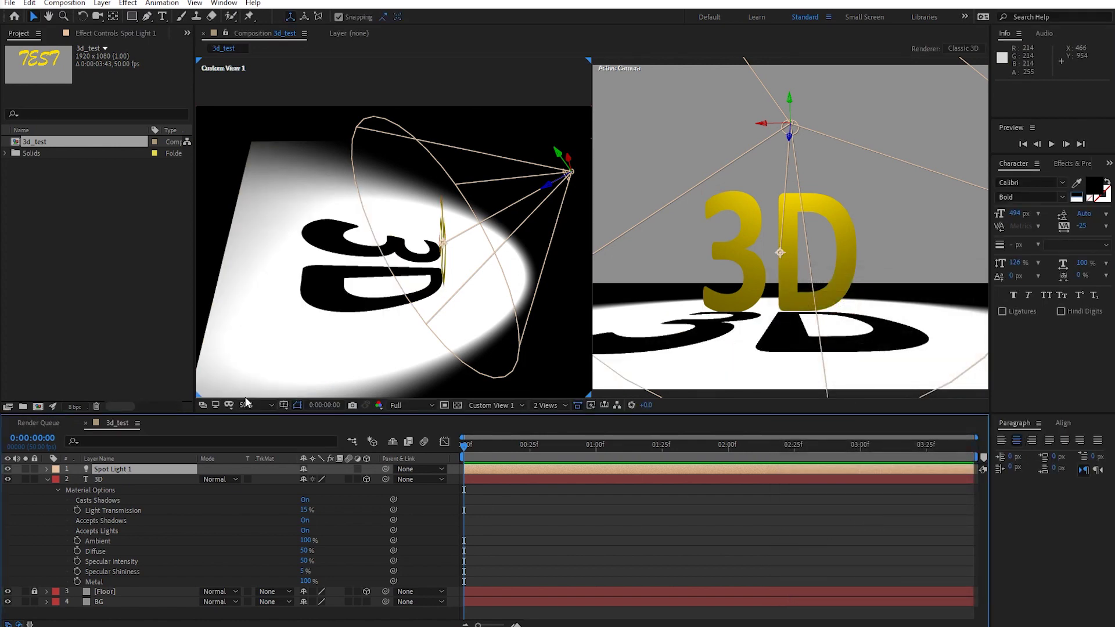
pyautogui.doubleClick(127, 469)
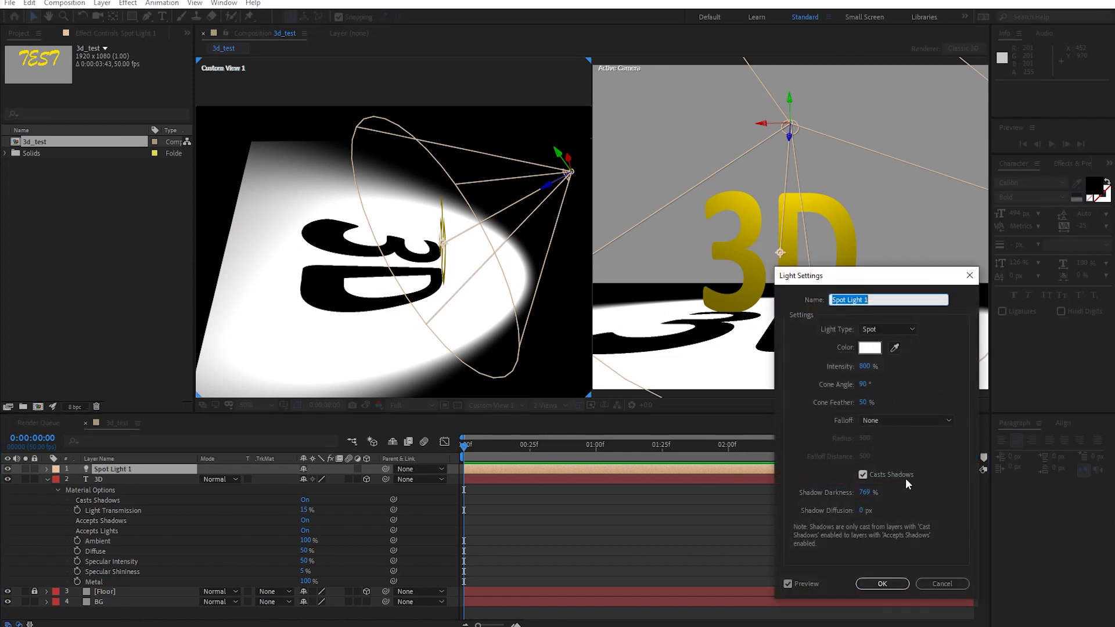
pyautogui.click(867, 509)
pyautogui.write('4')
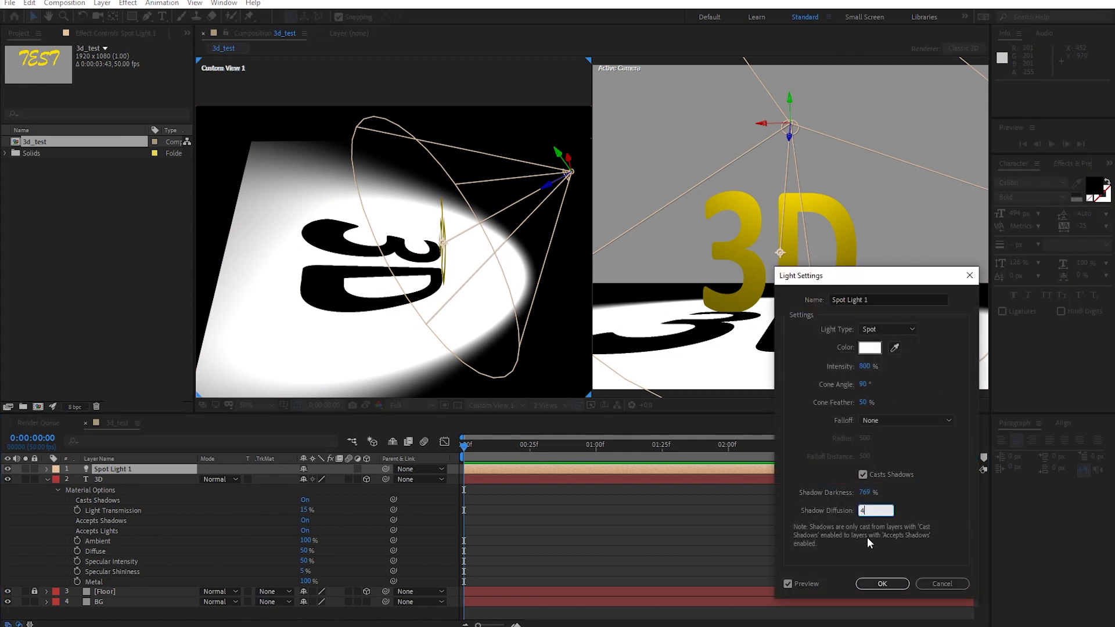
pyautogui.click(882, 584)
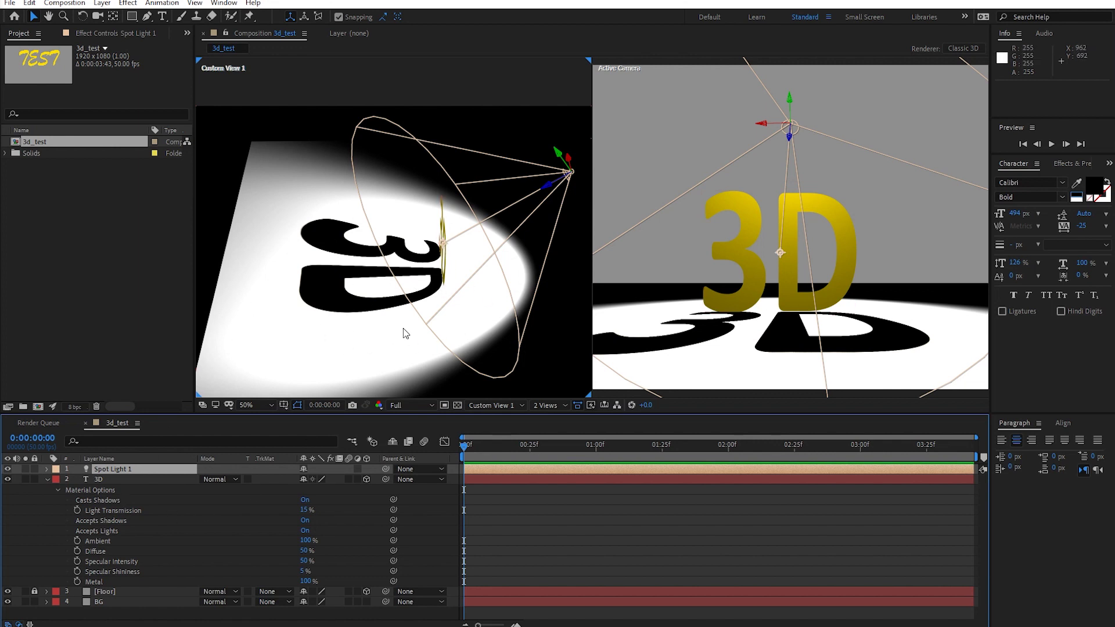
# Step: Reveal the Floor layer's Material Options and test Accepts Shadows set to Only and Off
pyautogui.click(51, 508)
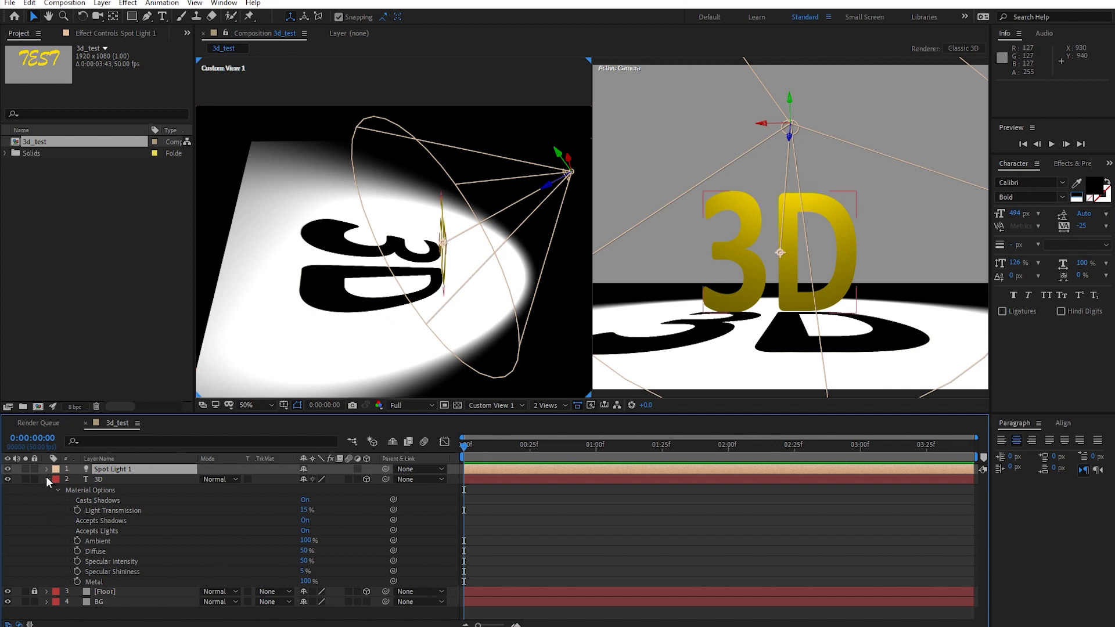
pyautogui.click(47, 478)
pyautogui.click(106, 489)
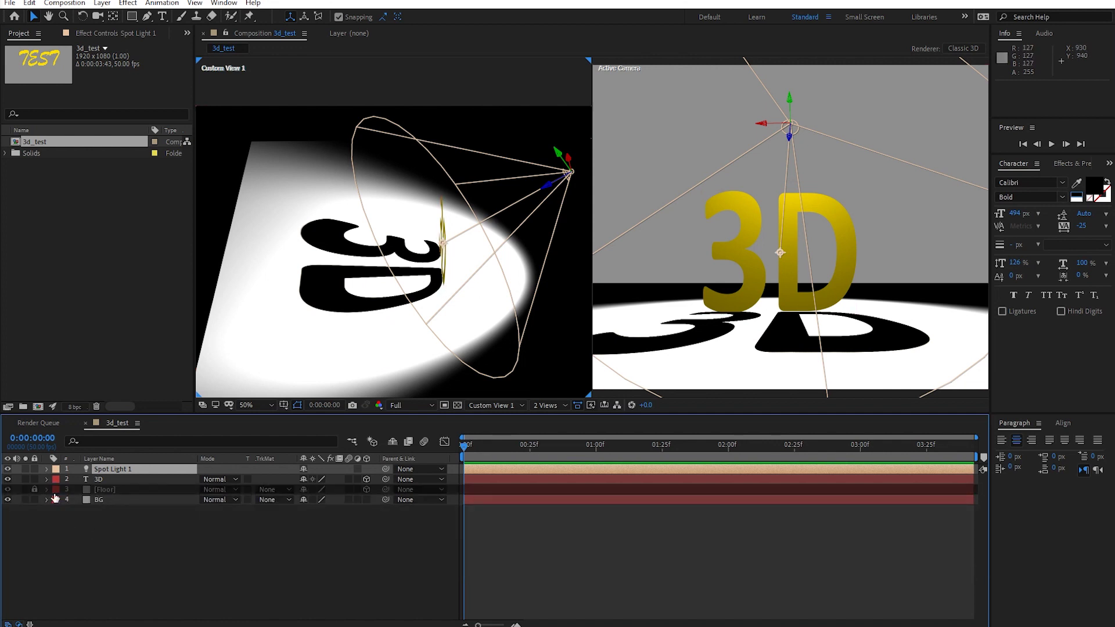
pyautogui.click(99, 489)
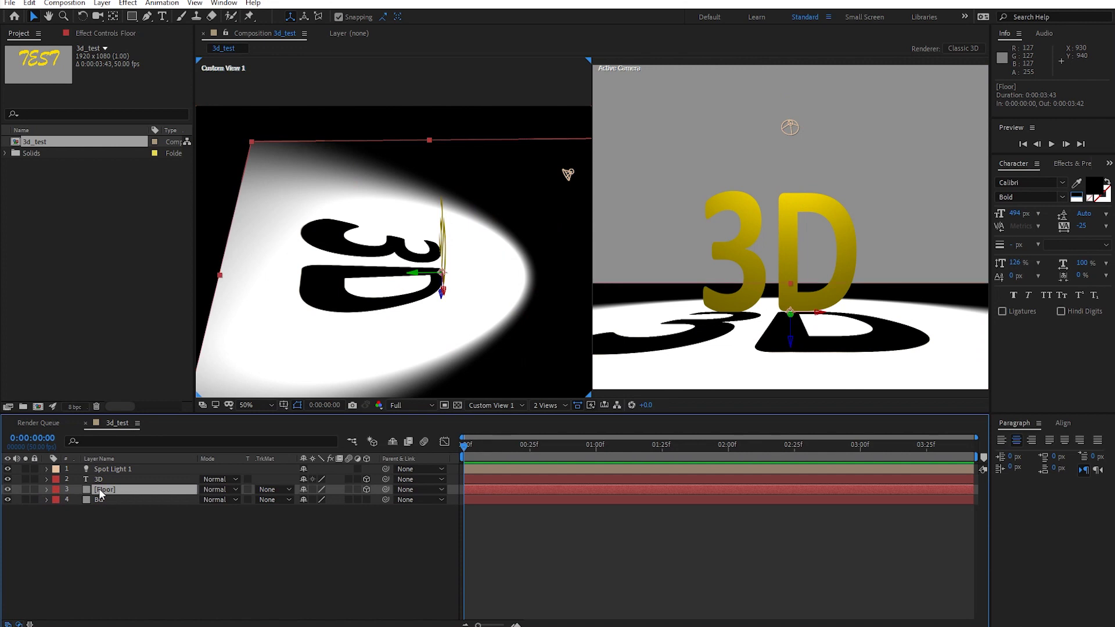
pyautogui.press('a')
pyautogui.press('a')
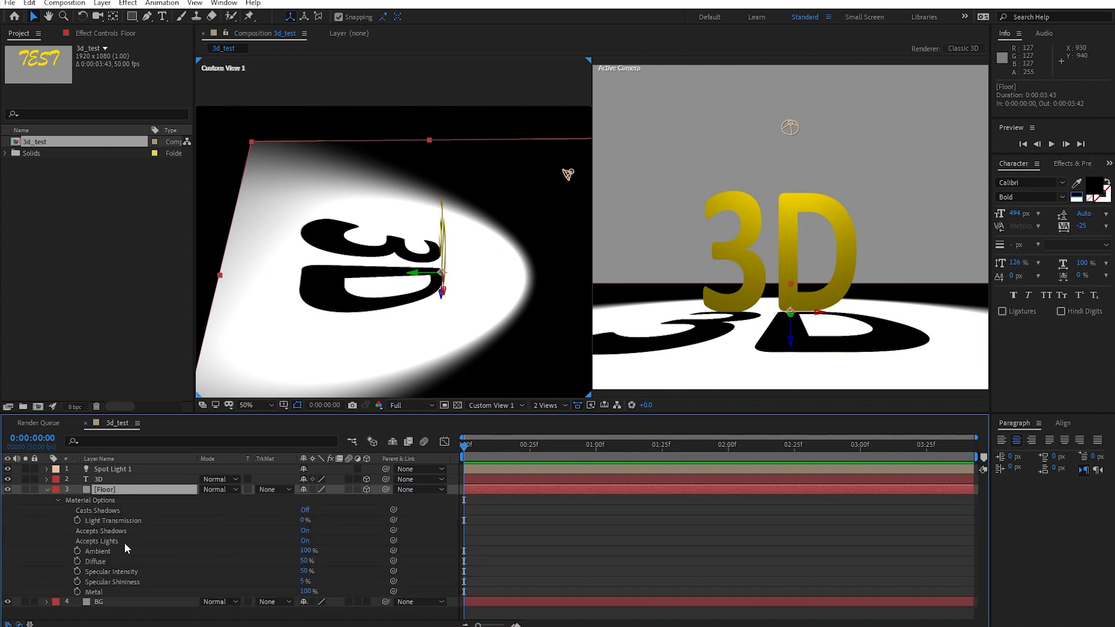
pyautogui.click(306, 532)
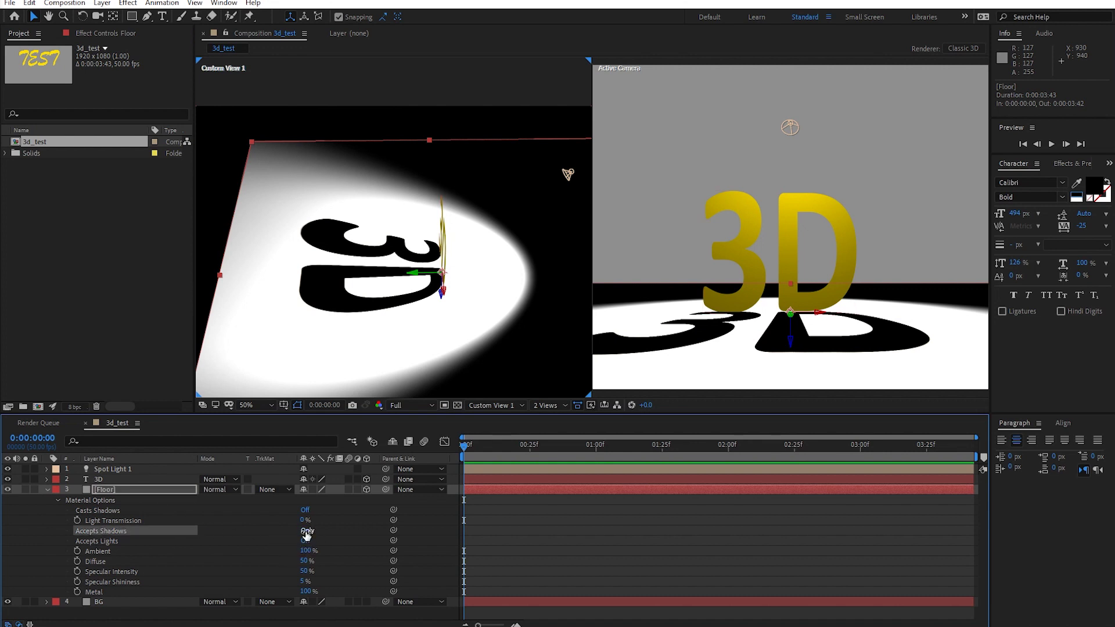
pyautogui.click(306, 531)
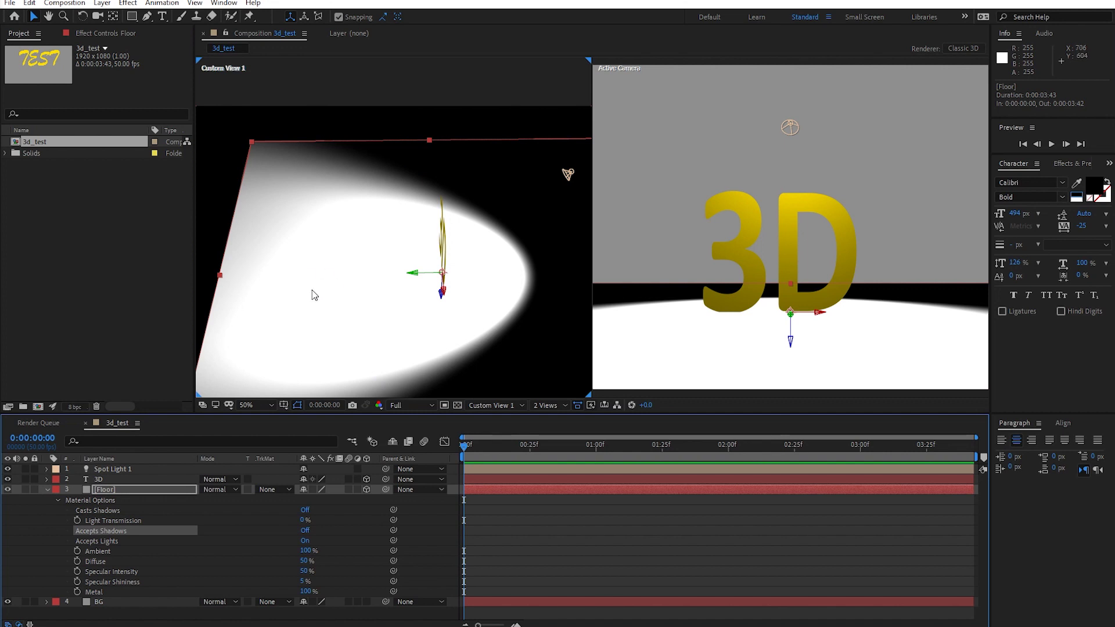
# Step: Orbit the view, show the 3D text's Material Options, and check Spot Light 1's settings
pyautogui.click(97, 16)
pyautogui.moveTo(379, 354); pyautogui.dragTo(418, 334)
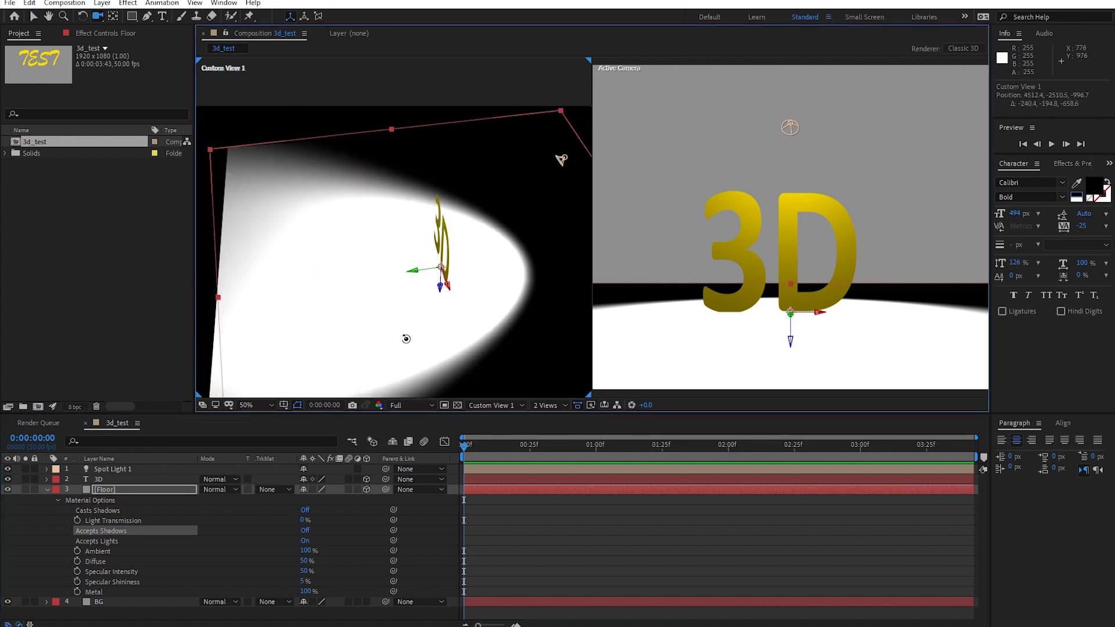
pyautogui.keyDown('ctrl'); pyautogui.click(259, 480); pyautogui.keyUp('ctrl')
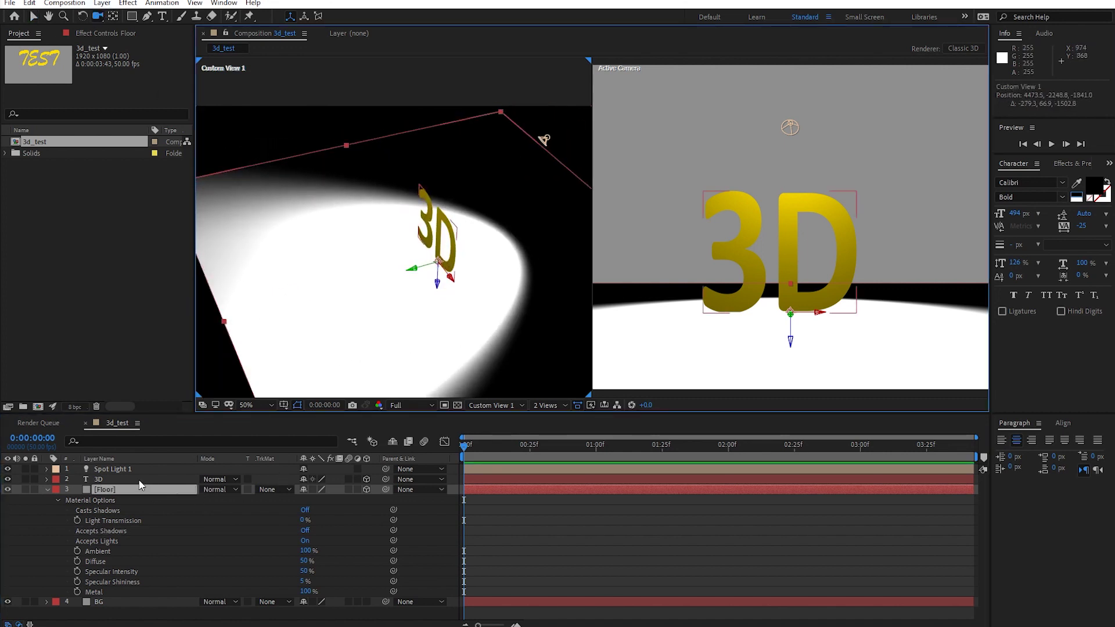
pyautogui.click(138, 480)
pyautogui.press('a')
pyautogui.press('a')
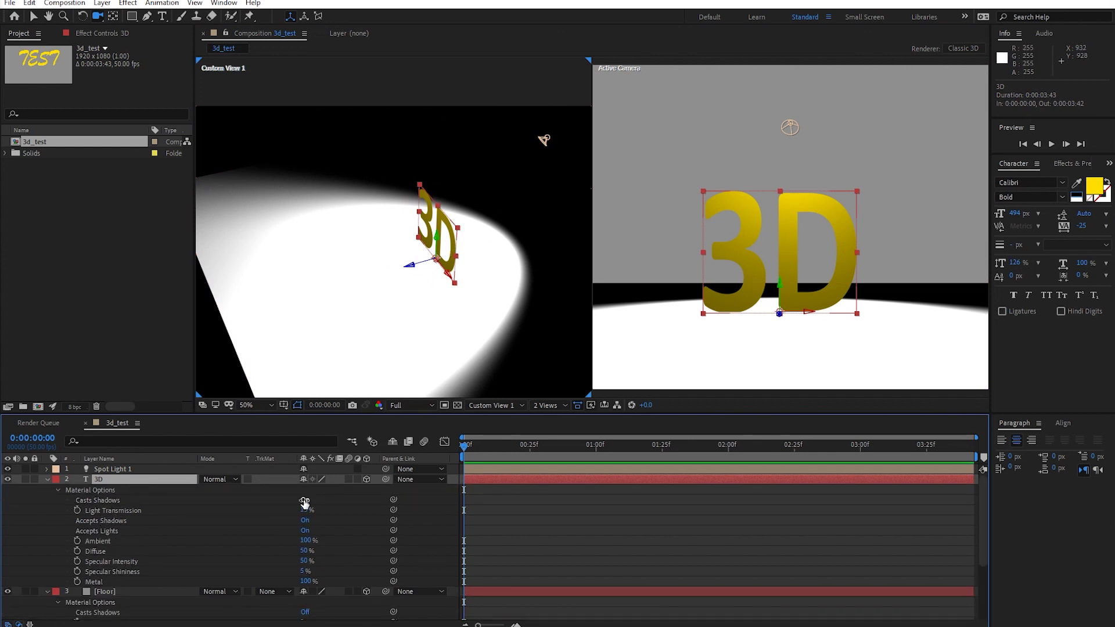
pyautogui.doubleClick(120, 469)
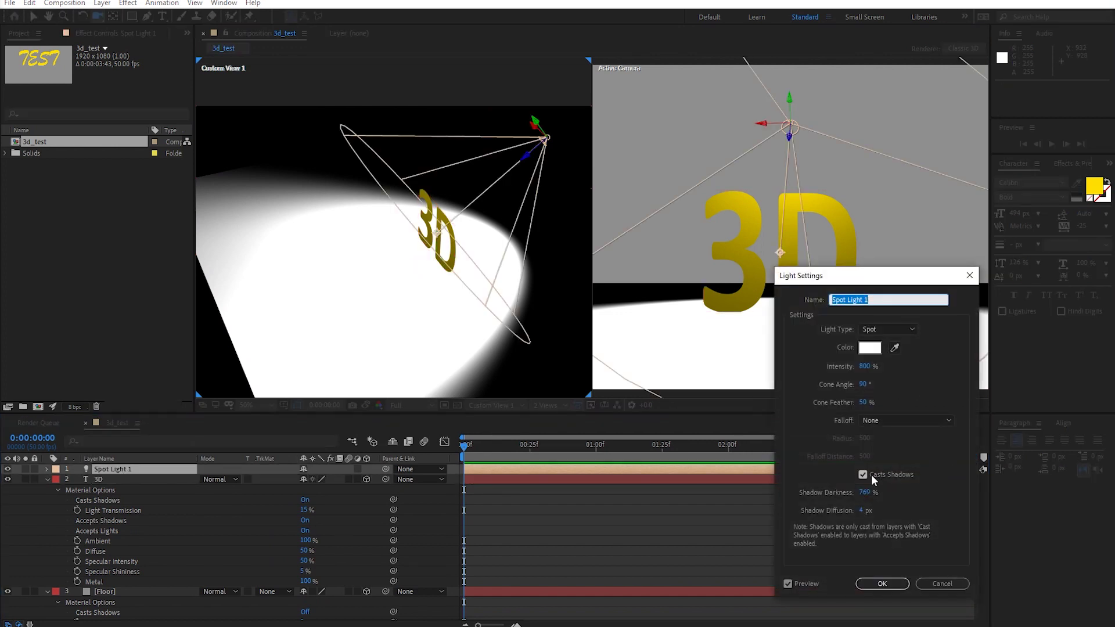
pyautogui.click(870, 582)
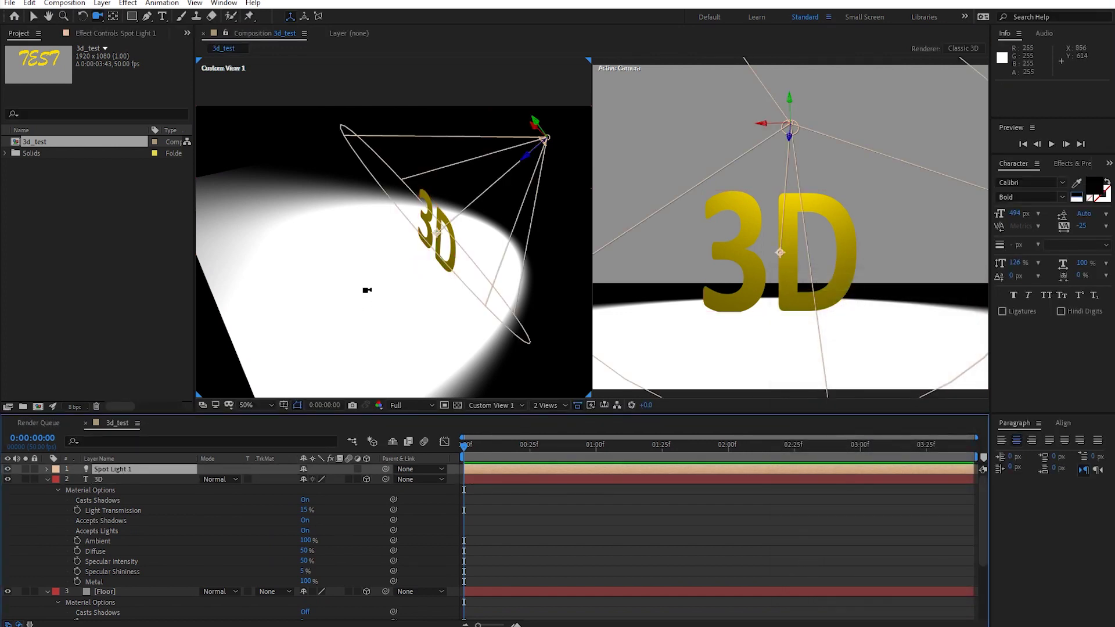
# Step: Cycle the Floor's Accepts Shadows and Accepts Lights options, leaving both On
pyautogui.click(136, 591)
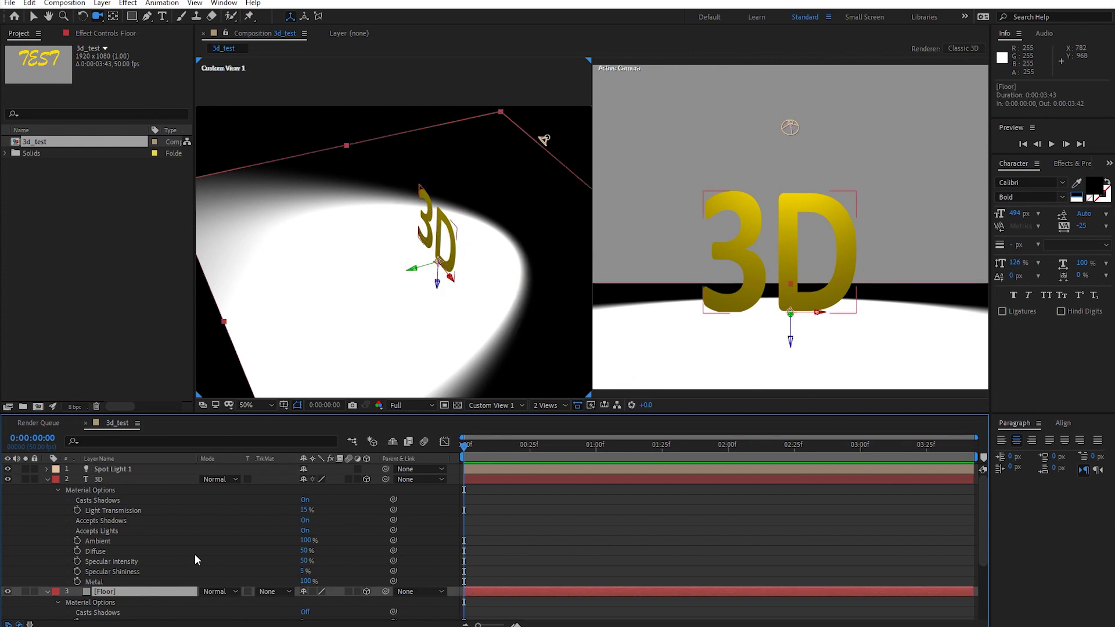
pyautogui.scroll(-1, 214, 546)
pyautogui.scroll(-2, 318, 364)
pyautogui.scroll(2, 358, 306)
pyautogui.scroll(-1, 174, 576)
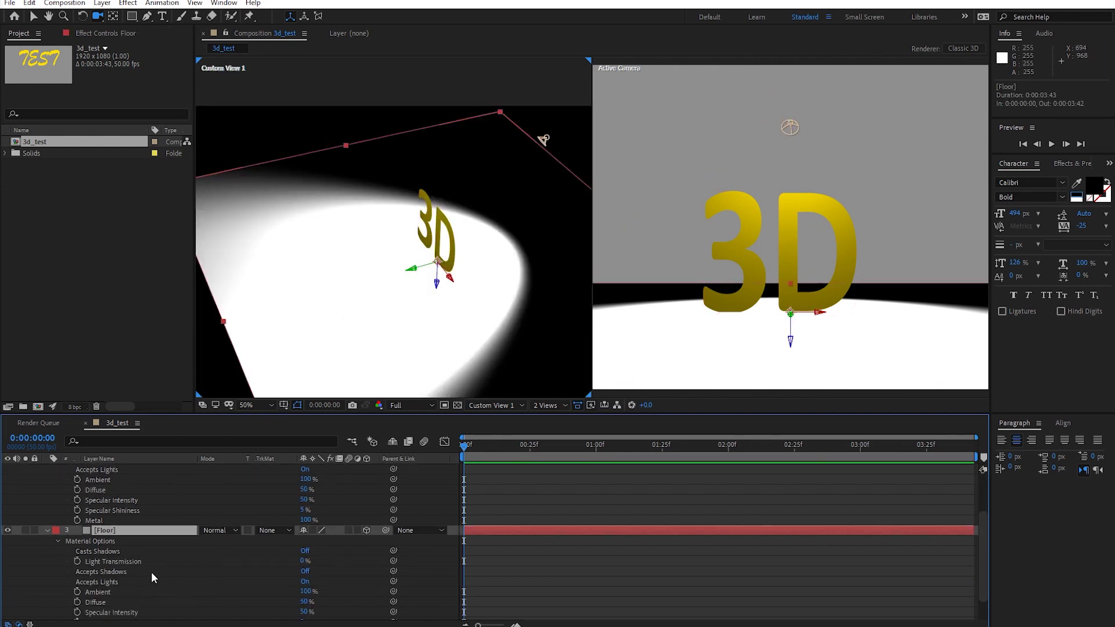
pyautogui.click(305, 572)
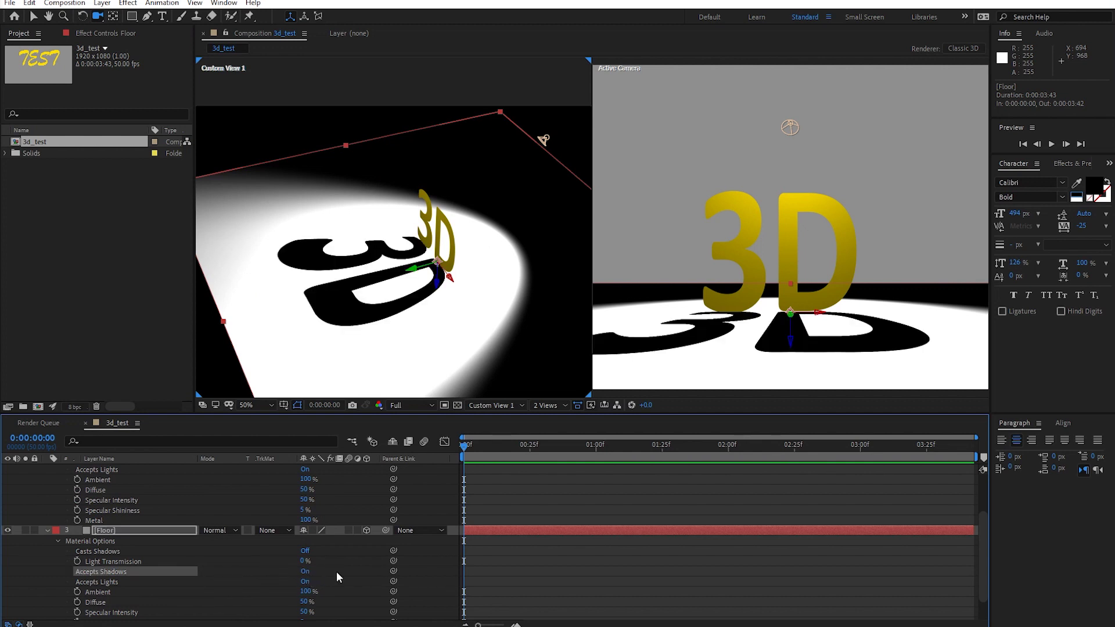
pyautogui.click(307, 571)
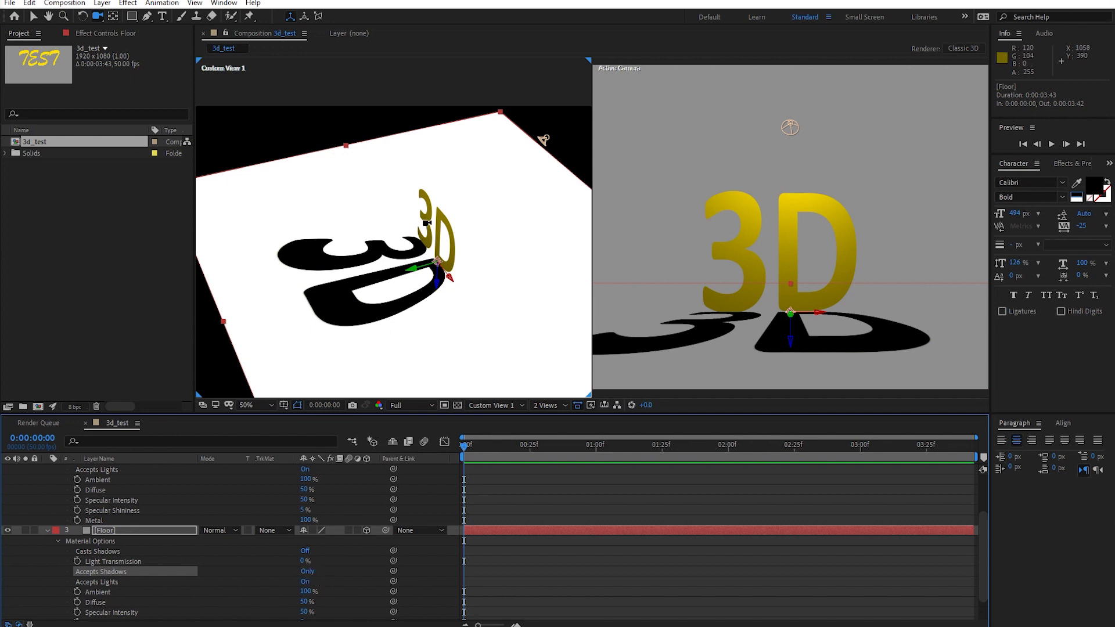
pyautogui.click(307, 572)
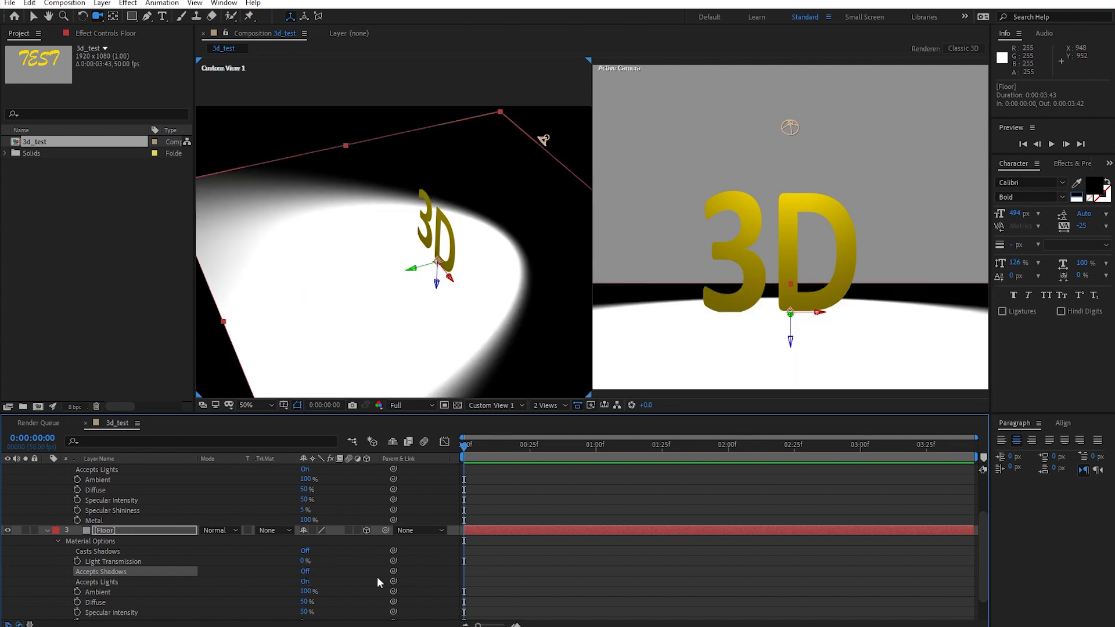
pyautogui.click(305, 572)
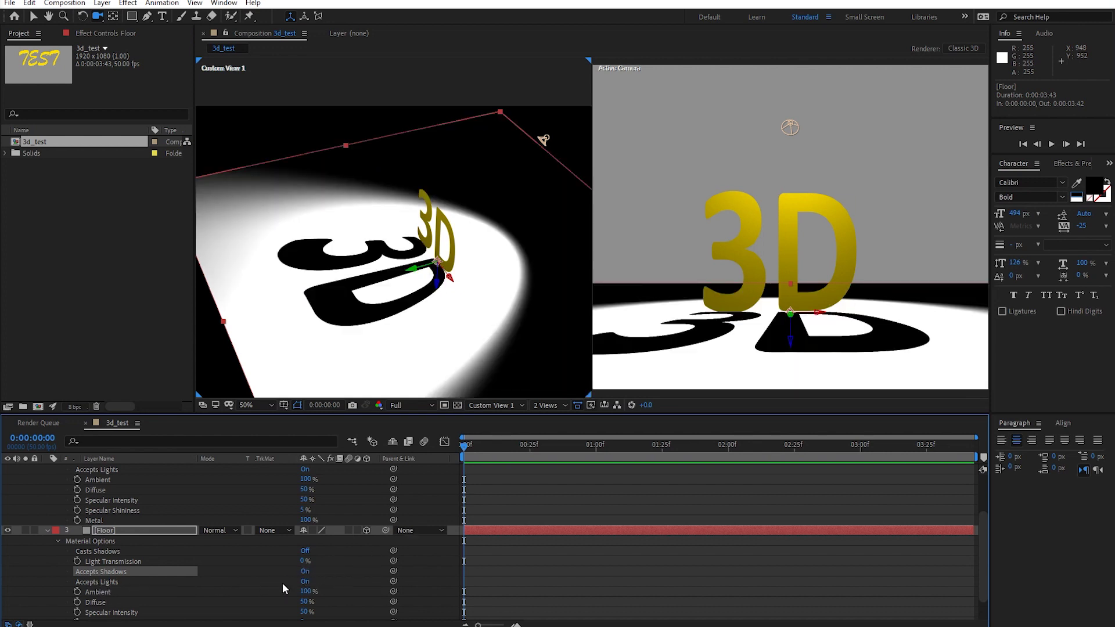
pyautogui.click(305, 582)
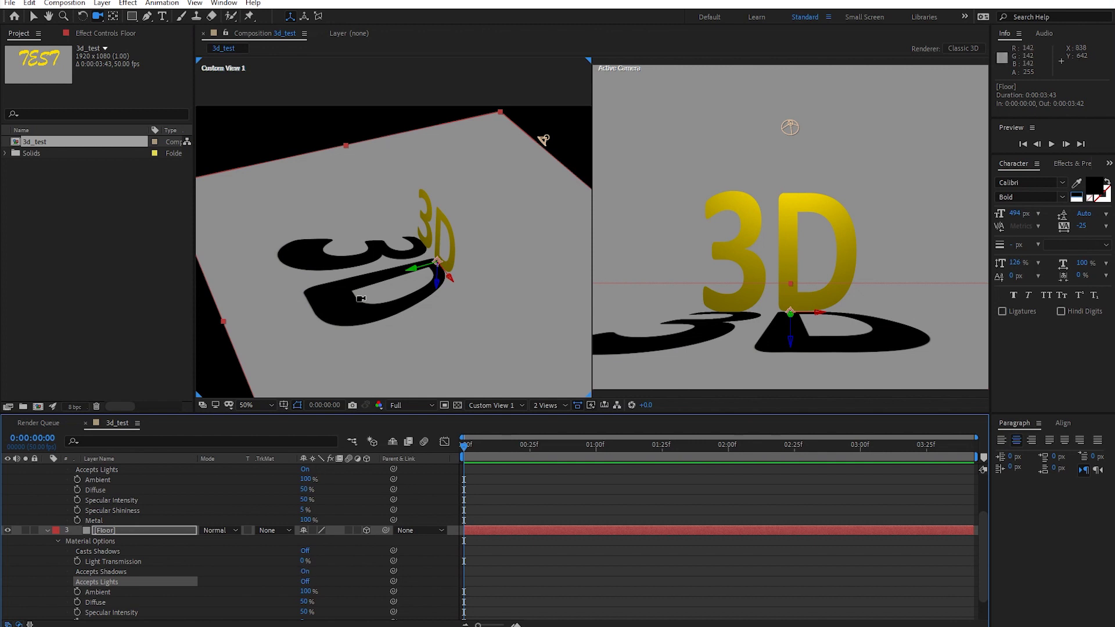
pyautogui.click(304, 581)
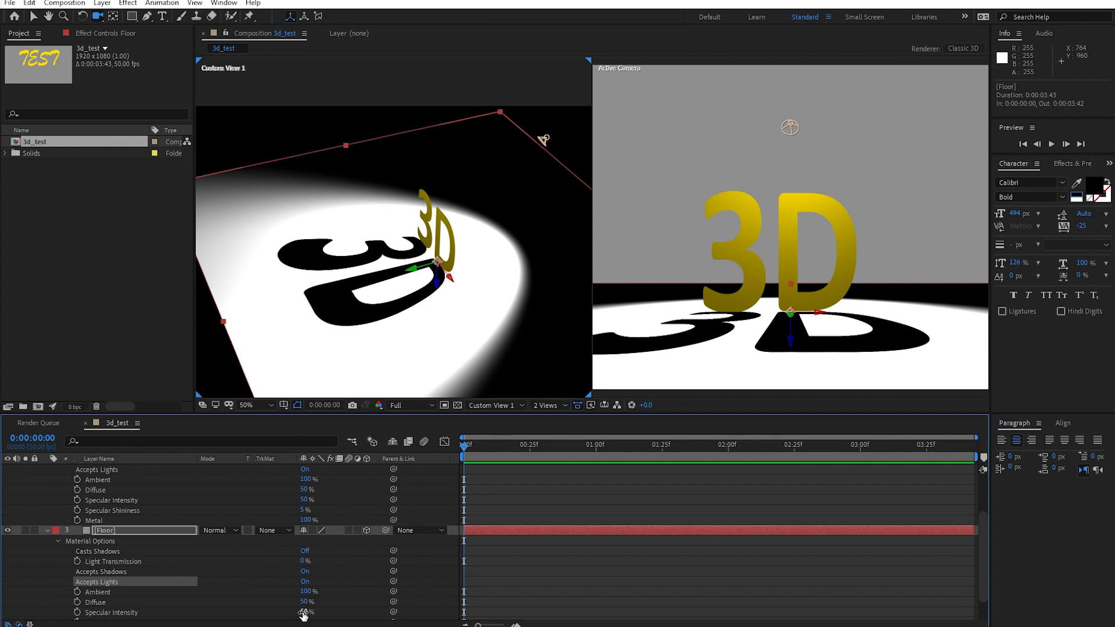
# Step: Test the Floor's Specular Intensity at 0% and 100%, undoing both
pyautogui.moveTo(303, 615); pyautogui.dragTo(273, 616)
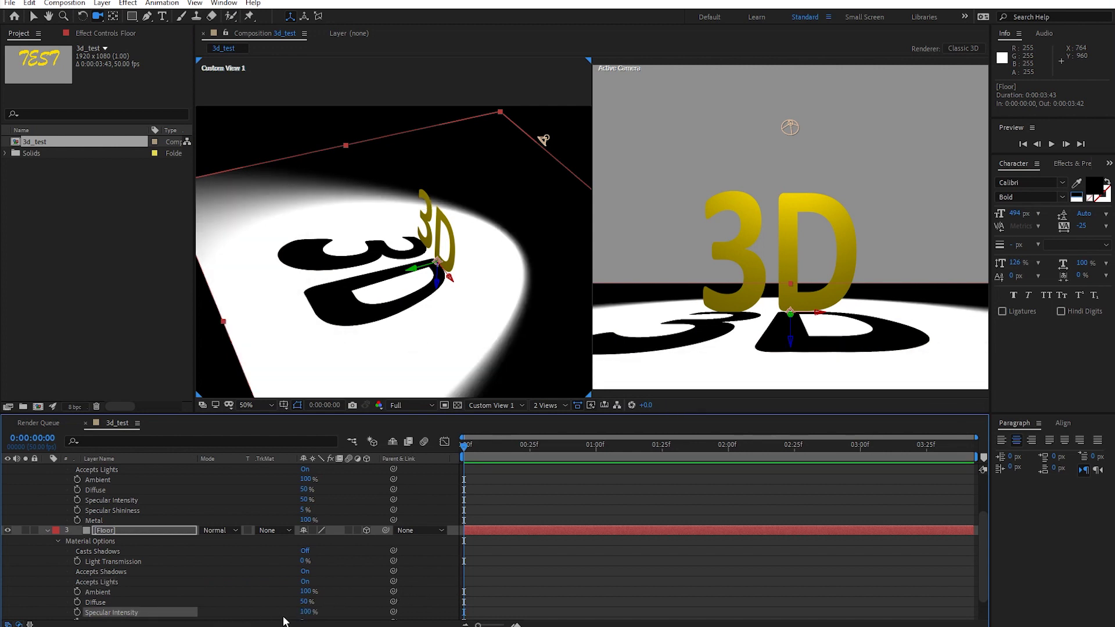
pyautogui.hotkey('ctrl', 'z')
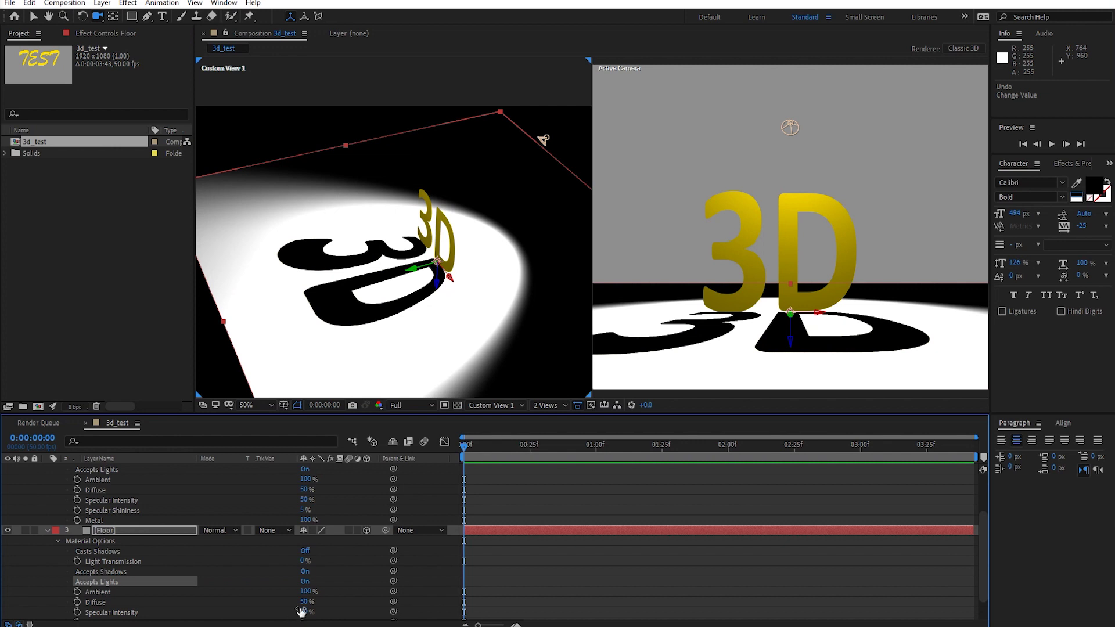
pyautogui.moveTo(303, 612)
pyautogui.mouseDown()
pyautogui.moveTo(337, 612)
pyautogui.moveTo(256, 625)
pyautogui.mouseUp()
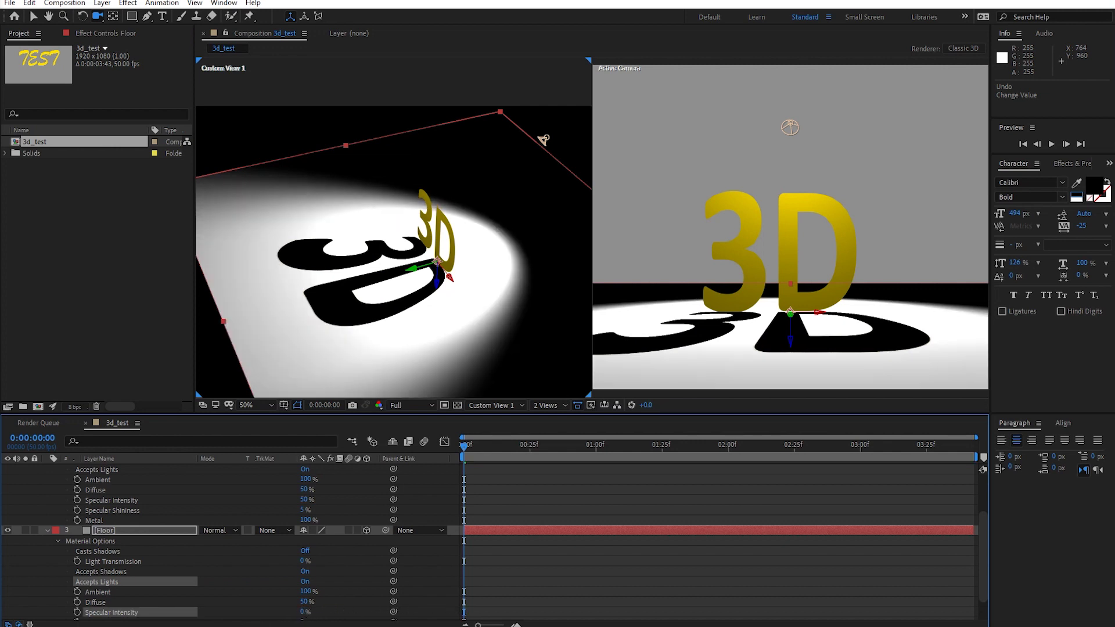
pyautogui.hotkey('ctrl', 'z')
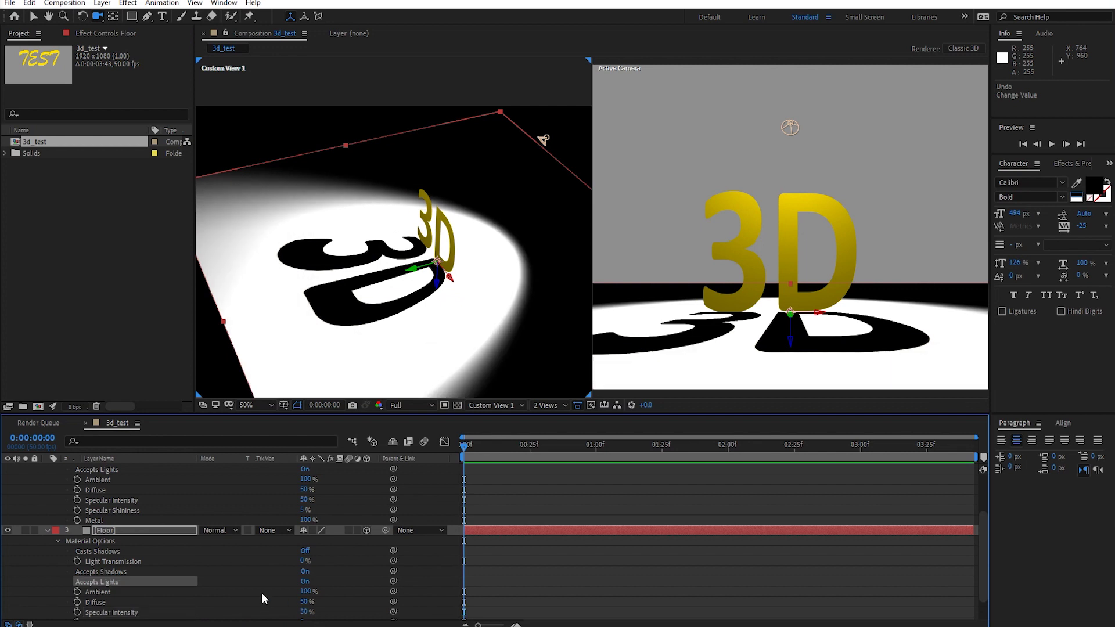
# Step: Set the Floor's Specular Shininess to 5% after trying 100%
pyautogui.scroll(-1, 260, 594)
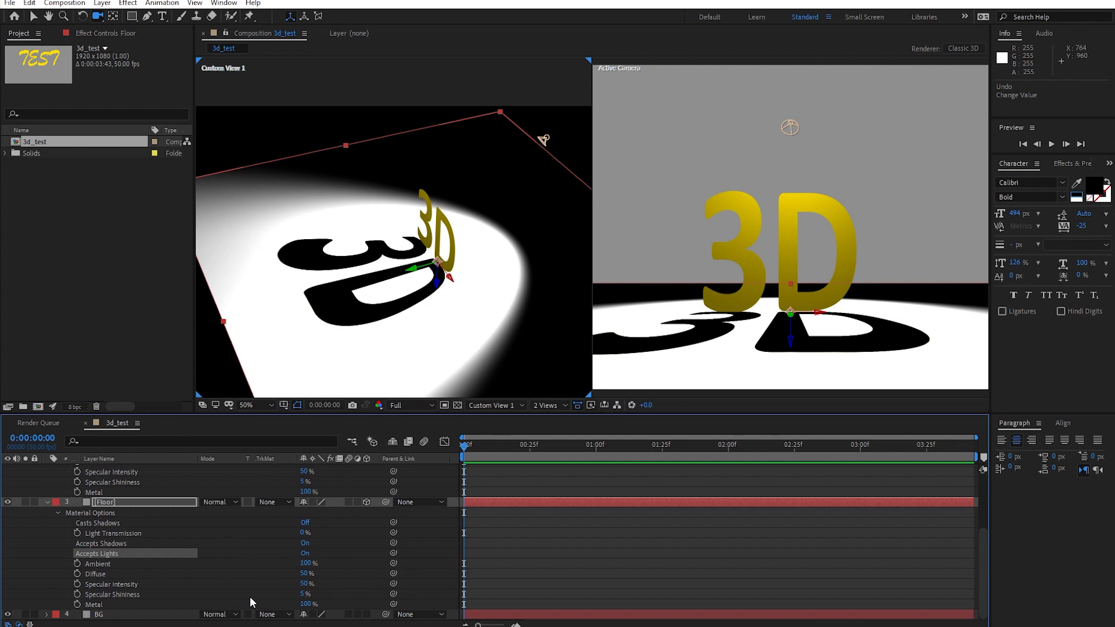
pyautogui.moveTo(302, 595)
pyautogui.mouseDown()
pyautogui.moveTo(597, 584)
pyautogui.moveTo(480, 590)
pyautogui.mouseUp()
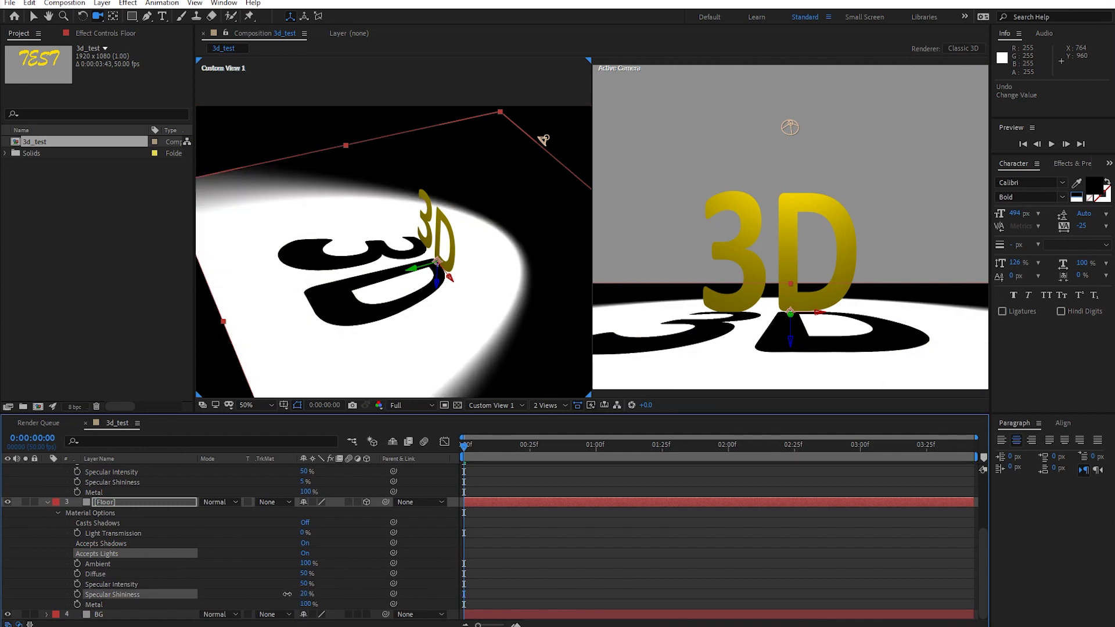
pyautogui.moveTo(534, 588); pyautogui.dragTo(214, 564)
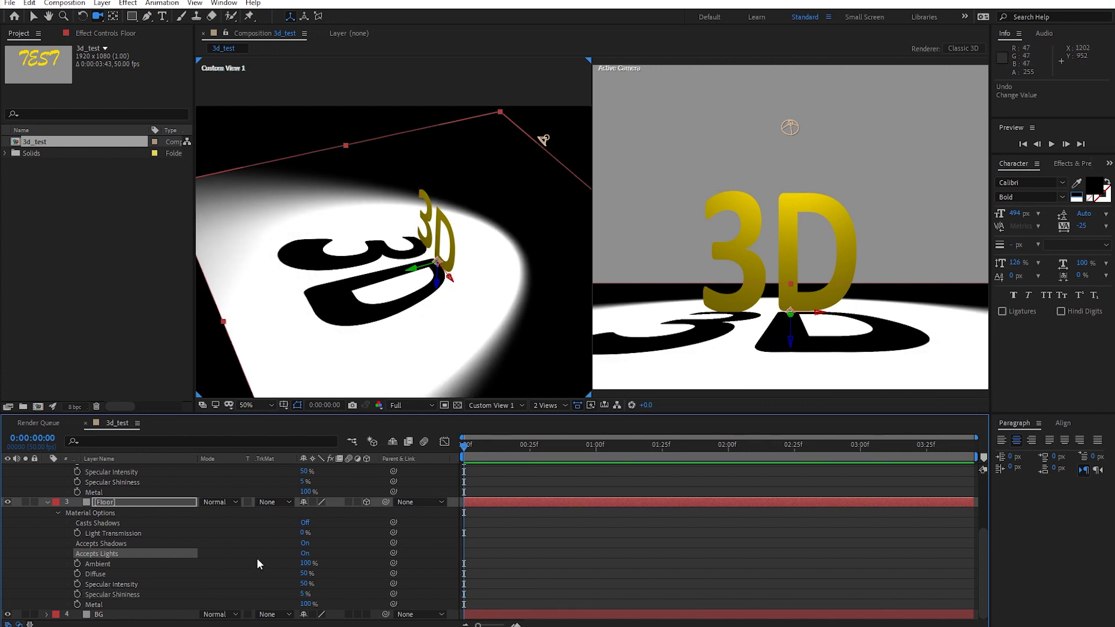
pyautogui.scroll(1, 243, 559)
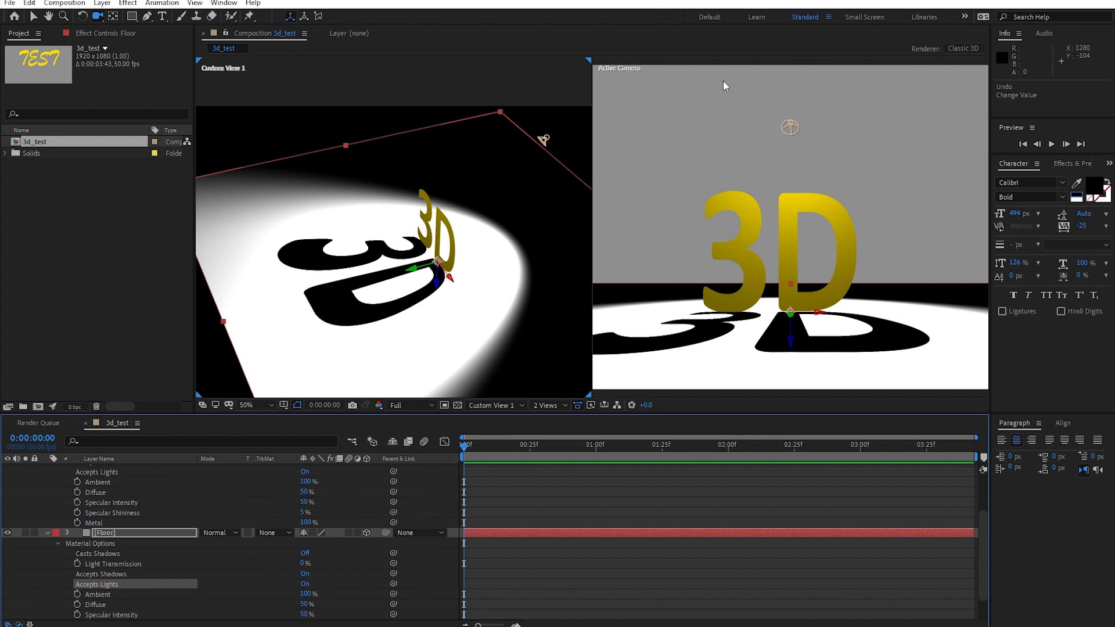
pyautogui.moveTo(102, 256); pyautogui.dragTo(3, 137)
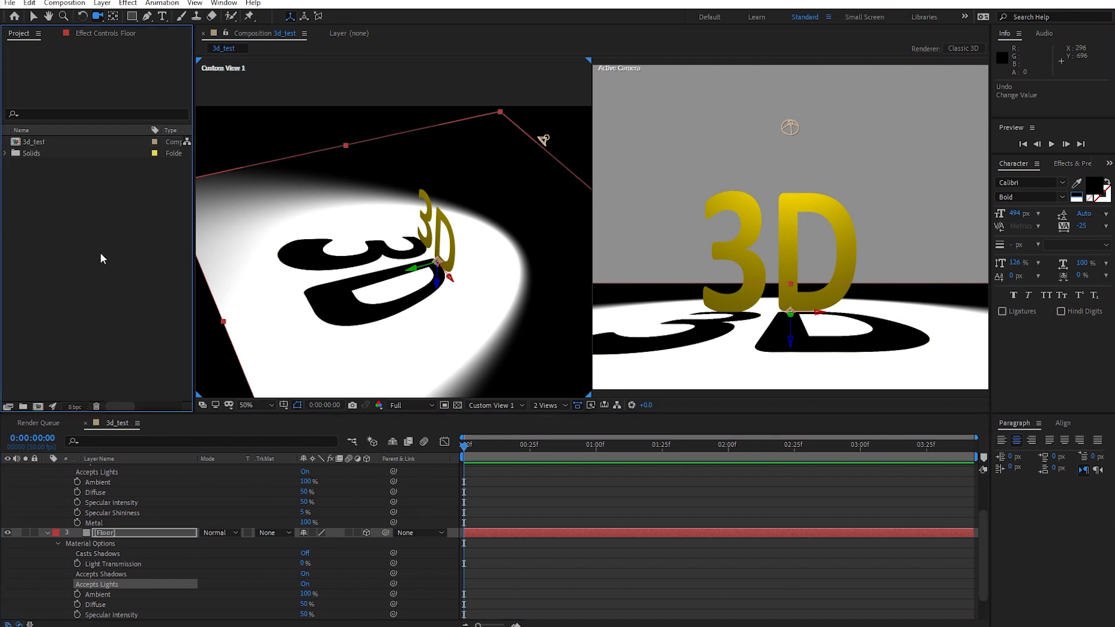
# Step: Delete the 3d_test composition and Solids folder, then create a 1920×1080 Comp 1 in 1 View
pyautogui.press('Delete')
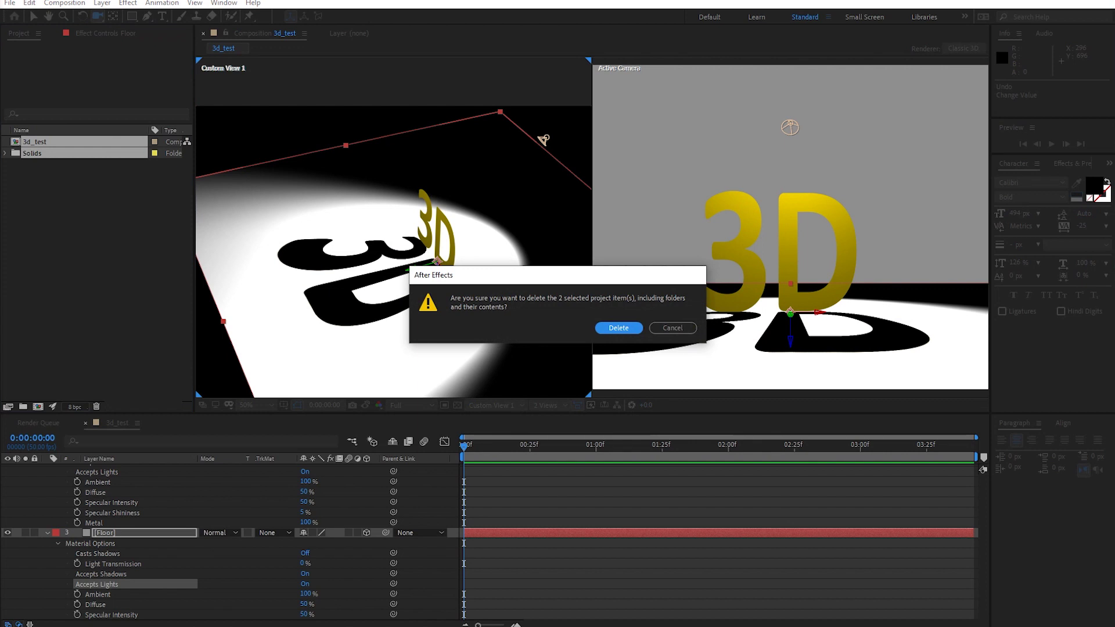
pyautogui.click(618, 329)
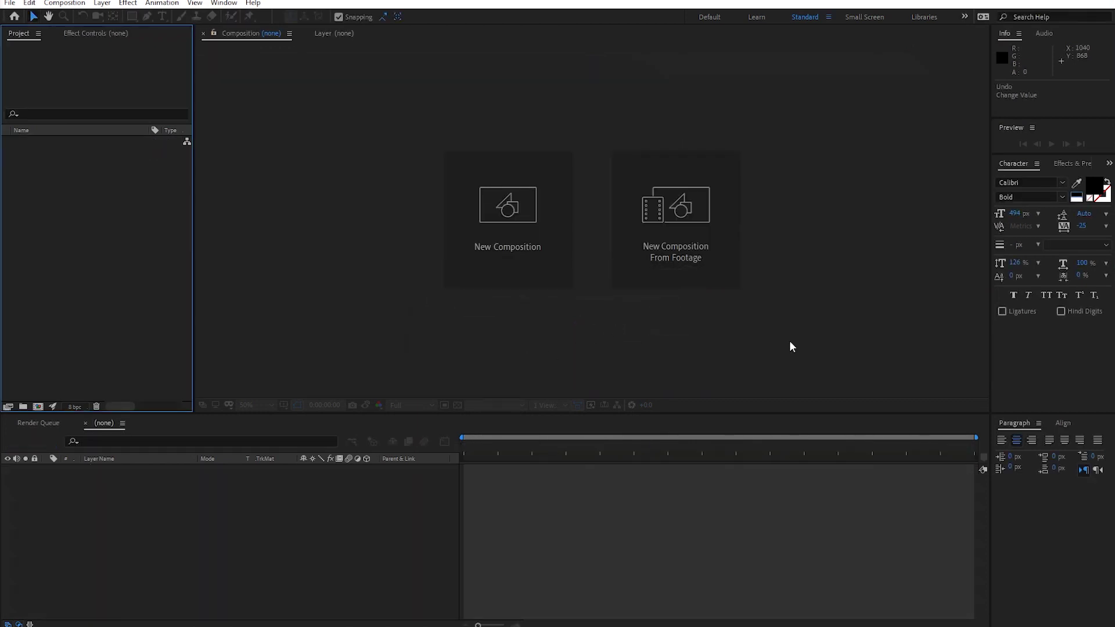
pyautogui.click(531, 235)
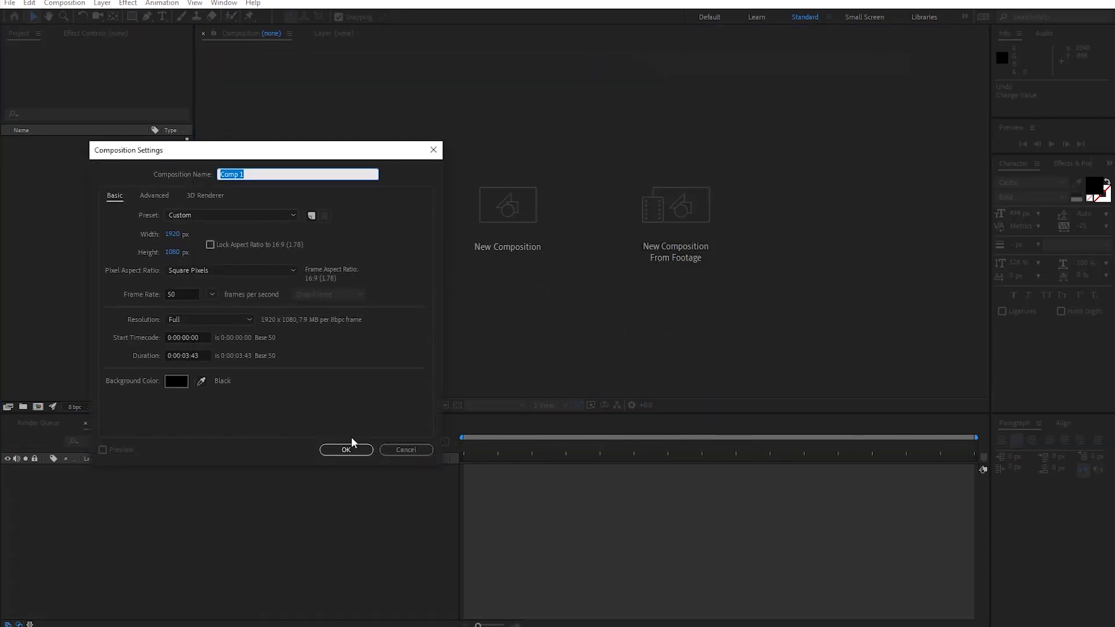
pyautogui.click(359, 451)
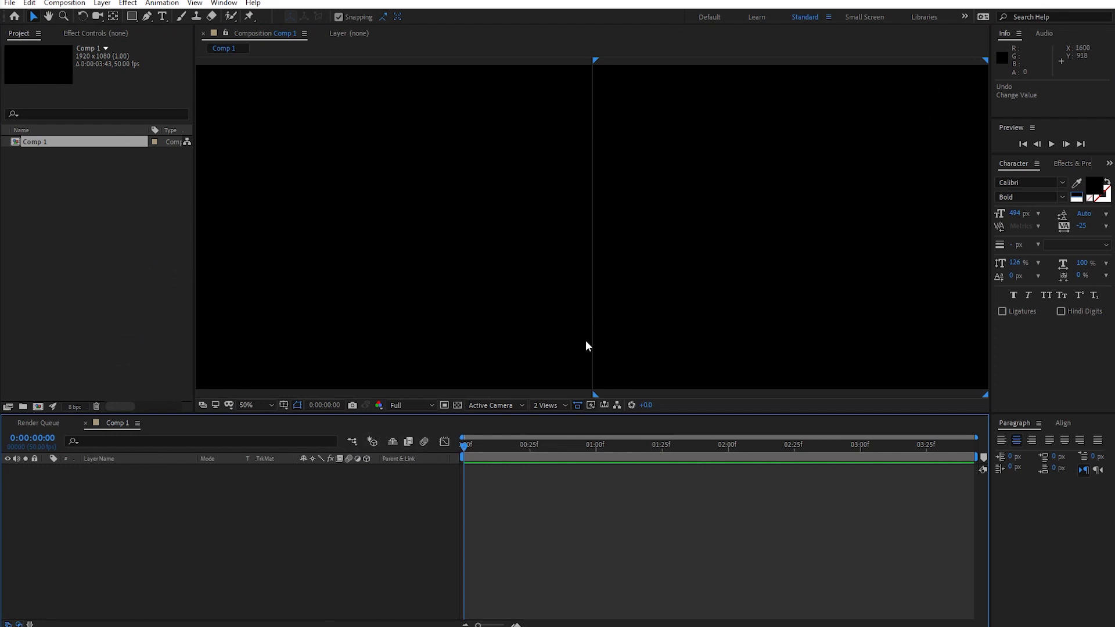
pyautogui.click(556, 405)
pyautogui.click(558, 418)
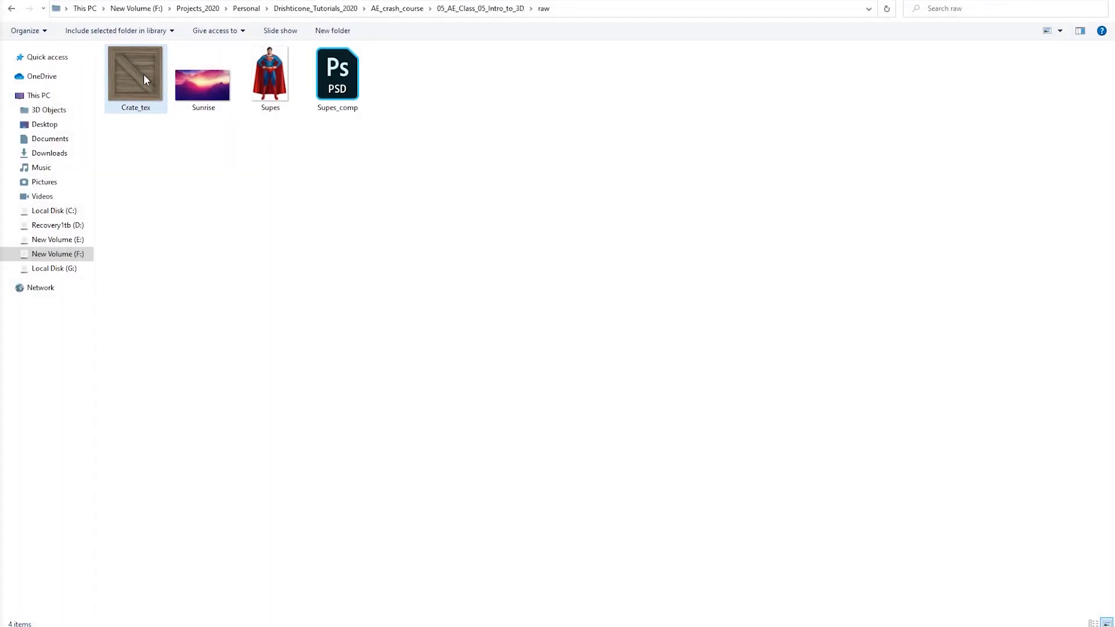
# Step: Import Crate_tex from the raw folder and place Crate_tex.png as a layer in Comp 1
pyautogui.moveTo(144, 76); pyautogui.dragTo(1107, 152)
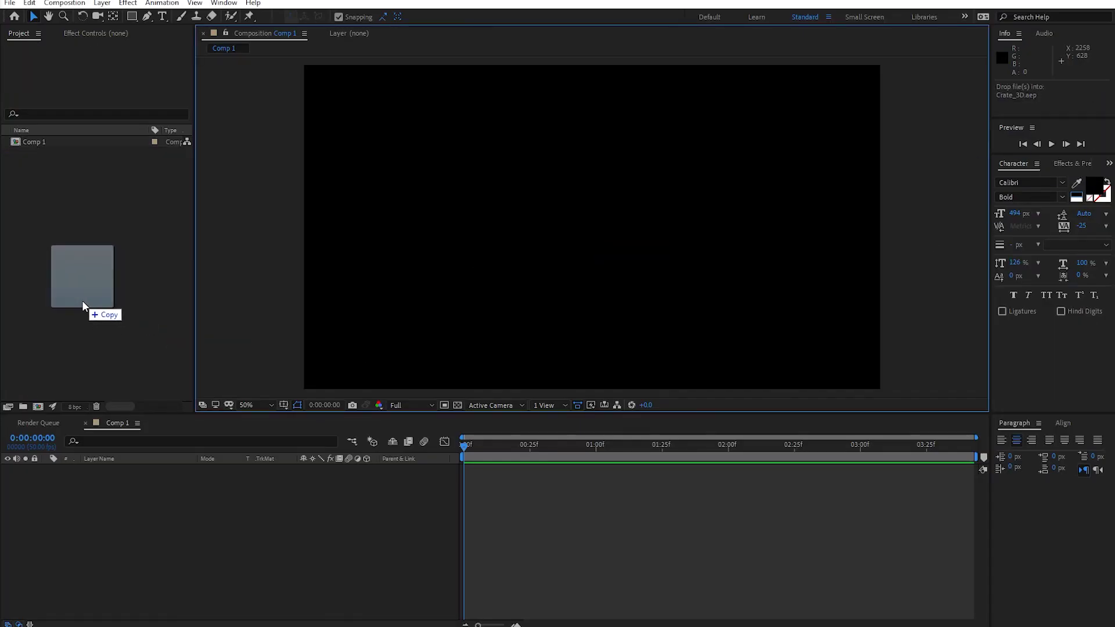
pyautogui.moveTo(1107, 152); pyautogui.dragTo(81, 300)
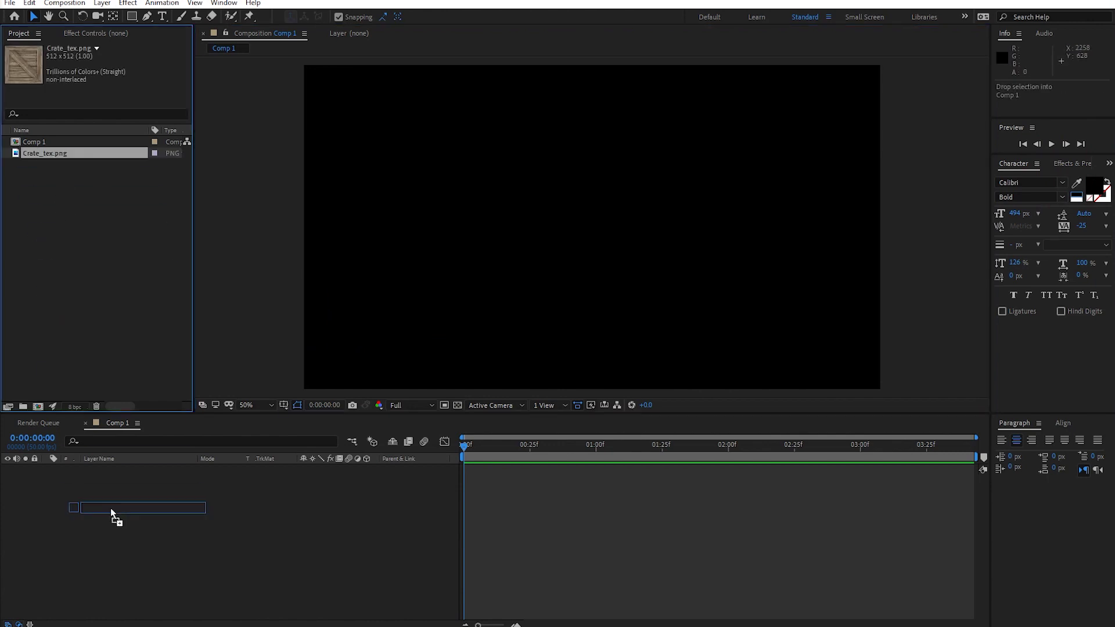
pyautogui.moveTo(52, 154); pyautogui.dragTo(116, 511)
pyautogui.click(535, 597)
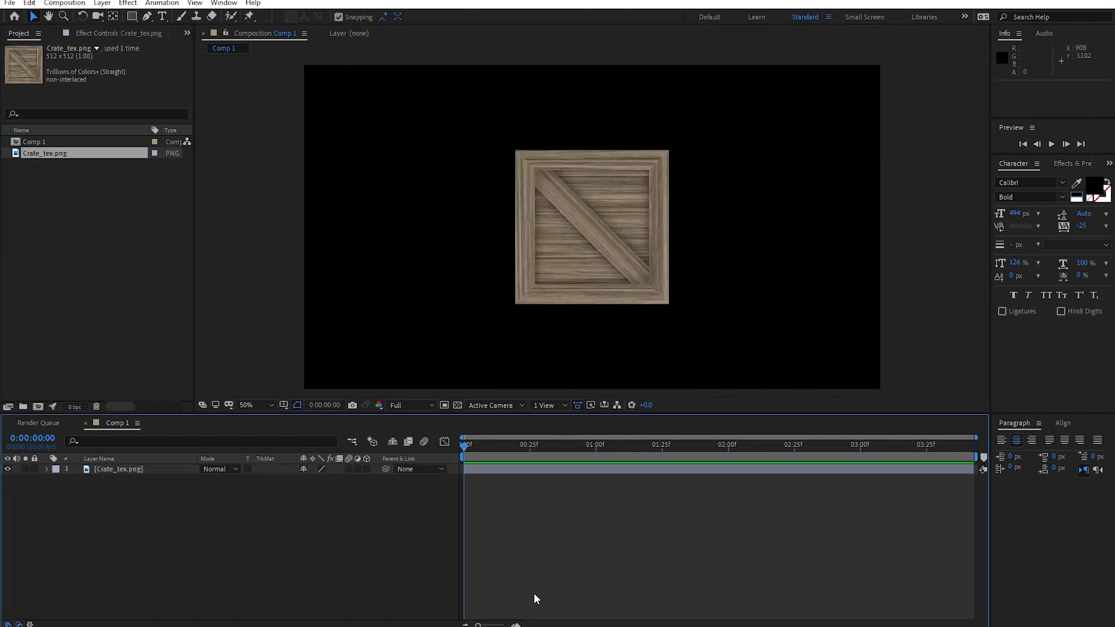
pyautogui.click(600, 270)
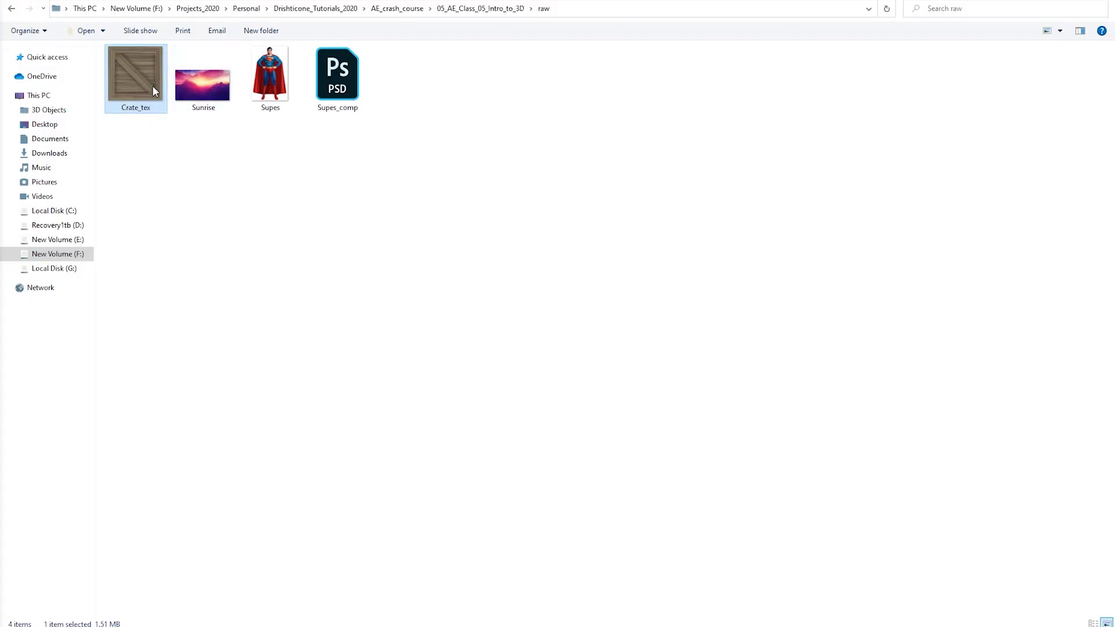
# Step: Preview the Crate_tex image full size, then reselect the crate layer in After Effects
pyautogui.doubleClick(149, 85)
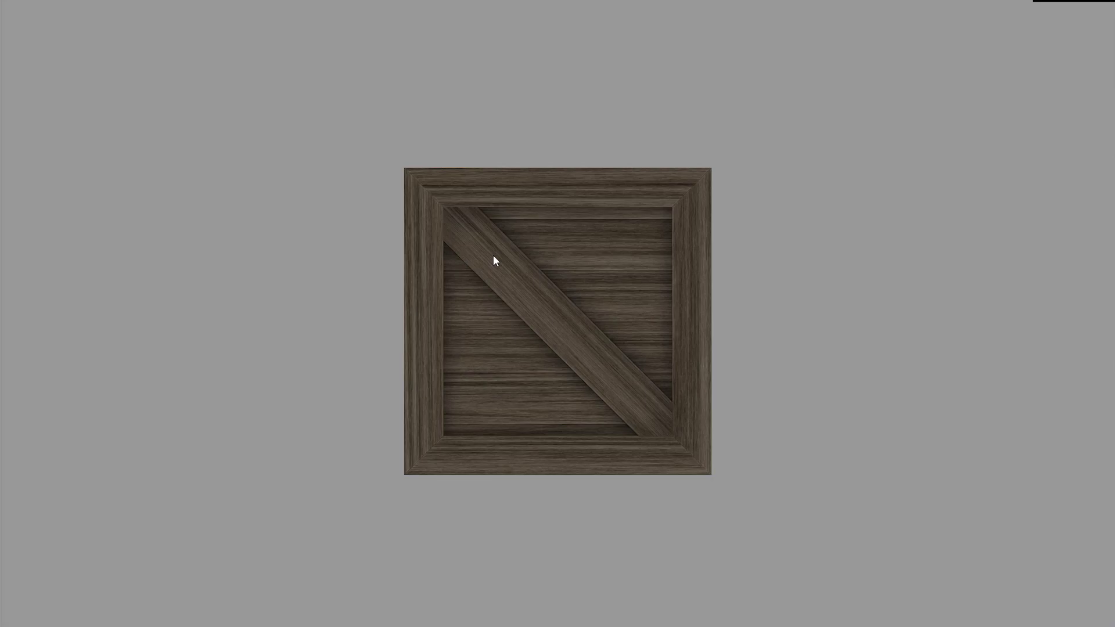
pyautogui.click(1086, 7)
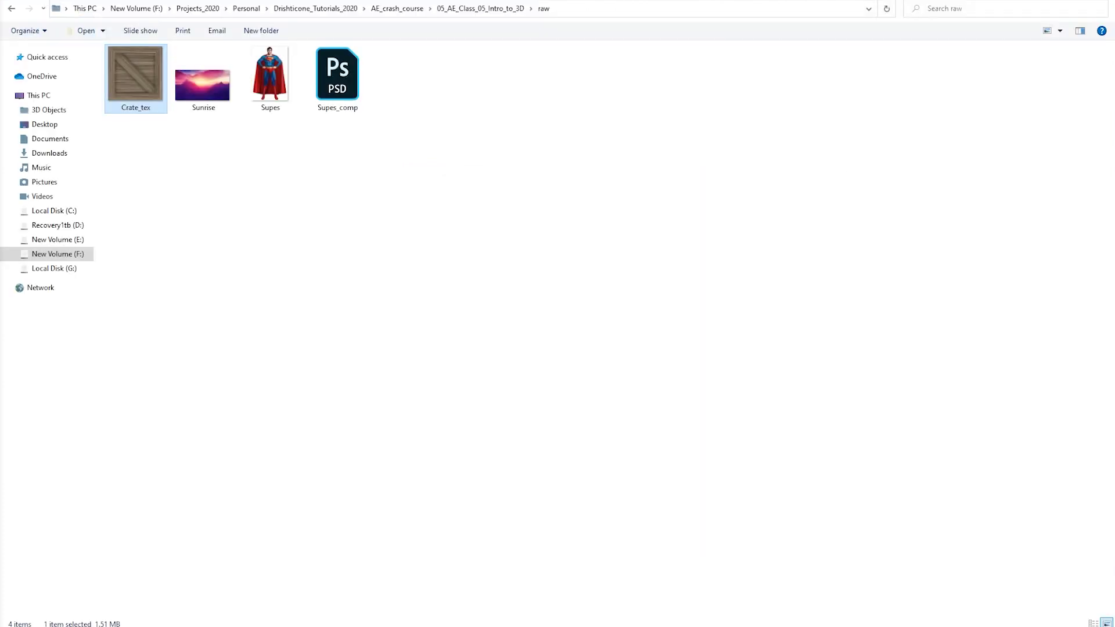
pyautogui.moveTo(1112, 41)
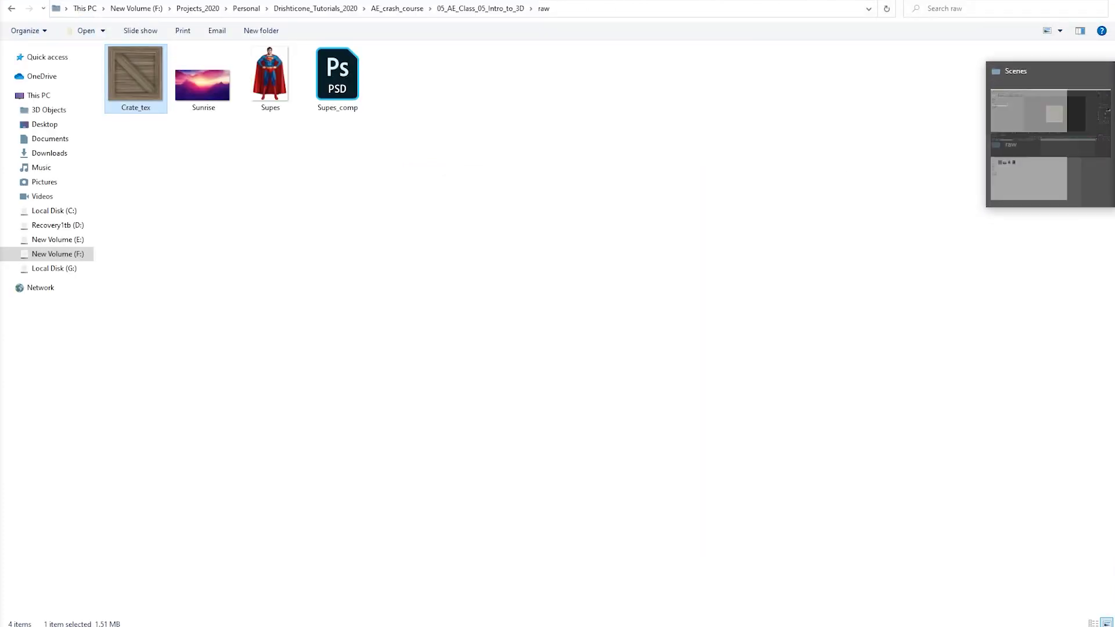
pyautogui.click(1056, 155)
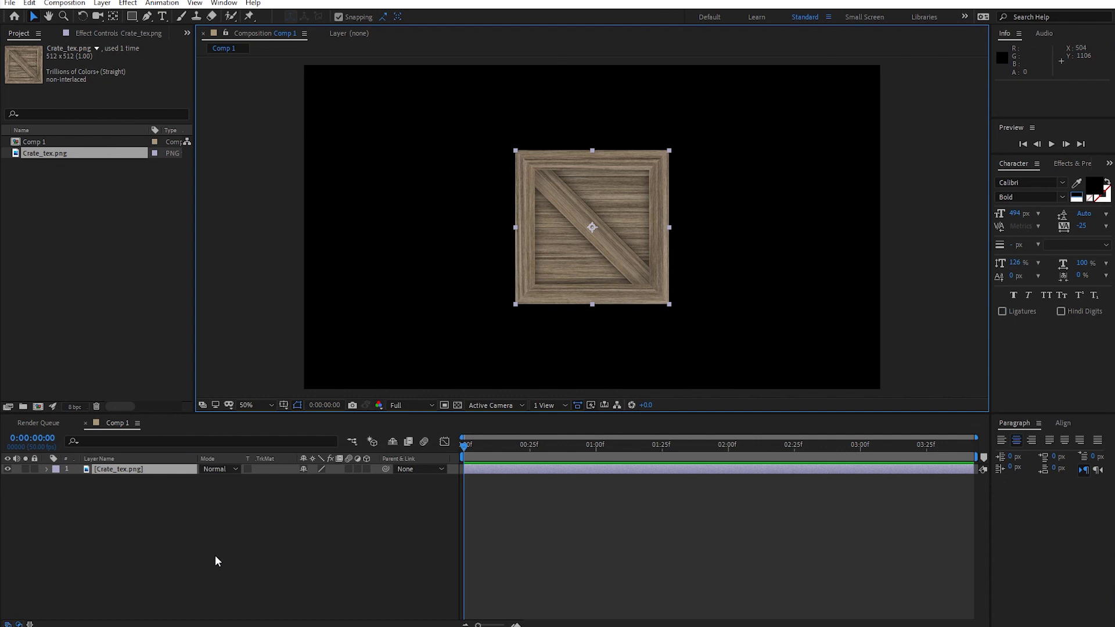
pyautogui.click(102, 468)
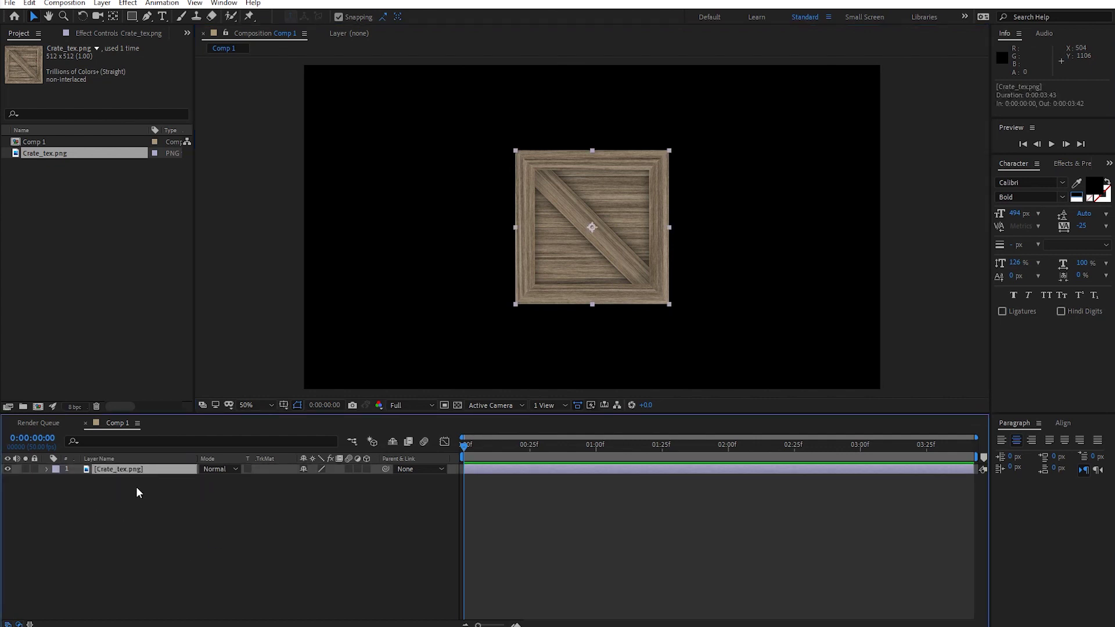
# Step: In the crate's Layer panel at 100%, drag its anchor point down to the bottom edge
pyautogui.click(126, 475)
pyautogui.click(130, 465)
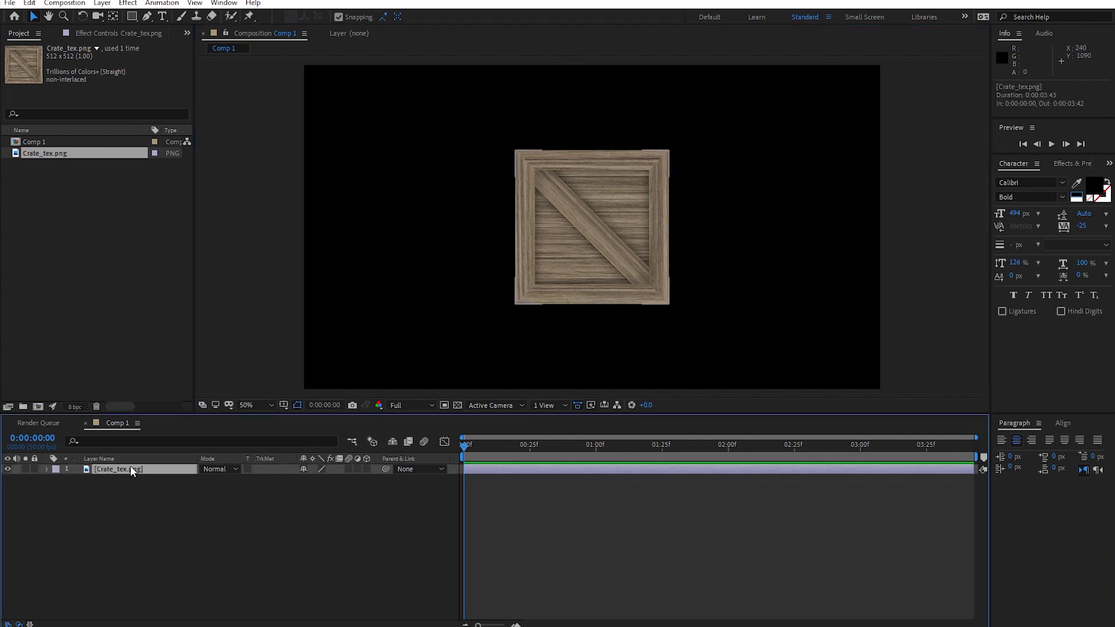
pyautogui.doubleClick(159, 472)
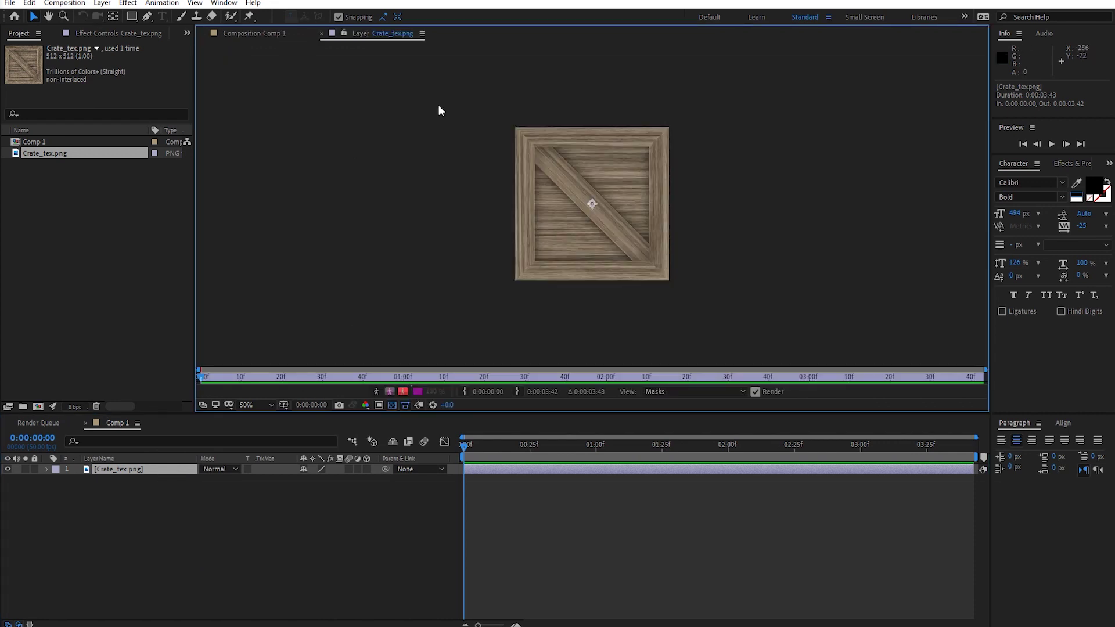
pyautogui.press('/')
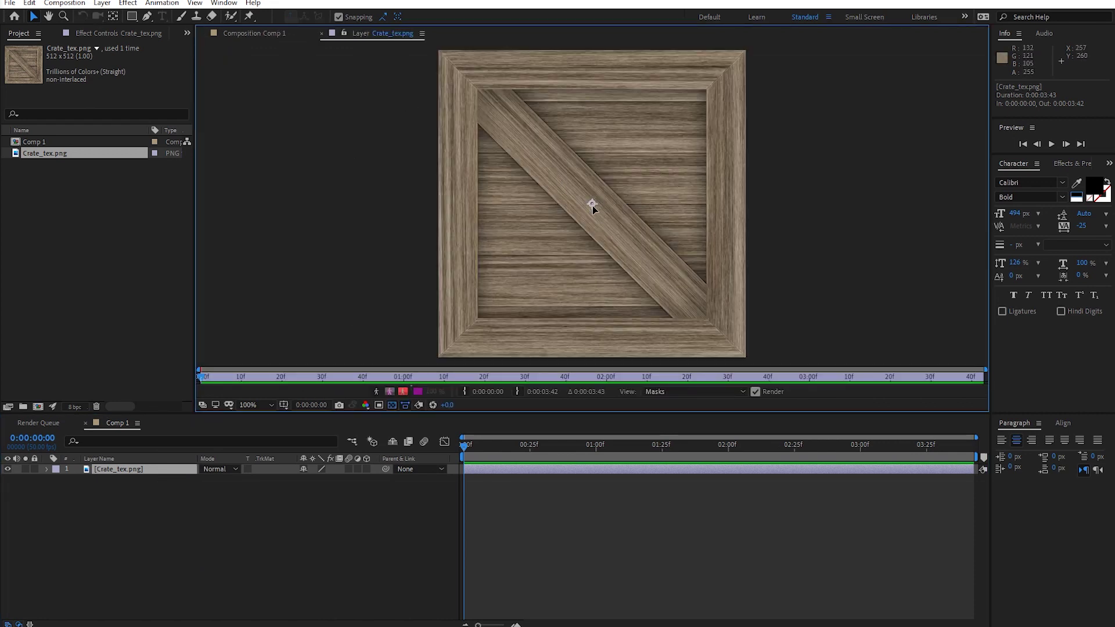
pyautogui.click(113, 18)
pyautogui.moveTo(593, 204); pyautogui.dragTo(592, 359)
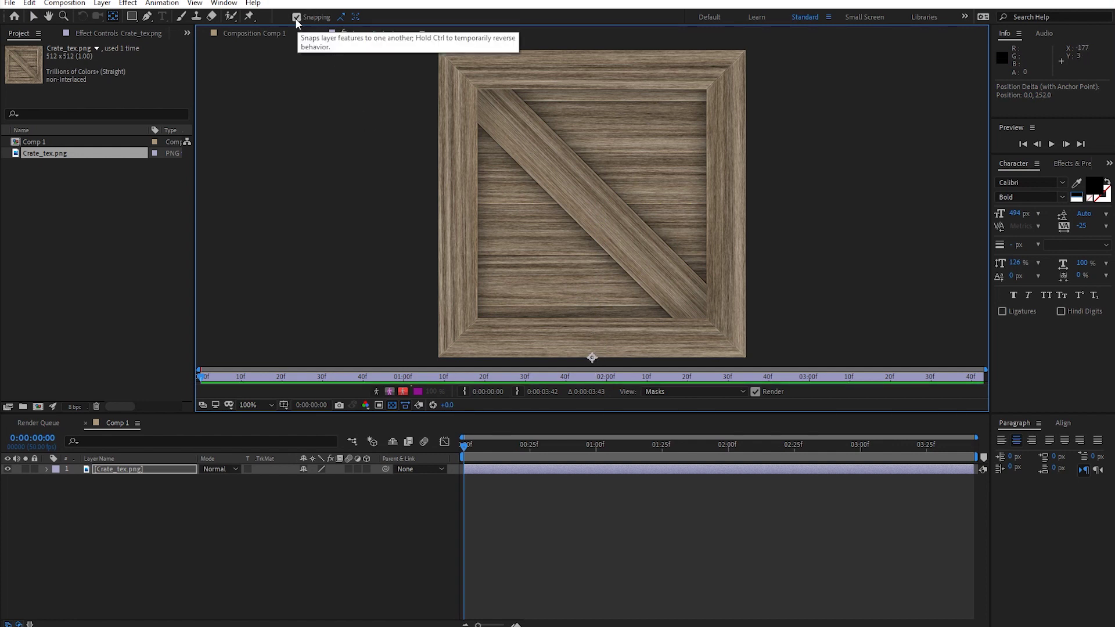
pyautogui.click(248, 33)
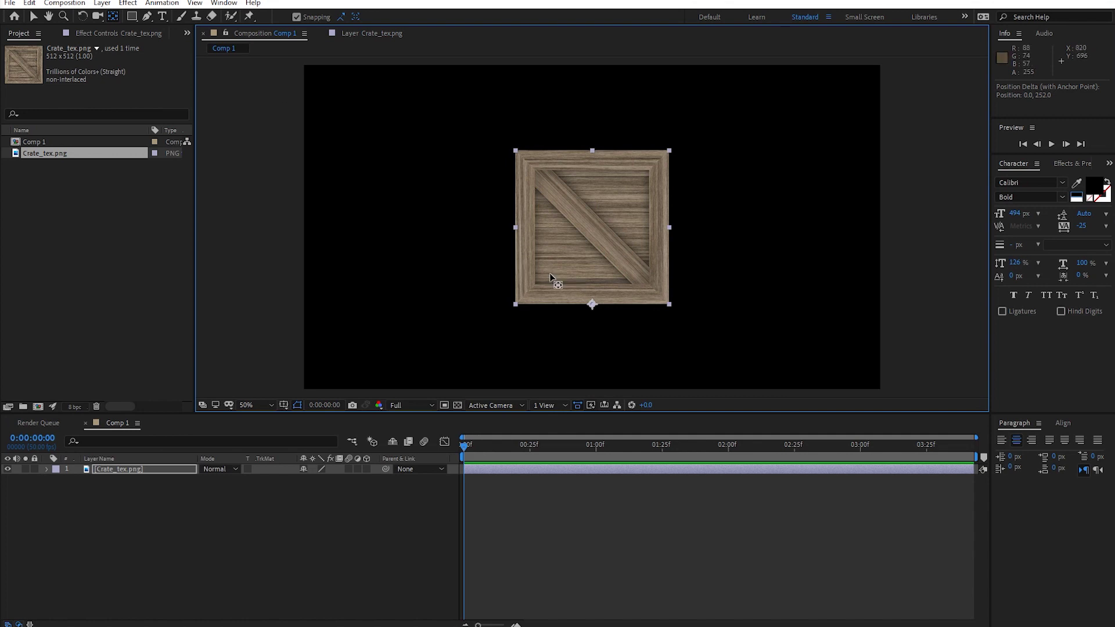
# Step: Turn on the crate layer's 3D switch, undoing the trial rotations so it stays upright
pyautogui.press('r')
pyautogui.moveTo(314, 479)
pyautogui.mouseDown()
pyautogui.moveTo(323, 481)
pyautogui.moveTo(311, 480)
pyautogui.mouseUp()
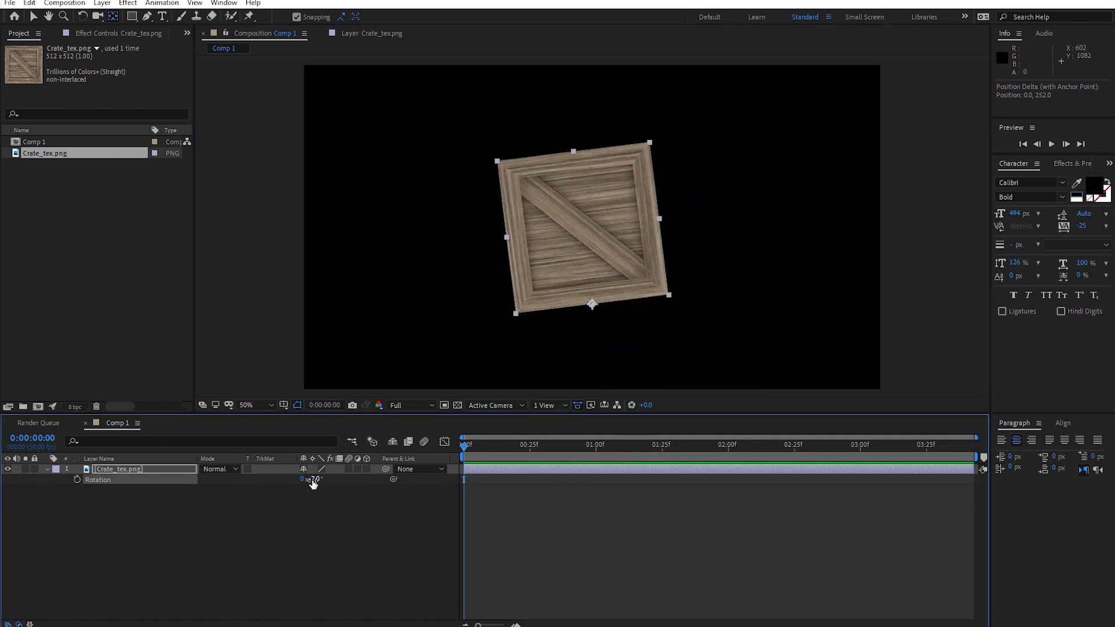
pyautogui.hotkey('ctrl', 'z')
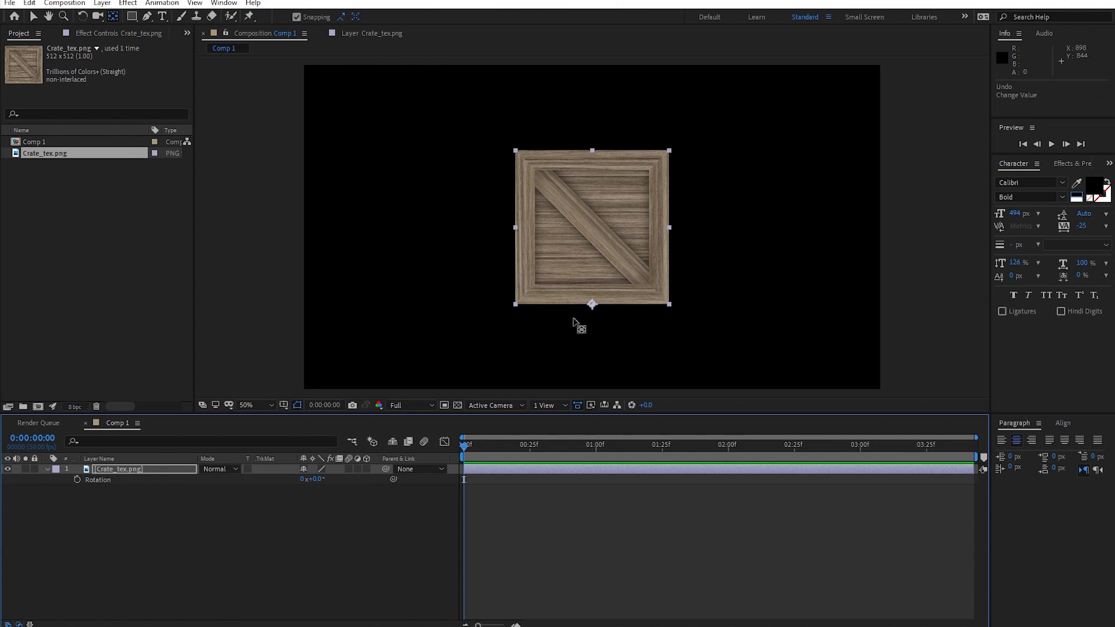
pyautogui.press('v')
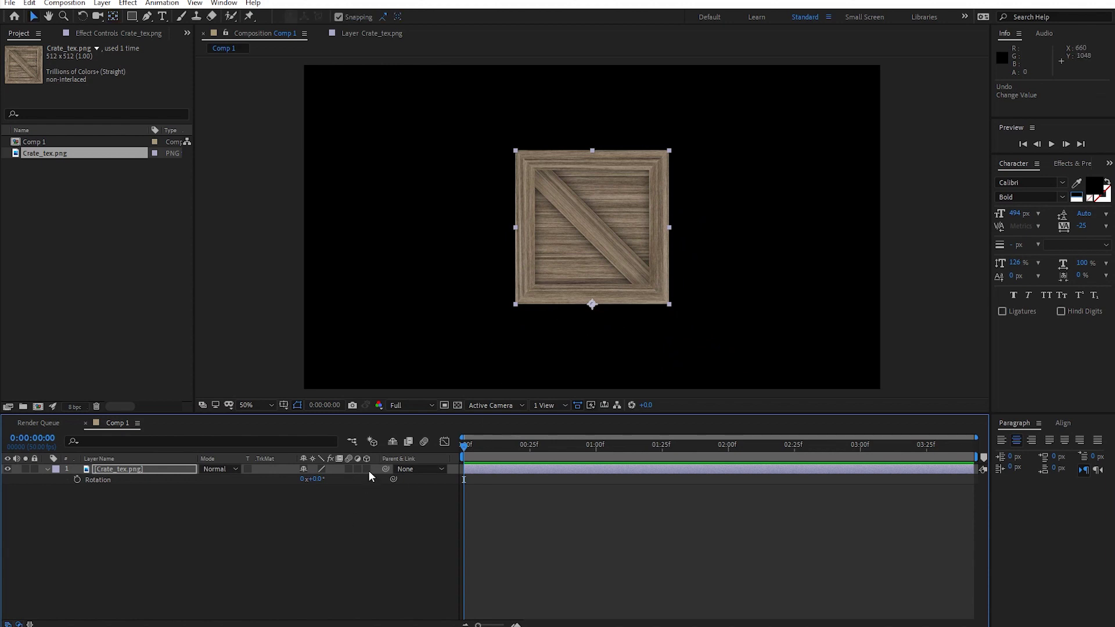
pyautogui.click(367, 470)
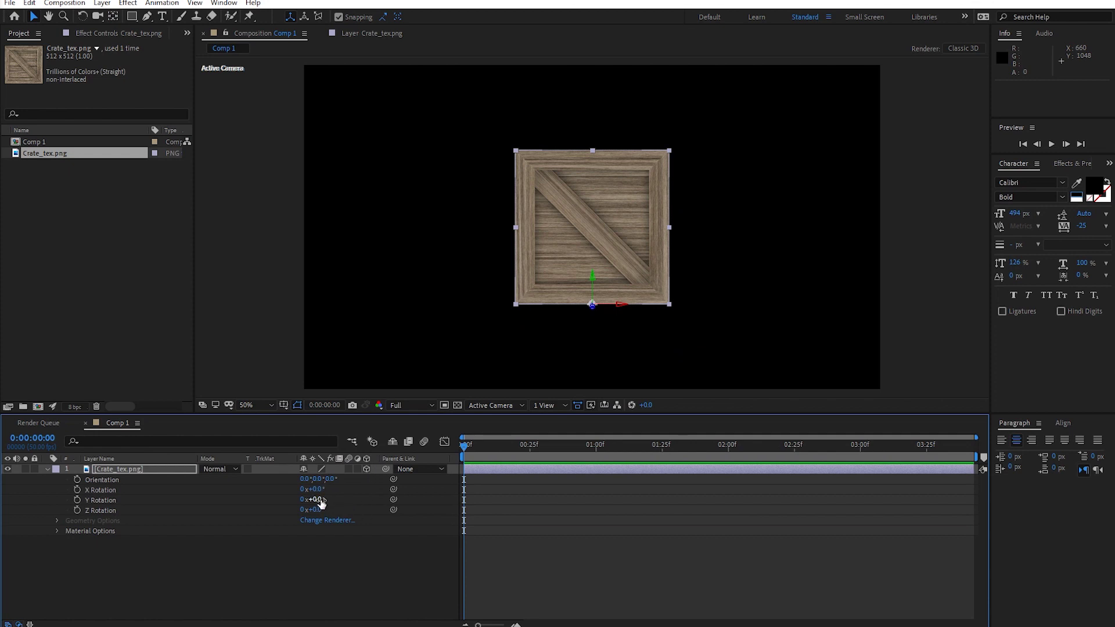
pyautogui.moveTo(313, 490)
pyautogui.mouseDown()
pyautogui.moveTo(353, 499)
pyautogui.moveTo(293, 514)
pyautogui.moveTo(336, 510)
pyautogui.mouseUp()
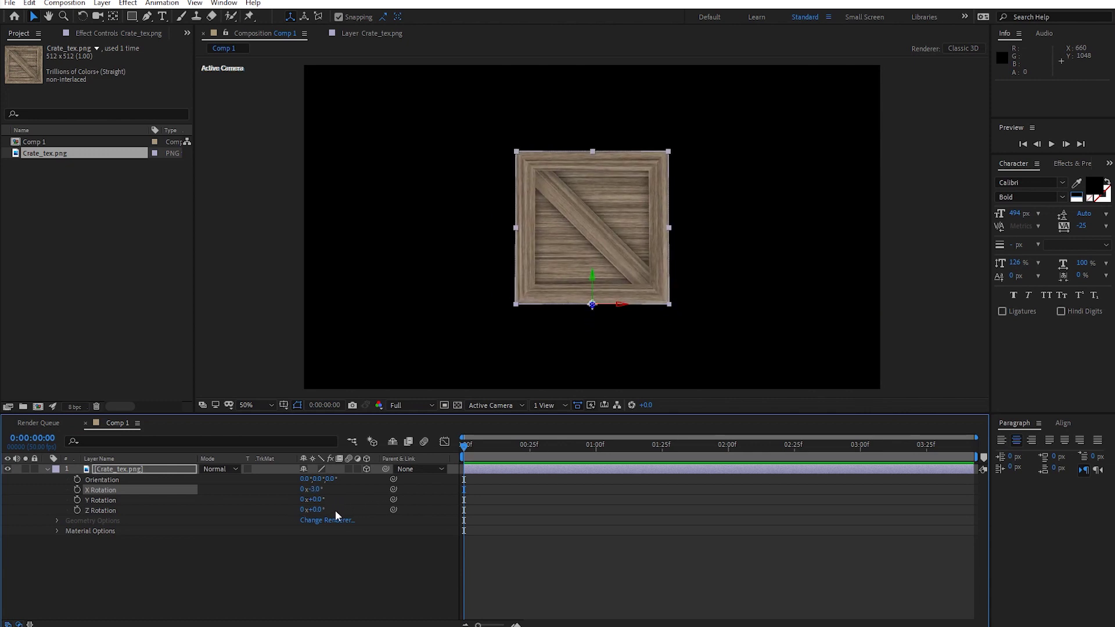
pyautogui.hotkey('ctrl', 'z')
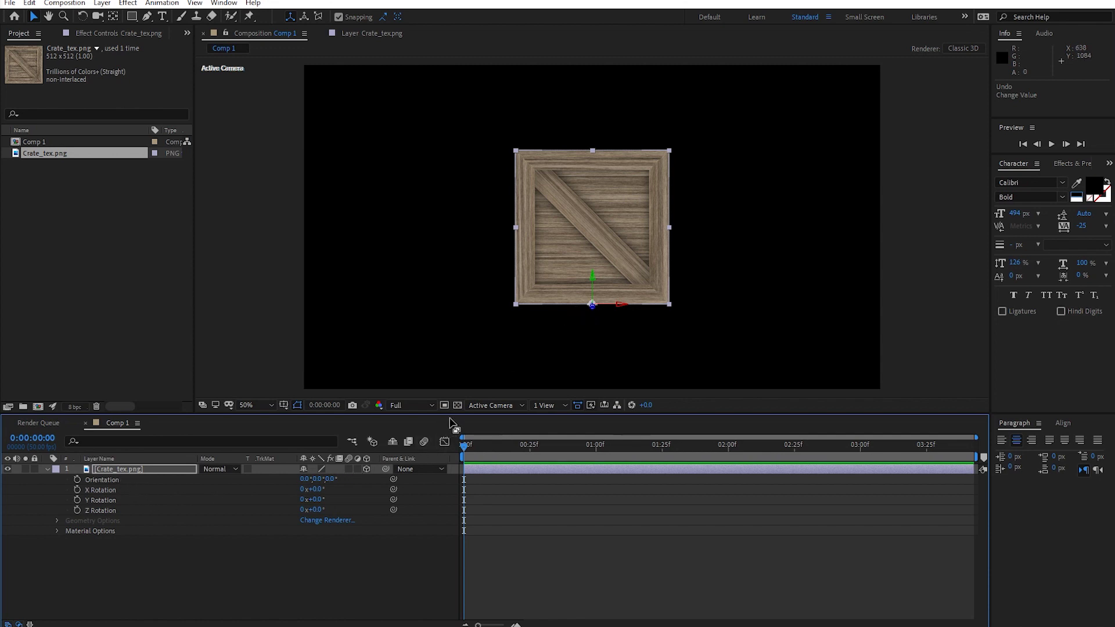
# Step: Set the viewer to 2 Views - Horizontal, with the left view showing Custom View 1
pyautogui.click(555, 405)
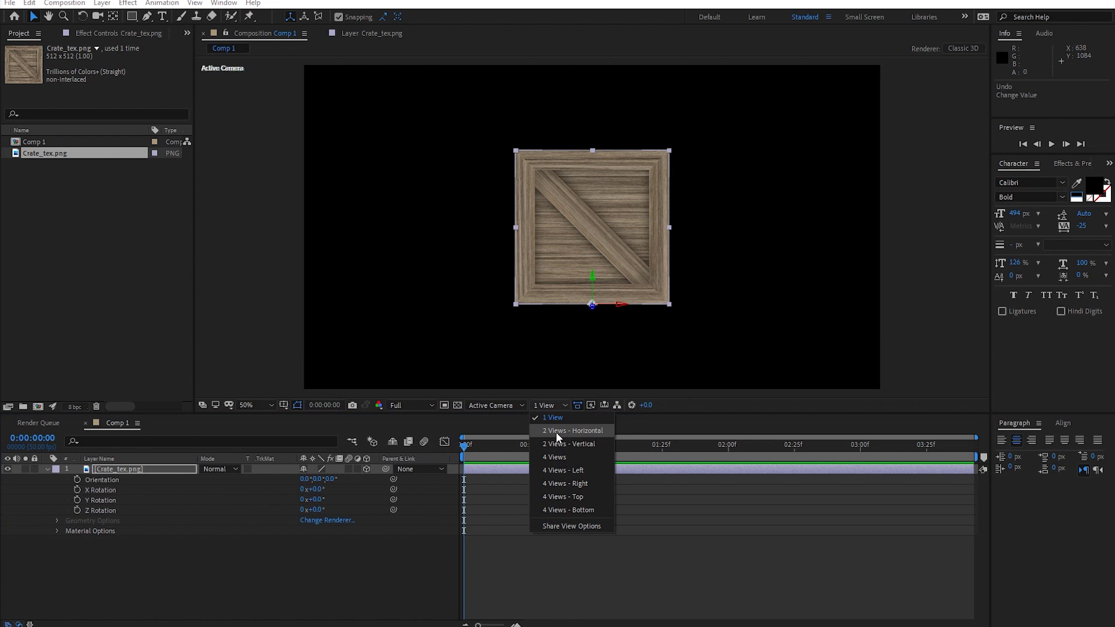
pyautogui.click(556, 431)
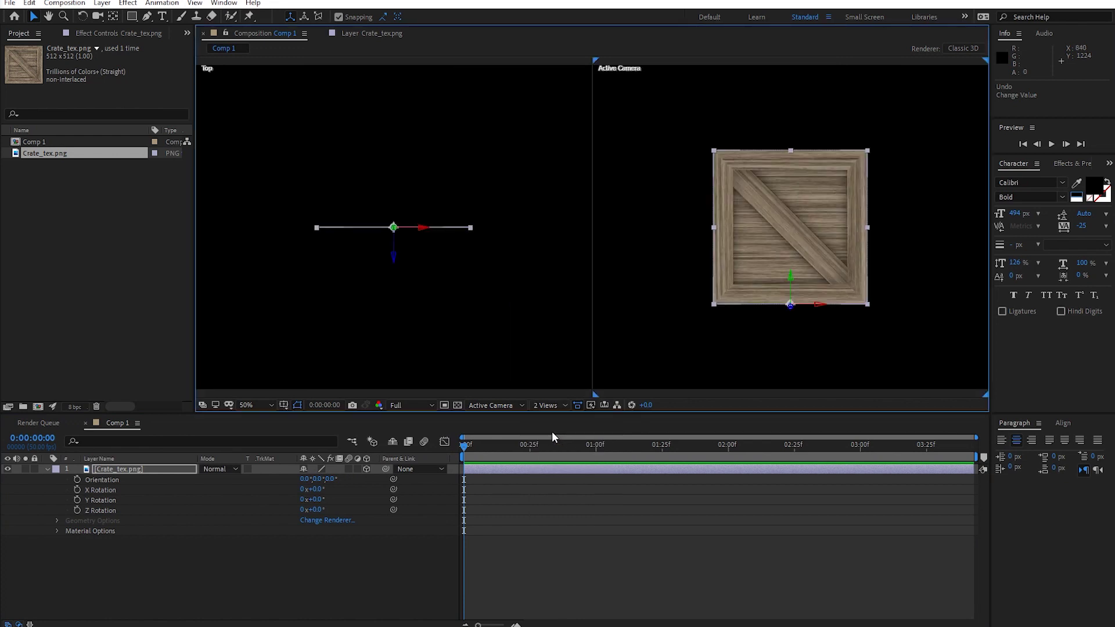
pyautogui.click(507, 404)
pyautogui.click(500, 515)
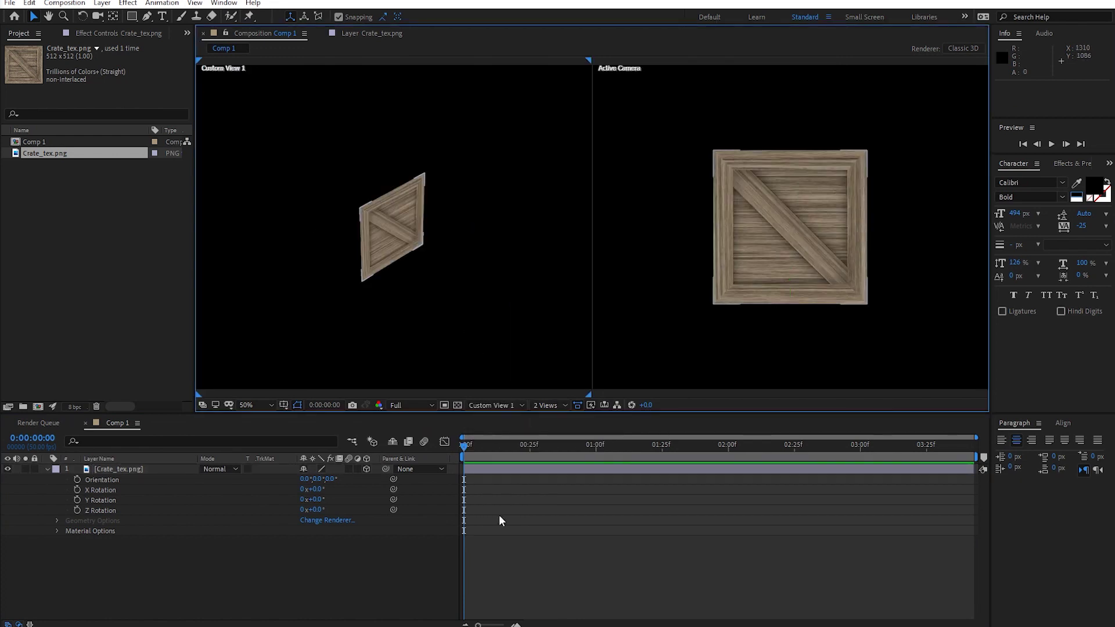
pyautogui.click(137, 470)
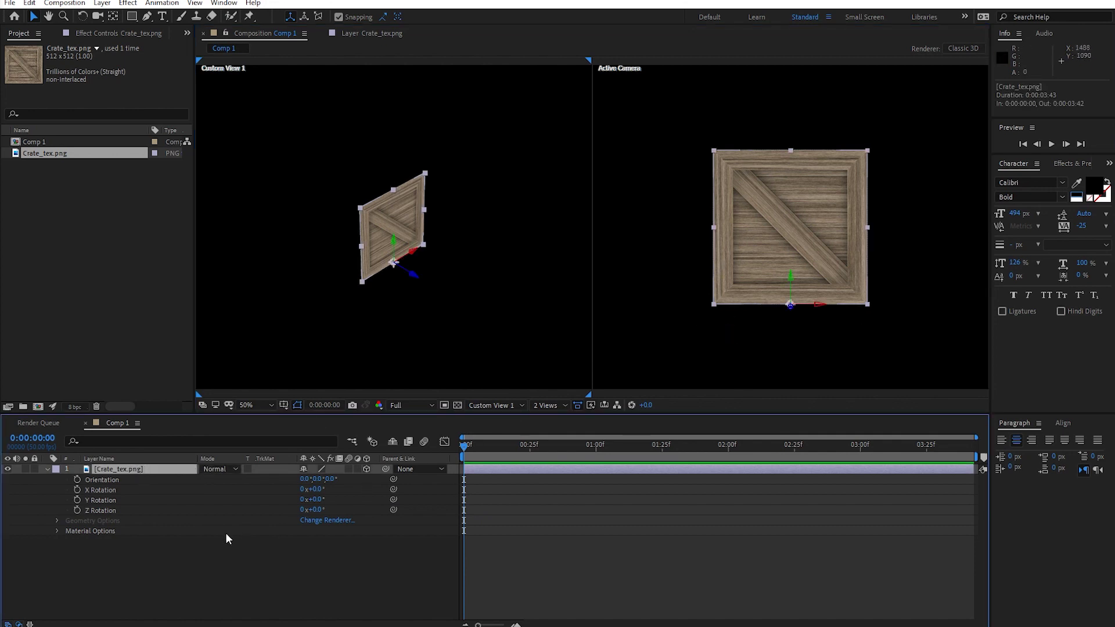
# Step: Duplicate the crate face and lay the copy flat at 90° X Rotation as the bottom
pyautogui.hotkey('ctrl', 'd')
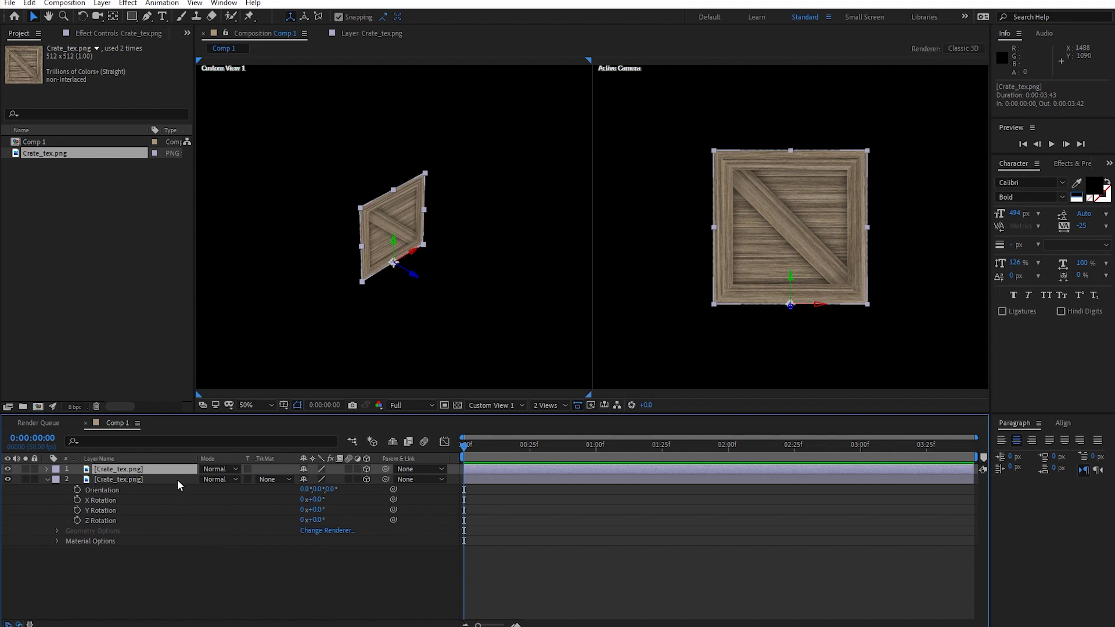
pyautogui.press('r')
pyautogui.moveTo(321, 490); pyautogui.dragTo(318, 490)
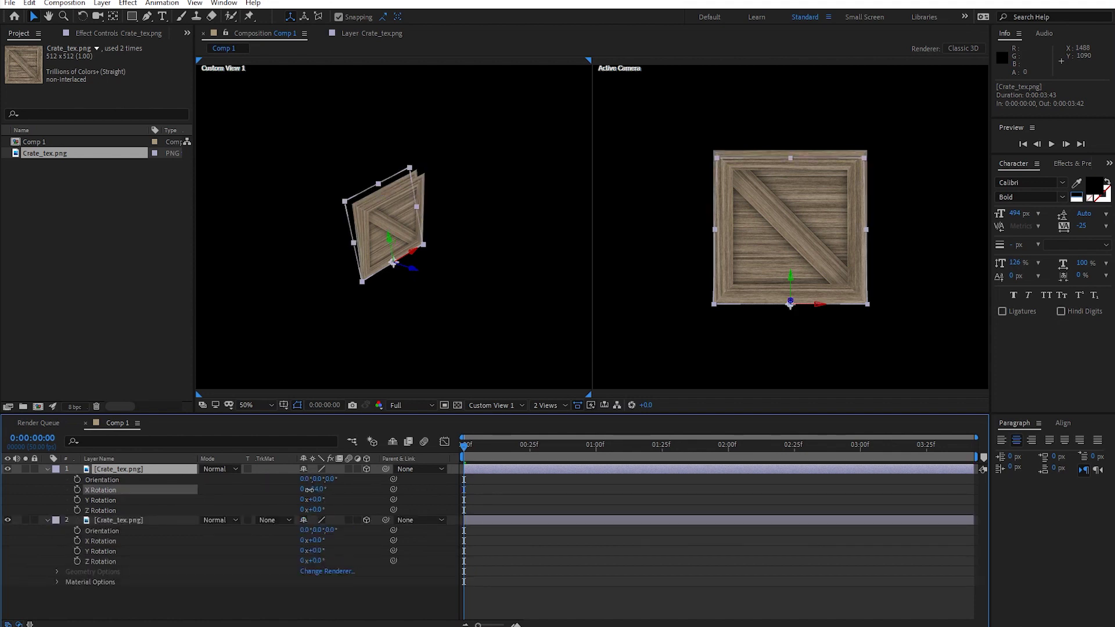
pyautogui.click(318, 490)
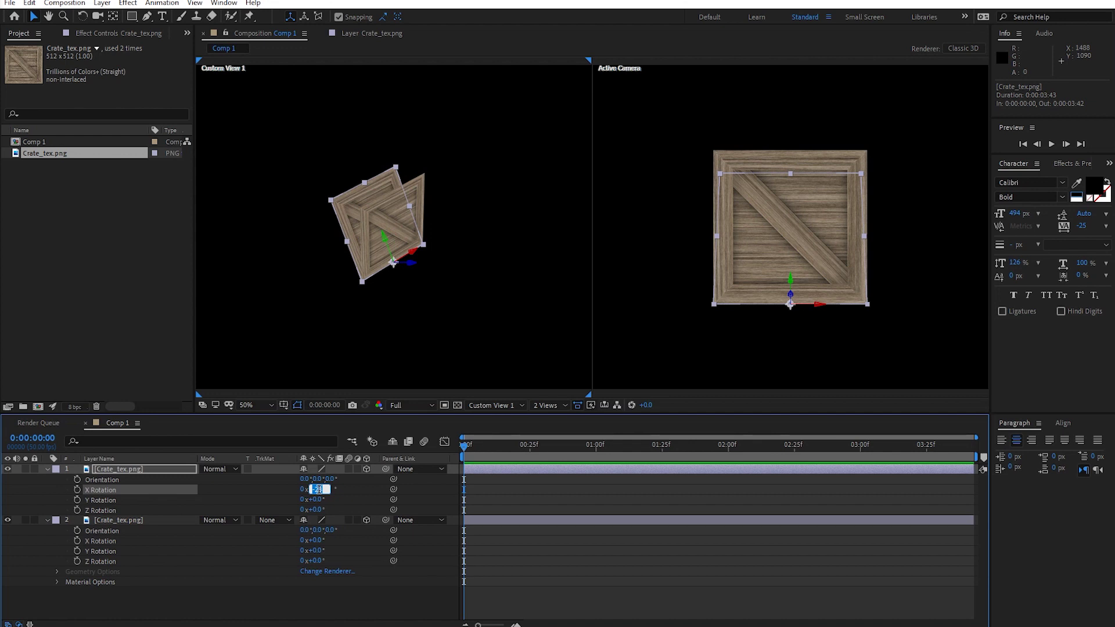
pyautogui.write('90')
pyautogui.press('Return')
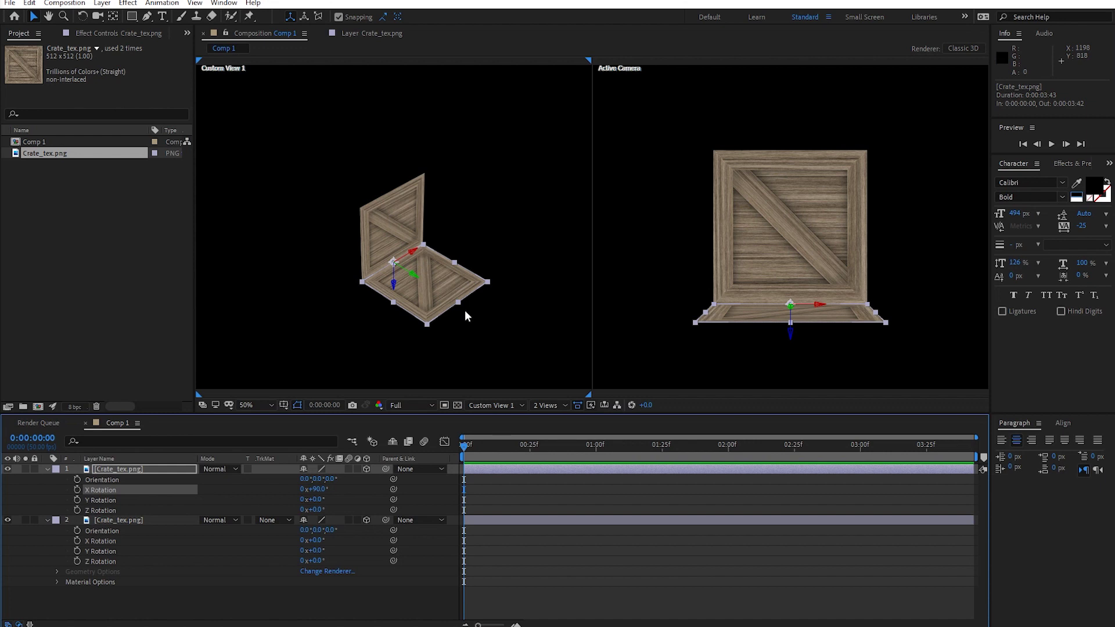
# Step: Duplicate the flat face and raise the copy upward to form the crate's top
pyautogui.hotkey('ctrl', 'd')
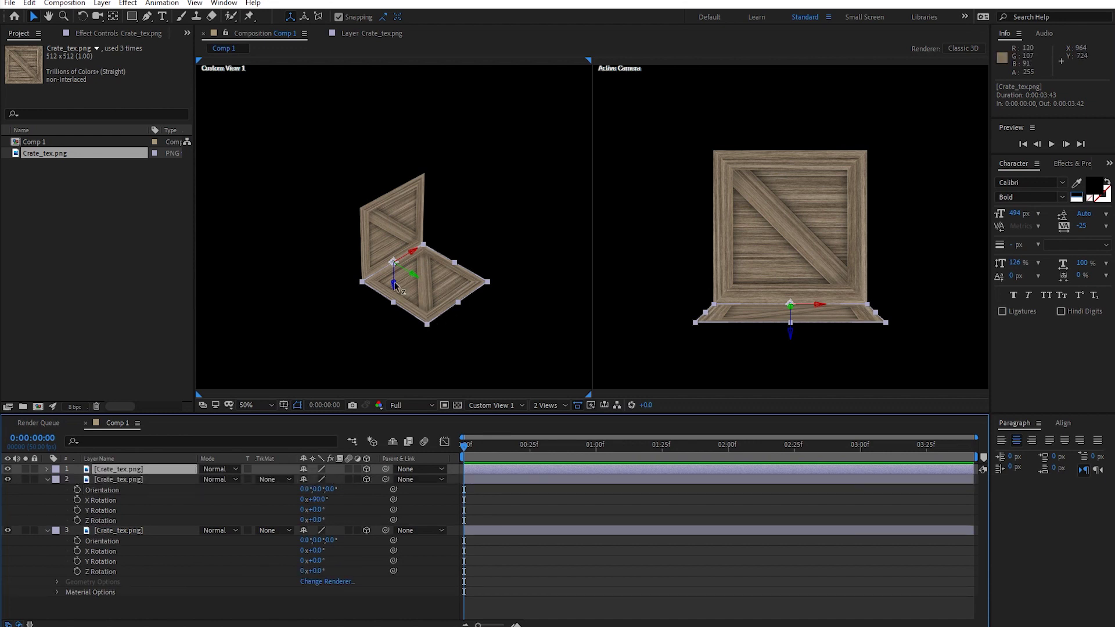
pyautogui.moveTo(394, 284); pyautogui.dragTo(388, 153)
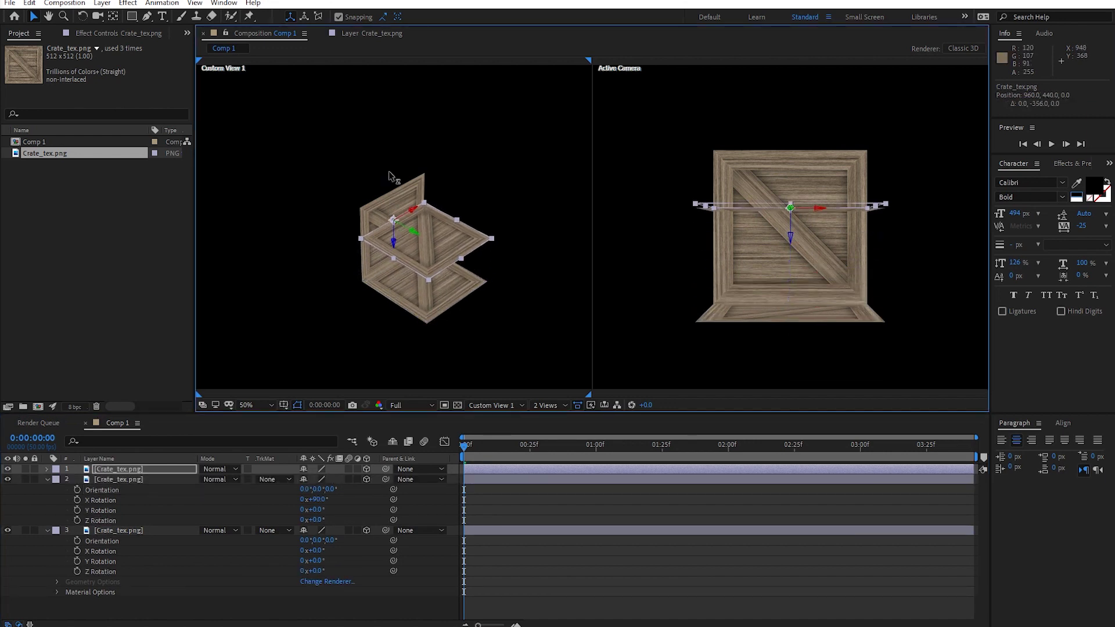
pyautogui.moveTo(388, 153); pyautogui.dragTo(385, 131)
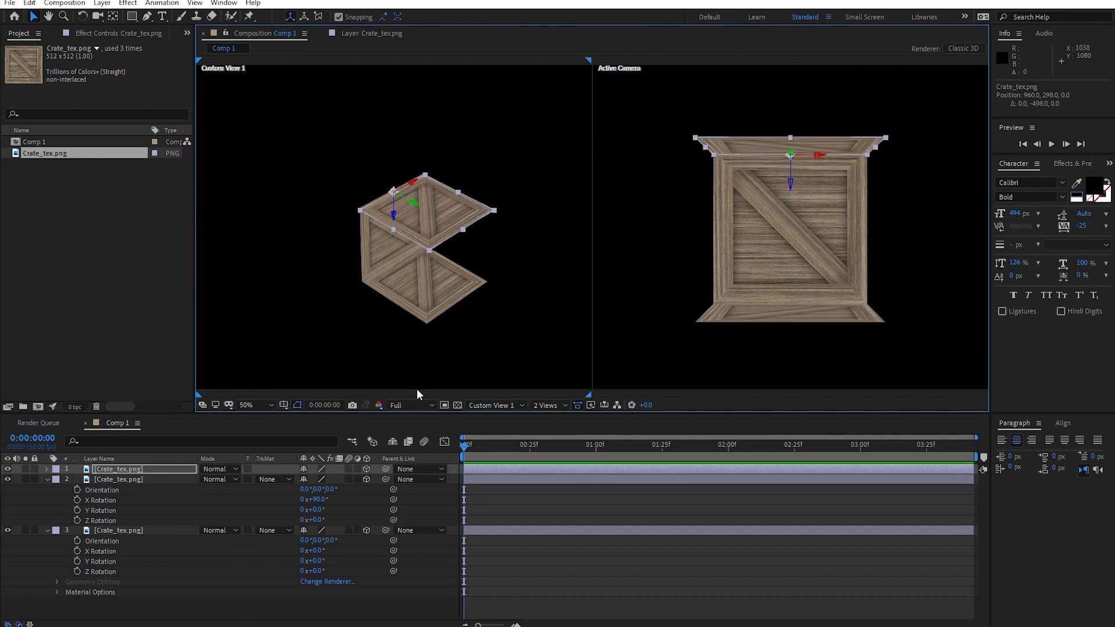
pyautogui.click(503, 405)
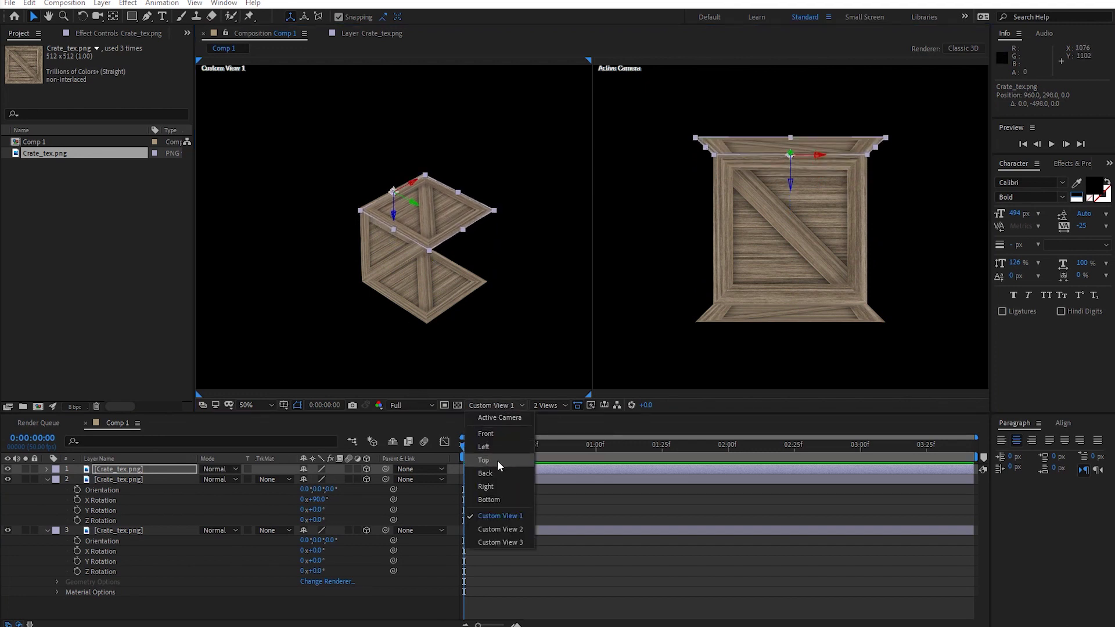
# Step: From the zoomed Front view, align the top face with the back face's upper edge, then return to Custom View 1
pyautogui.click(489, 435)
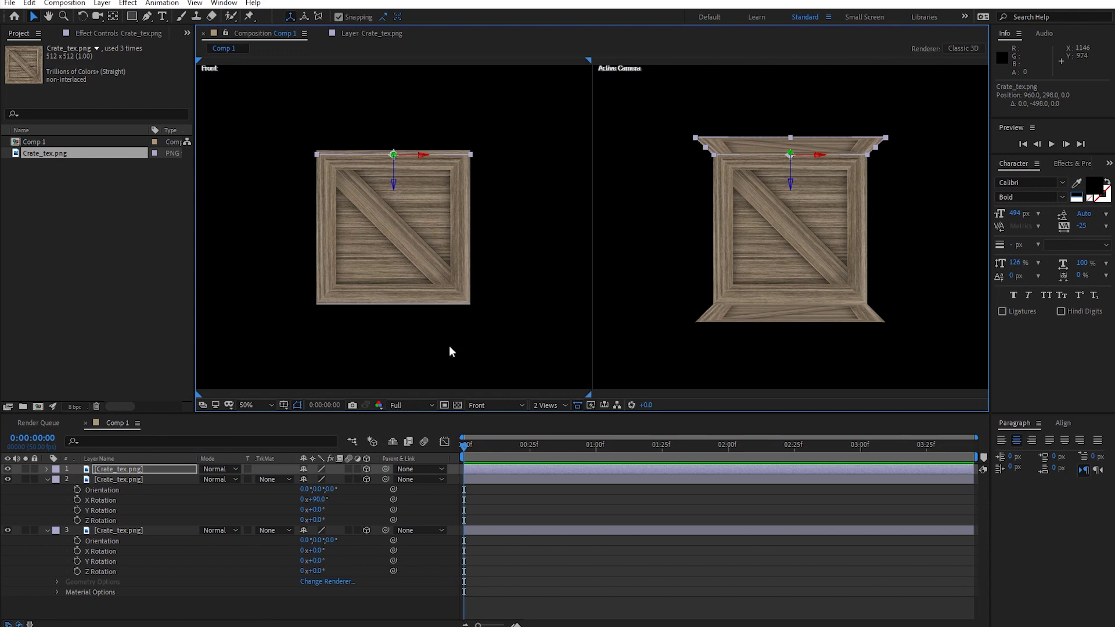
pyautogui.scroll(1, 412, 192)
pyautogui.scroll(1, 438, 311)
pyautogui.scroll(1, 437, 311)
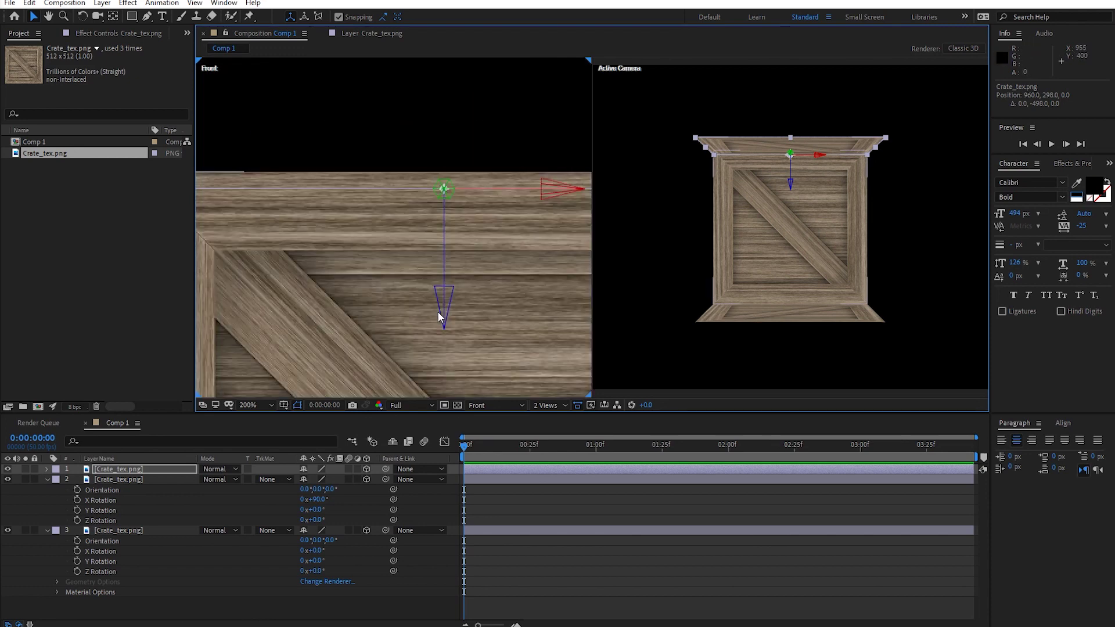
pyautogui.moveTo(445, 319); pyautogui.dragTo(445, 308)
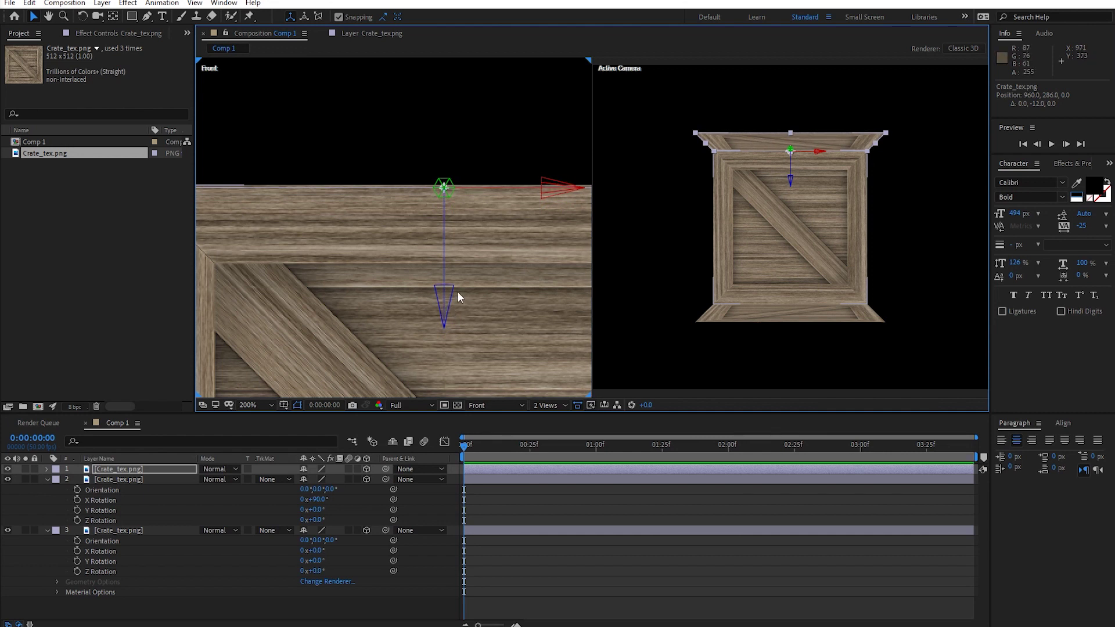
pyautogui.scroll(-6, 457, 292)
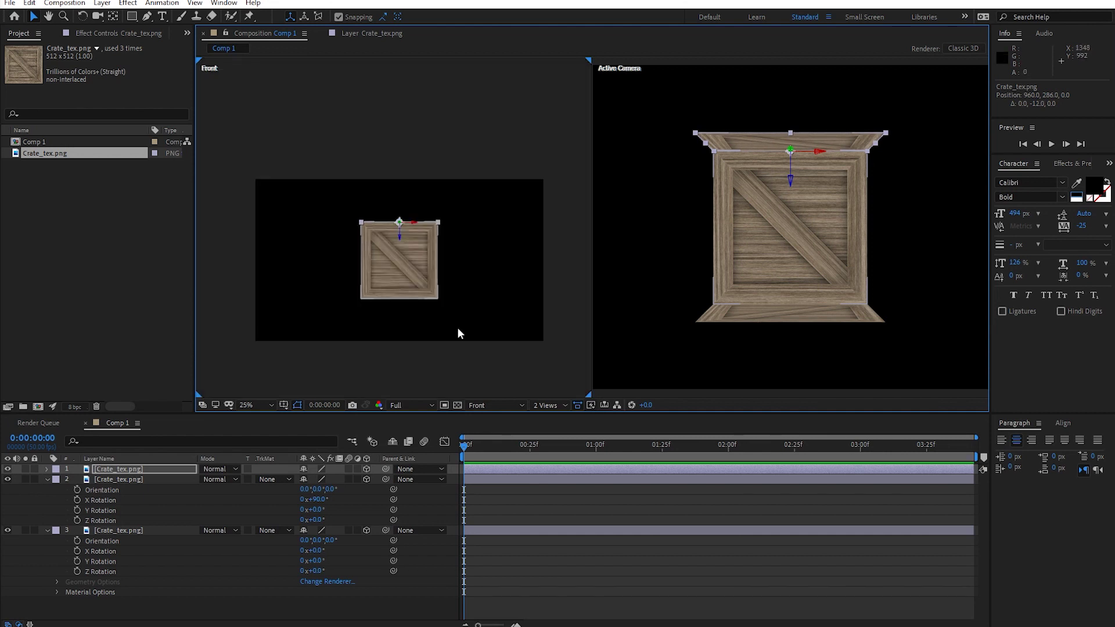
pyautogui.scroll(1, 459, 347)
pyautogui.click(482, 405)
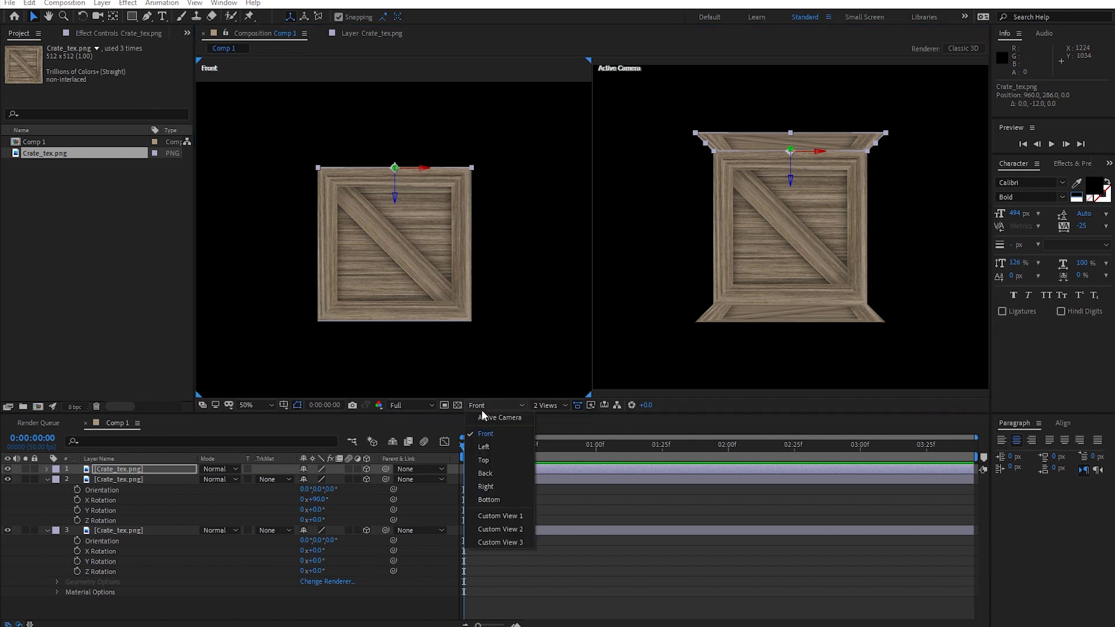
pyautogui.click(492, 515)
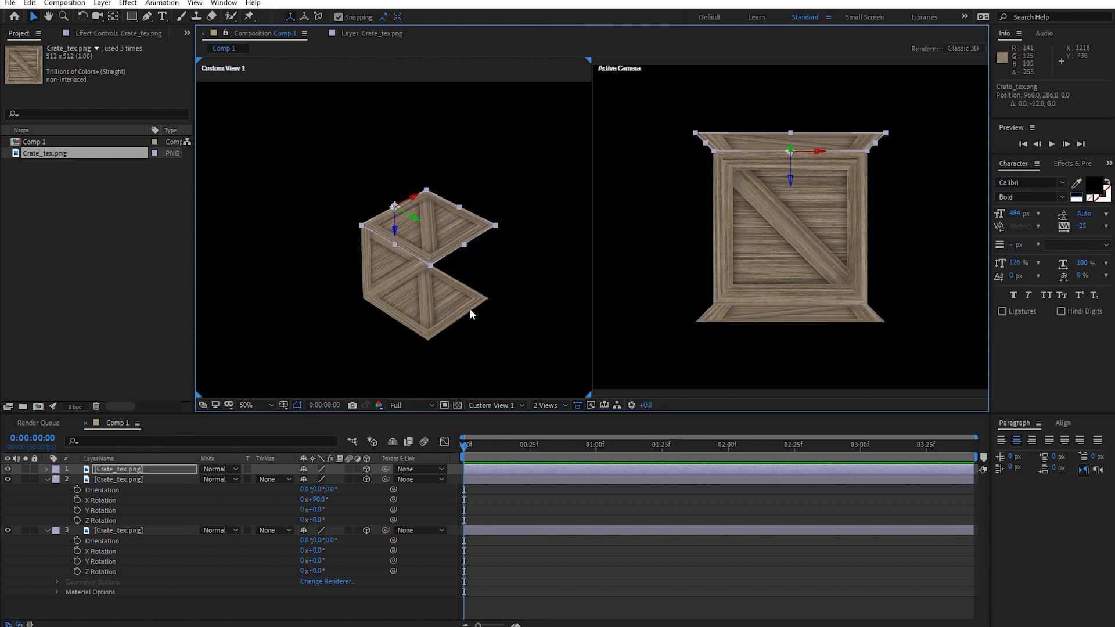
pyautogui.click(380, 263)
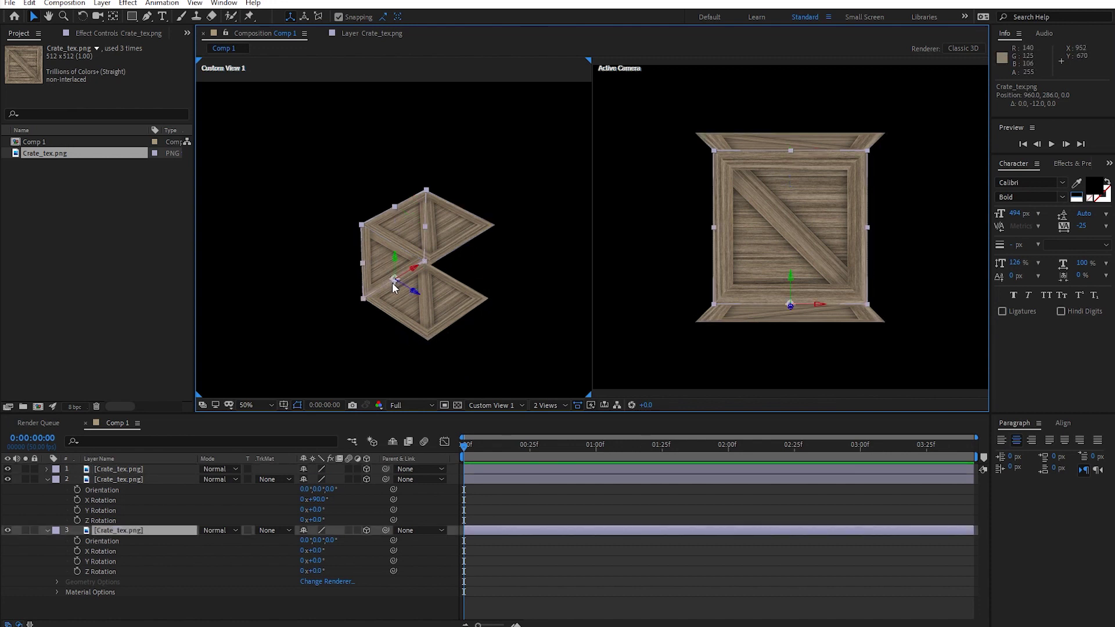
# Step: Duplicate the back face and slide the copy to about Z -513 in Right view as the front
pyautogui.hotkey('ctrl', 'd')
pyautogui.moveTo(414, 297); pyautogui.dragTo(509, 434)
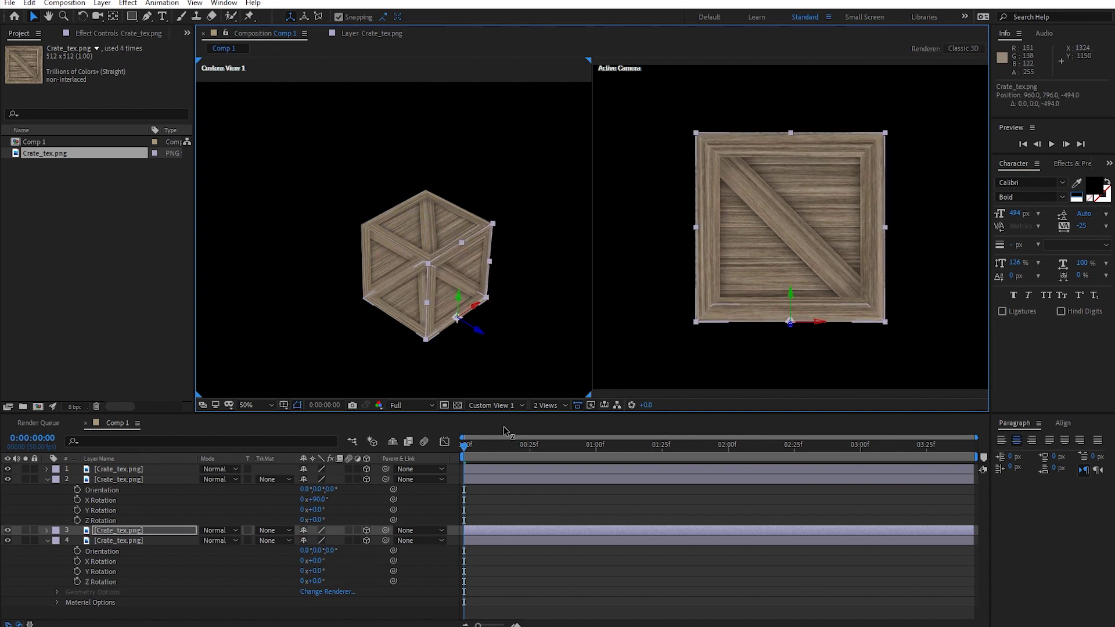
pyautogui.click(497, 406)
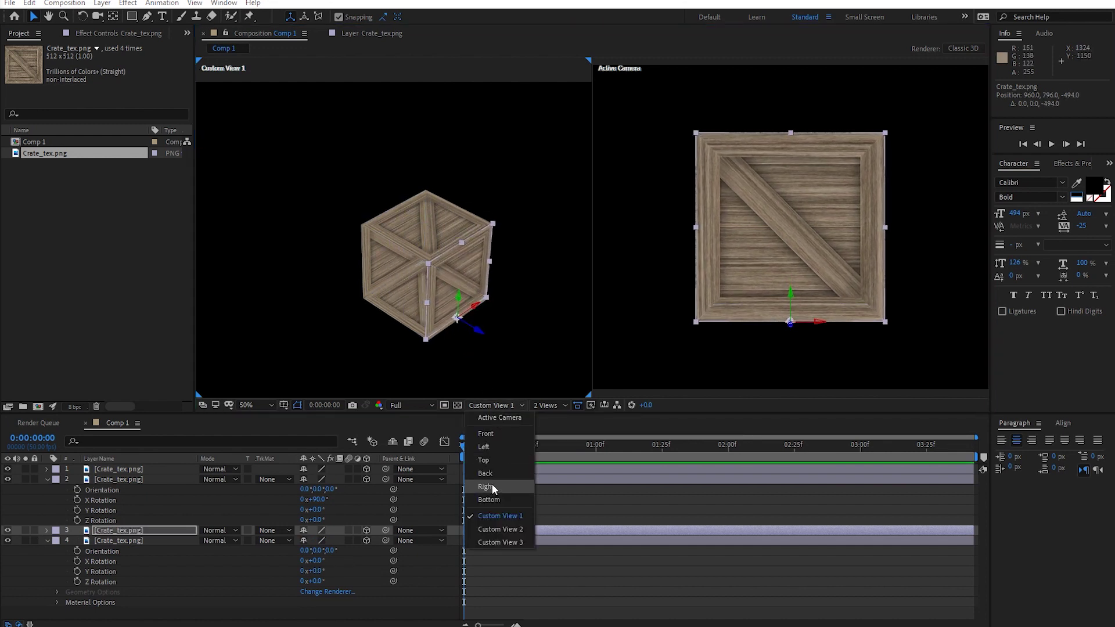
pyautogui.click(492, 485)
pyautogui.scroll(4, 433, 292)
pyautogui.moveTo(406, 274); pyautogui.dragTo(377, 230)
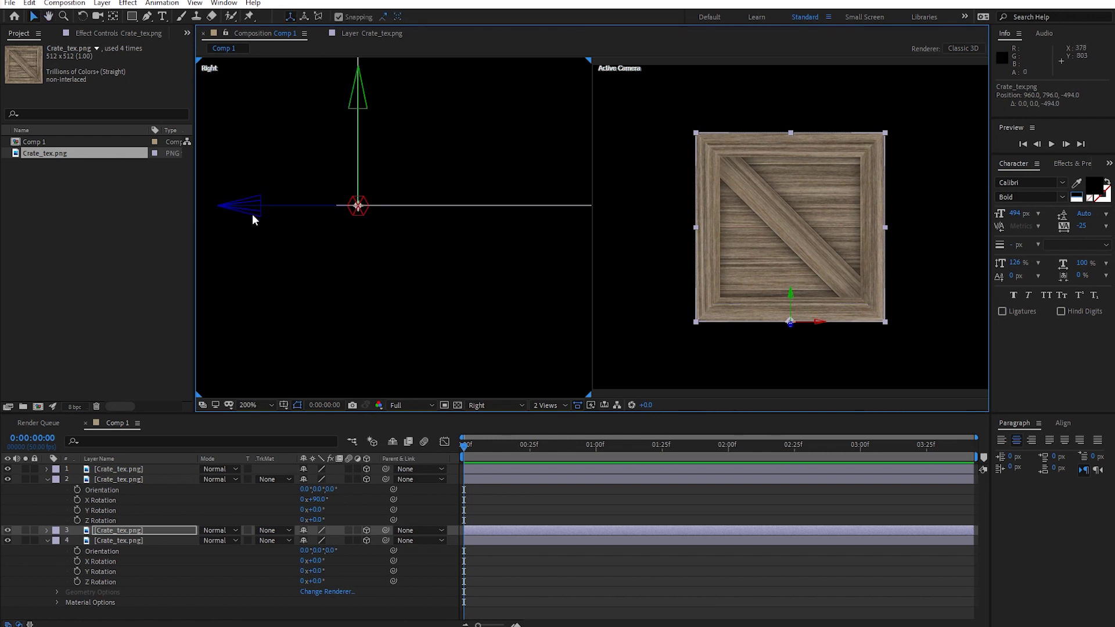
pyautogui.moveTo(254, 209); pyautogui.dragTo(229, 224)
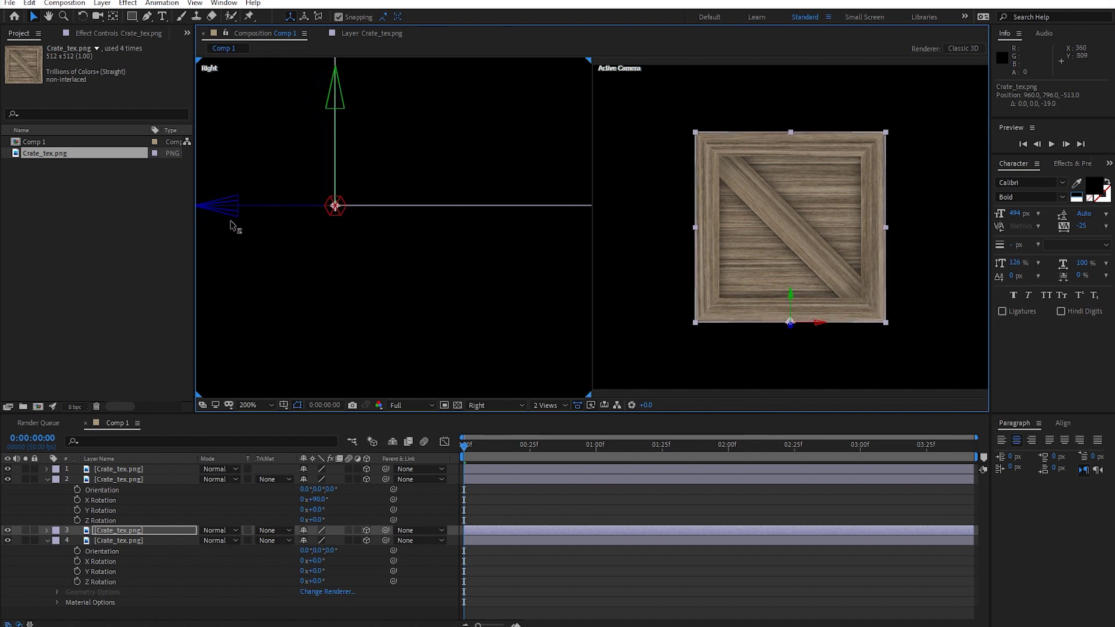
pyautogui.click(162, 491)
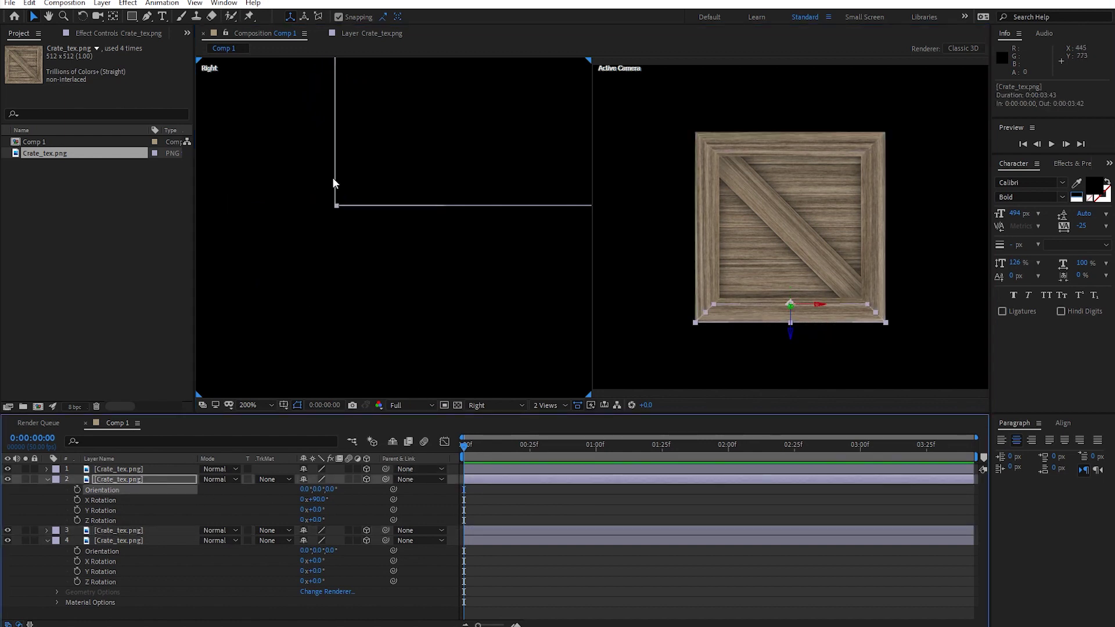
pyautogui.scroll(-4, 457, 268)
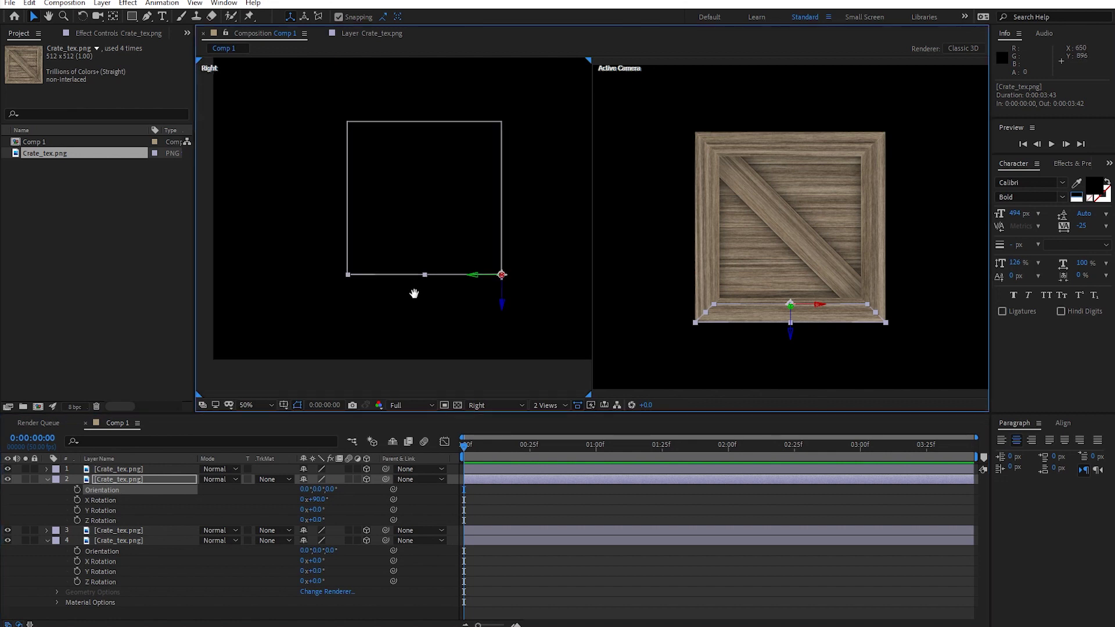
pyautogui.click(499, 404)
pyautogui.click(492, 515)
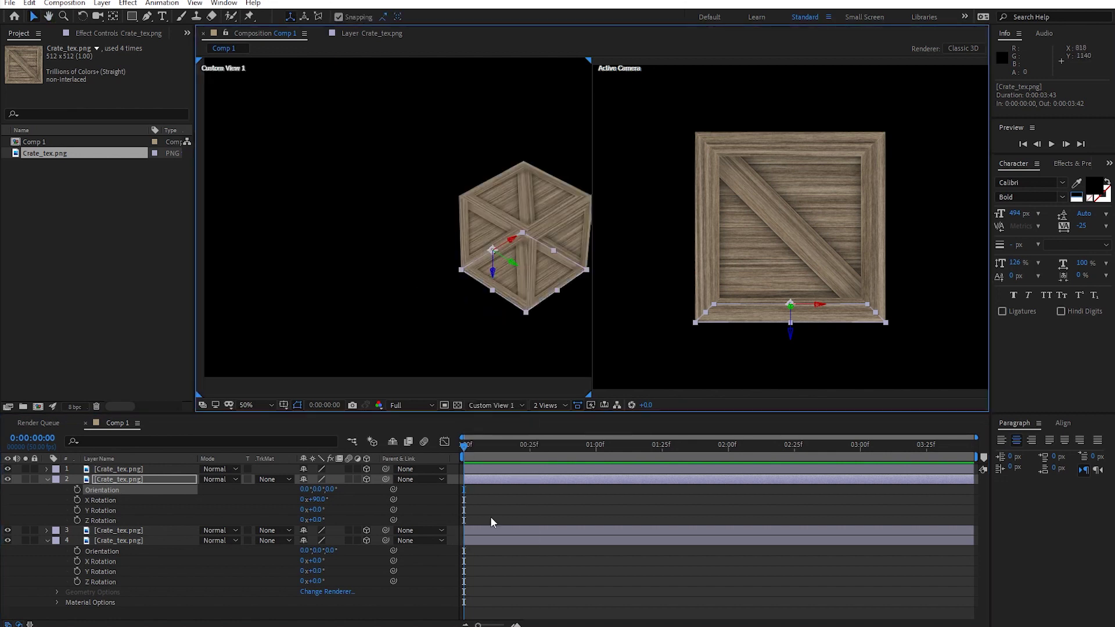
pyautogui.moveTo(486, 294); pyautogui.dragTo(406, 272)
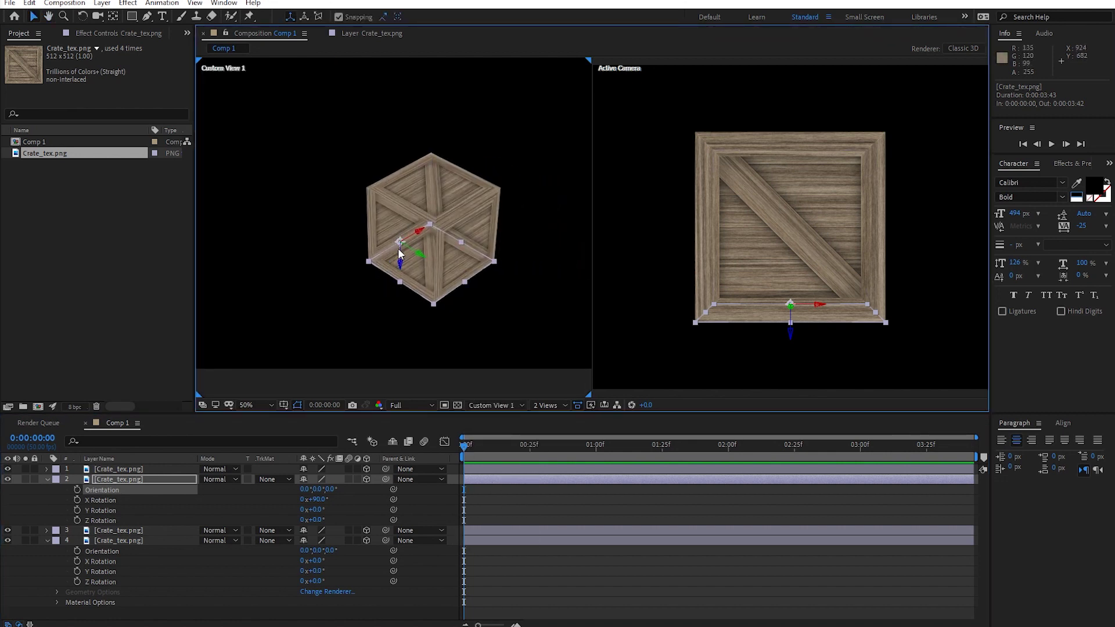
# Step: Duplicate the front face and set the copy's Y Rotation to 90 for a side
pyautogui.click(461, 251)
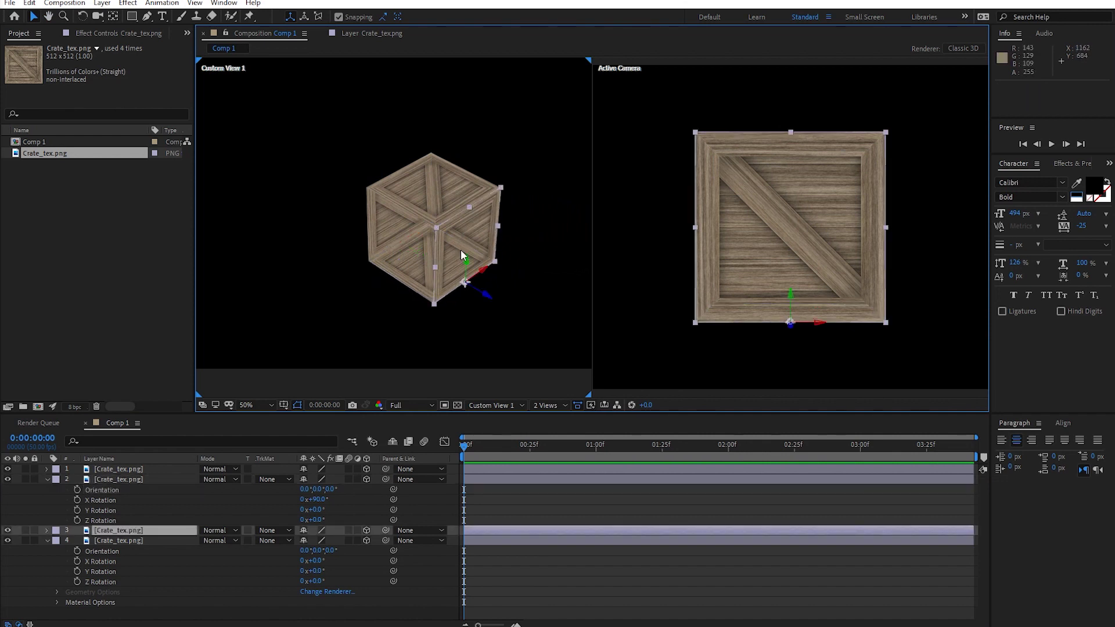
pyautogui.hotkey('ctrl', 'd')
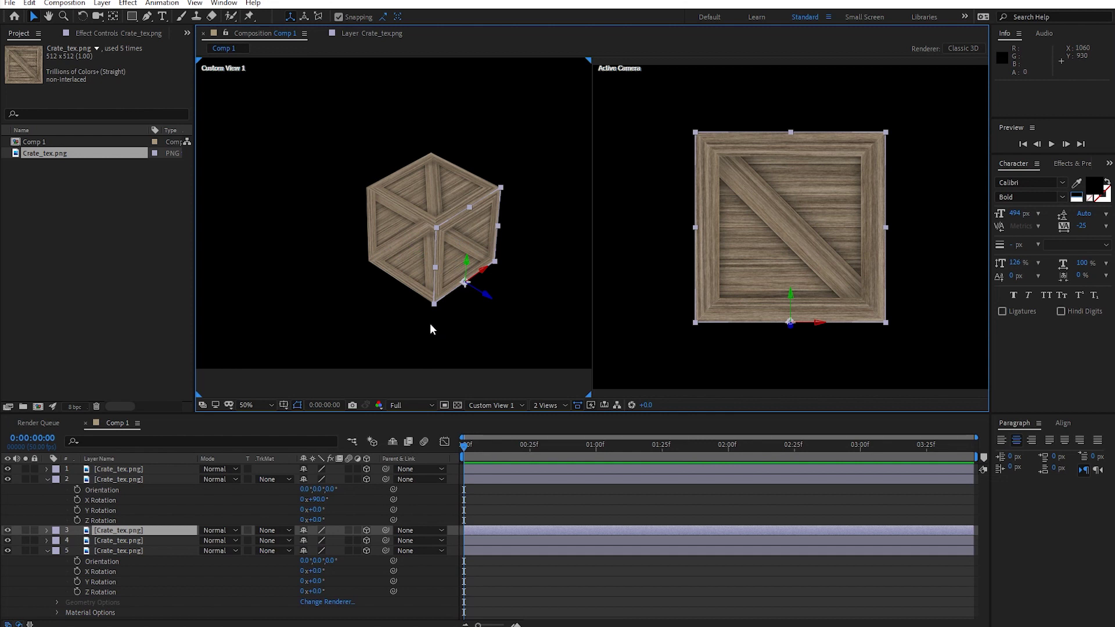
pyautogui.press('r')
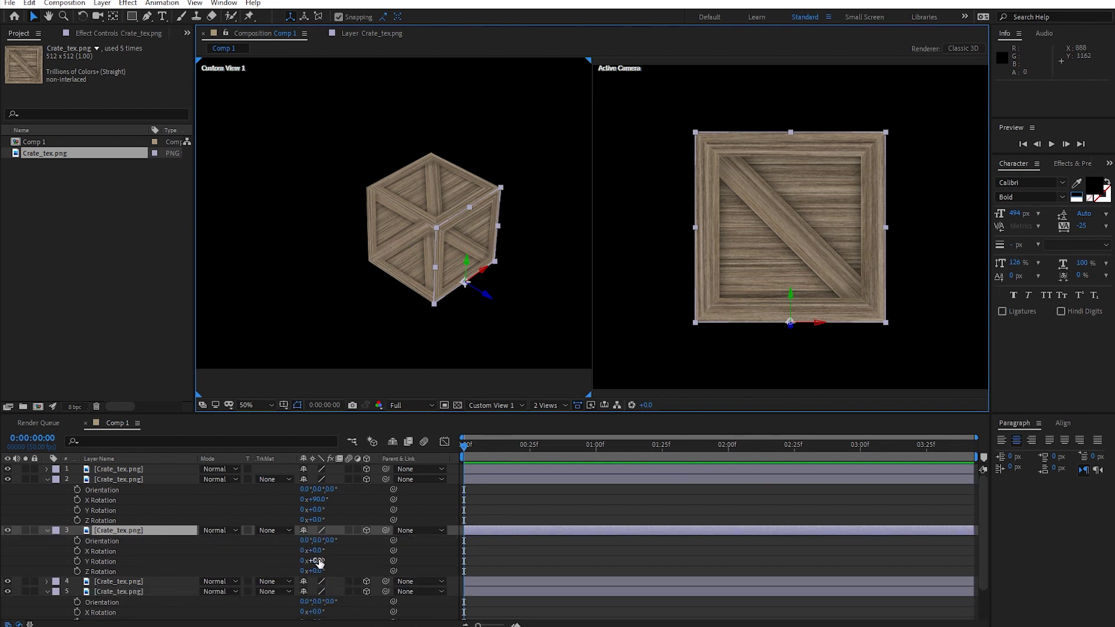
pyautogui.moveTo(318, 561); pyautogui.dragTo(332, 567)
pyautogui.click(316, 561)
pyautogui.write('90')
pyautogui.press('Return')
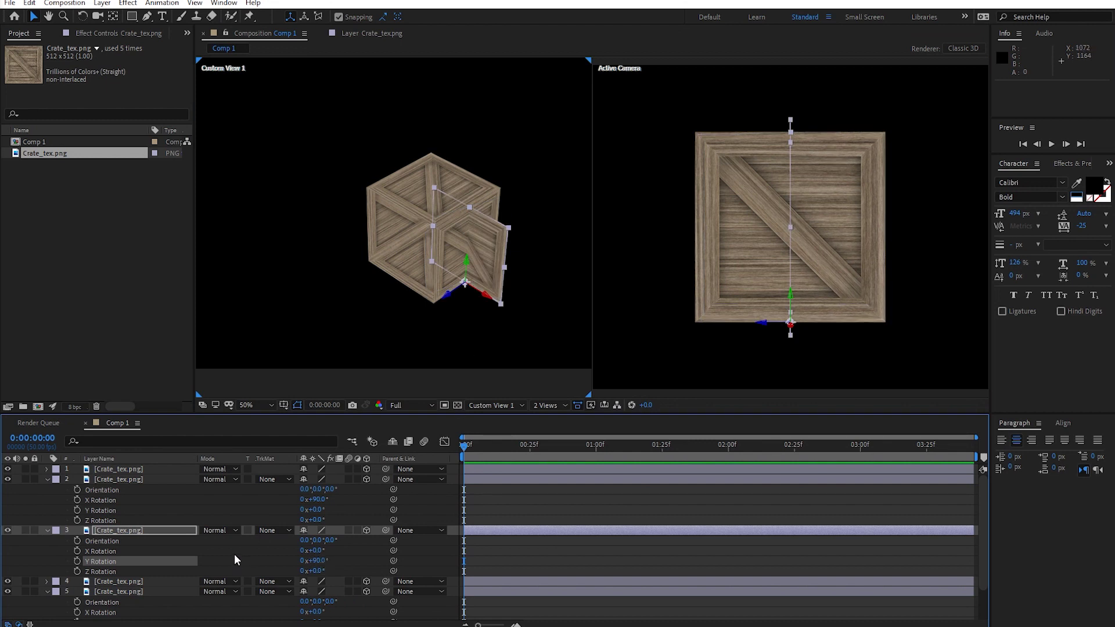
pyautogui.press('p')
pyautogui.moveTo(309, 541)
pyautogui.mouseDown()
pyautogui.moveTo(502, 539)
pyautogui.moveTo(347, 546)
pyautogui.mouseUp()
pyautogui.hotkey('ctrl', 'z')
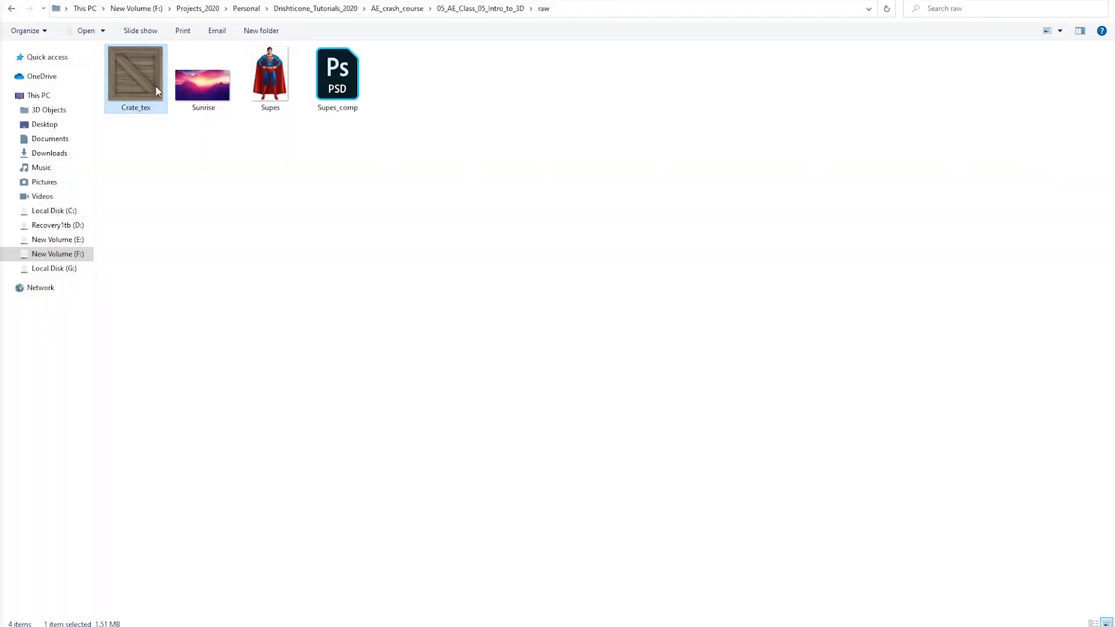
pyautogui.moveTo(140, 85)
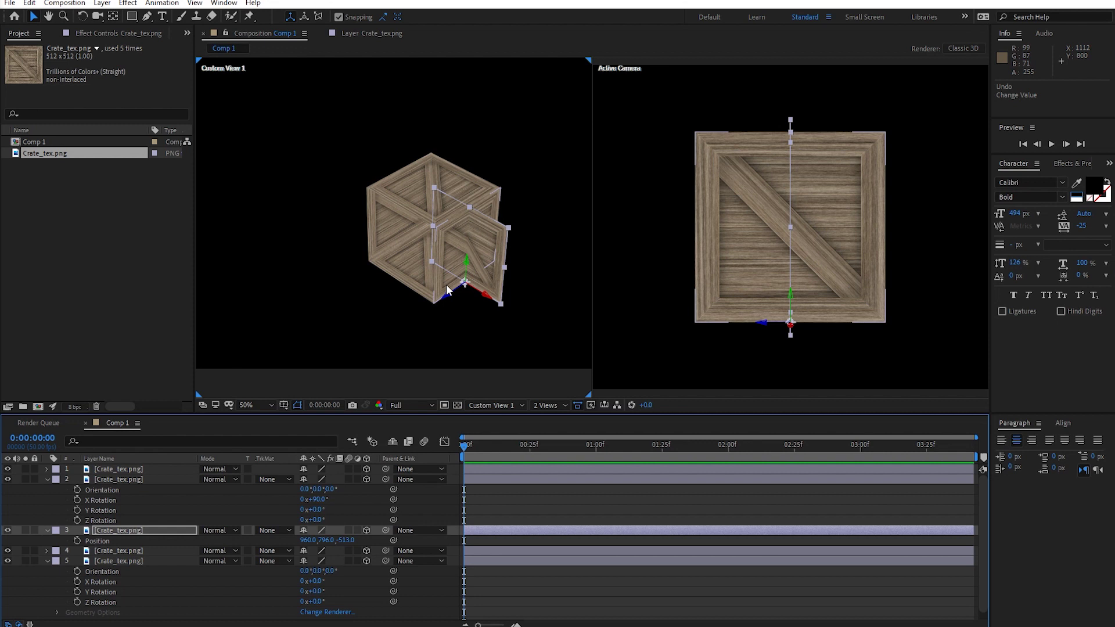
# Step: Change the side face's Z position to -257
pyautogui.click(348, 540)
pyautogui.click(363, 540)
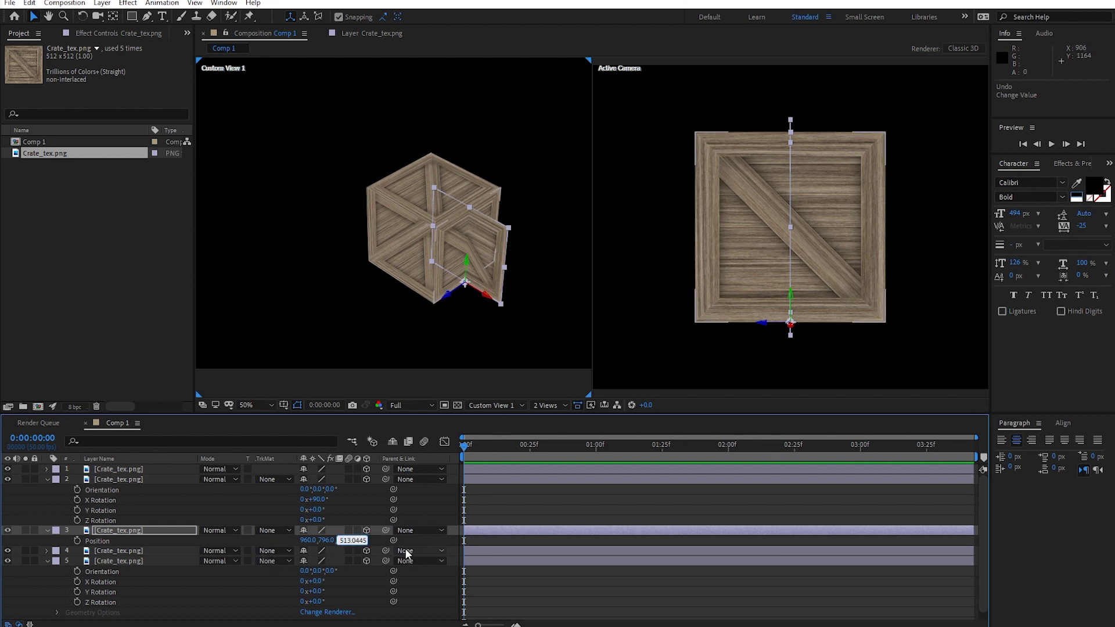
pyautogui.write('+')
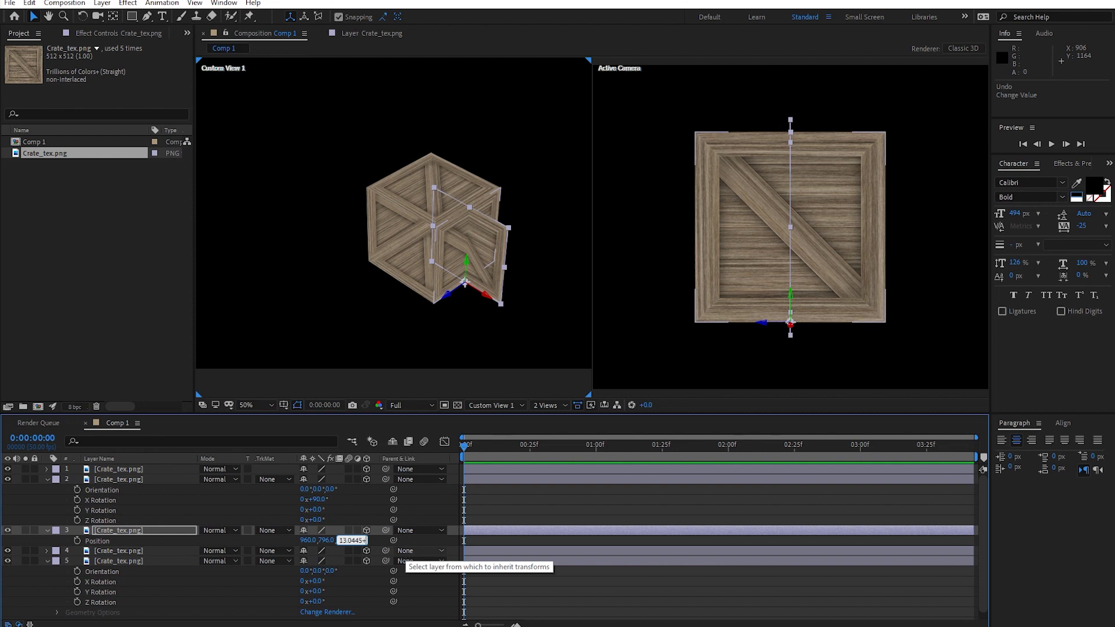
pyautogui.write('257.0')
pyautogui.press('Return')
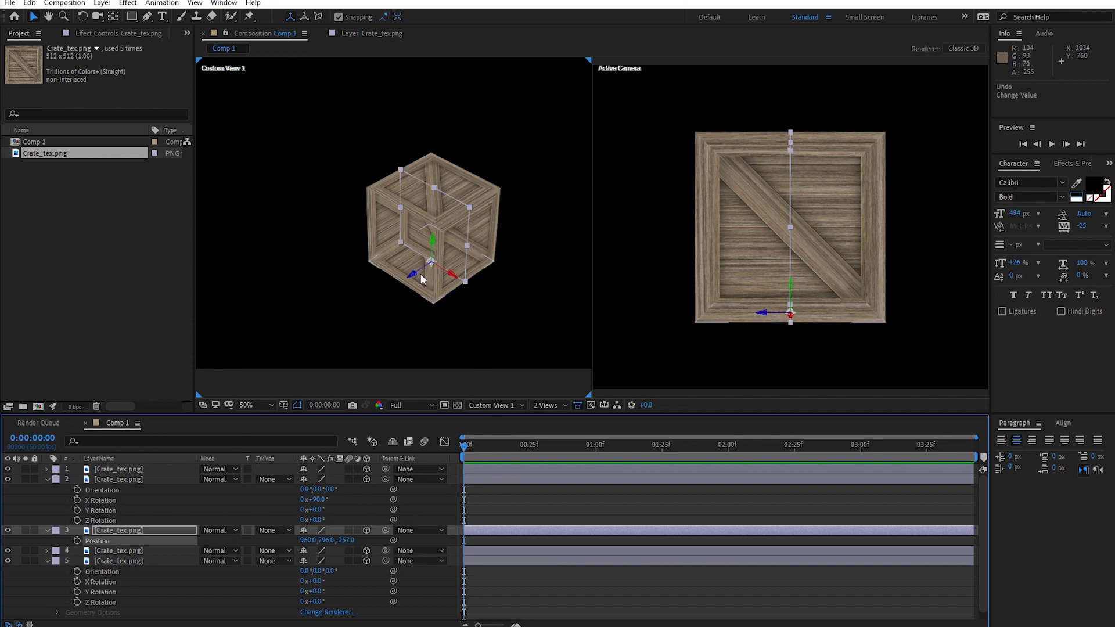
# Step: Set the side face's X position to 1216, then duplicate the layer
pyautogui.moveTo(410, 274); pyautogui.dragTo(388, 291)
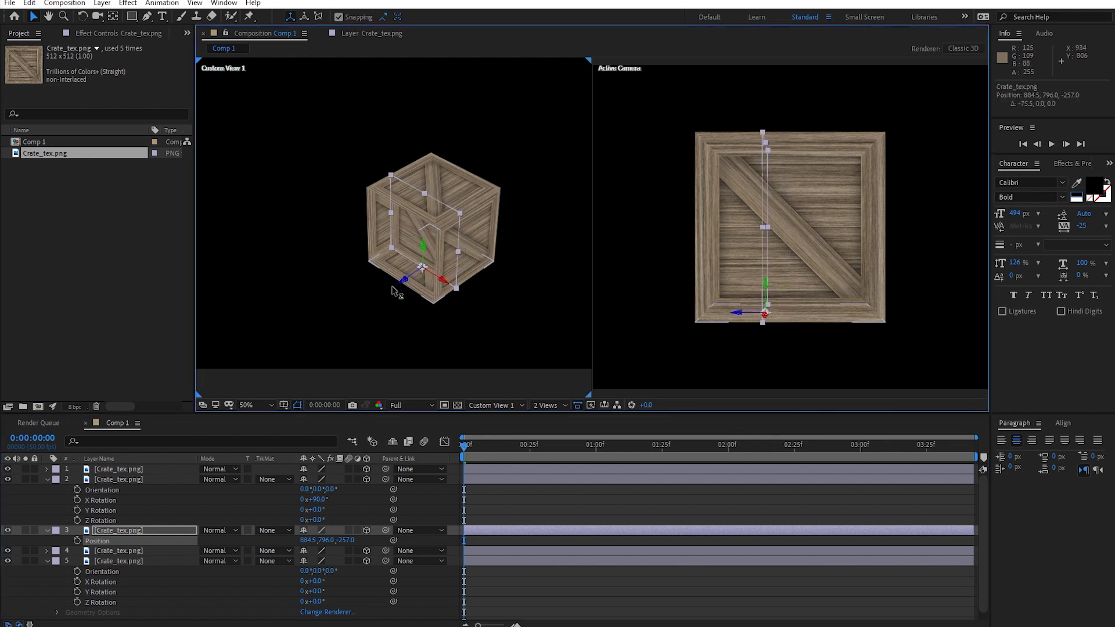
pyautogui.hotkey('ctrl', 'z')
pyautogui.click(308, 541)
pyautogui.click(320, 541)
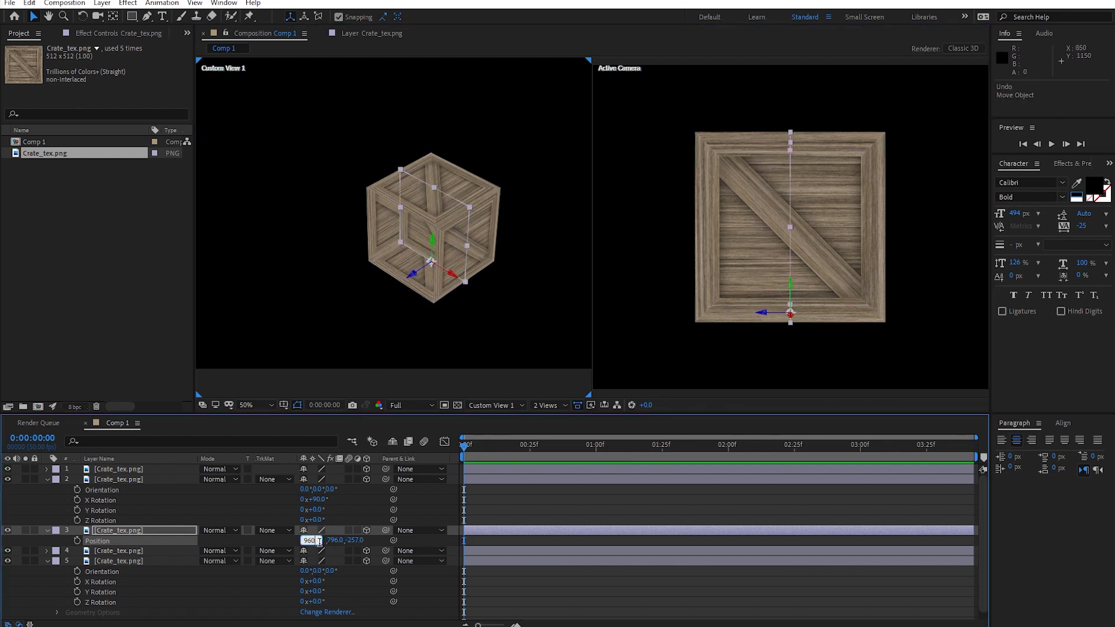
pyautogui.write('216.')
pyautogui.press('Return')
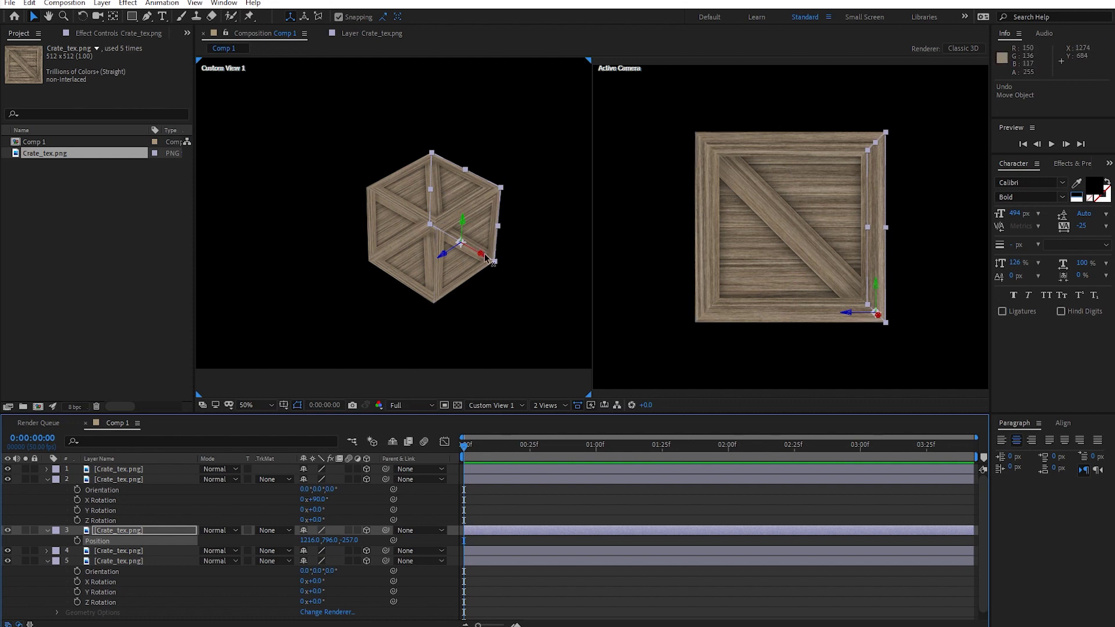
pyautogui.hotkey('ctrl', 'd')
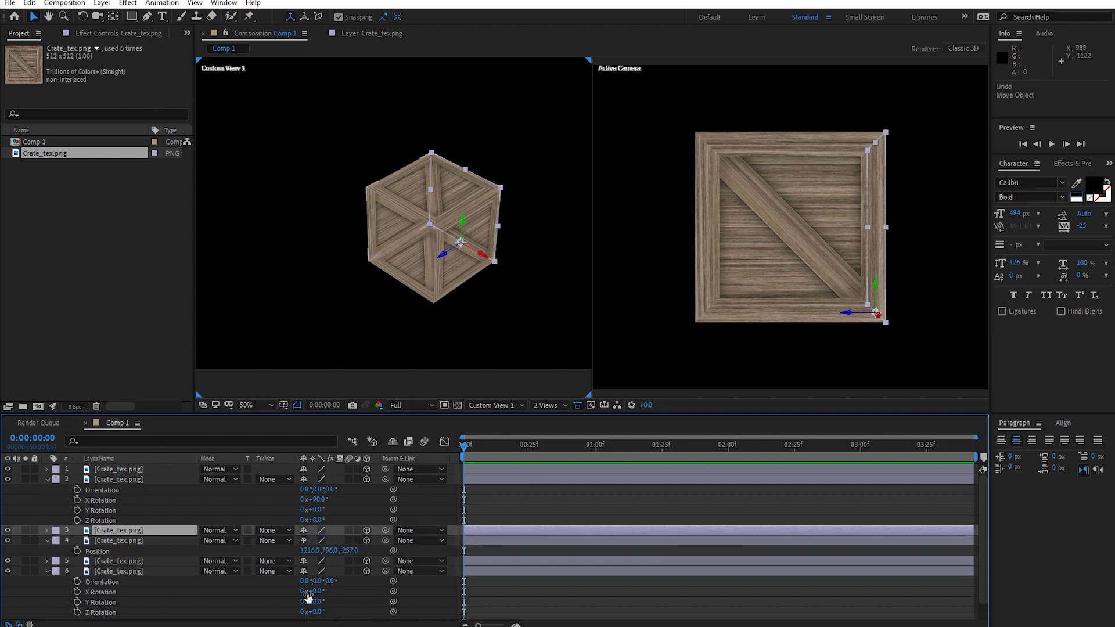
pyautogui.press('p')
pyautogui.moveTo(482, 256); pyautogui.dragTo(444, 280)
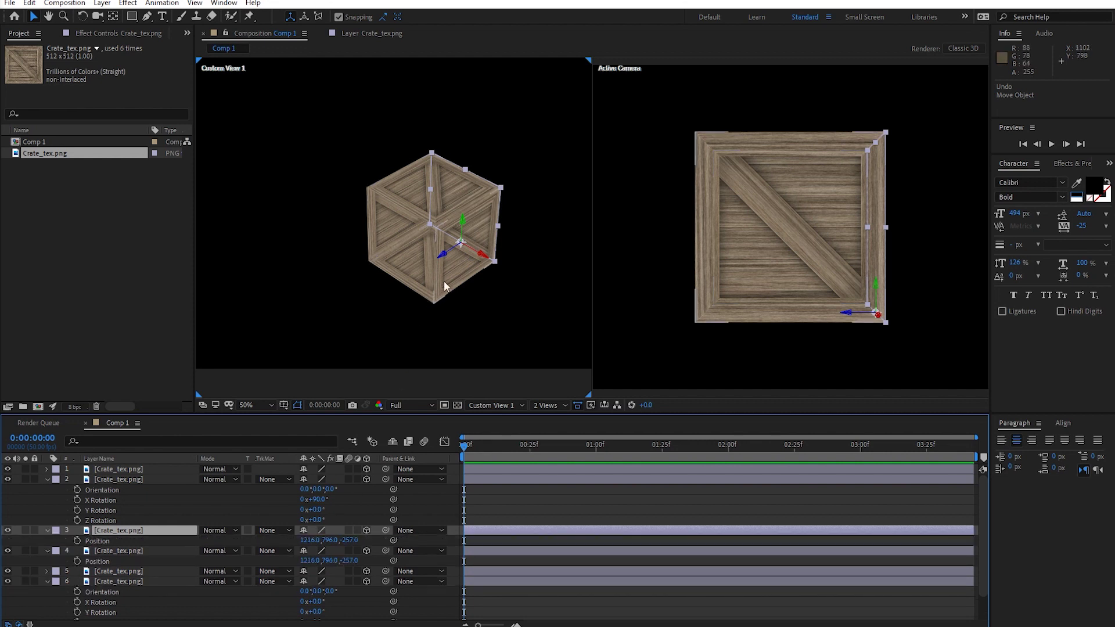
pyautogui.hotkey('ctrl', 'z')
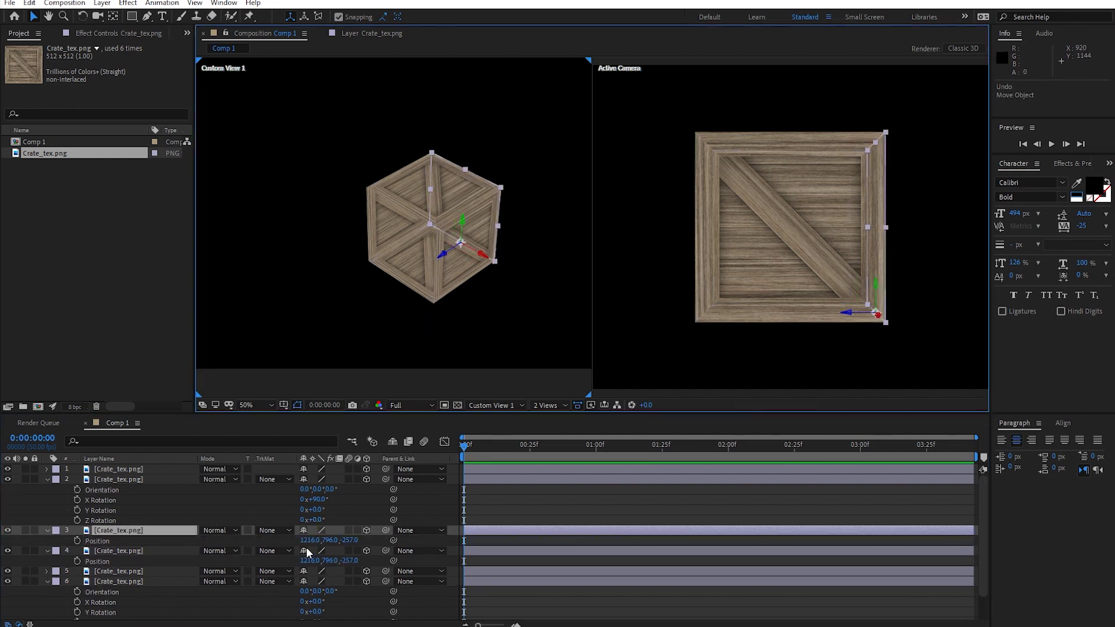
pyautogui.click(319, 540)
pyautogui.write('1216')
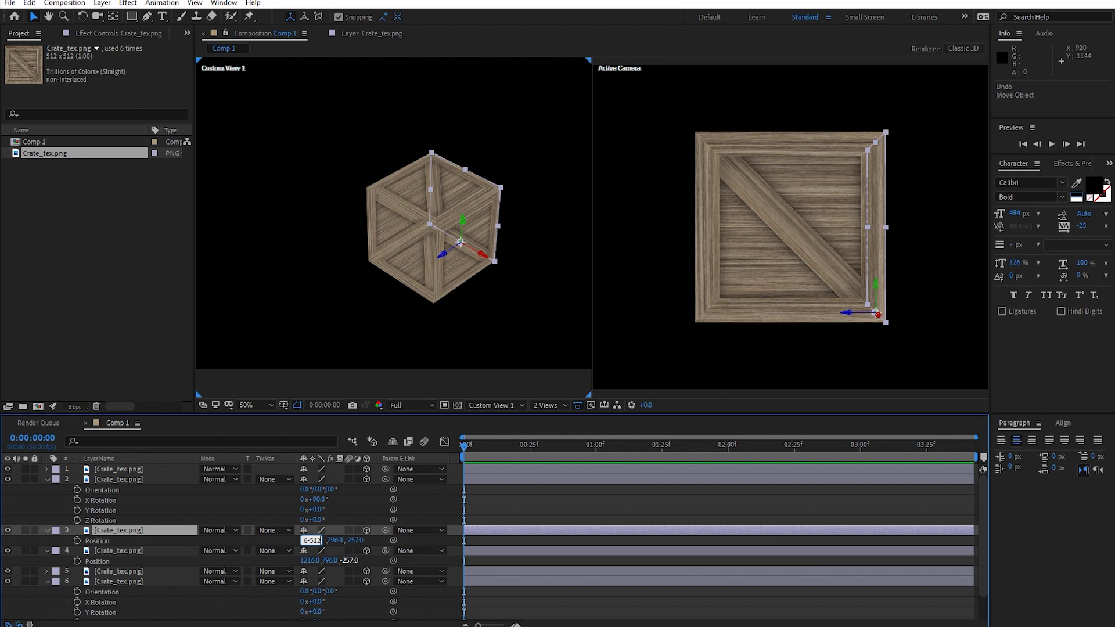
pyautogui.press('Return')
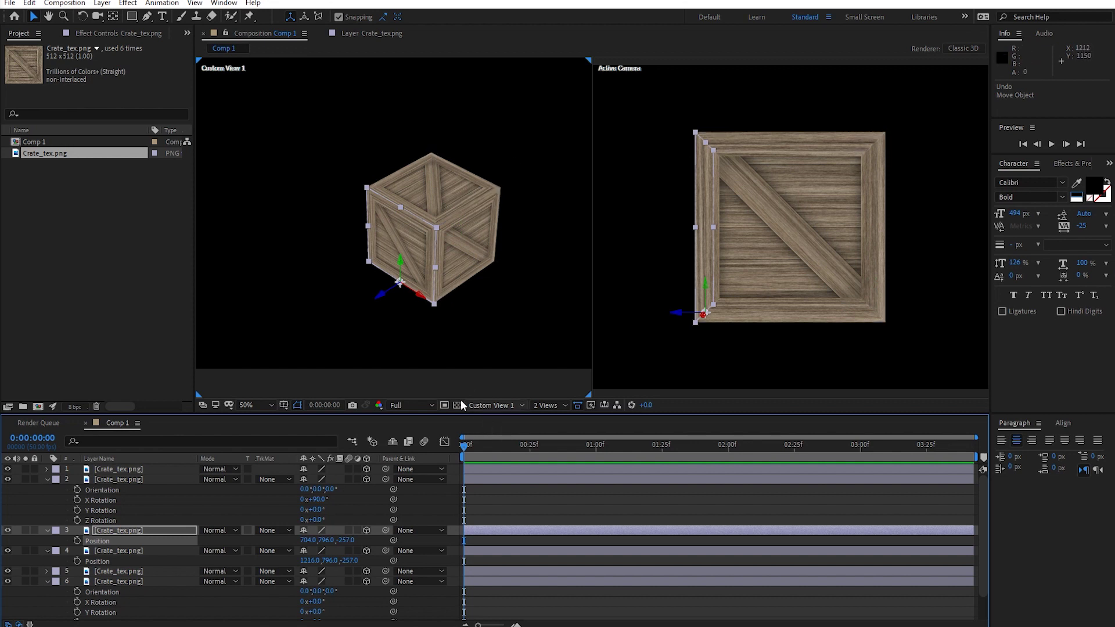
# Step: Orbit Custom View 1 around the crate with the Camera tool, then activate the Active Camera view
pyautogui.click(98, 16)
pyautogui.moveTo(430, 244)
pyautogui.mouseDown()
pyautogui.moveTo(430, 276)
pyautogui.moveTo(493, 240)
pyautogui.moveTo(456, 240)
pyautogui.moveTo(495, 332)
pyautogui.mouseUp()
pyautogui.click(647, 351)
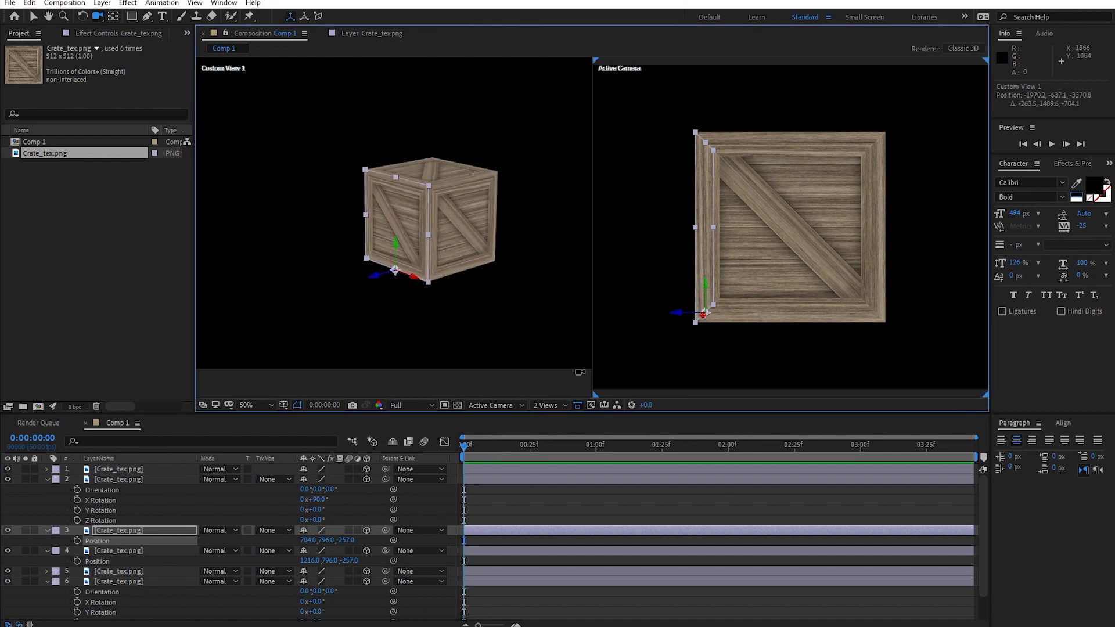
# Step: Switch the viewer to 1 View, collapse all six crate layers' properties, and deselect them
pyautogui.click(556, 403)
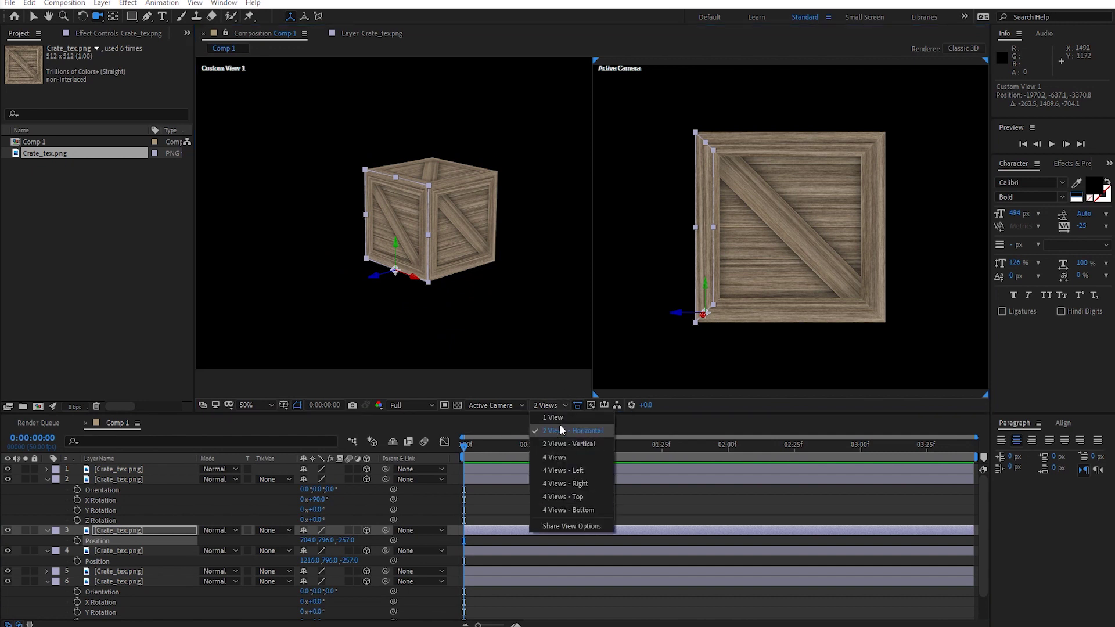
pyautogui.click(554, 418)
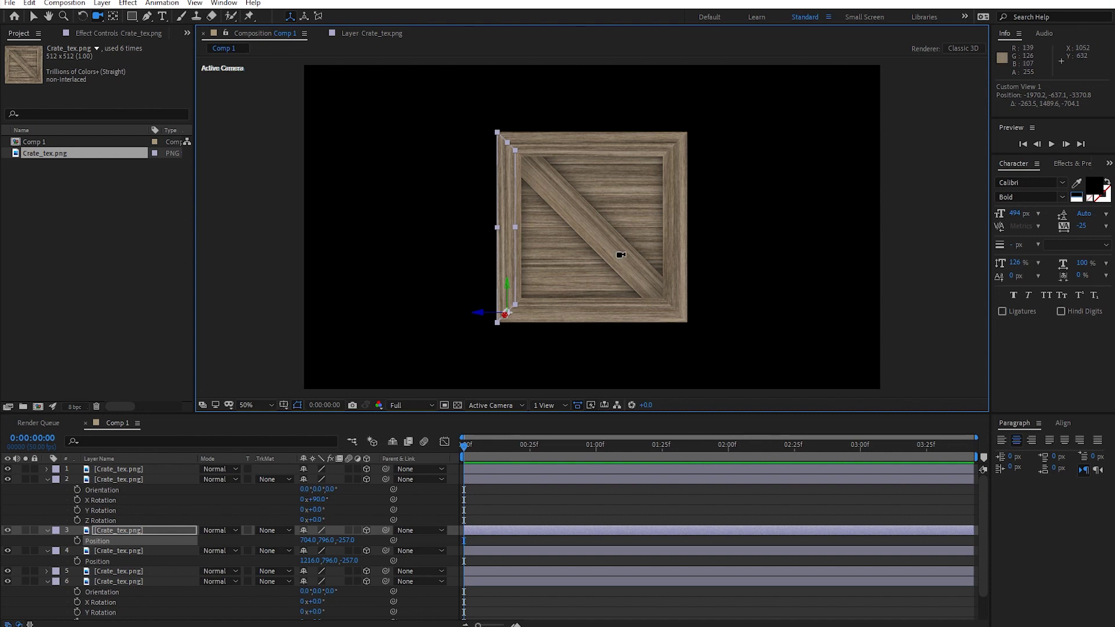
pyautogui.click(100, 613)
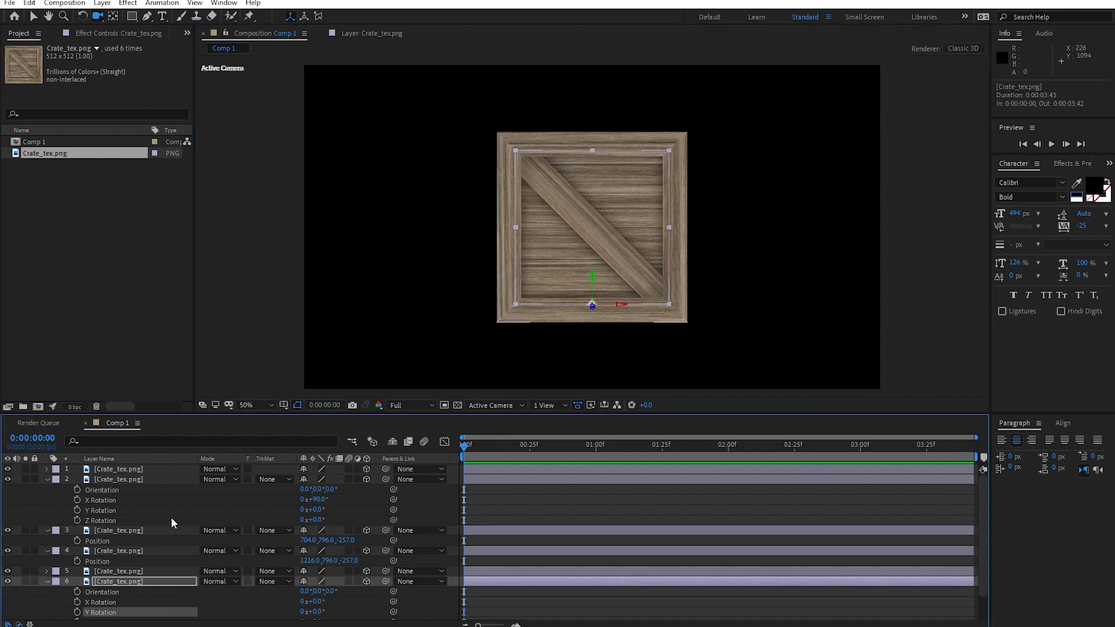
pyautogui.hotkey('ctrl', 'a')
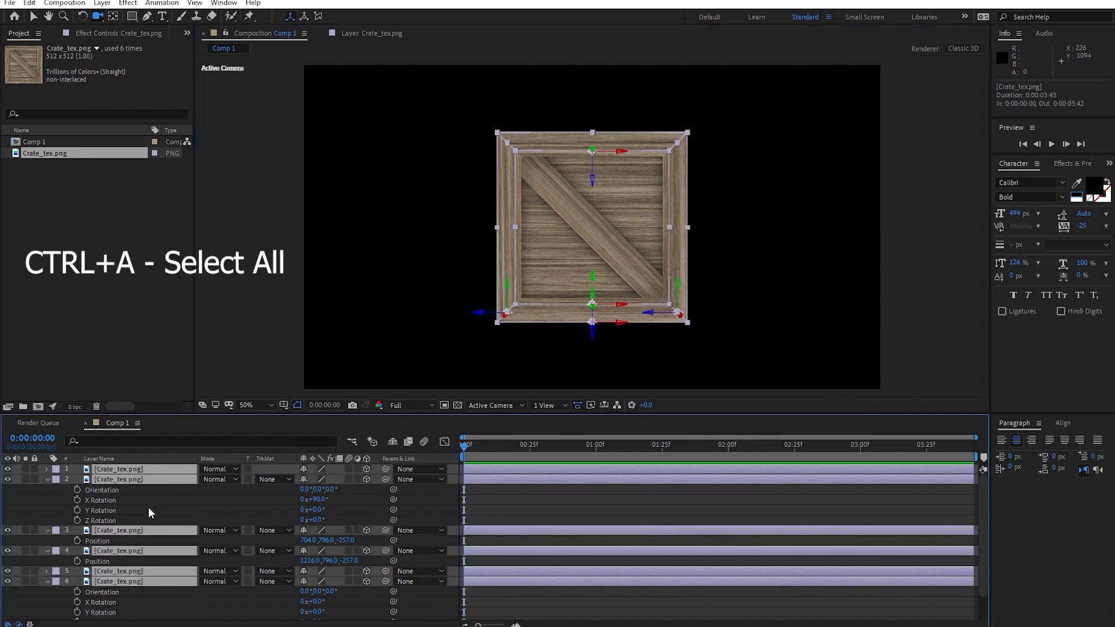
pyautogui.hotkey('ctrl', '`')
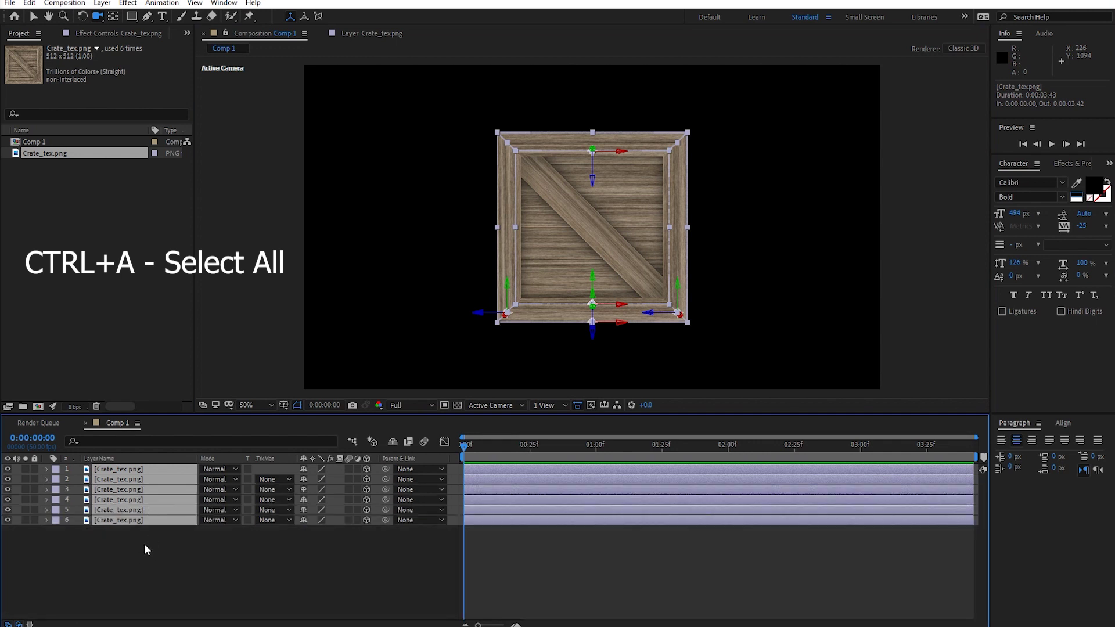
pyautogui.click(188, 551)
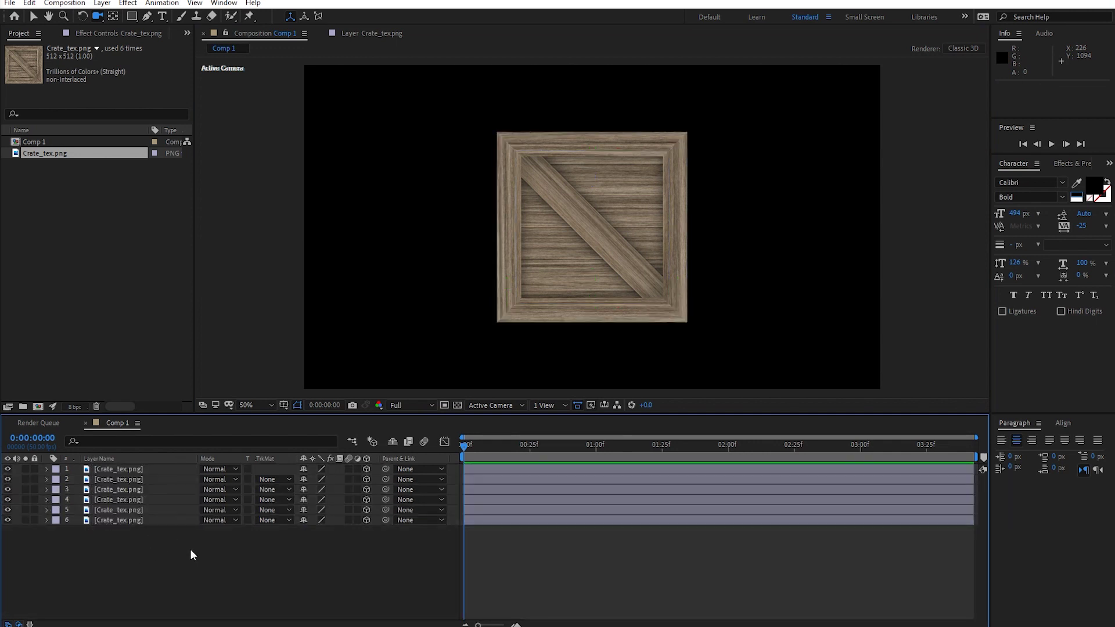
pyautogui.moveTo(183, 553); pyautogui.dragTo(92, 475)
pyautogui.click(156, 560)
pyautogui.moveTo(165, 564); pyautogui.dragTo(138, 523)
pyautogui.click(114, 545)
# Step: Add Camera 1 via New > Camera as a One-Node Camera with the 15mm preset
pyautogui.rightClick(138, 558)
pyautogui.moveTo(183, 427)
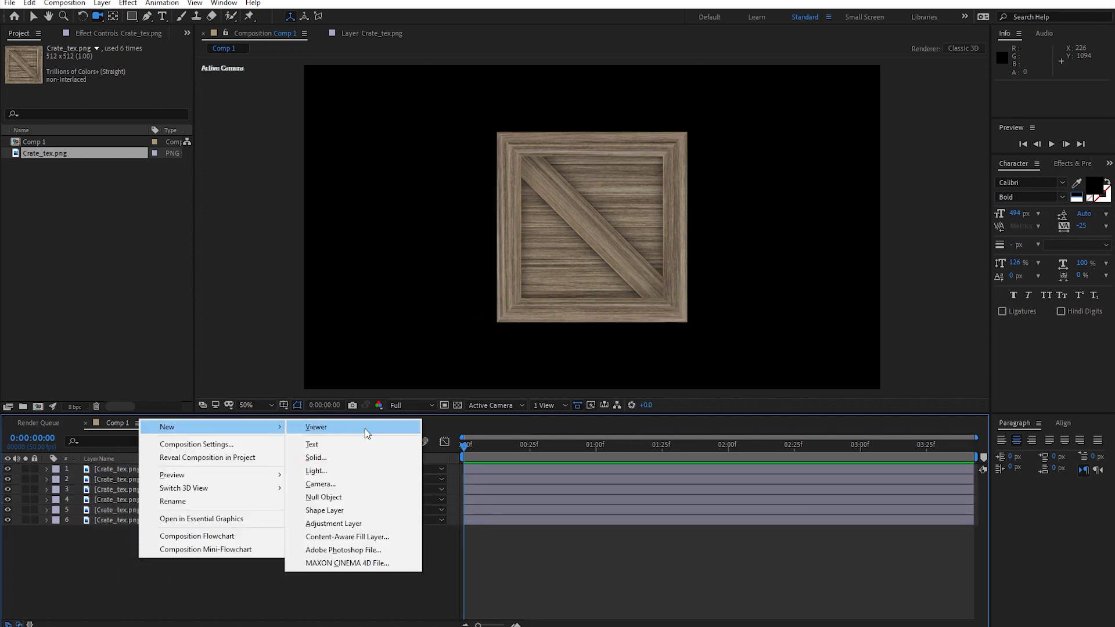
pyautogui.click(354, 483)
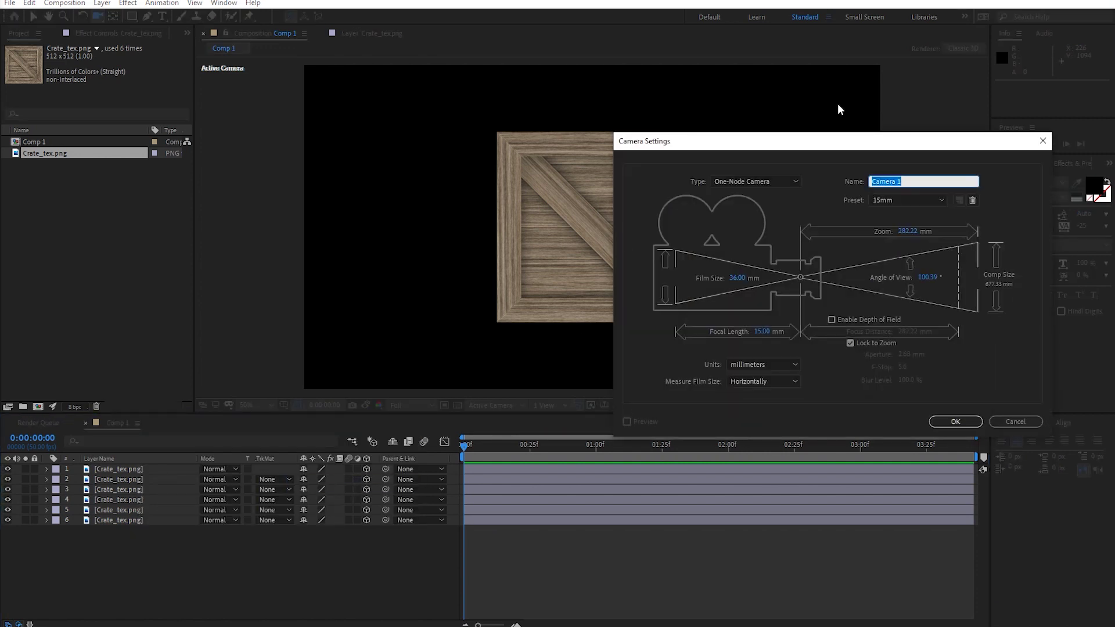
pyautogui.moveTo(822, 142); pyautogui.dragTo(638, 149)
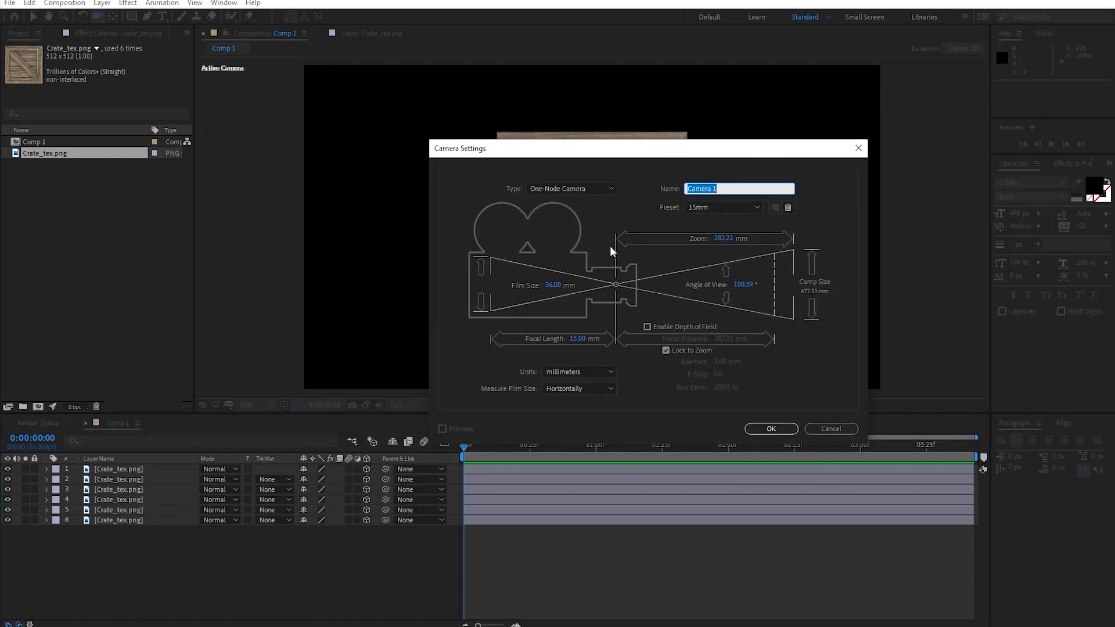
pyautogui.click(608, 188)
pyautogui.click(611, 188)
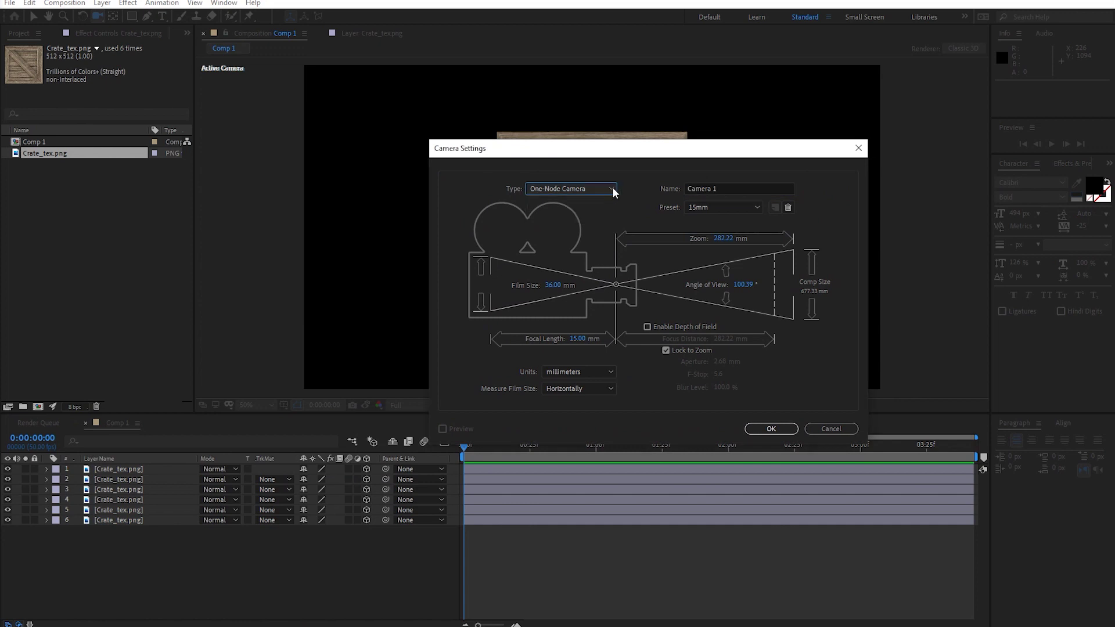
pyautogui.click(608, 189)
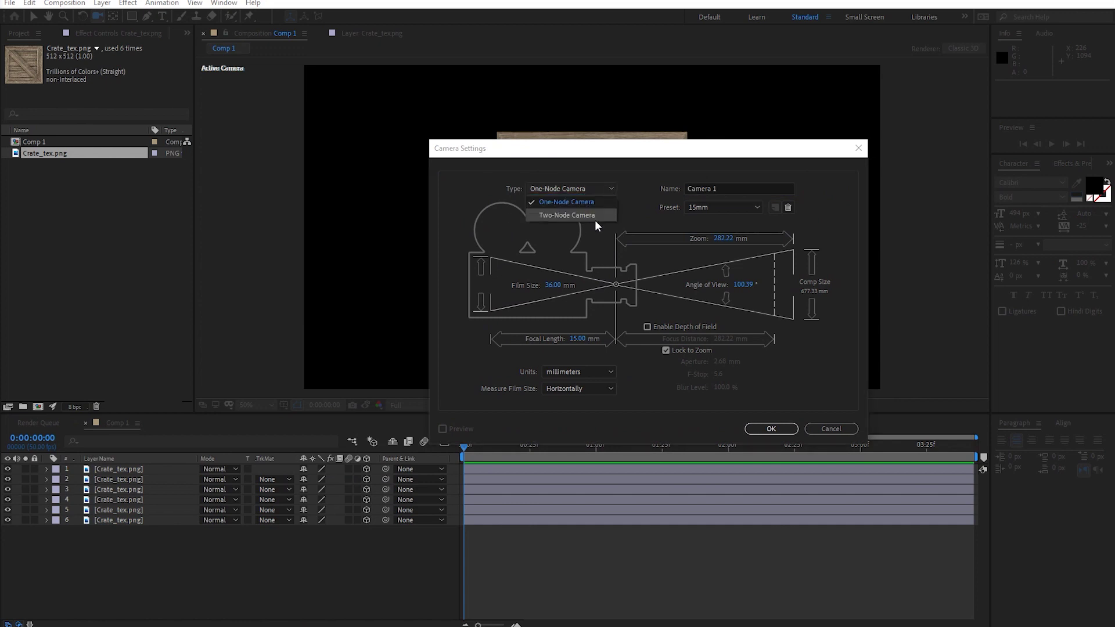
pyautogui.click(622, 181)
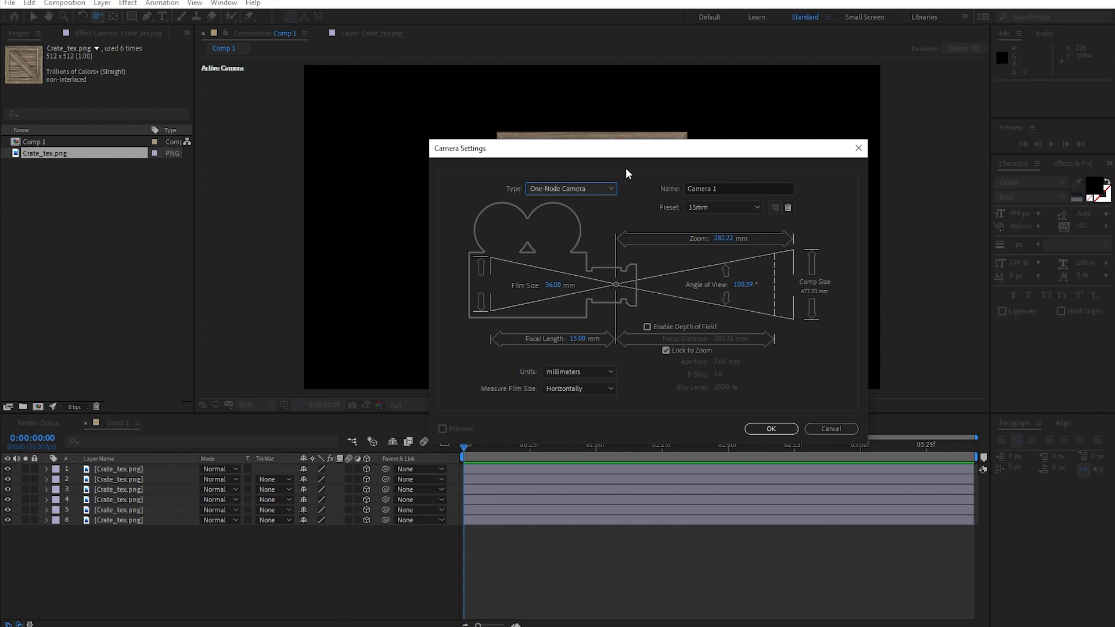
pyautogui.click(756, 208)
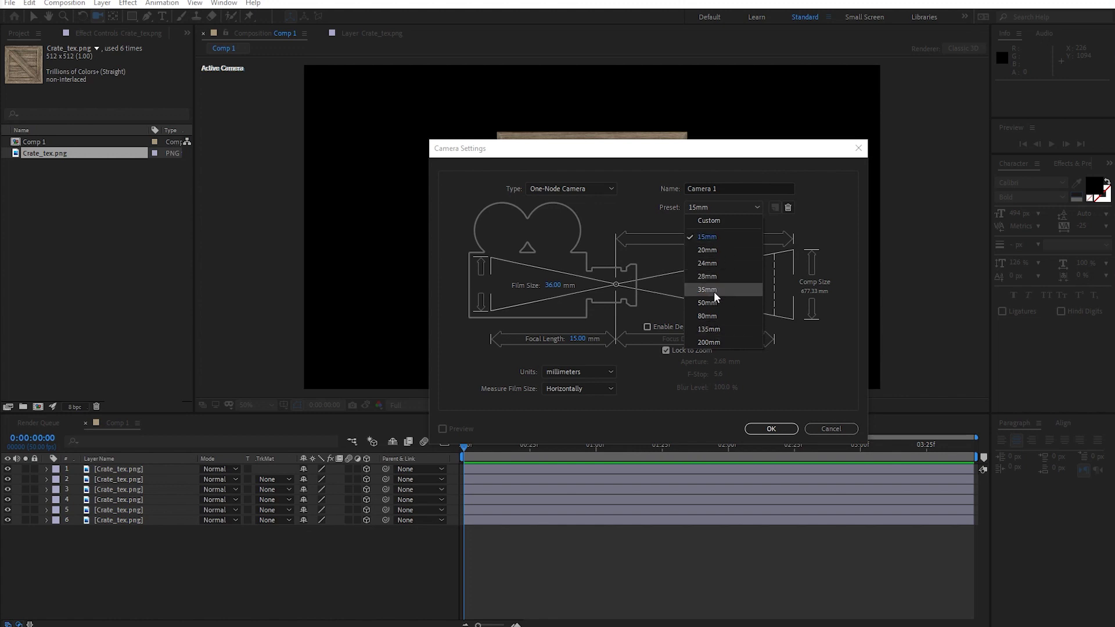
pyautogui.click(630, 204)
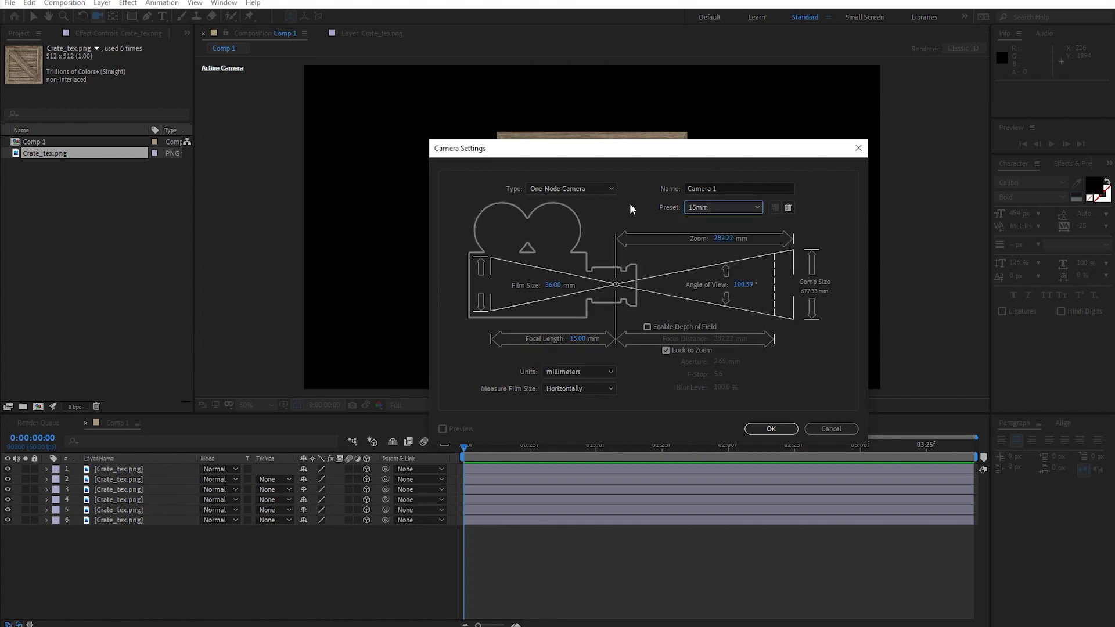
pyautogui.click(770, 430)
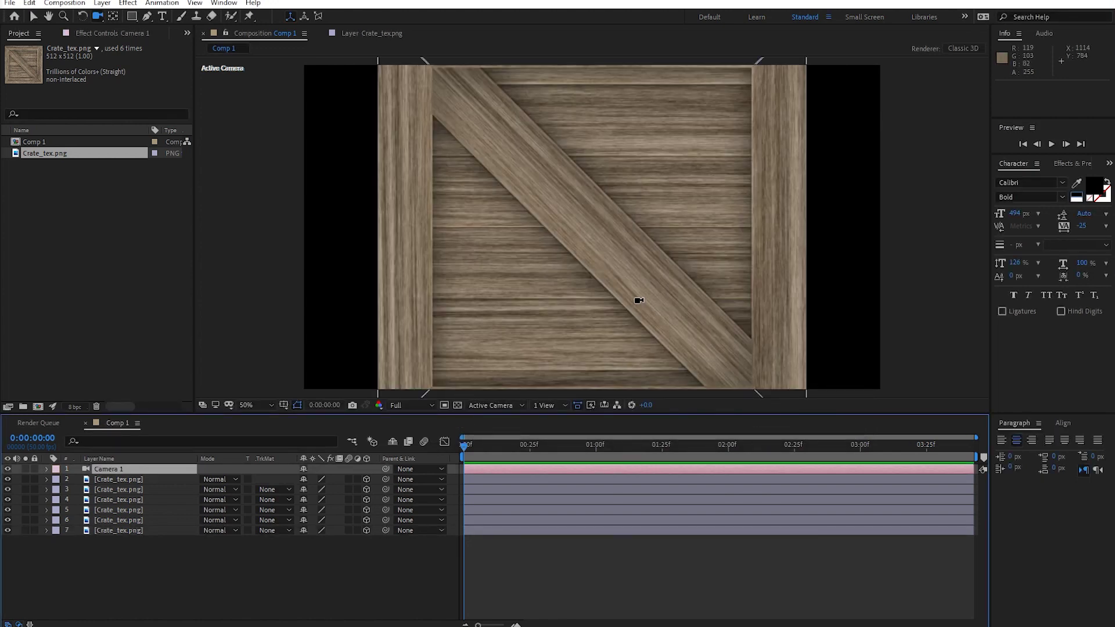
# Step: Zoom the viewer to 25%, then dolly and orbit Camera 1 for an angled view of the crate
pyautogui.press(',')
pyautogui.press('.')
pyautogui.press(',')
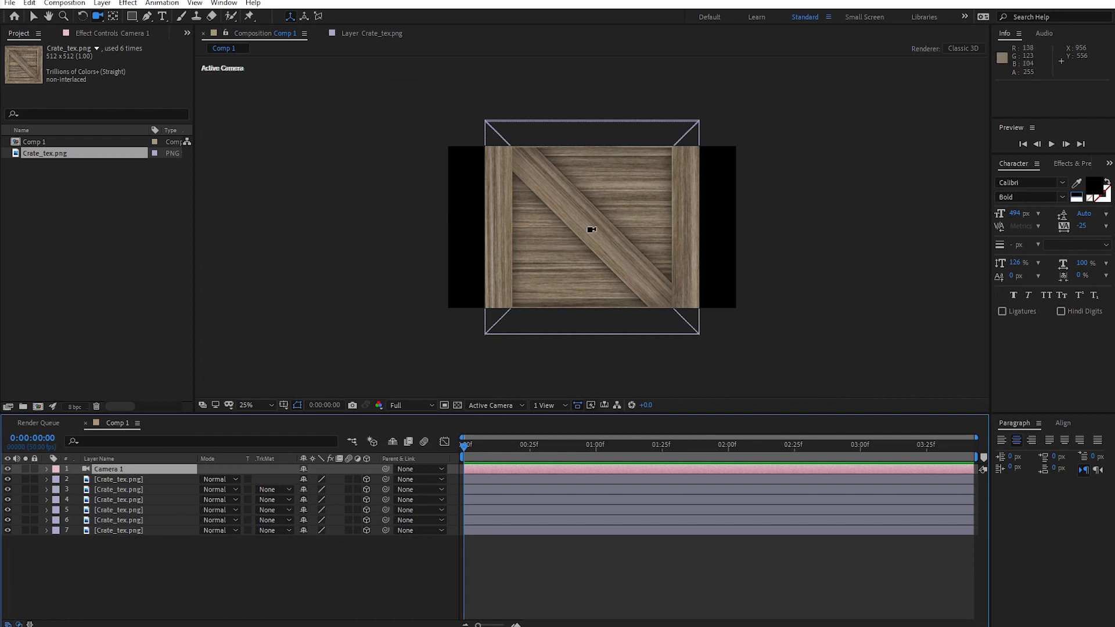
pyautogui.moveTo(588, 225); pyautogui.dragTo(580, 250)
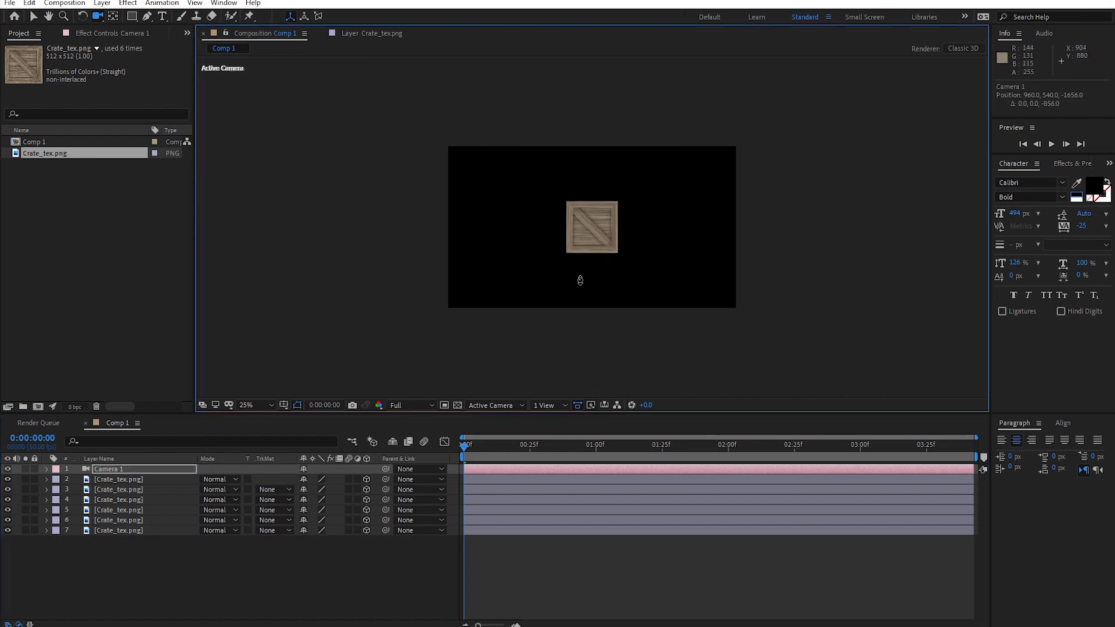
pyautogui.moveTo(579, 249); pyautogui.dragTo(601, 239)
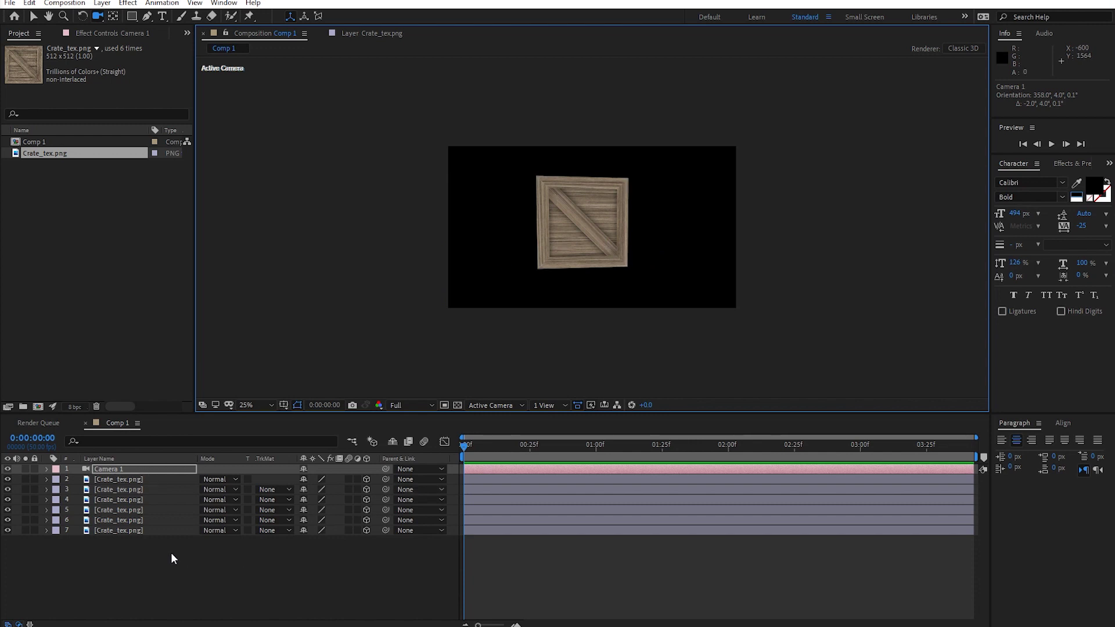
# Step: Select crate layers 2 through 7
pyautogui.click(140, 482)
pyautogui.click(133, 531)
pyautogui.click(138, 482)
pyautogui.click(139, 532)
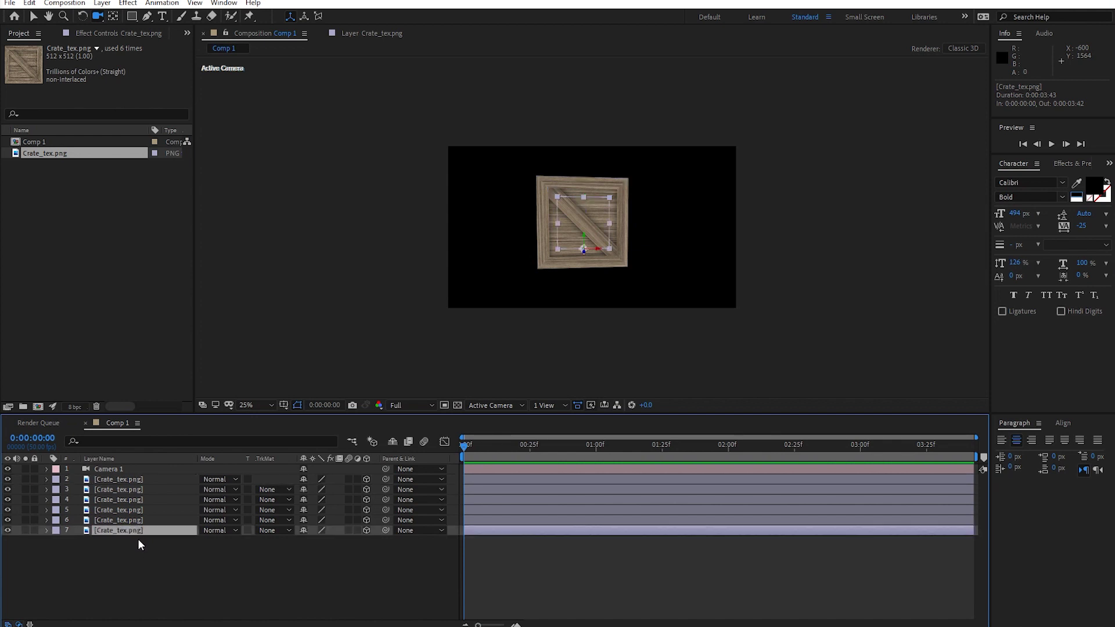
pyautogui.keyDown('shift'); pyautogui.click(138, 481); pyautogui.keyUp('shift')
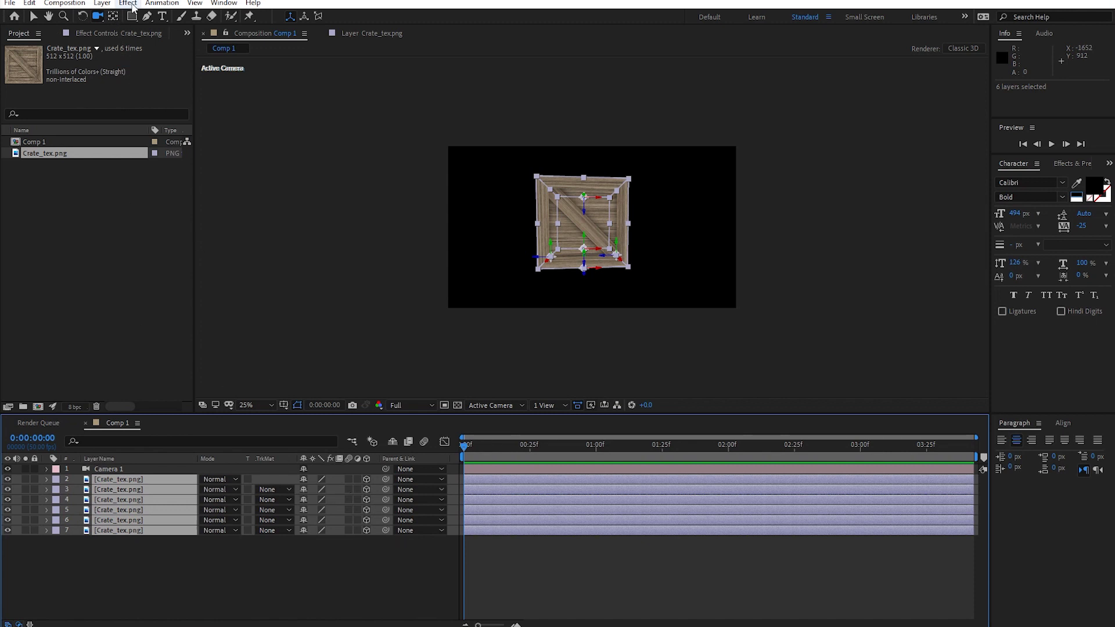
# Step: Pre-compose the six crate layers into a new composition named Crate_3d
pyautogui.click(102, 3)
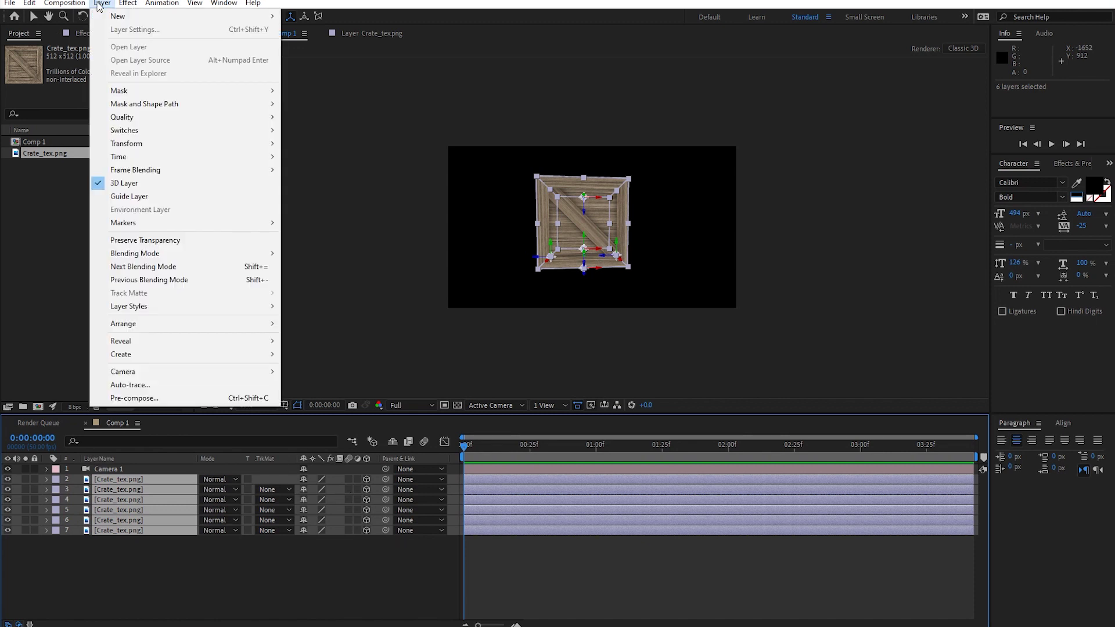
pyautogui.click(122, 399)
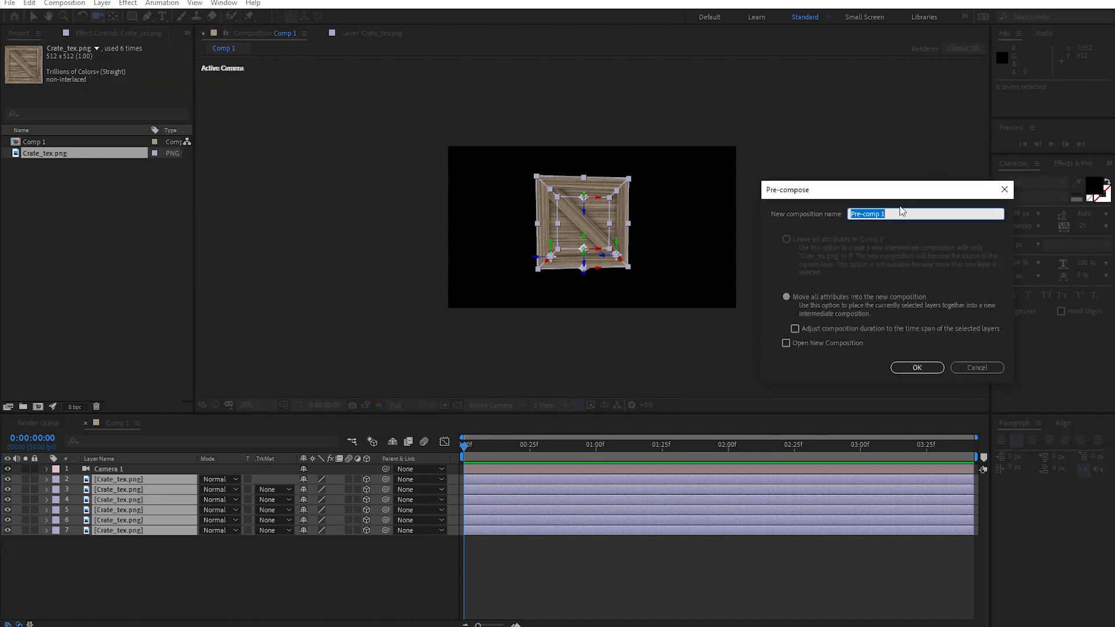
pyautogui.write('Crate_3d')
pyautogui.press('Return')
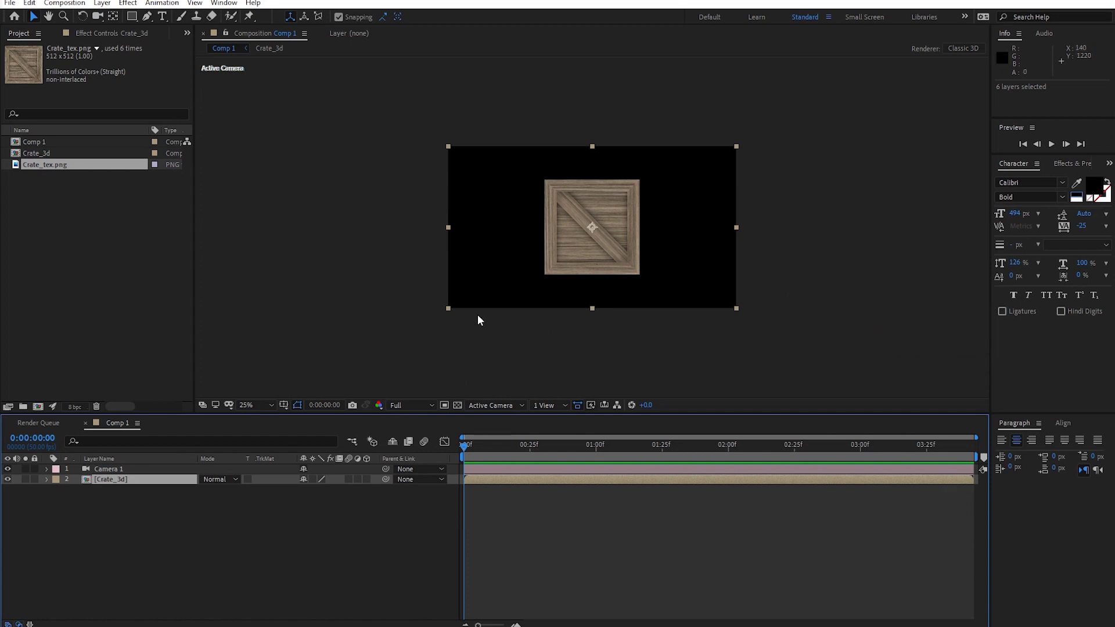
# Step: Make Crate_3d a 3D layer with X, Y and Z rotations at 0°, and view at 50%
pyautogui.press('r')
pyautogui.moveTo(312, 495); pyautogui.dragTo(347, 490)
pyautogui.hotkey('ctrl', 'z')
pyautogui.click(366, 479)
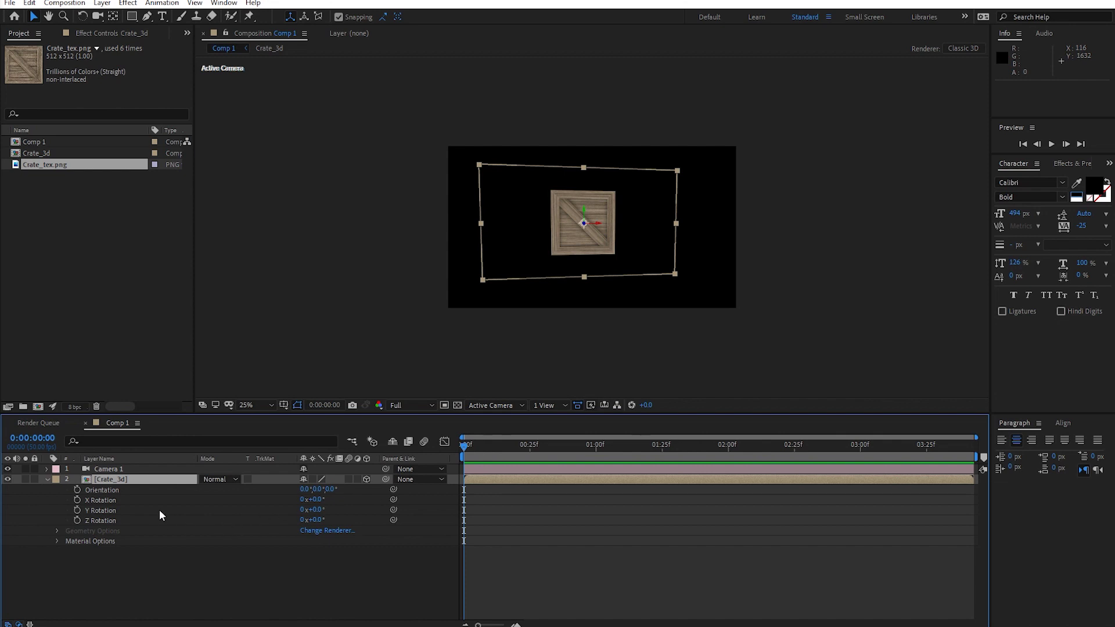
pyautogui.moveTo(314, 500); pyautogui.dragTo(548, 498)
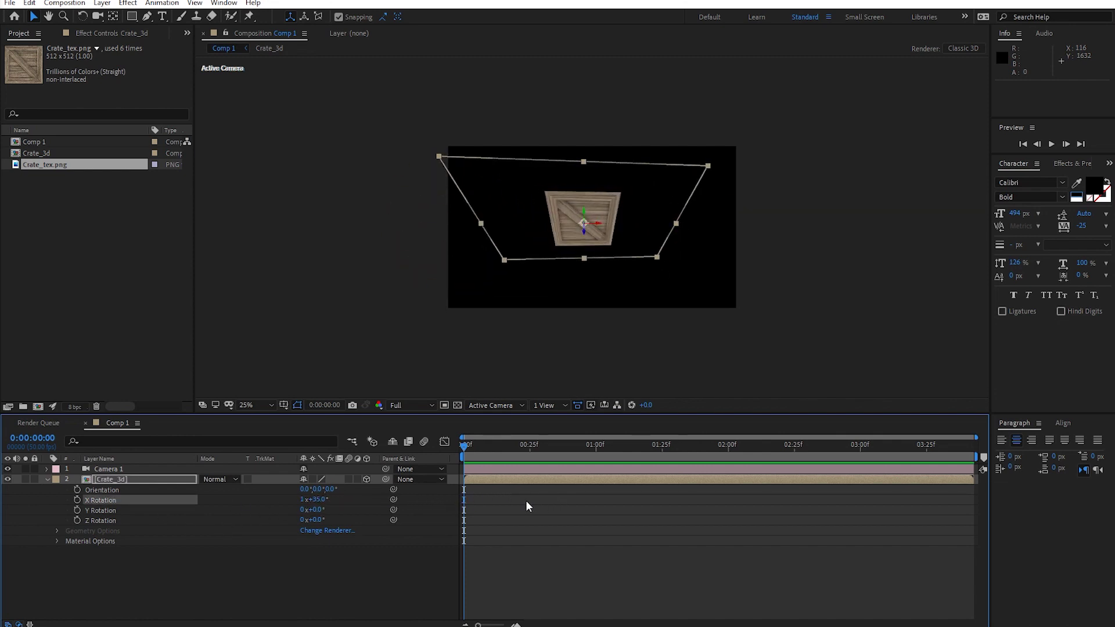
pyautogui.hotkey('ctrl', 'z')
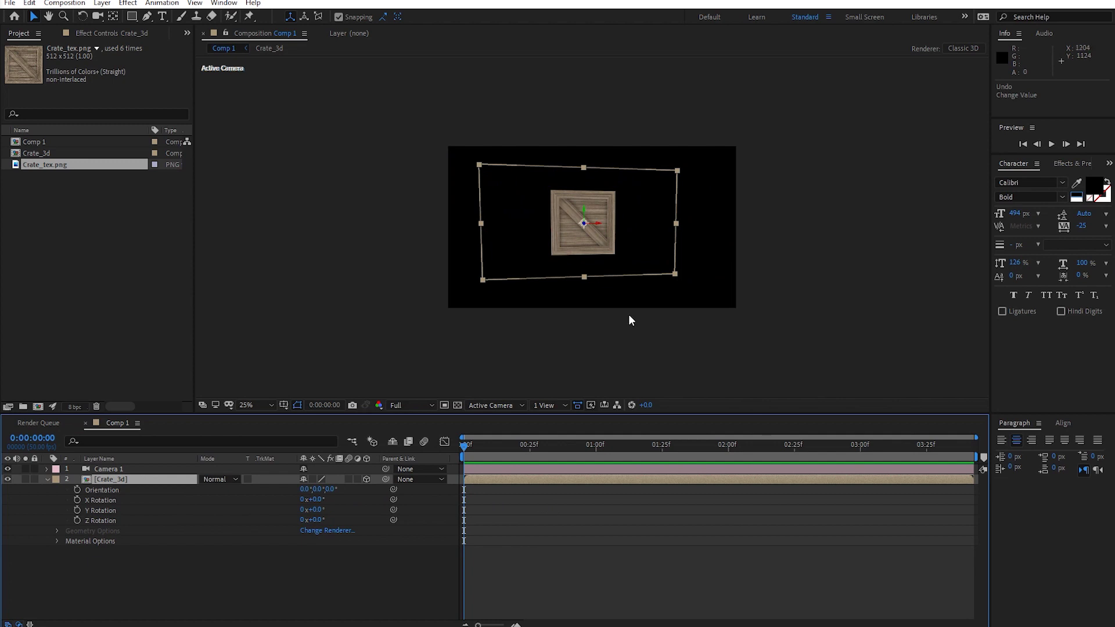
pyautogui.press('.')
pyautogui.press('.')
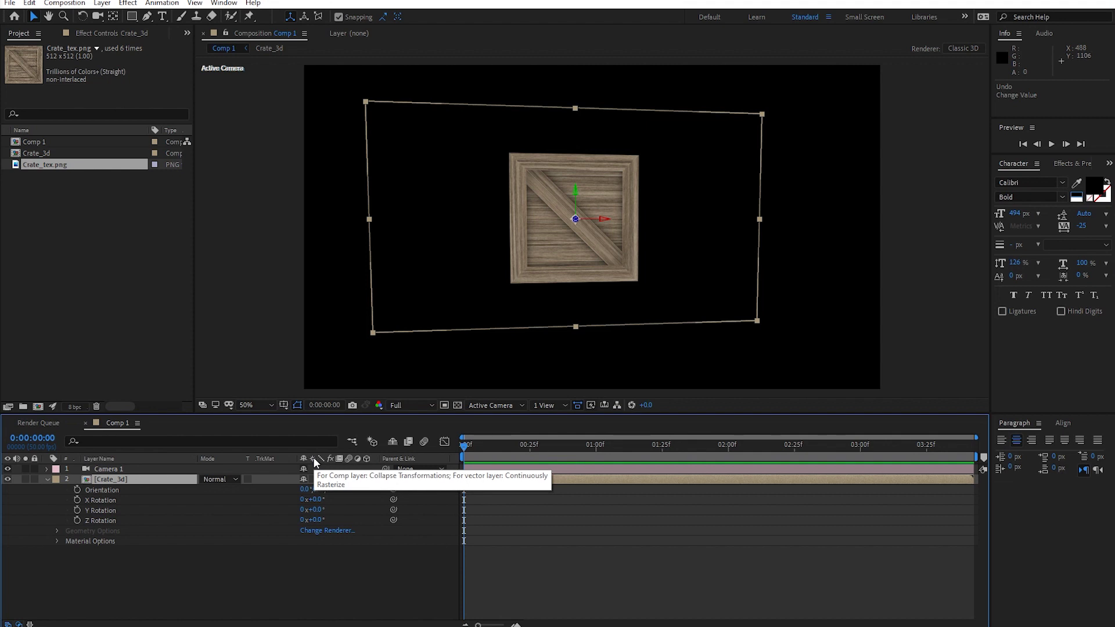
# Step: Enable Collapse Transformations on Crate_3d so it renders as a solid 3D box
pyautogui.click(312, 479)
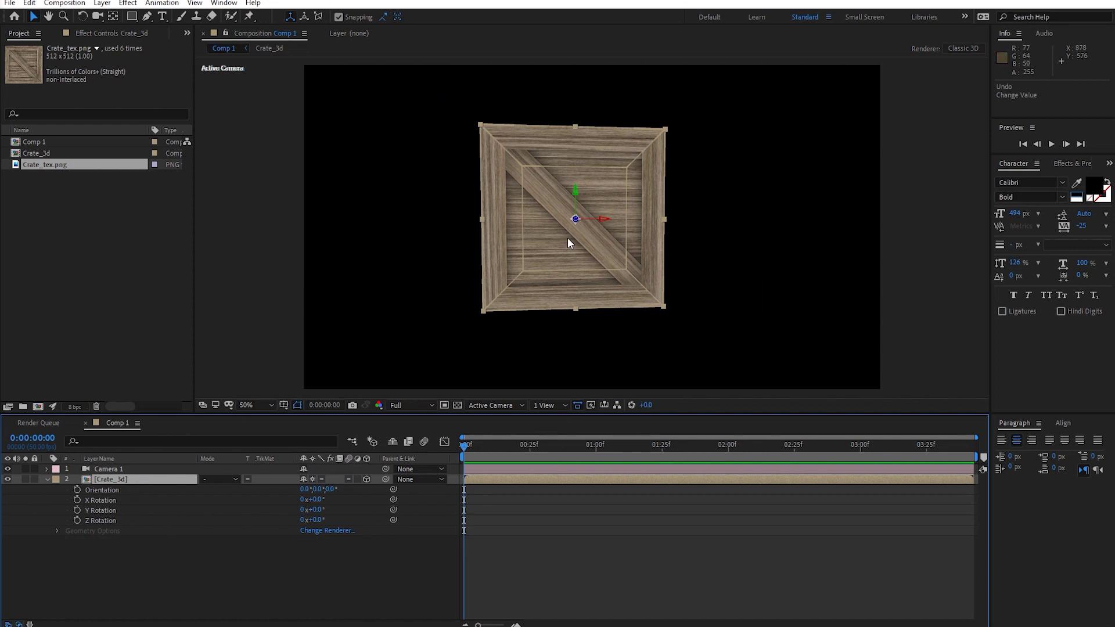
pyautogui.click(313, 479)
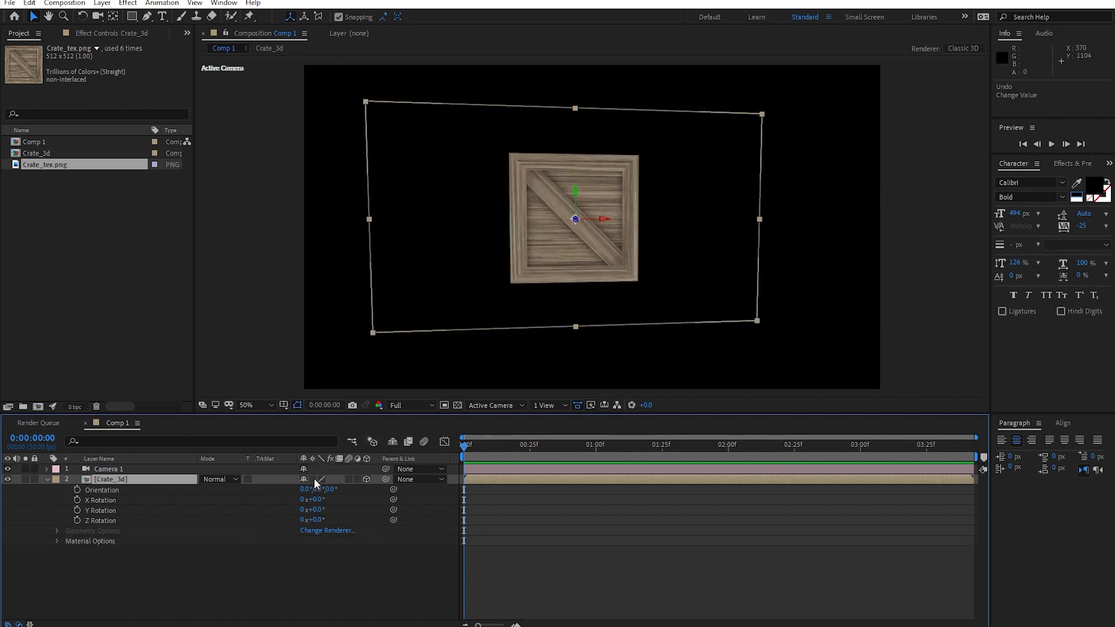
pyautogui.click(313, 479)
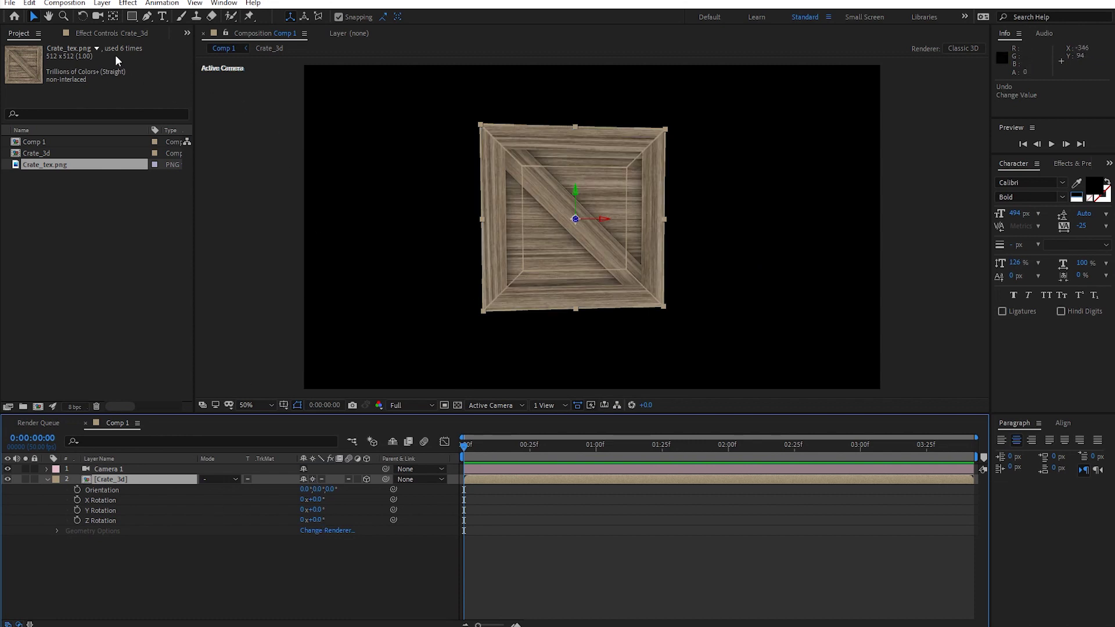
# Step: Rotate the crate's orientation to 352.5°, 333.0°, 359.7° so three faces show
pyautogui.click(82, 17)
pyautogui.moveTo(573, 228); pyautogui.dragTo(581, 241)
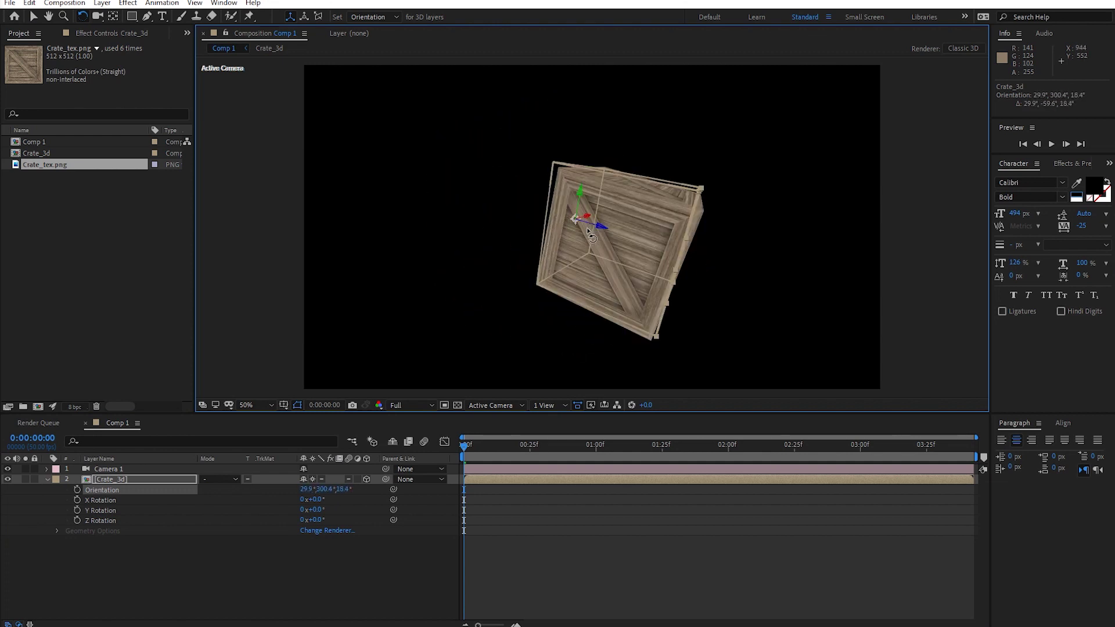
pyautogui.moveTo(581, 240); pyautogui.dragTo(584, 220)
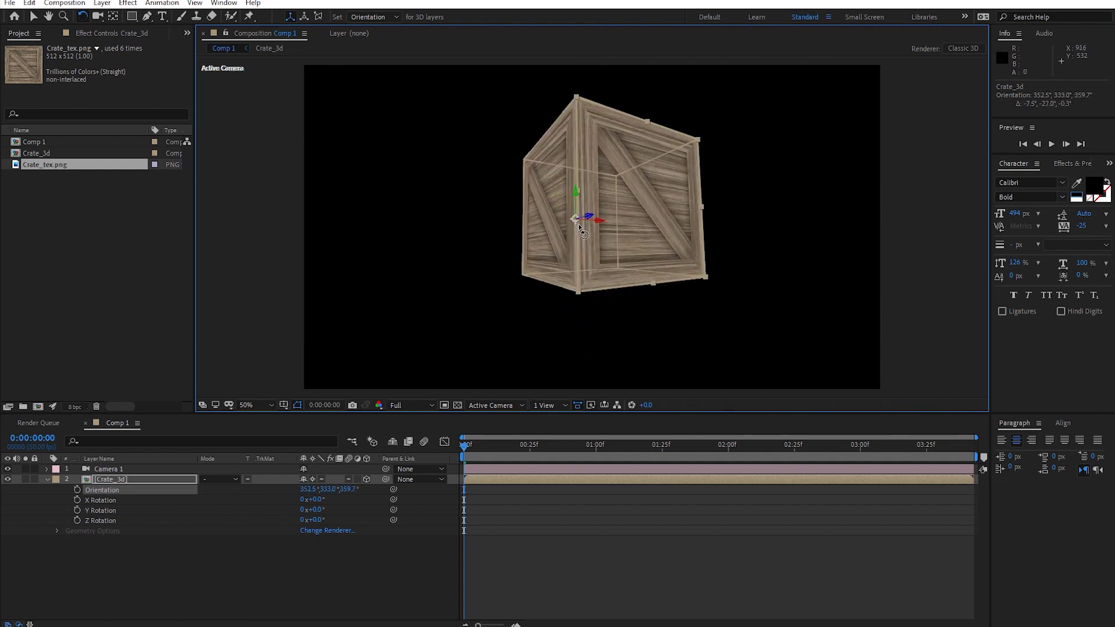
pyautogui.click(145, 469)
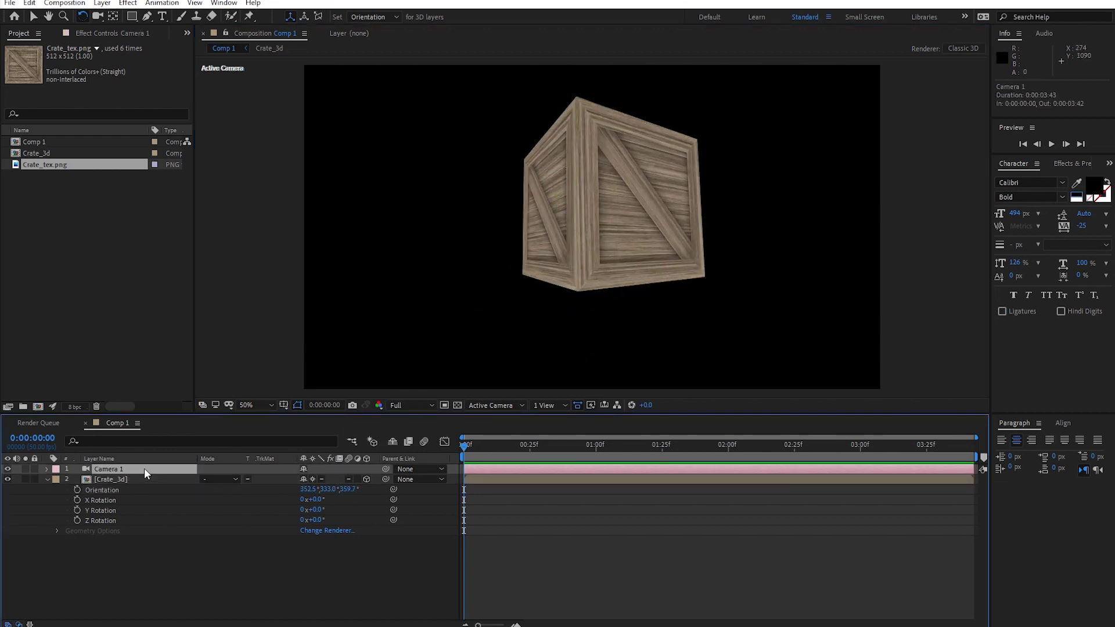
# Step: Reset the transforms of Camera 1 and Crate_3d to their defaults
pyautogui.rightClick(144, 468)
pyautogui.moveTo(228, 196)
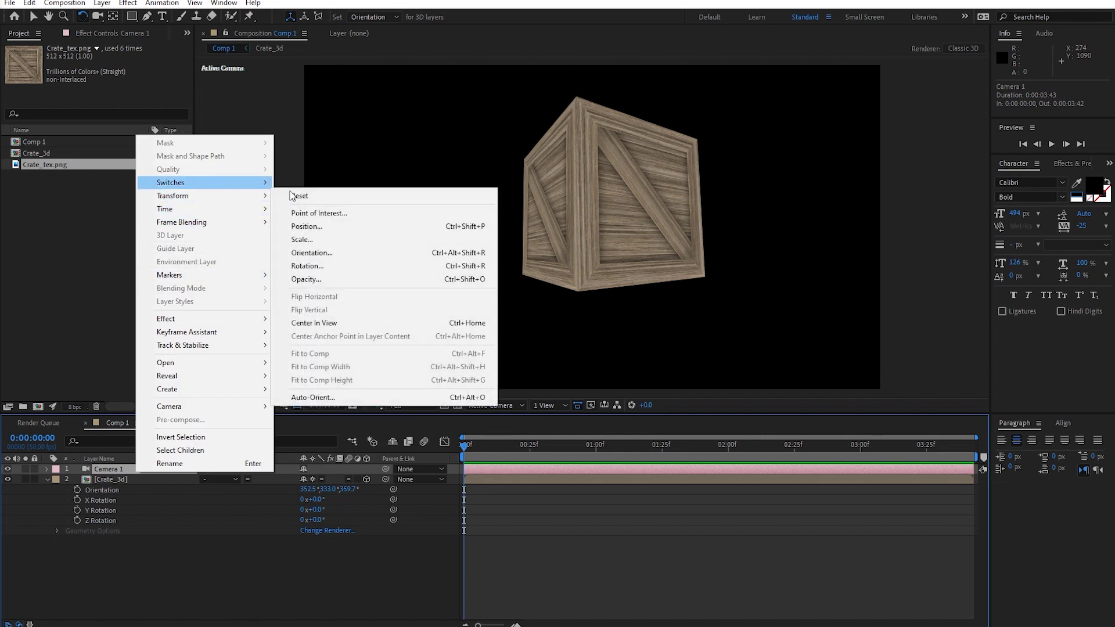
pyautogui.click(293, 195)
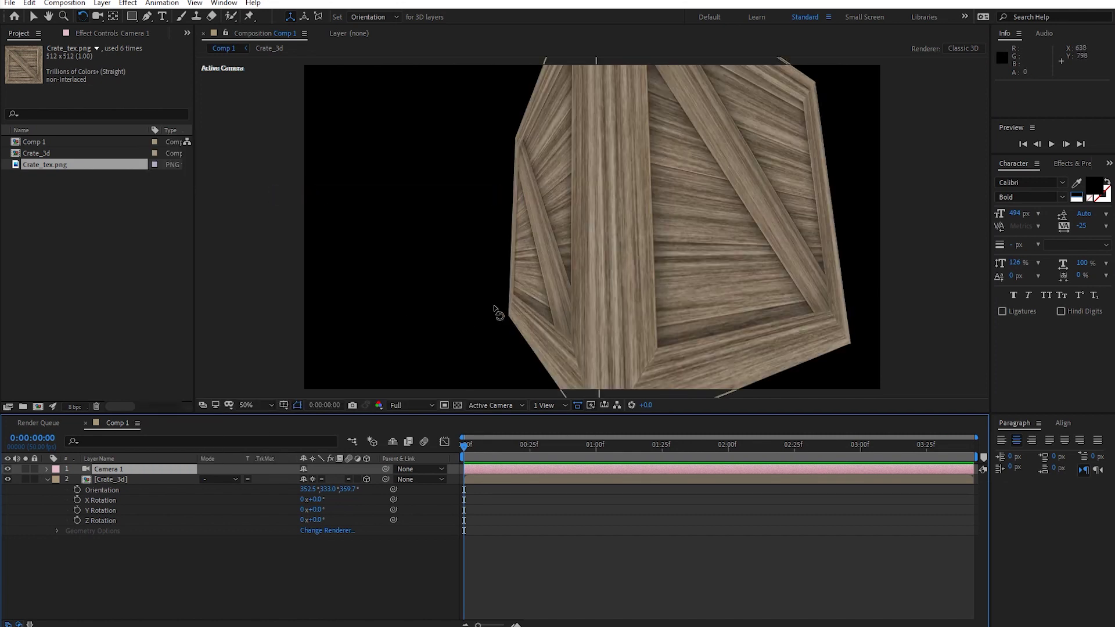
pyautogui.click(148, 479)
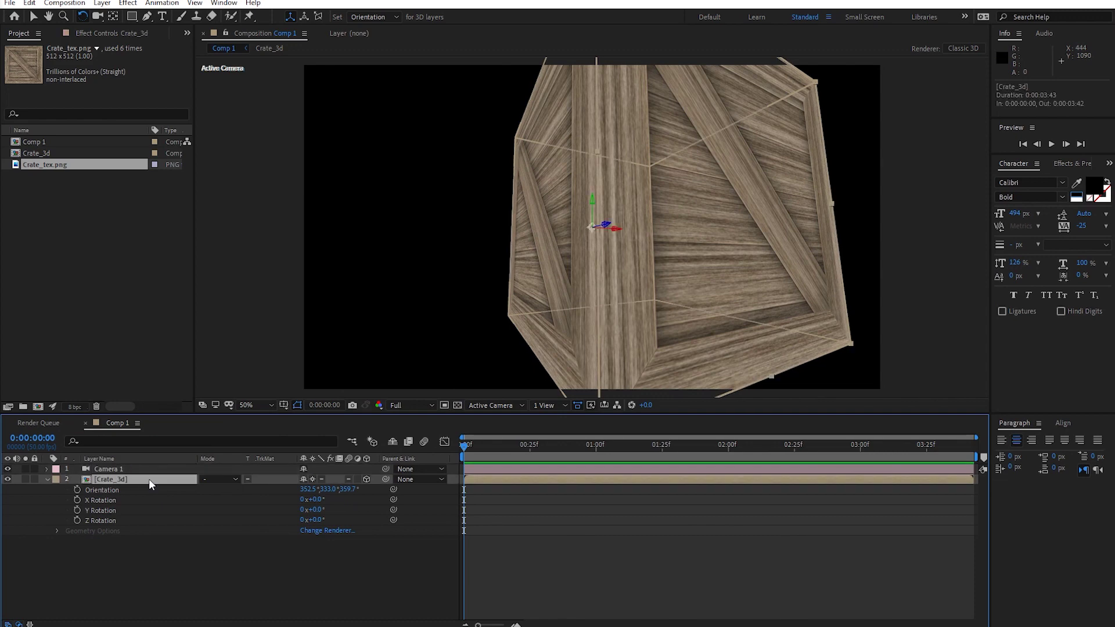
pyautogui.rightClick(149, 479)
pyautogui.moveTo(246, 205)
pyautogui.click(343, 204)
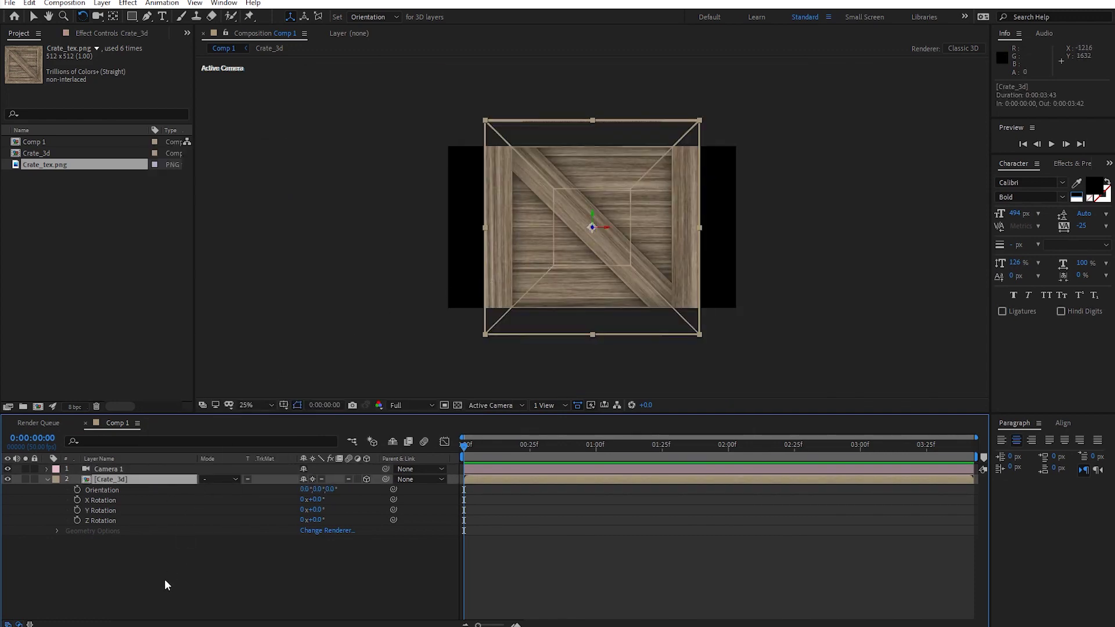
pyautogui.click(165, 580)
# Step: Pull Camera 1 back to Position Z -1118
pyautogui.click(131, 468)
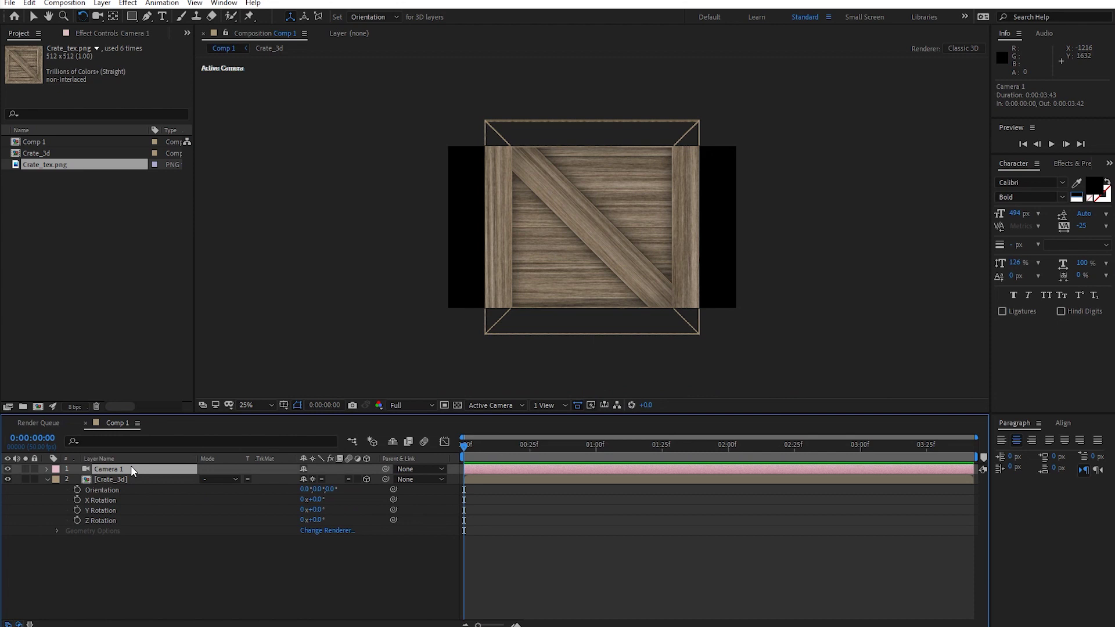
pyautogui.click(47, 469)
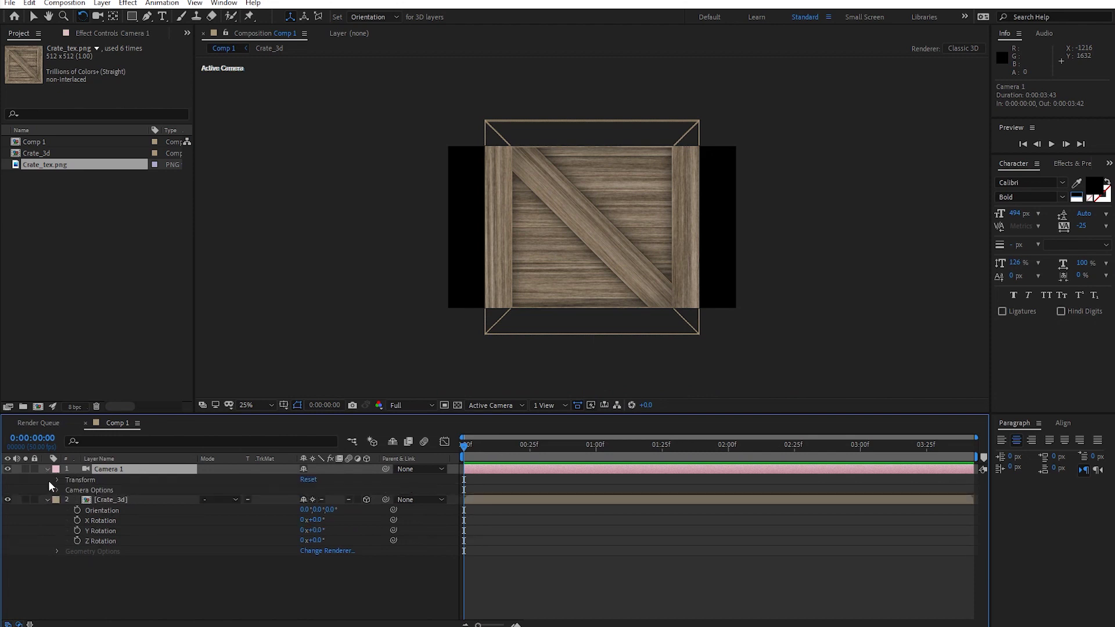
pyautogui.click(57, 479)
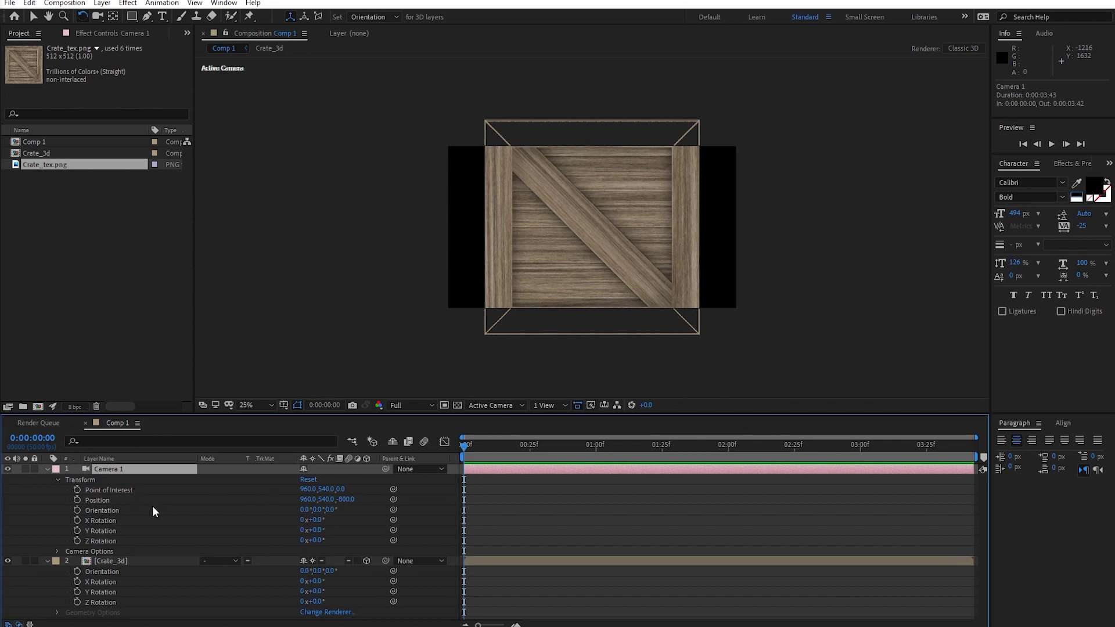
pyautogui.moveTo(351, 506); pyautogui.dragTo(118, 518)
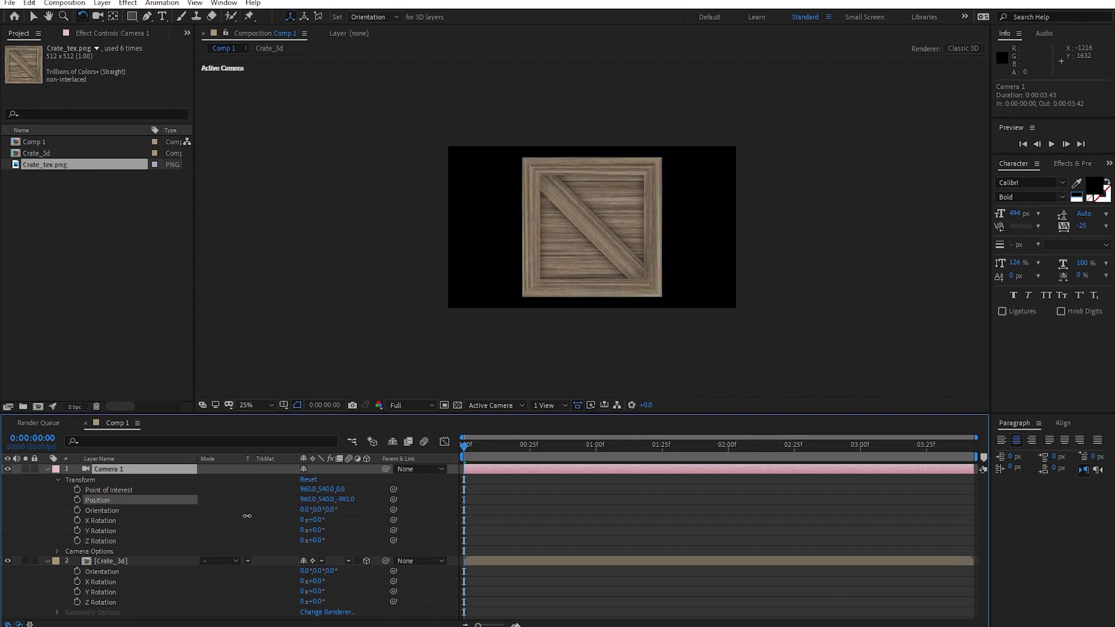
# Step: Test an animated camera move, then remove the Position keyframes to keep the camera static
pyautogui.click(77, 500)
pyautogui.moveTo(468, 457); pyautogui.dragTo(542, 458)
pyautogui.moveTo(347, 499); pyautogui.dragTo(464, 499)
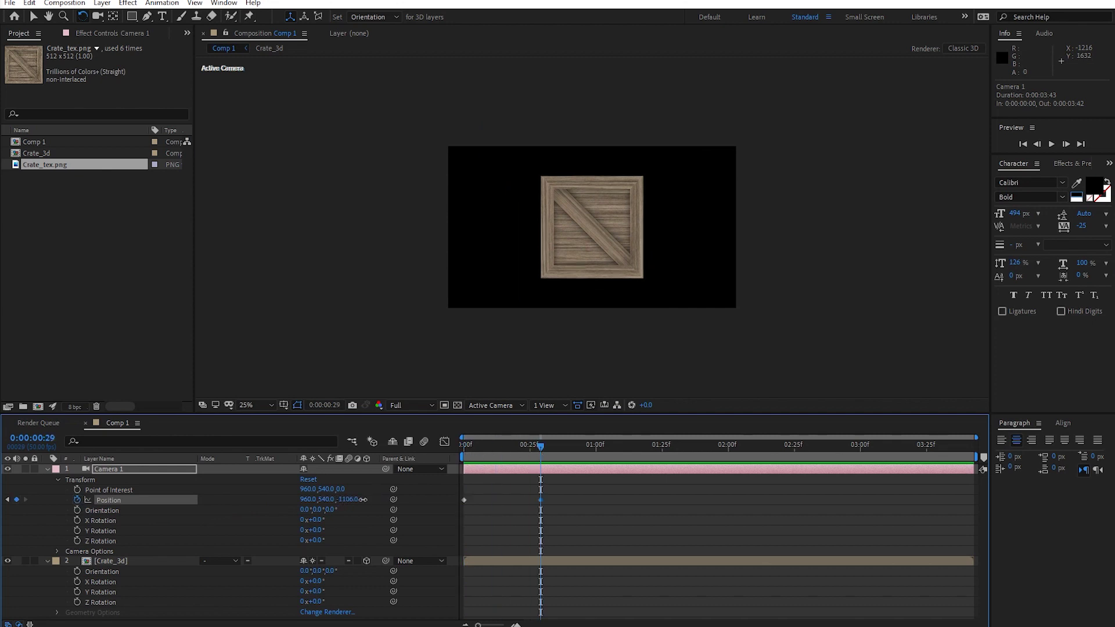
pyautogui.moveTo(328, 499); pyautogui.dragTo(672, 452)
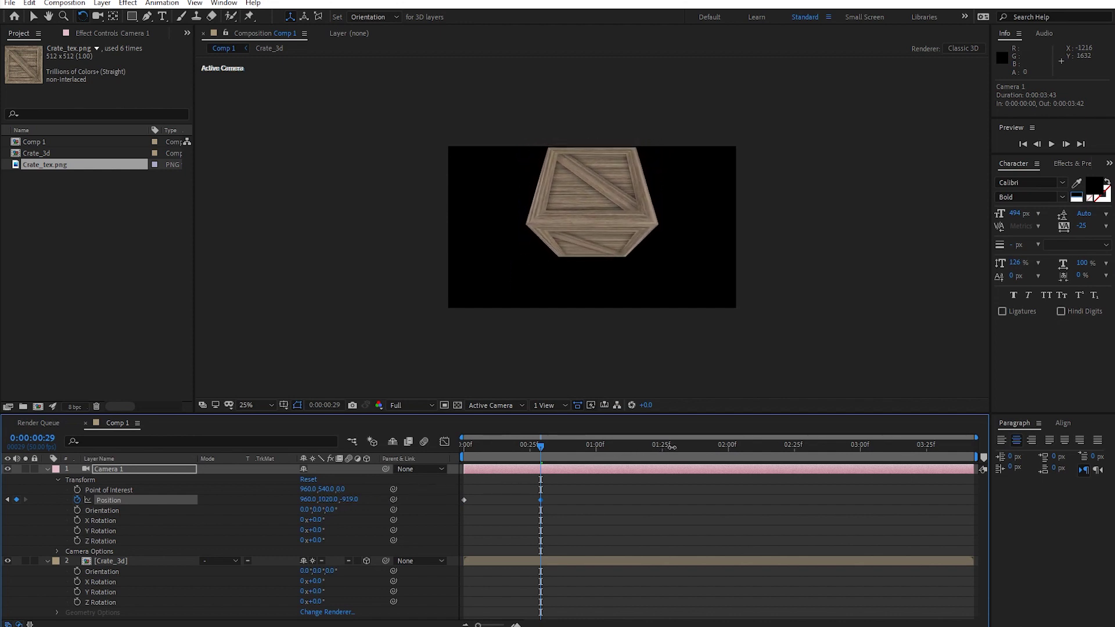
pyautogui.moveTo(532, 451)
pyautogui.mouseDown()
pyautogui.moveTo(472, 452)
pyautogui.moveTo(506, 452)
pyautogui.mouseUp()
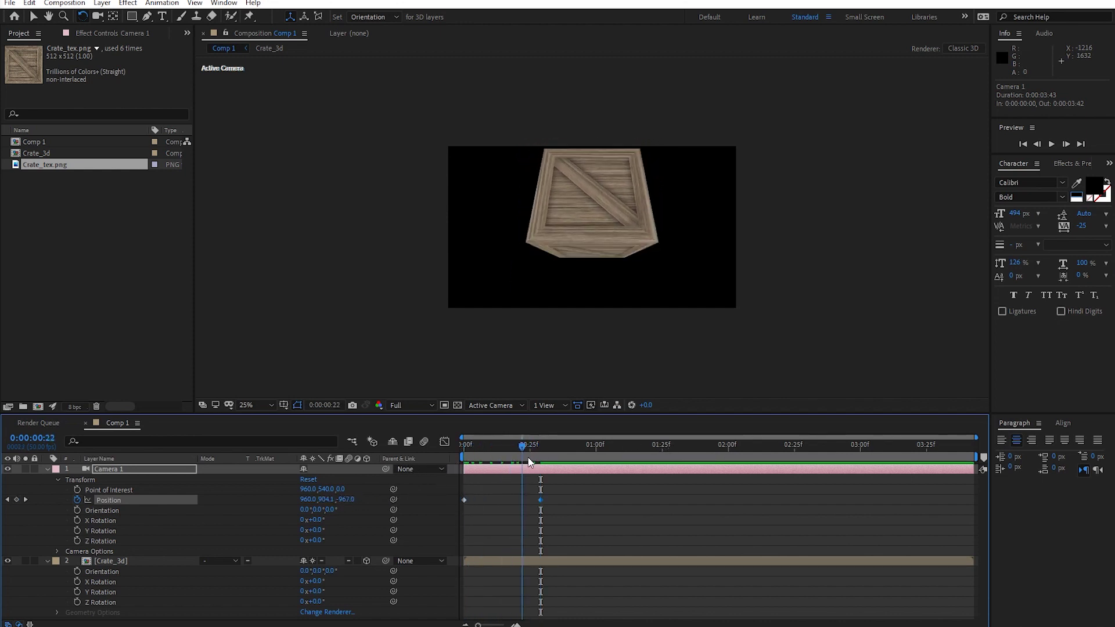
pyautogui.press('Home')
pyautogui.press('space')
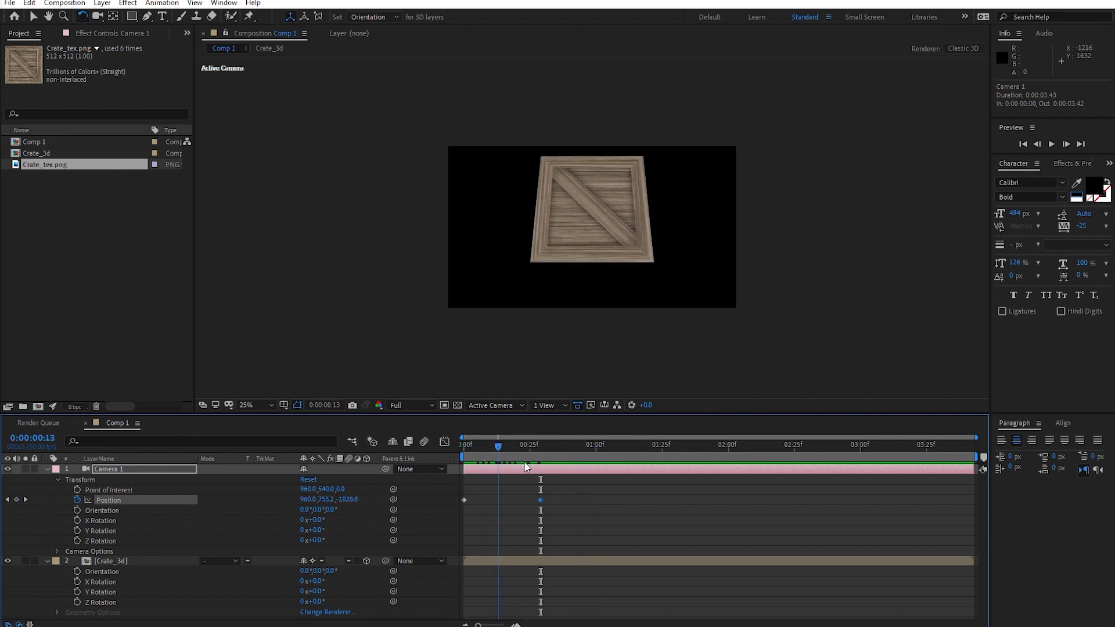
pyautogui.press('space')
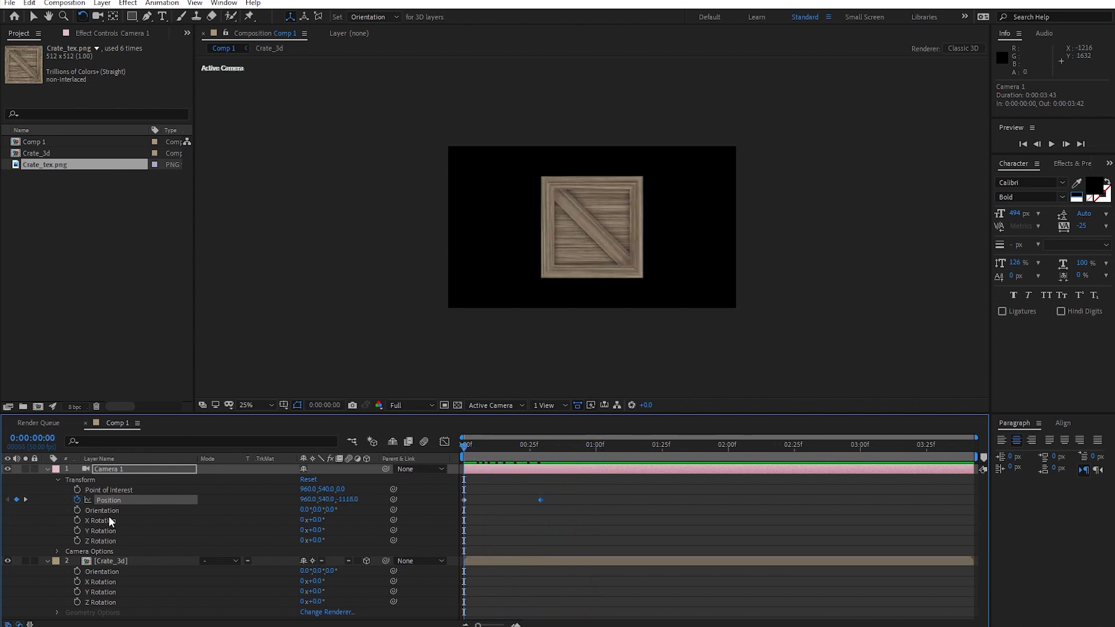
pyautogui.click(77, 501)
pyautogui.click(49, 470)
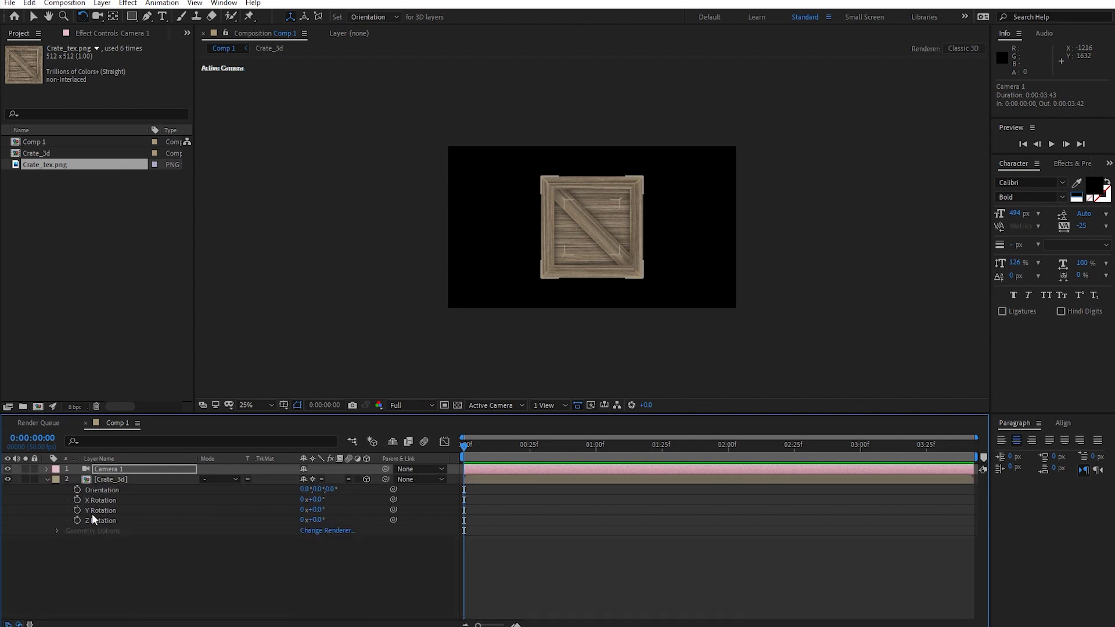
# Step: Add a 3D Null 1 and parent Camera 1 to it
pyautogui.rightClick(158, 515)
pyautogui.moveTo(234, 456)
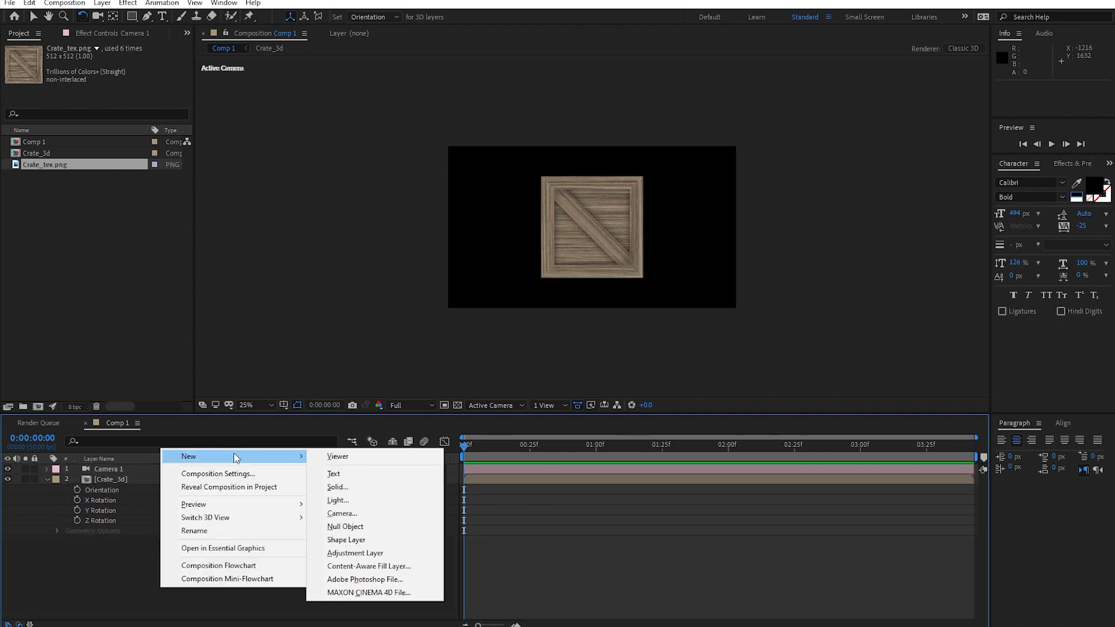
pyautogui.click(344, 528)
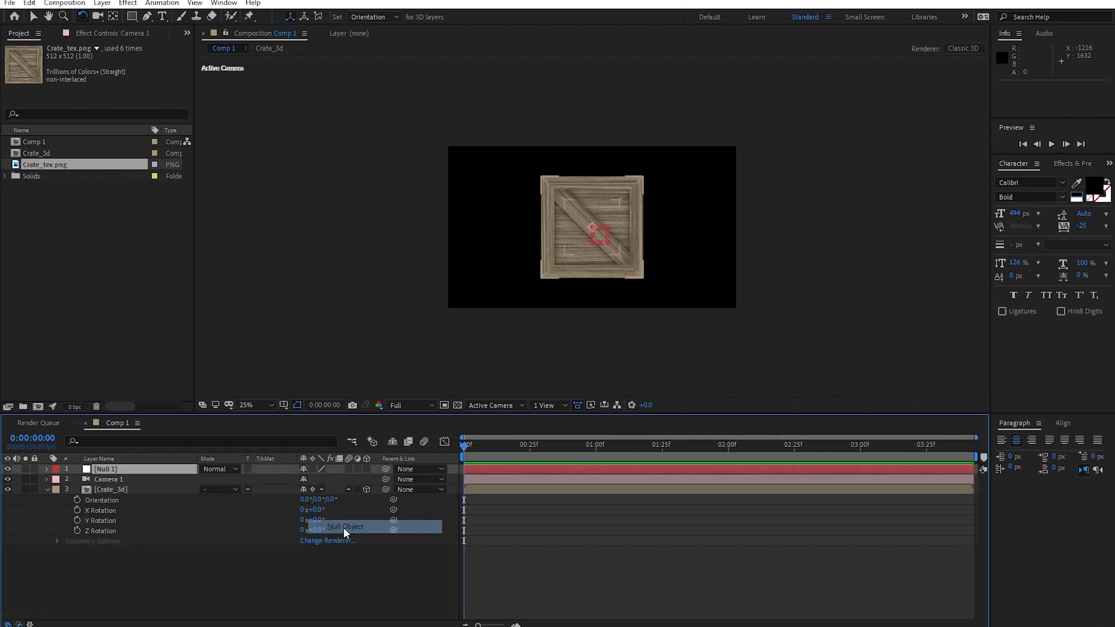
pyautogui.click(366, 468)
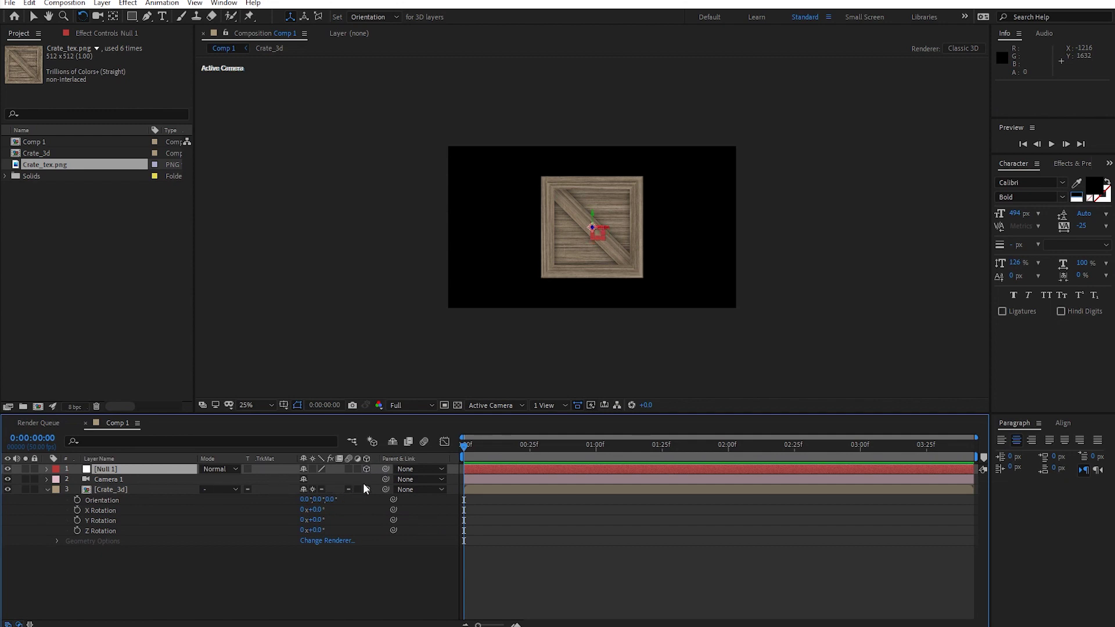
pyautogui.moveTo(384, 477); pyautogui.dragTo(125, 469)
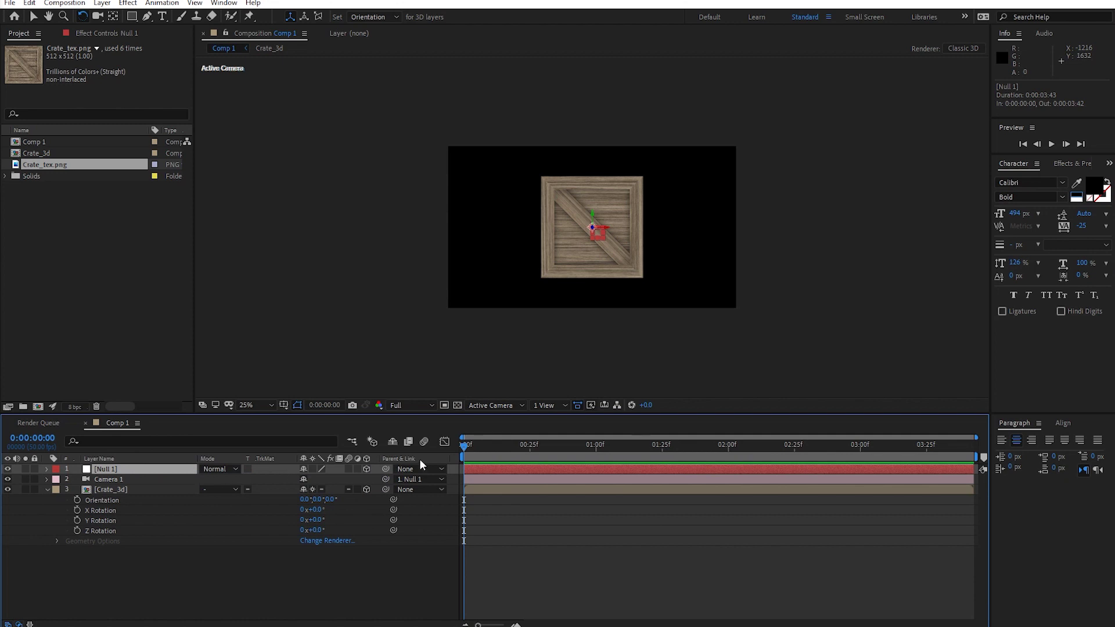
pyautogui.moveTo(596, 264)
pyautogui.mouseDown()
pyautogui.moveTo(581, 200)
pyautogui.moveTo(583, 213)
pyautogui.moveTo(539, 238)
pyautogui.moveTo(604, 240)
pyautogui.mouseUp()
pyautogui.press('v')
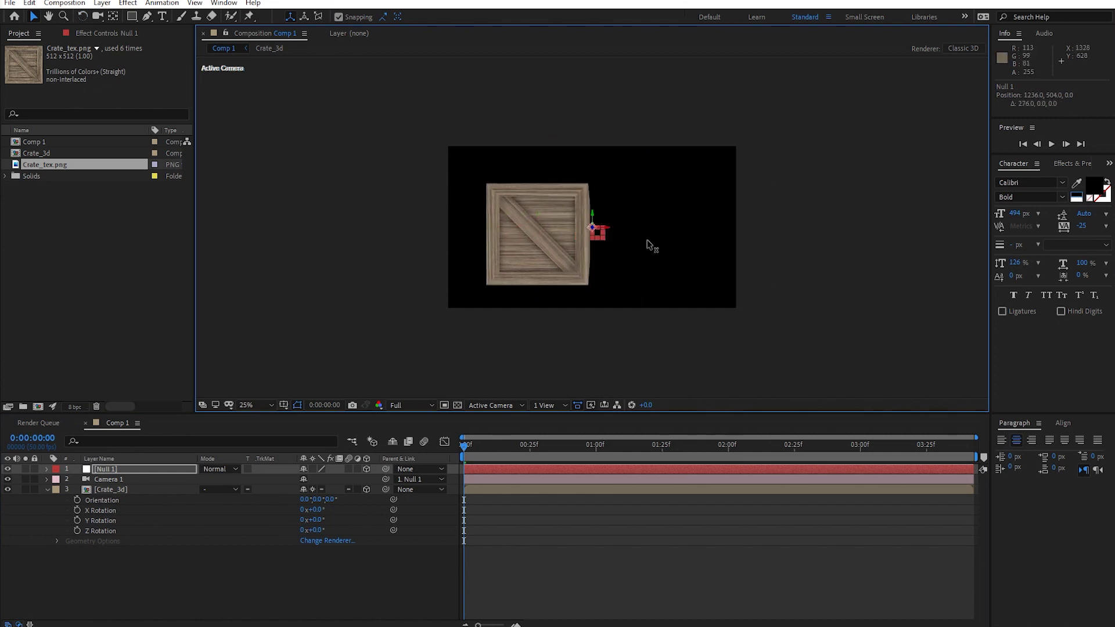
# Step: Rotate Null 1 to -7° X and +13° Y, then play the Superman render
pyautogui.press('r')
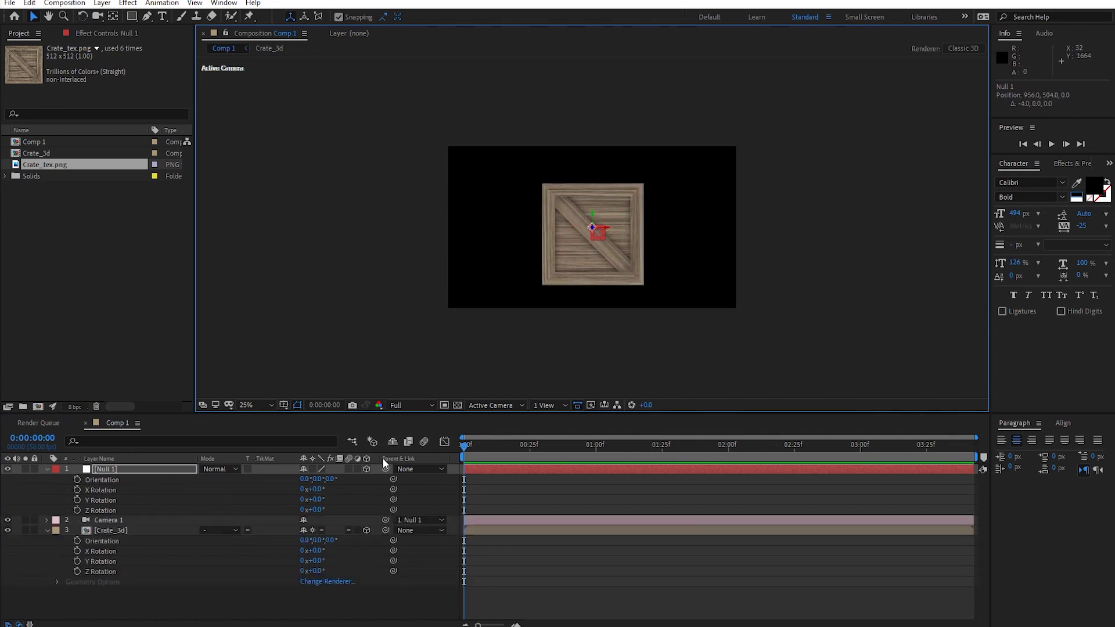
pyautogui.moveTo(315, 490)
pyautogui.mouseDown()
pyautogui.moveTo(285, 504)
pyautogui.moveTo(325, 503)
pyautogui.mouseUp()
pyautogui.click(223, 503)
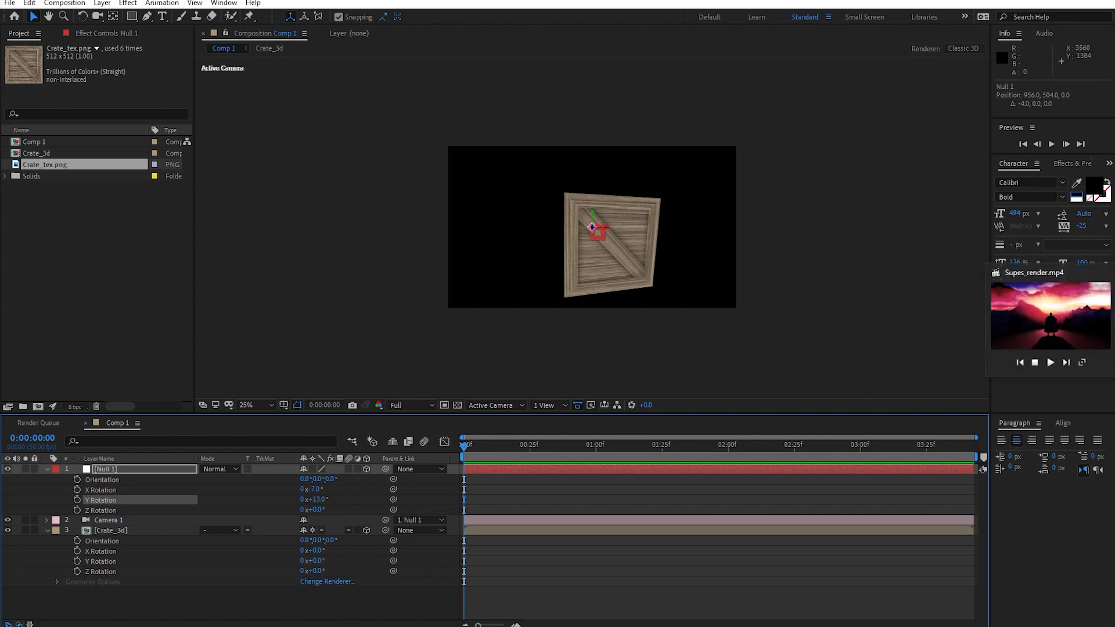
pyautogui.press('space')
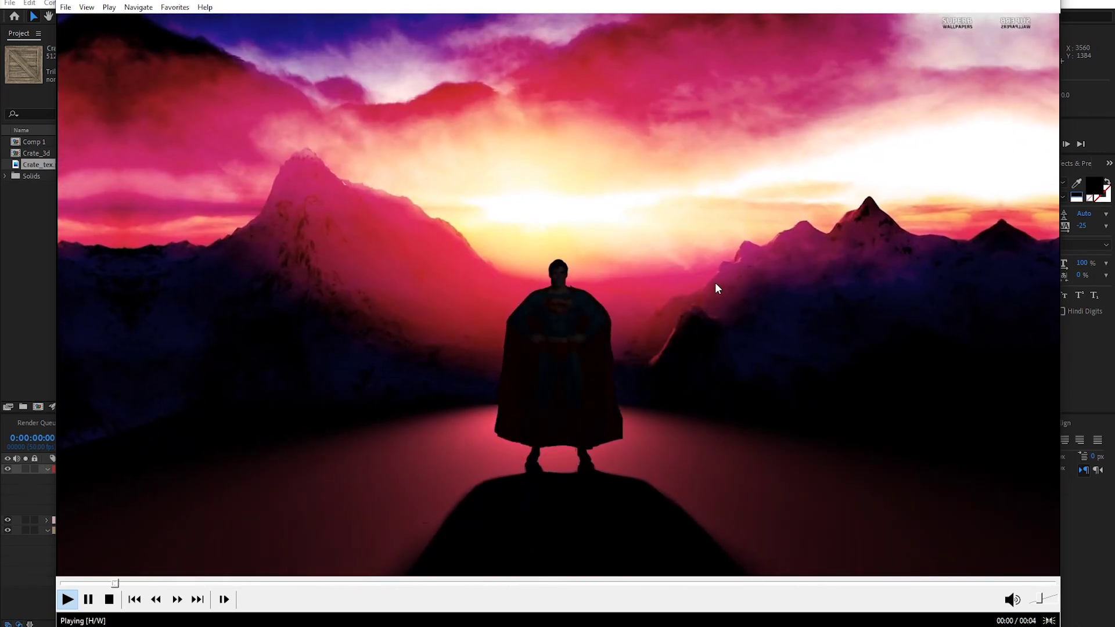
# Step: Pause, rewind and scrub the render from the opening silhouette to where Superman appears
pyautogui.click(231, 562)
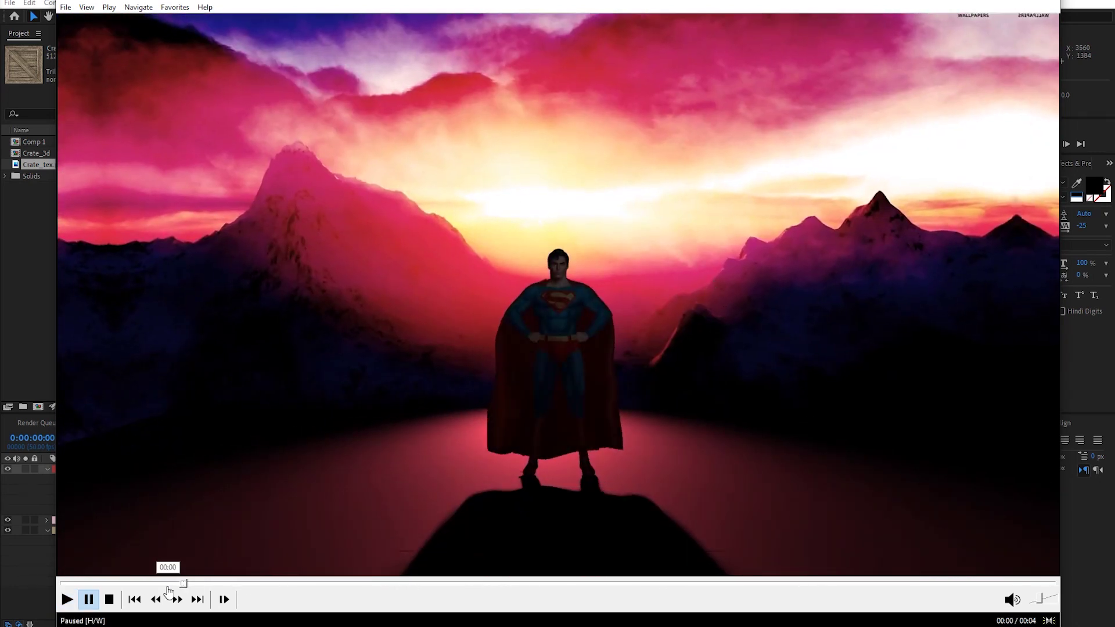
pyautogui.click(61, 582)
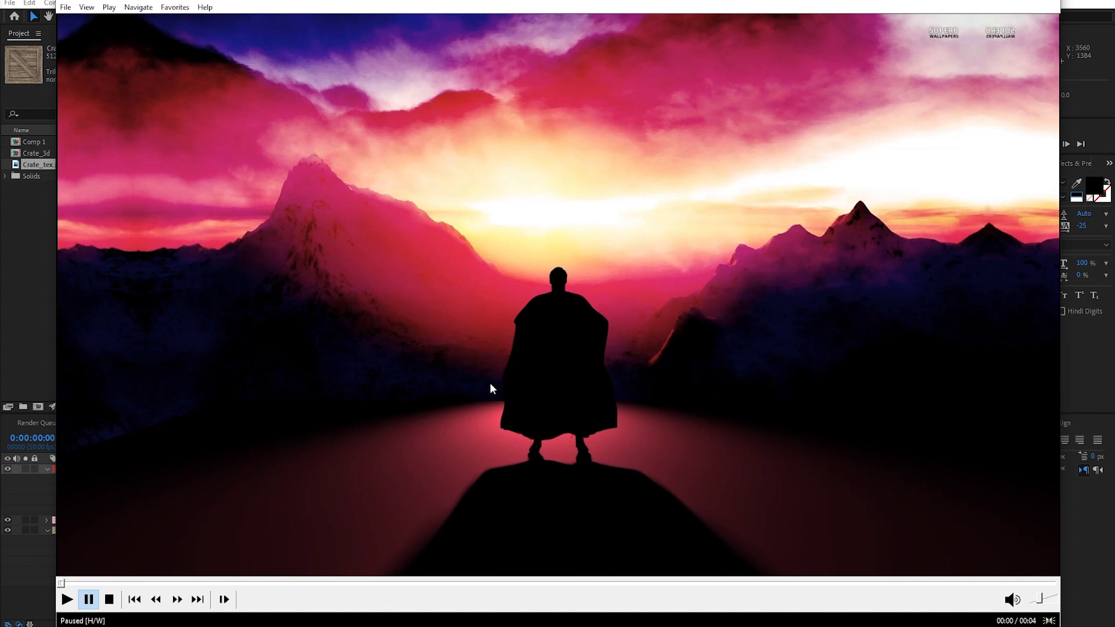
pyautogui.press('space')
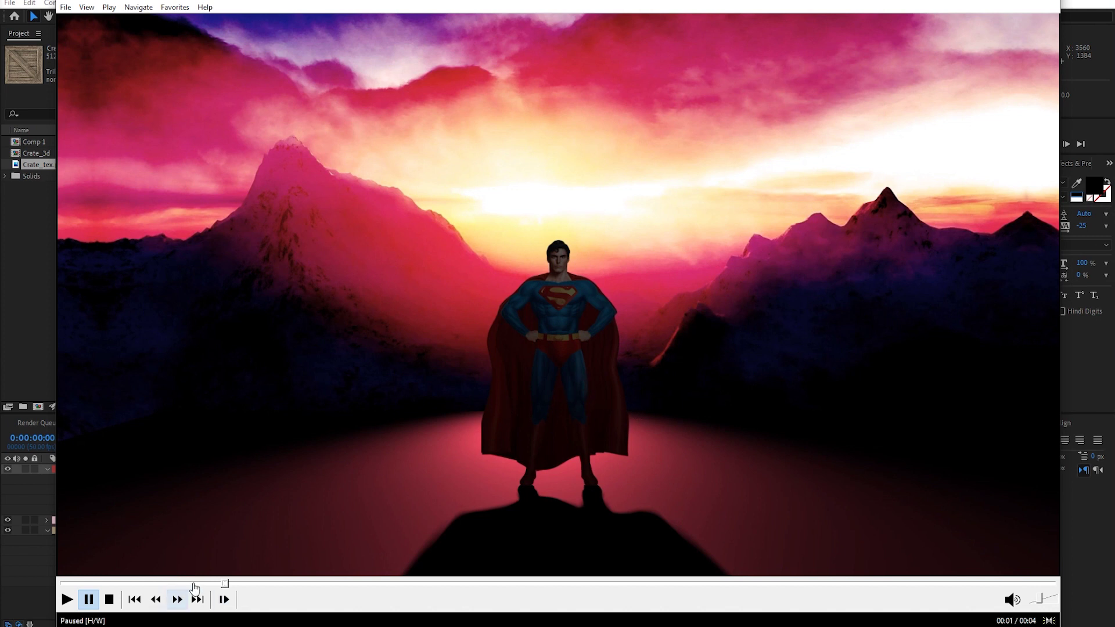
pyautogui.click(135, 600)
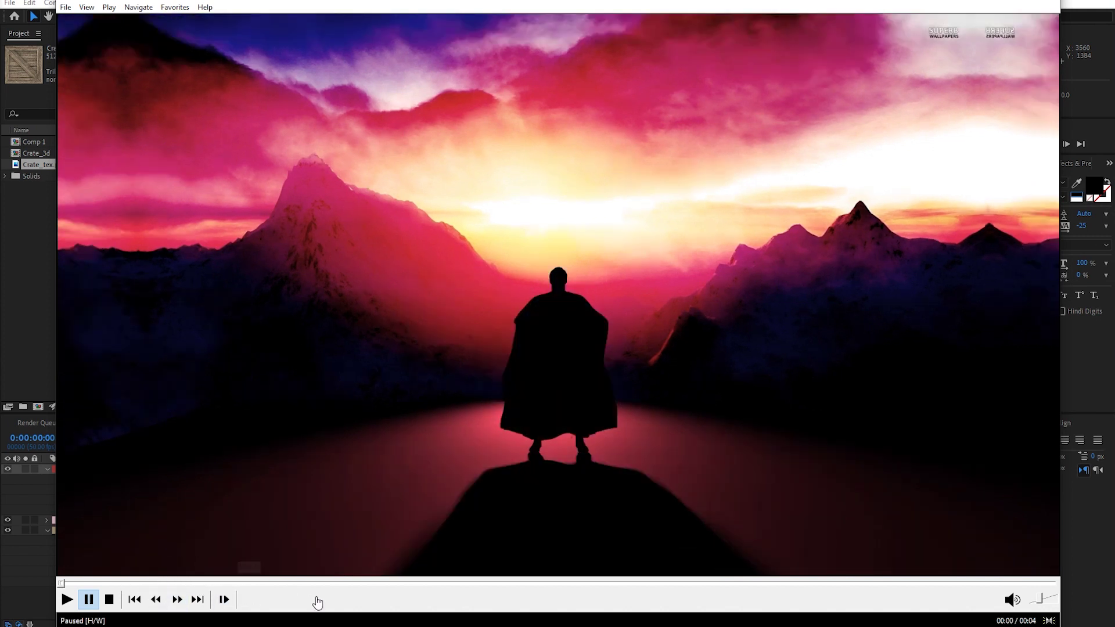
pyautogui.click(316, 584)
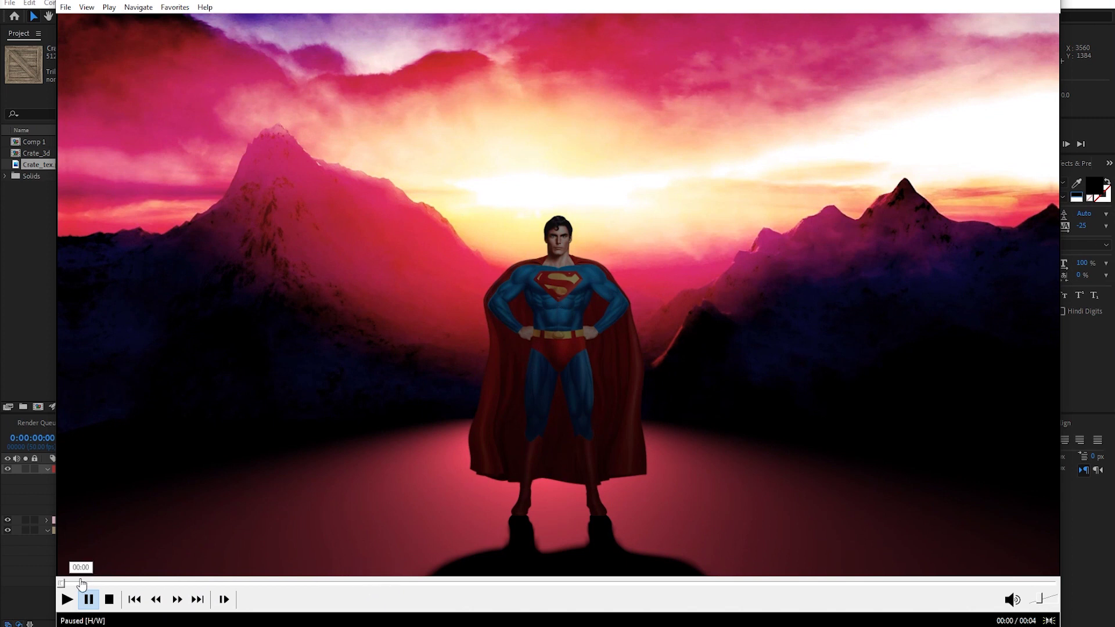
# Step: Replay the render, pausing on the Superman frame, the wide shot and 00:03, then restart
pyautogui.click(82, 583)
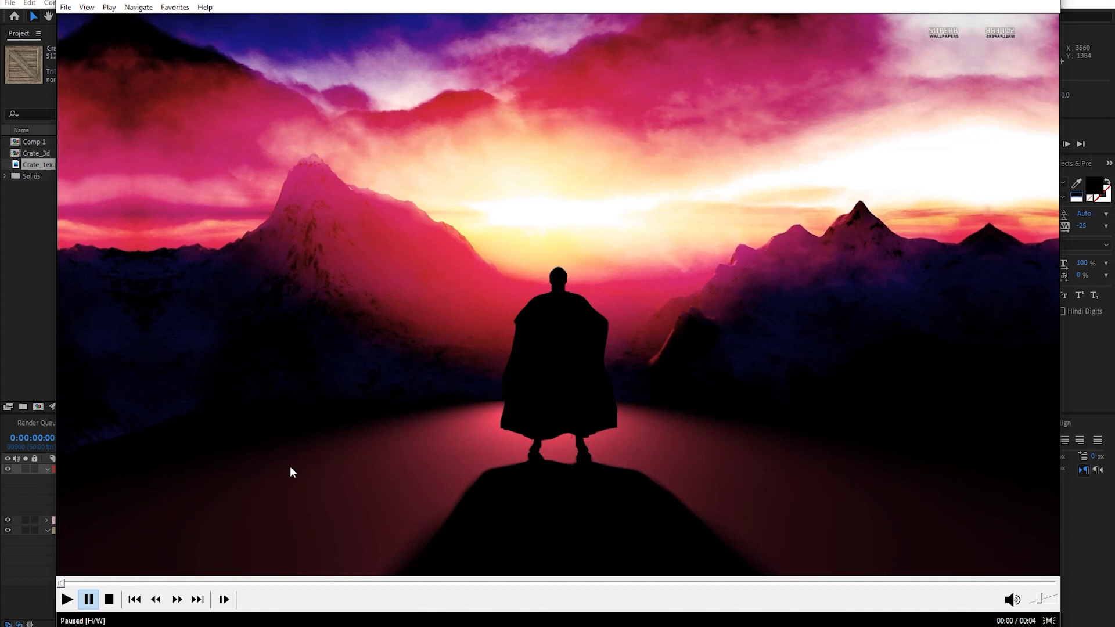
pyautogui.click(290, 466)
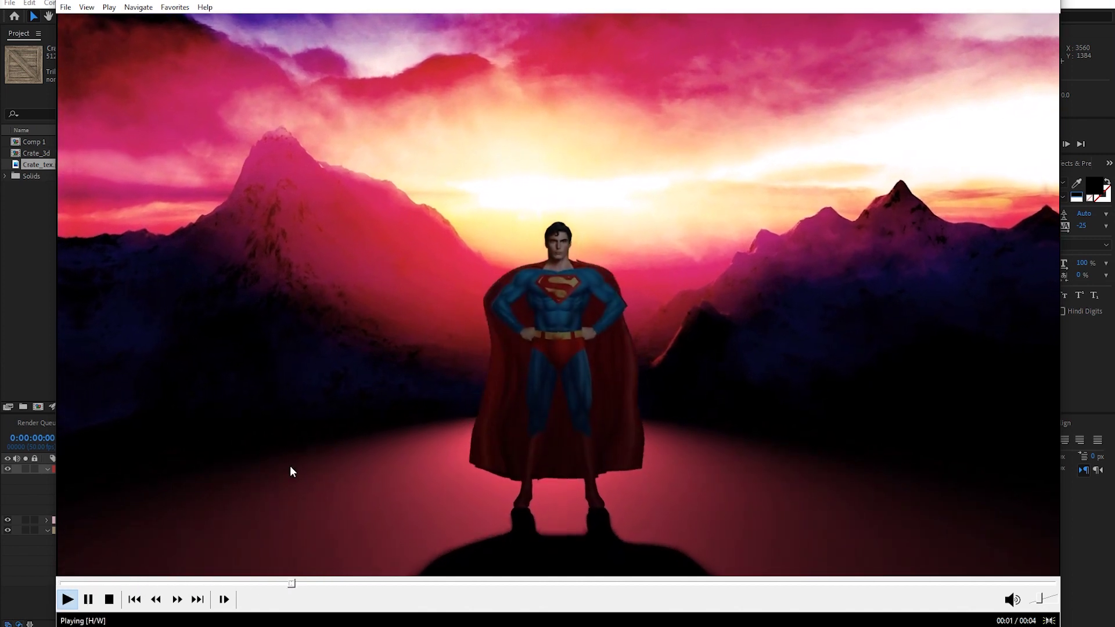
pyautogui.click(290, 467)
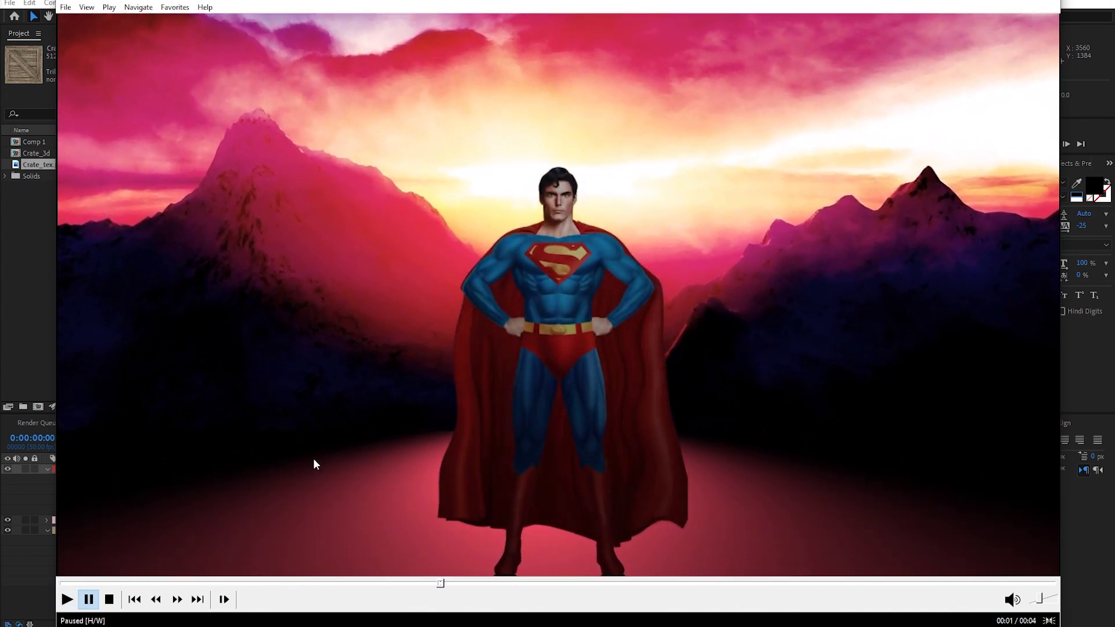
pyautogui.click(550, 361)
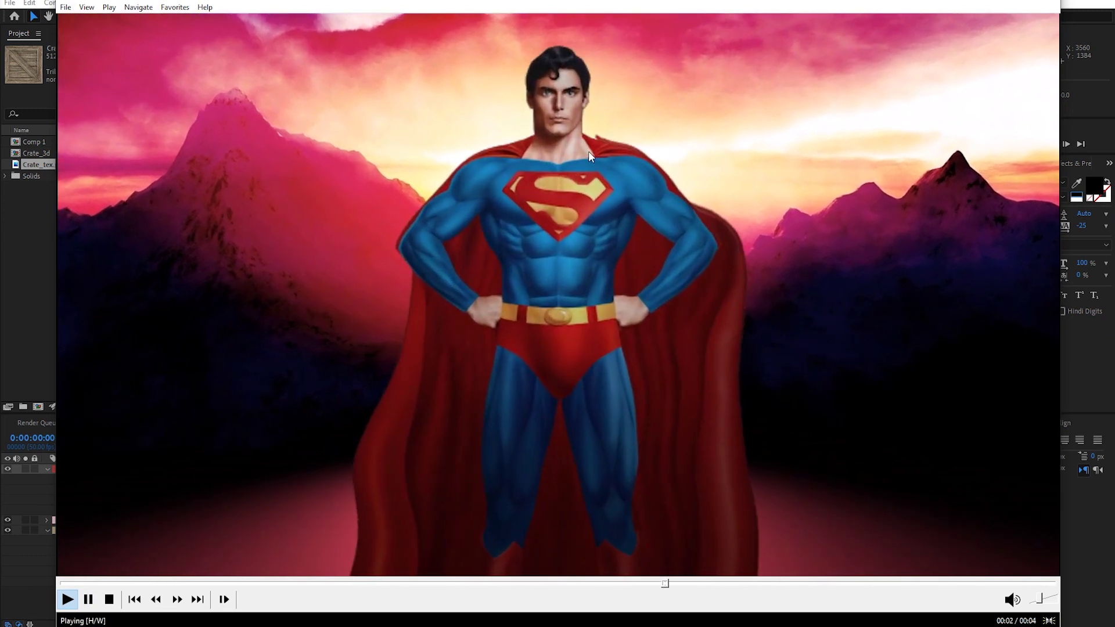
pyautogui.click(576, 169)
pyautogui.click(577, 169)
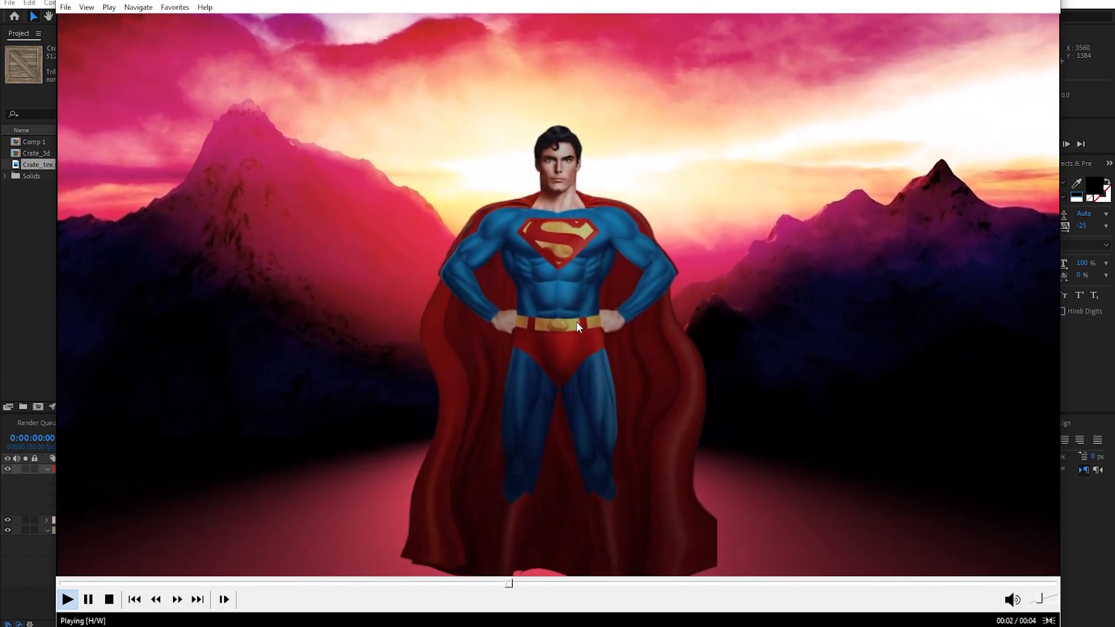
pyautogui.press('space')
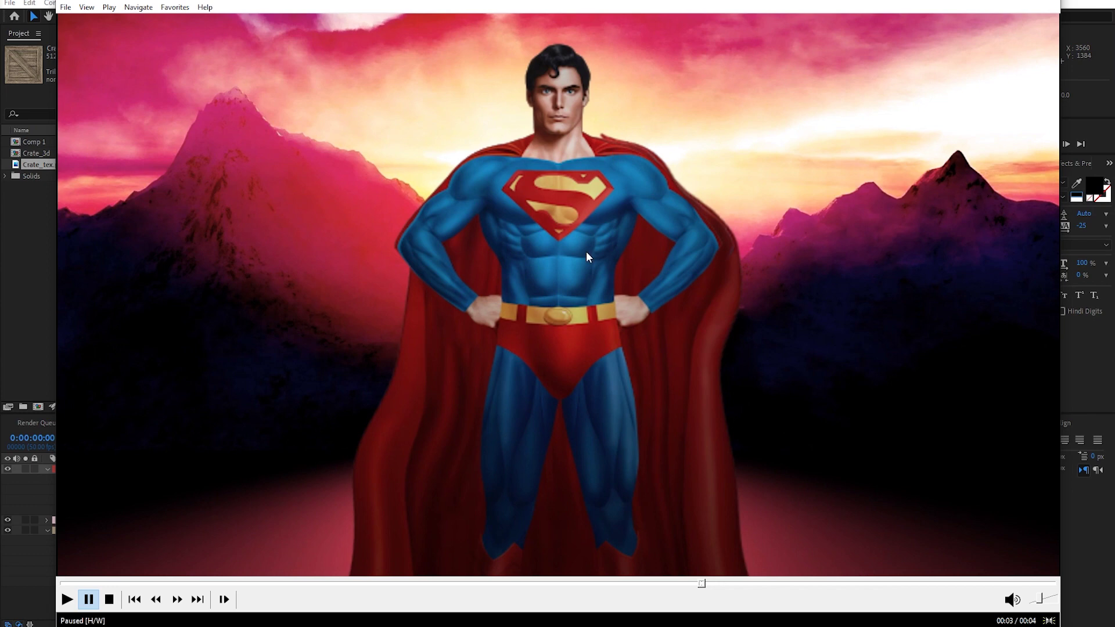
pyautogui.click(580, 146)
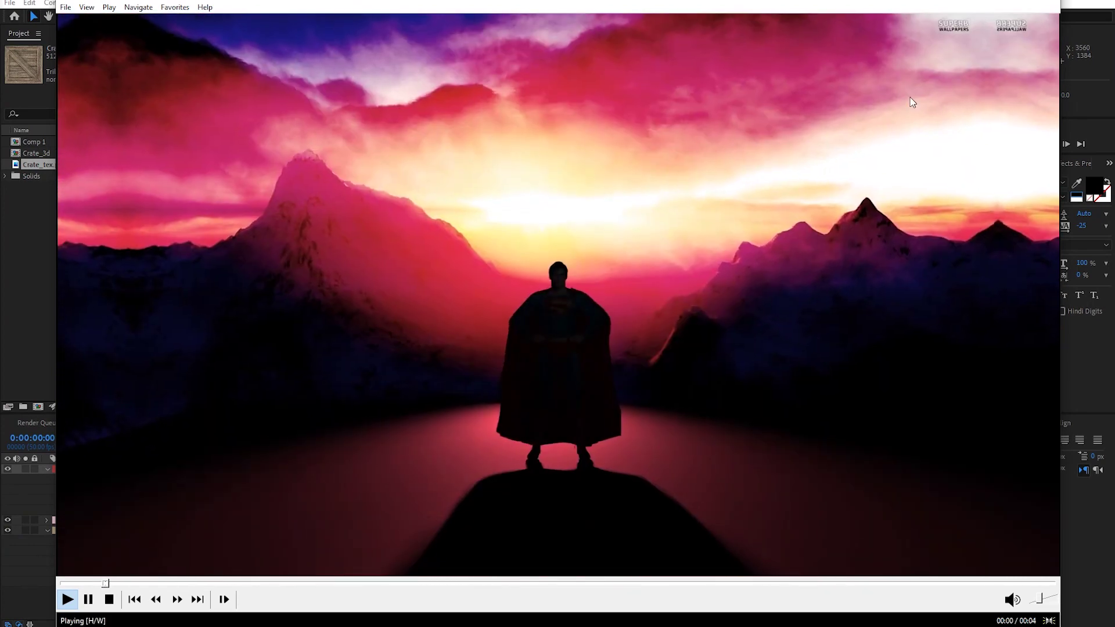
pyautogui.press('space')
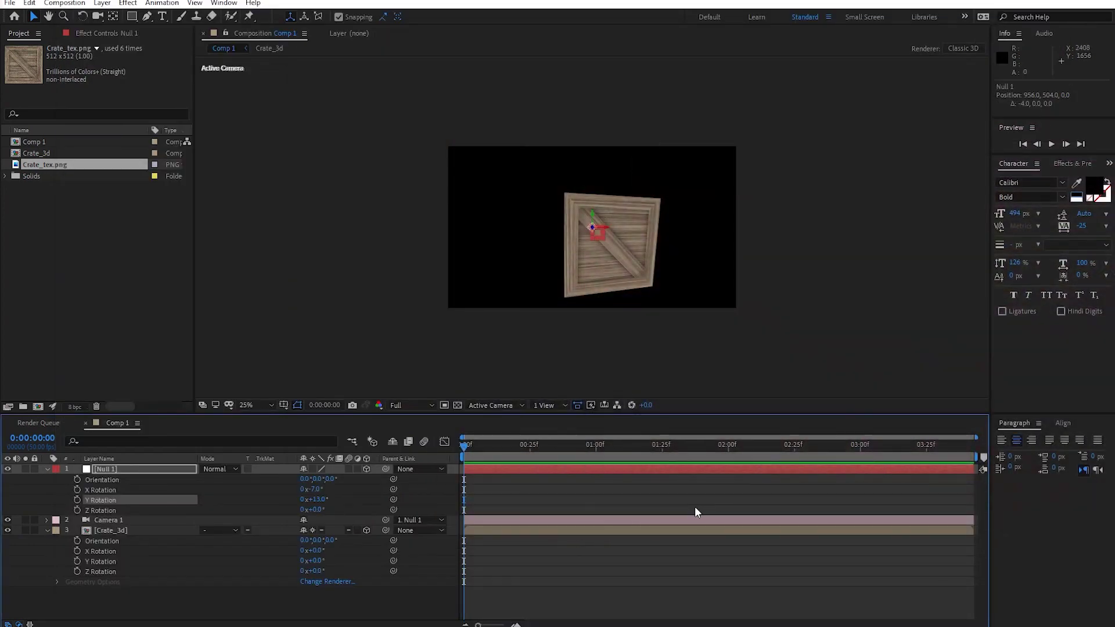
# Step: Delete all four items from the After Effects project
pyautogui.moveTo(90, 252); pyautogui.dragTo(3, 125)
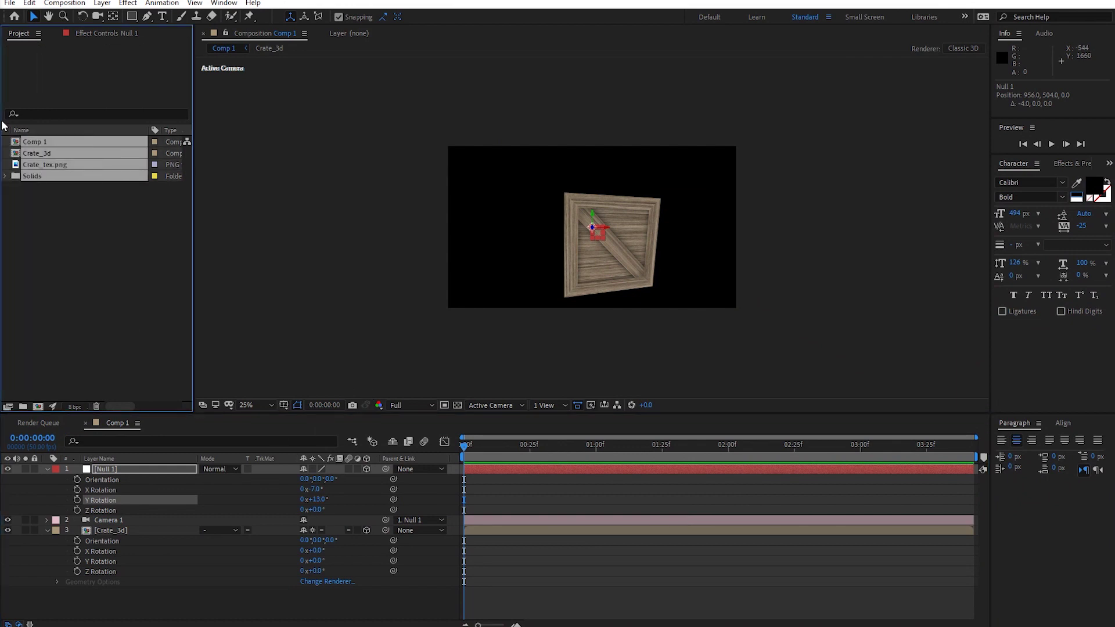
pyautogui.press('Delete')
pyautogui.click(614, 329)
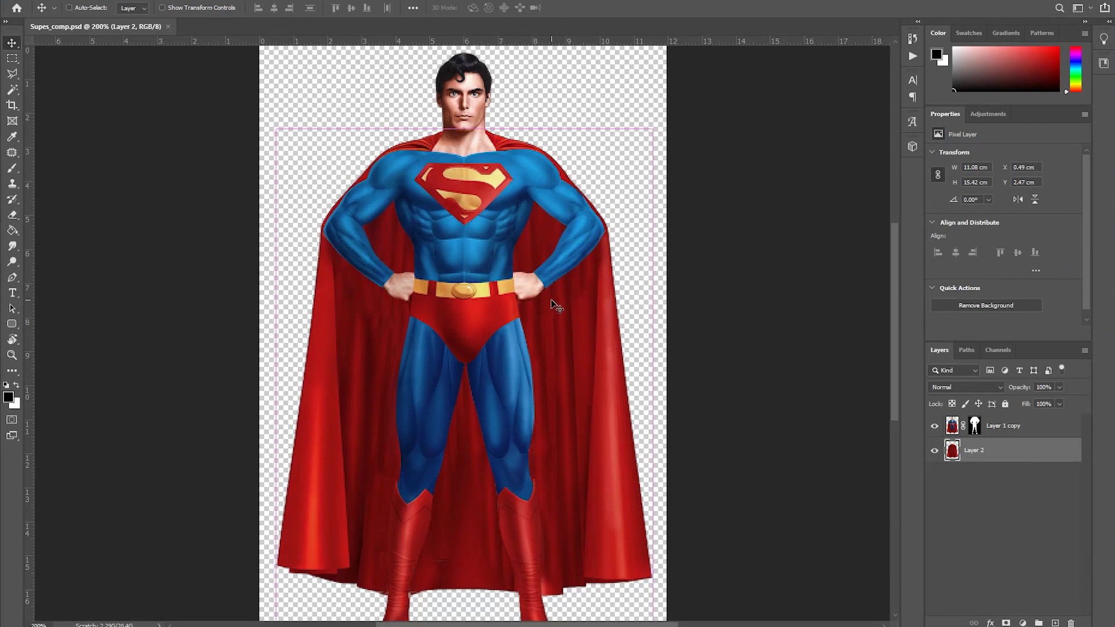
# Step: In Supes_comp.psd at 100%, toggle Layer 1 copy and Layer 2 to confirm body and cape are separate
pyautogui.hotkey('ctrl', '-')
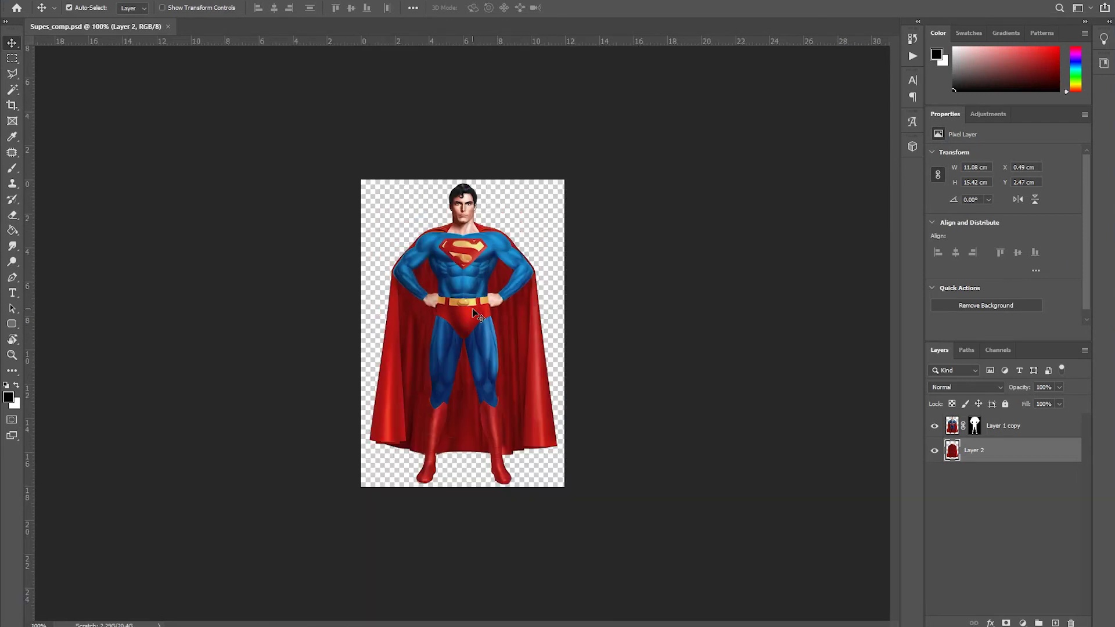
pyautogui.click(935, 451)
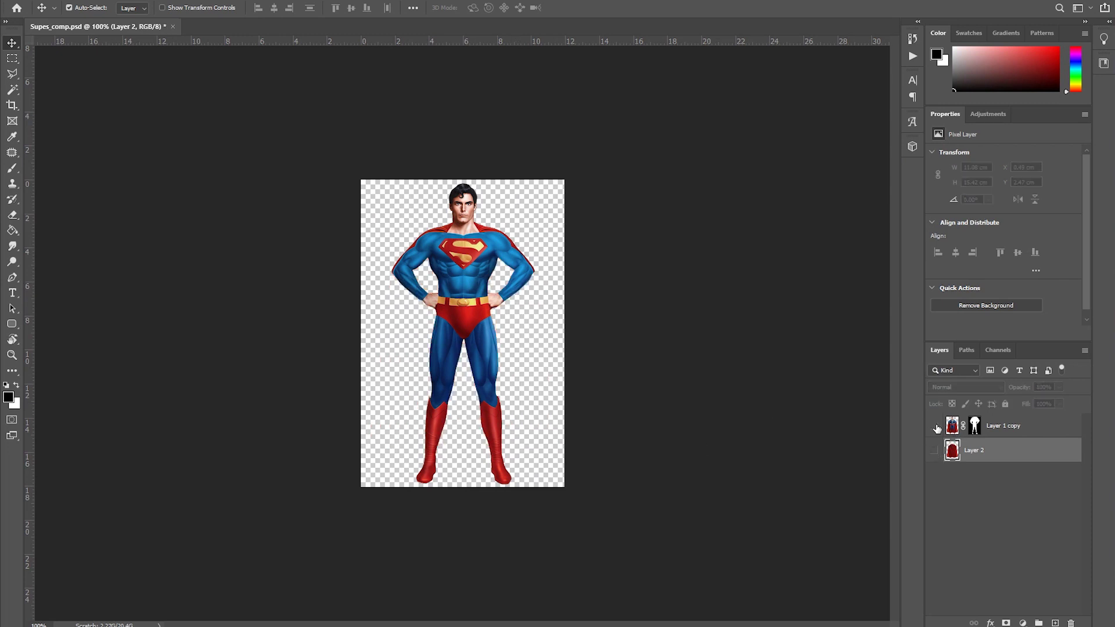
pyautogui.click(935, 427)
pyautogui.click(935, 451)
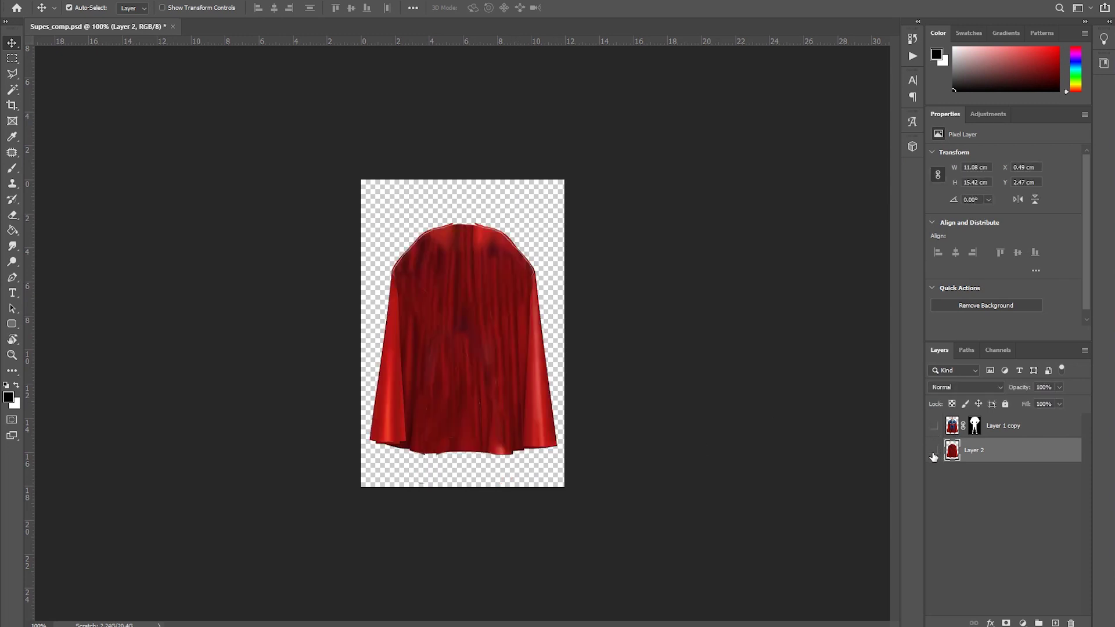
pyautogui.click(936, 452)
pyautogui.click(935, 427)
pyautogui.click(935, 451)
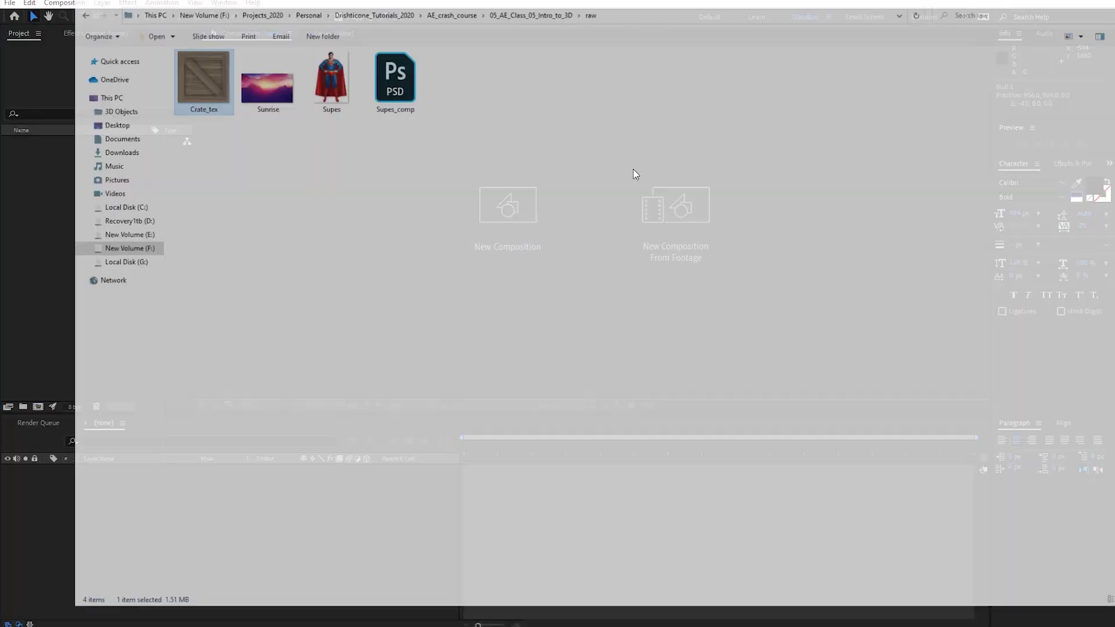
# Step: Import Supes_comp.psd as a Composition - Retain Layer Sizes with editable layer styles
pyautogui.moveTo(338, 76)
pyautogui.mouseDown()
pyautogui.moveTo(446, 136)
pyautogui.moveTo(807, 163)
pyautogui.moveTo(937, 139)
pyautogui.moveTo(1113, 163)
pyautogui.moveTo(142, 284)
pyautogui.mouseUp()
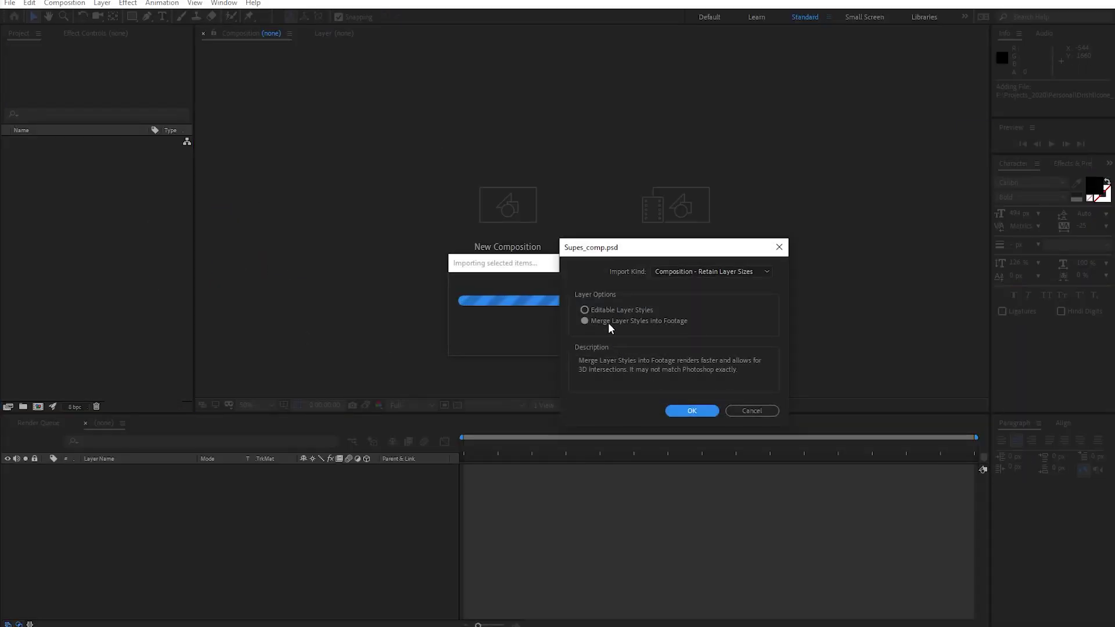
pyautogui.click(608, 309)
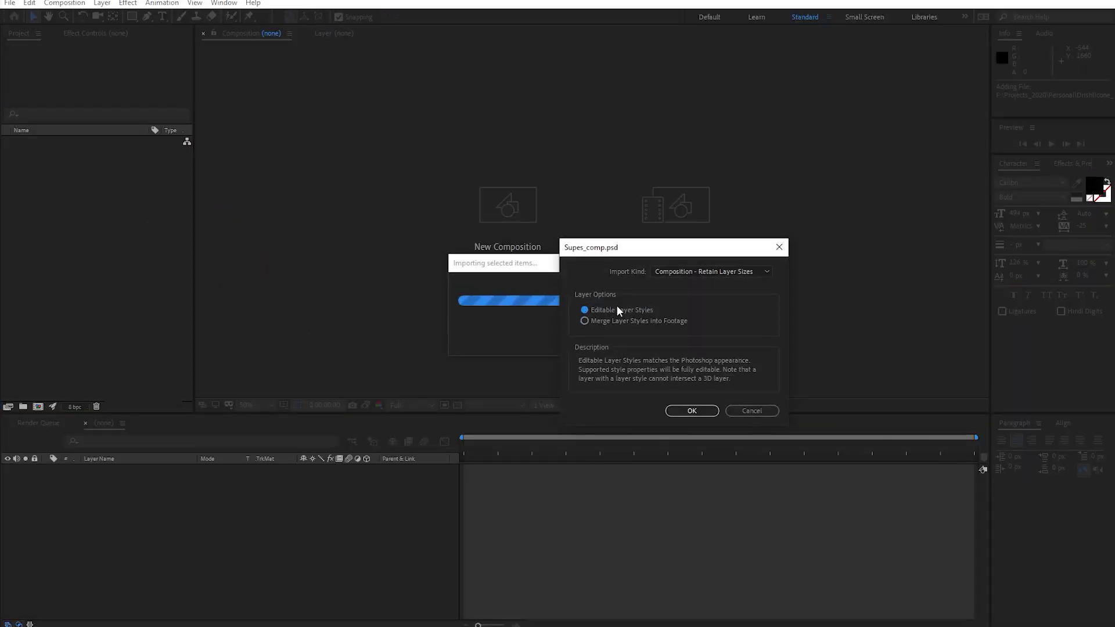
pyautogui.click(726, 271)
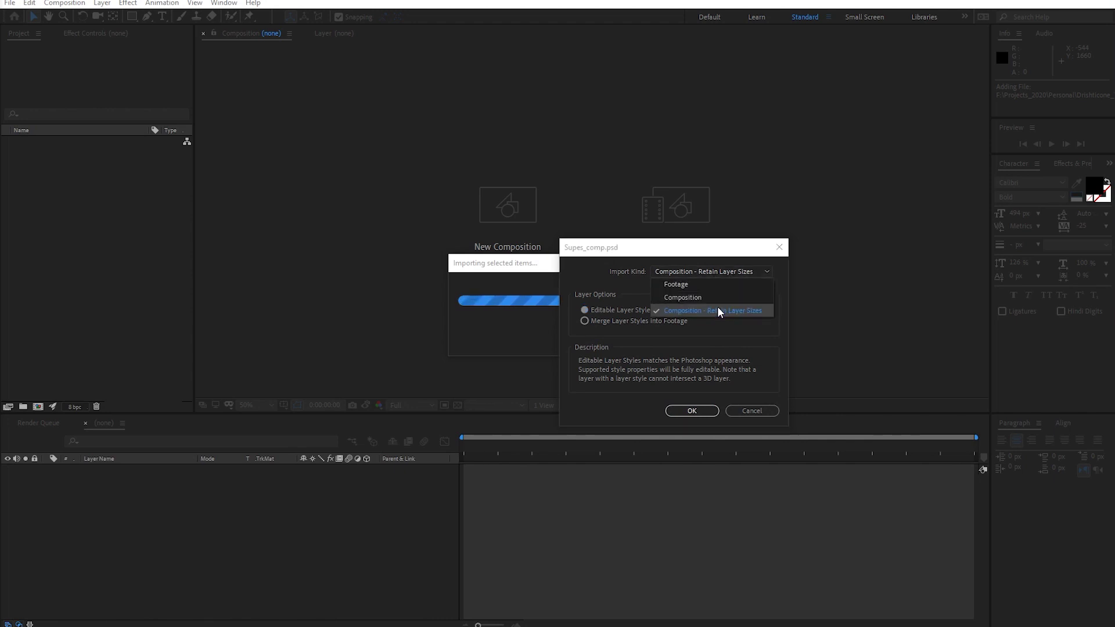
pyautogui.click(742, 312)
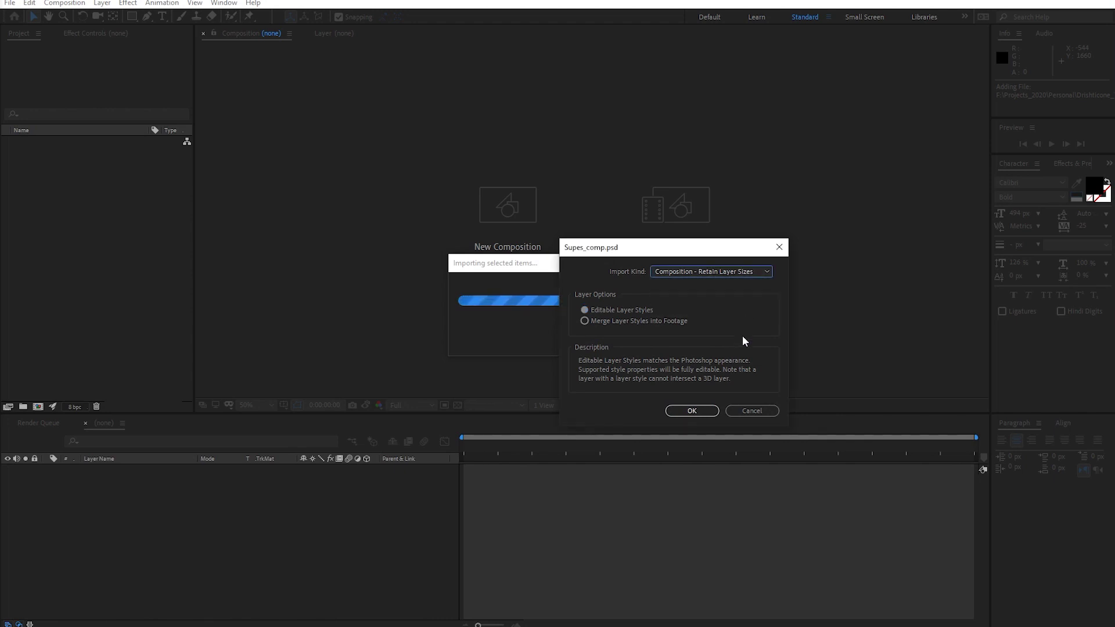
pyautogui.click(694, 410)
# Step: Open the Supes_comp composition at 100% and check the body and cape layers separately
pyautogui.doubleClick(29, 141)
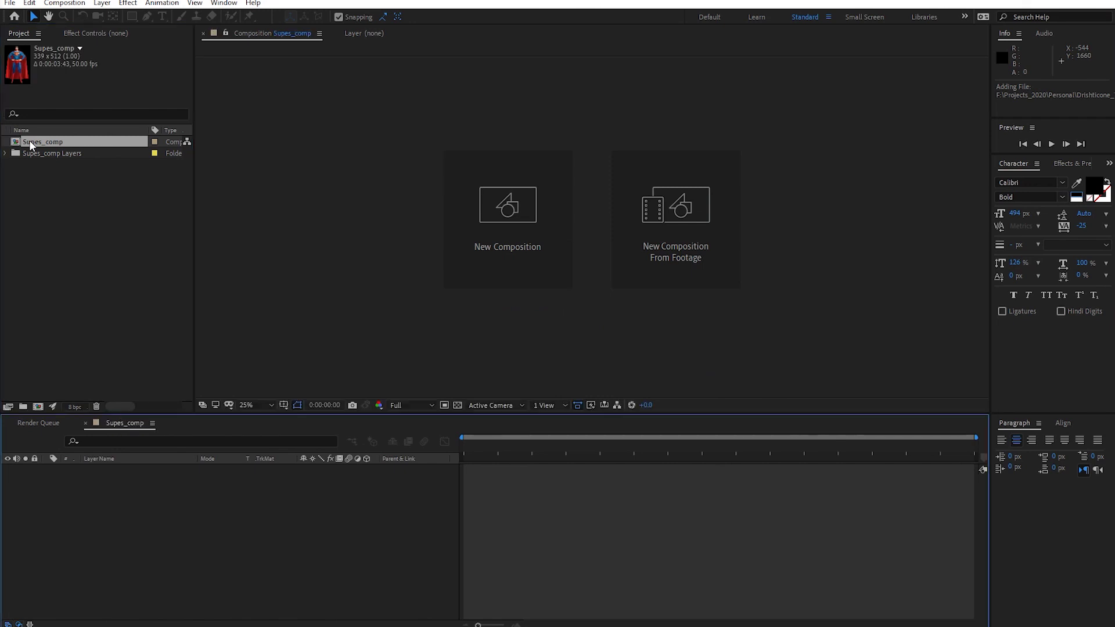
pyautogui.press('/')
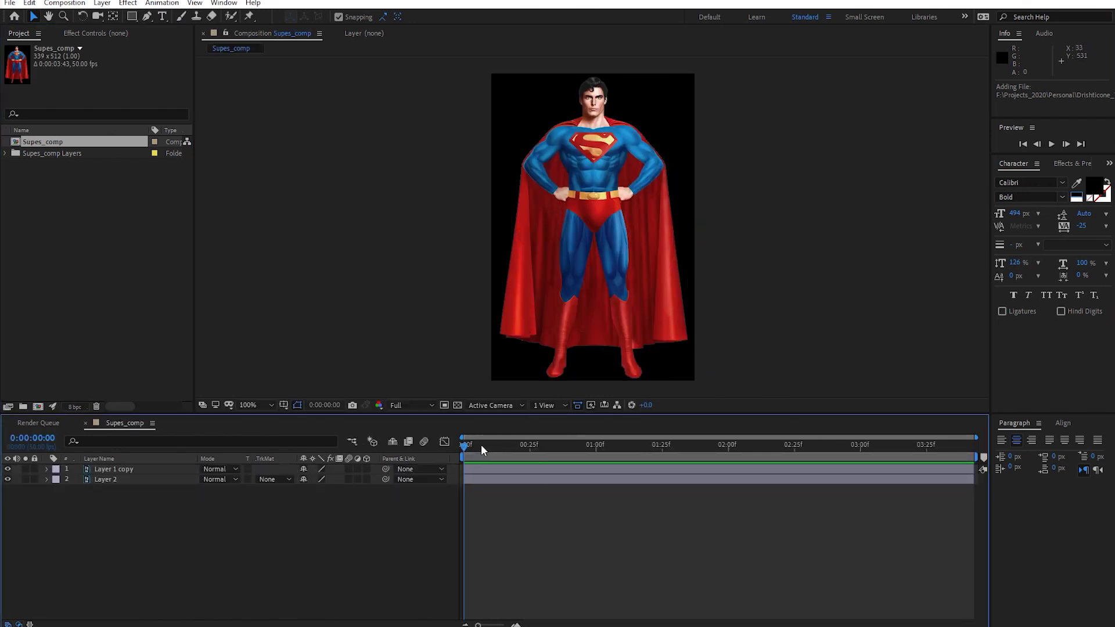
pyautogui.click(485, 465)
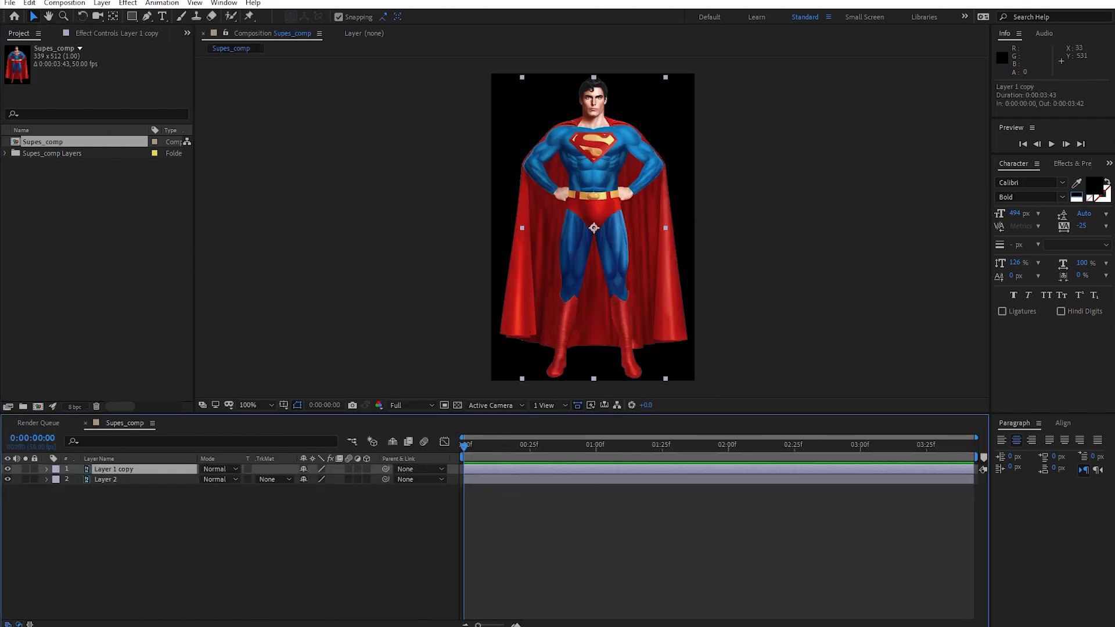
pyautogui.click(7, 468)
pyautogui.click(7, 469)
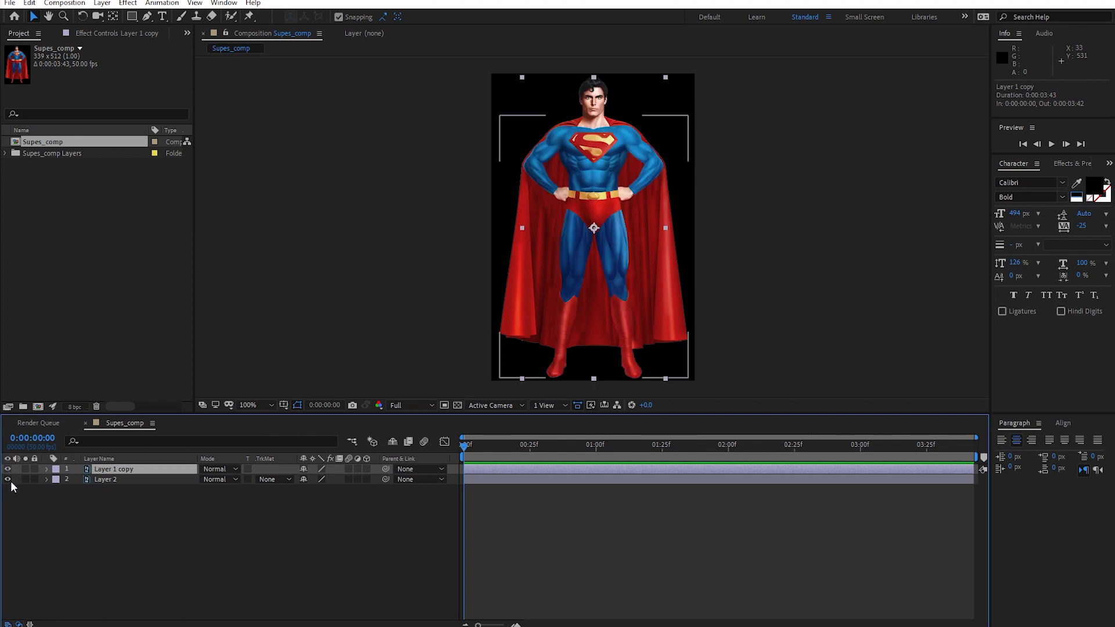
pyautogui.click(9, 480)
pyautogui.click(10, 479)
pyautogui.click(9, 479)
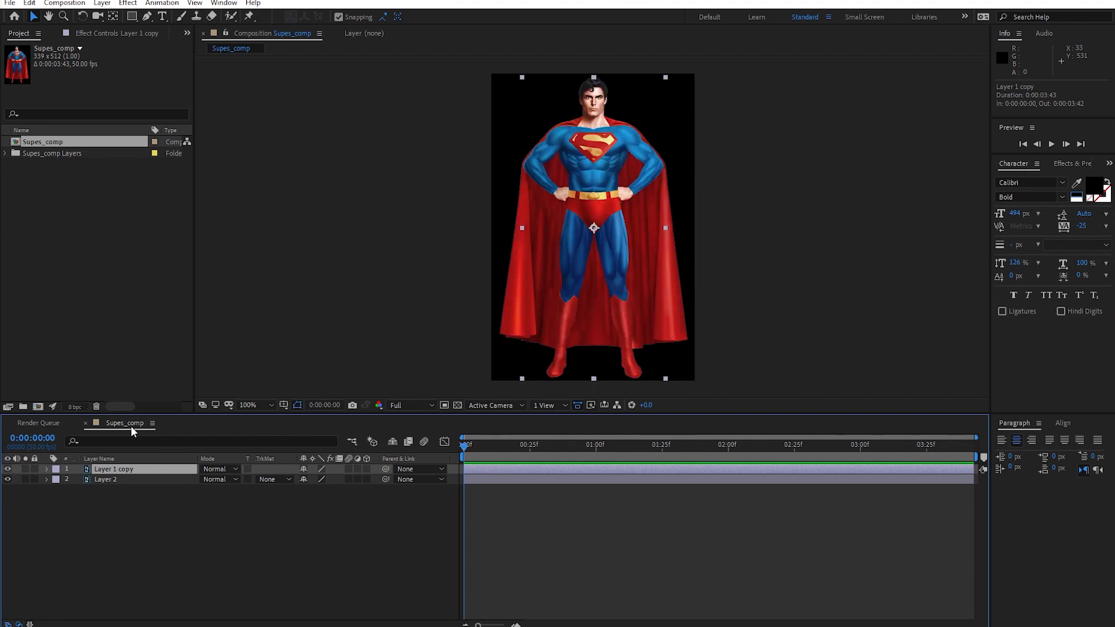
# Step: Create a new 1920×1080 composition named Scene
pyautogui.rightClick(103, 221)
pyautogui.click(140, 227)
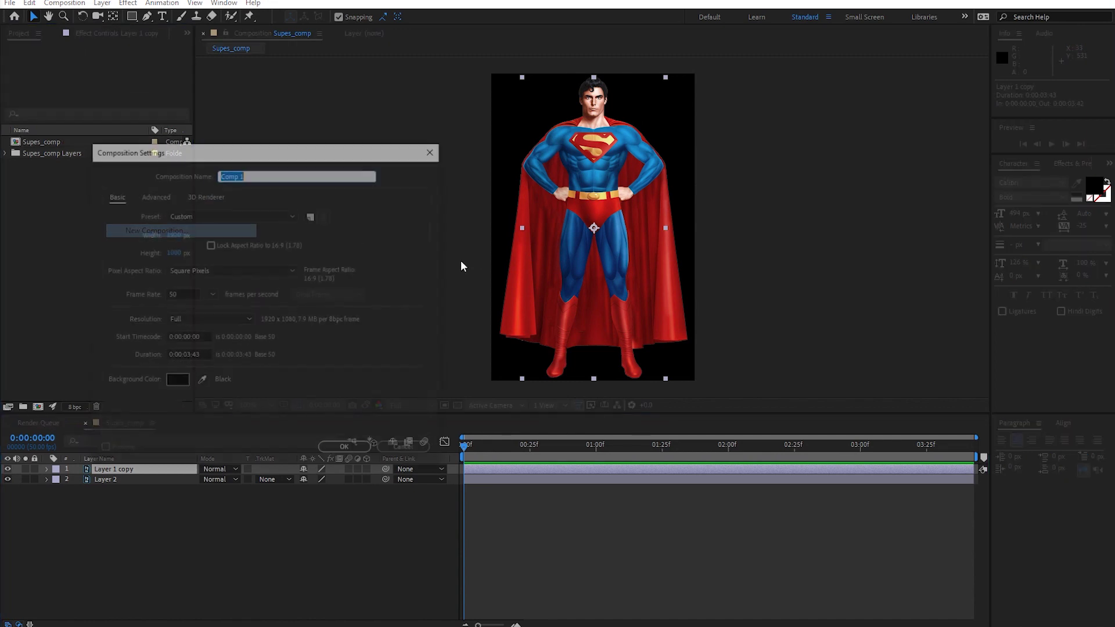
pyautogui.write('Scen')
pyautogui.press('Return')
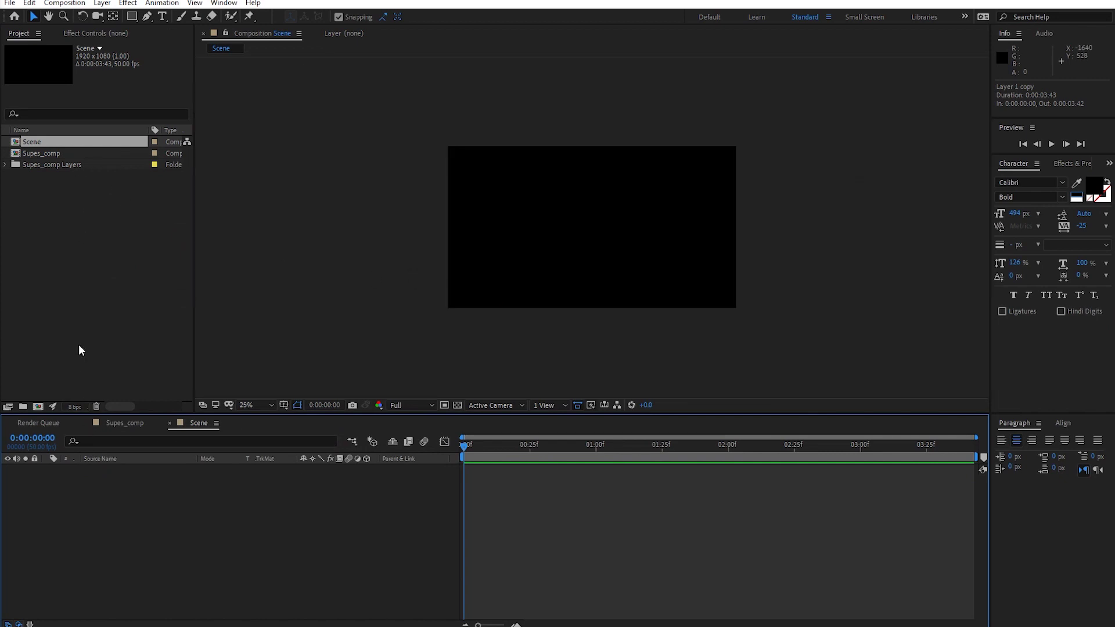
# Step: Copy both Superman layers from Supes_comp and paste them into Scene
pyautogui.click(130, 424)
pyautogui.moveTo(138, 508); pyautogui.dragTo(115, 471)
pyautogui.hotkey('ctrl', 'c')
pyautogui.click(191, 423)
pyautogui.hotkey('ctrl', 'v')
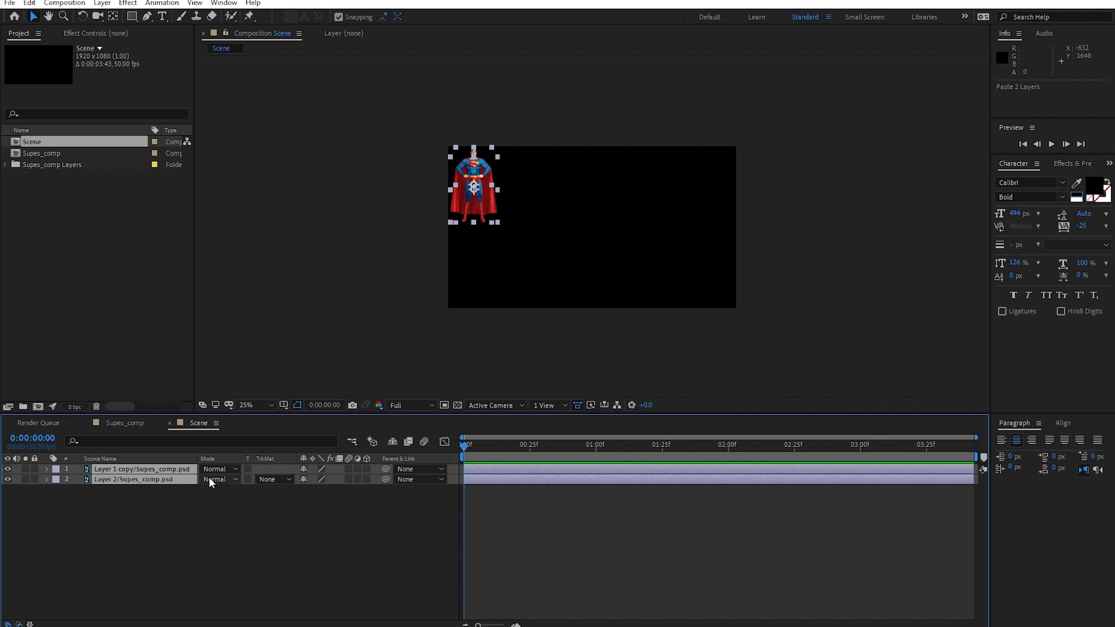
# Step: Try resetting and repositioning the pasted layers, then undo the transform reset
pyautogui.rightClick(187, 475)
pyautogui.moveTo(286, 209)
pyautogui.click(354, 200)
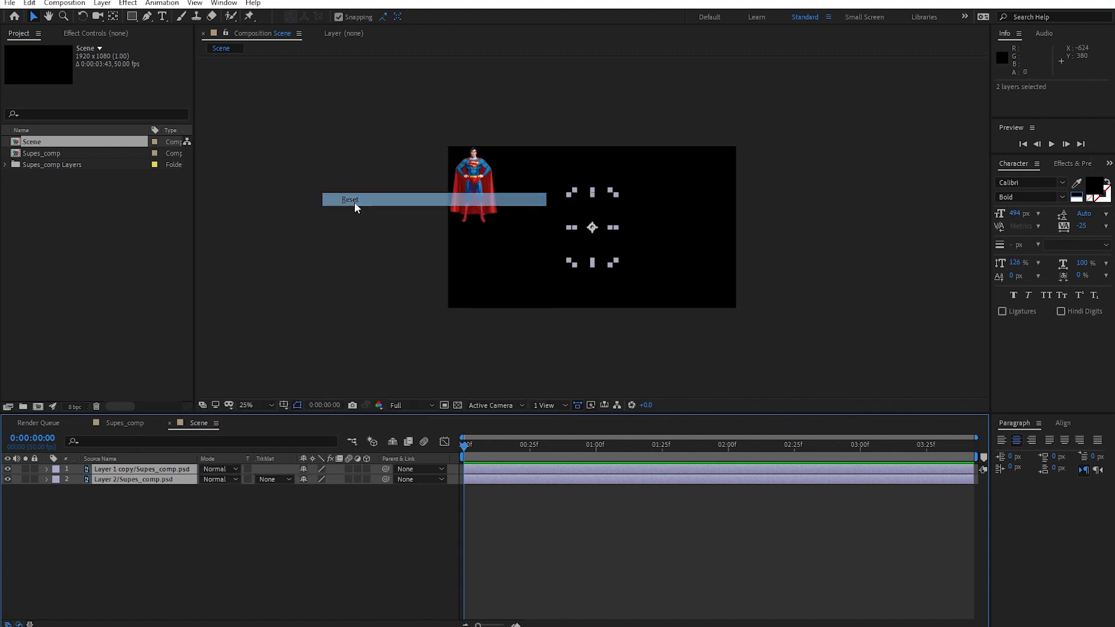
pyautogui.press('.')
pyautogui.click(894, 227)
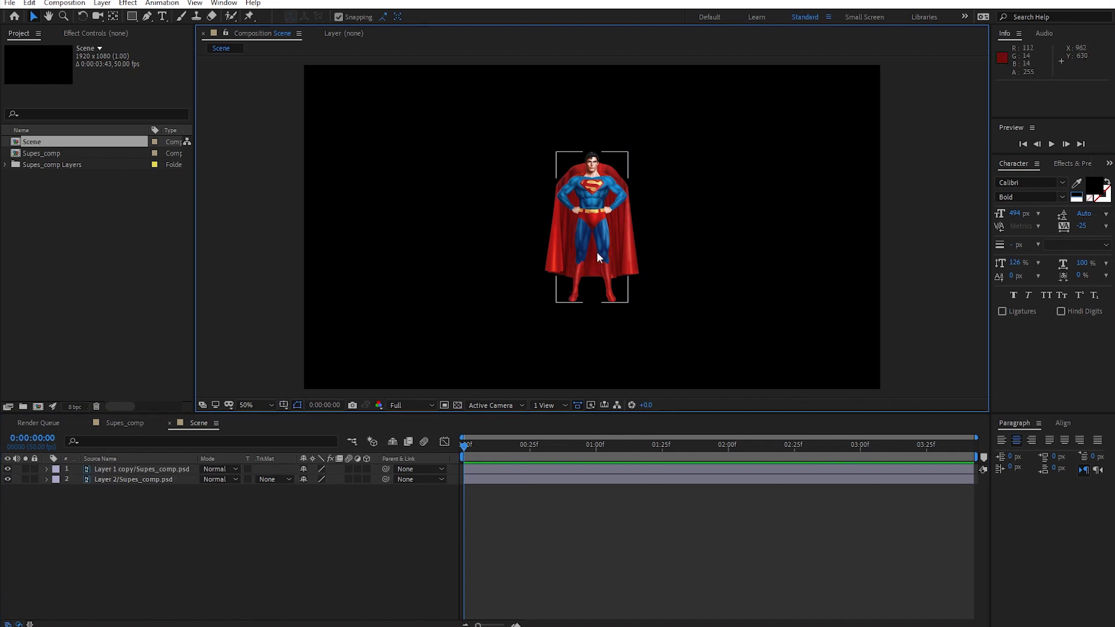
pyautogui.click(154, 480)
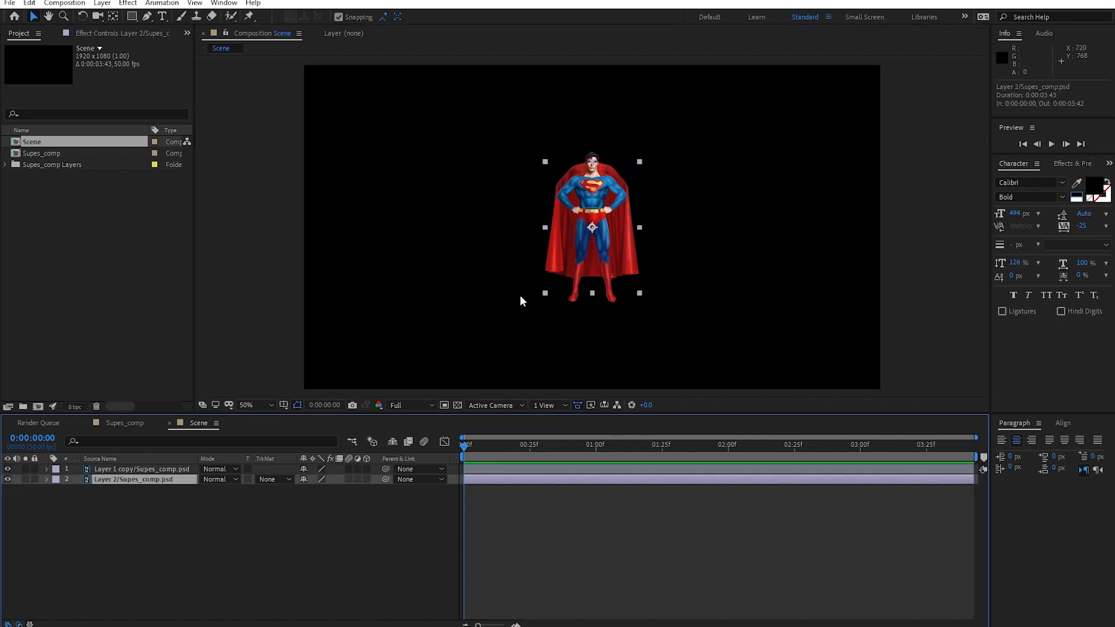
pyautogui.press('.')
pyautogui.moveTo(633, 128); pyautogui.dragTo(632, 144)
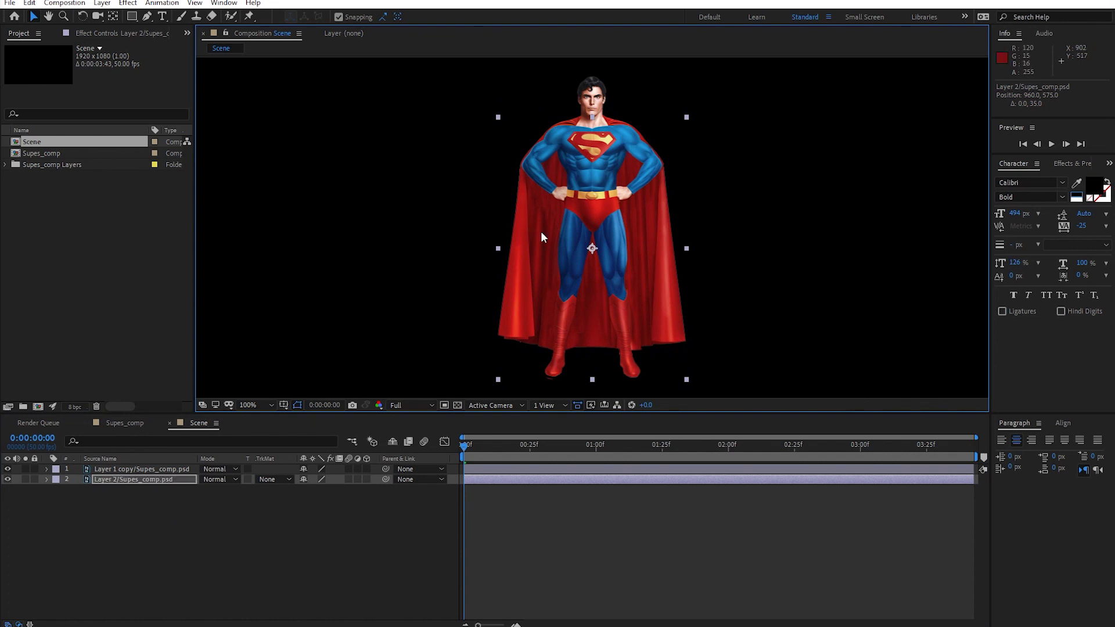
pyautogui.press(',')
pyautogui.hotkey('ctrl', 'z')
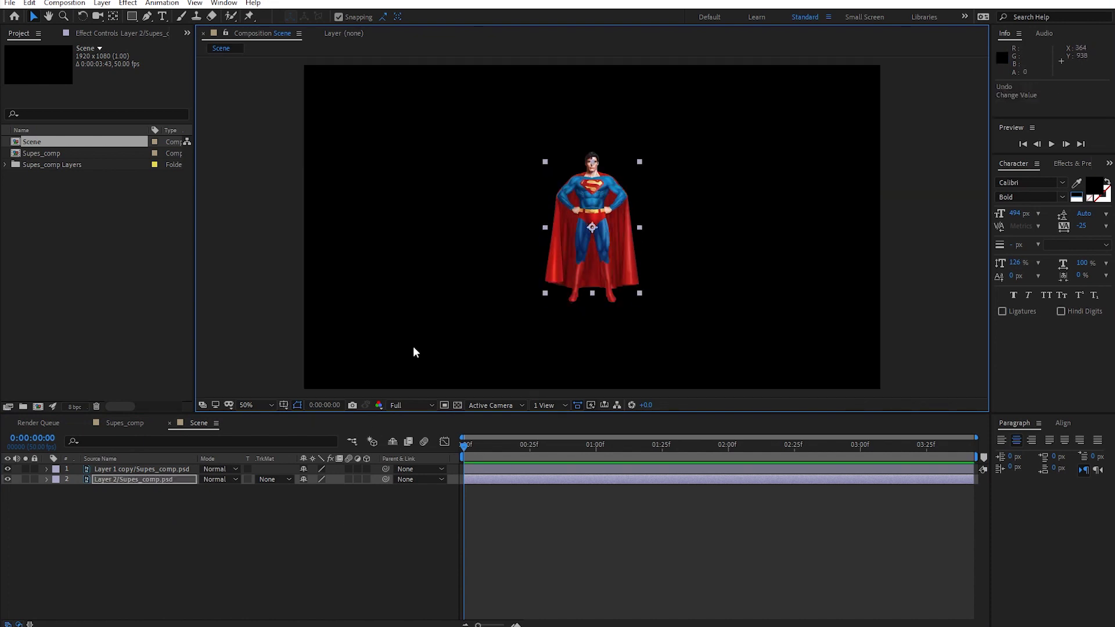
pyautogui.hotkey('ctrl', 'z')
# Step: Rename the Layer 1 copy body layer to Supes
pyautogui.click(144, 498)
pyautogui.click(135, 469)
pyautogui.click(7, 480)
pyautogui.click(7, 479)
pyautogui.press('Return')
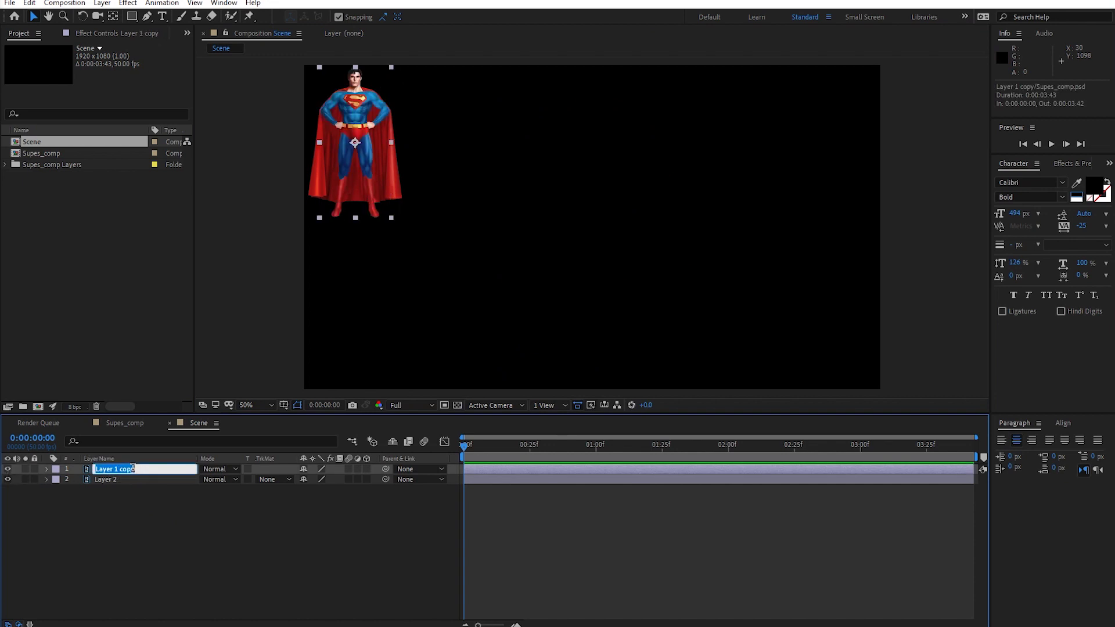
pyautogui.write('Supes')
pyautogui.press('Return')
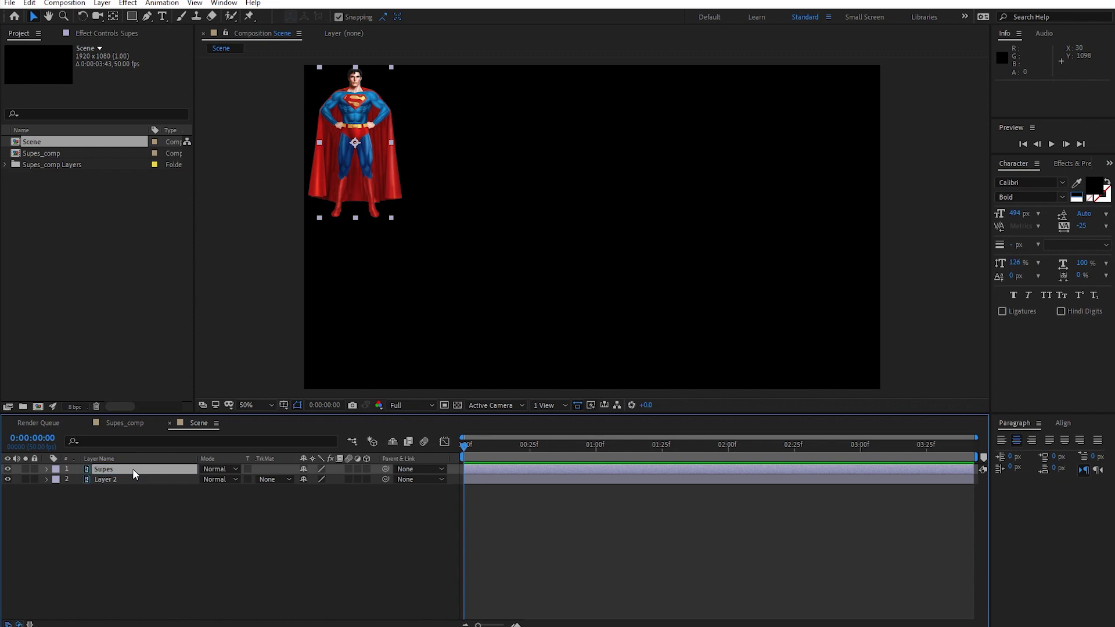
# Step: Rename Layer 2 to Cape and parent it to Supes
pyautogui.click(128, 479)
pyautogui.press('Return')
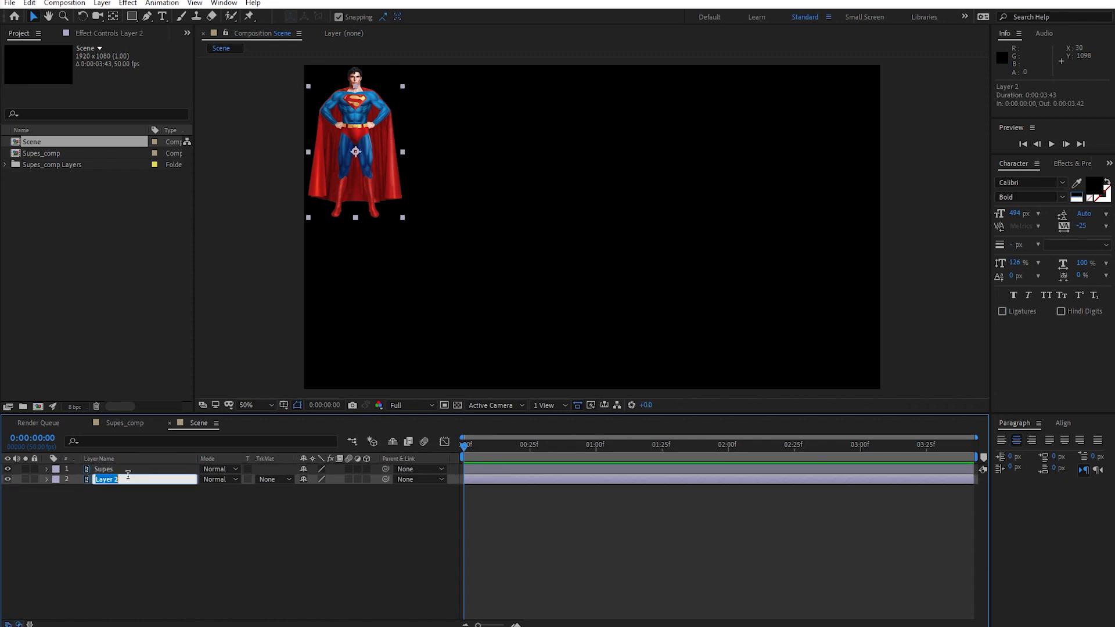
pyautogui.write('Cape')
pyautogui.press('Return')
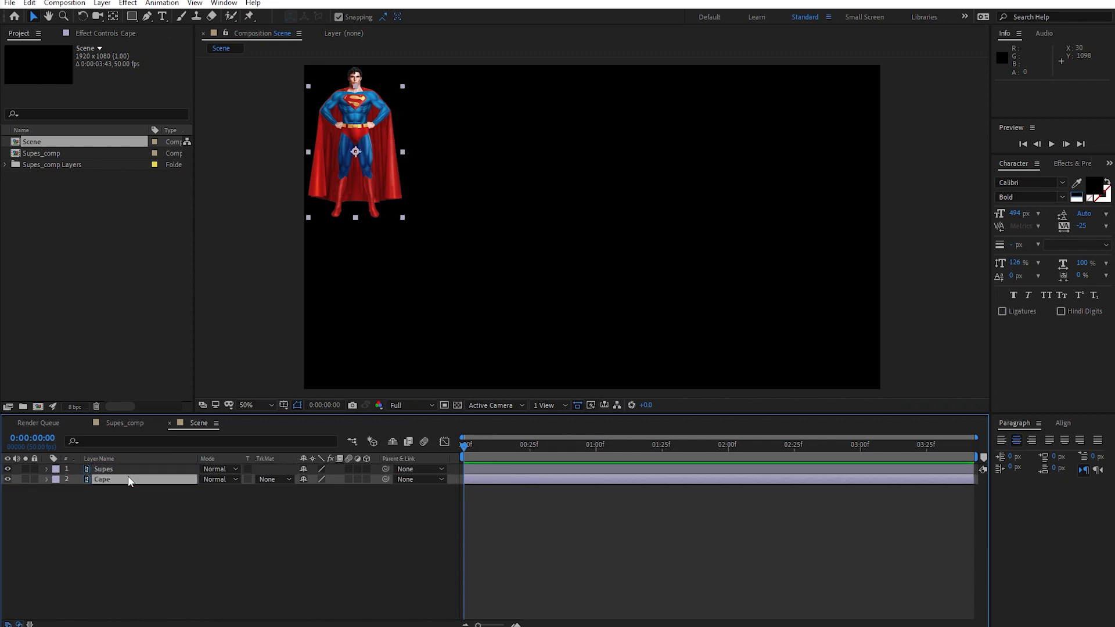
pyautogui.moveTo(386, 479); pyautogui.dragTo(105, 468)
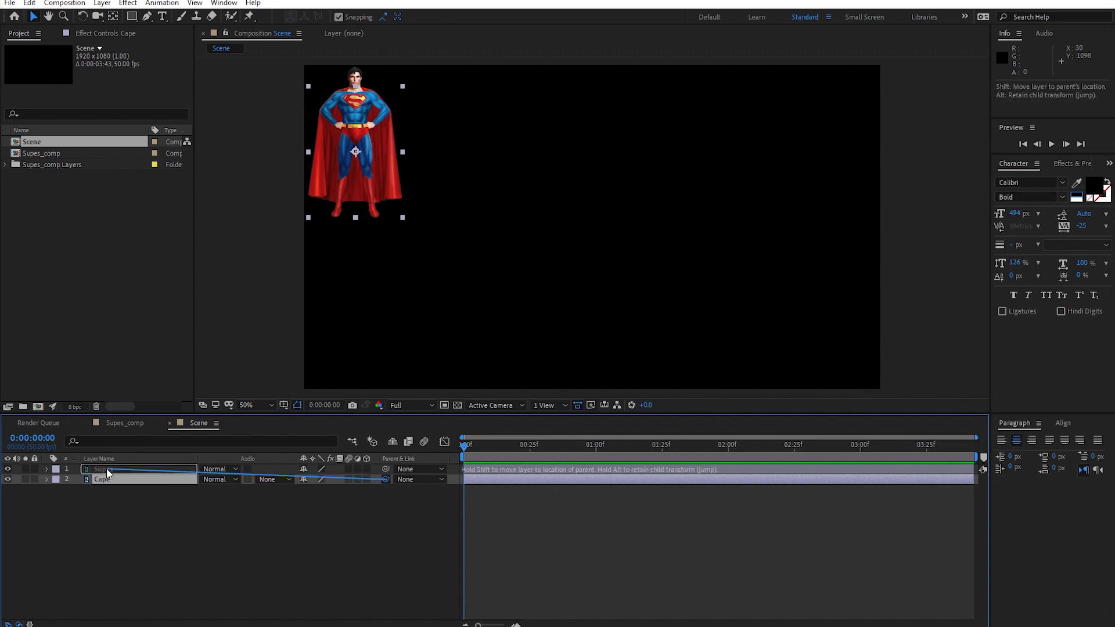
# Step: Center Superman in the composition view and zoom to 100%
pyautogui.rightClick(353, 151)
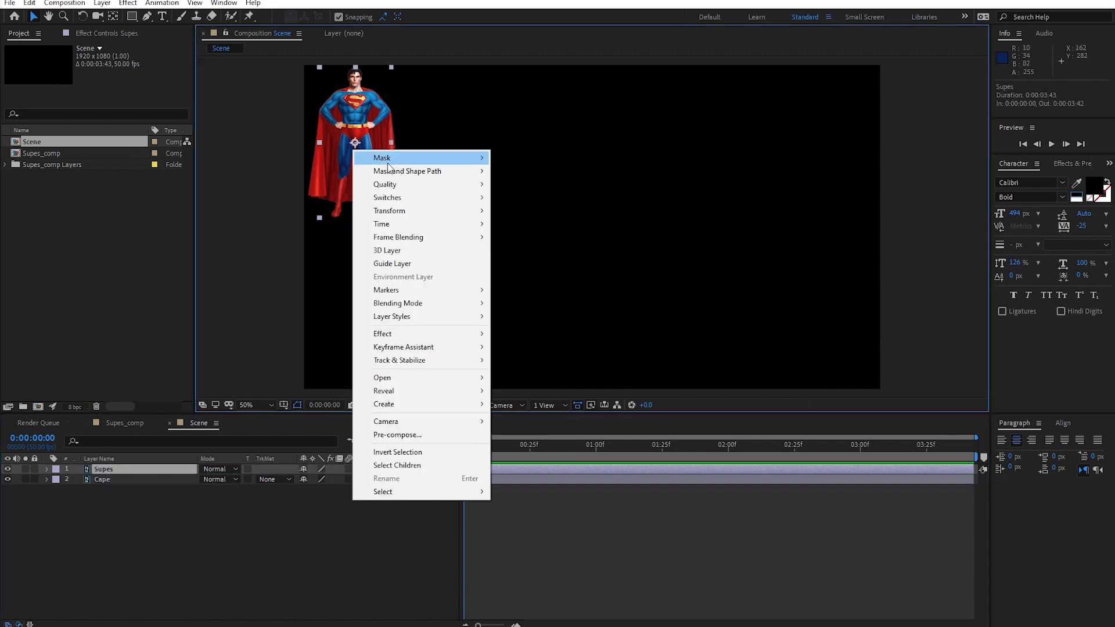
pyautogui.moveTo(387, 211)
pyautogui.click(523, 350)
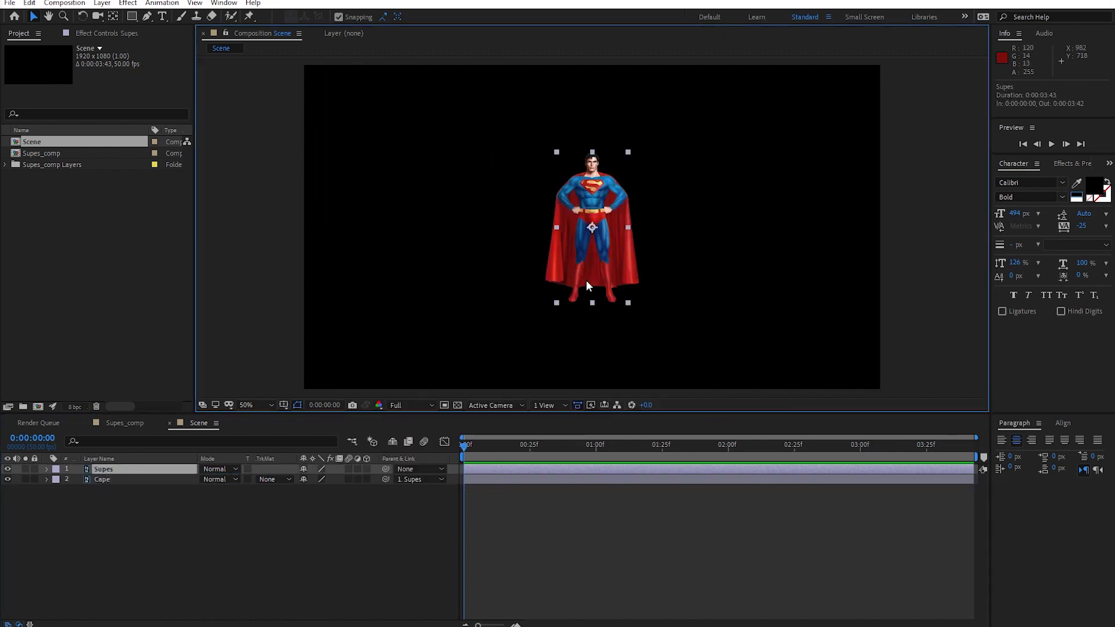
pyautogui.press('.')
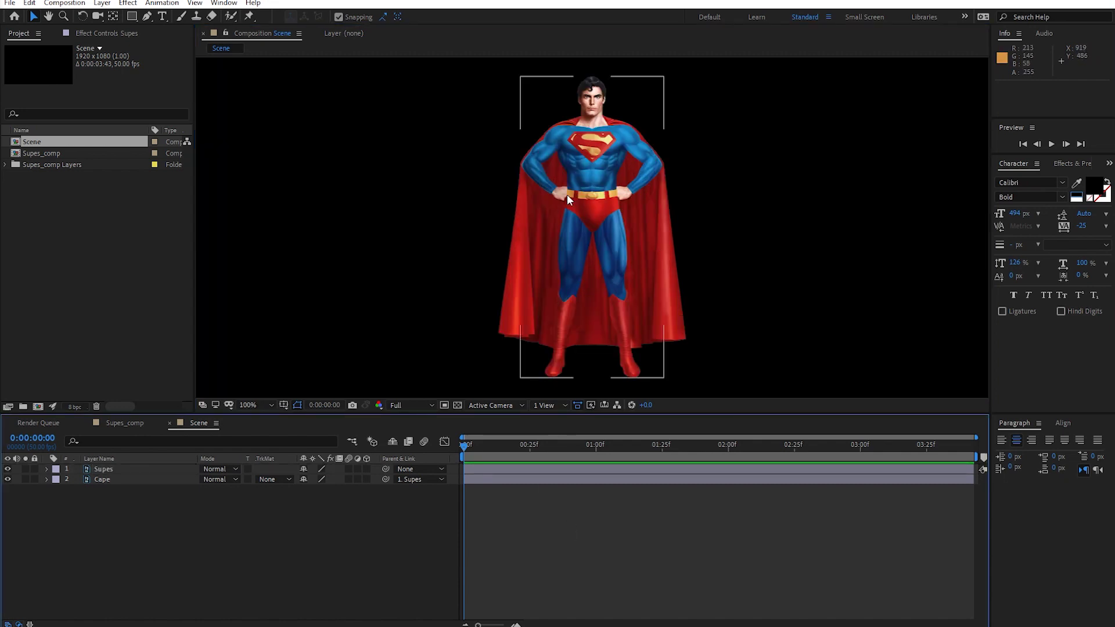
pyautogui.click(188, 497)
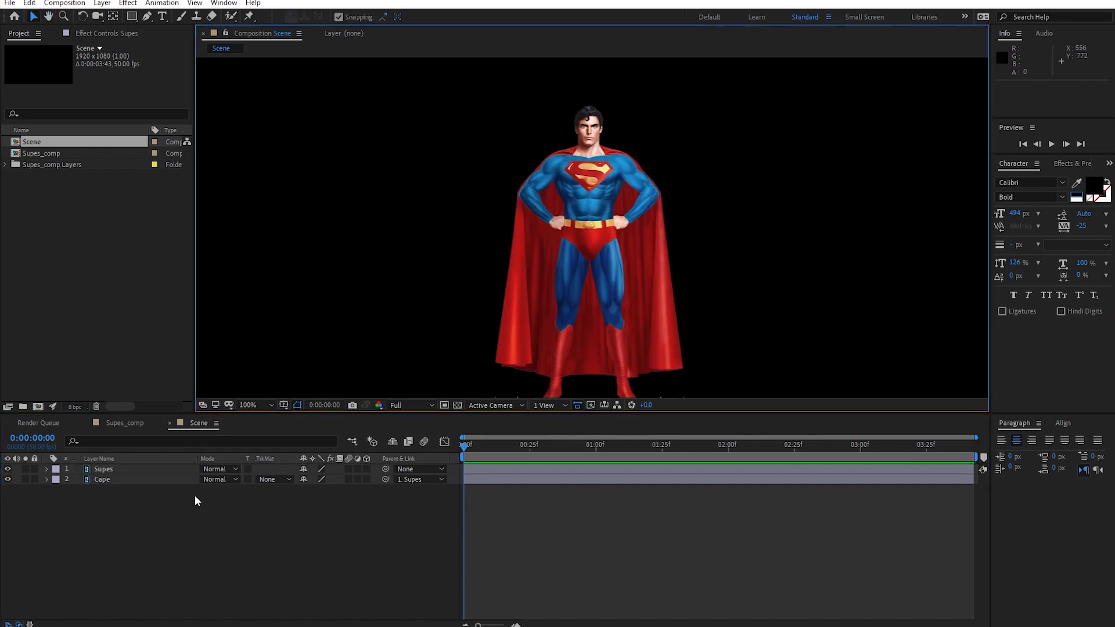
# Step: Enable 3D on the Supes and Cape layers
pyautogui.click(366, 469)
pyautogui.click(366, 479)
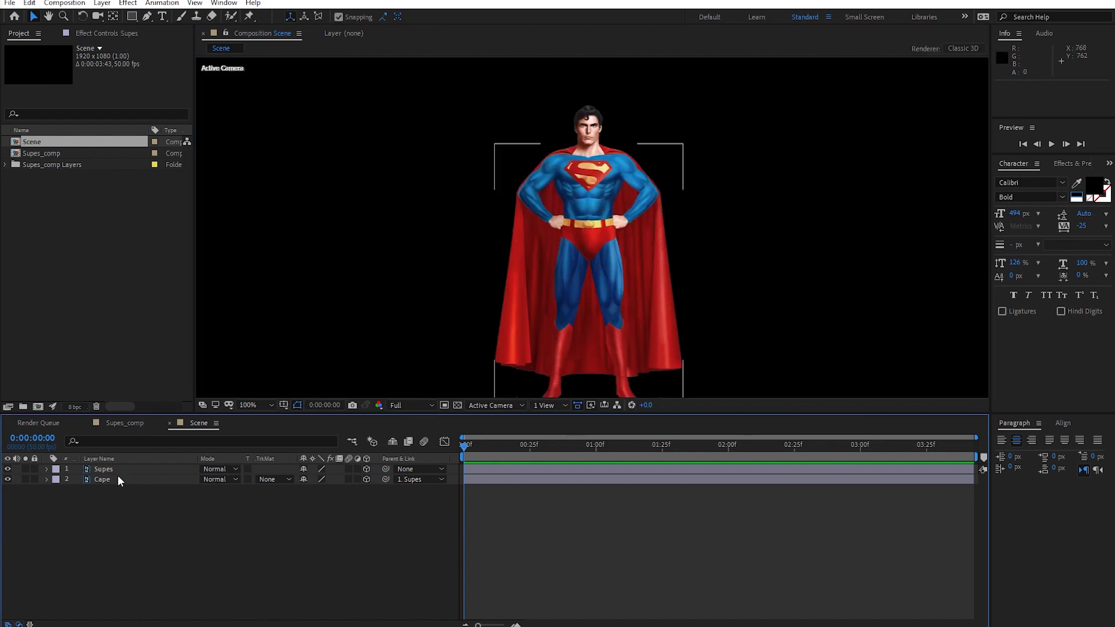
pyautogui.click(132, 470)
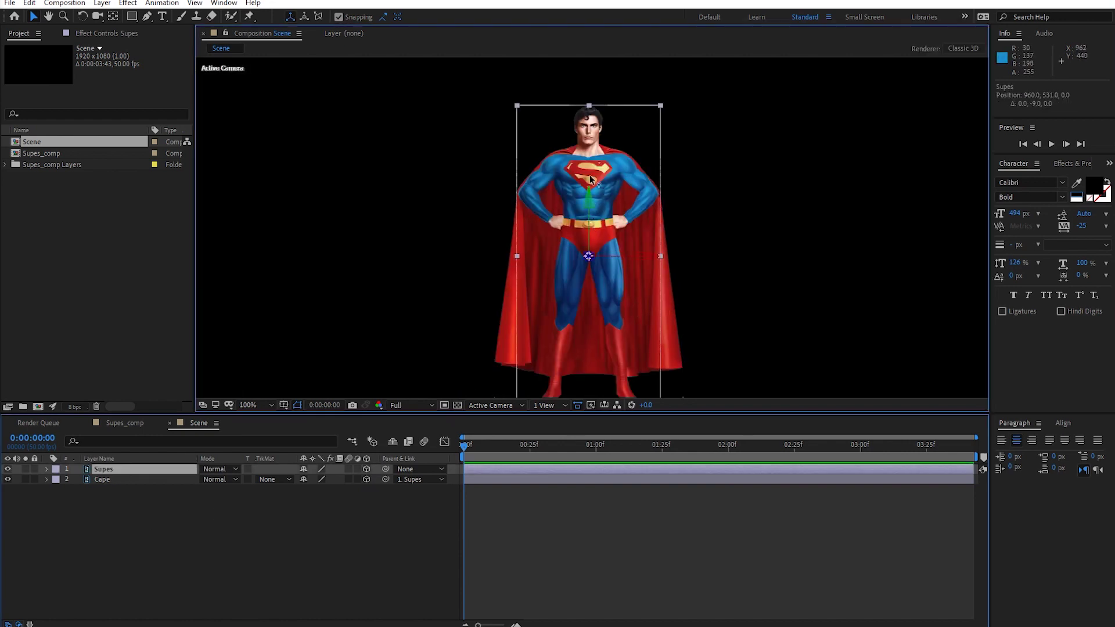
pyautogui.moveTo(591, 202); pyautogui.dragTo(593, 154)
pyautogui.hotkey('ctrl', 'z')
# Step: Add a grey 1920×1080 Floor solid below Cape and make it 3D
pyautogui.scroll(-2, 606, 337)
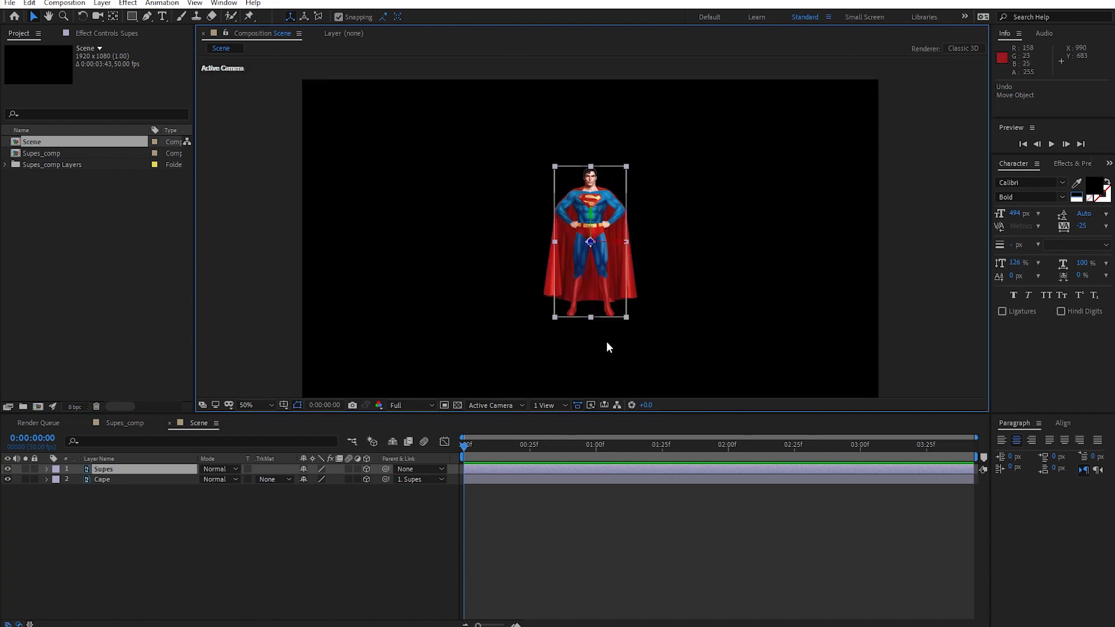
pyautogui.rightClick(239, 524)
pyautogui.moveTo(300, 395)
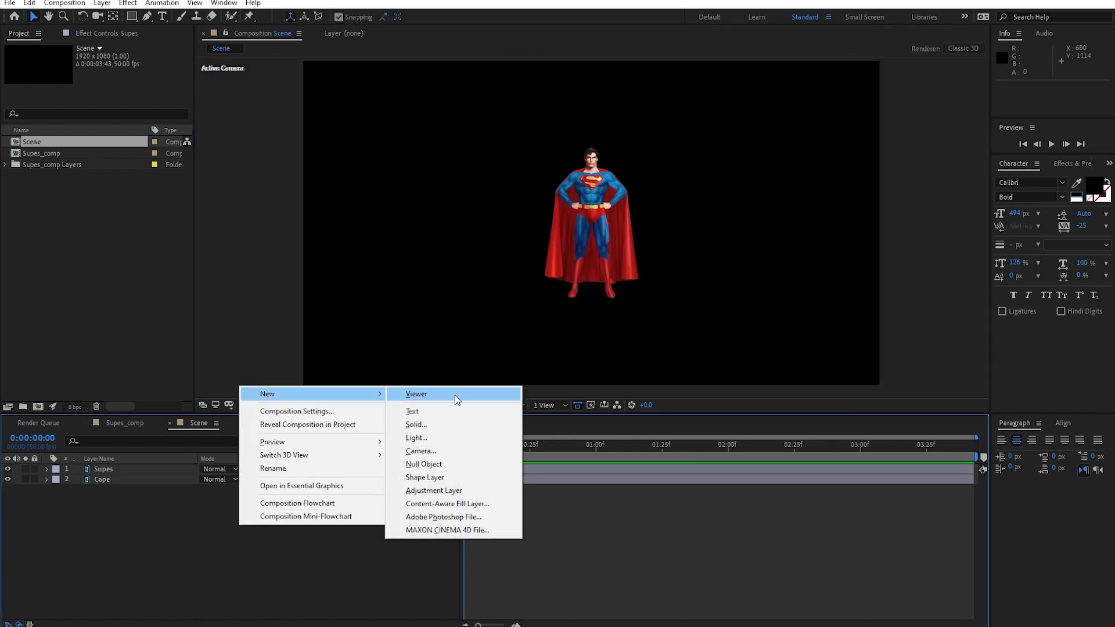
pyautogui.click(453, 427)
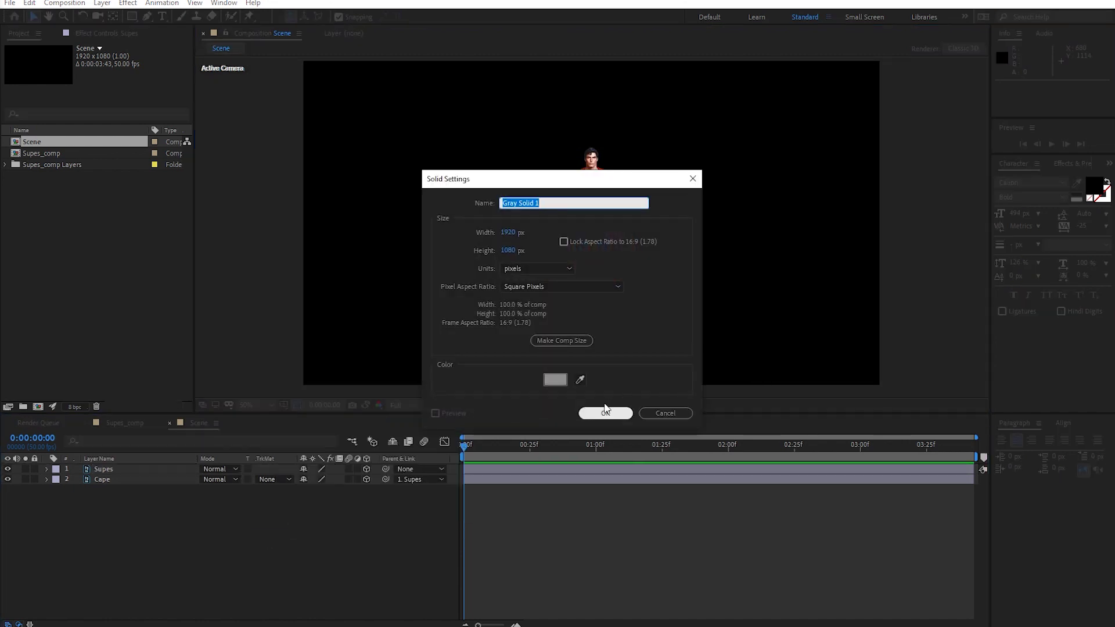
pyautogui.write('Floor')
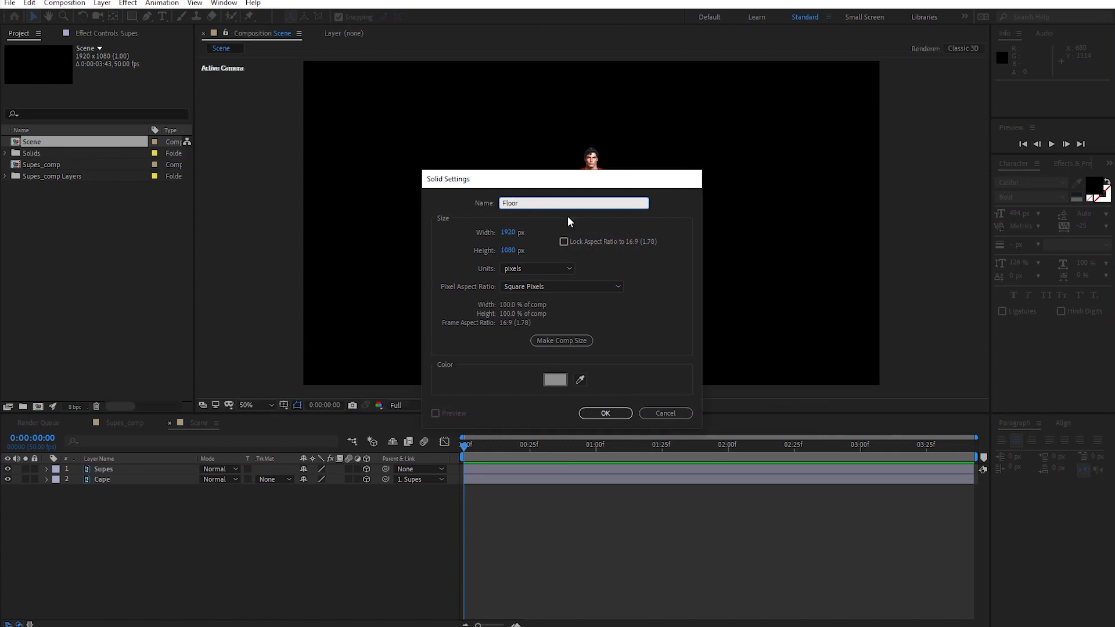
pyautogui.press('Return')
pyautogui.moveTo(104, 470); pyautogui.dragTo(197, 525)
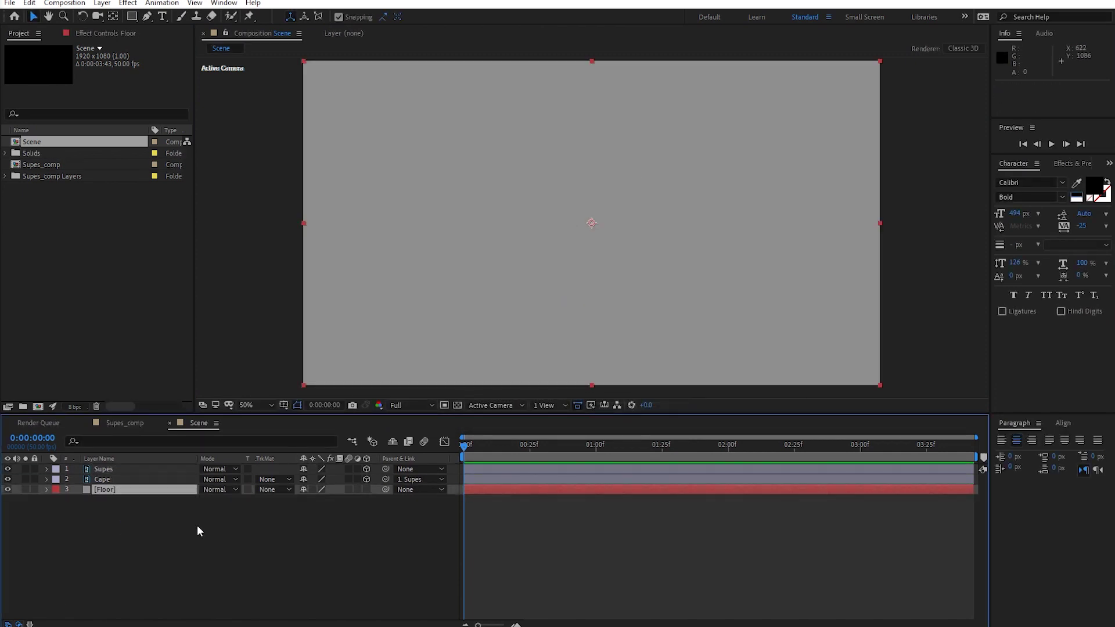
pyautogui.click(366, 490)
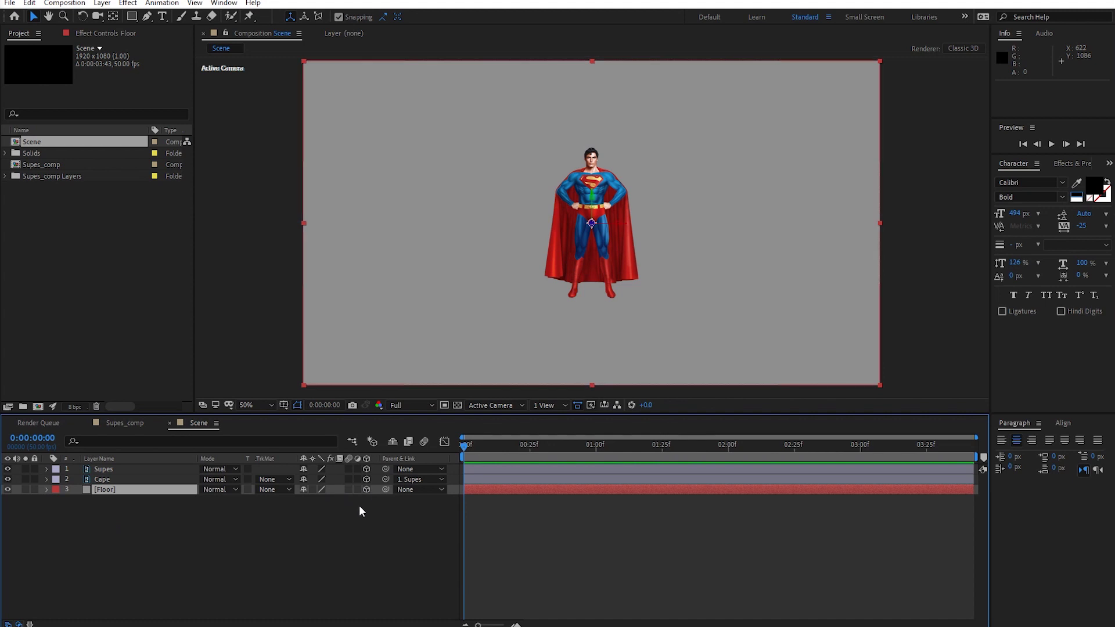
# Step: Set the Floor layer's X Rotation to 90° and lower it toward the frame bottom
pyautogui.press('r')
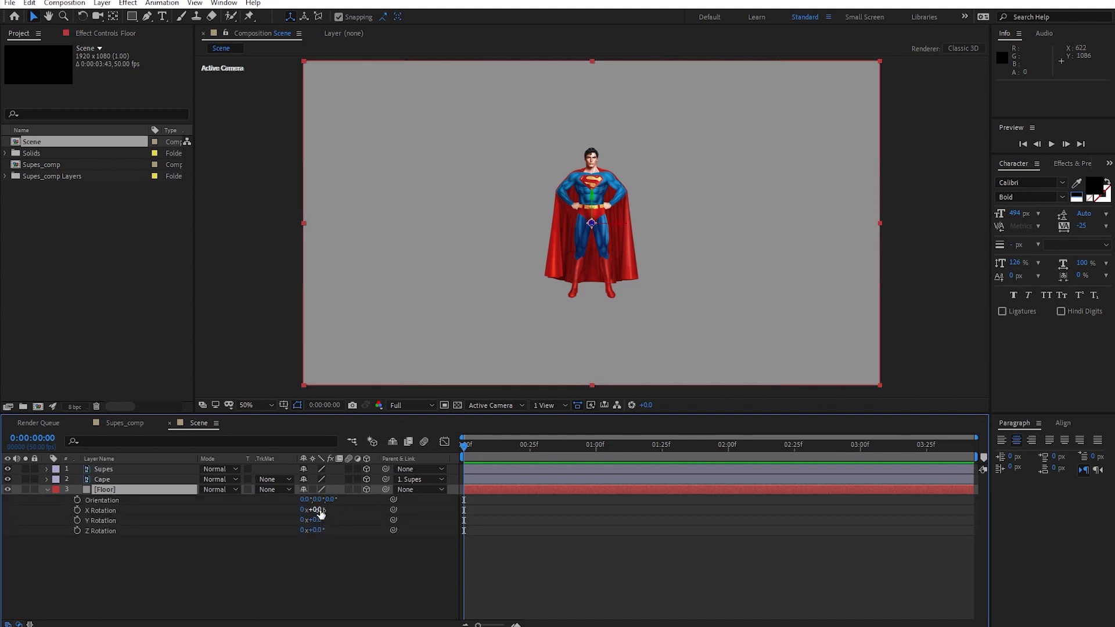
pyautogui.moveTo(319, 510); pyautogui.dragTo(327, 513)
pyautogui.press('F2')
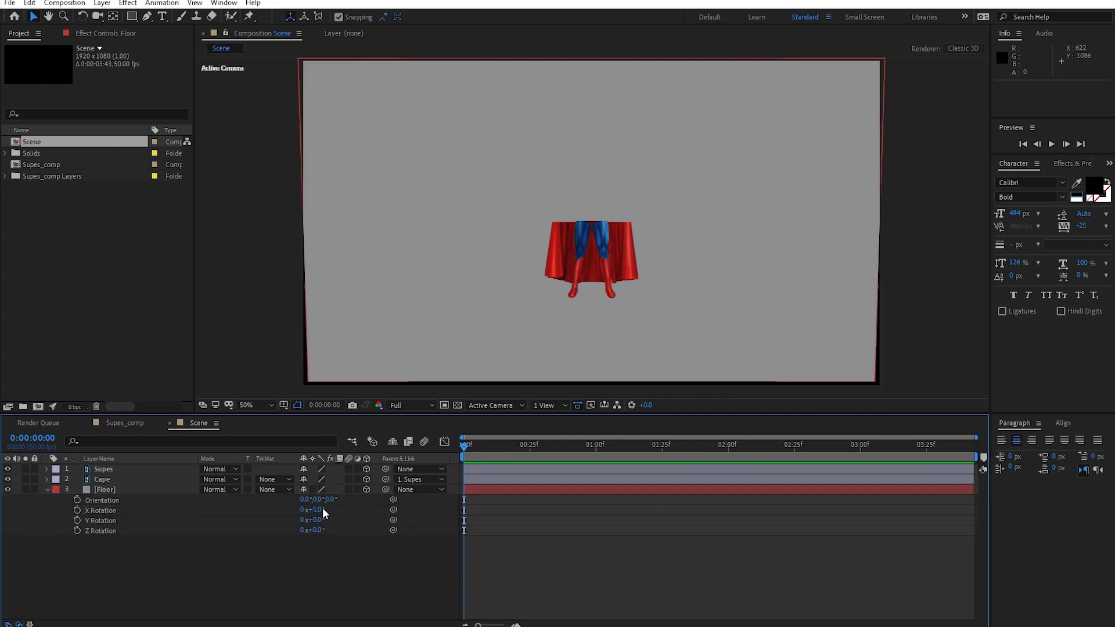
pyautogui.click(320, 509)
pyautogui.press('Return')
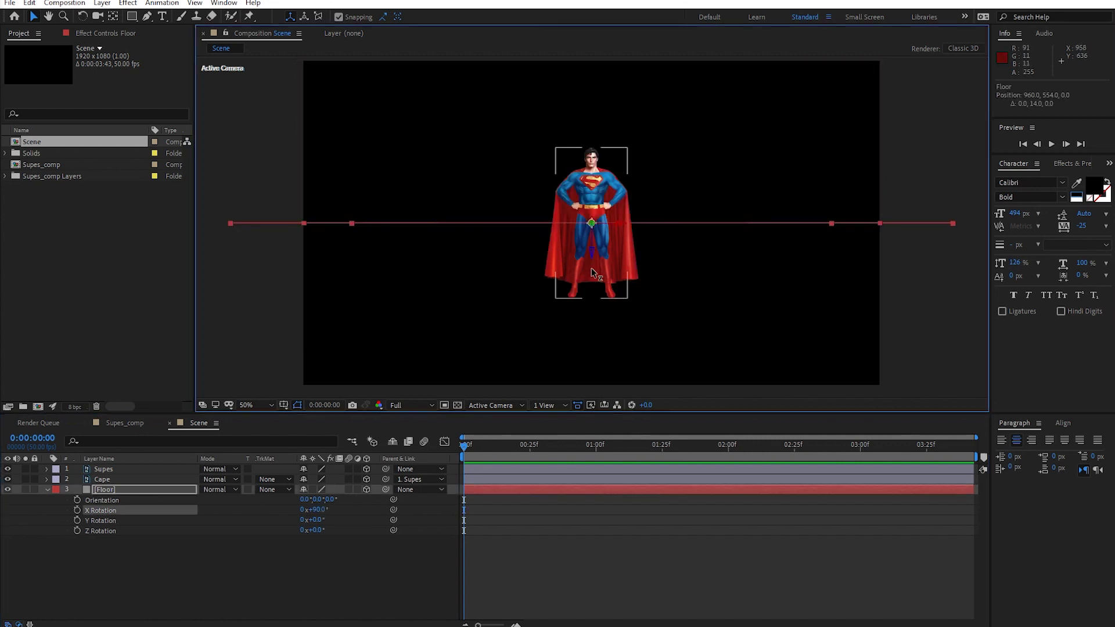
pyautogui.moveTo(594, 250); pyautogui.dragTo(592, 361)
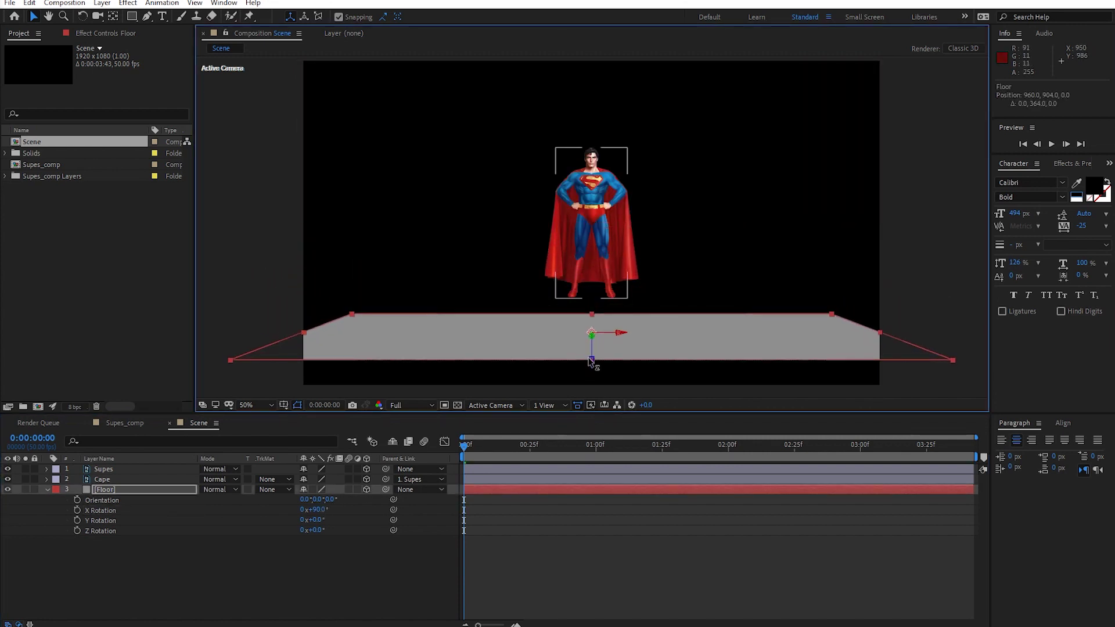
pyautogui.moveTo(592, 362); pyautogui.dragTo(592, 379)
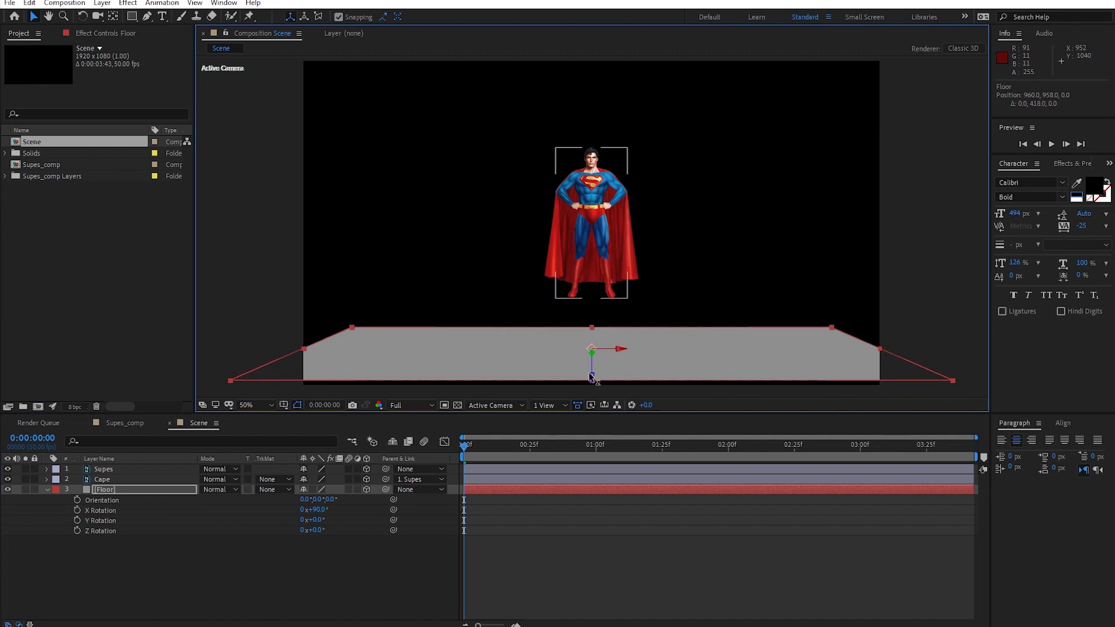
# Step: Lower the Supes layer so Superman stands on the floor
pyautogui.click(101, 470)
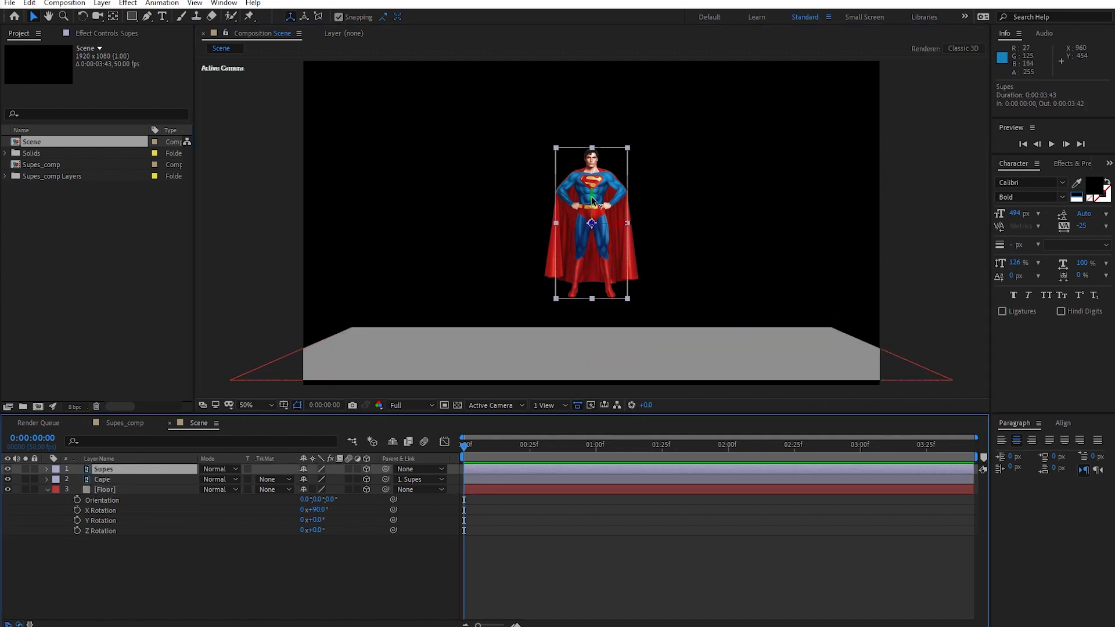
pyautogui.moveTo(591, 201); pyautogui.dragTo(592, 251)
pyautogui.scroll(4, 593, 250)
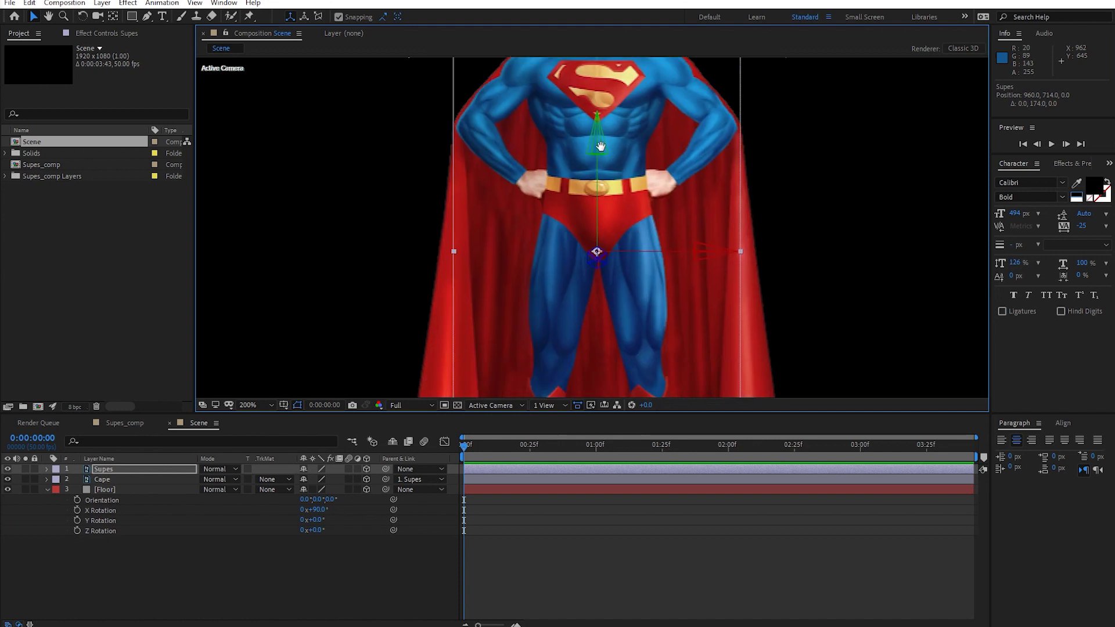
pyautogui.moveTo(599, 177); pyautogui.dragTo(625, 103)
pyautogui.scroll(-2, 625, 103)
pyautogui.scroll(-1, 625, 102)
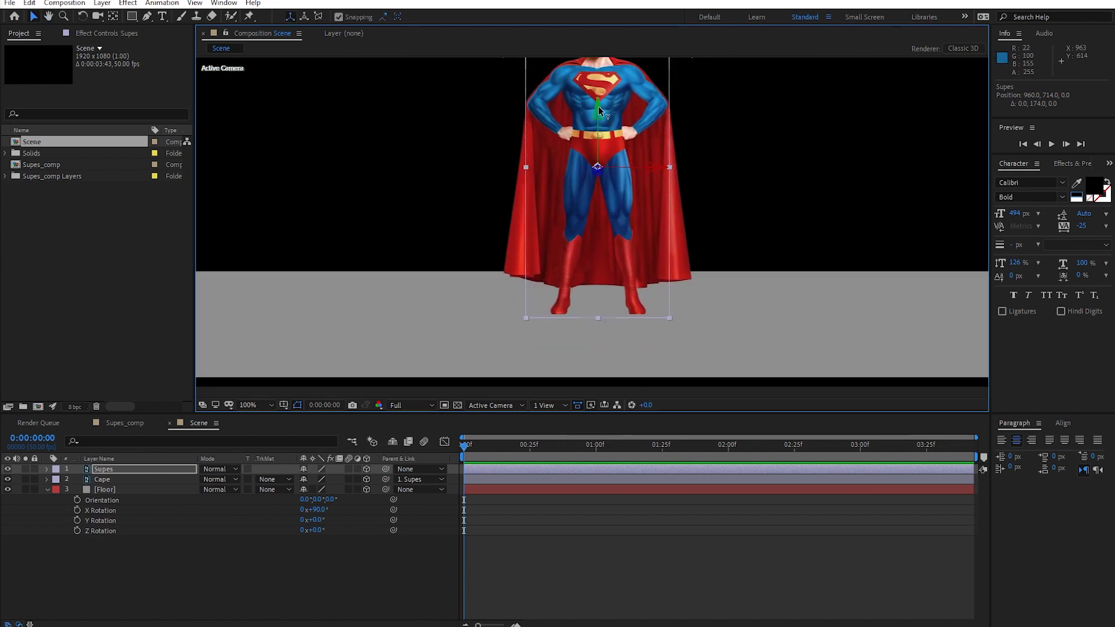
pyautogui.moveTo(599, 110); pyautogui.dragTo(598, 109)
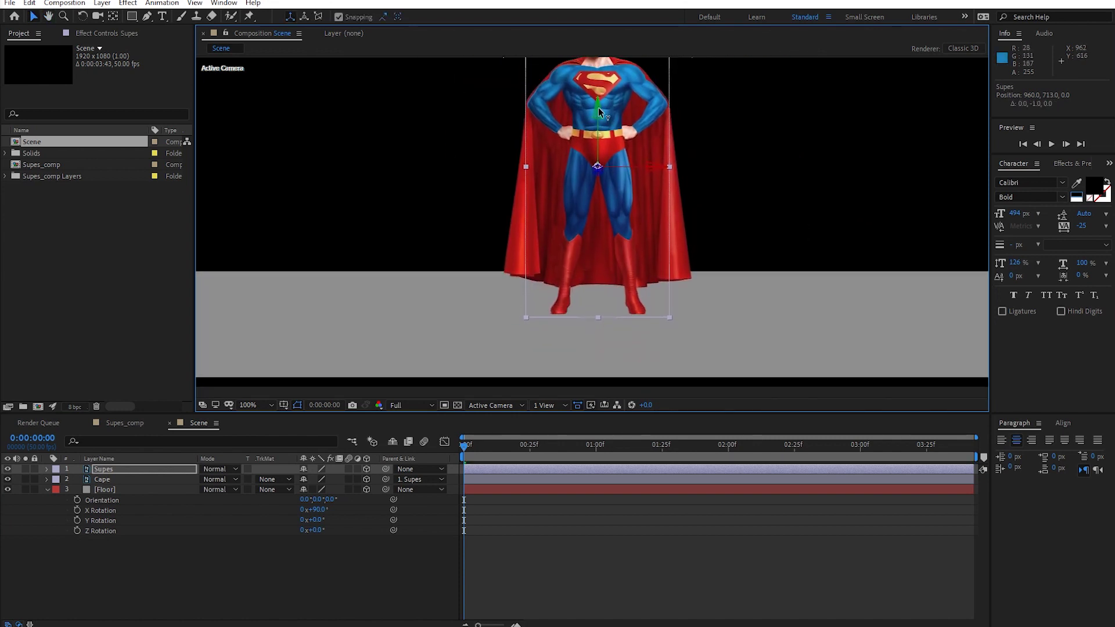
pyautogui.press(',')
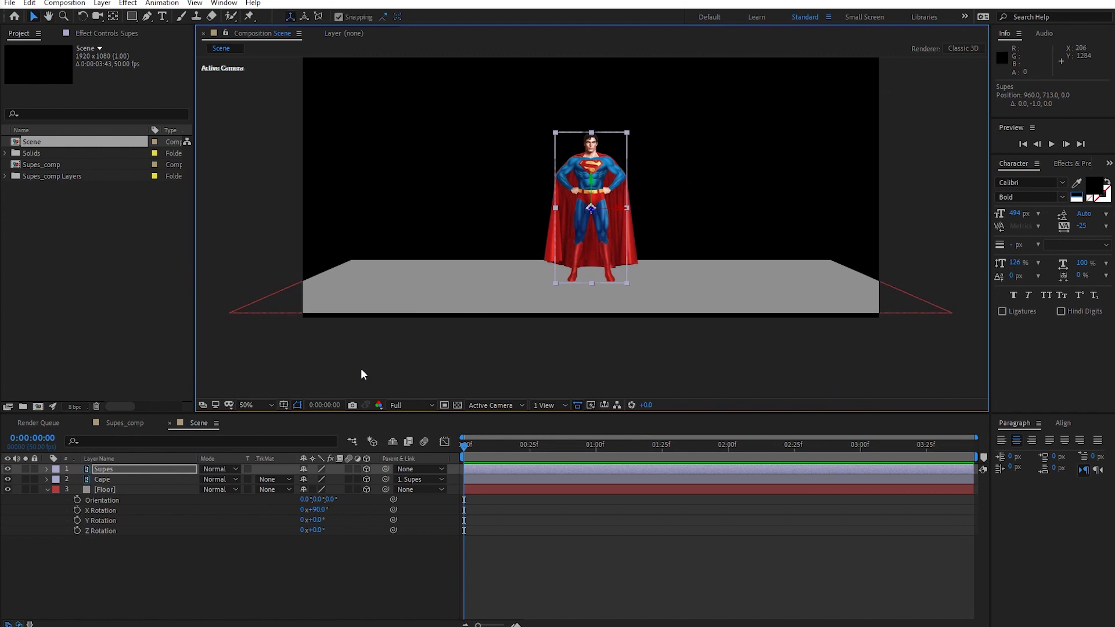
# Step: Stretch the floor deeper into the scene and wider sideways, then deselect it
pyautogui.click(406, 307)
pyautogui.moveTo(597, 318); pyautogui.dragTo(596, 360)
pyautogui.hotkey('ctrl', 'z')
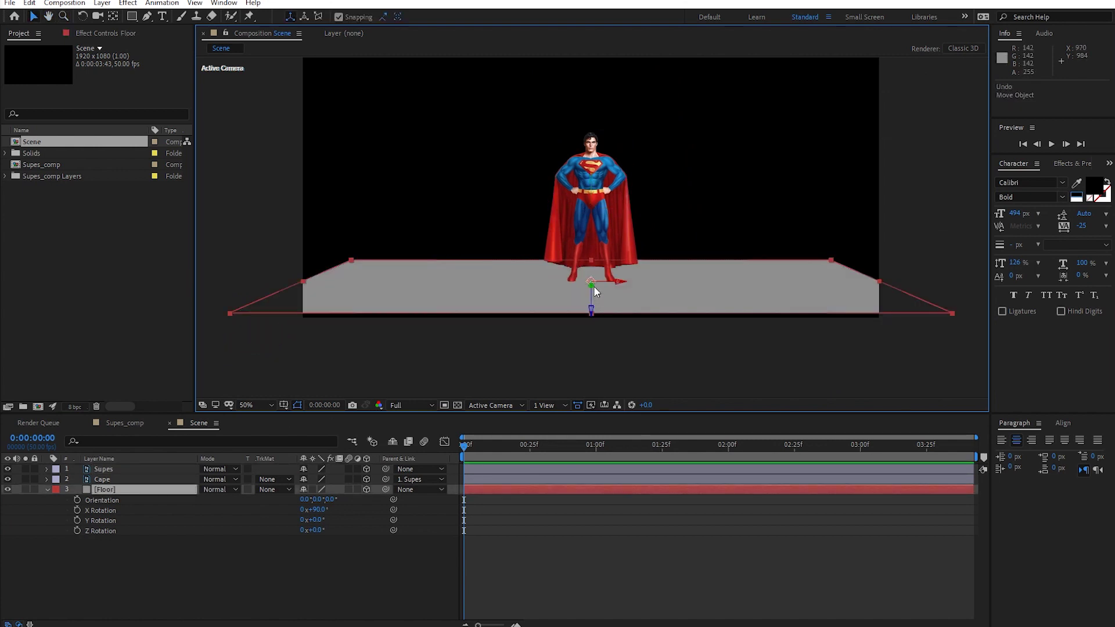
pyautogui.moveTo(590, 262); pyautogui.dragTo(594, 234)
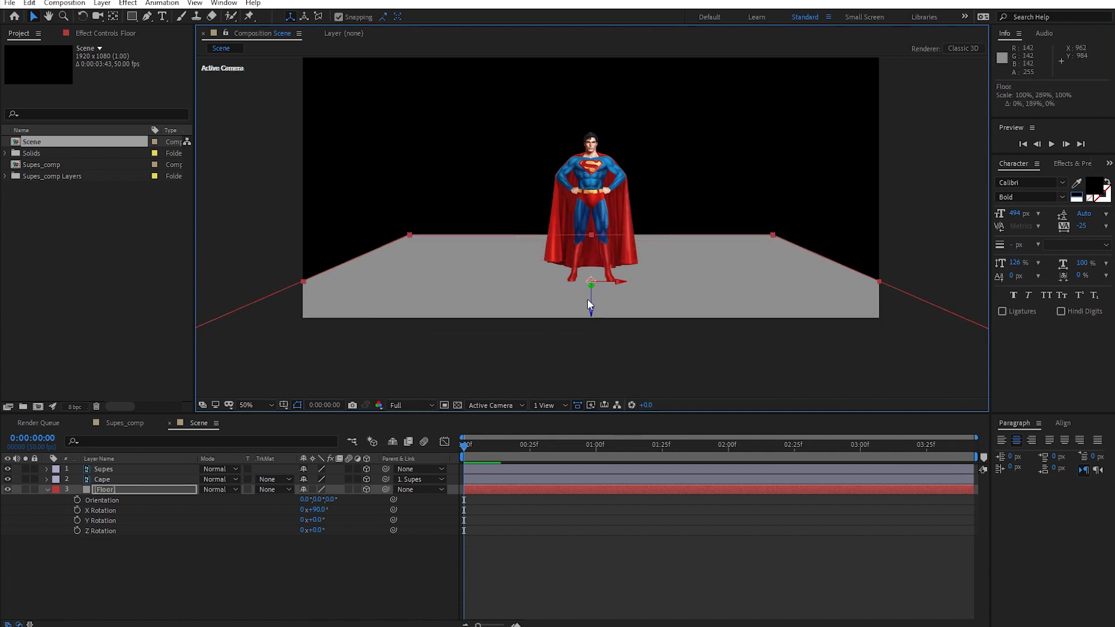
pyautogui.moveTo(302, 281); pyautogui.dragTo(91, 268)
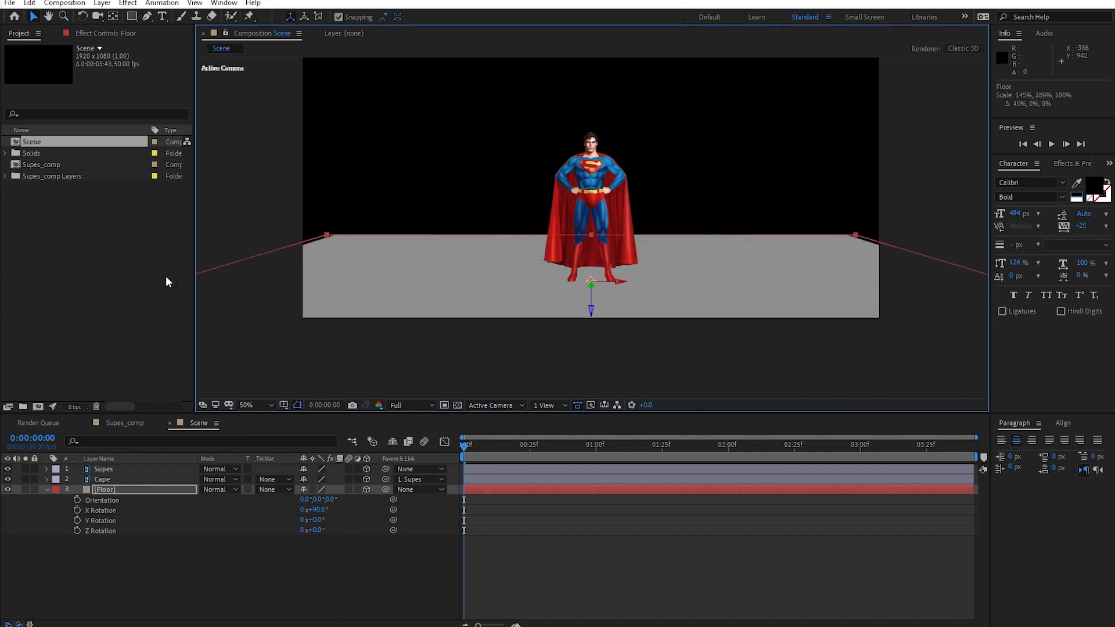
pyautogui.click(935, 176)
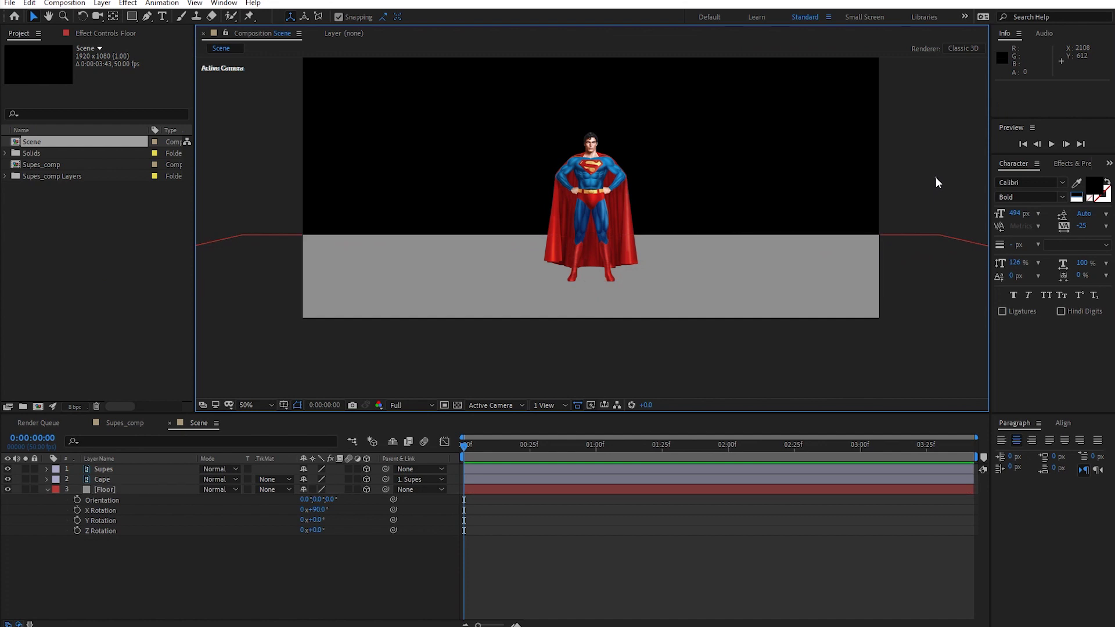
pyautogui.click(143, 572)
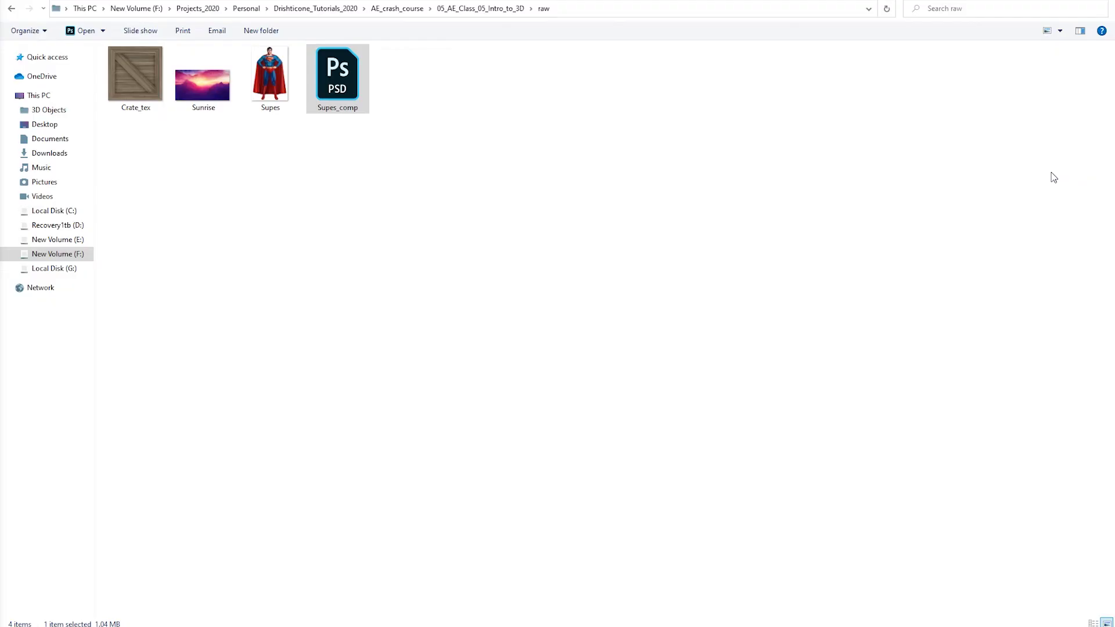
# Step: Preview Sunrise in Photos, then drag Sunrise from Explorer into the After Effects timeline
pyautogui.doubleClick(221, 102)
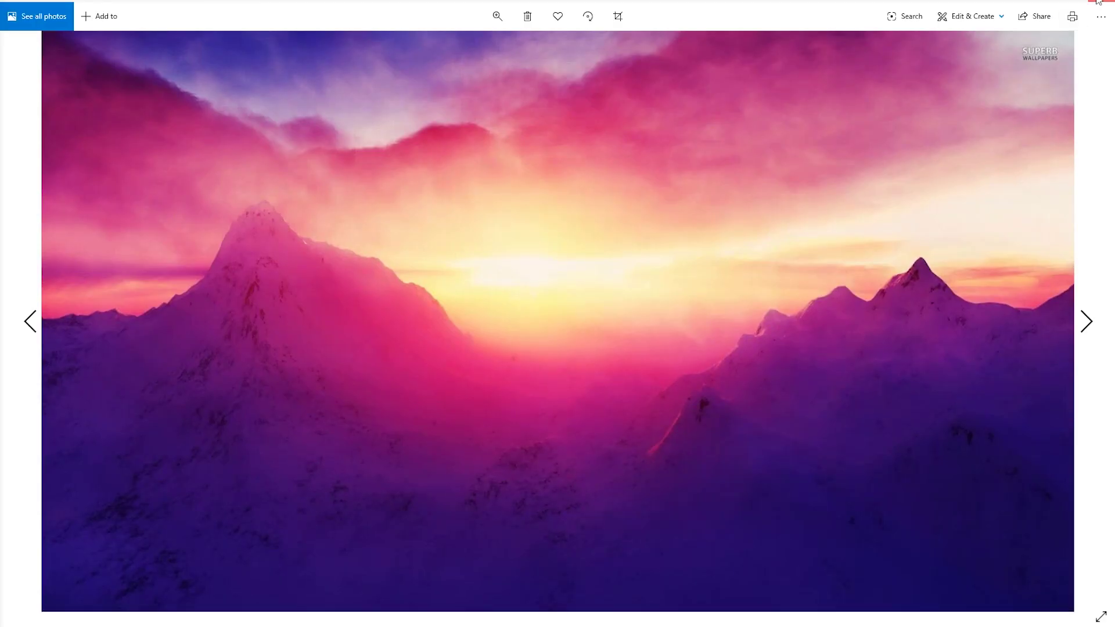
pyautogui.click(1097, 2)
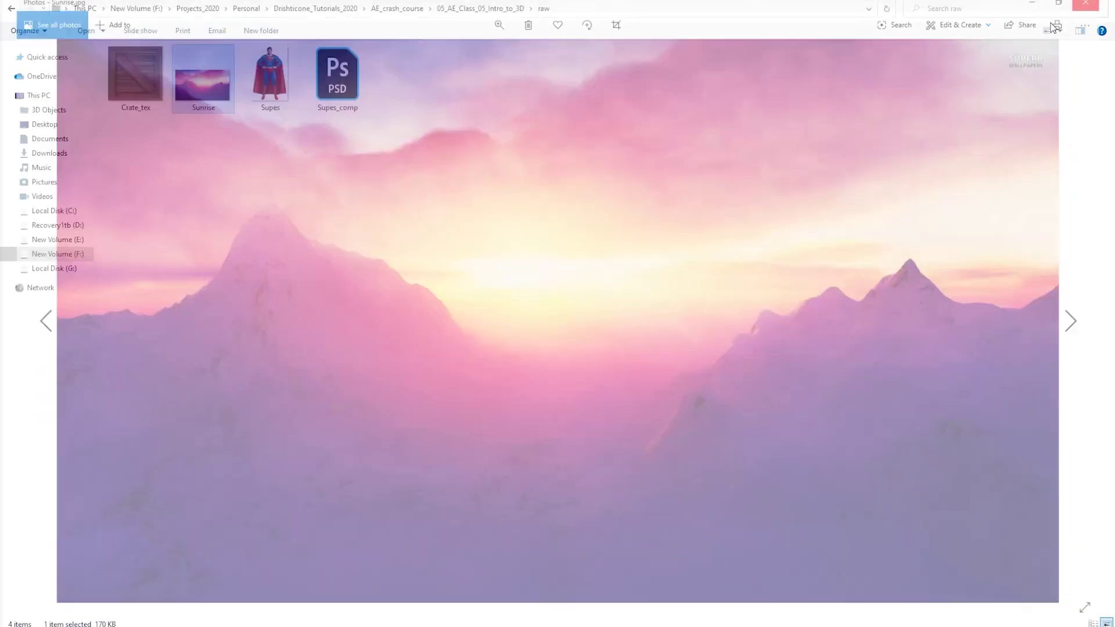
pyautogui.moveTo(209, 105)
pyautogui.mouseDown()
pyautogui.moveTo(983, 162)
pyautogui.moveTo(410, 505)
pyautogui.mouseUp()
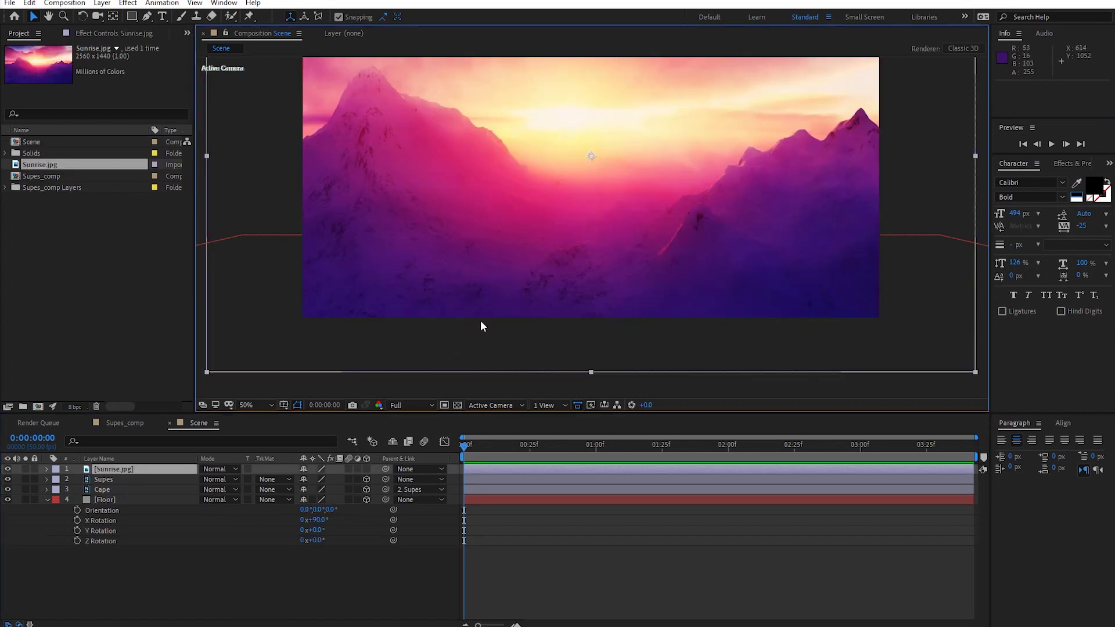
# Step: Move Sunrise.jpg to the bottom of the layer stack and make it 3D
pyautogui.moveTo(127, 469); pyautogui.dragTo(119, 594)
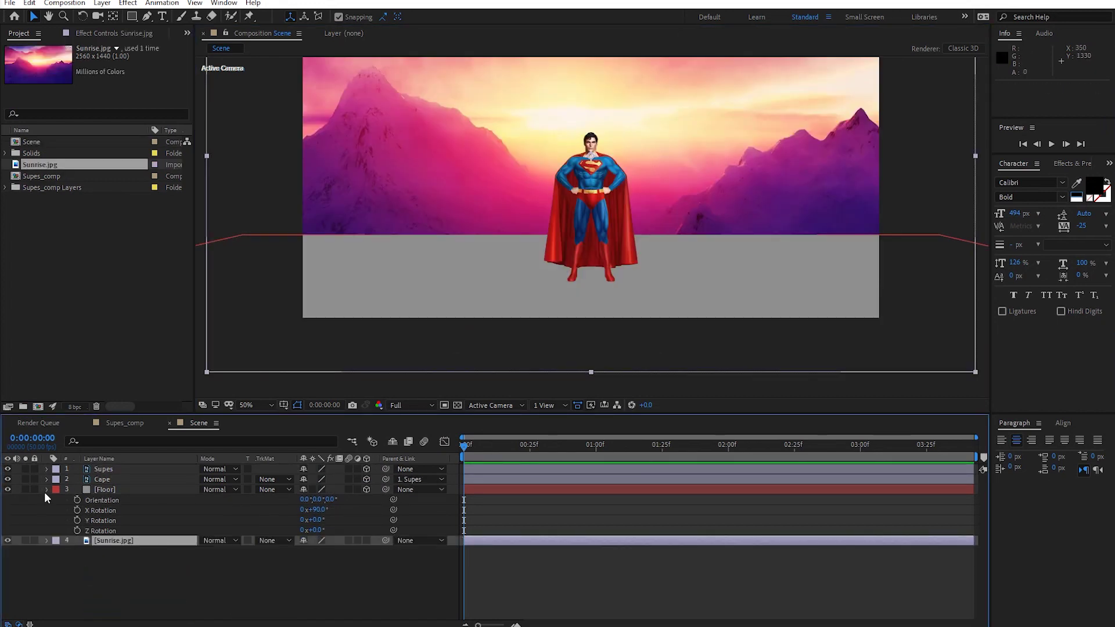
pyautogui.click(46, 490)
pyautogui.click(118, 542)
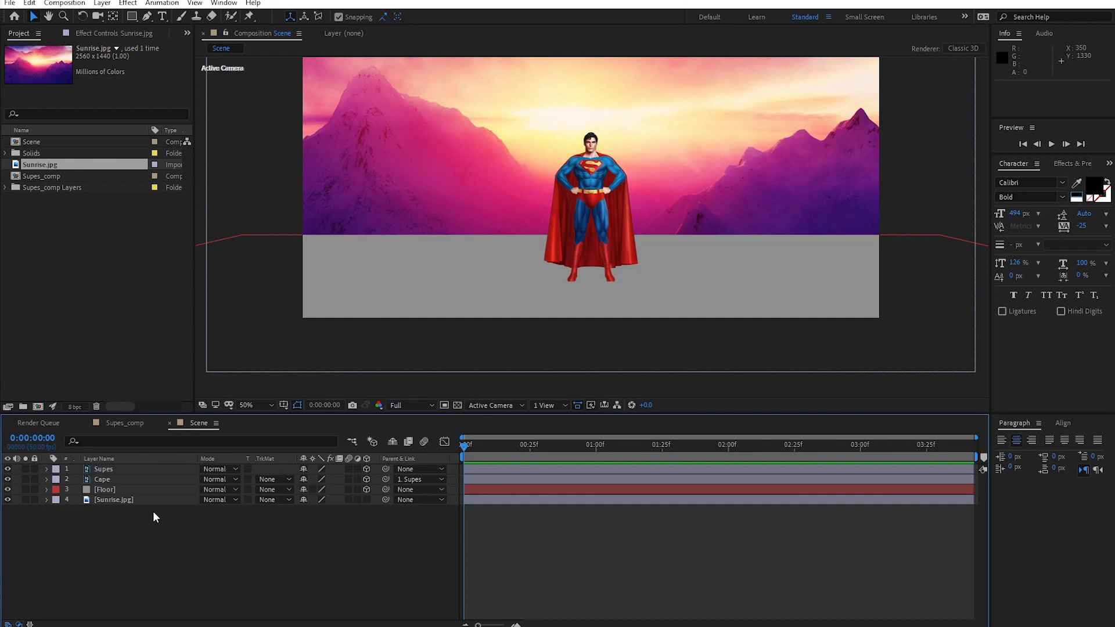
pyautogui.click(133, 501)
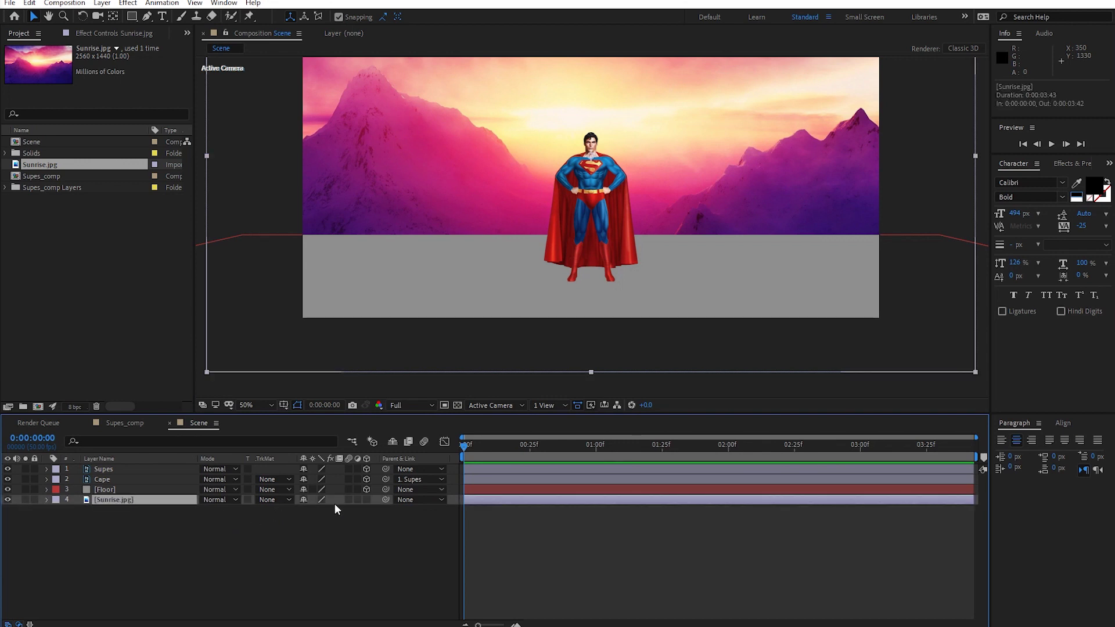
pyautogui.click(366, 500)
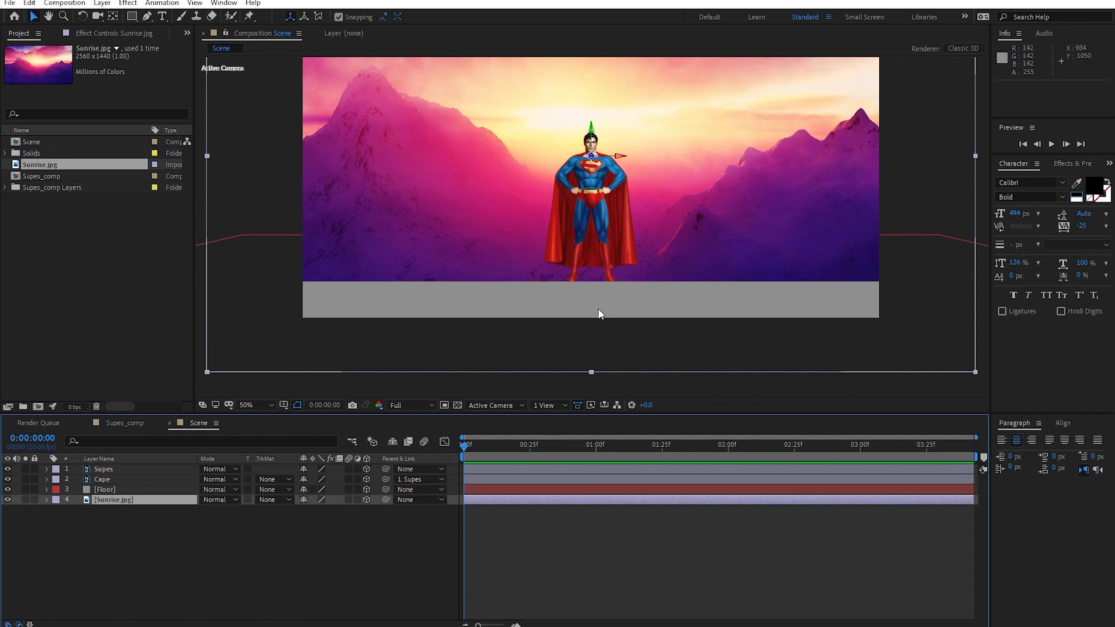
# Step: In Custom View 1, push Sunrise.jpg back to Z 1562, then return to the active camera
pyautogui.click(563, 405)
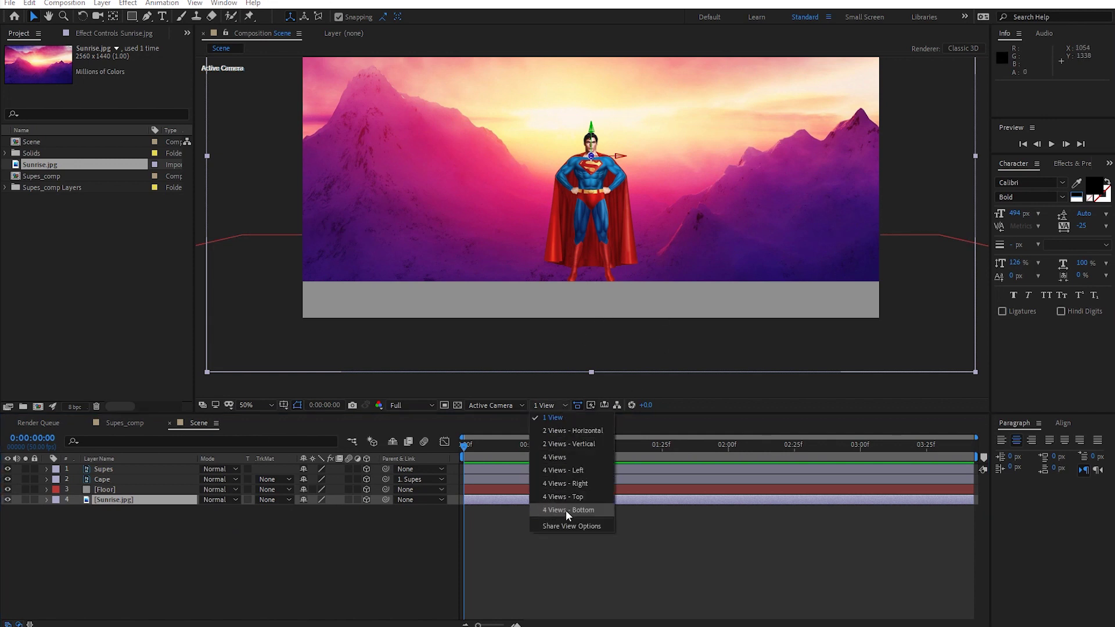
pyautogui.click(515, 406)
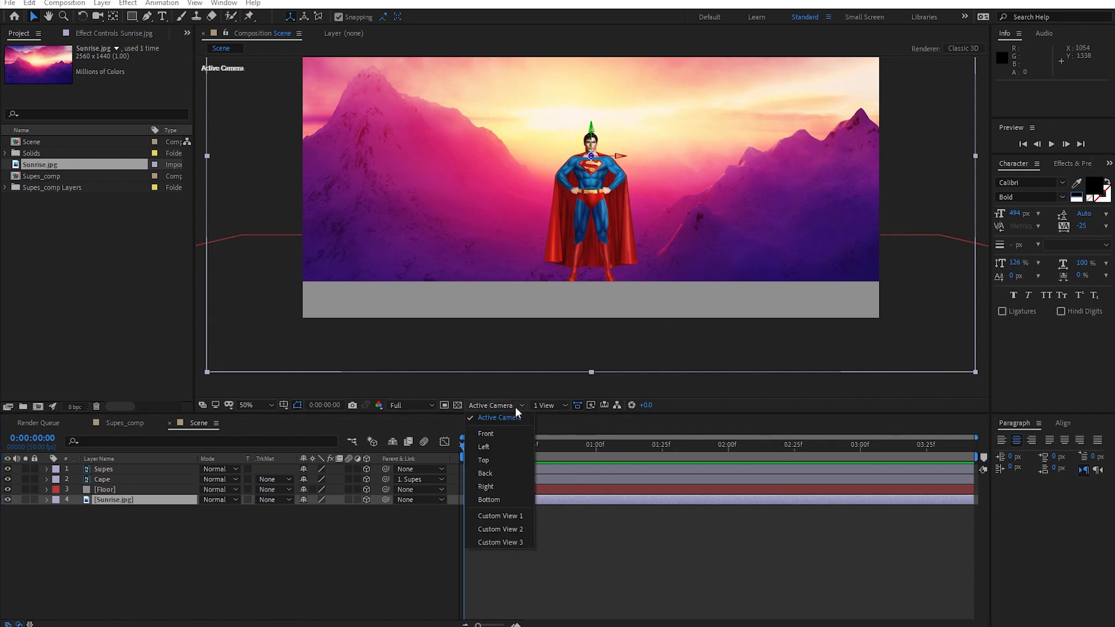
pyautogui.click(504, 507)
pyautogui.press(',')
pyautogui.press(',')
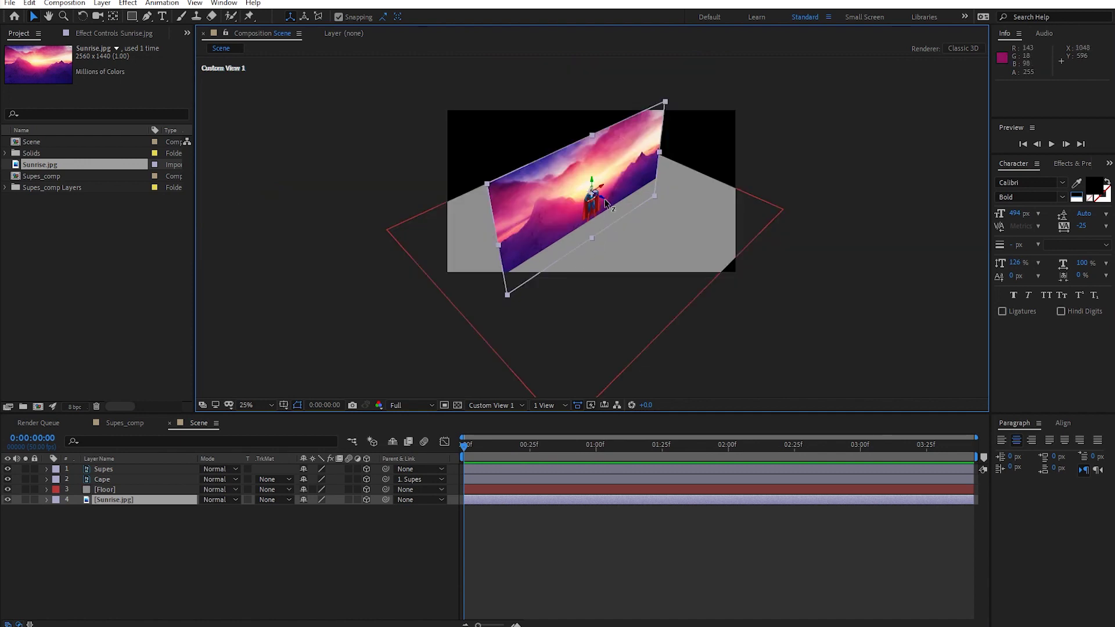
pyautogui.press('.')
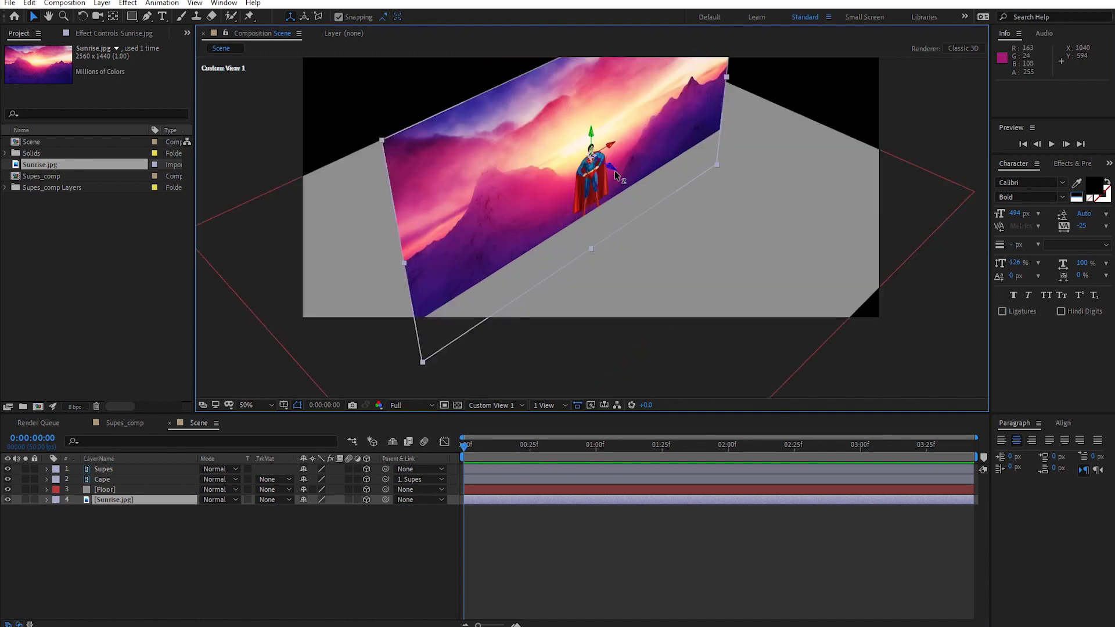
pyautogui.moveTo(615, 175)
pyautogui.mouseDown()
pyautogui.moveTo(129, 23)
pyautogui.moveTo(152, 79)
pyautogui.moveTo(142, 62)
pyautogui.mouseUp()
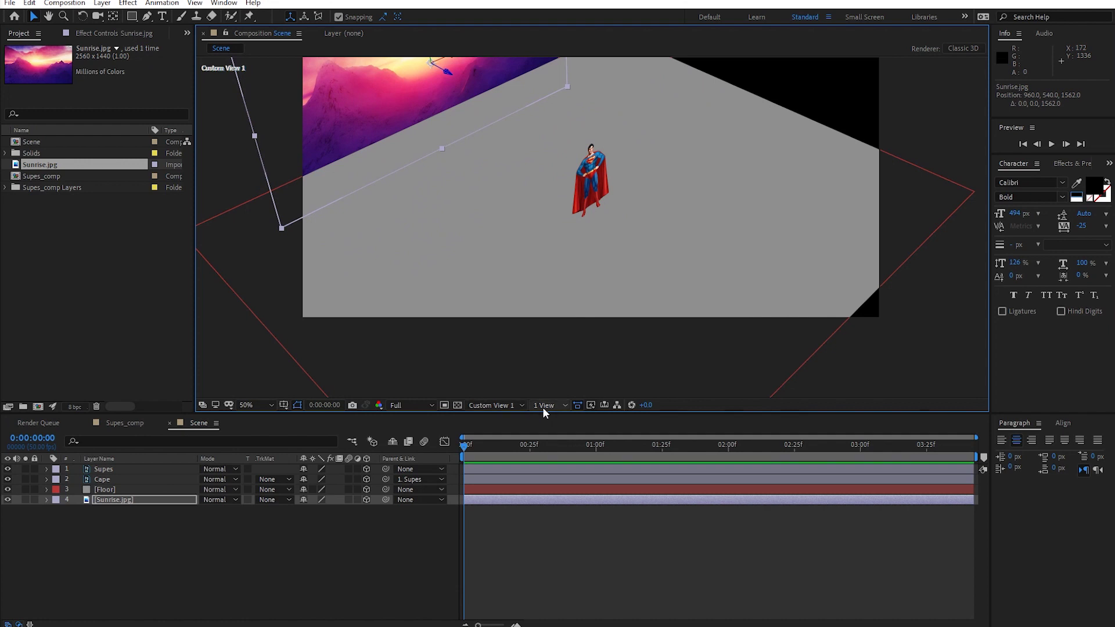
pyautogui.click(514, 406)
pyautogui.click(502, 420)
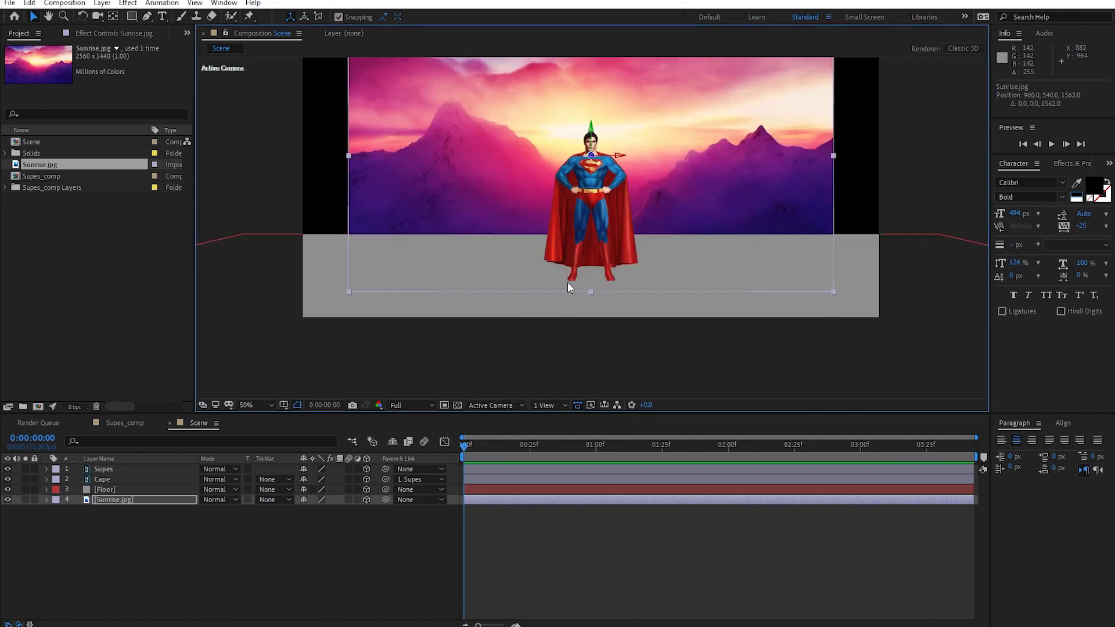
# Step: Scale Sunrise.jpg to 132% so it fills the backdrop
pyautogui.press('s')
pyautogui.moveTo(322, 510); pyautogui.dragTo(339, 510)
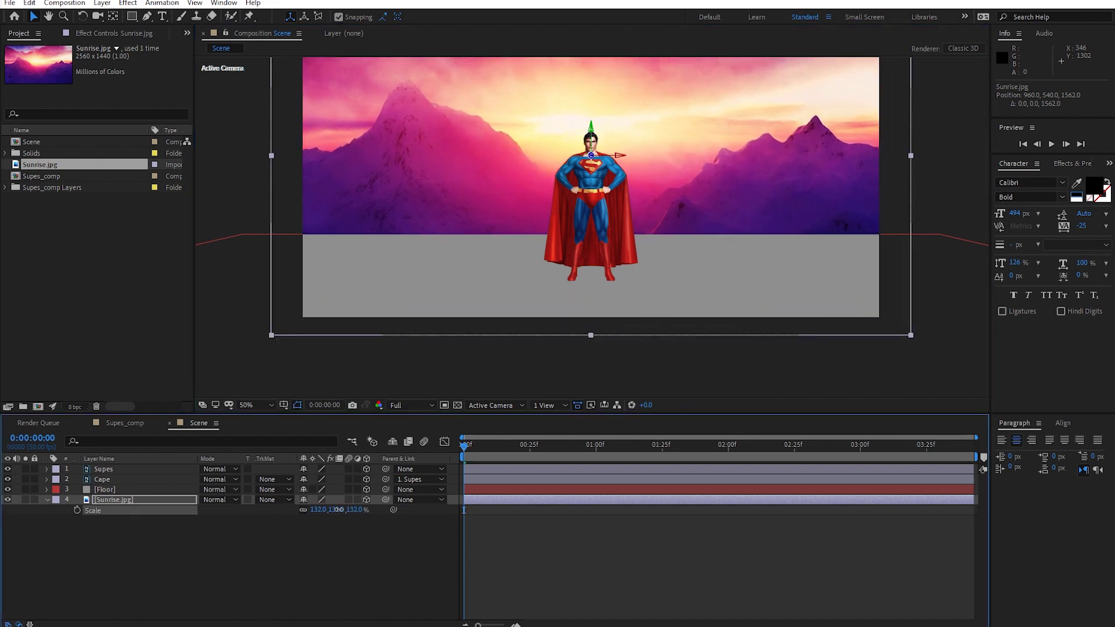
pyautogui.press('Return')
pyautogui.moveTo(484, 445); pyautogui.dragTo(463, 444)
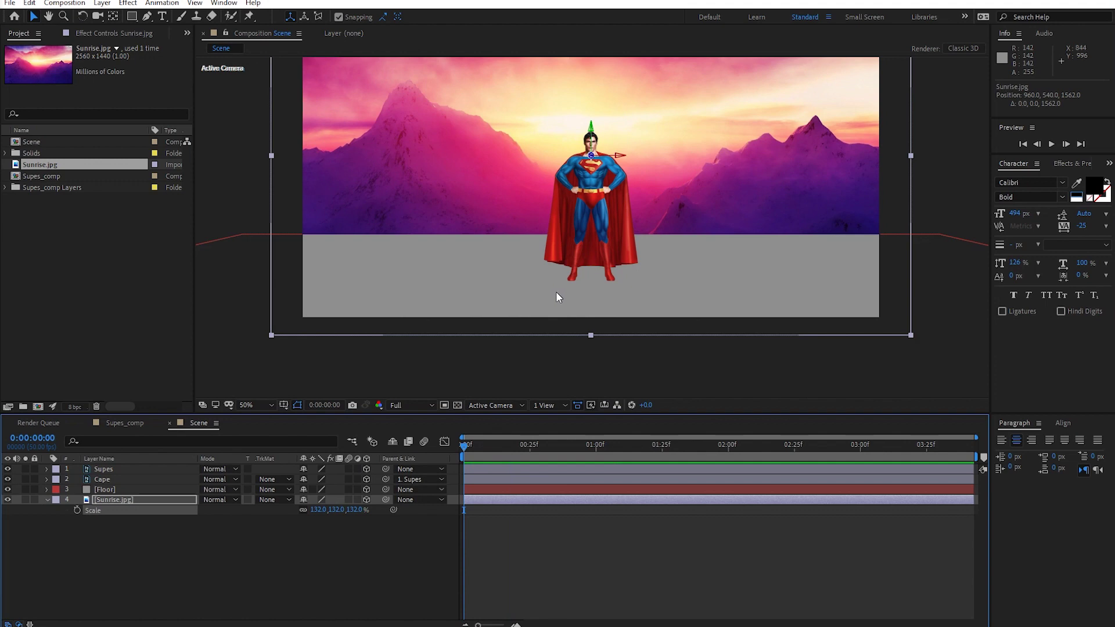
pyautogui.click(206, 559)
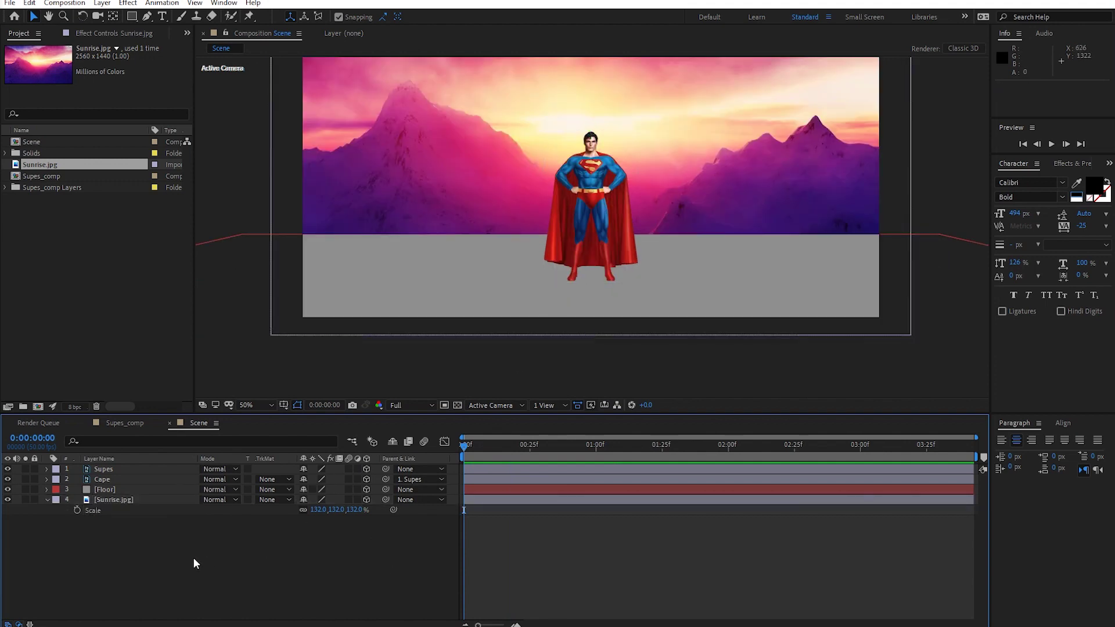
# Step: Add a new camera, Camera 1, with default settings
pyautogui.rightClick(204, 559)
pyautogui.moveTo(232, 427)
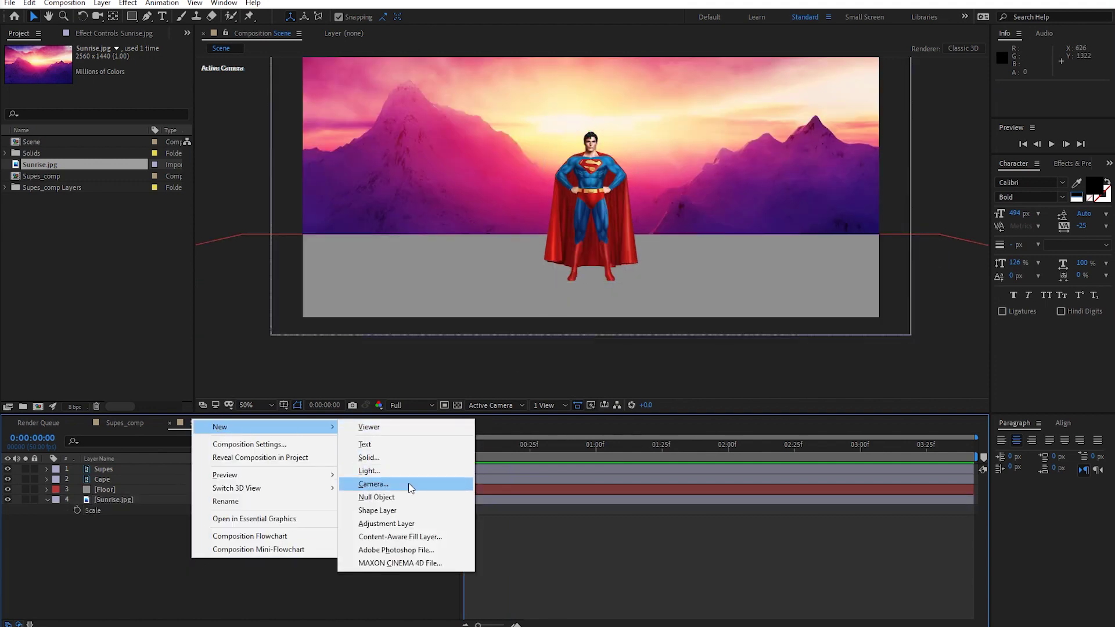
pyautogui.click(410, 487)
pyautogui.click(773, 432)
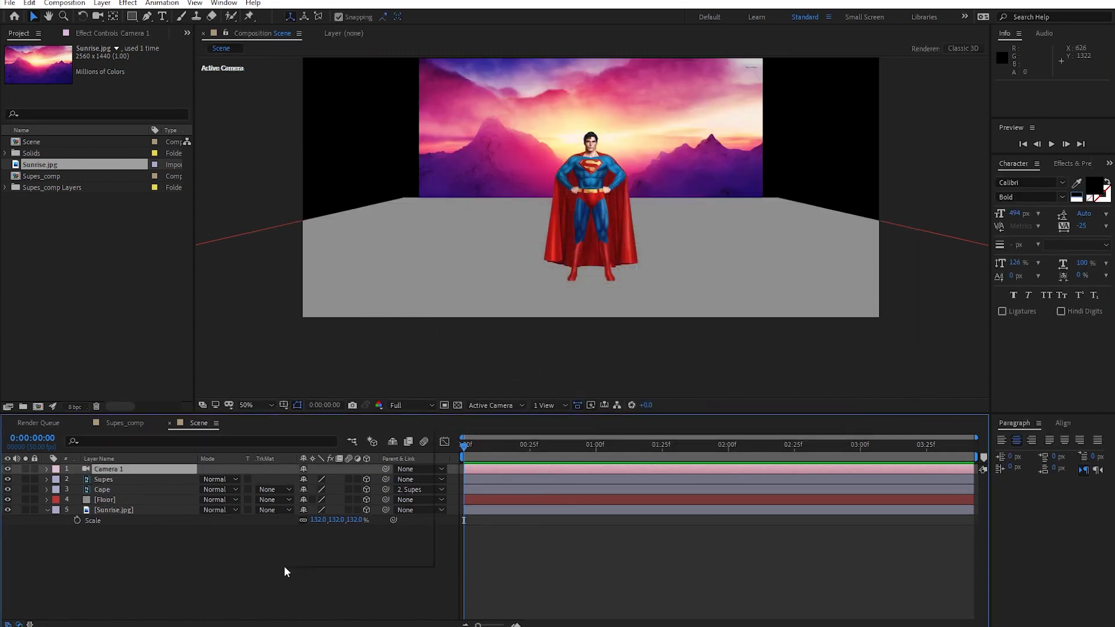
# Step: Add a null object named Cam_ctrl and make it a 3D layer
pyautogui.rightClick(284, 566)
pyautogui.moveTo(407, 435)
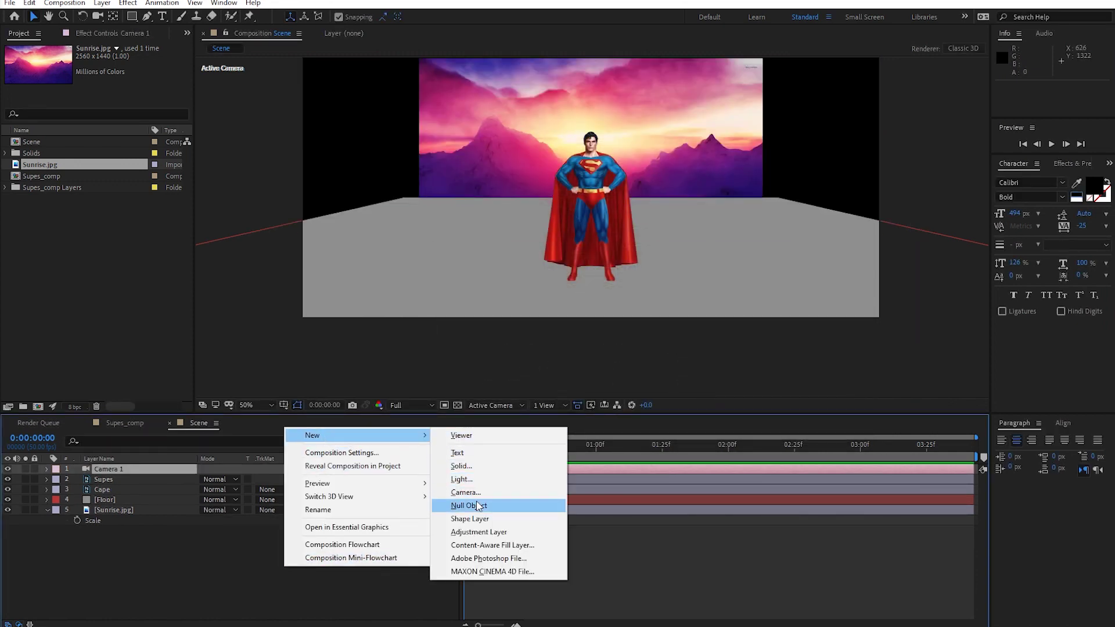
pyautogui.click(469, 506)
pyautogui.press('Return')
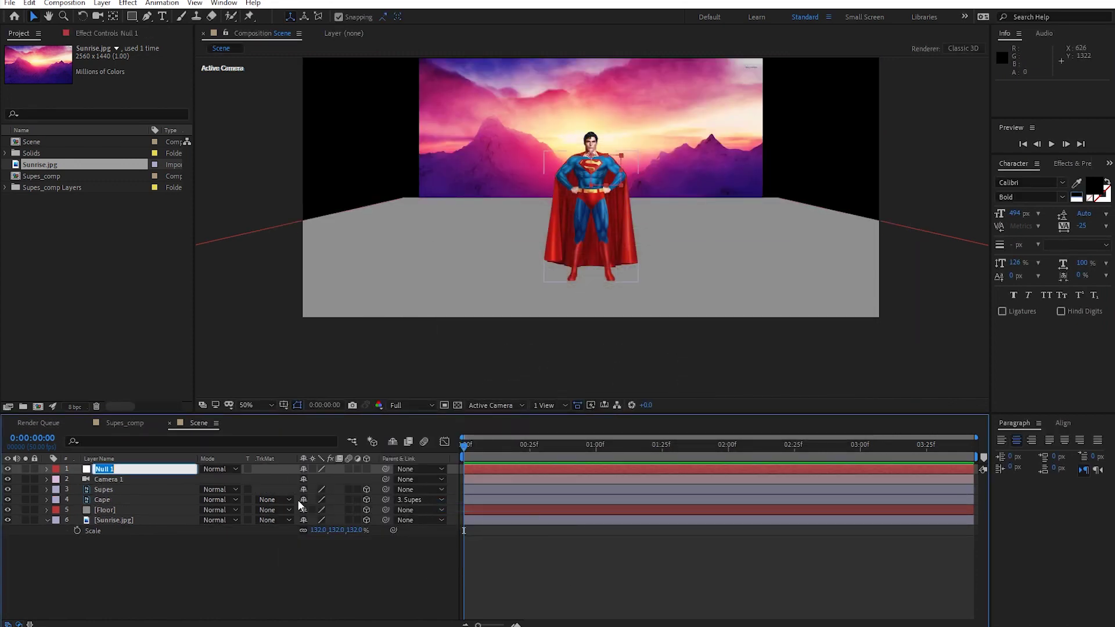
pyautogui.write('Cam_ctr')
pyautogui.write('l')
pyautogui.press('Return')
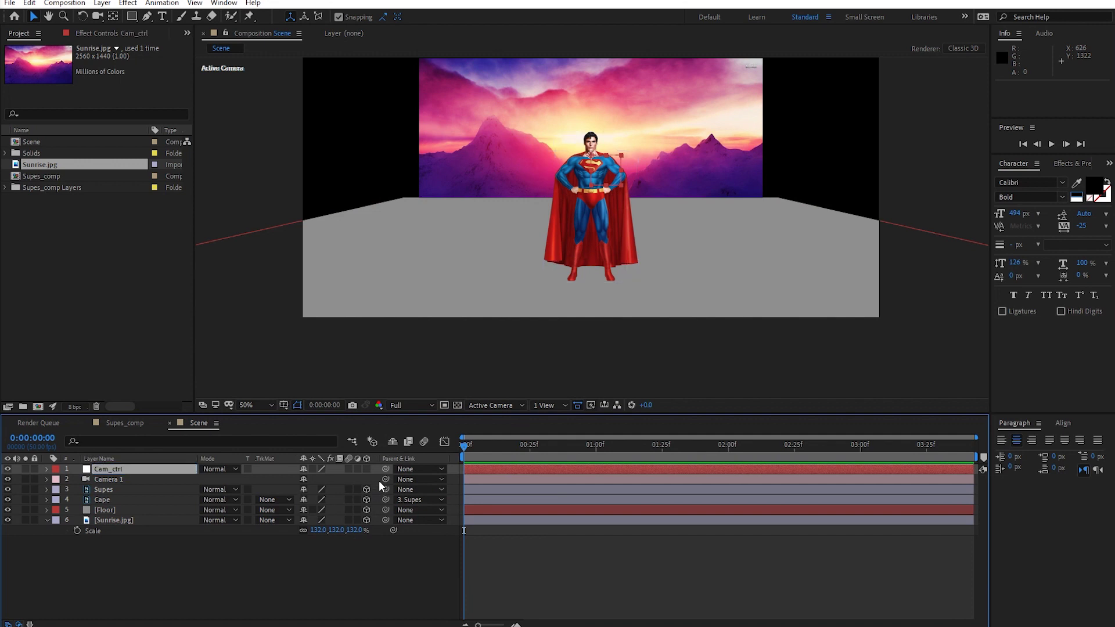
pyautogui.click(368, 469)
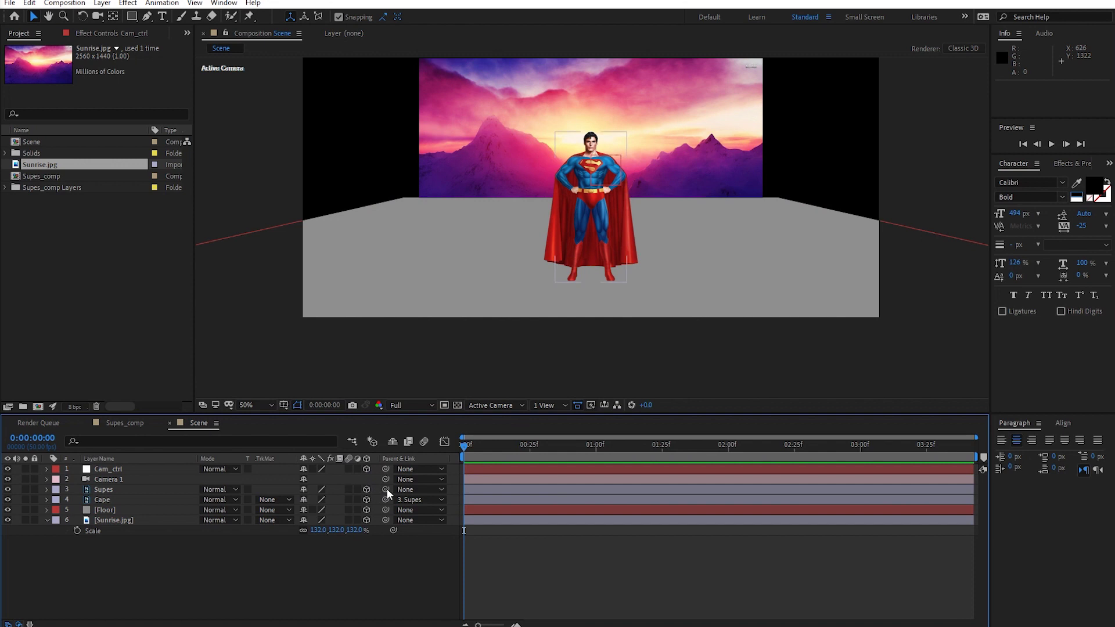
# Step: Parent Camera 1 to Cam_ctrl and check Cam_ctrl's position values
pyautogui.moveTo(385, 480); pyautogui.dragTo(158, 465)
pyautogui.click(130, 468)
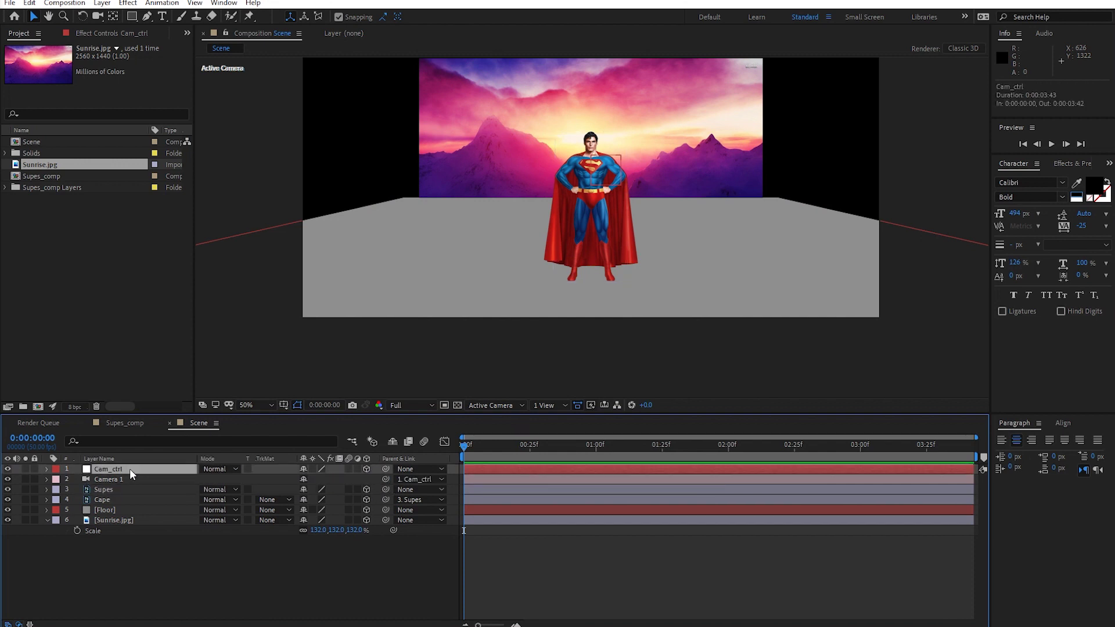
pyautogui.click(119, 481)
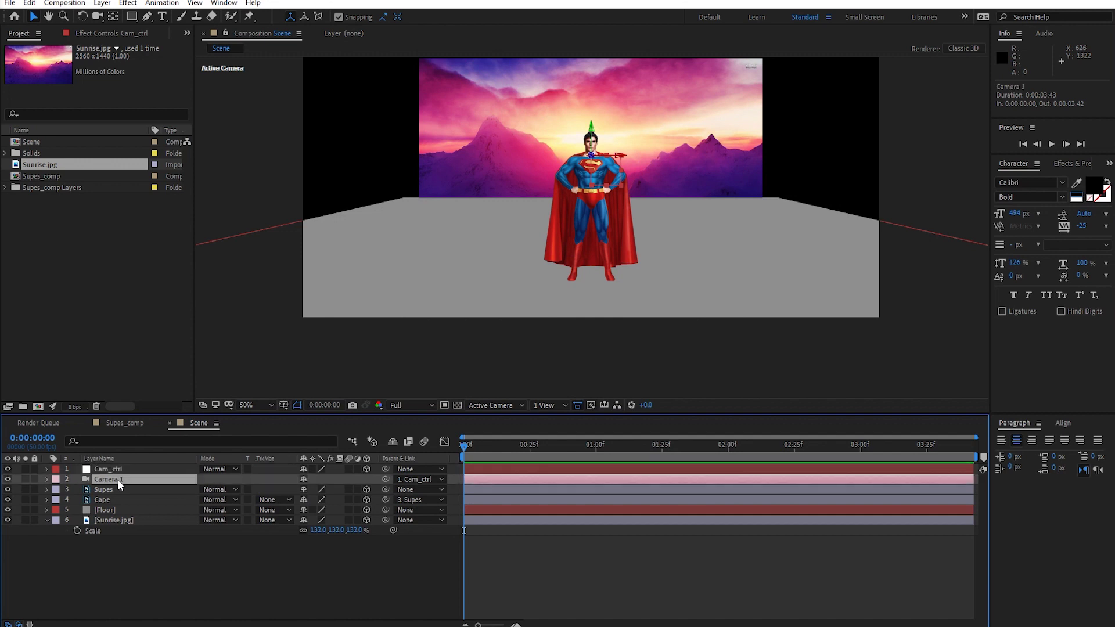
pyautogui.click(432, 479)
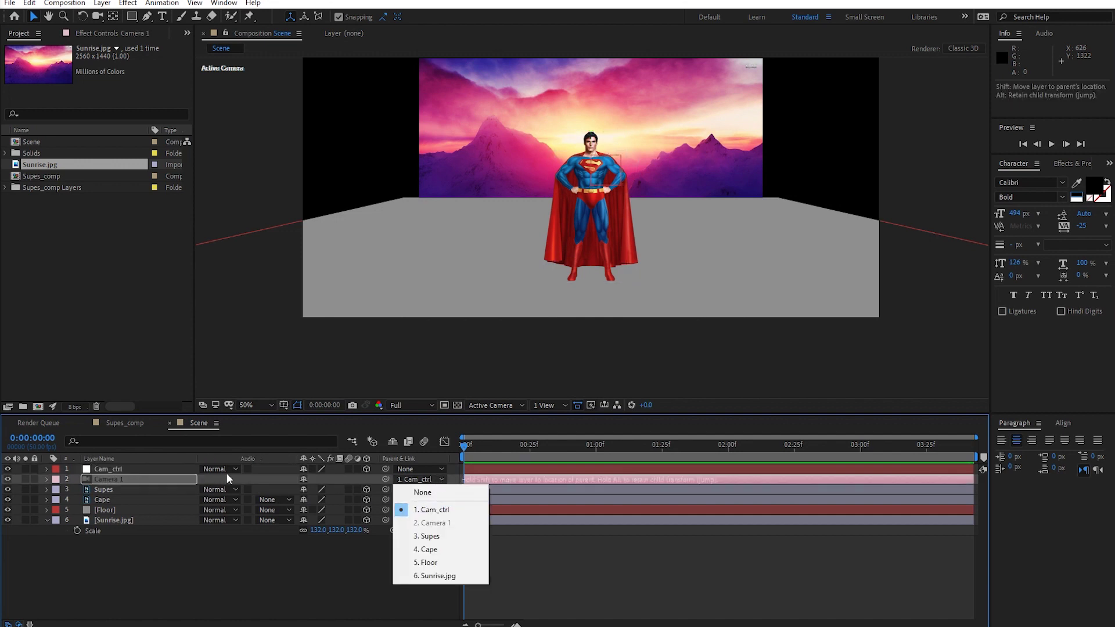
pyautogui.click(141, 471)
pyautogui.click(141, 471)
pyautogui.press('p')
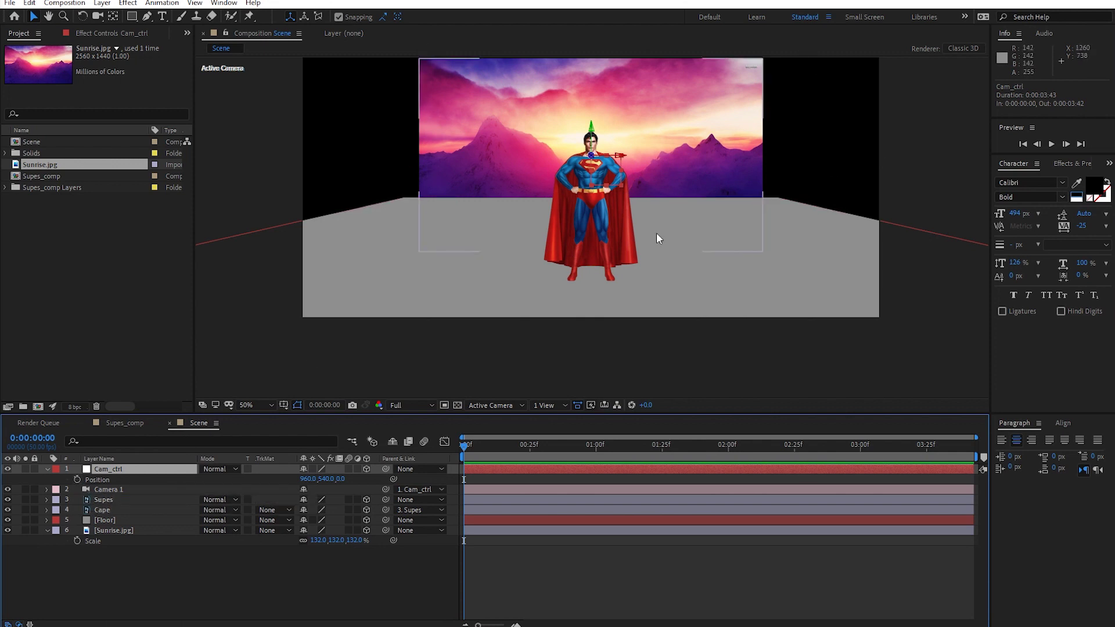
# Step: Switch Camera 1 to the 24mm lens preset in Camera Settings
pyautogui.click(7, 489)
pyautogui.click(8, 489)
pyautogui.doubleClick(107, 489)
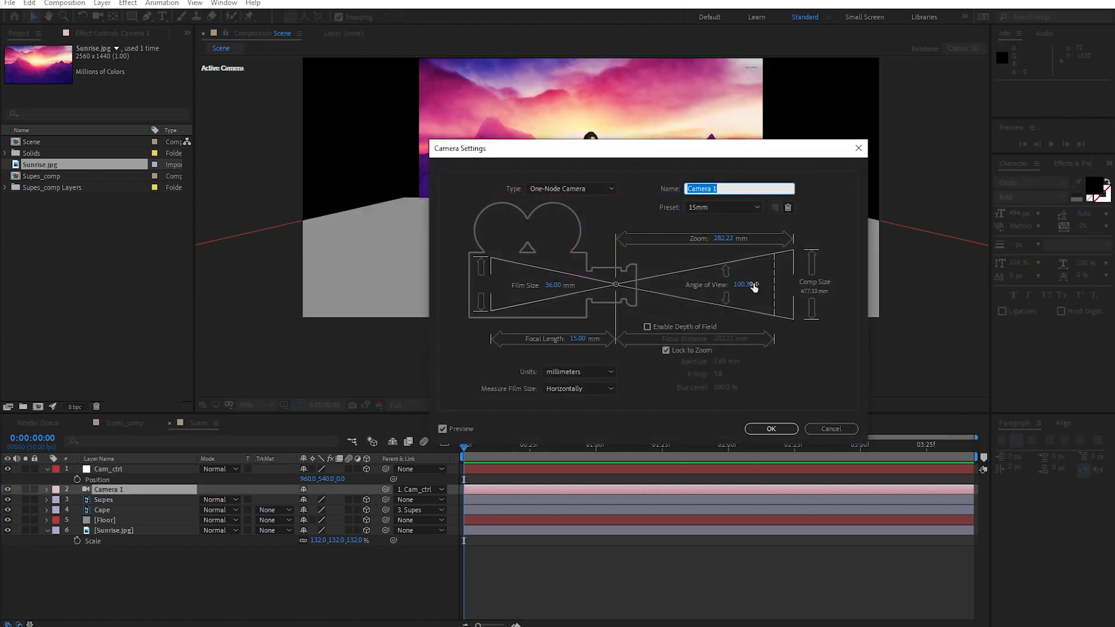
pyautogui.click(752, 207)
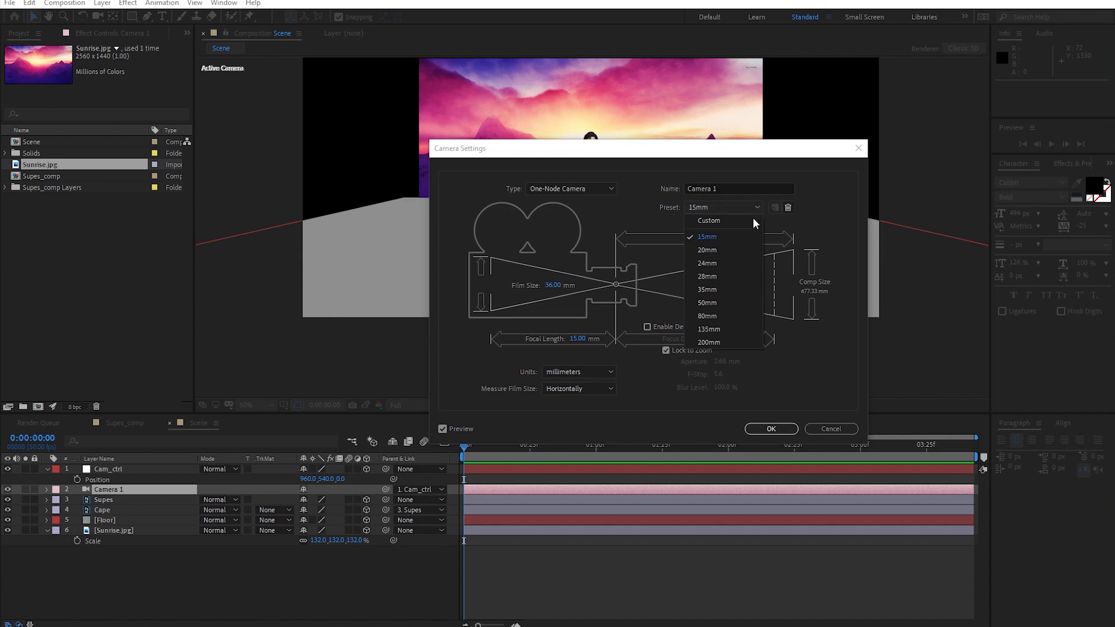
pyautogui.click(737, 264)
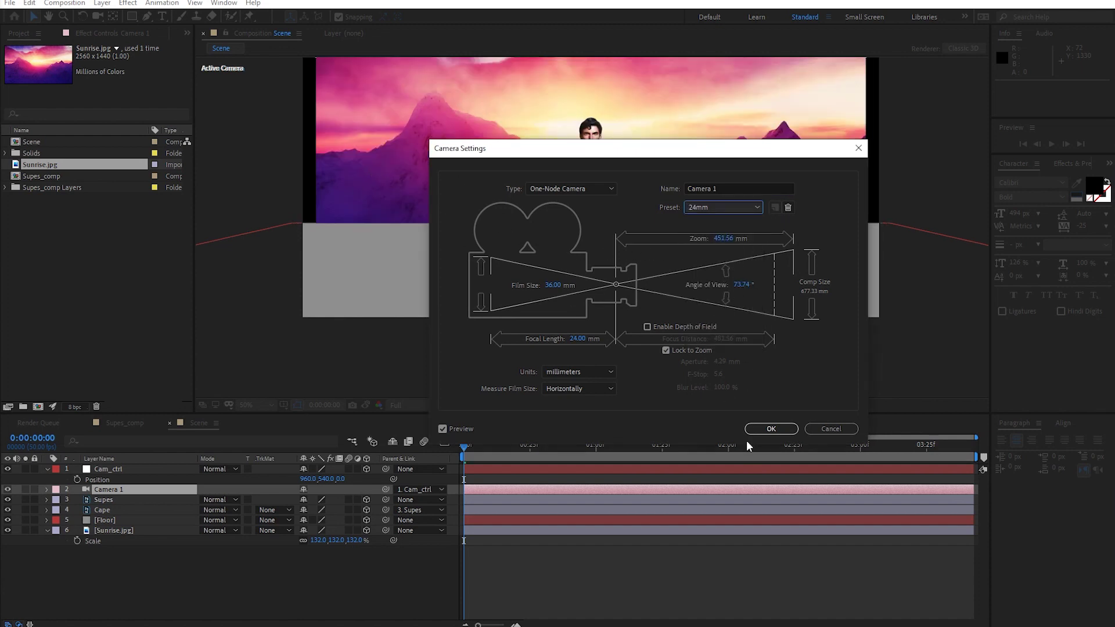
pyautogui.click(766, 432)
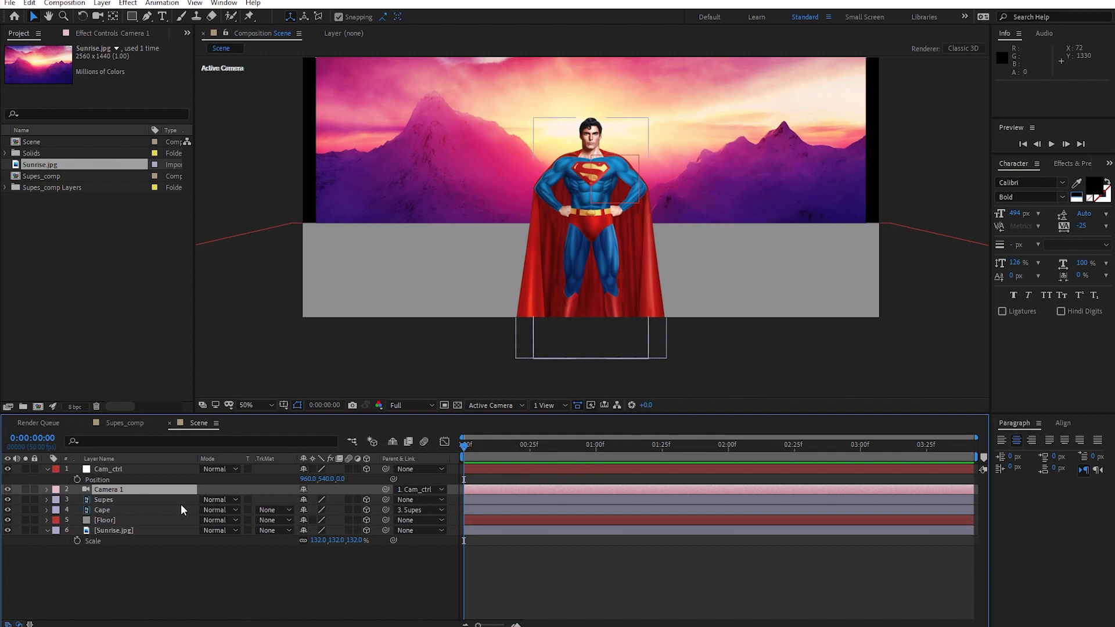
# Step: Keyframe Cam_ctrl Position from pulled back at 0:00 to pushed in at 1:03, then preview
pyautogui.click(76, 479)
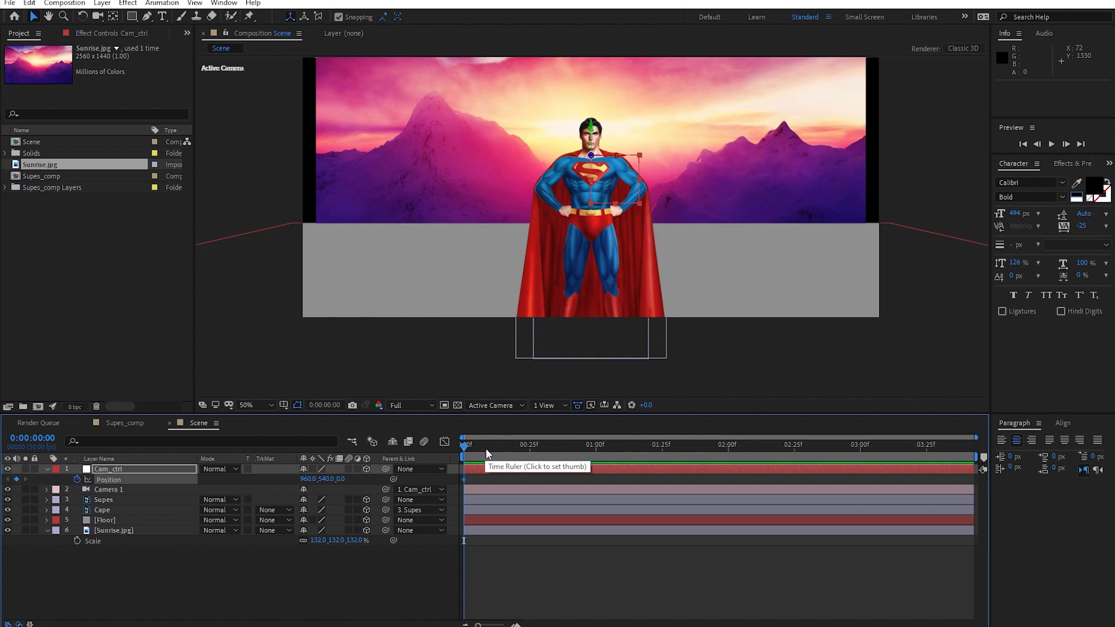
pyautogui.moveTo(471, 448); pyautogui.dragTo(605, 458)
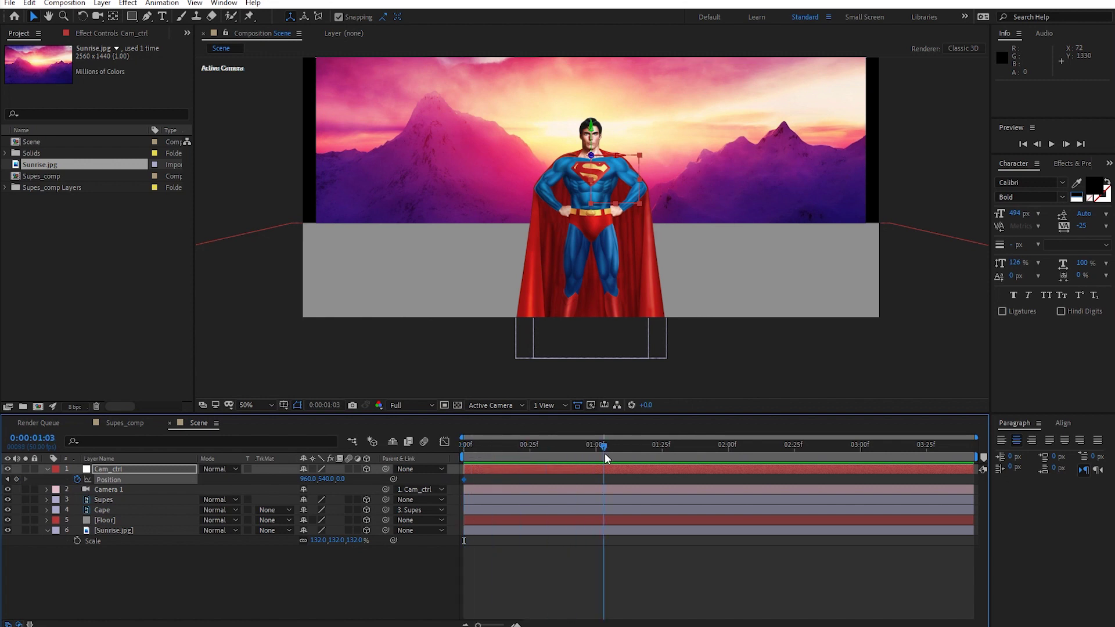
pyautogui.moveTo(339, 485)
pyautogui.mouseDown()
pyautogui.moveTo(545, 461)
pyautogui.moveTo(495, 475)
pyautogui.mouseUp()
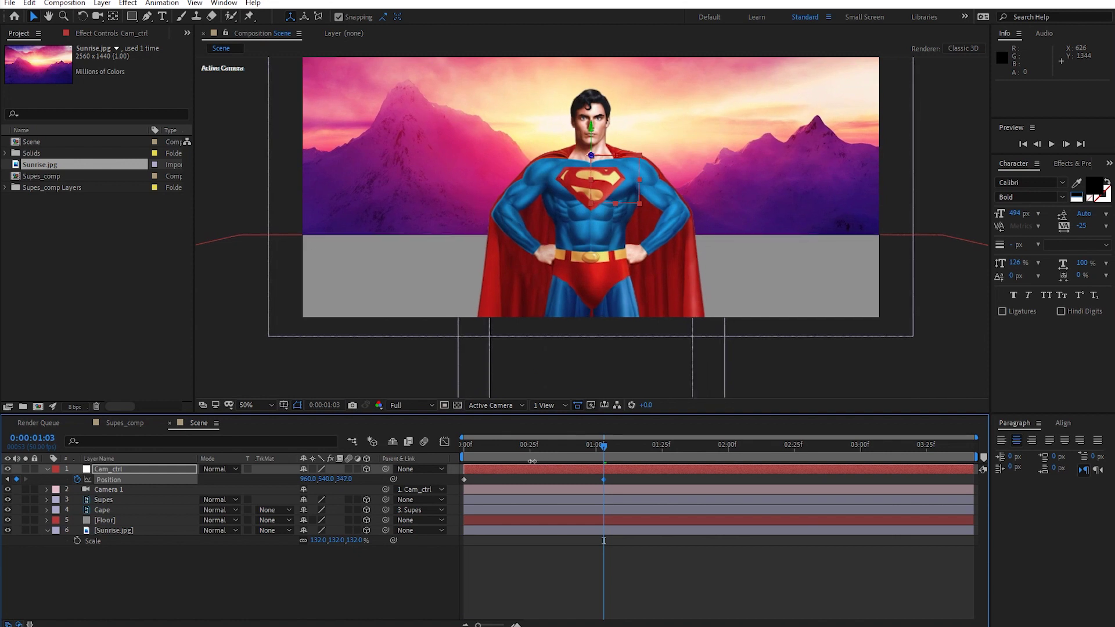
pyautogui.moveTo(574, 457); pyautogui.dragTo(465, 445)
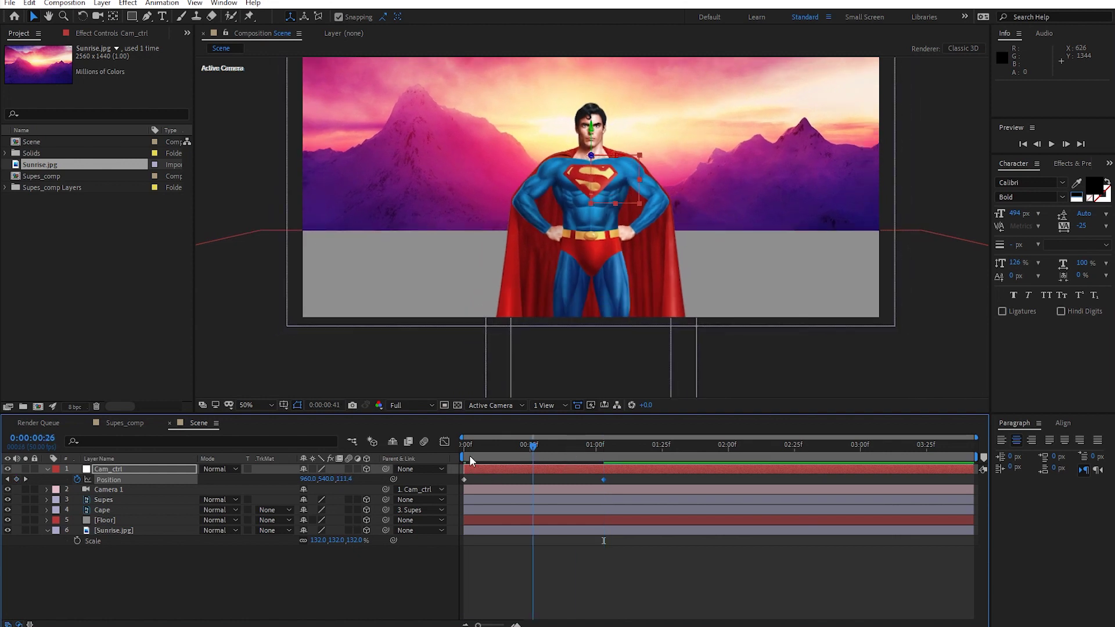
pyautogui.moveTo(337, 480); pyautogui.dragTo(117, 509)
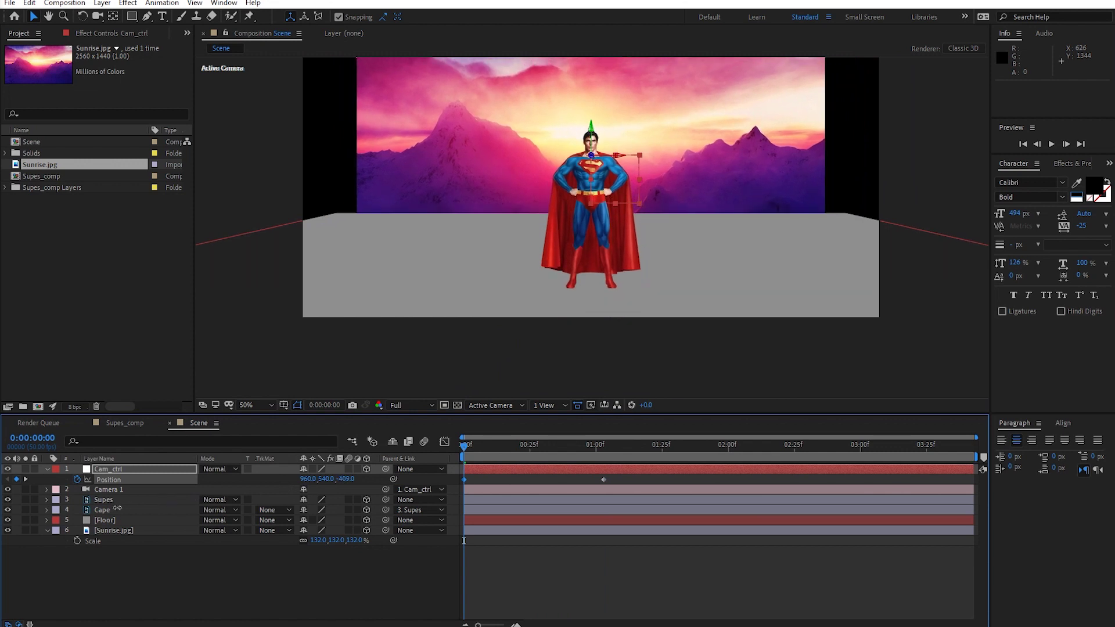
pyautogui.moveTo(115, 510); pyautogui.dragTo(113, 509)
pyautogui.click(538, 553)
pyautogui.press('h')
pyautogui.press('space')
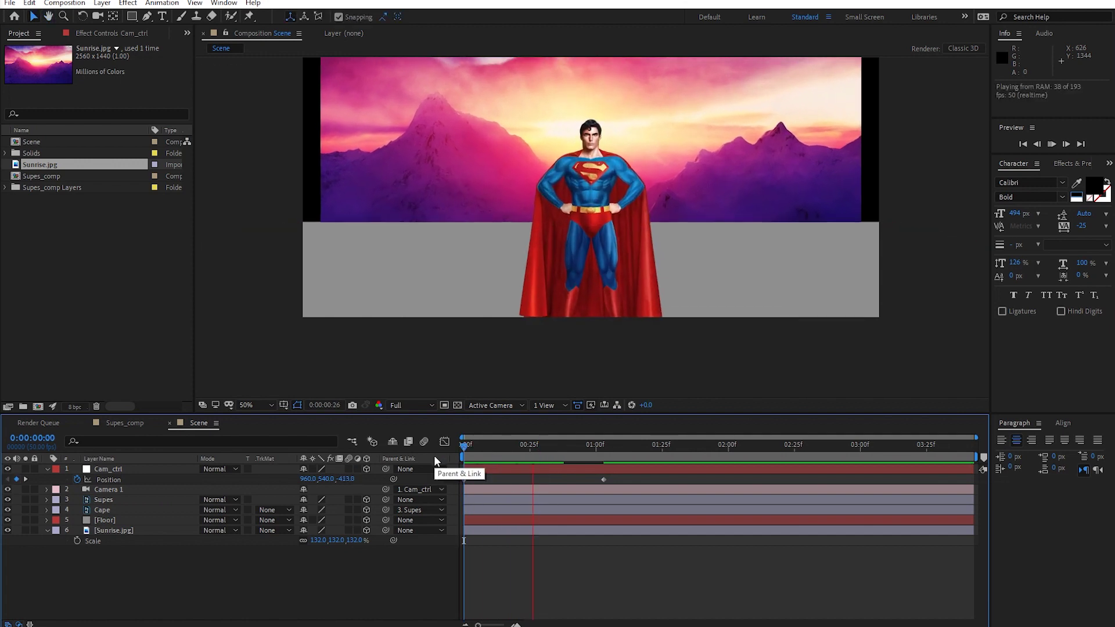
# Step: Apply Easy Ease to the end Cam_ctrl Position keyframe and preview the eased push-in
pyautogui.click(603, 480)
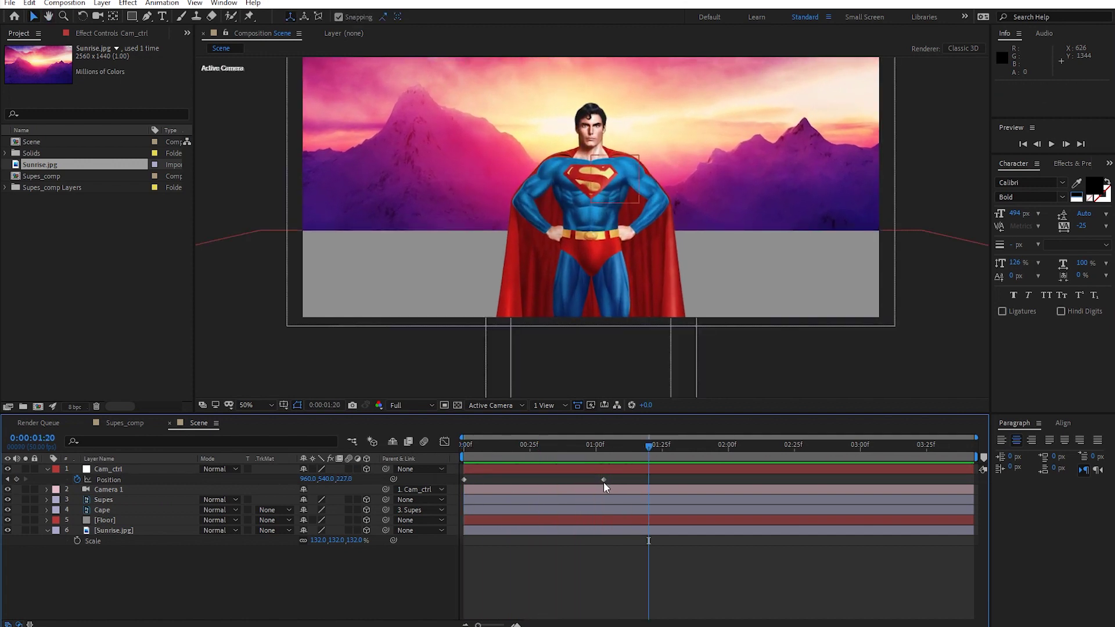
pyautogui.rightClick(604, 480)
pyautogui.moveTo(667, 473)
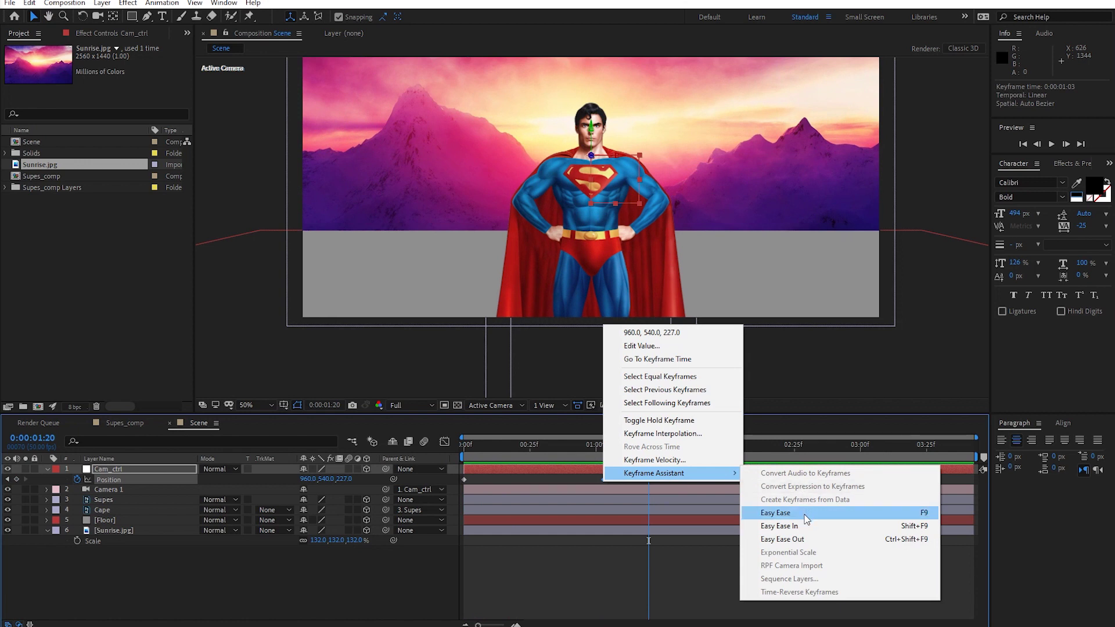
pyautogui.click(781, 526)
pyautogui.press('space')
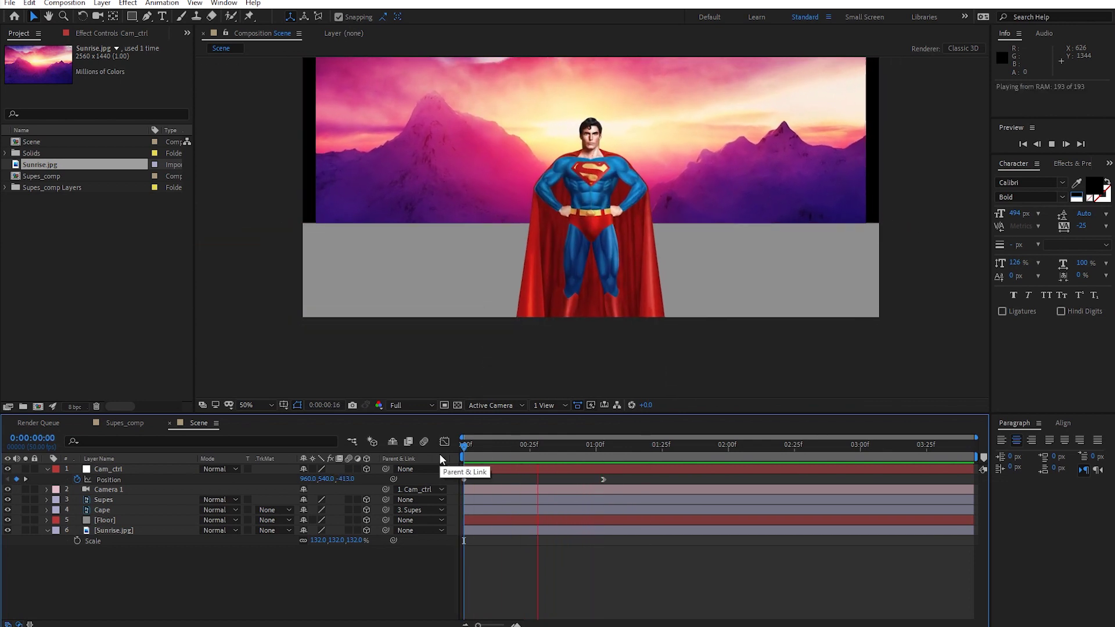
pyautogui.press('space')
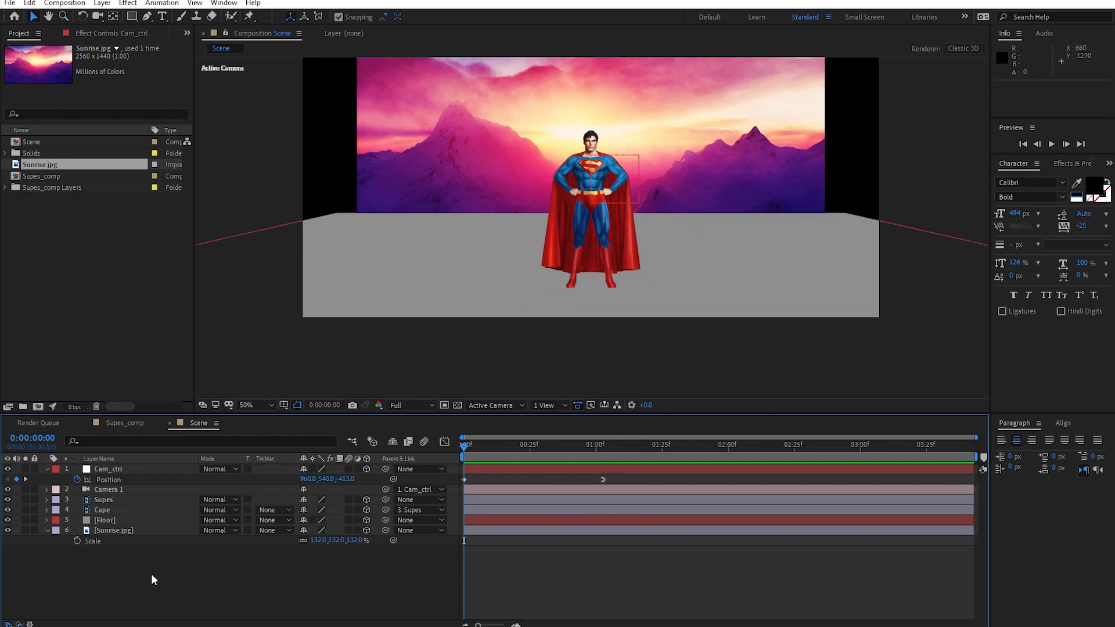
pyautogui.click(423, 124)
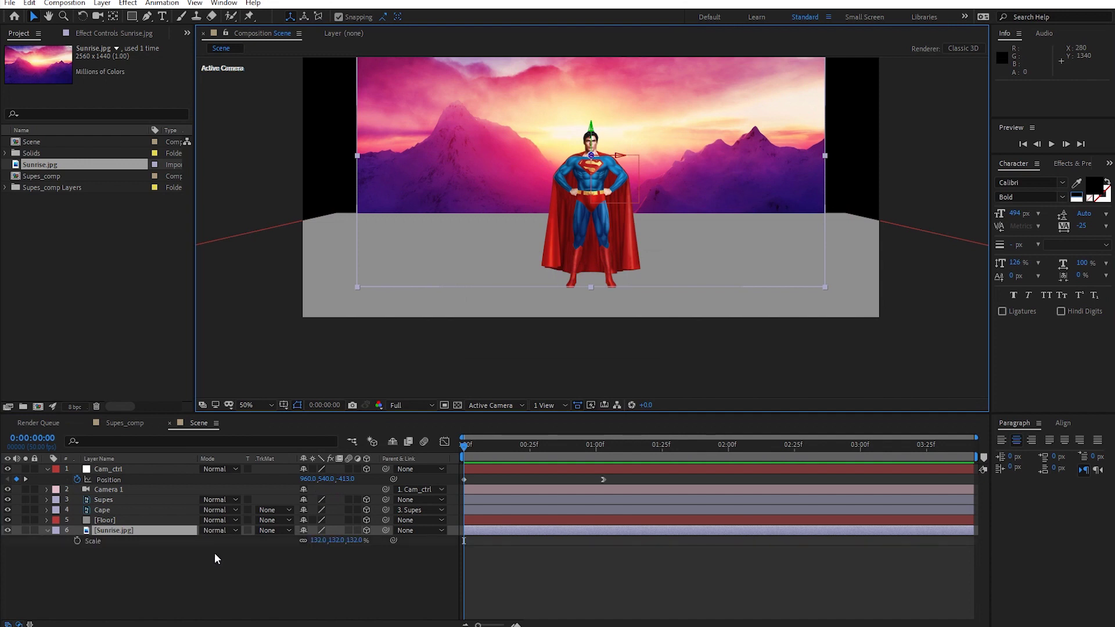
# Step: Scale Sunrise.jpg to 163% and widen the Floor layer past the frame edges
pyautogui.moveTo(319, 540); pyautogui.dragTo(342, 541)
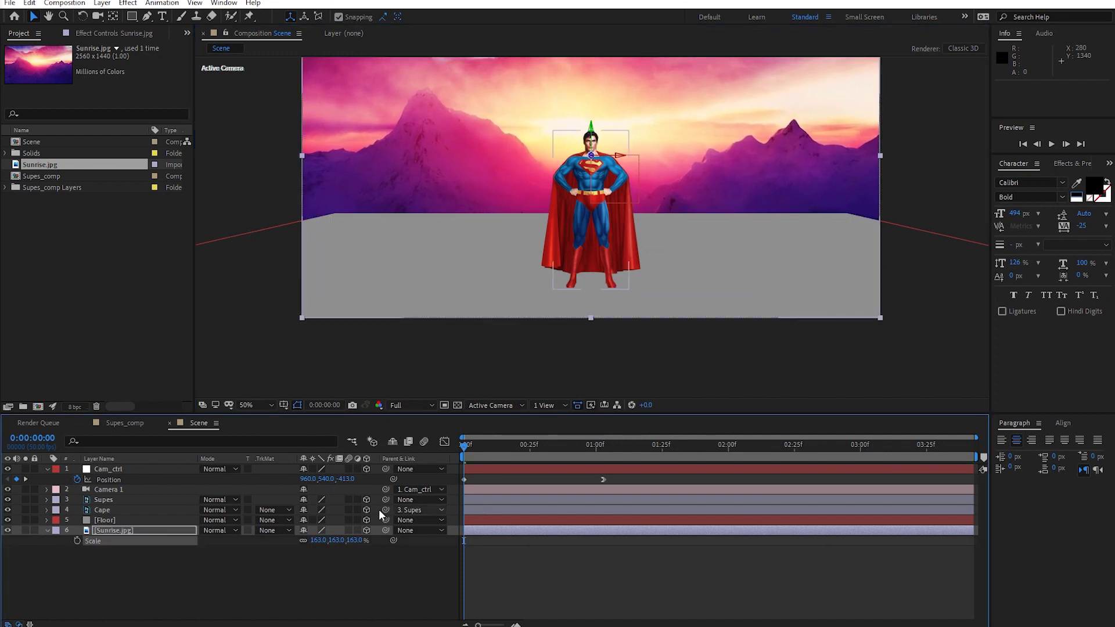
pyautogui.click(114, 520)
pyautogui.press(',')
pyautogui.press(',')
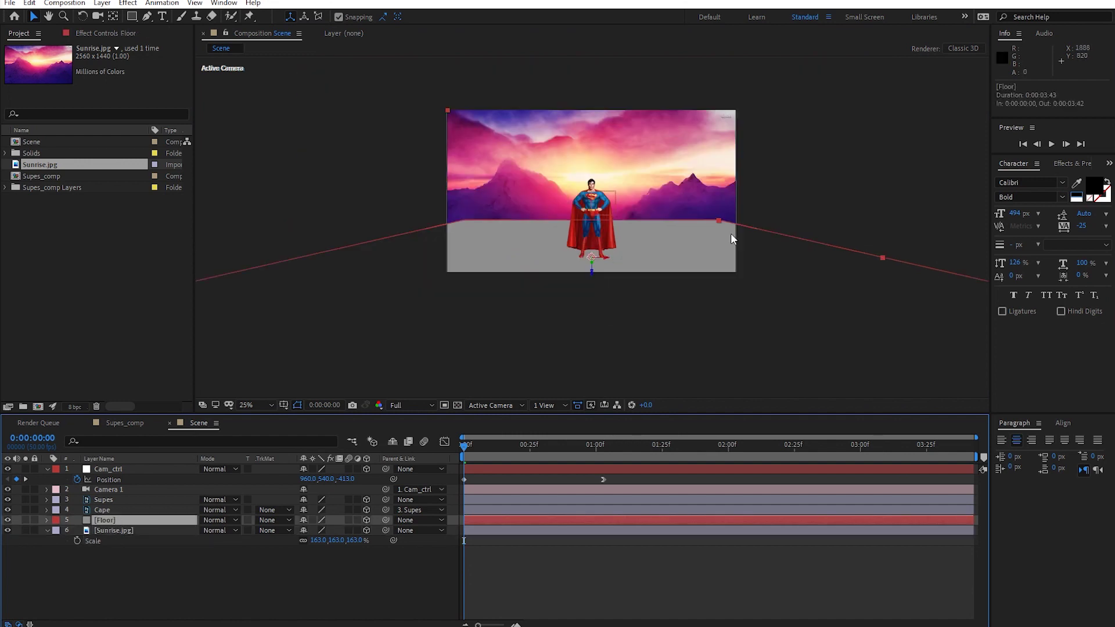
pyautogui.moveTo(883, 257); pyautogui.dragTo(943, 258)
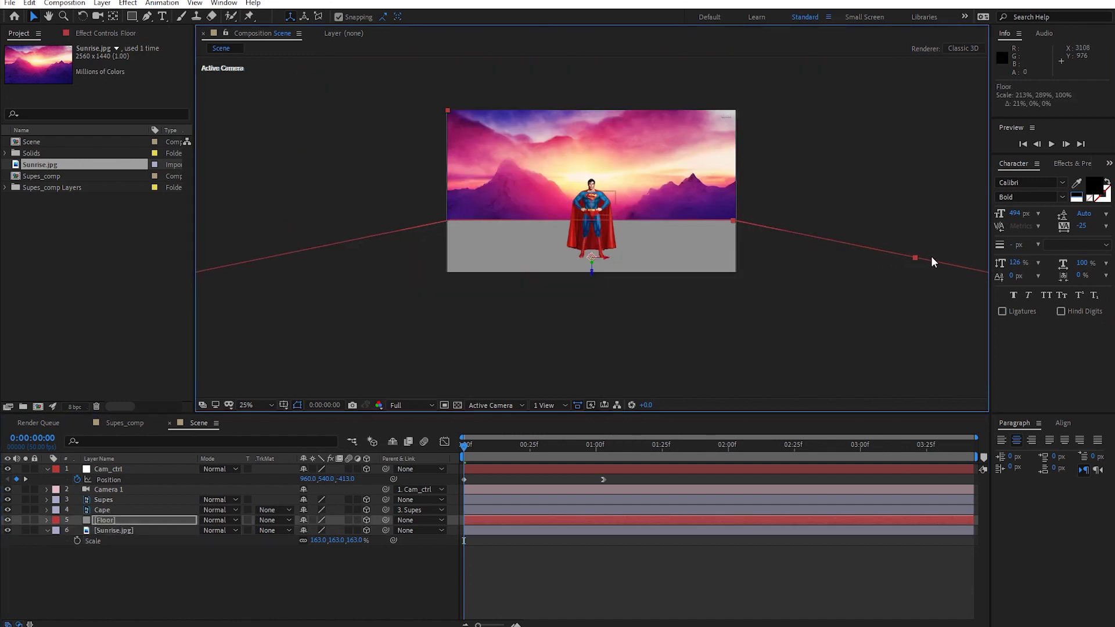
pyautogui.press('.')
pyautogui.moveTo(482, 449)
pyautogui.mouseDown()
pyautogui.moveTo(548, 445)
pyautogui.moveTo(467, 463)
pyautogui.mouseUp()
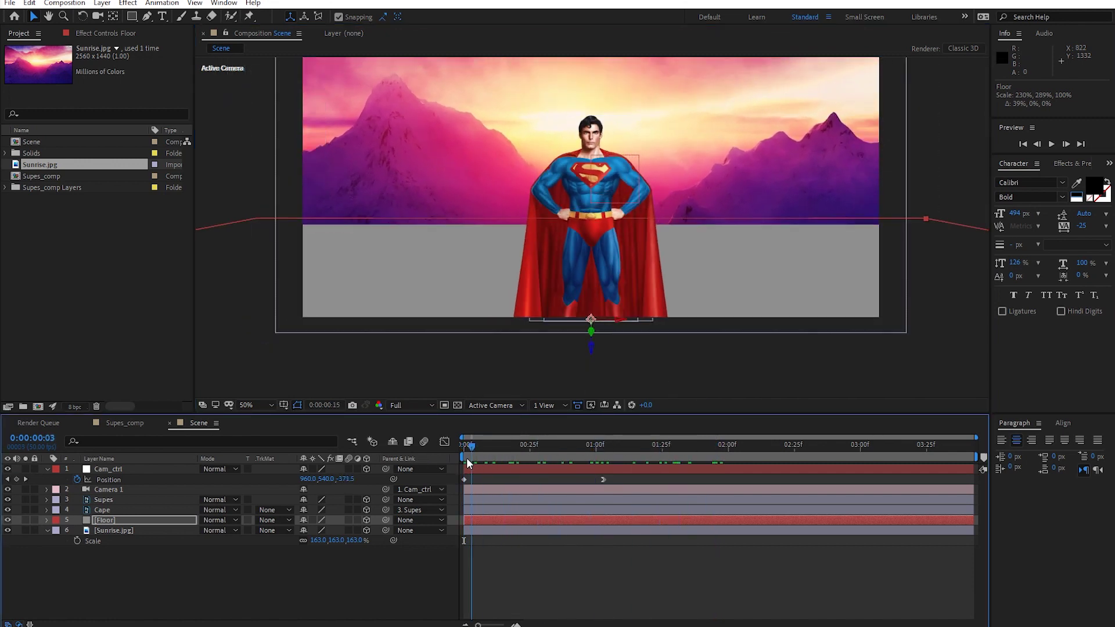
pyautogui.click(553, 570)
pyautogui.press('Home')
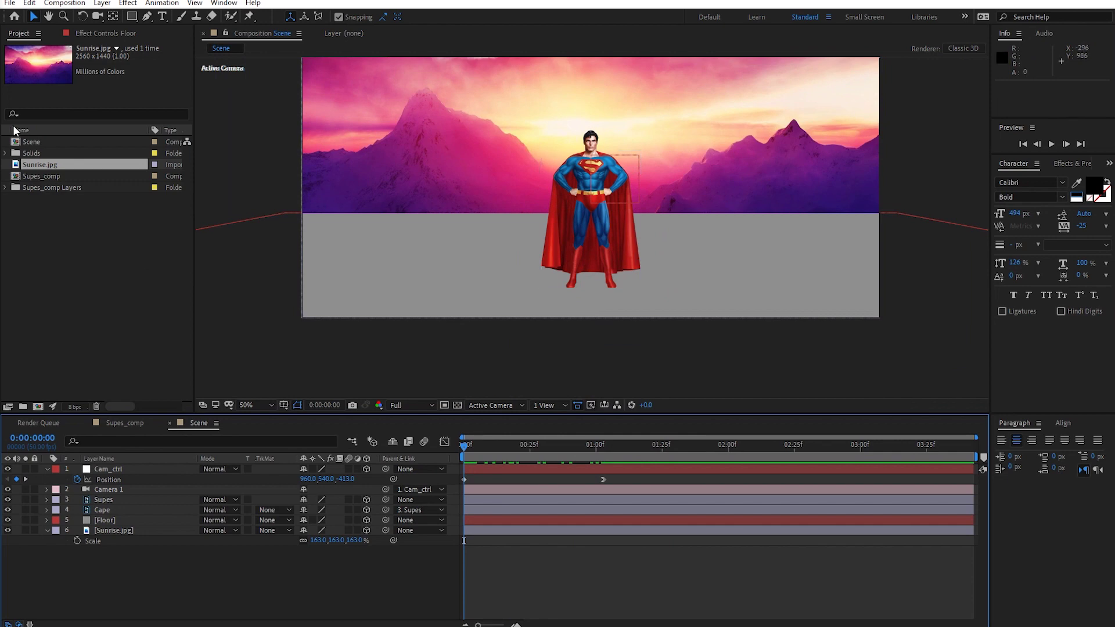
# Step: Use File > Save As to save the project as Supes_scene_tut
pyautogui.click(9, 3)
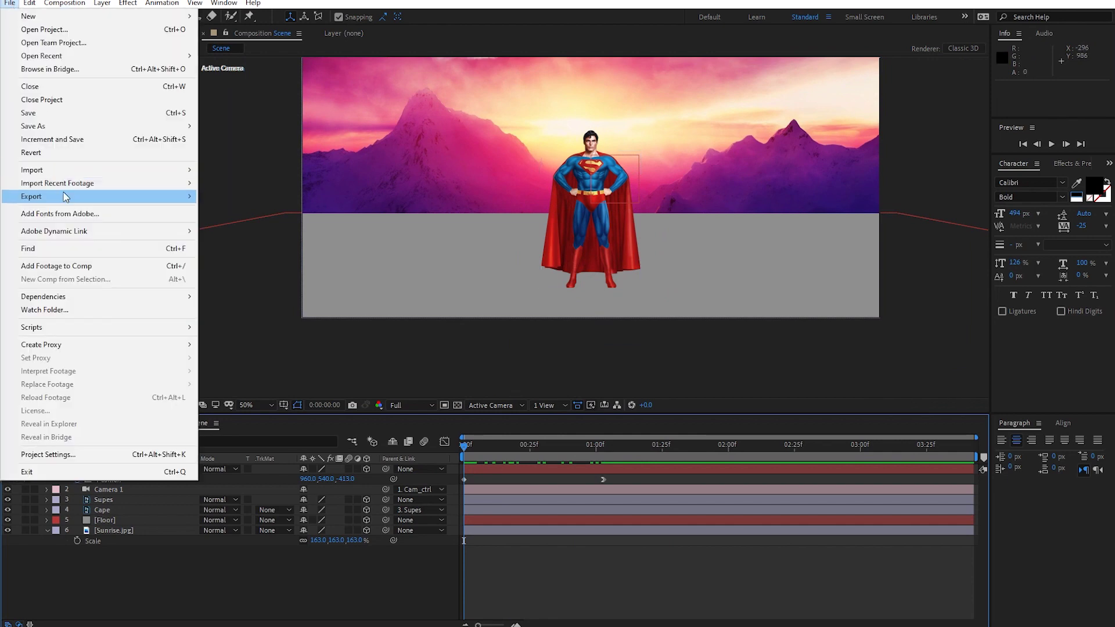
pyautogui.moveTo(62, 130)
pyautogui.click(229, 129)
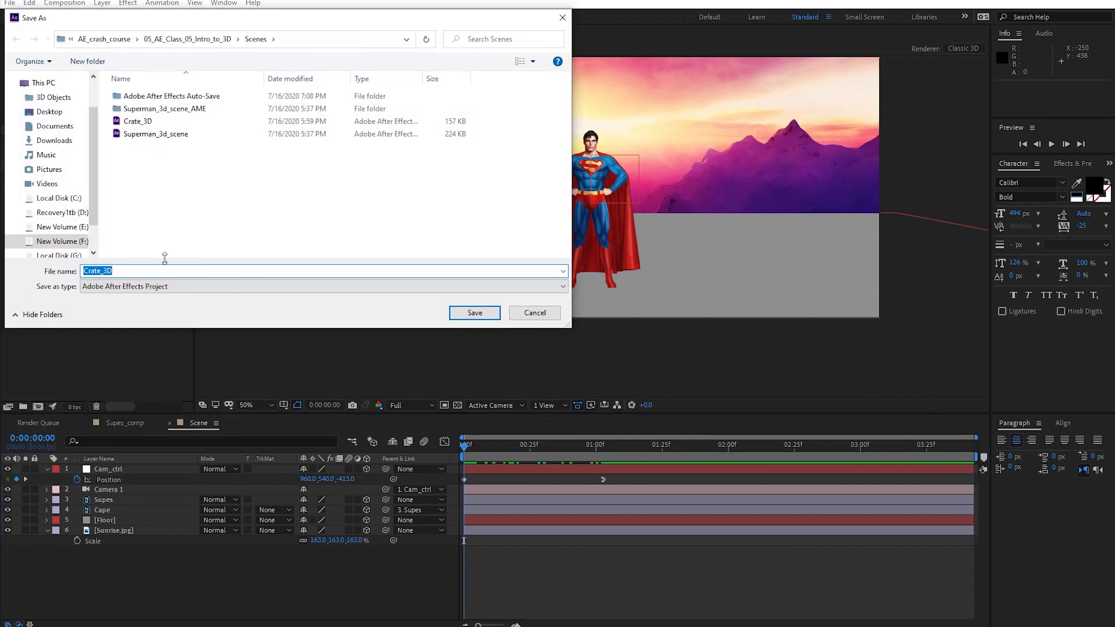
pyautogui.write('Supe')
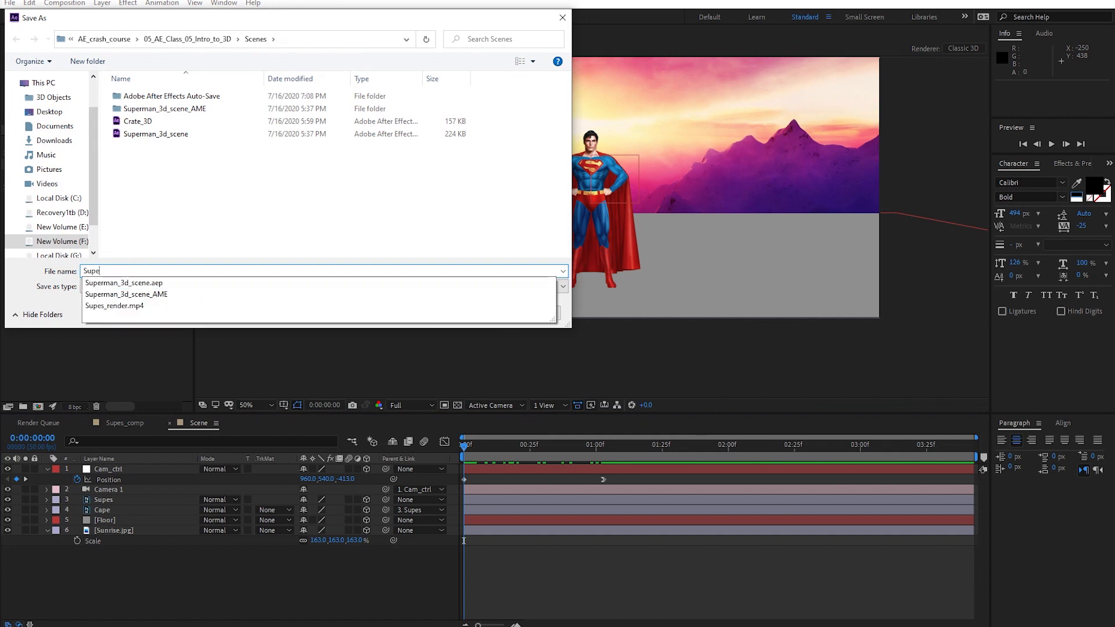
pyautogui.write('s_')
pyautogui.press('Escape')
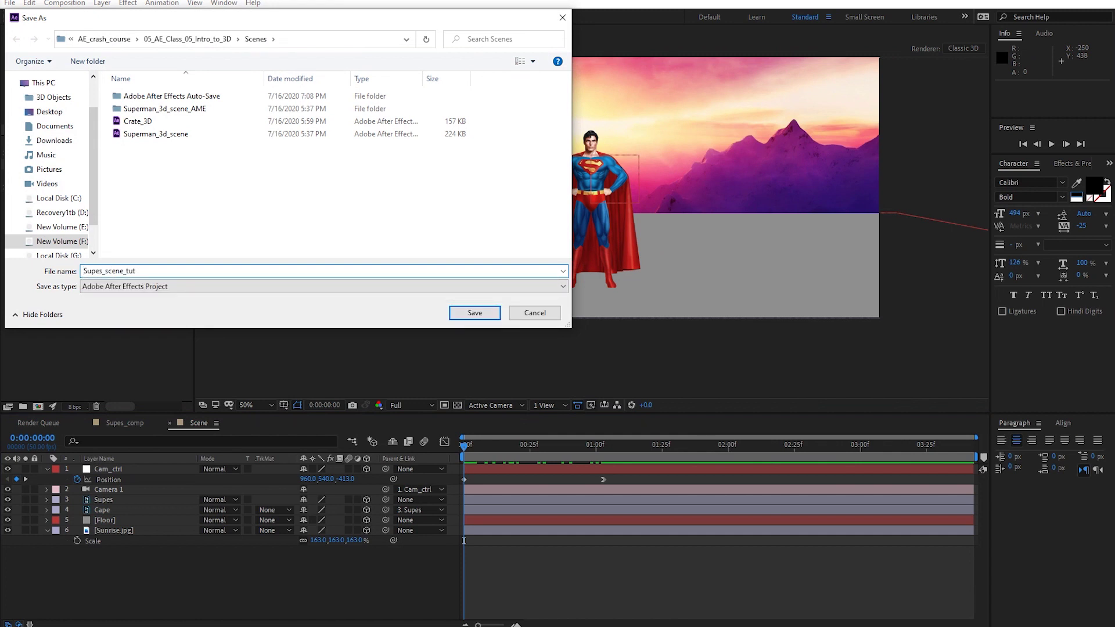
pyautogui.press('Return')
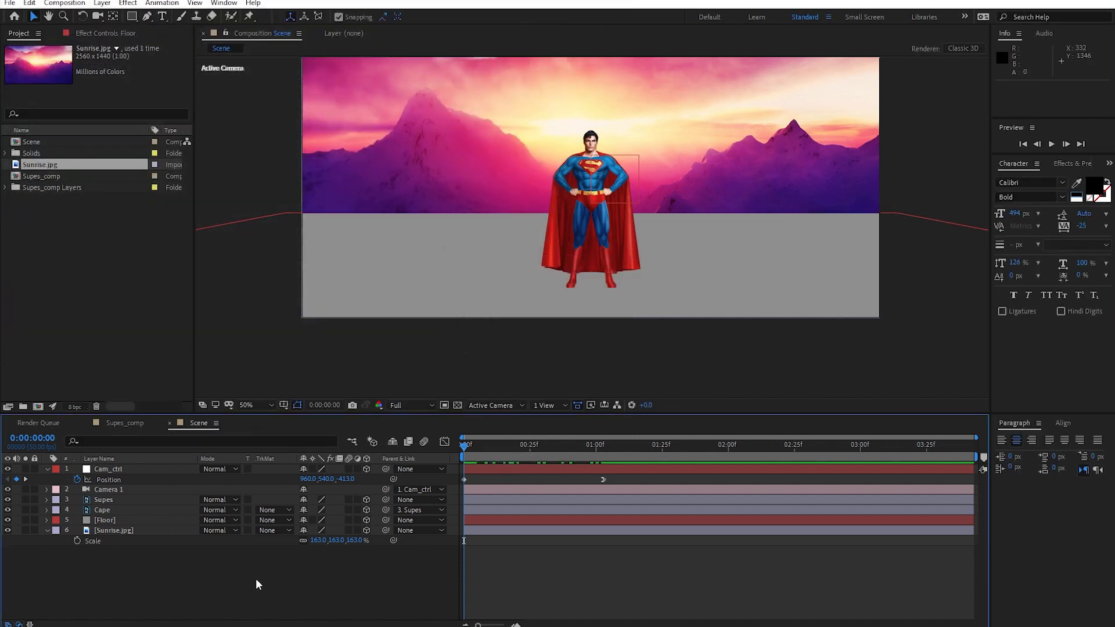
pyautogui.rightClick(218, 578)
pyautogui.moveTo(334, 448)
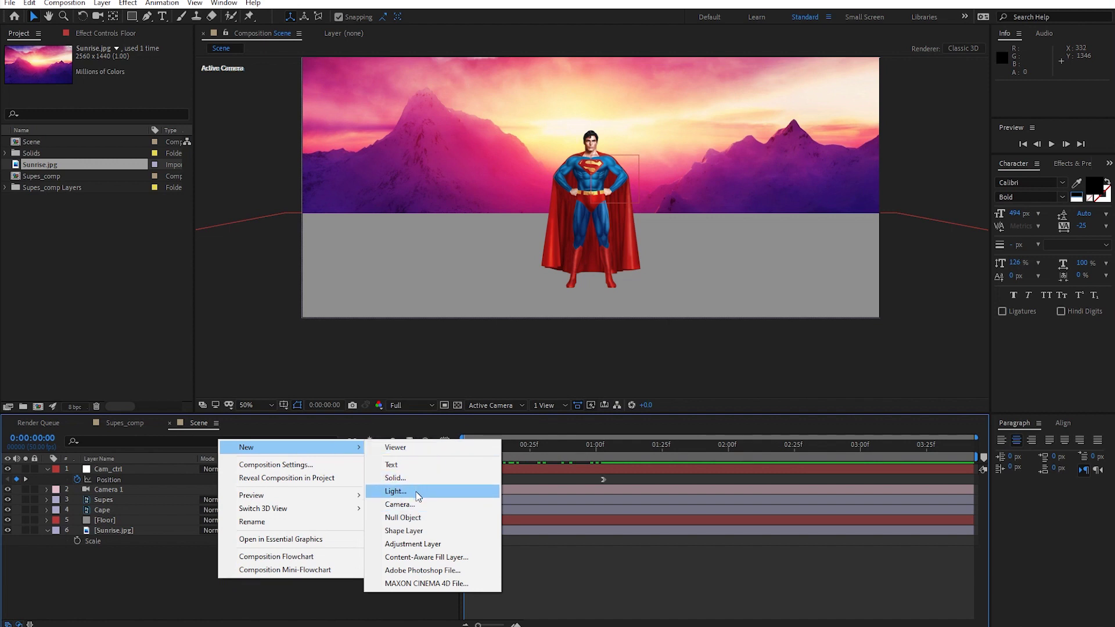
pyautogui.click(416, 490)
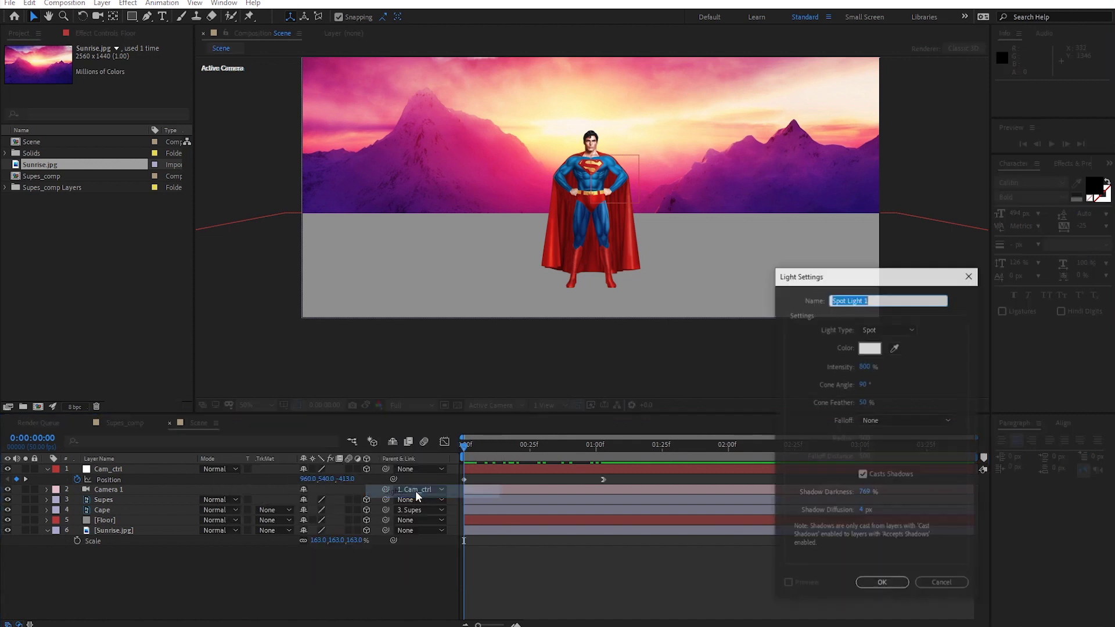
pyautogui.click(909, 330)
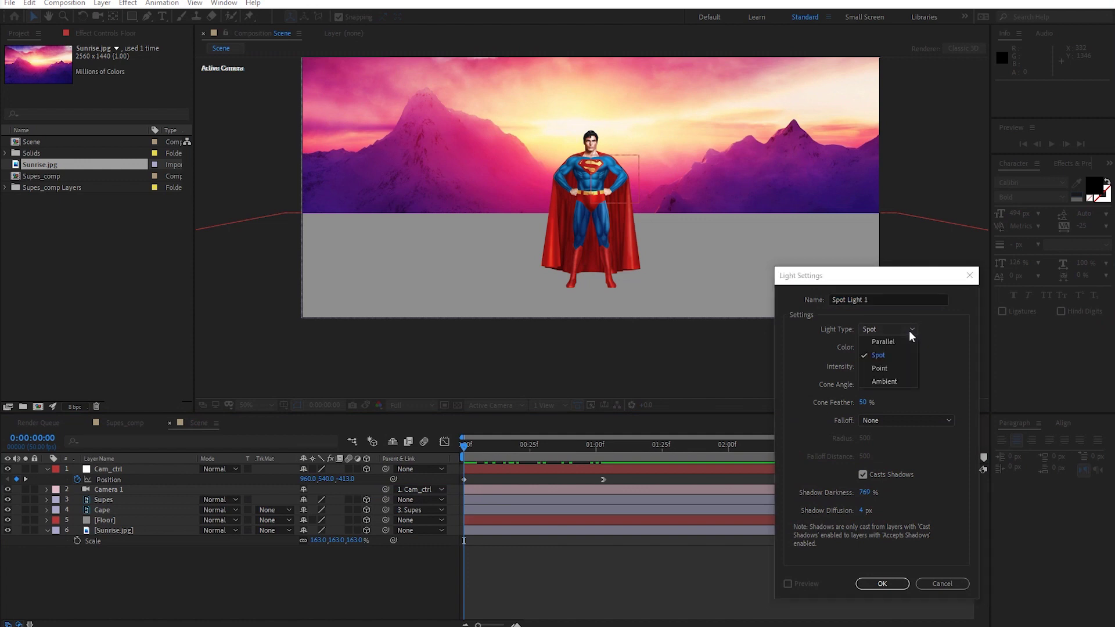
pyautogui.click(894, 342)
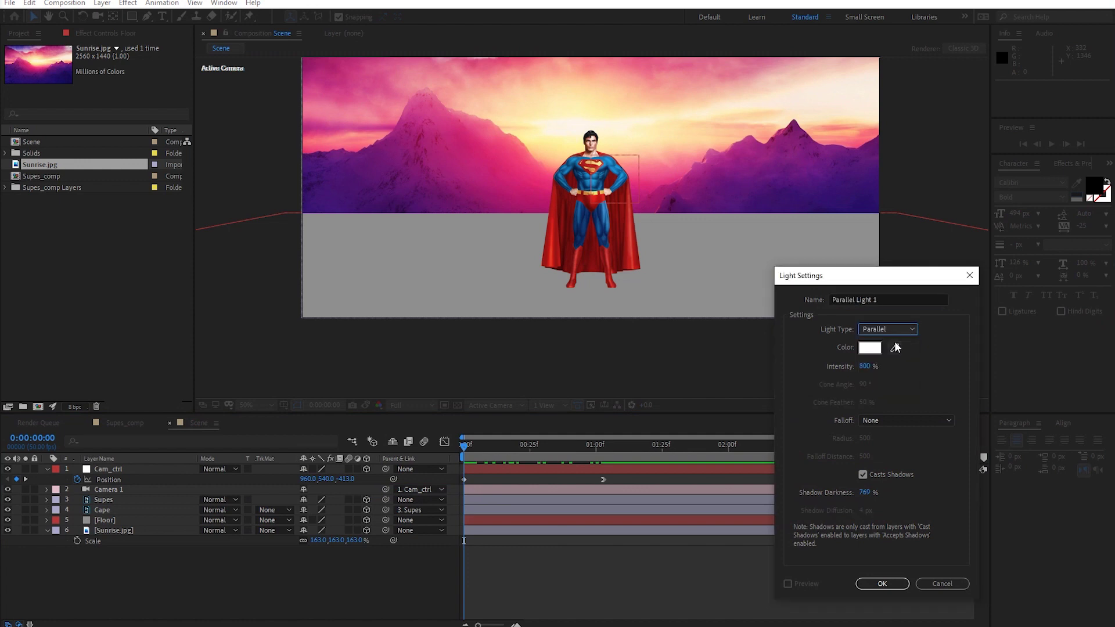
pyautogui.click(882, 583)
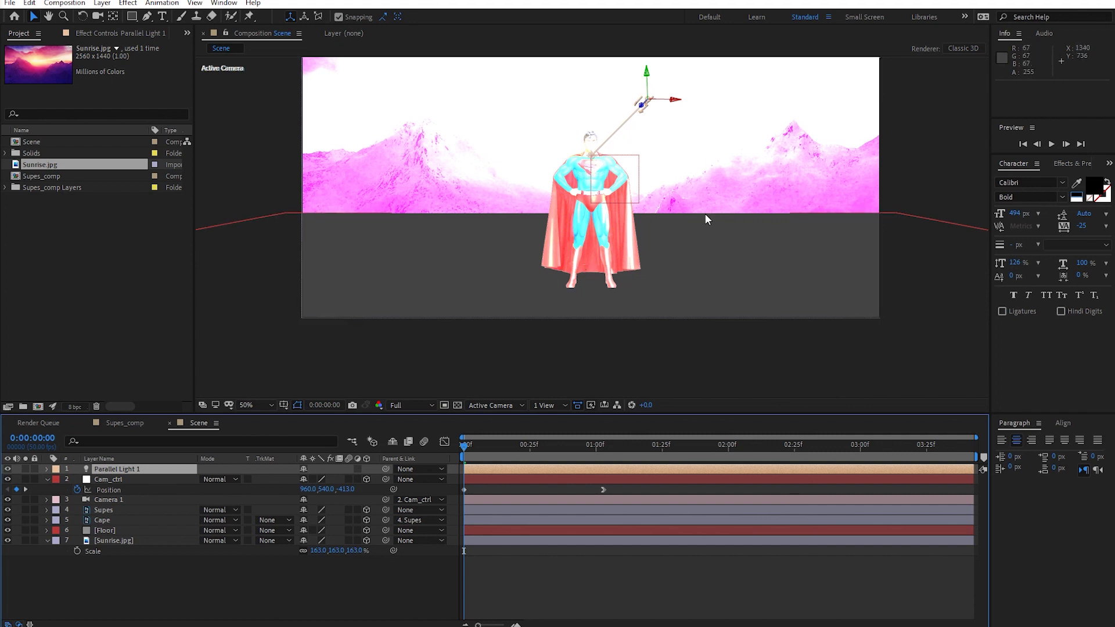
pyautogui.doubleClick(131, 469)
pyautogui.click(869, 366)
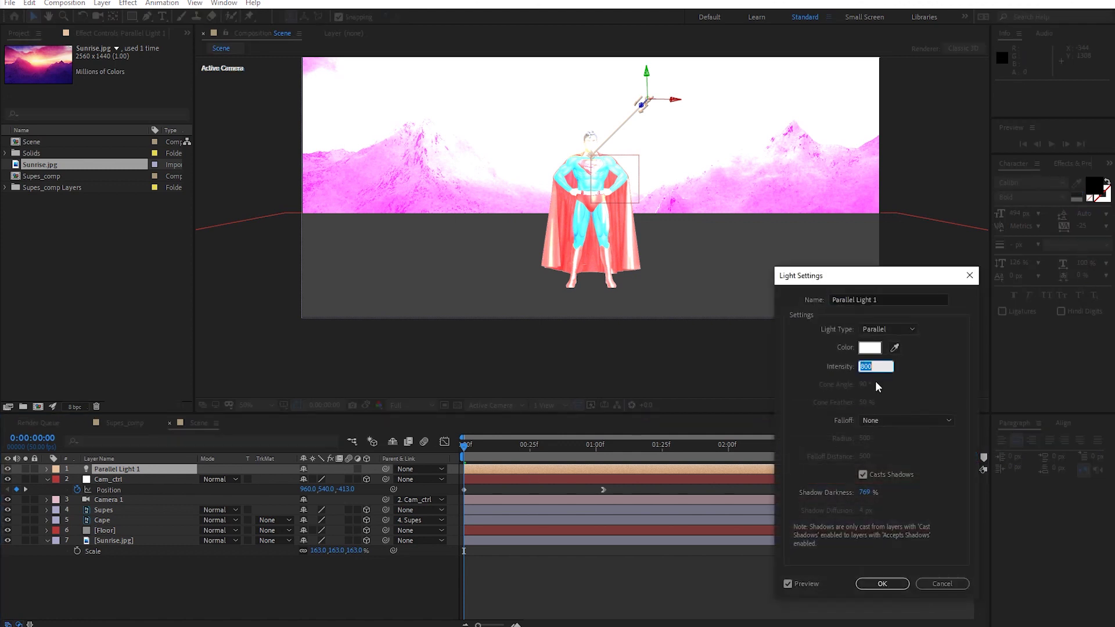
pyautogui.write('100')
pyautogui.press('Return')
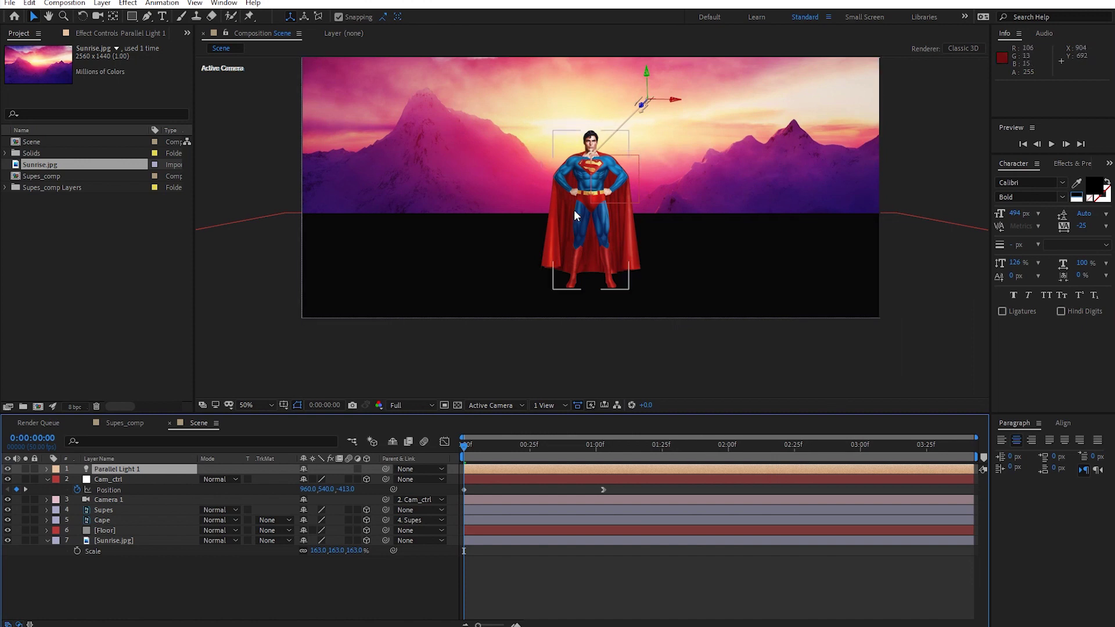
pyautogui.hotkey('ctrl', 'z')
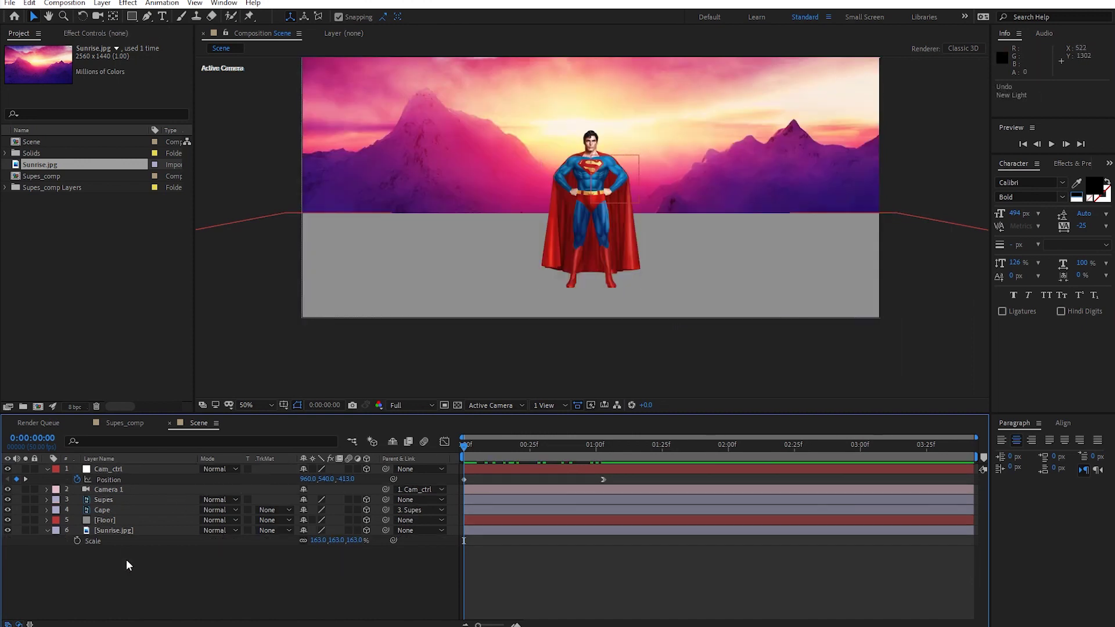
# Step: Add a new Spot light layer with 800% intensity
pyautogui.rightClick(126, 559)
pyautogui.moveTo(179, 440)
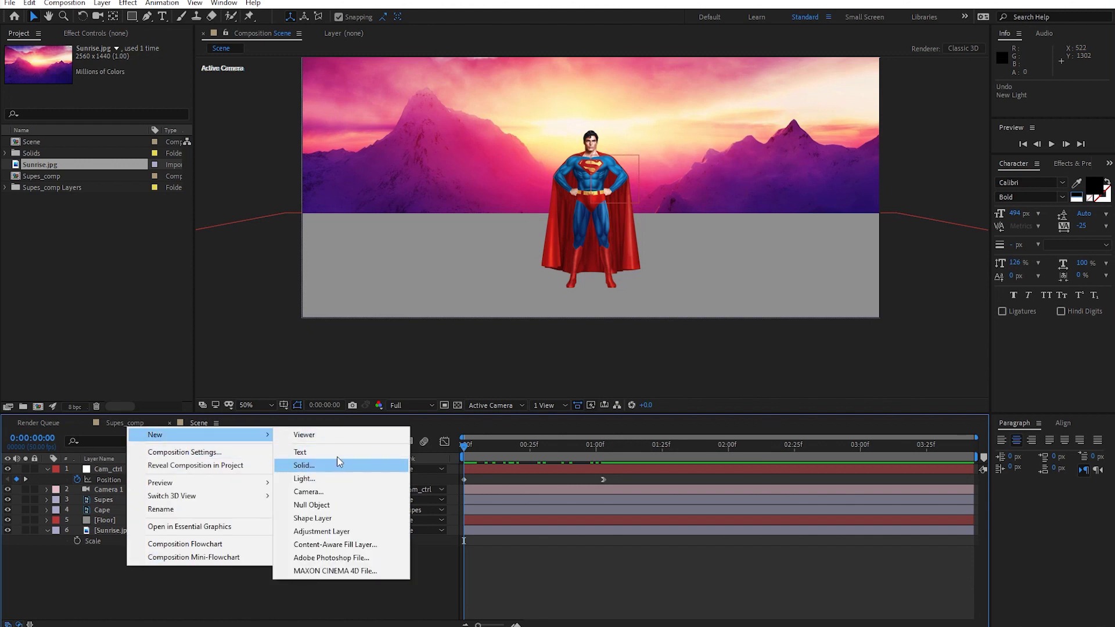
pyautogui.click(328, 479)
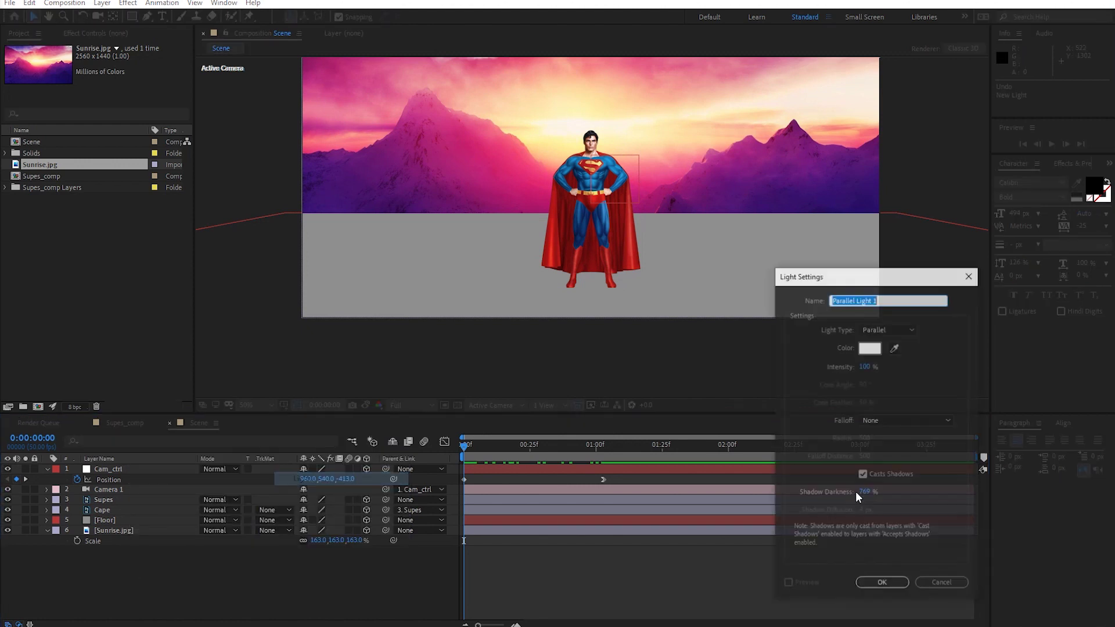
pyautogui.click(900, 329)
pyautogui.click(890, 355)
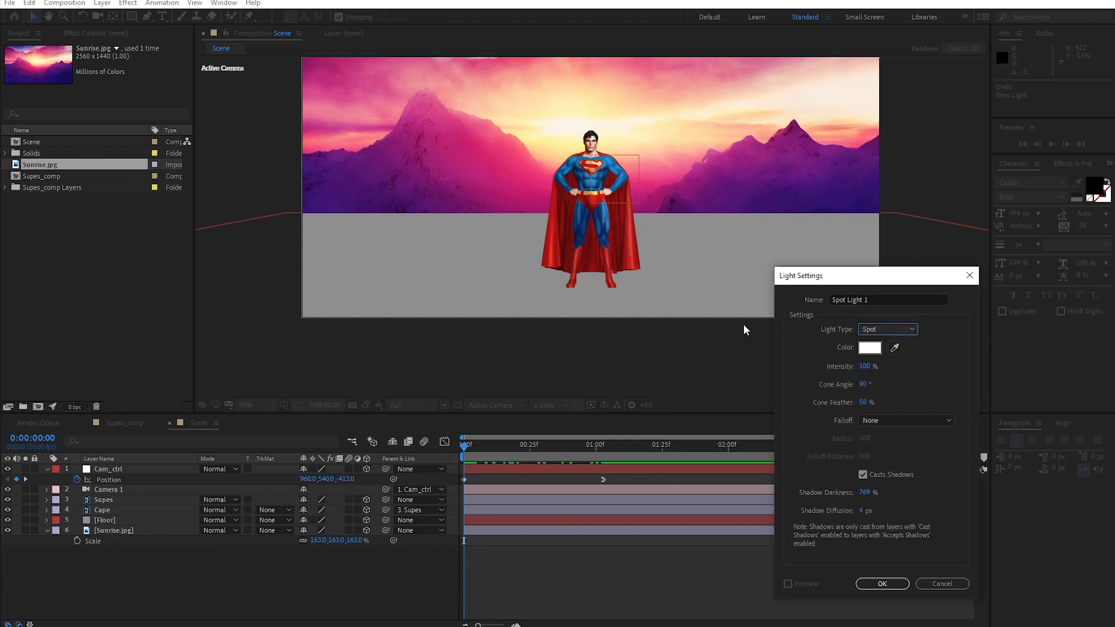
pyautogui.click(867, 366)
pyautogui.write('800')
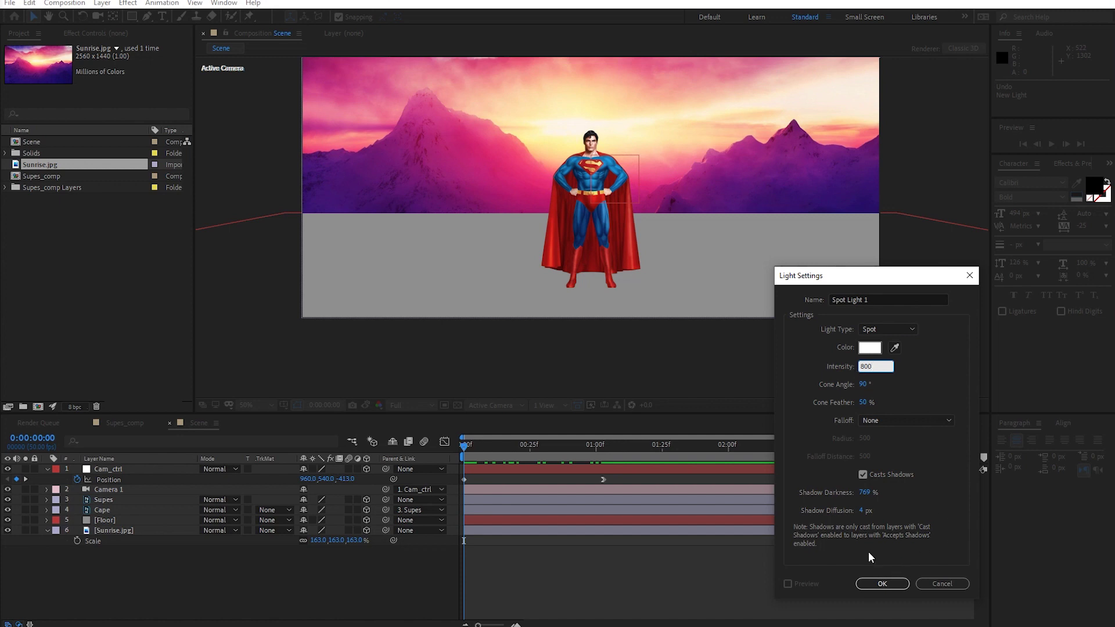
pyautogui.click(874, 592)
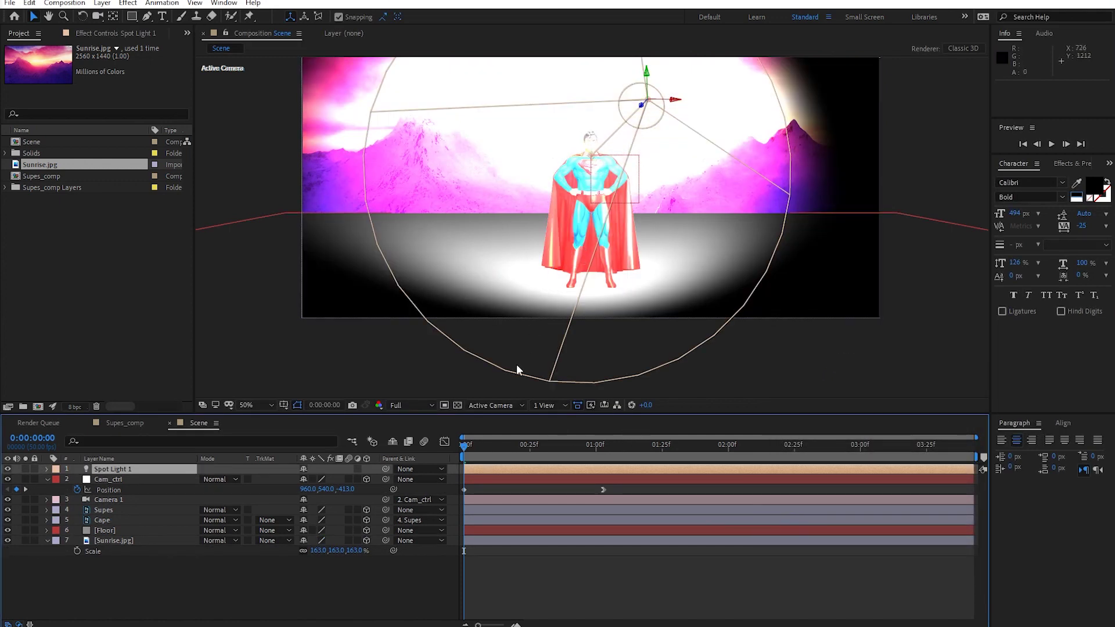
pyautogui.click(549, 406)
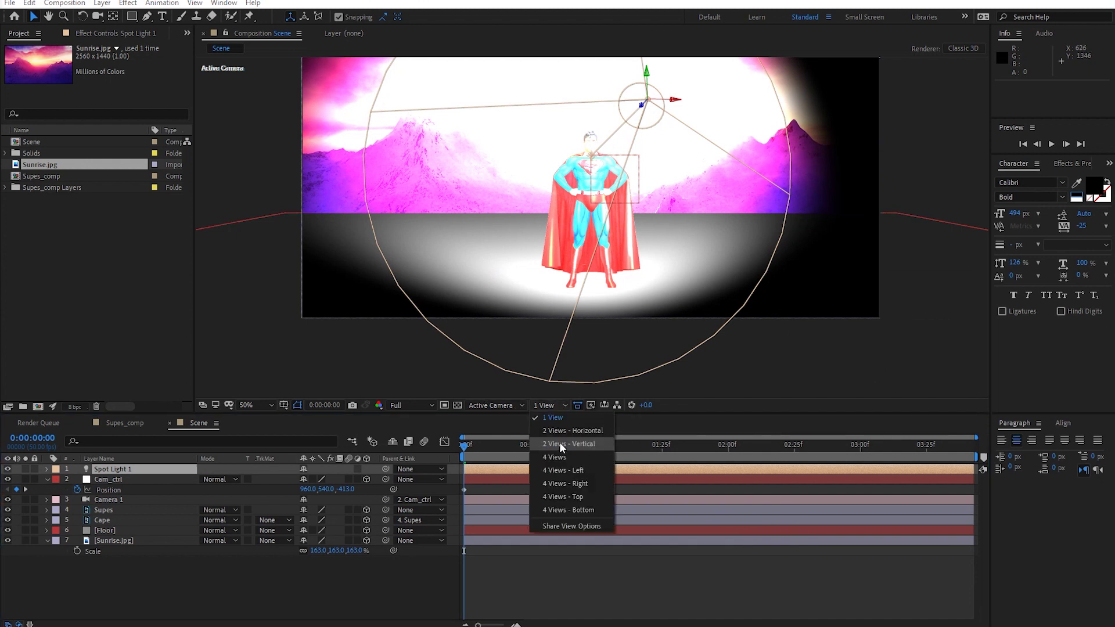
# Step: Switch the viewer to 2 Views with the left view set to Top and zoomed out
pyautogui.click(560, 433)
pyautogui.click(462, 309)
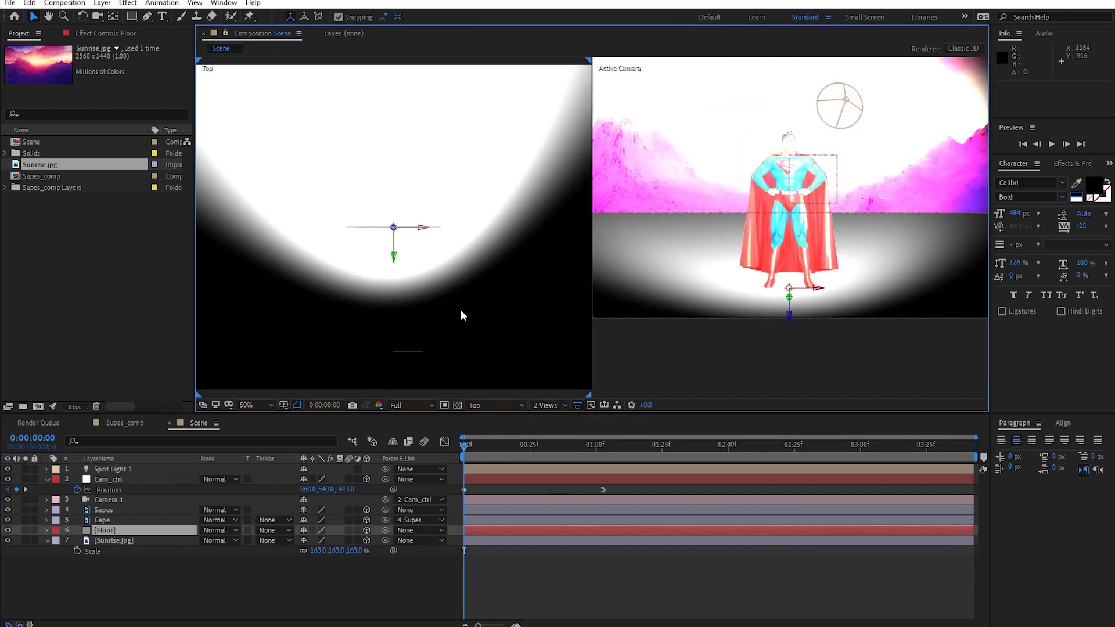
pyautogui.press(',')
pyautogui.press('v')
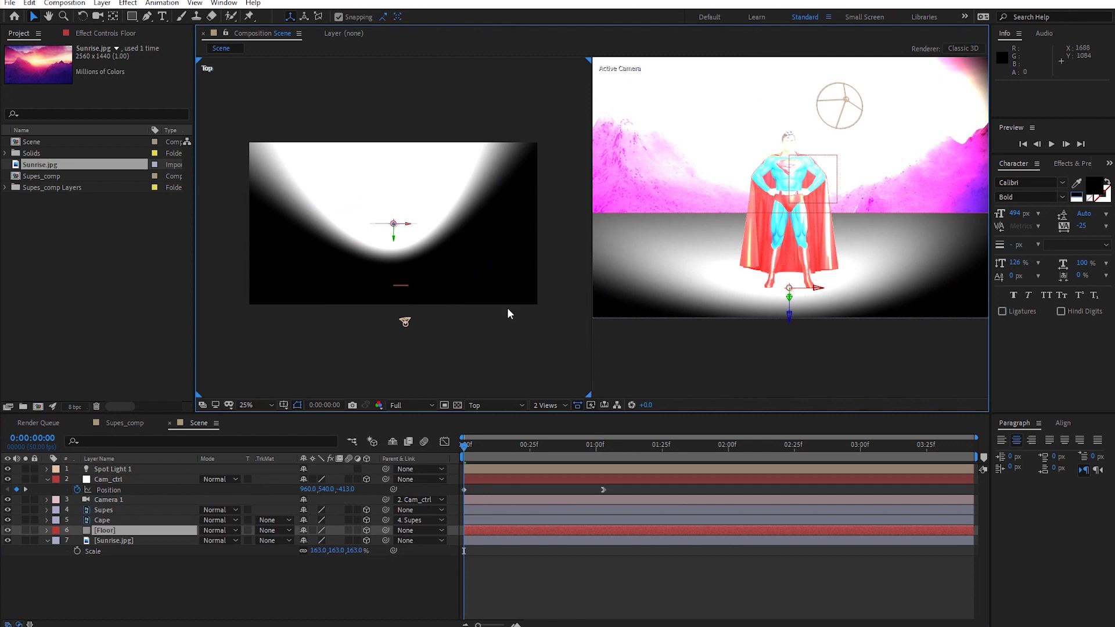
# Step: Move Spot Light 1 upward and aim its point of interest down at the floor
pyautogui.click(114, 510)
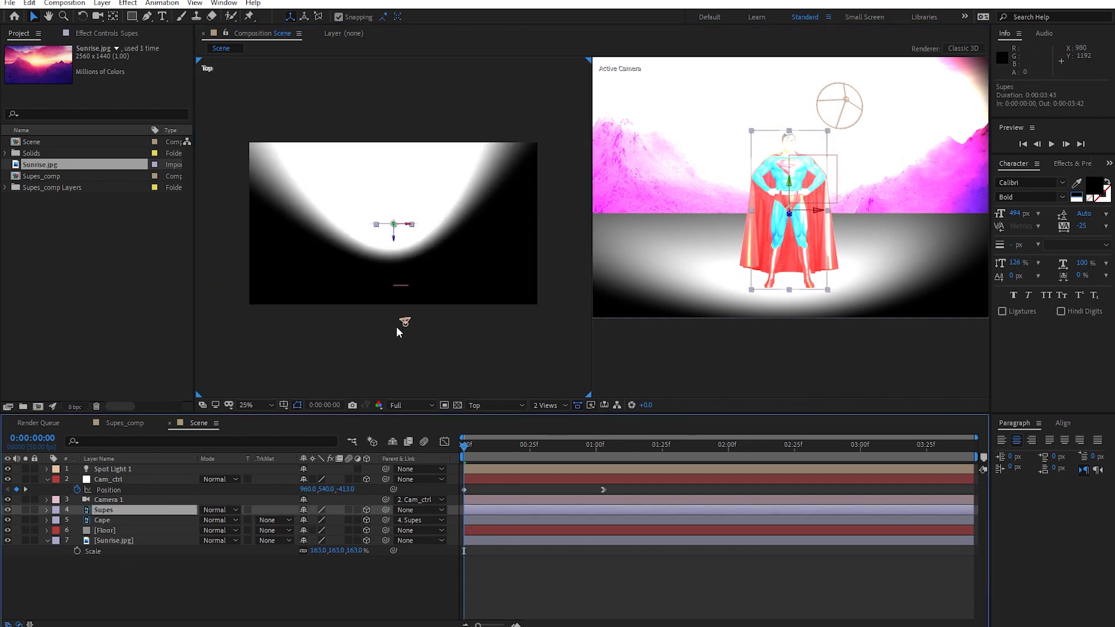
pyautogui.click(405, 323)
pyautogui.moveTo(407, 317)
pyautogui.mouseDown()
pyautogui.moveTo(398, 169)
pyautogui.moveTo(389, 169)
pyautogui.mouseUp()
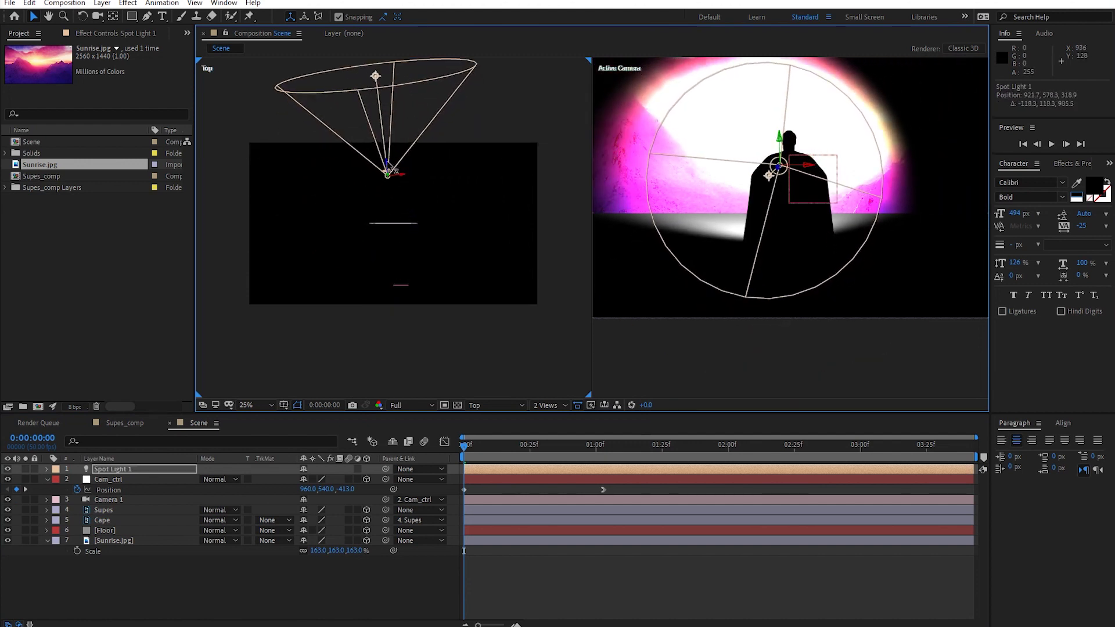
pyautogui.moveTo(389, 169); pyautogui.dragTo(389, 171)
pyautogui.moveTo(387, 76)
pyautogui.mouseDown()
pyautogui.moveTo(394, 246)
pyautogui.moveTo(383, 249)
pyautogui.mouseUp()
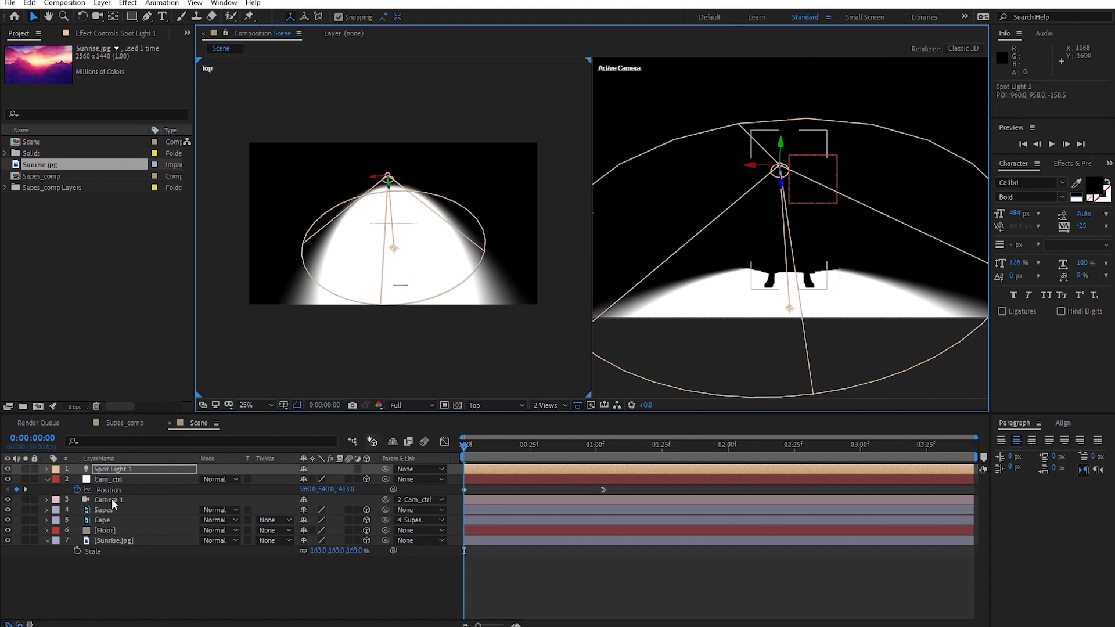
pyautogui.click(117, 541)
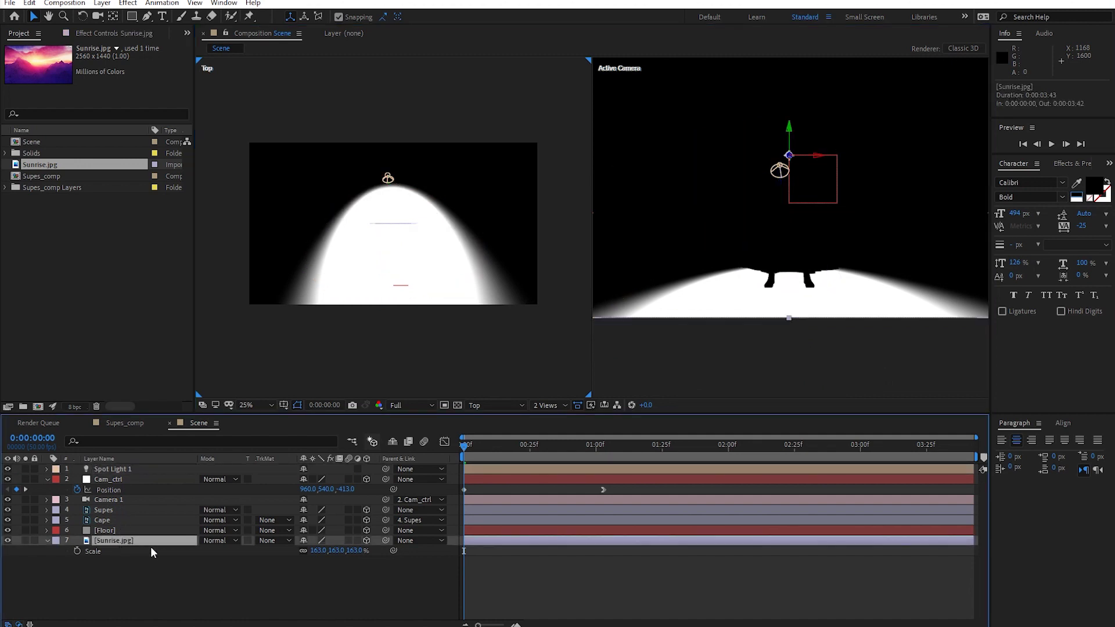
# Step: Rename Sunrise.jpg to BG and set its Accepts Lights material option to Off
pyautogui.press('Return')
pyautogui.write('BG')
pyautogui.press('Return')
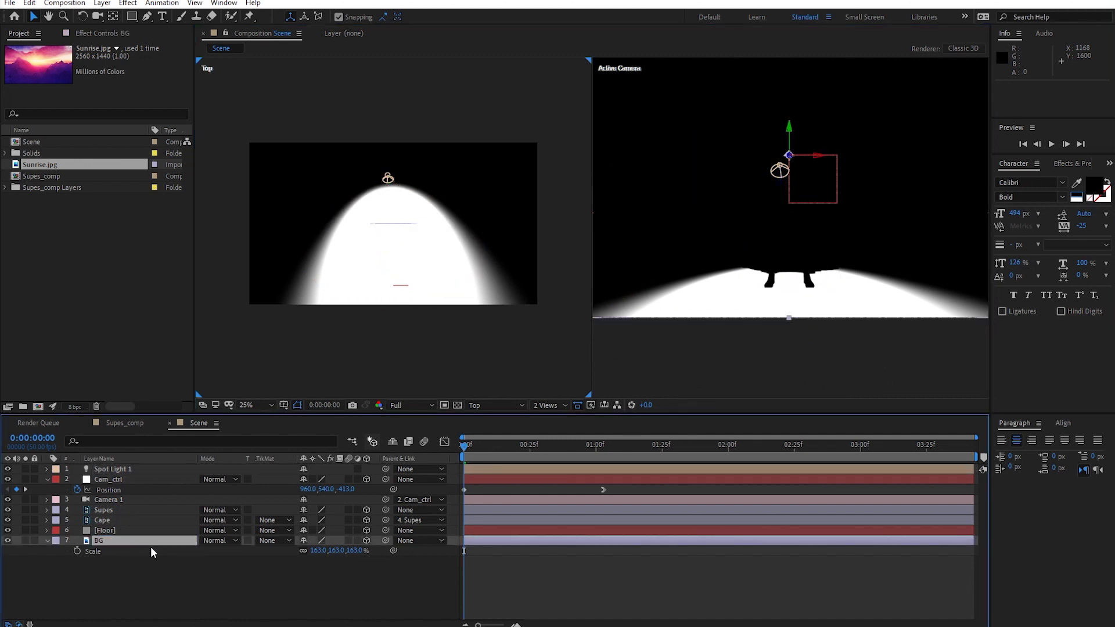
pyautogui.press('a')
pyautogui.press('a')
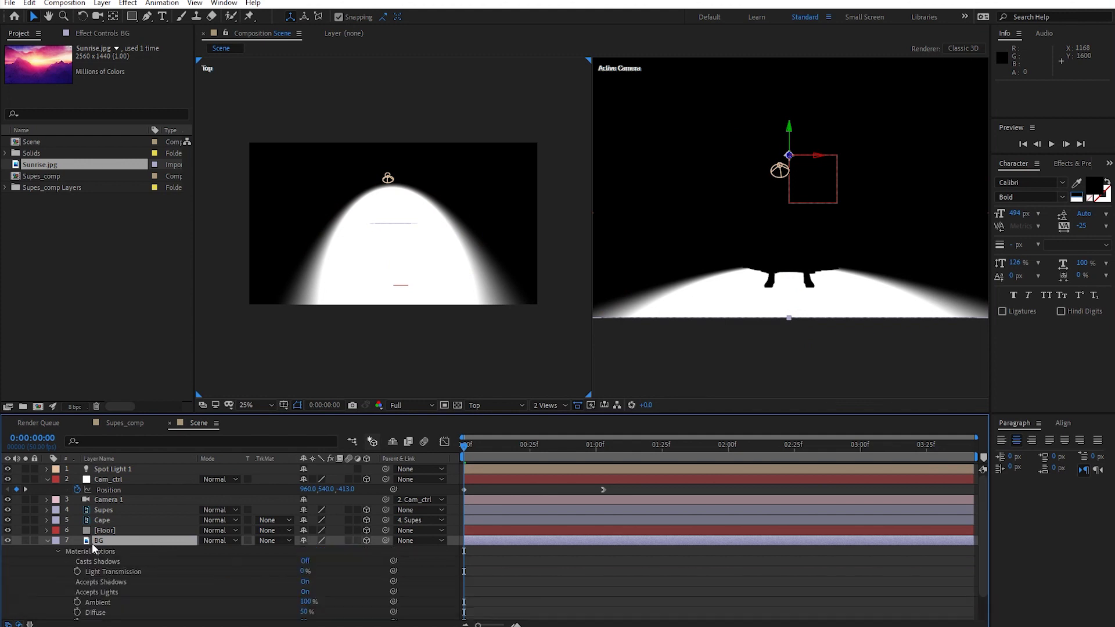
pyautogui.scroll(-2, 116, 572)
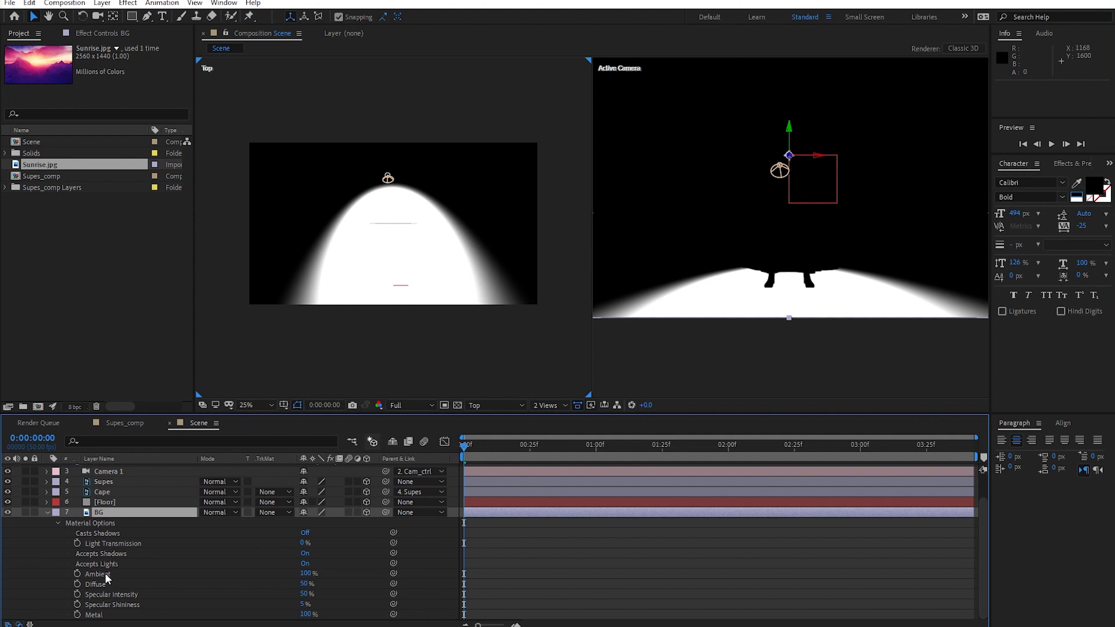
pyautogui.click(305, 564)
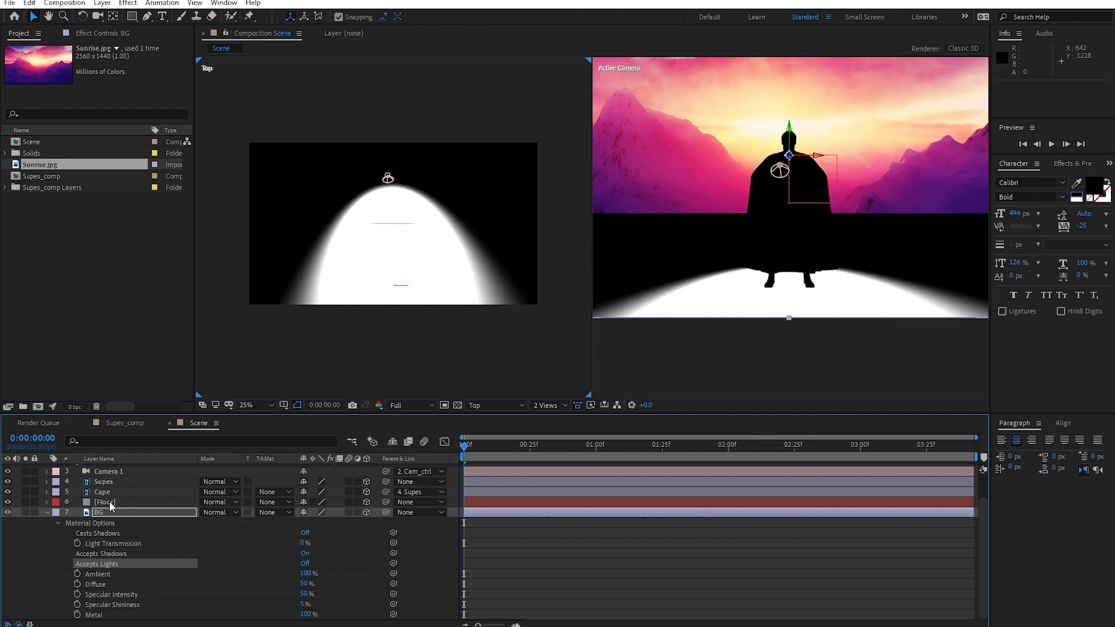
pyautogui.scroll(2, 110, 496)
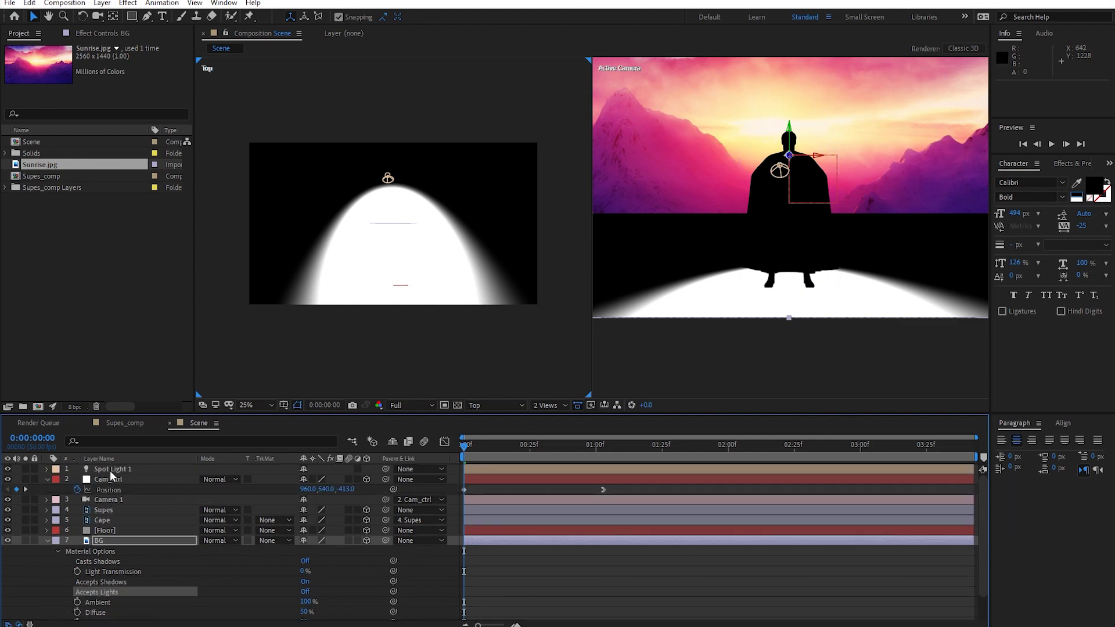
# Step: Turn Casts Shadows On in the Supes layer's Material Options
pyautogui.doubleClick(109, 470)
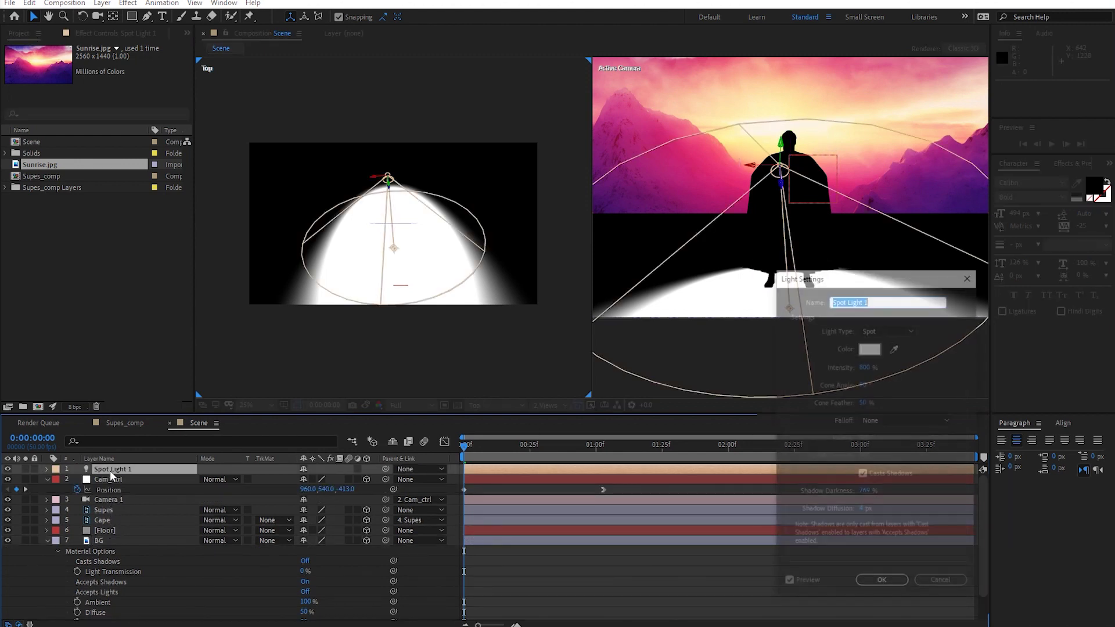
pyautogui.click(882, 584)
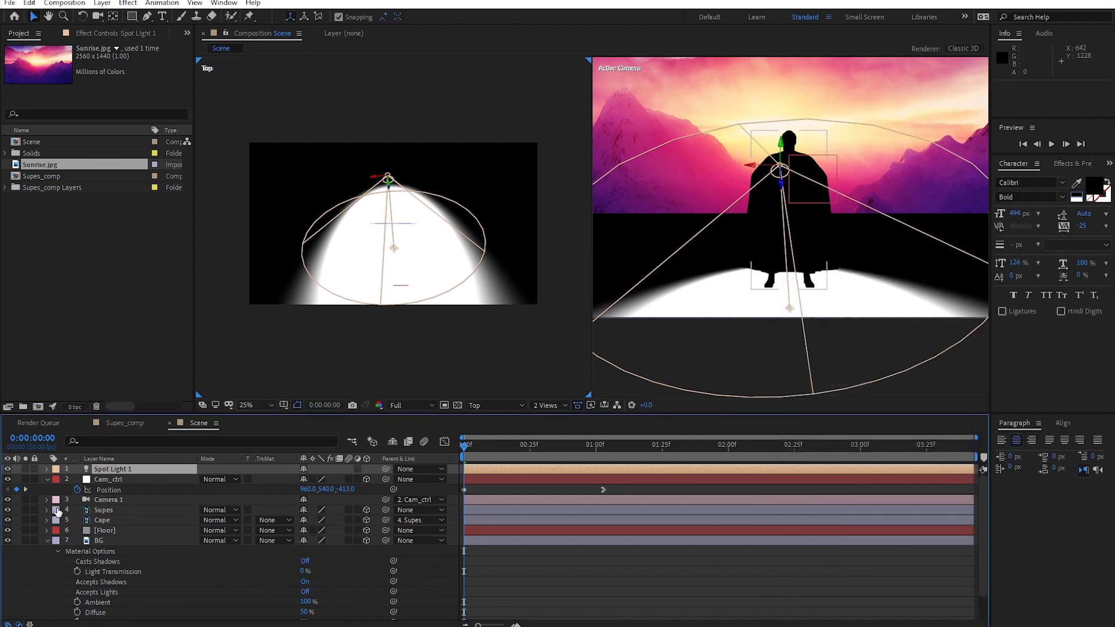
pyautogui.click(102, 510)
pyautogui.press('a')
pyautogui.press('a')
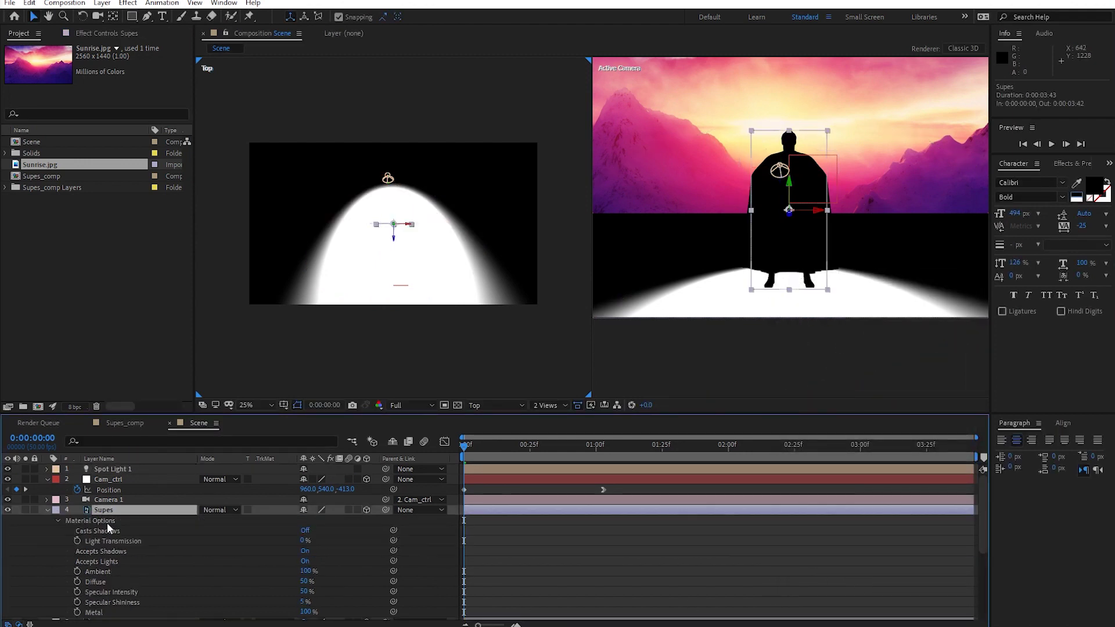
pyautogui.click(305, 531)
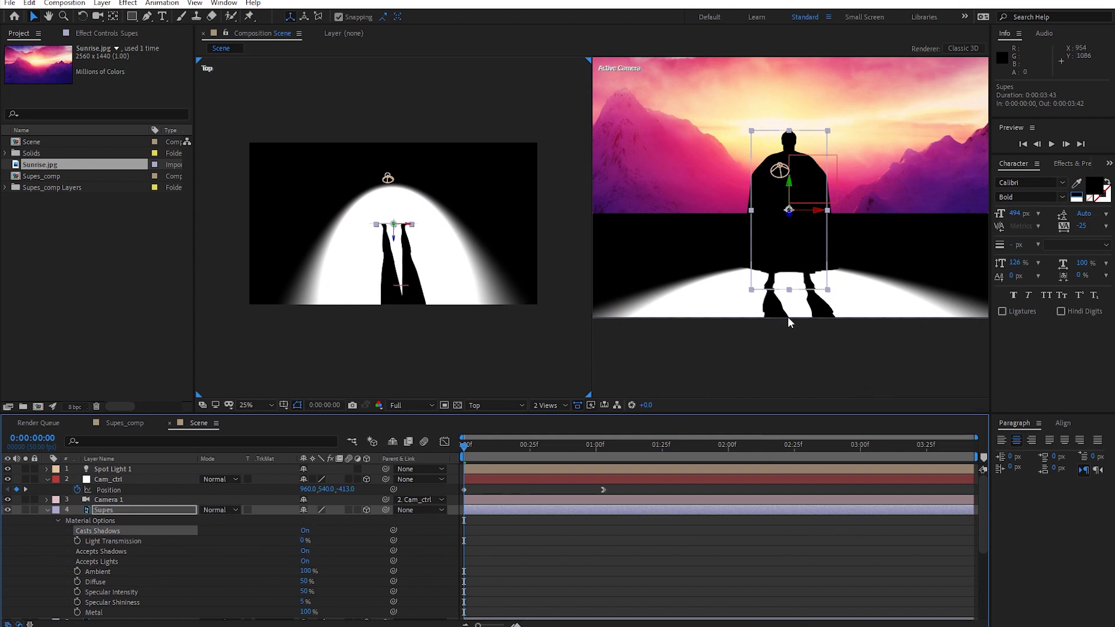
pyautogui.moveTo(506, 447)
pyautogui.mouseDown()
pyautogui.moveTo(646, 459)
pyautogui.moveTo(473, 470)
pyautogui.mouseUp()
pyautogui.click(48, 511)
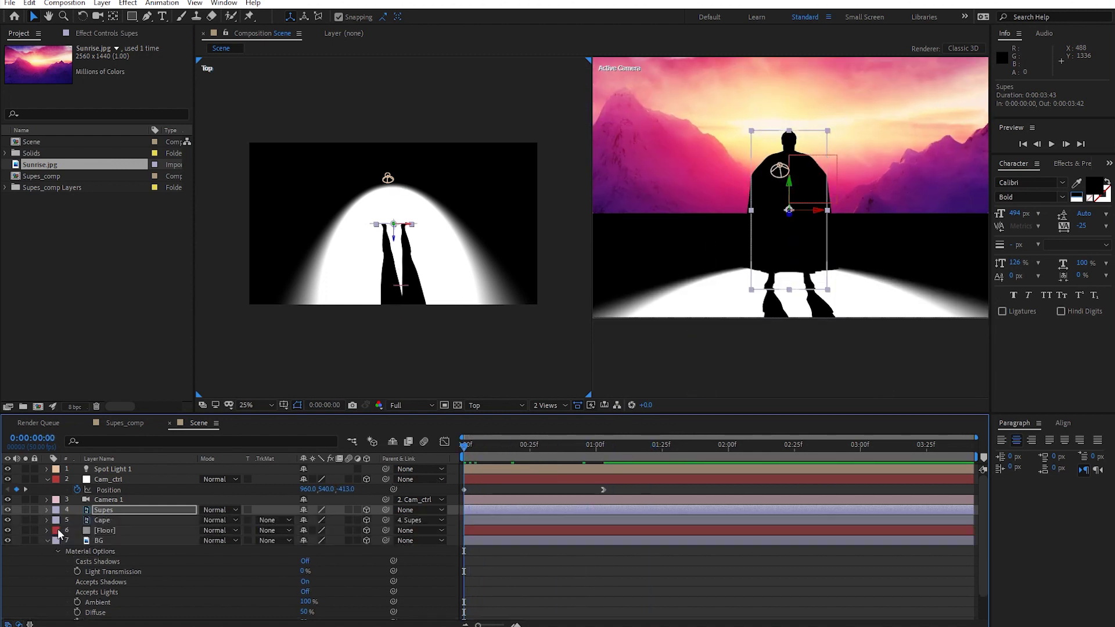
# Step: Turn Casts Shadows On for the Cape and raise its Light Transmission to 39%
pyautogui.click(107, 520)
pyautogui.press('a')
pyautogui.press('a')
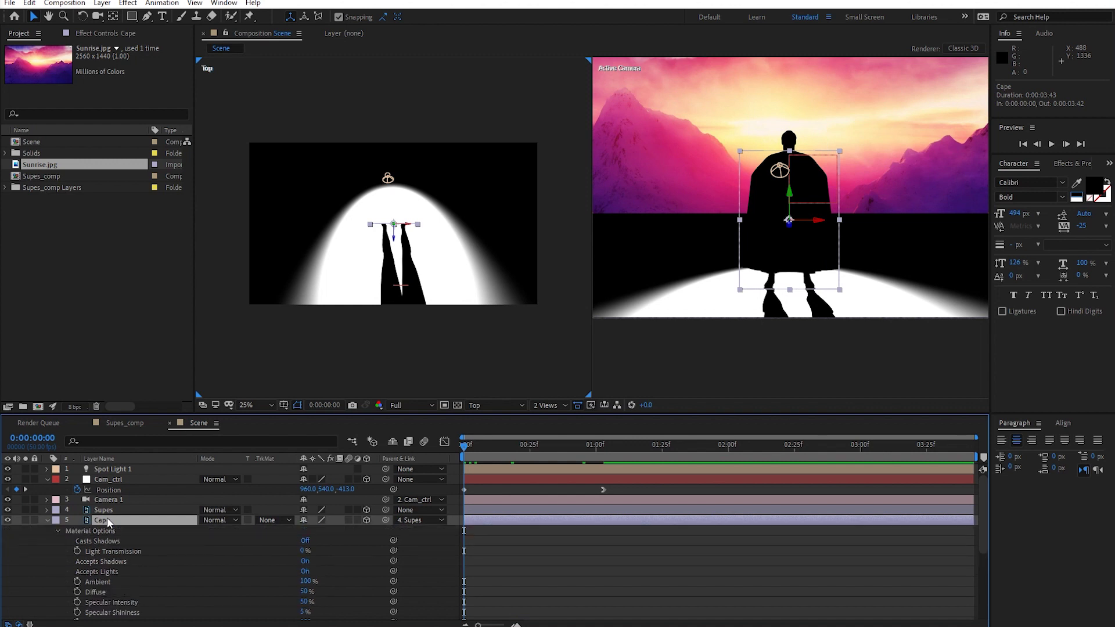
pyautogui.click(305, 540)
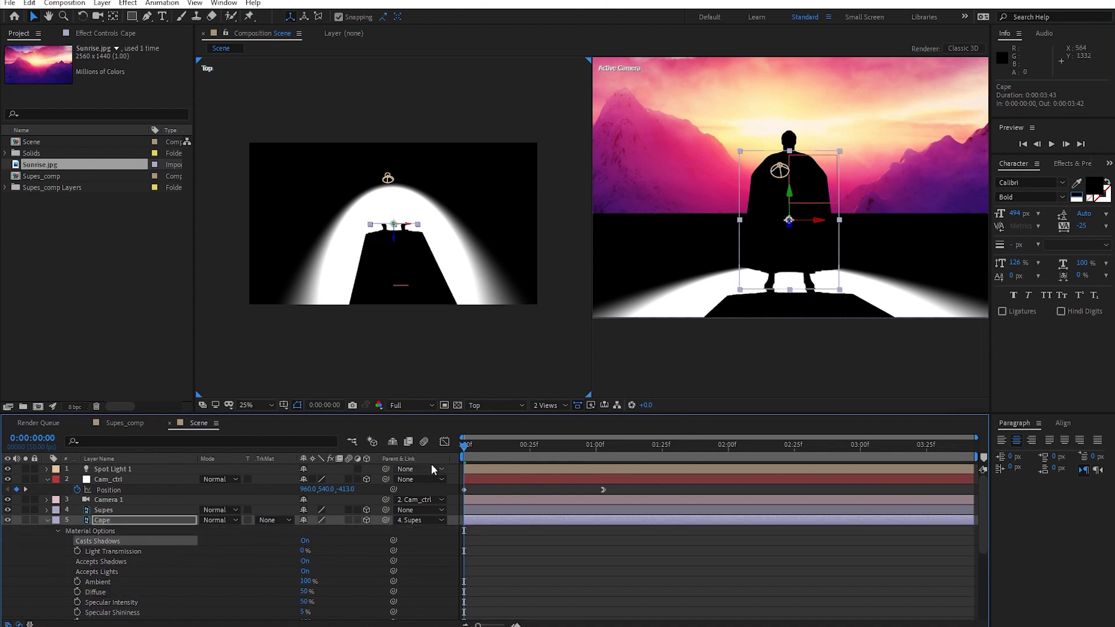
pyautogui.moveTo(492, 450); pyautogui.dragTo(412, 464)
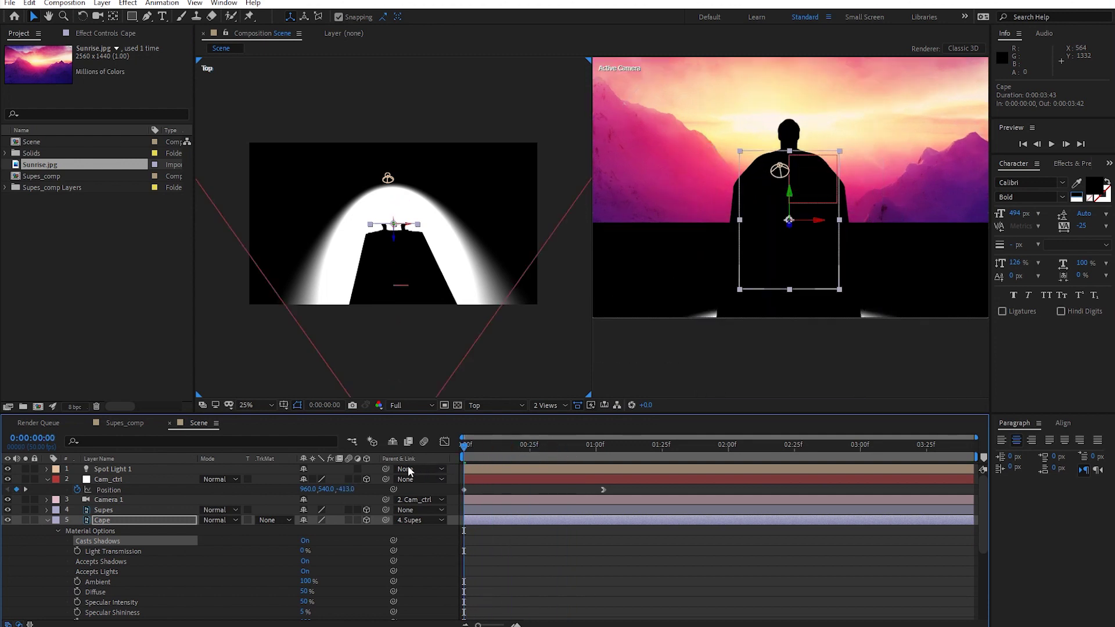
pyautogui.click(47, 520)
pyautogui.click(100, 510)
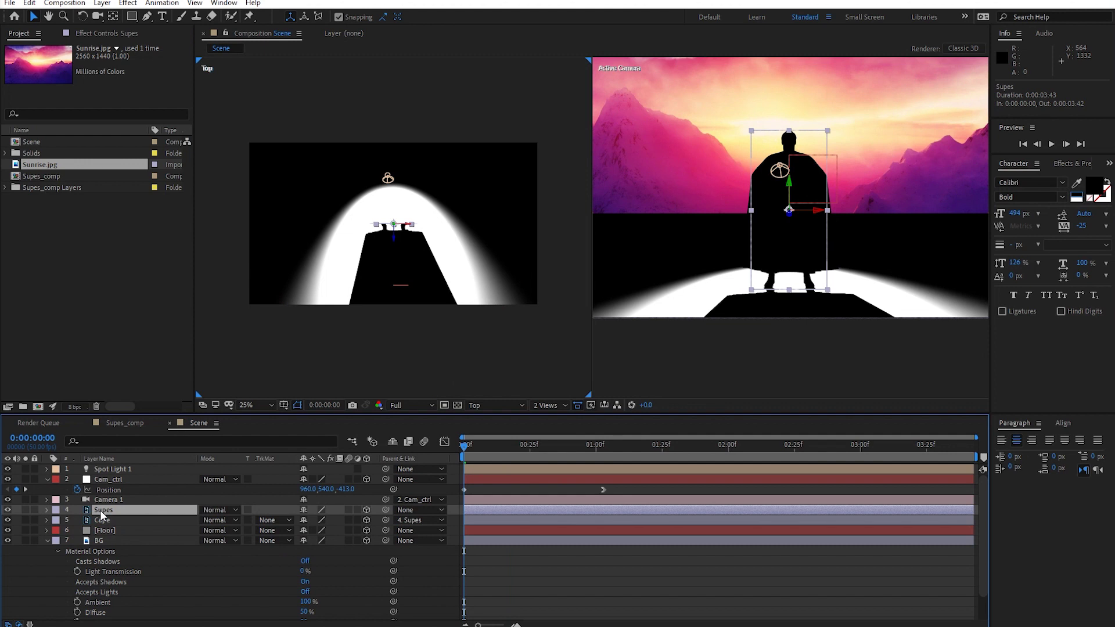
pyautogui.click(103, 520)
pyautogui.press('a')
pyautogui.press('a')
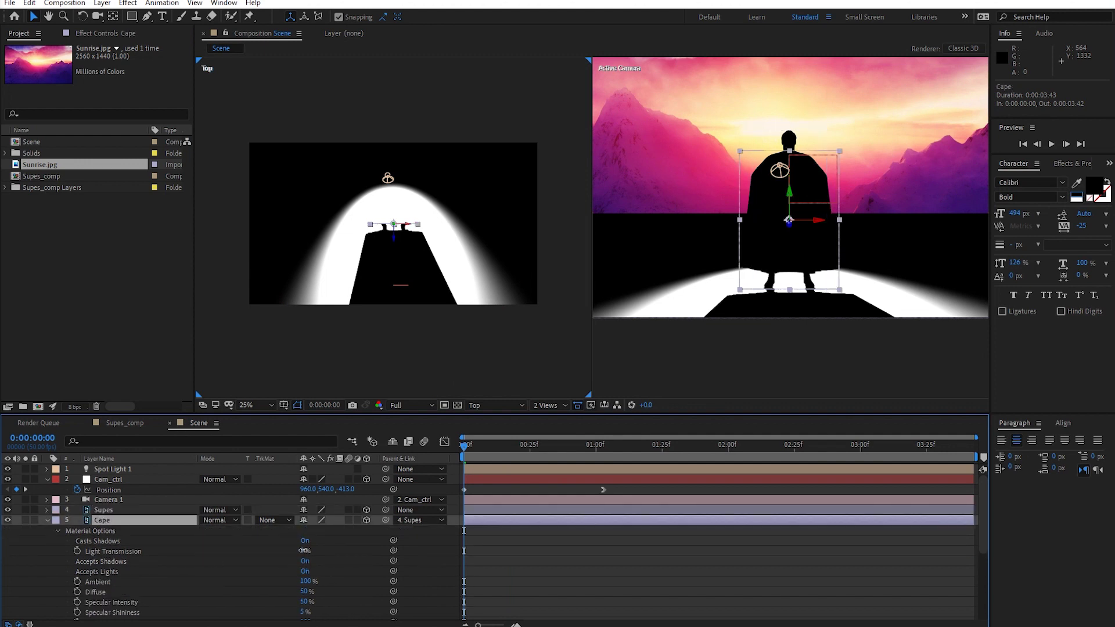
pyautogui.moveTo(303, 550); pyautogui.dragTo(327, 551)
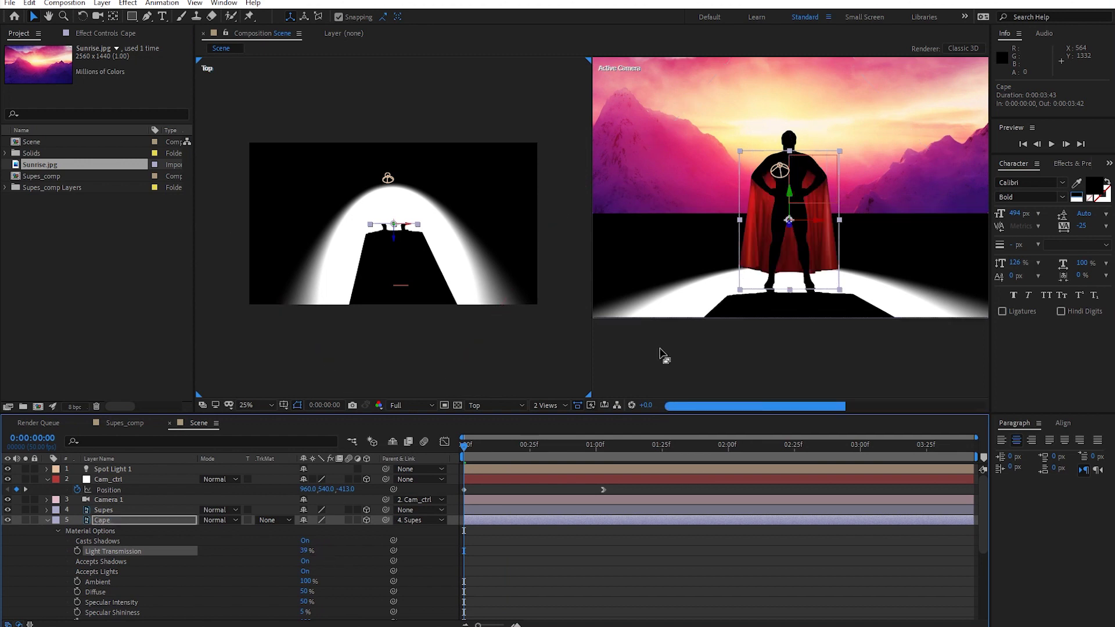
# Step: Set the preview resolution to Quarter and return the viewer to a single camera view
pyautogui.click(432, 405)
pyautogui.click(417, 472)
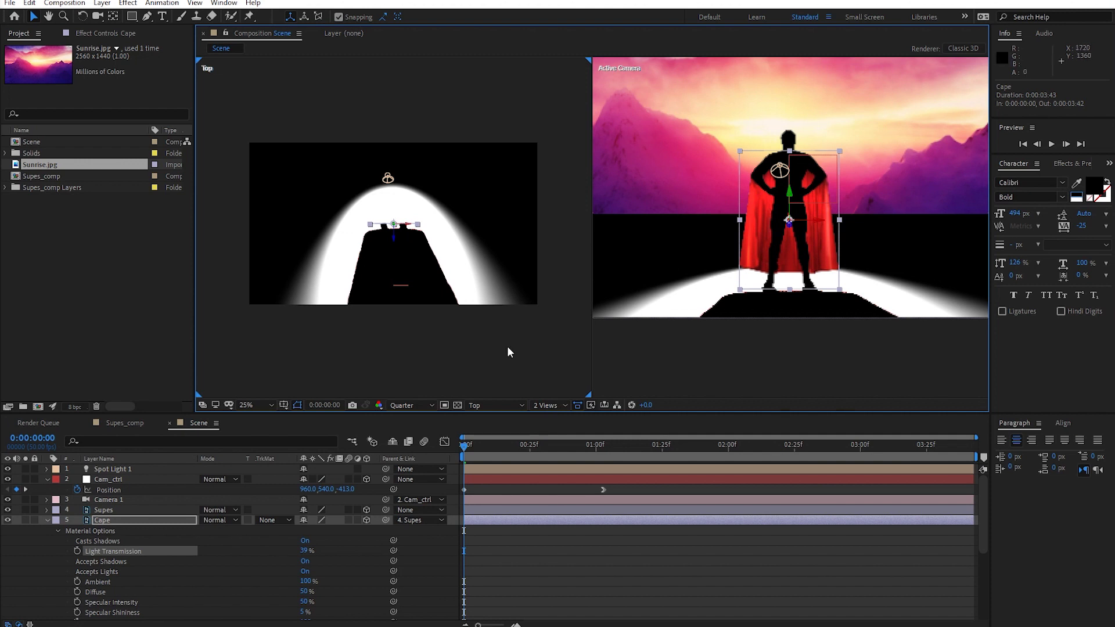
pyautogui.click(660, 339)
pyautogui.click(549, 406)
pyautogui.click(553, 417)
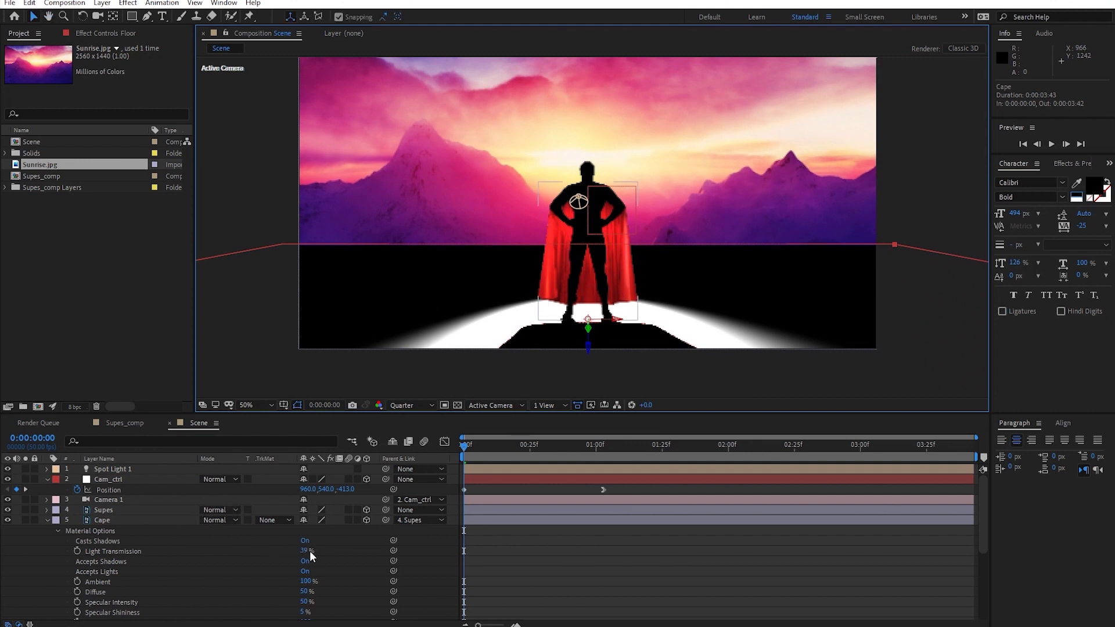
# Step: Keyframe Cape's Light Transmission from 0% at the start to 15% at 1:03 and preview
pyautogui.moveTo(305, 551); pyautogui.dragTo(233, 556)
pyautogui.click(77, 551)
pyautogui.moveTo(594, 443); pyautogui.dragTo(602, 446)
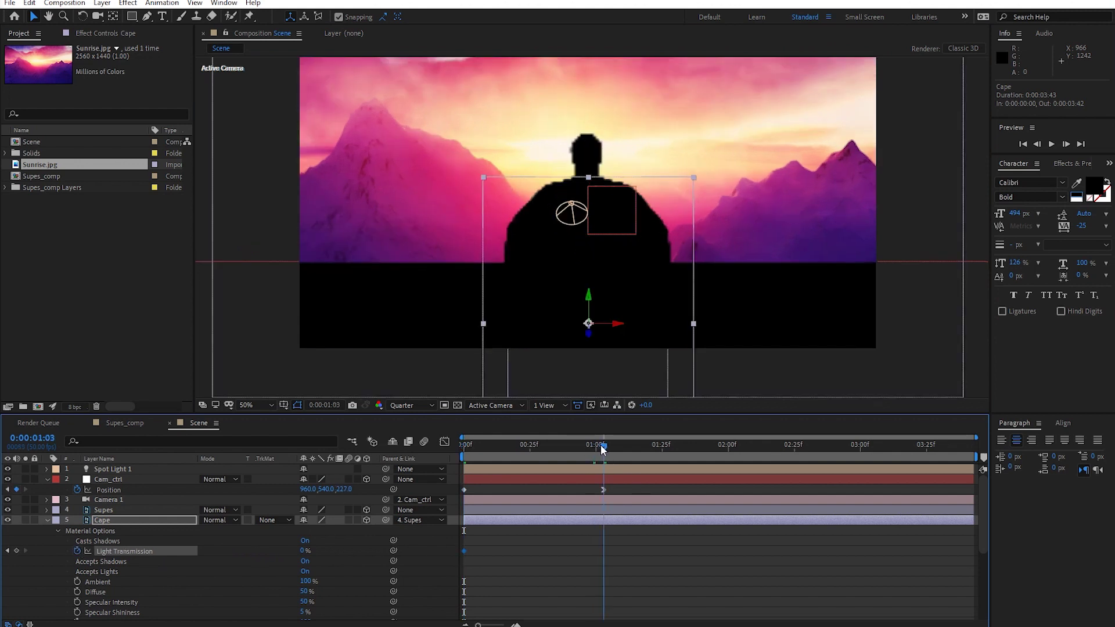
pyautogui.moveTo(302, 551); pyautogui.dragTo(310, 551)
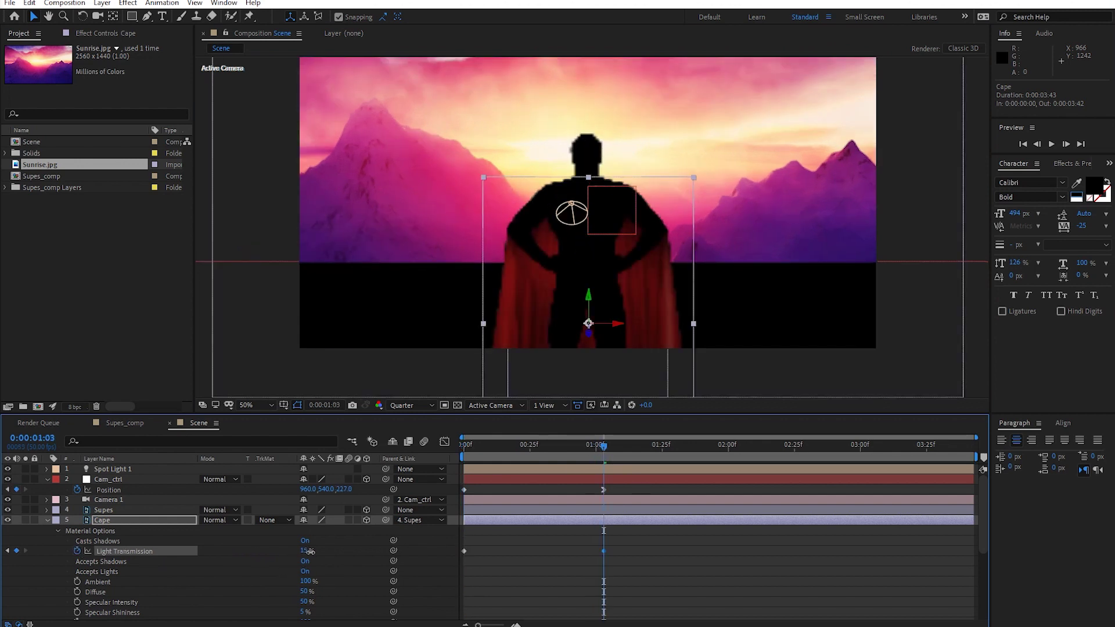
pyautogui.press('space')
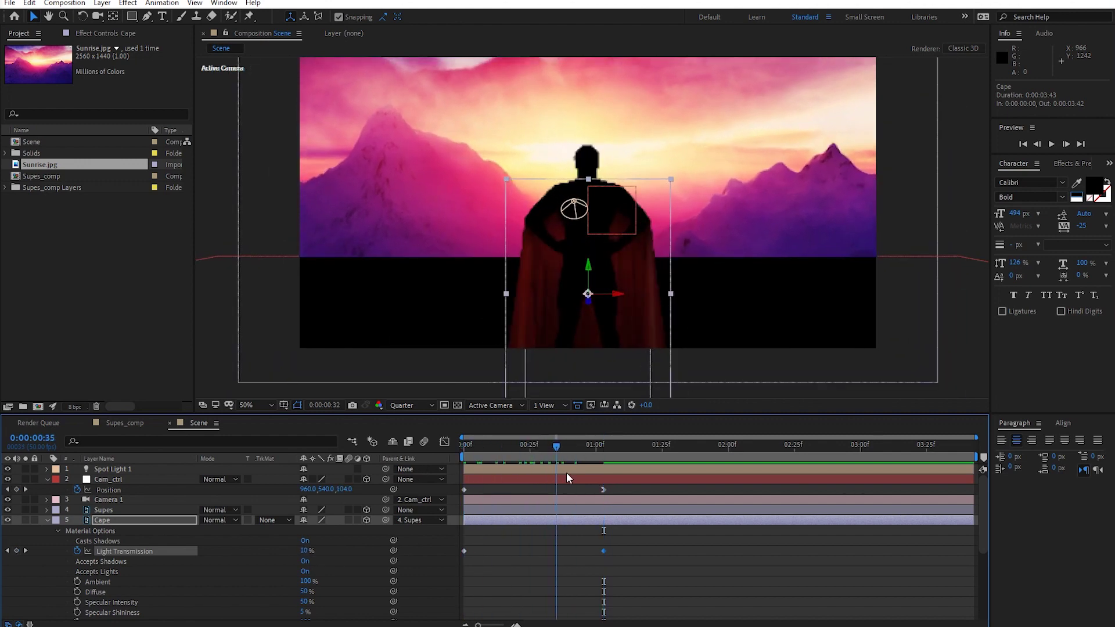
pyautogui.press('space')
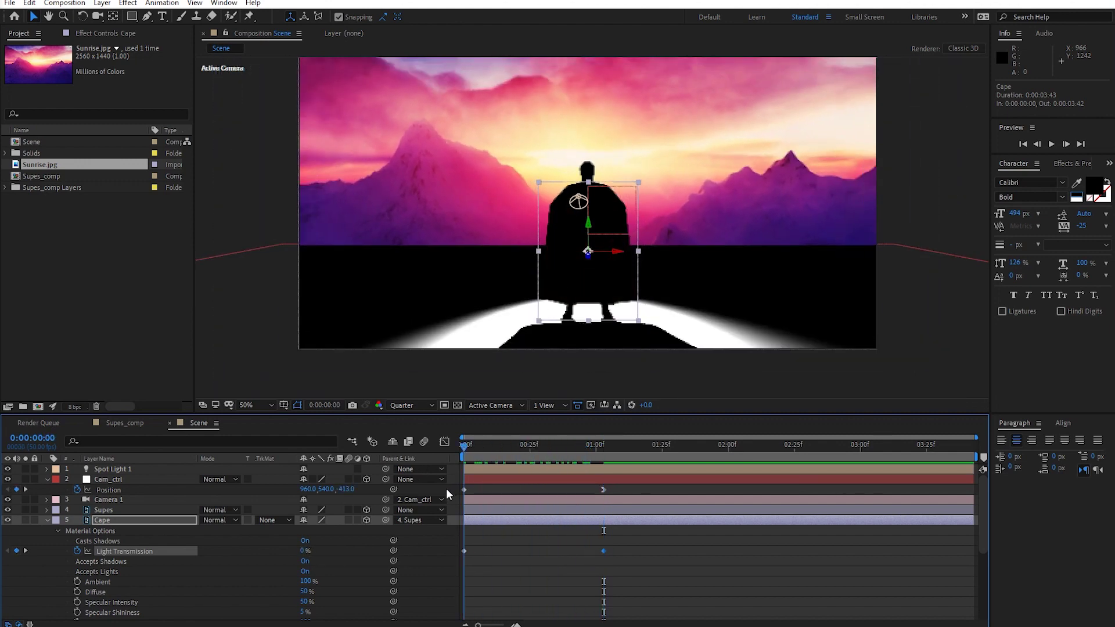
pyautogui.click(123, 508)
pyautogui.press('a')
pyautogui.press('a')
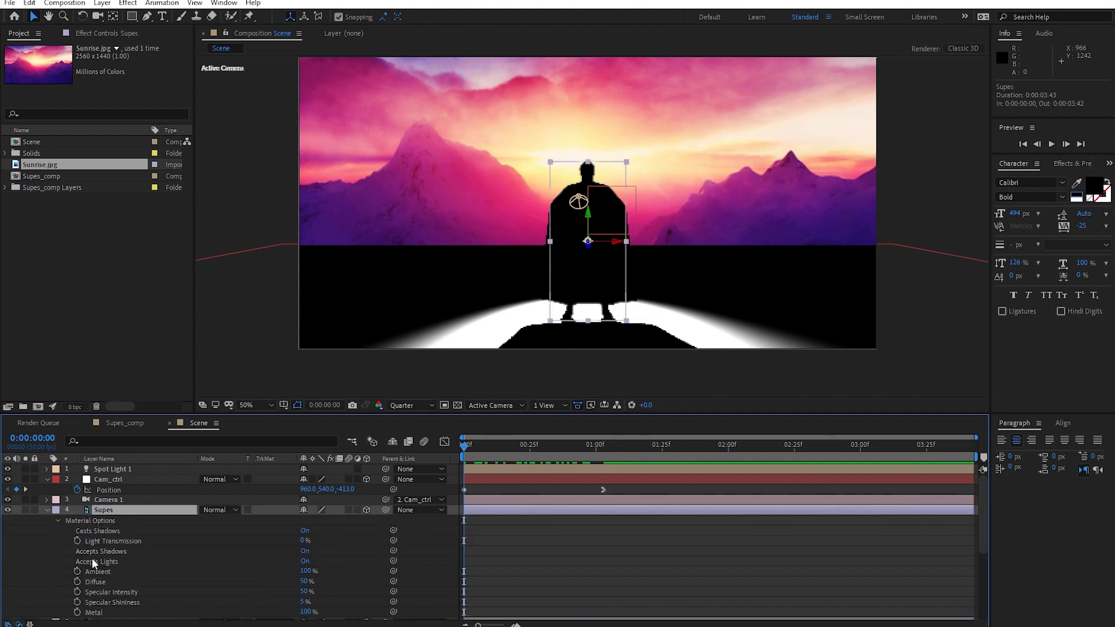
# Step: Keyframe Supes' Light Transmission from 0% at the start to 15% at 1:03
pyautogui.click(78, 540)
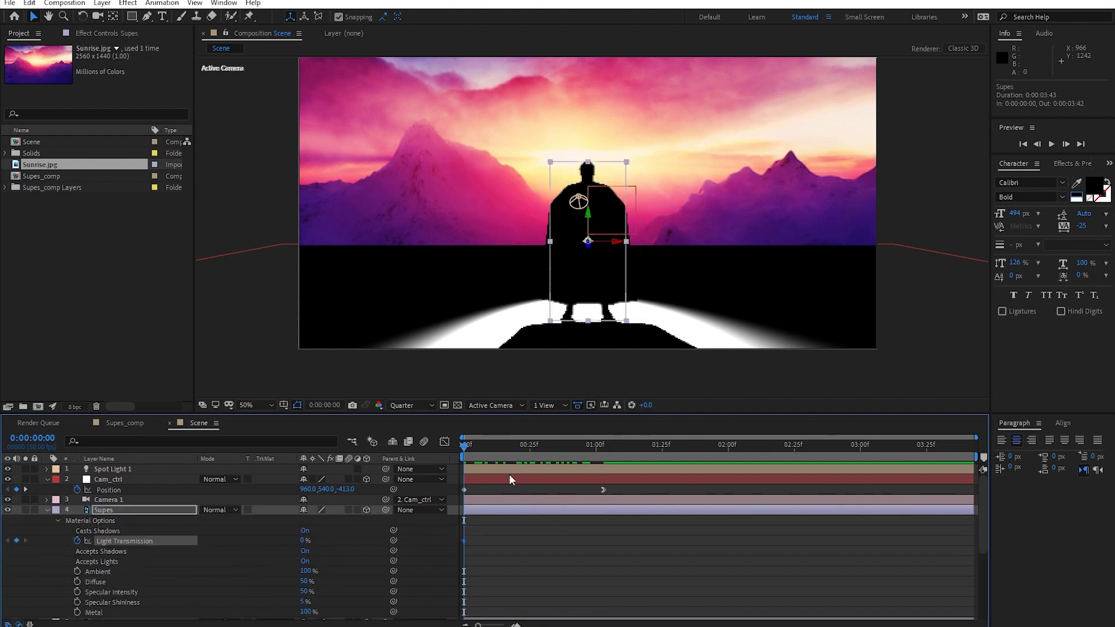
pyautogui.moveTo(505, 445); pyautogui.dragTo(604, 468)
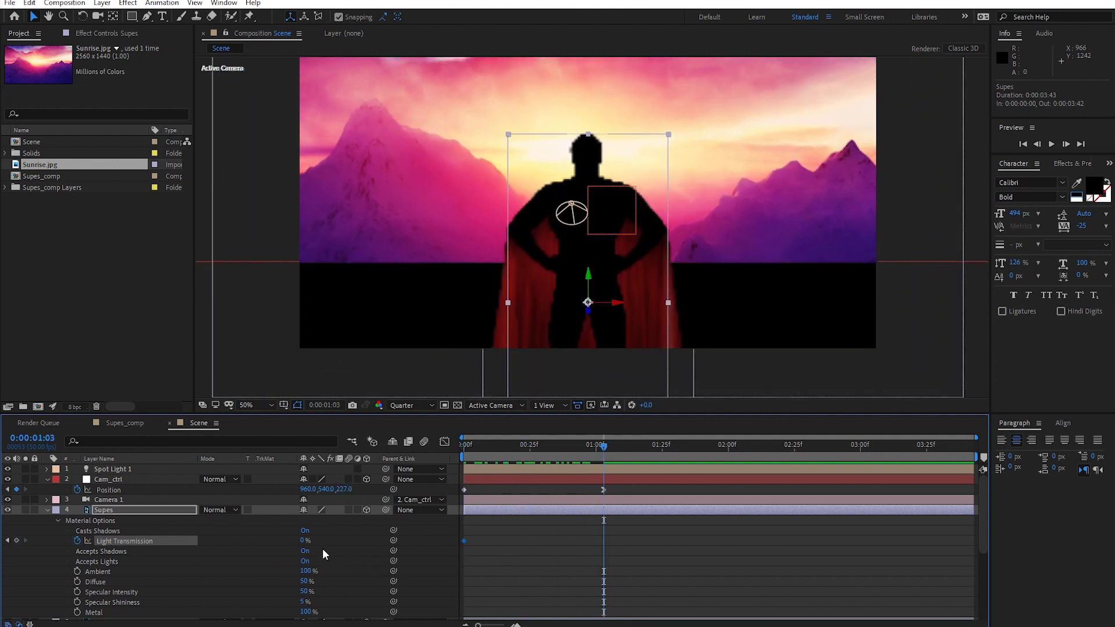
pyautogui.click(303, 540)
pyautogui.write('15')
pyautogui.press('Return')
pyautogui.moveTo(308, 543); pyautogui.dragTo(441, 563)
pyautogui.hotkey('ctrl', 'z')
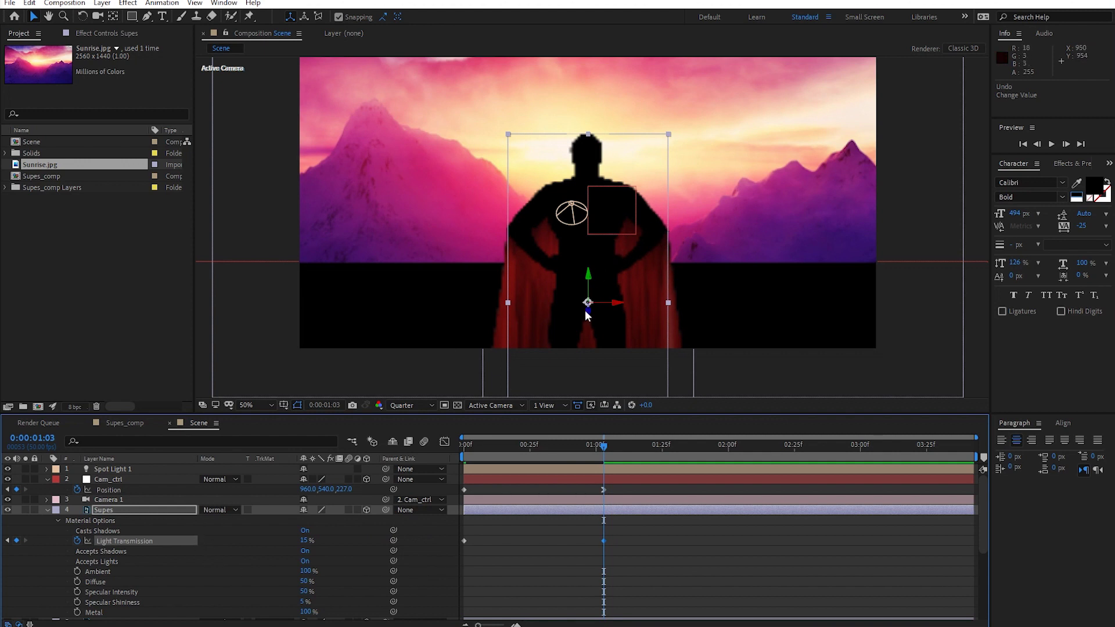
pyautogui.click(194, 521)
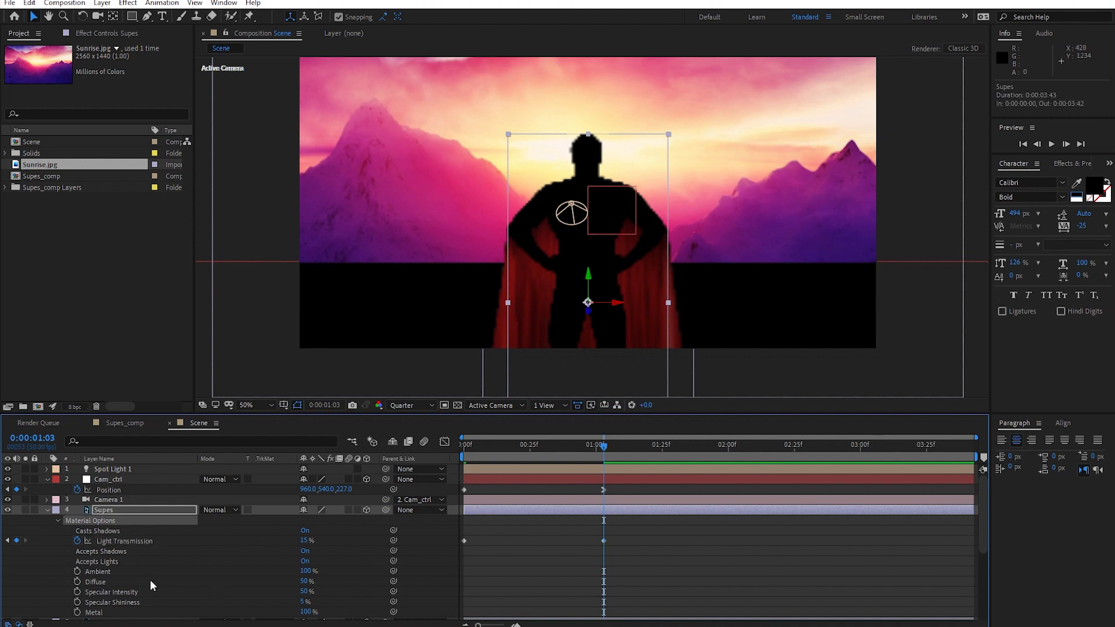
# Step: Set Supes' Accepts Shadows to Off and scrub to see Superman in colour
pyautogui.click(303, 551)
pyautogui.click(306, 551)
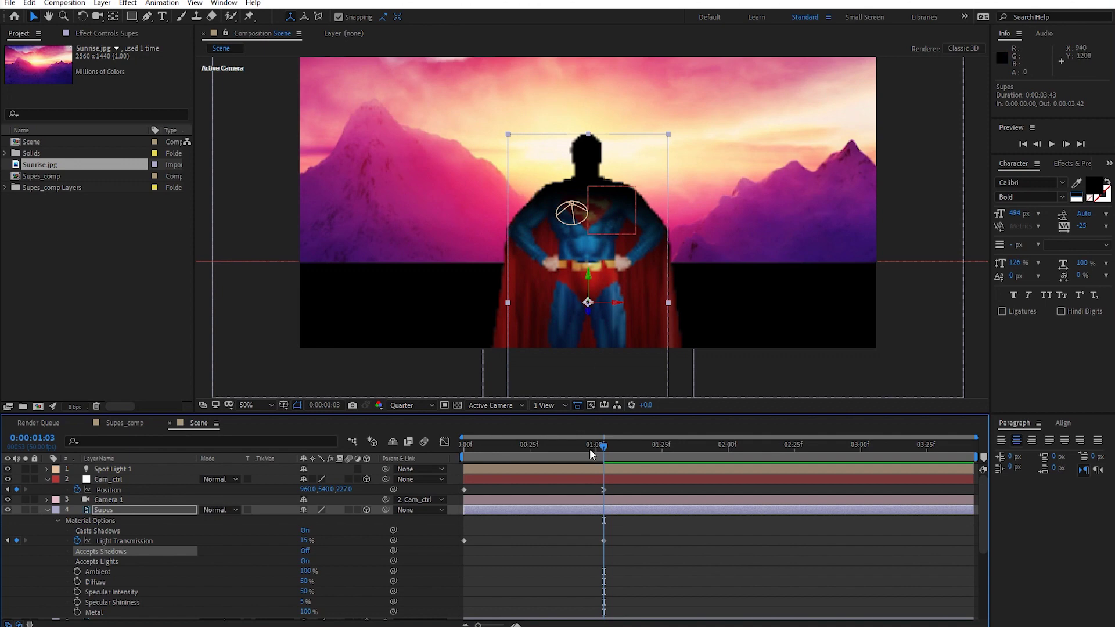
pyautogui.click(589, 446)
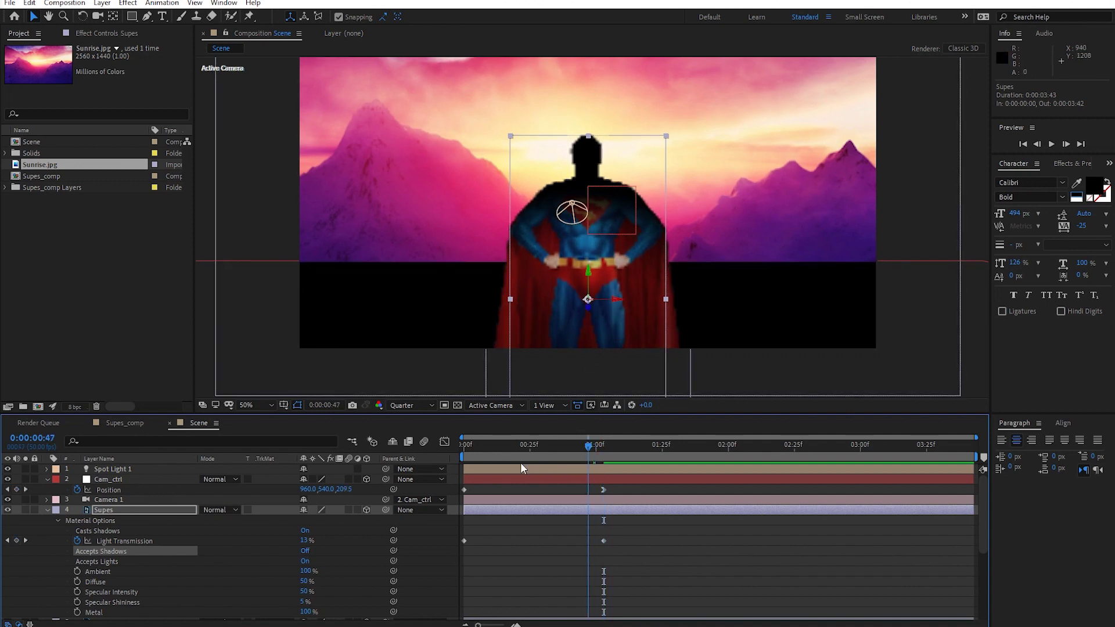
pyautogui.press('Home')
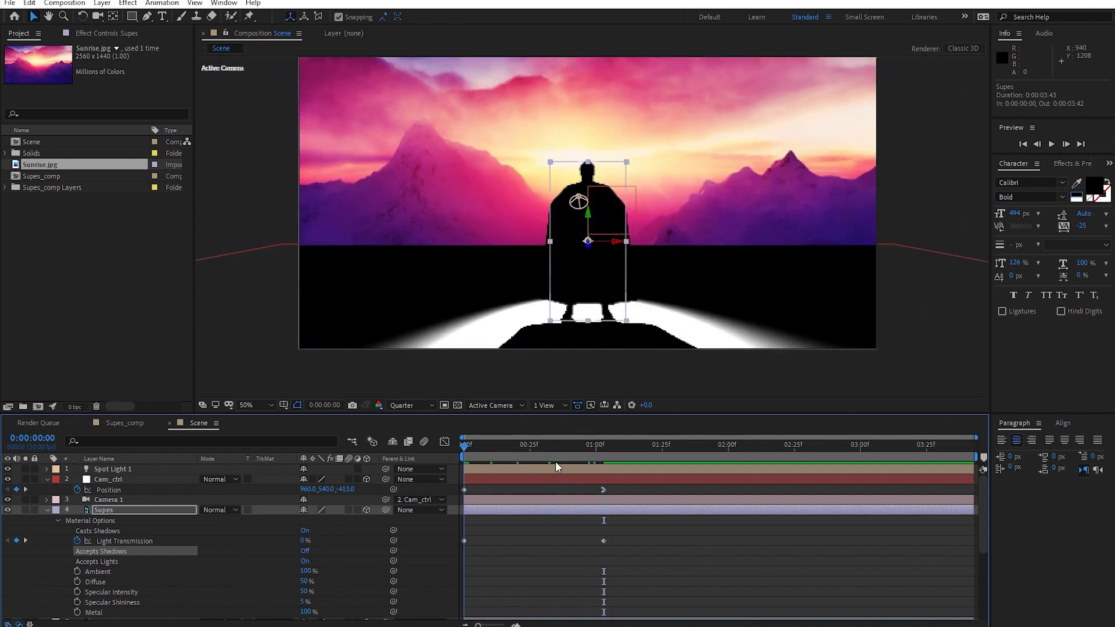
pyautogui.moveTo(556, 462); pyautogui.dragTo(606, 464)
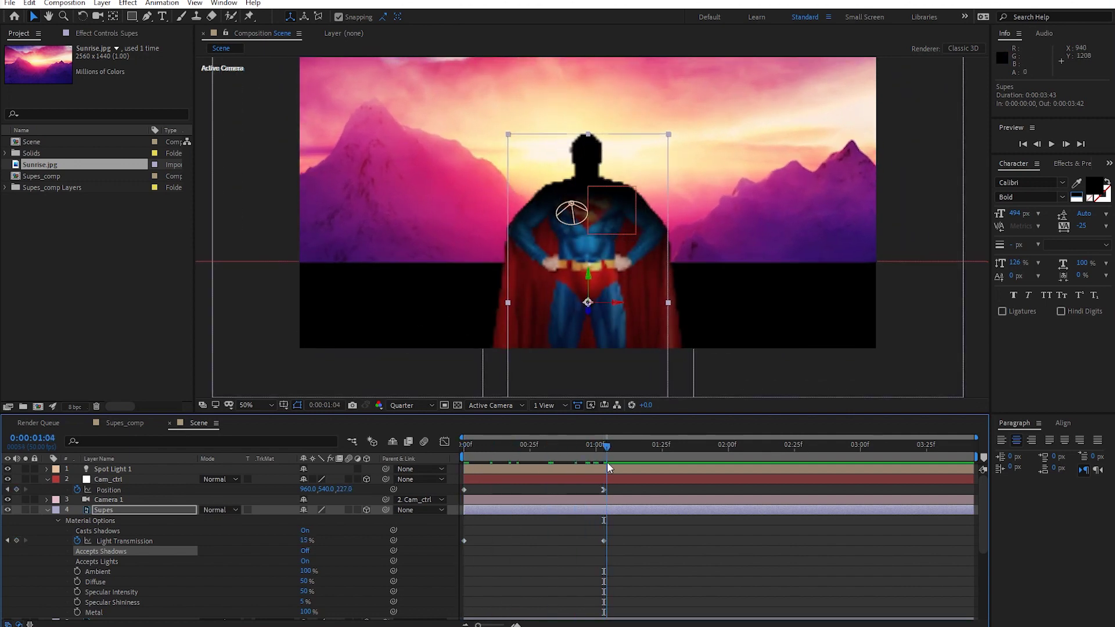
pyautogui.moveTo(606, 467); pyautogui.dragTo(604, 467)
pyautogui.click(571, 209)
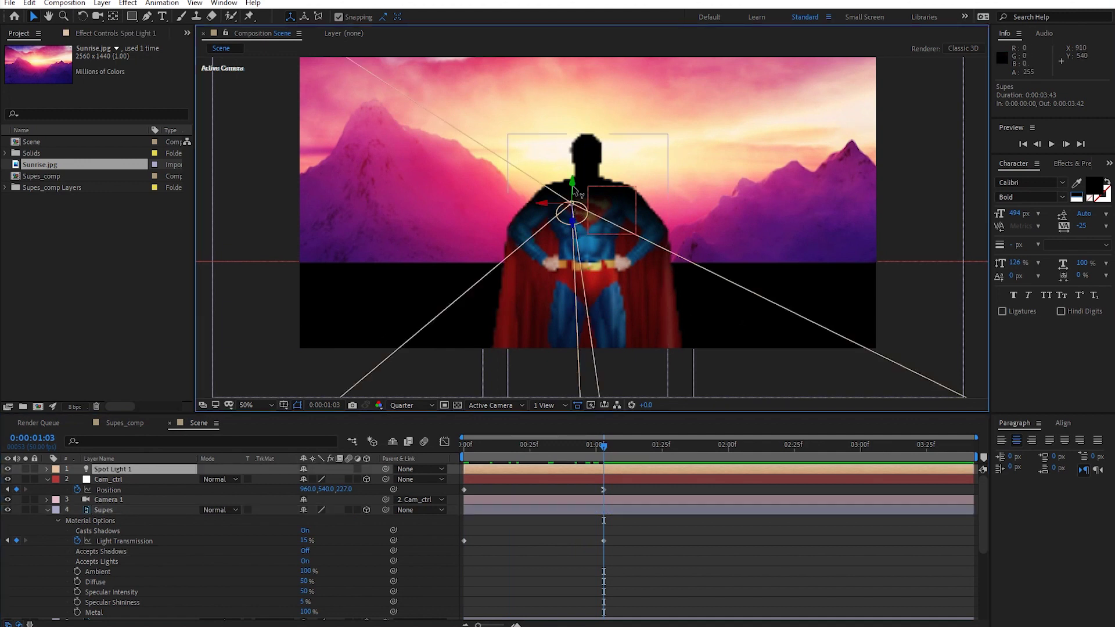
# Step: Raise Spot Light 1 so it lights Superman's face
pyautogui.moveTo(574, 192); pyautogui.dragTo(574, 134)
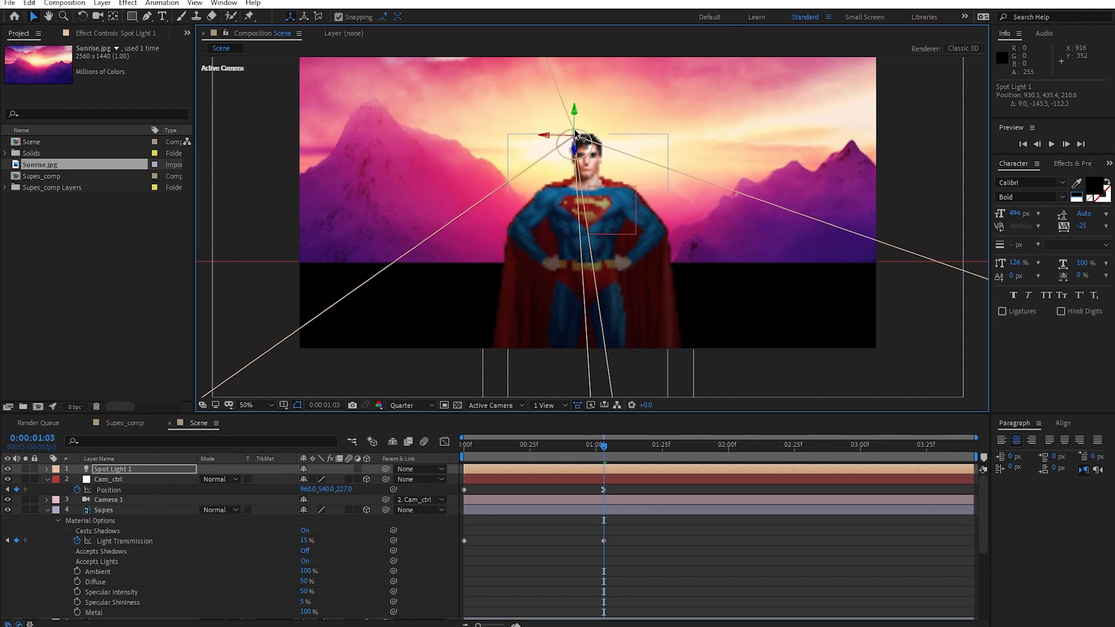
pyautogui.moveTo(521, 446)
pyautogui.mouseDown()
pyautogui.moveTo(448, 468)
pyautogui.moveTo(626, 462)
pyautogui.mouseUp()
pyautogui.click(682, 539)
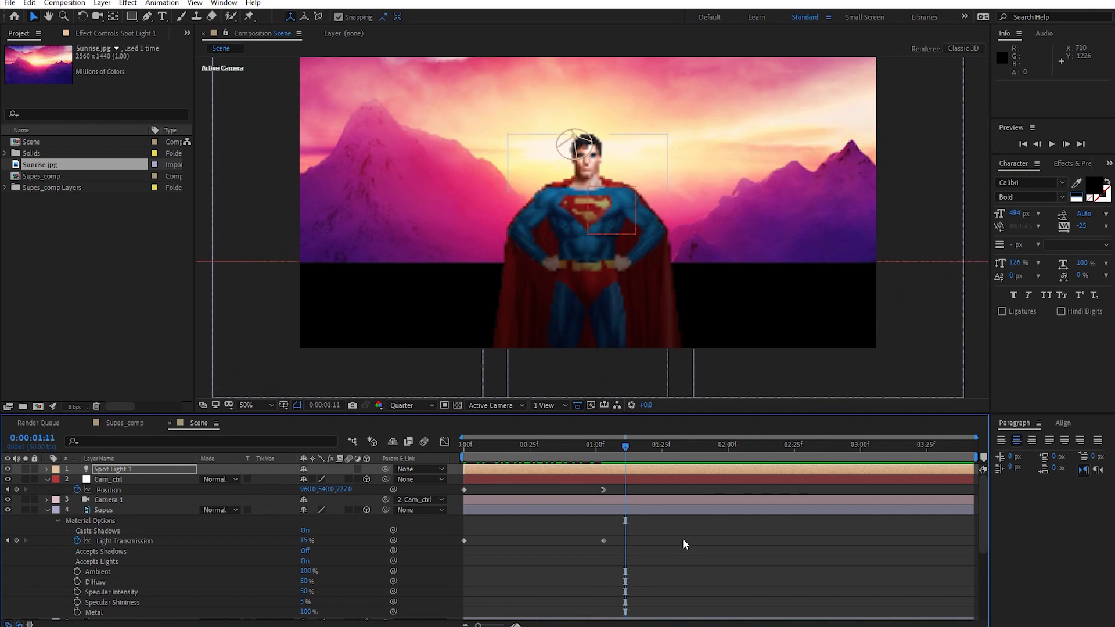
# Step: Set the preview resolution to Half and scrub through the camera move
pyautogui.click(414, 406)
pyautogui.click(413, 447)
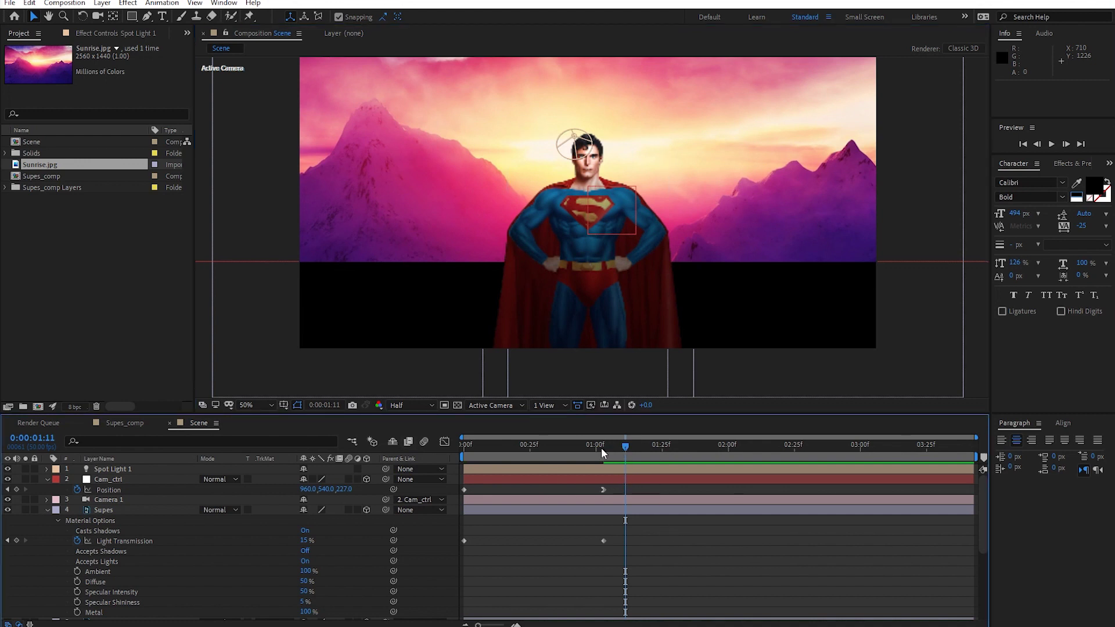
pyautogui.click(554, 445)
pyautogui.moveTo(520, 465)
pyautogui.mouseDown()
pyautogui.moveTo(613, 479)
pyautogui.moveTo(444, 506)
pyautogui.mouseUp()
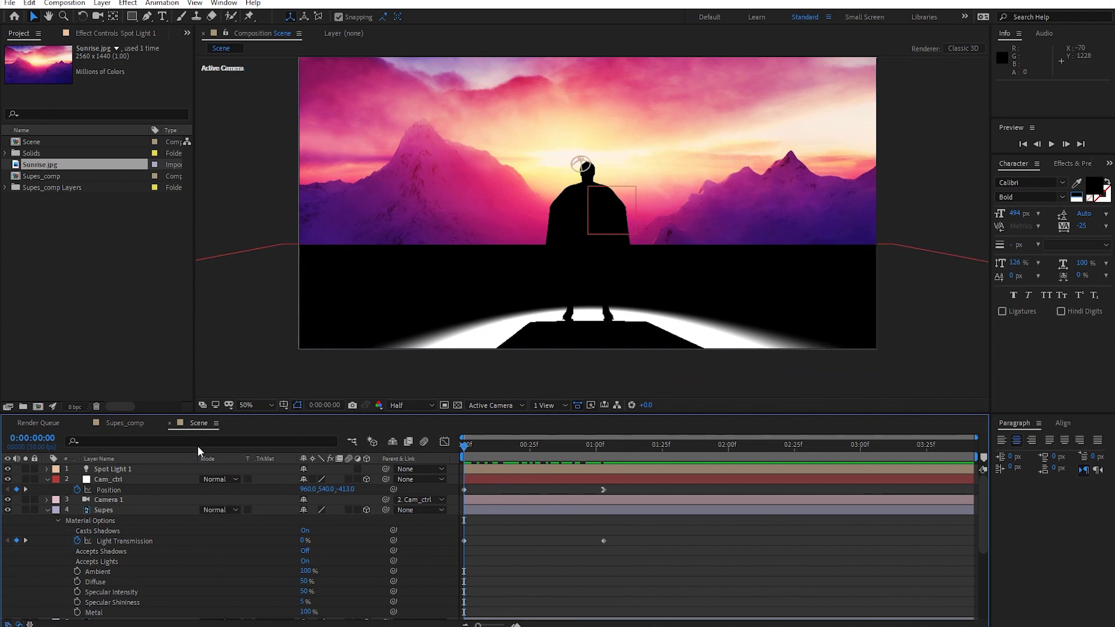
# Step: In Custom View 1, move Spot Light 1 along its Z (depth) axis
pyautogui.click(128, 469)
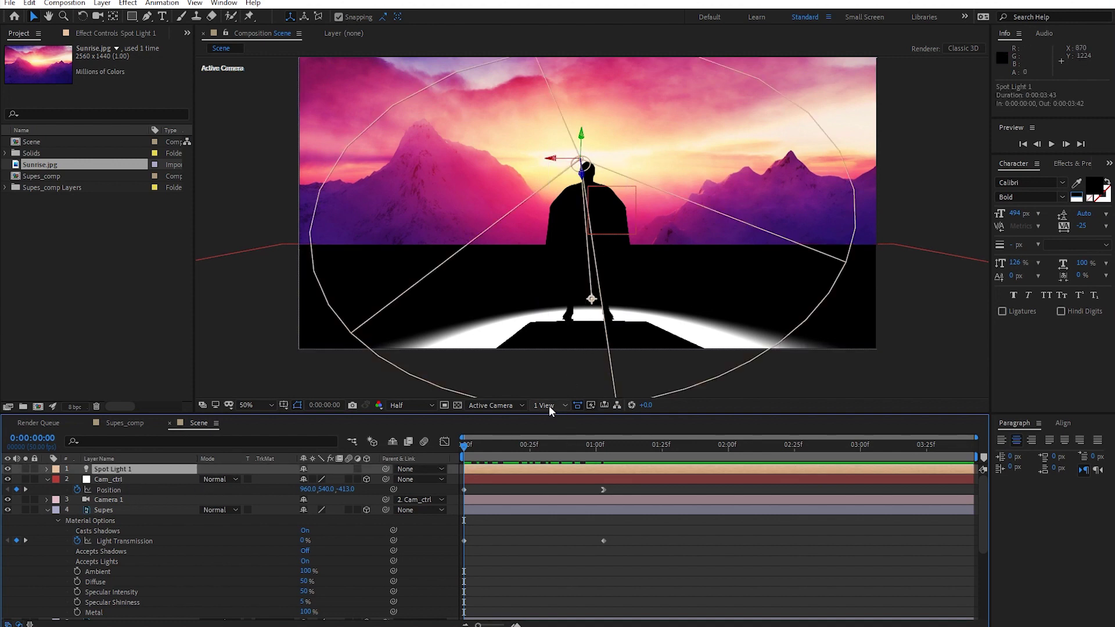
pyautogui.click(516, 407)
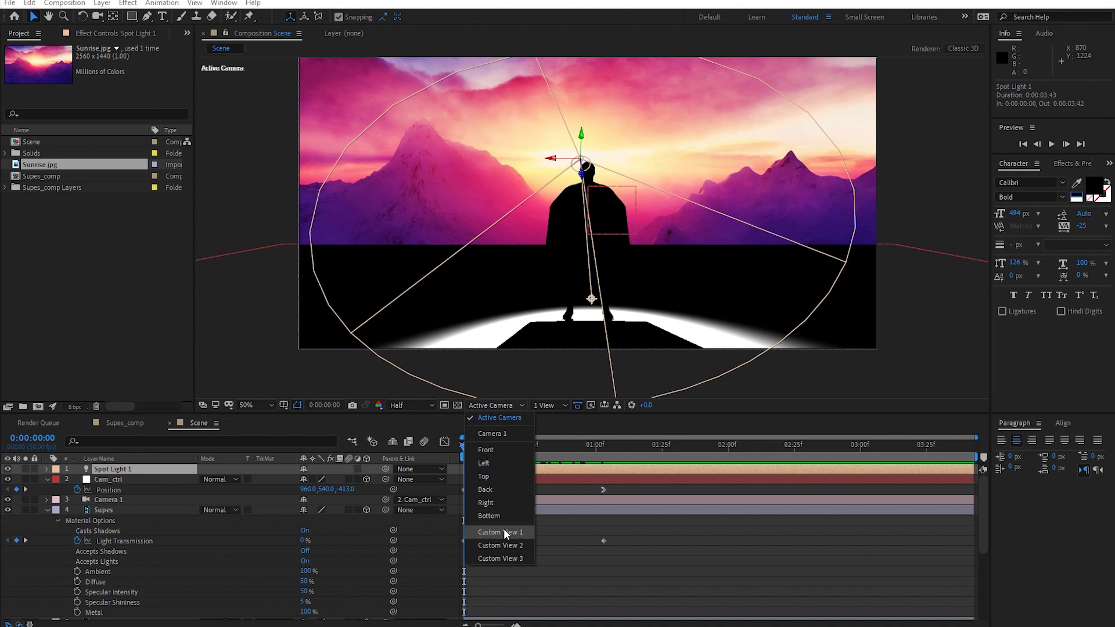
pyautogui.click(504, 528)
pyautogui.moveTo(575, 185)
pyautogui.mouseDown()
pyautogui.moveTo(464, 110)
pyautogui.moveTo(451, 86)
pyautogui.mouseUp()
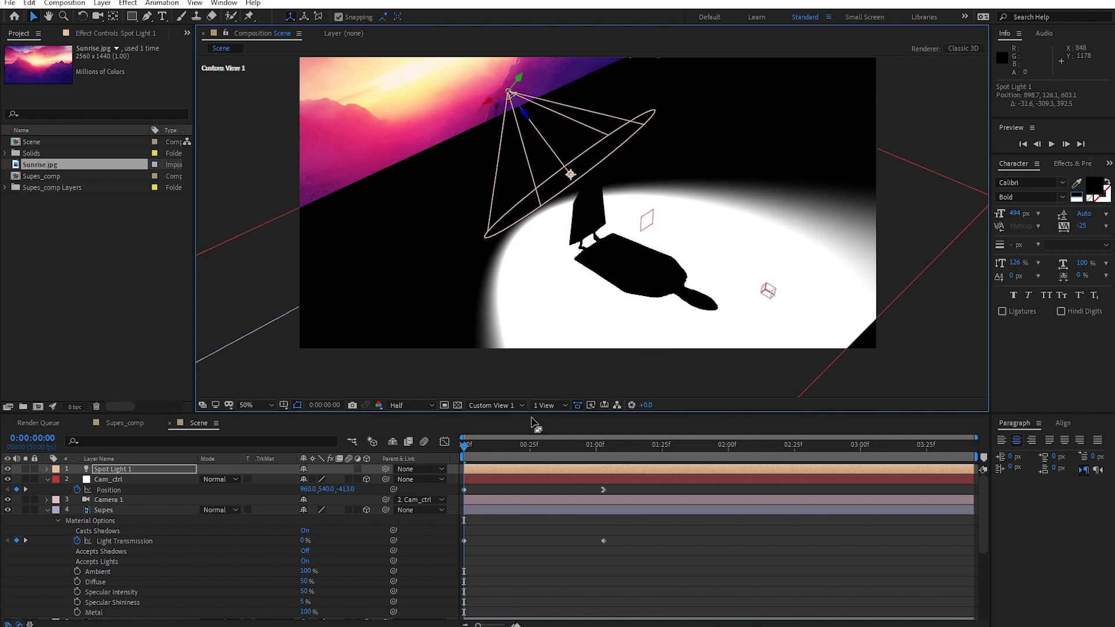
# Step: Back in the Active Camera view, lower the spotlight in front of Superman and preview the lighting
pyautogui.click(546, 405)
pyautogui.click(500, 405)
pyautogui.click(507, 418)
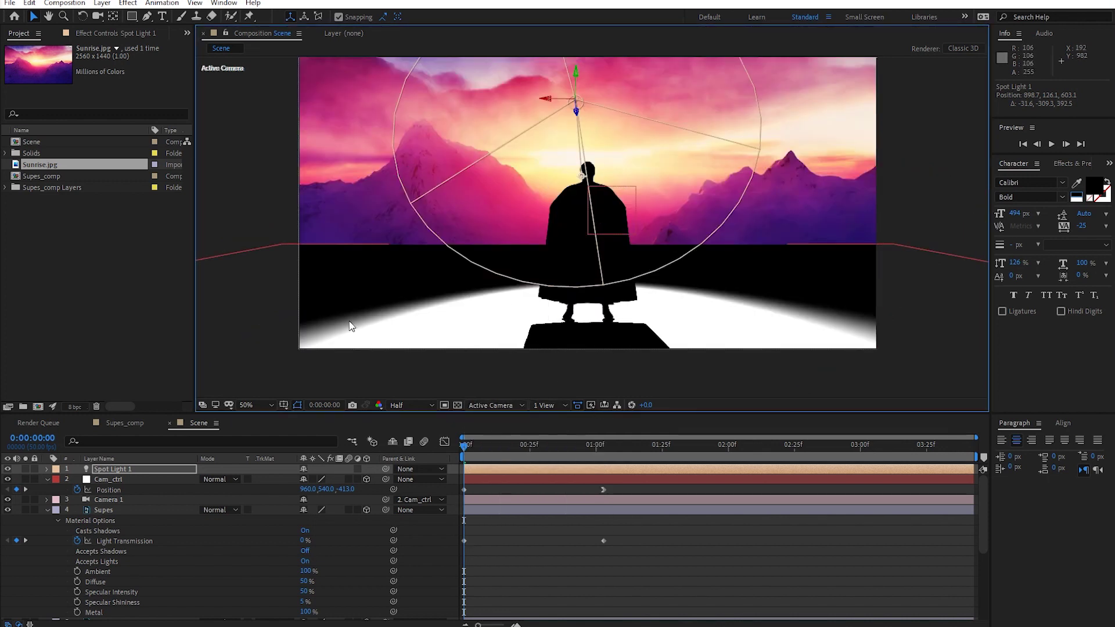
pyautogui.moveTo(575, 80); pyautogui.dragTo(574, 116)
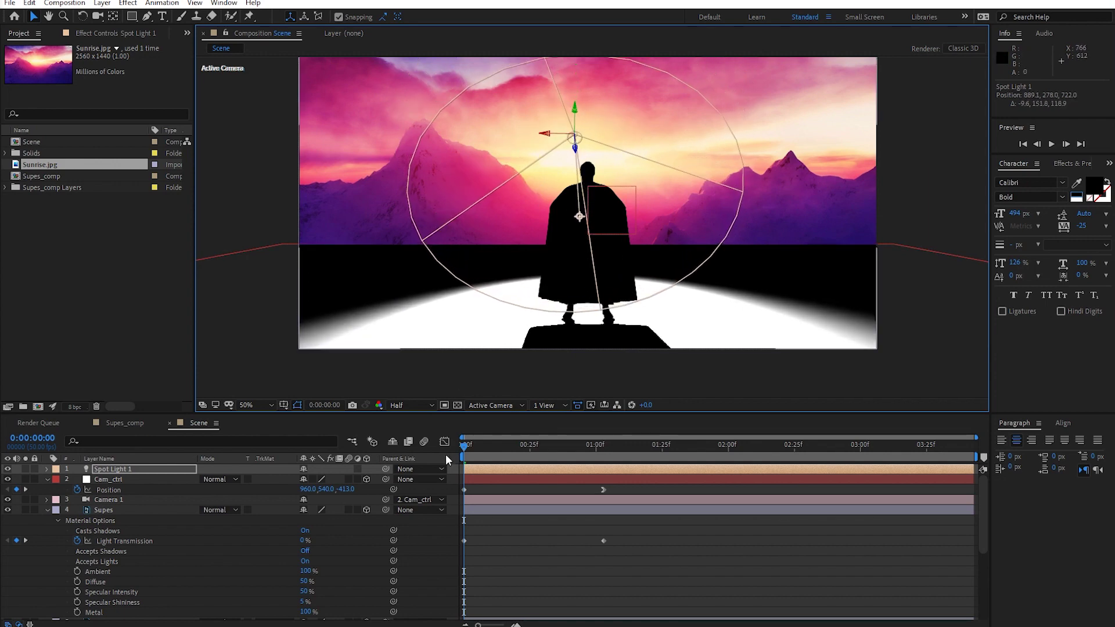
pyautogui.press('space')
pyautogui.press('space')
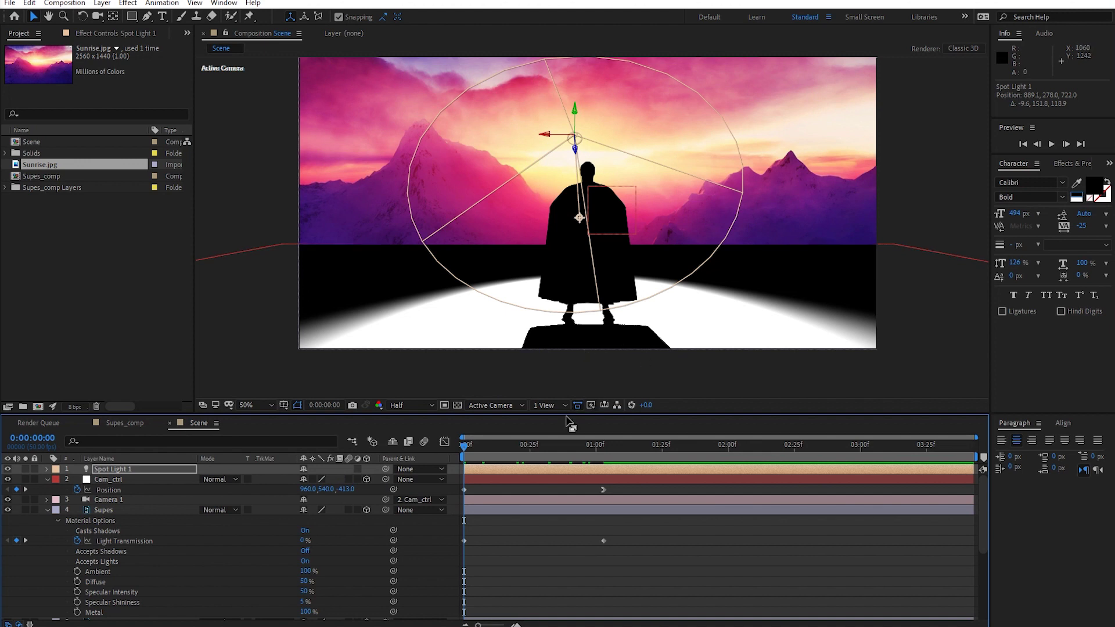
pyautogui.moveTo(479, 445); pyautogui.dragTo(533, 461)
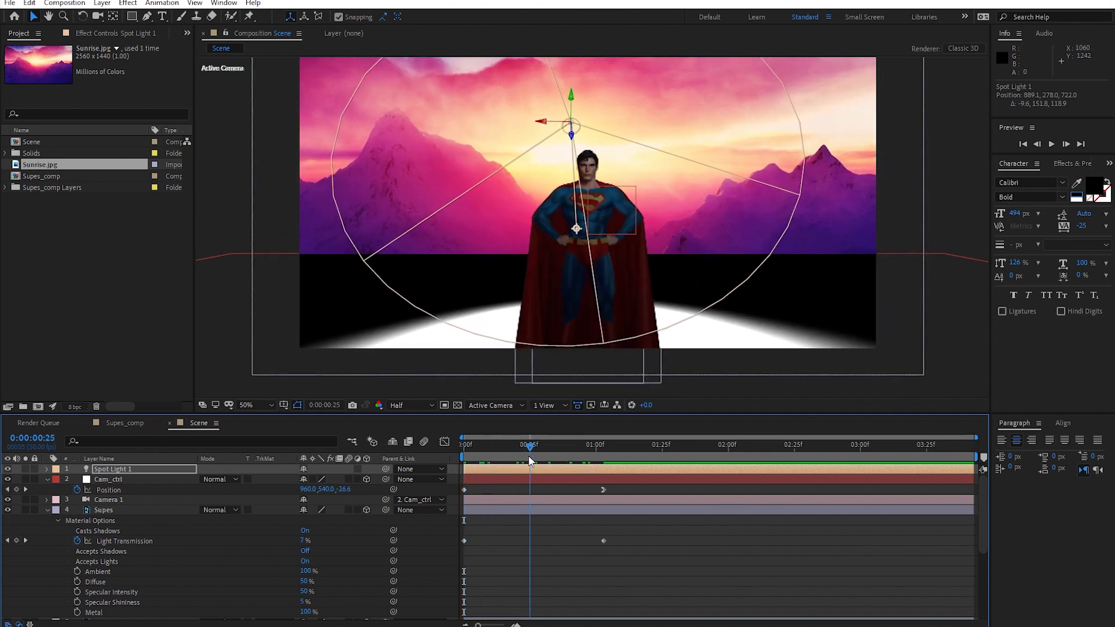
# Step: Select the Cape layer
pyautogui.click(648, 328)
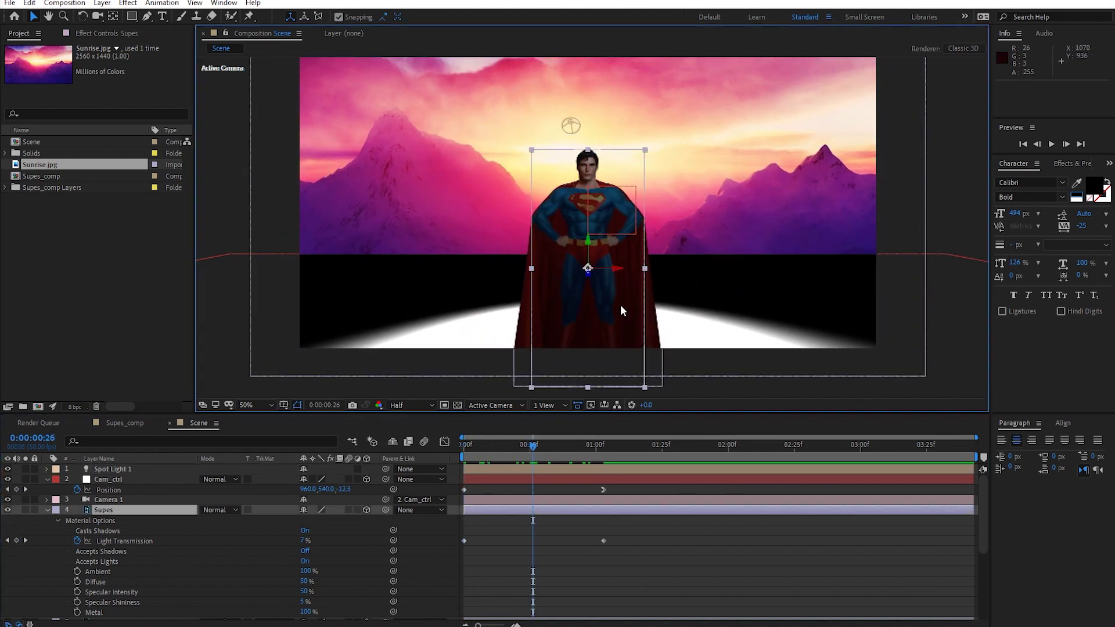
pyautogui.click(648, 328)
pyautogui.moveTo(539, 451); pyautogui.dragTo(452, 458)
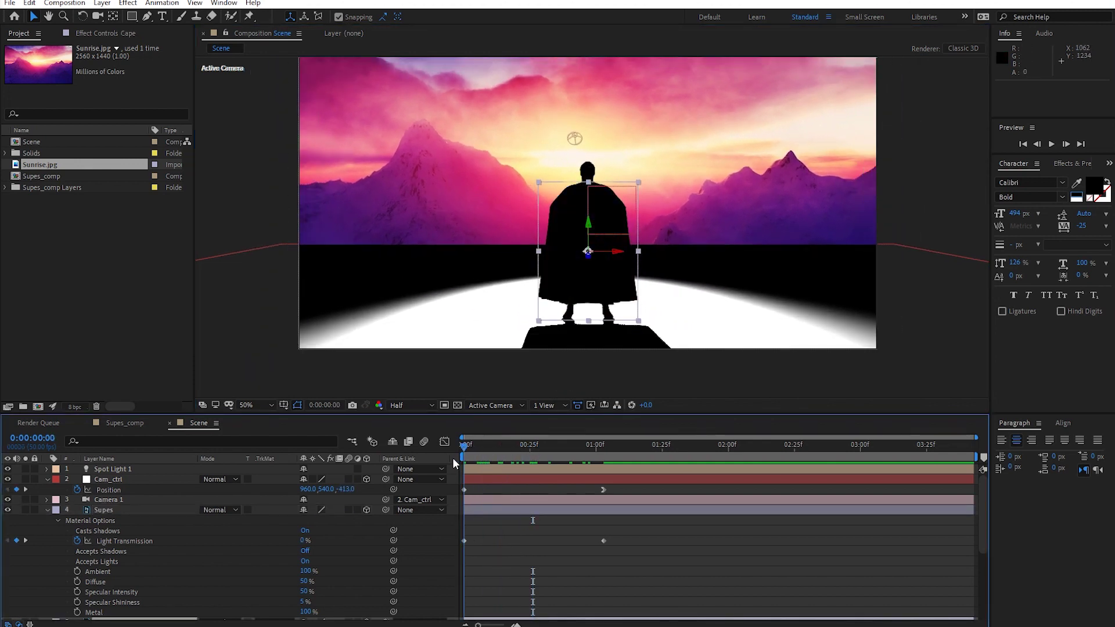
# Step: Apply Wave Warp from Effects & Presets to the Cape layer and preview the rippling cape
pyautogui.click(1069, 163)
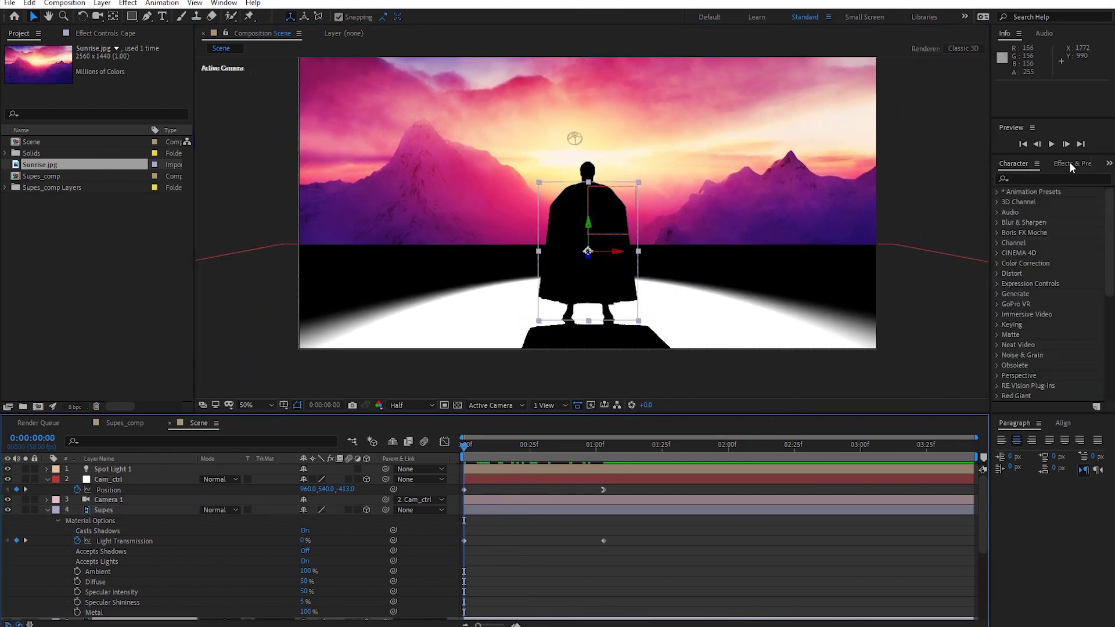
pyautogui.click(1041, 180)
pyautogui.write('wave')
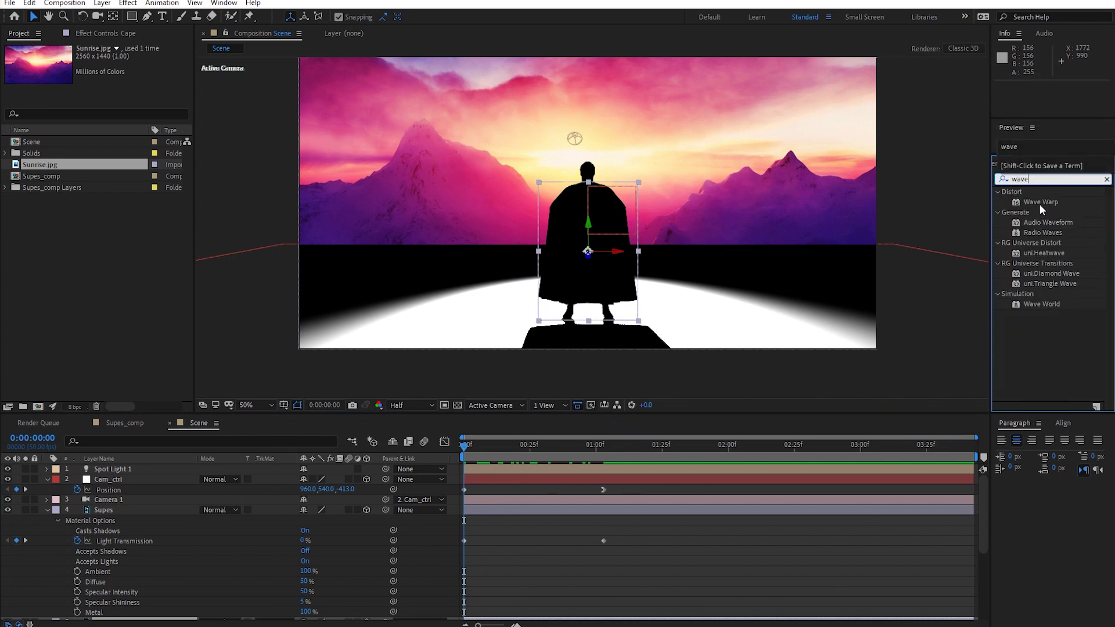
pyautogui.moveTo(1039, 203)
pyautogui.mouseDown()
pyautogui.moveTo(198, 542)
pyautogui.moveTo(184, 521)
pyautogui.mouseUp()
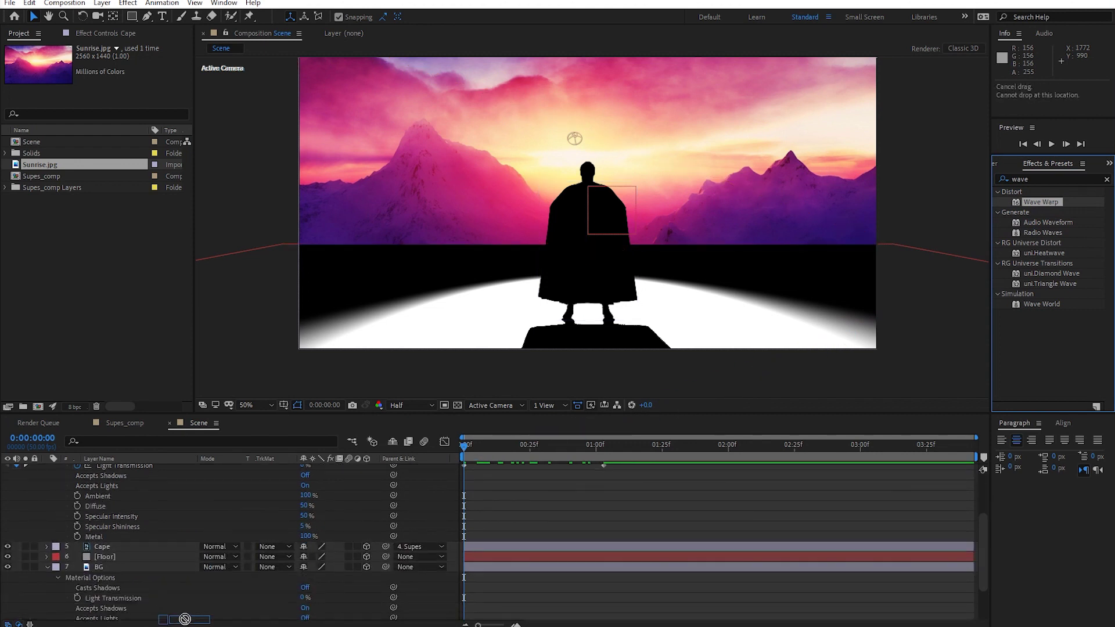
pyautogui.moveTo(183, 516); pyautogui.dragTo(159, 490)
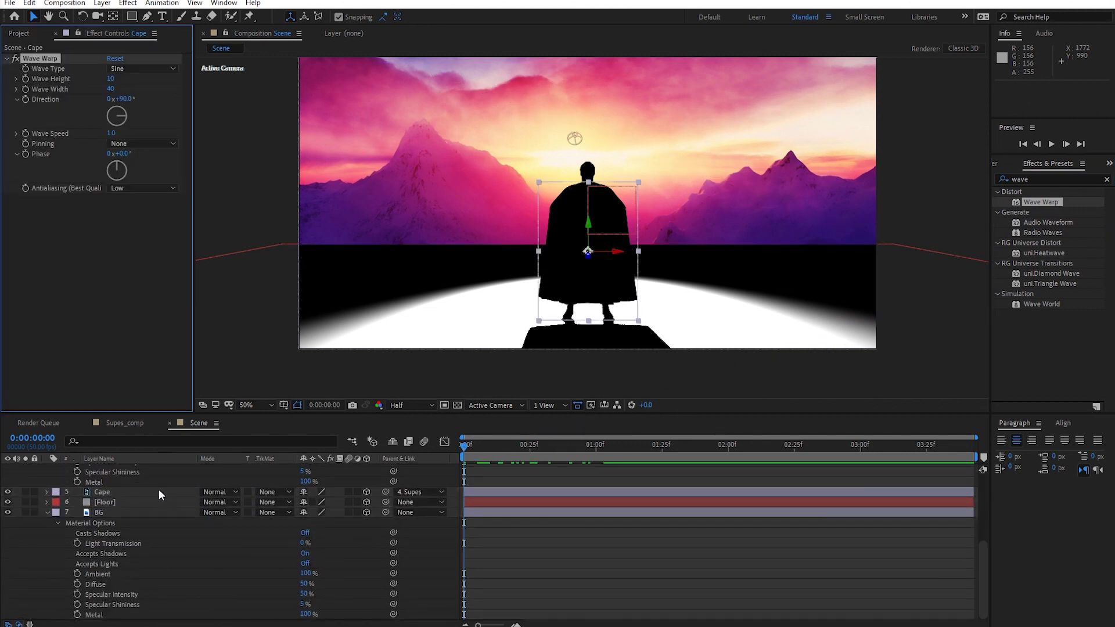
pyautogui.press('space')
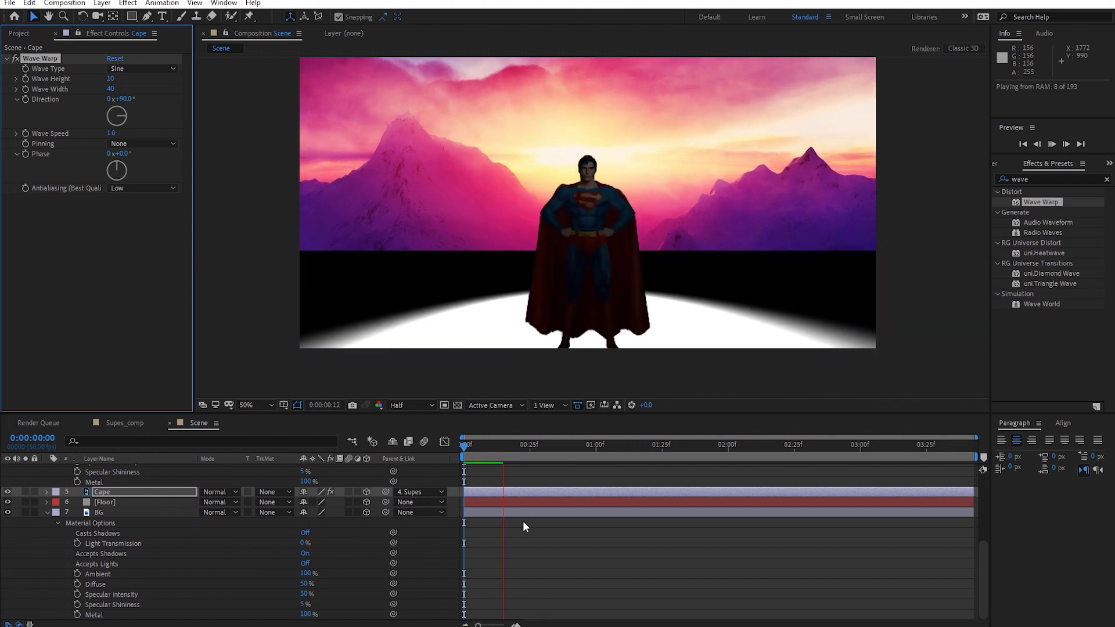
pyautogui.moveTo(540, 459)
pyautogui.mouseDown()
pyautogui.moveTo(591, 473)
pyautogui.moveTo(846, 482)
pyautogui.moveTo(480, 488)
pyautogui.moveTo(539, 480)
pyautogui.moveTo(492, 452)
pyautogui.moveTo(437, 454)
pyautogui.mouseUp()
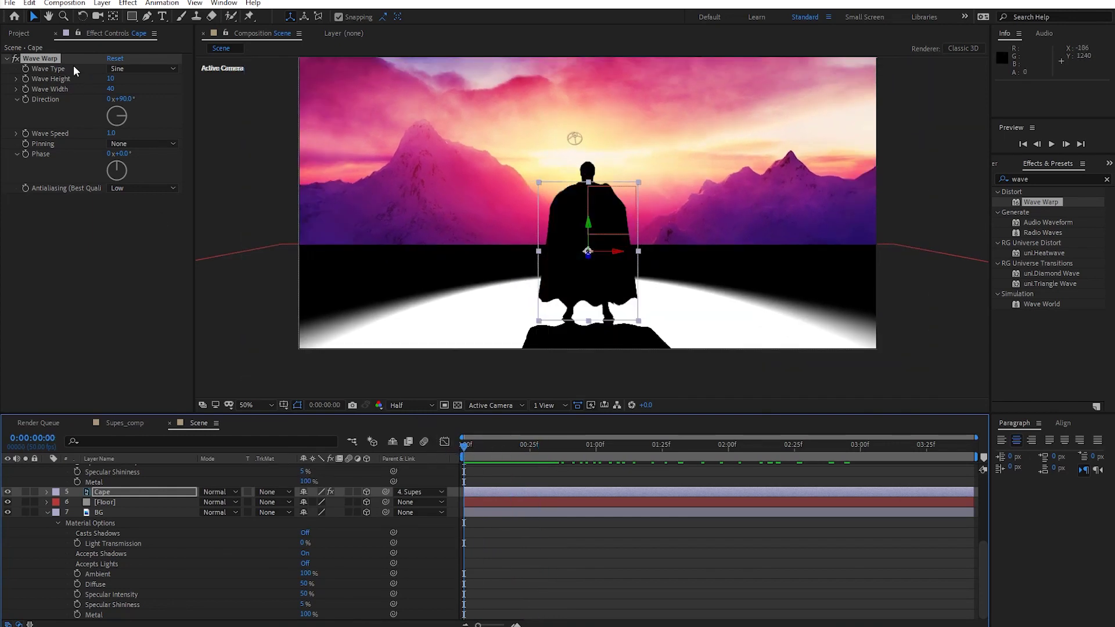
# Step: Delete the Wave Warp effect from the Cape layer in Effect Controls
pyautogui.click(55, 59)
pyautogui.press('Delete')
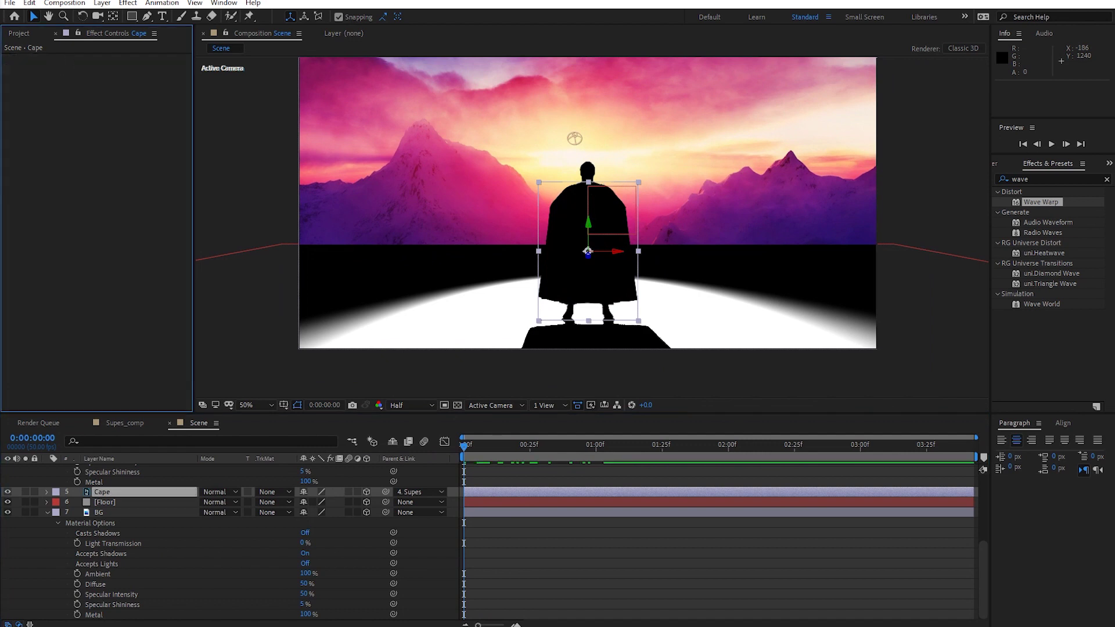
pyautogui.click(1051, 173)
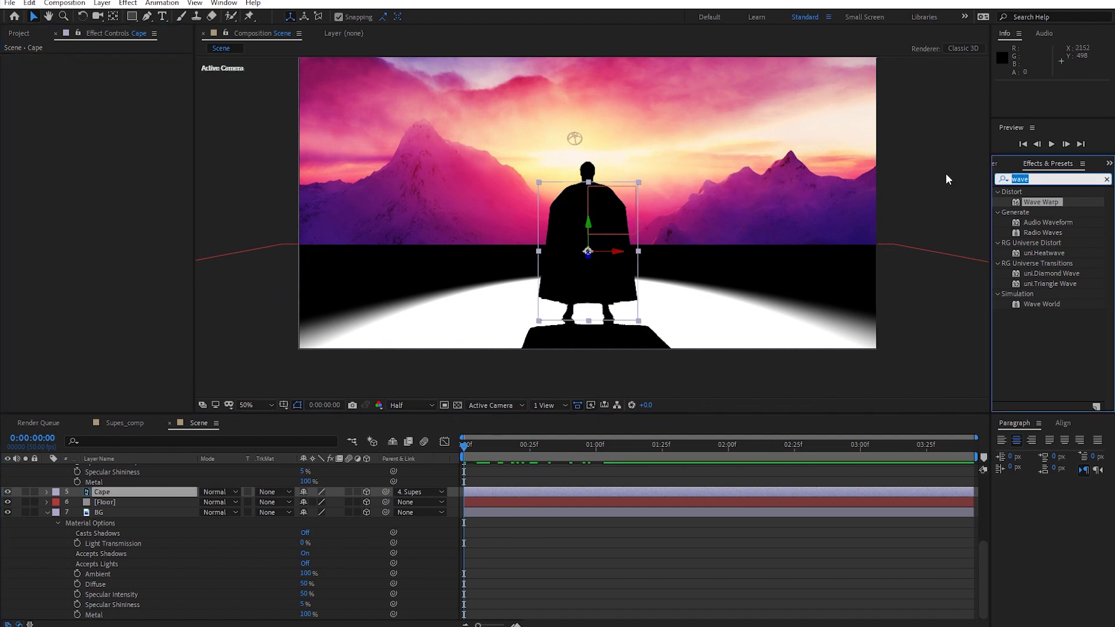
# Step: Search 'turbule' and apply Turbulent Displace to the Cape layer, then check the distortion
pyautogui.write('turbule')
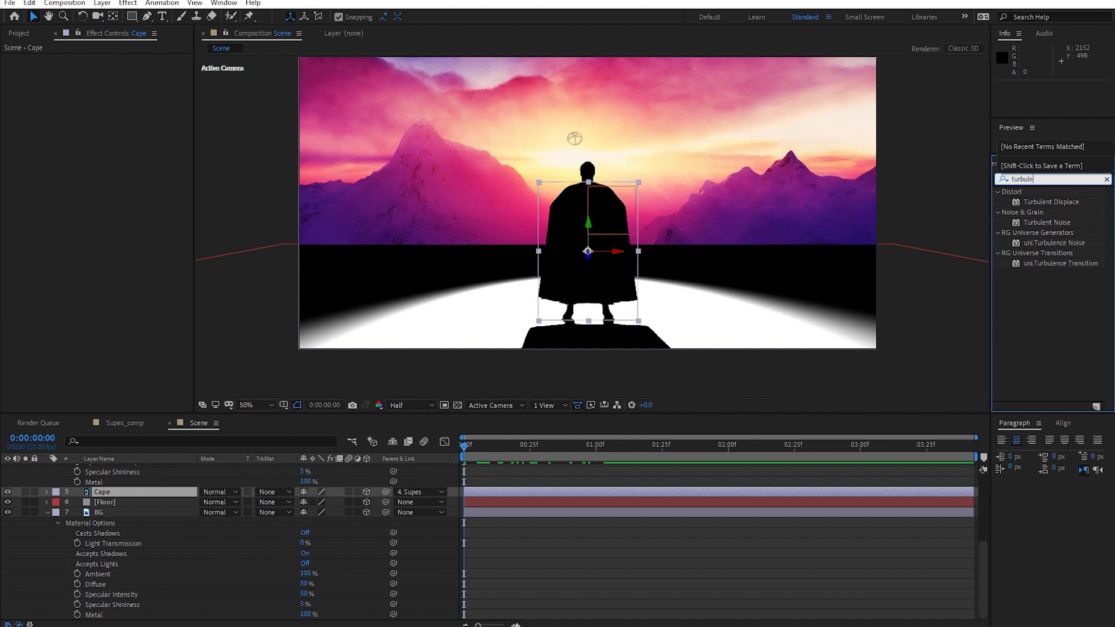
pyautogui.moveTo(1040, 201); pyautogui.dragTo(146, 495)
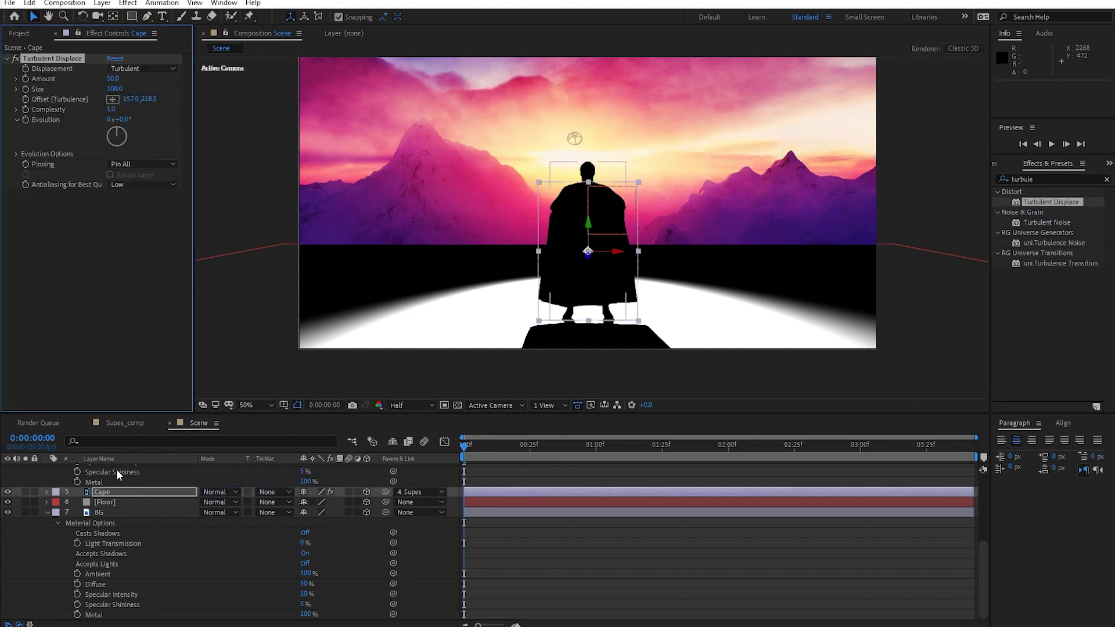
pyautogui.moveTo(499, 457); pyautogui.dragTo(546, 462)
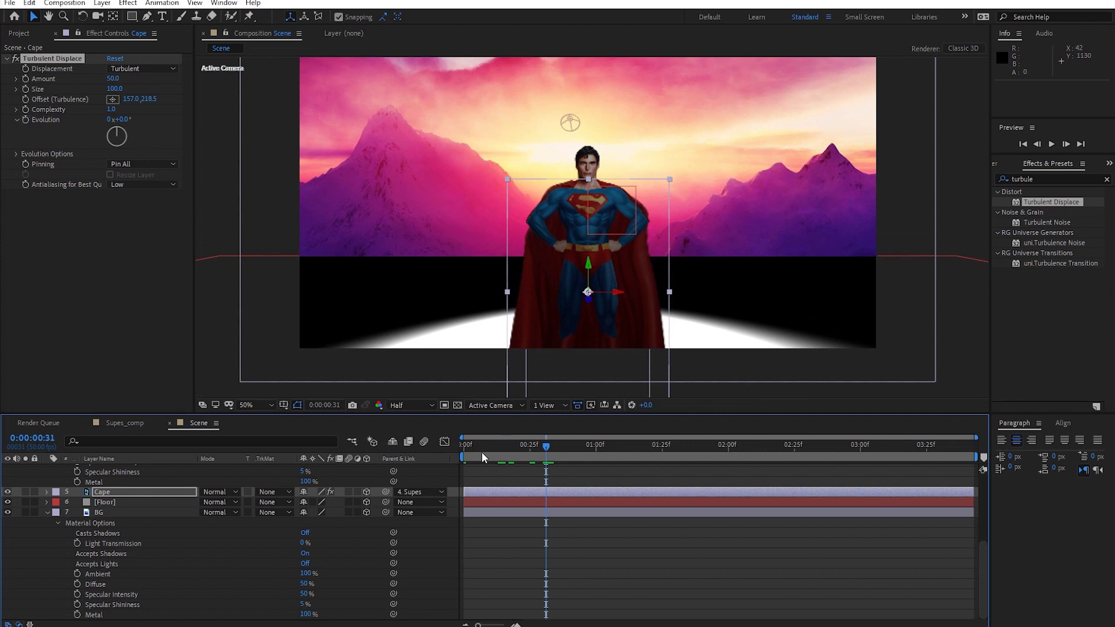
pyautogui.moveTo(482, 451); pyautogui.dragTo(443, 452)
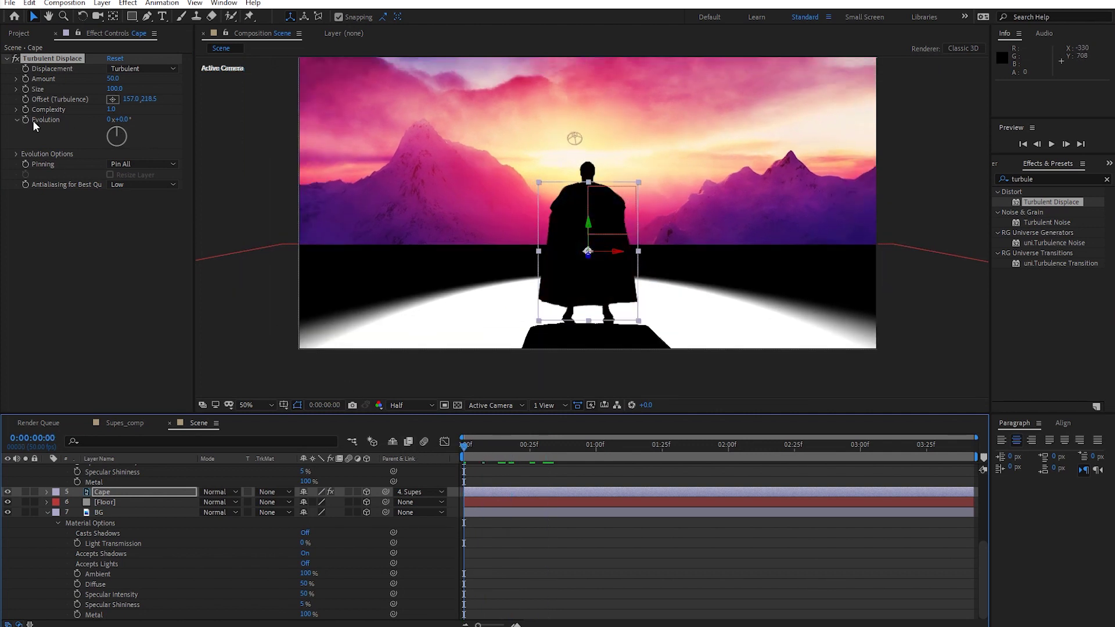
# Step: Keyframe Evolution from 0 at the start to 10 revolutions at the end and preview the cape
pyautogui.click(25, 119)
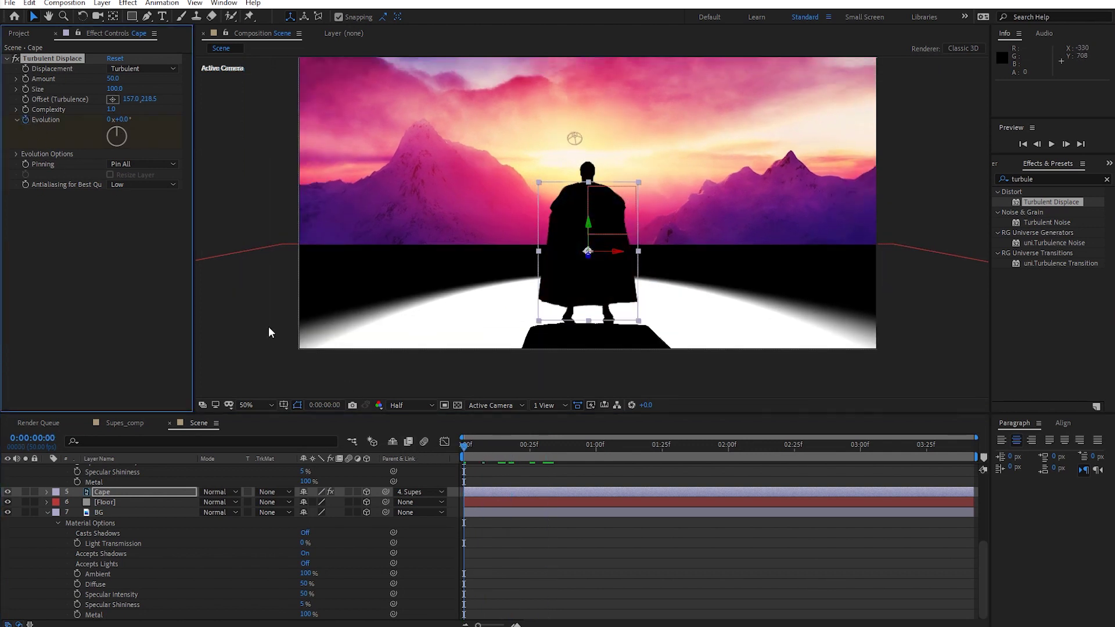
pyautogui.moveTo(676, 456); pyautogui.dragTo(980, 476)
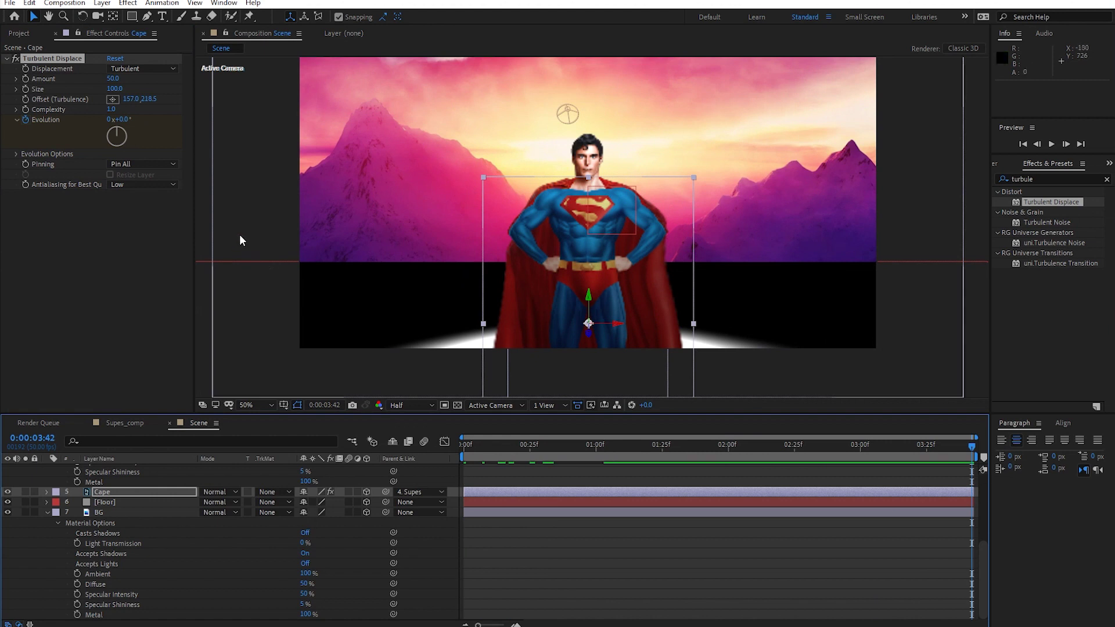
pyautogui.click(109, 119)
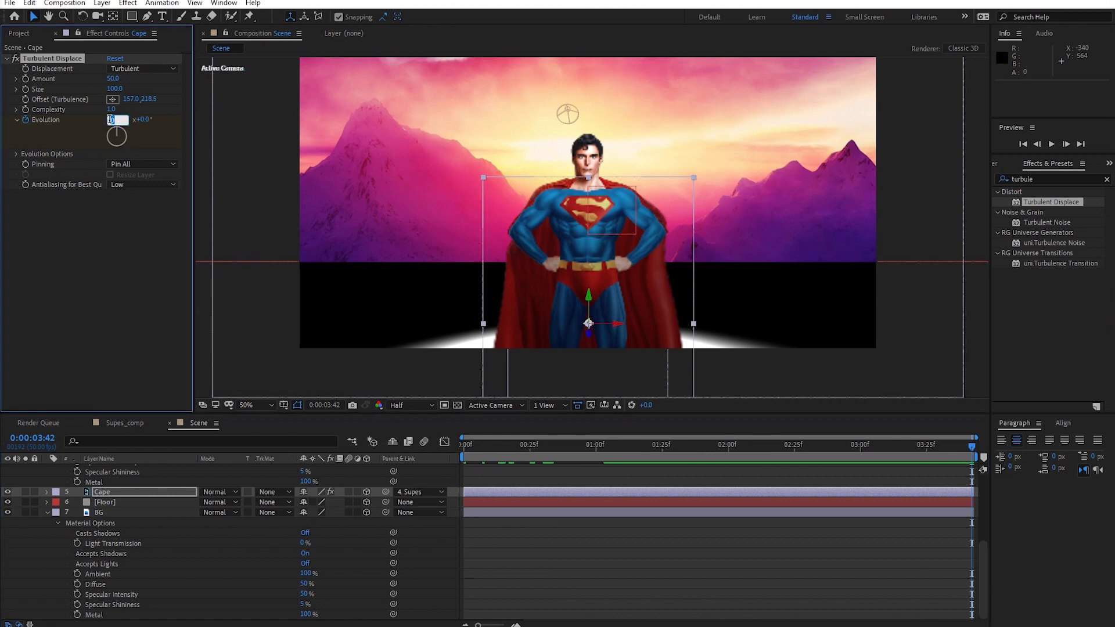
pyautogui.write('10')
pyautogui.press('Return')
pyautogui.click(518, 447)
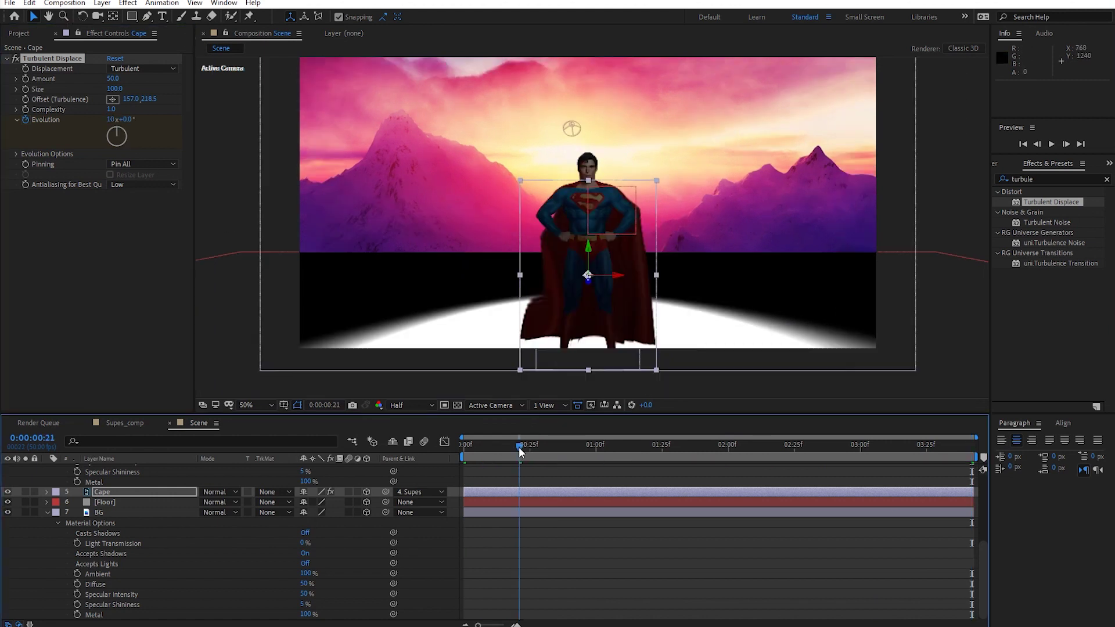
pyautogui.press('space')
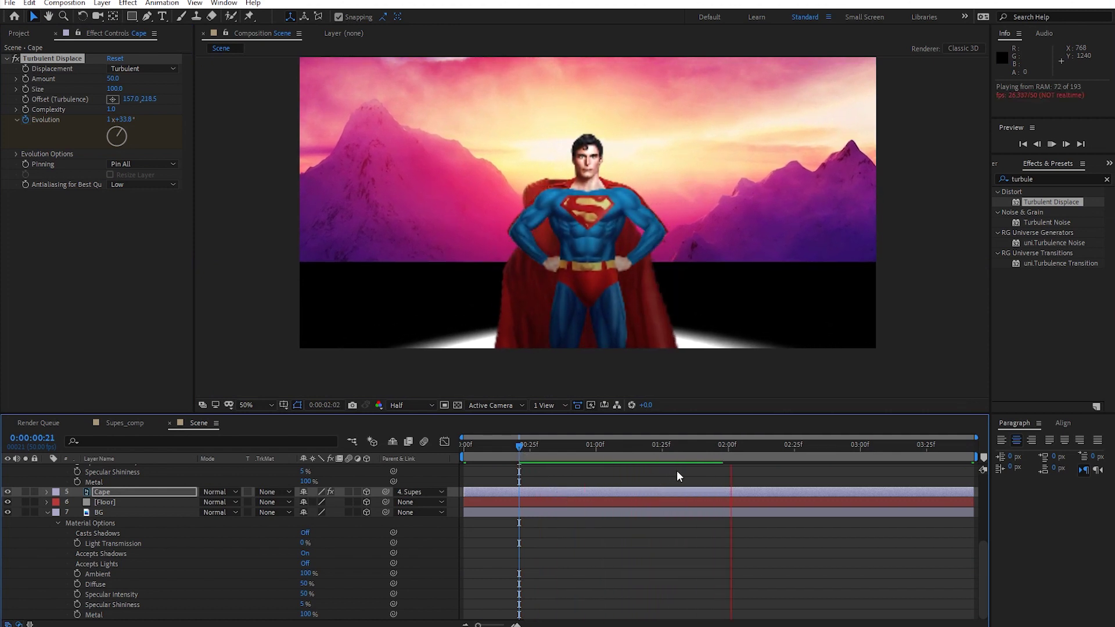
pyautogui.click(729, 446)
pyautogui.moveTo(730, 450); pyautogui.dragTo(807, 447)
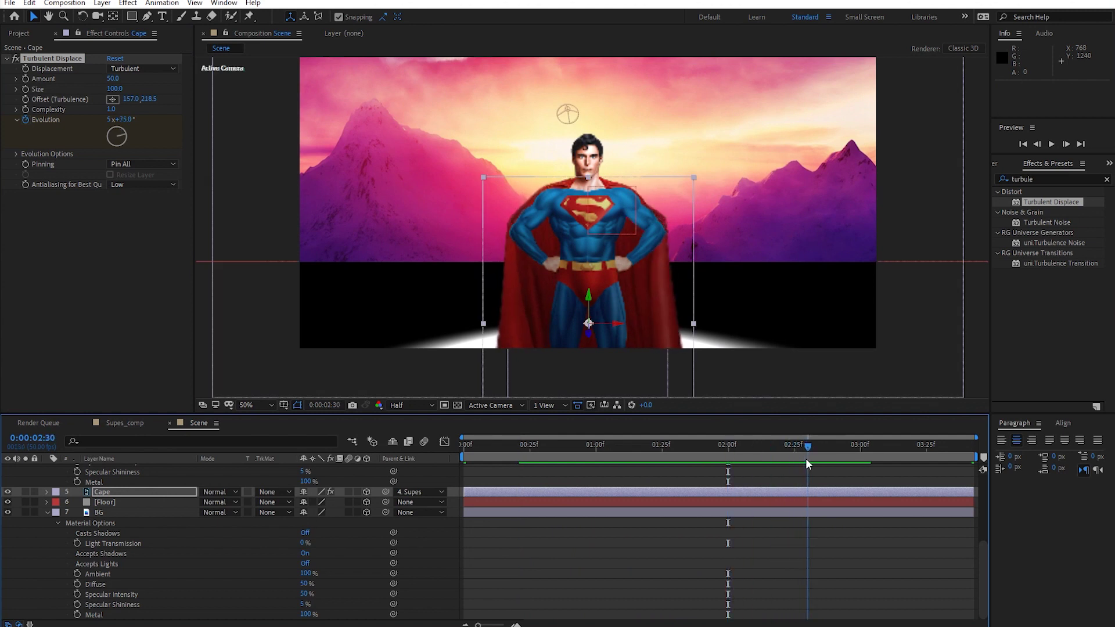
# Step: Set Turbulent Displace Pinning to Pin Top and scrub to check the cape
pyautogui.click(160, 165)
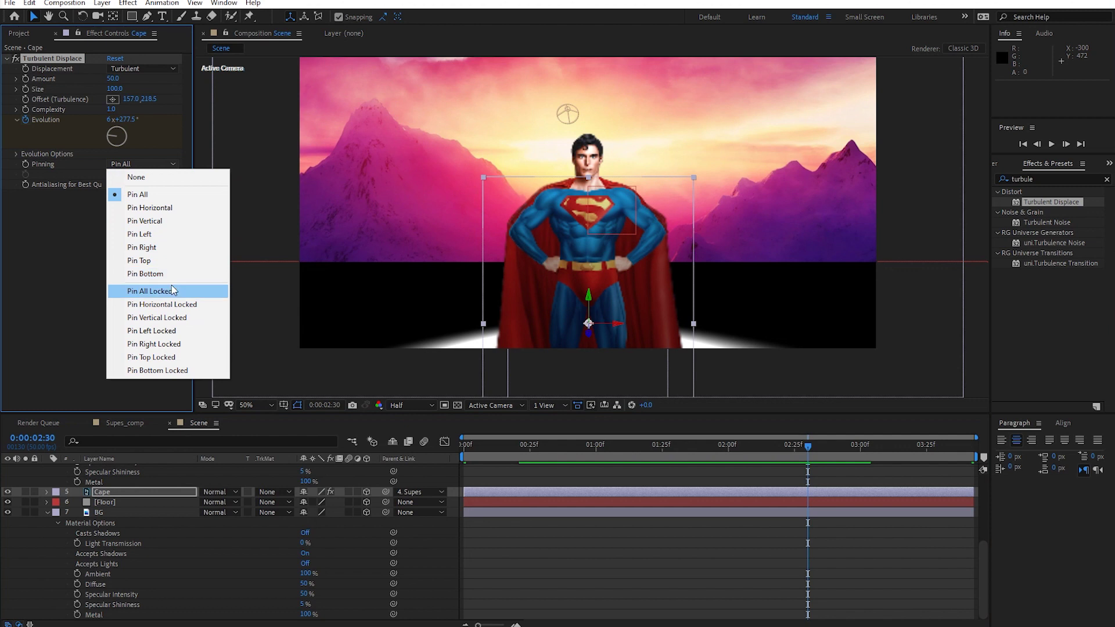
pyautogui.click(143, 260)
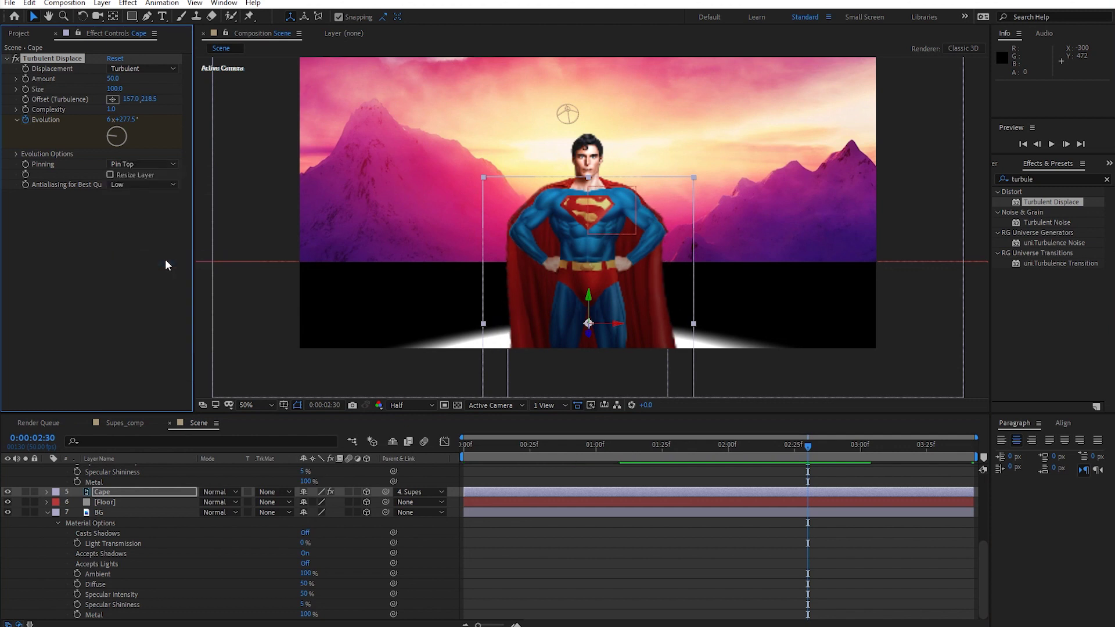
pyautogui.moveTo(807, 446)
pyautogui.mouseDown()
pyautogui.moveTo(734, 444)
pyautogui.moveTo(708, 457)
pyautogui.moveTo(719, 469)
pyautogui.mouseUp()
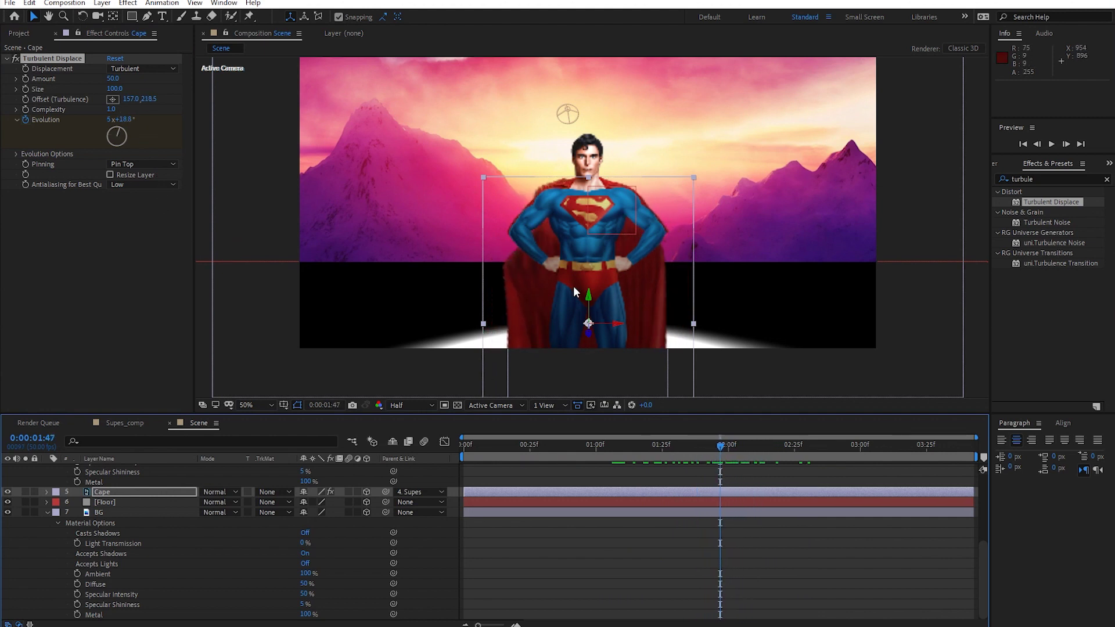
pyautogui.moveTo(745, 441); pyautogui.dragTo(665, 445)
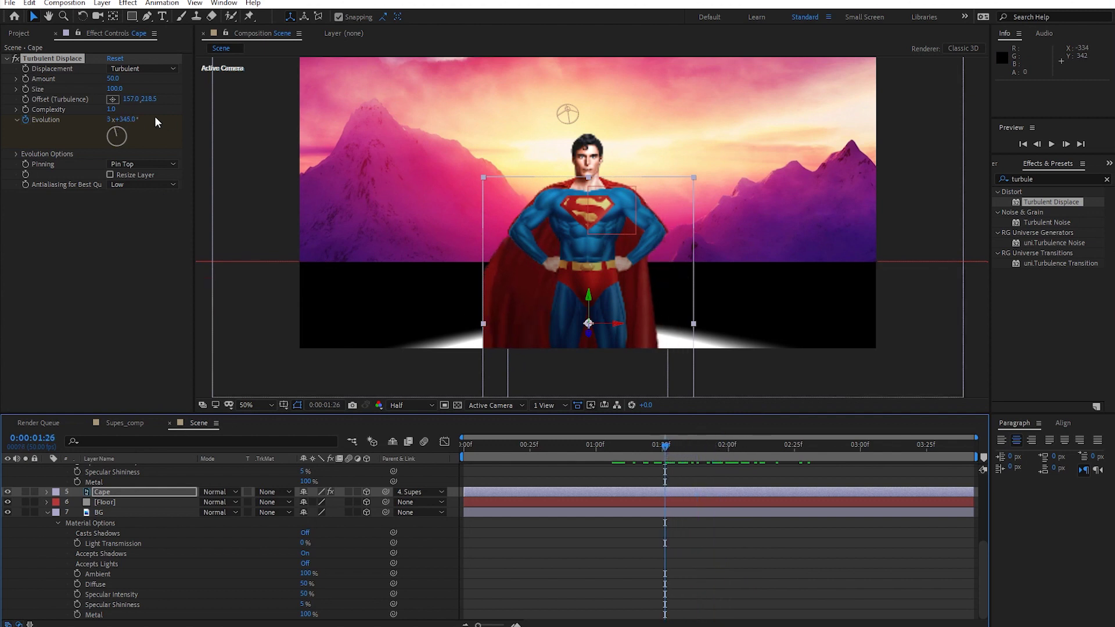
# Step: Try several displacement Size values, settling on a Size of 25
pyautogui.moveTo(114, 89)
pyautogui.mouseDown()
pyautogui.moveTo(233, 104)
pyautogui.moveTo(35, 110)
pyautogui.mouseUp()
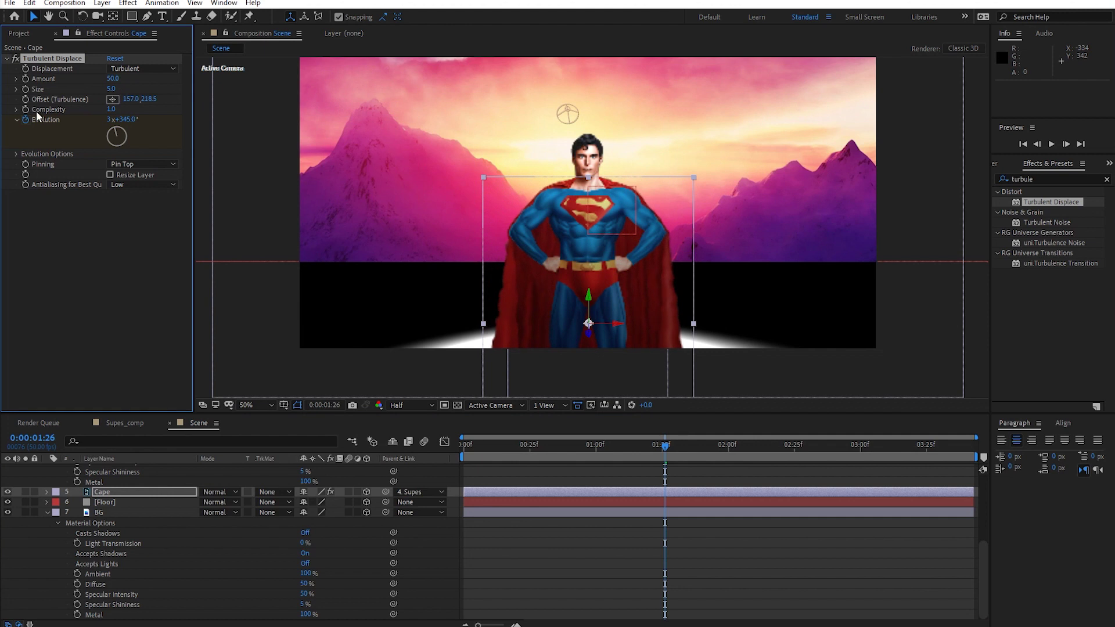
pyautogui.press('space')
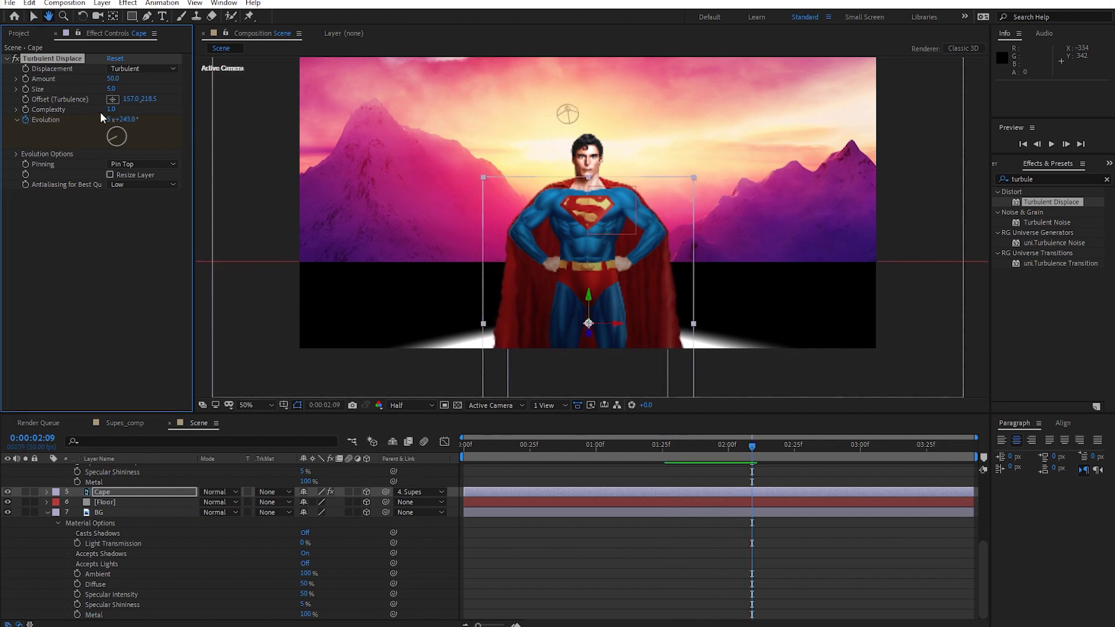
pyautogui.moveTo(113, 92); pyautogui.dragTo(123, 94)
pyautogui.press('space')
pyautogui.press('space')
pyautogui.moveTo(116, 89); pyautogui.dragTo(122, 90)
pyautogui.press('space')
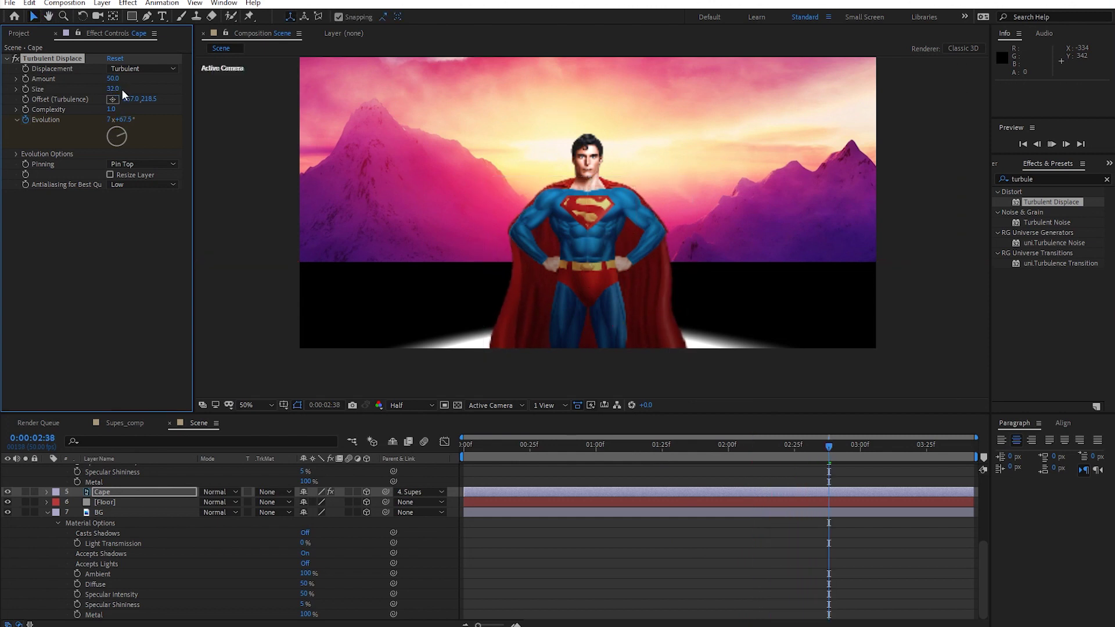
pyautogui.press('space')
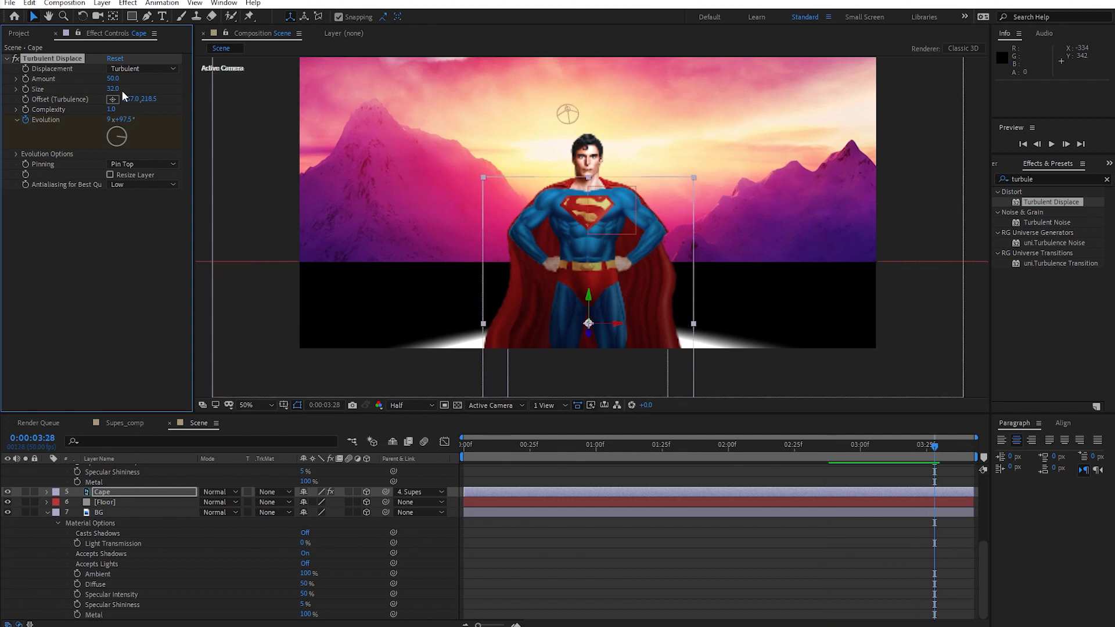
pyautogui.click(114, 89)
pyautogui.write('5')
pyautogui.press('Return')
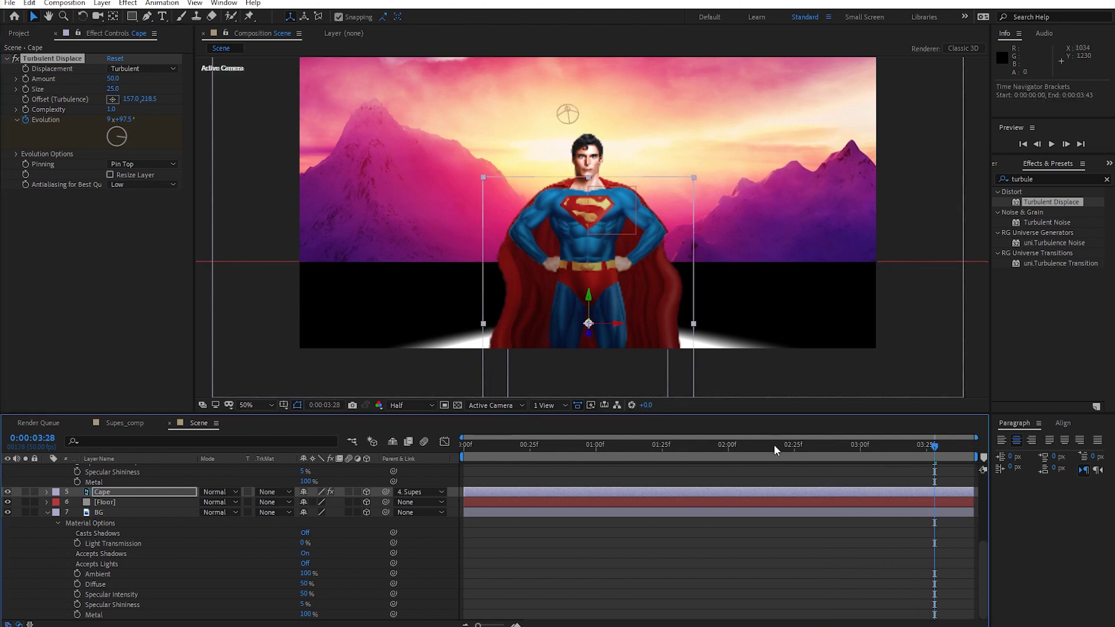
# Step: Preview the cape animation from a later point and again from the first frame
pyautogui.click(775, 448)
pyautogui.press('space')
pyautogui.press('space')
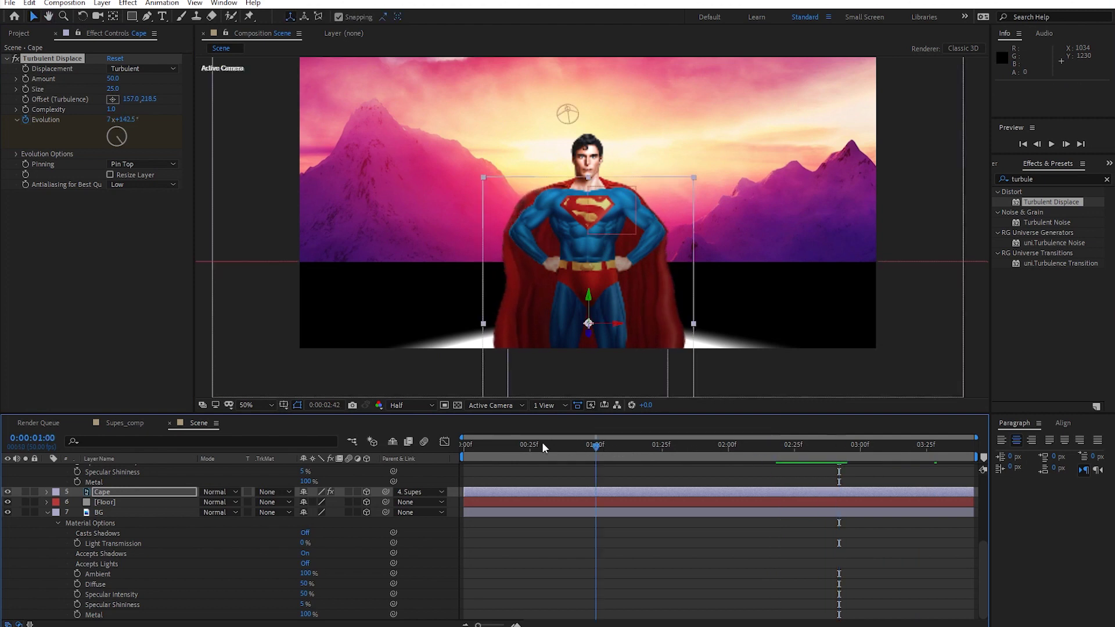
pyautogui.press('Home')
pyautogui.click(585, 560)
pyautogui.press('space')
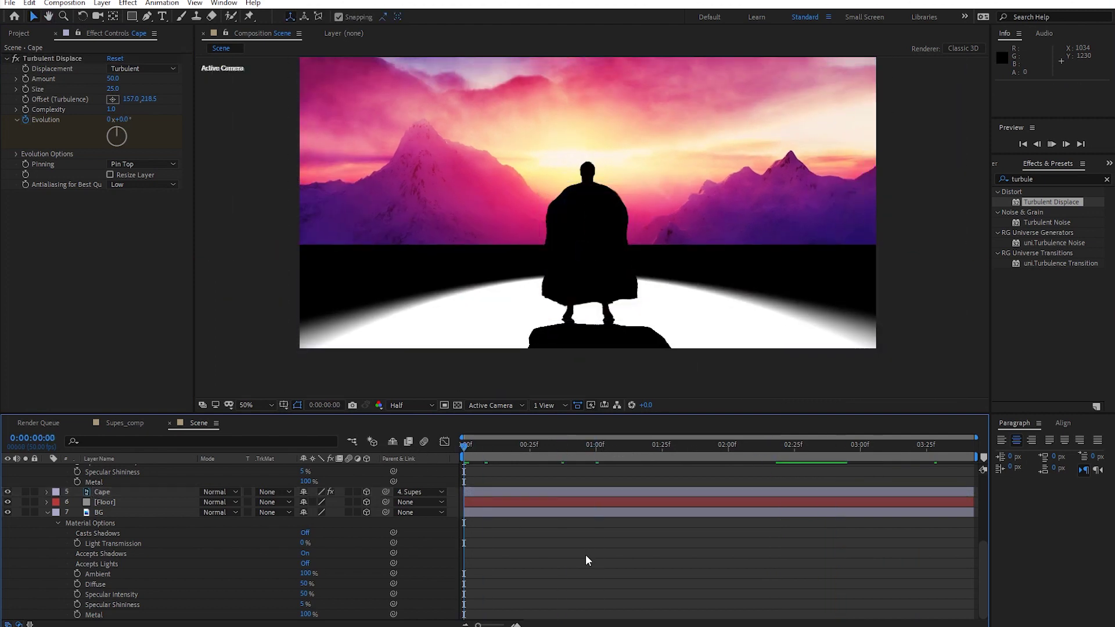
pyautogui.press('space')
pyautogui.click(468, 447)
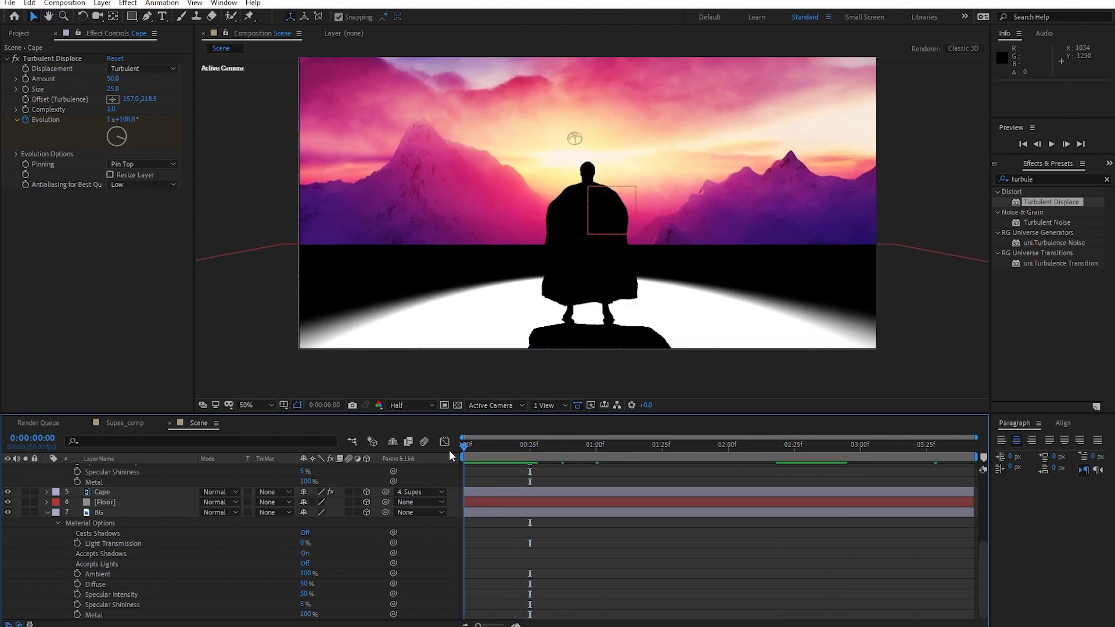
# Step: Preview the animation from the first frame in a custom 3D view
pyautogui.press('Home')
pyautogui.click(516, 405)
pyautogui.click(510, 533)
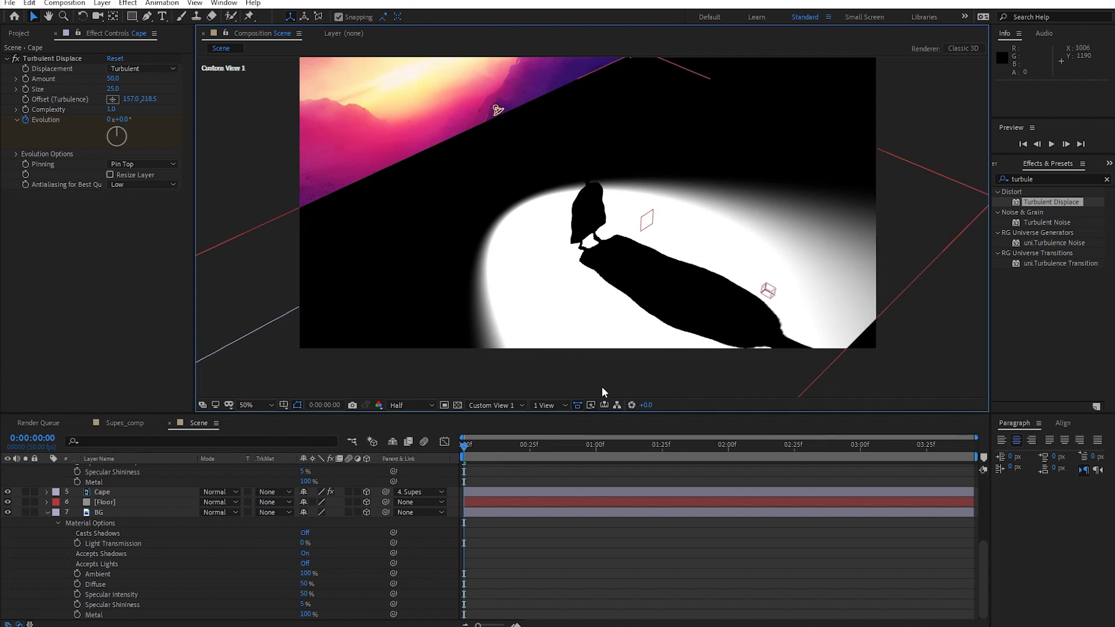
pyautogui.press('space')
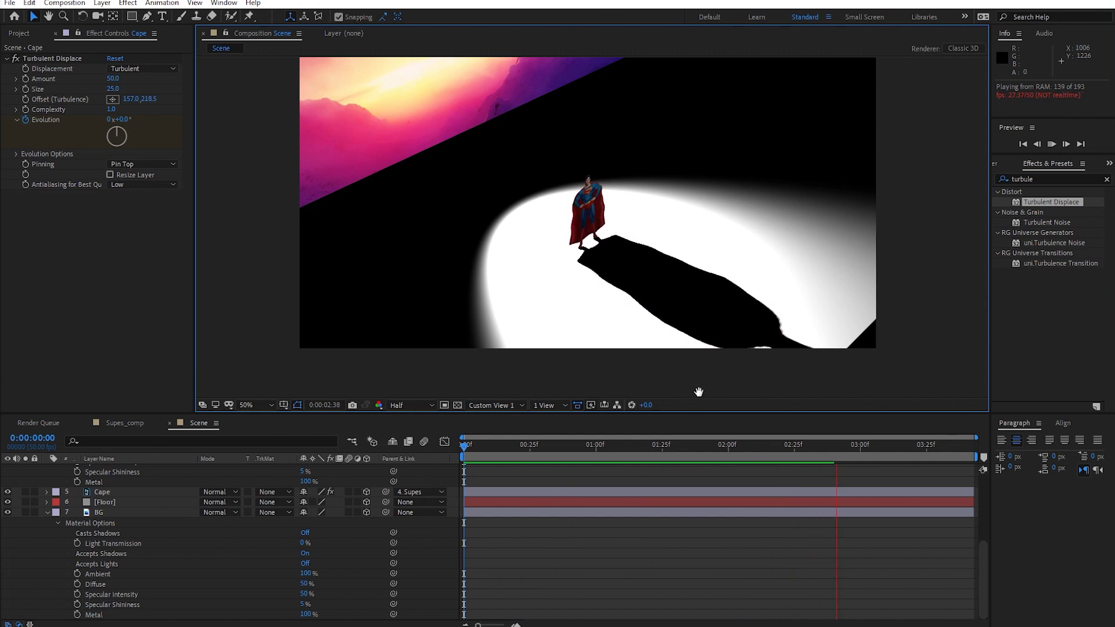
pyautogui.press('space')
# Step: Return to the Active Camera view, scrub through the animation, and select the BG layer
pyautogui.click(508, 405)
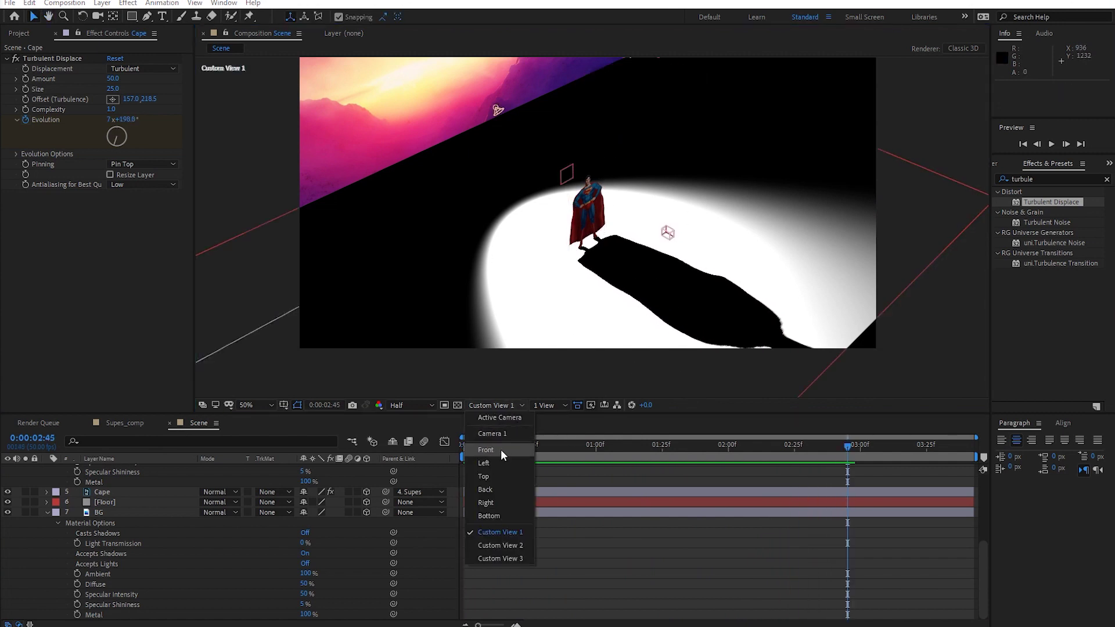
pyautogui.click(504, 420)
pyautogui.press('Home')
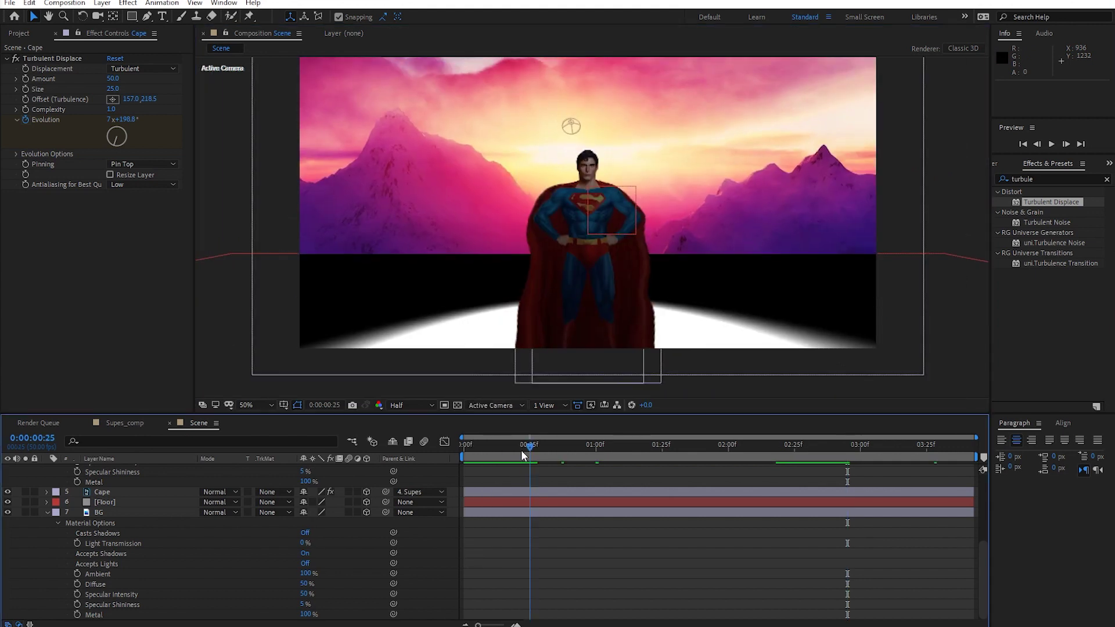
pyautogui.moveTo(465, 446); pyautogui.dragTo(921, 447)
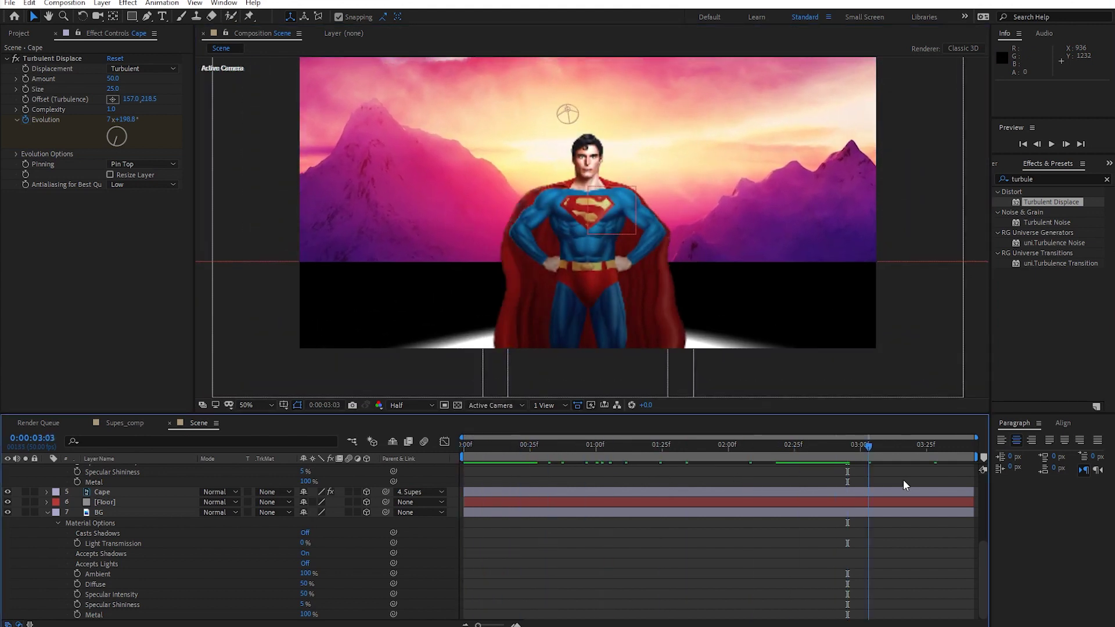
pyautogui.moveTo(811, 481); pyautogui.dragTo(462, 490)
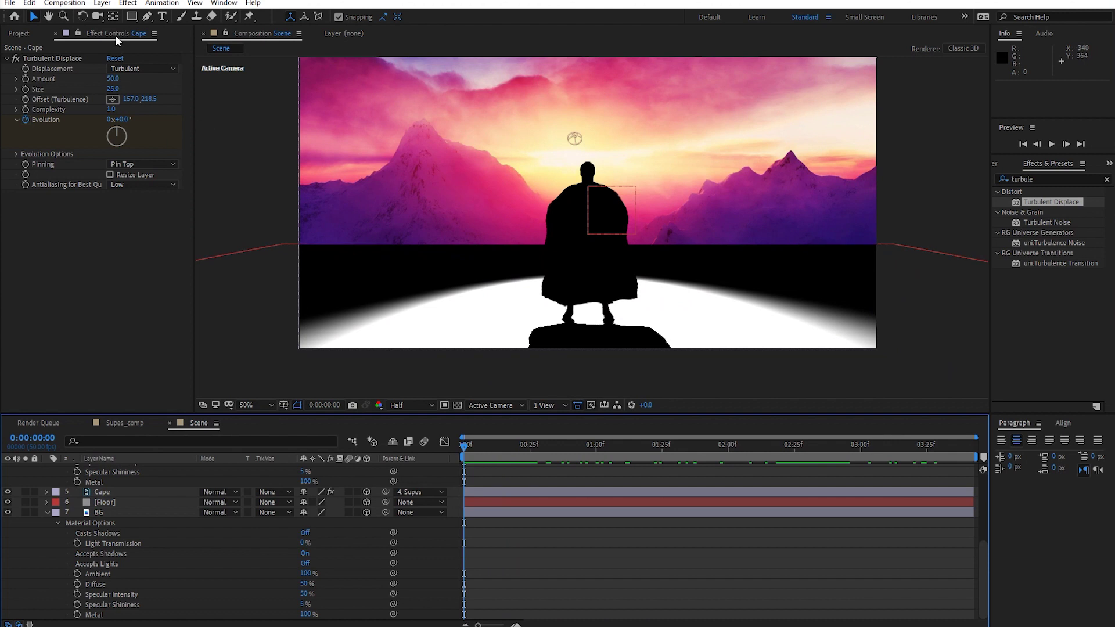
pyautogui.click(441, 126)
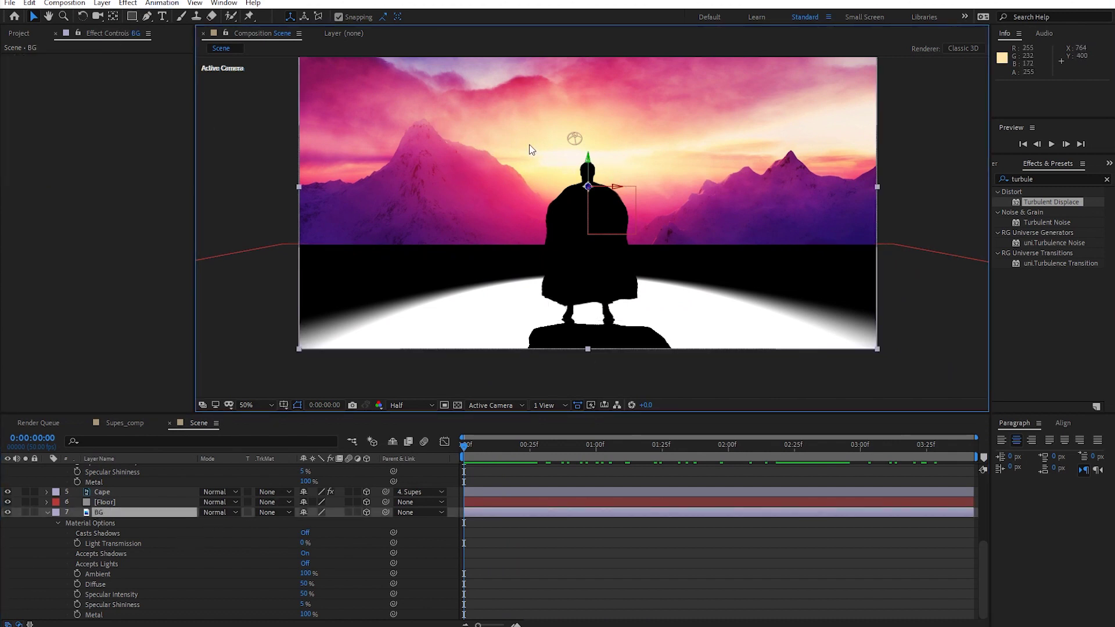
# Step: Add Color Correction > Curves to BG and drag the black point right to darken the backdrop
pyautogui.click(119, 5)
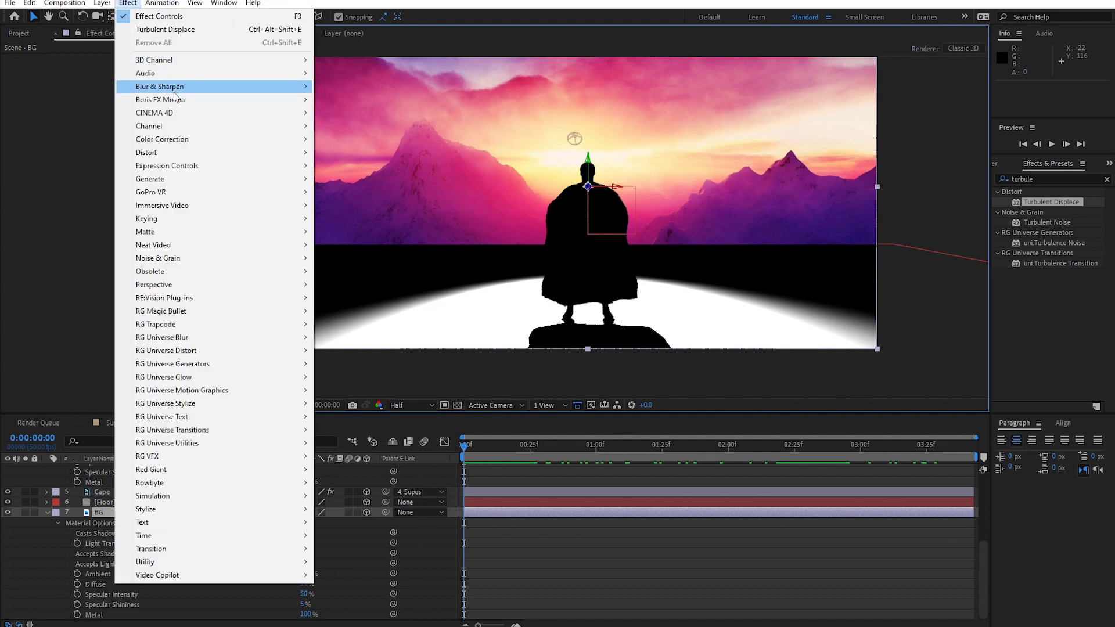
pyautogui.moveTo(220, 145)
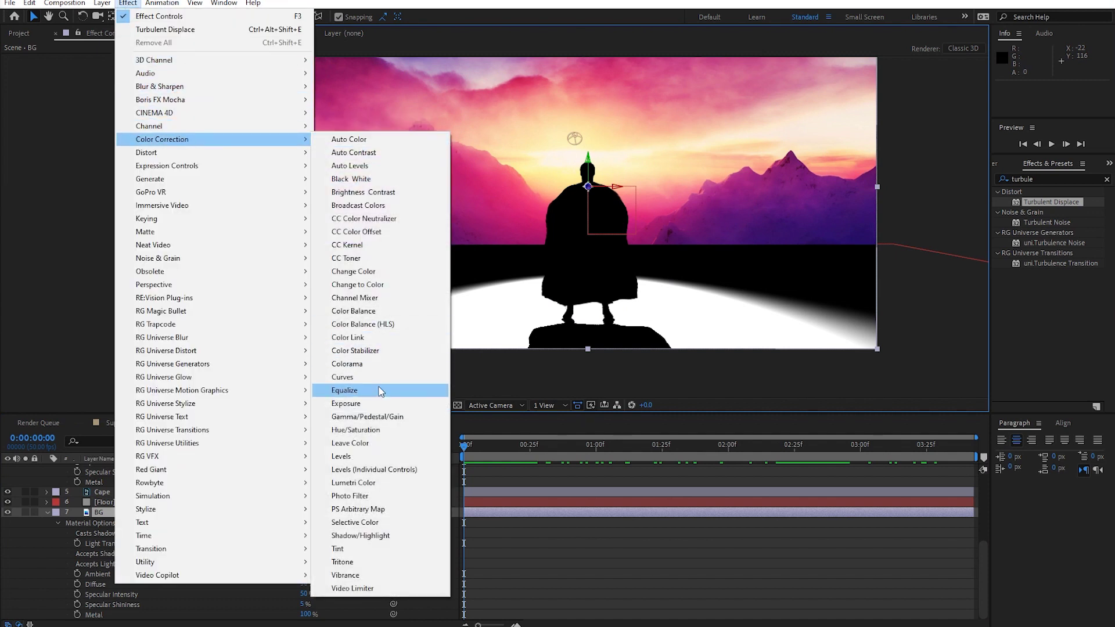
pyautogui.click(377, 377)
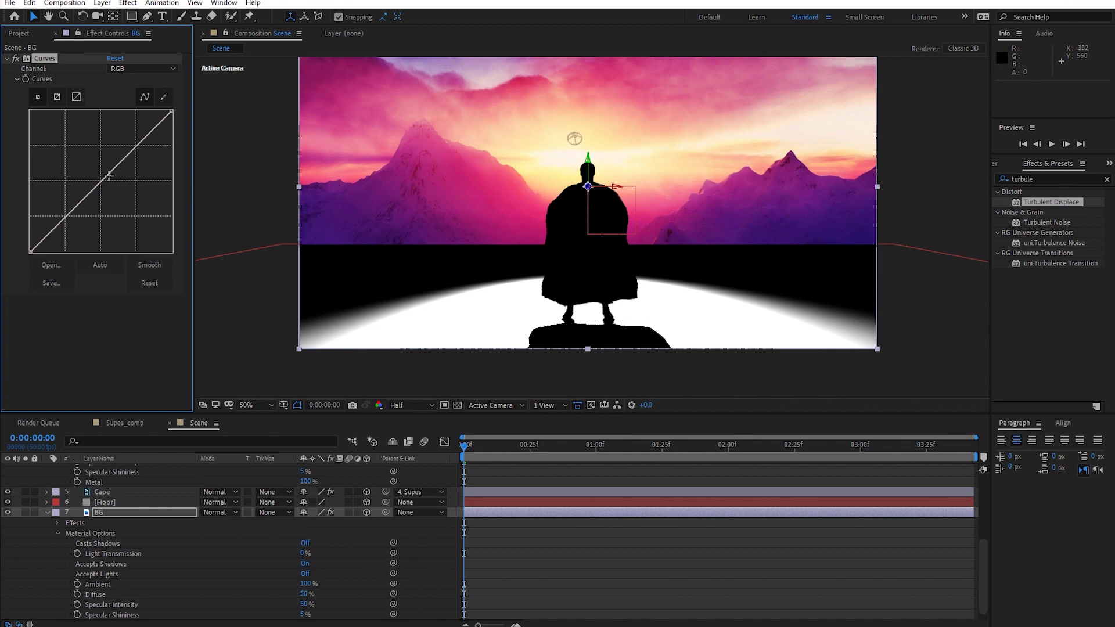
pyautogui.moveTo(100, 186); pyautogui.dragTo(104, 199)
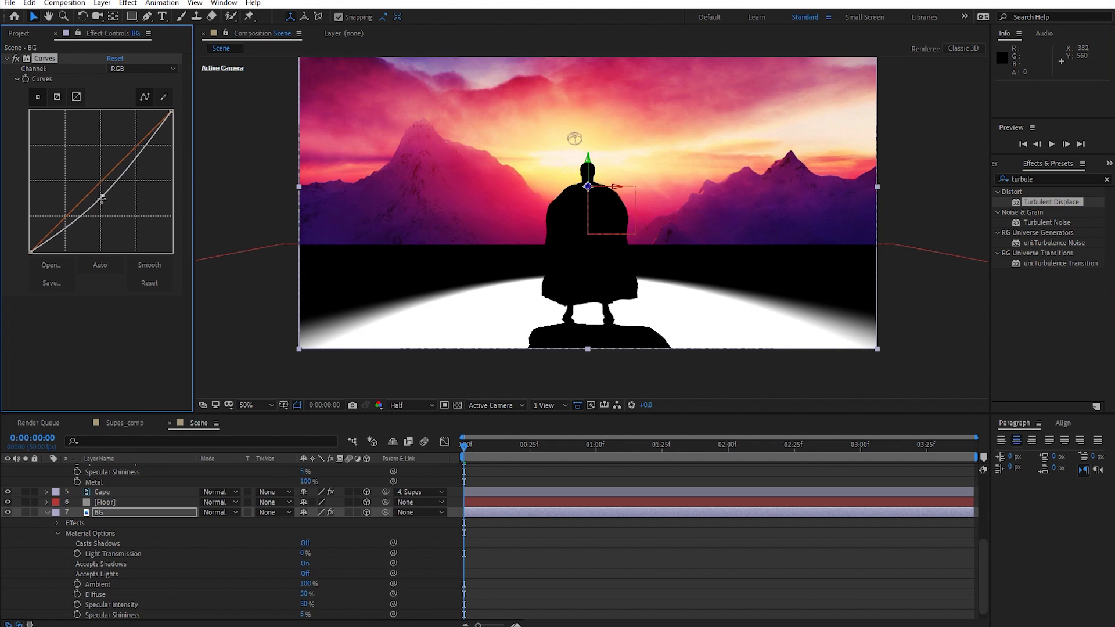
pyautogui.hotkey('ctrl', 'z')
pyautogui.moveTo(30, 251); pyautogui.dragTo(77, 269)
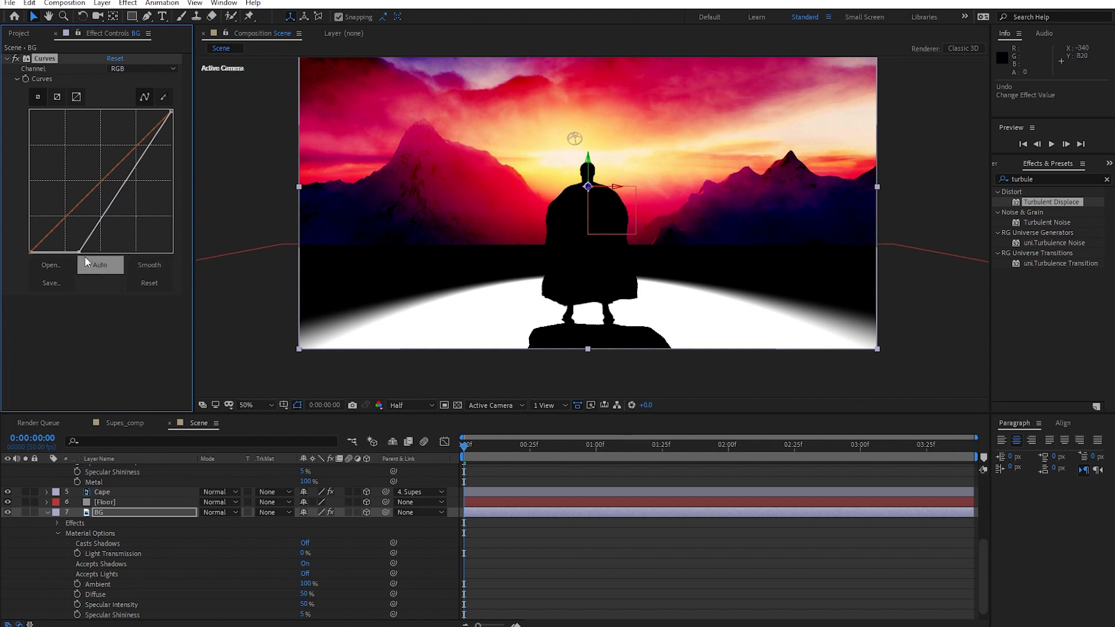
pyautogui.moveTo(80, 253); pyautogui.dragTo(86, 258)
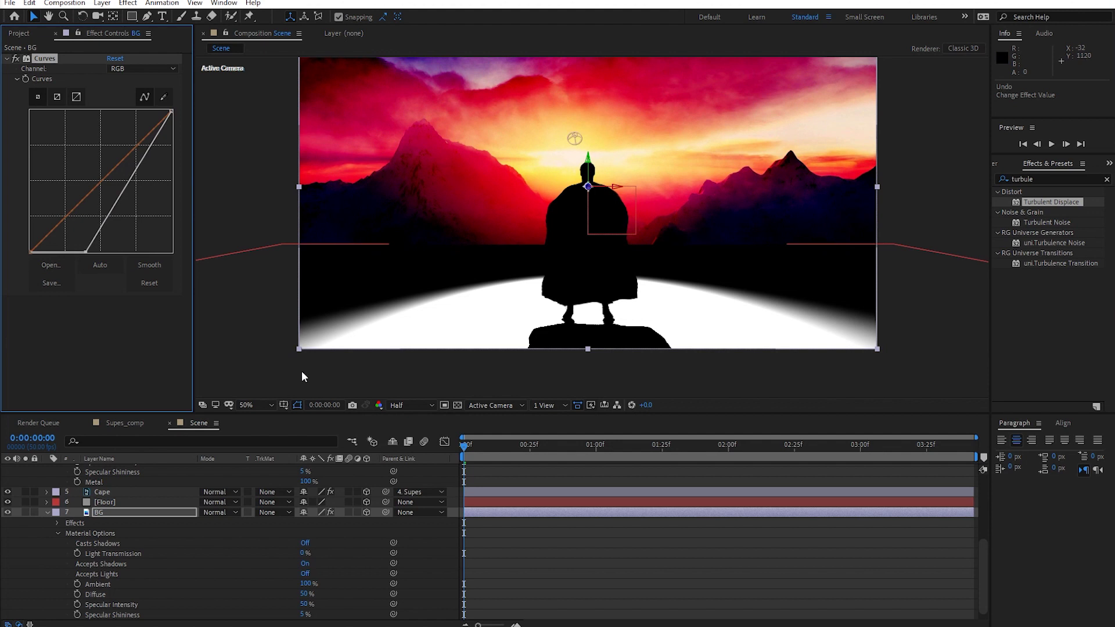
pyautogui.click(116, 503)
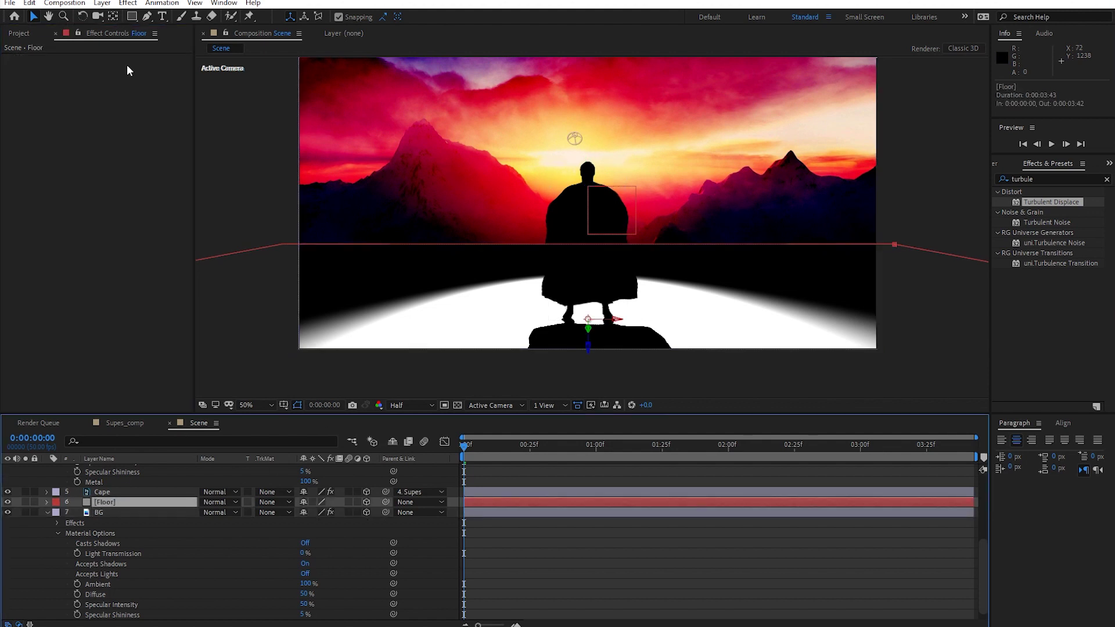
pyautogui.click(108, 5)
pyautogui.click(116, 30)
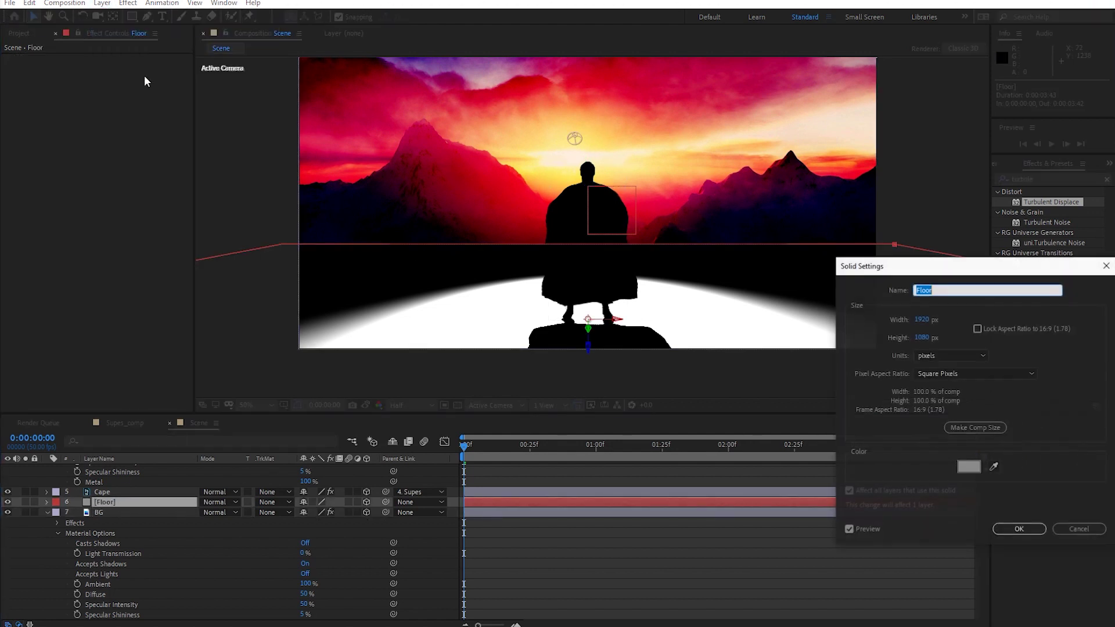
pyautogui.click(994, 466)
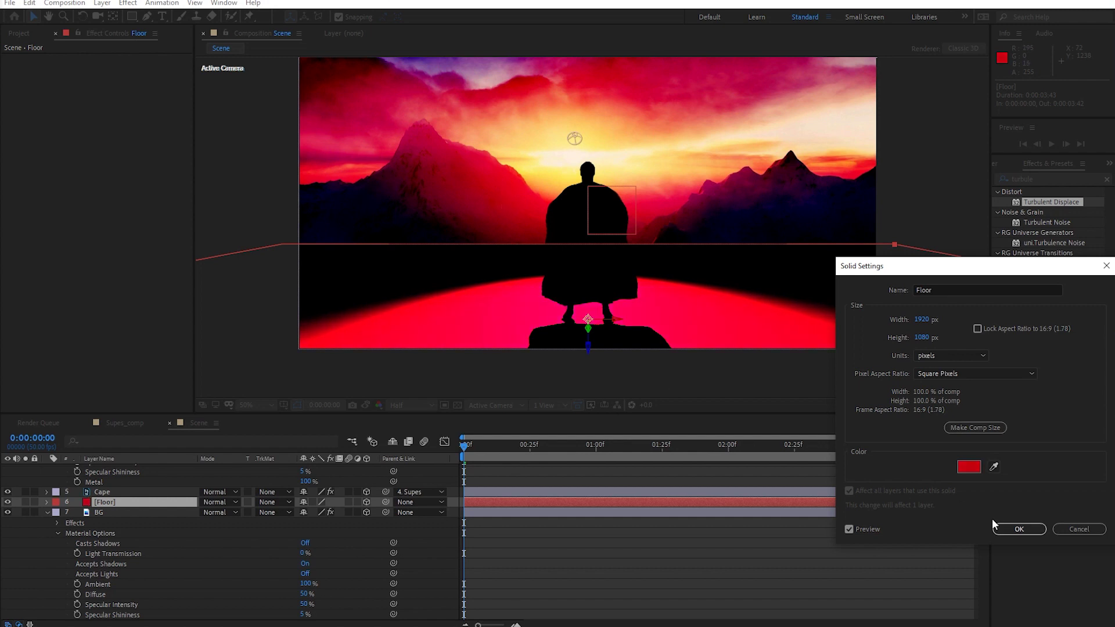
pyautogui.click(1017, 529)
pyautogui.moveTo(523, 445)
pyautogui.mouseDown()
pyautogui.moveTo(607, 445)
pyautogui.moveTo(490, 470)
pyautogui.mouseUp()
pyautogui.press('space')
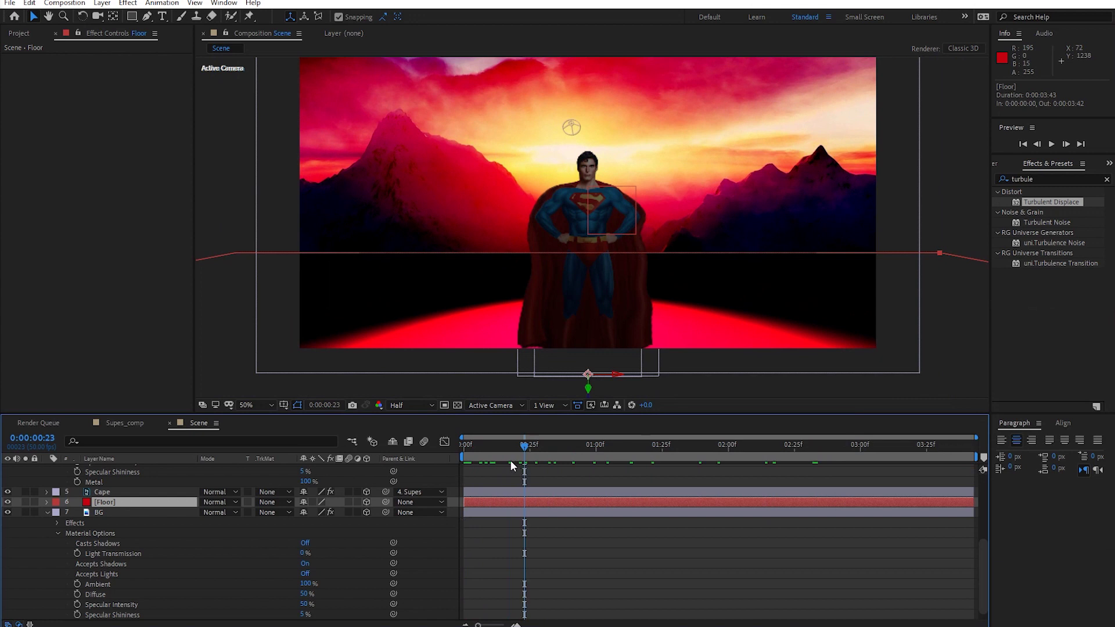
pyautogui.press('space')
pyautogui.hotkey('ctrl', 'z')
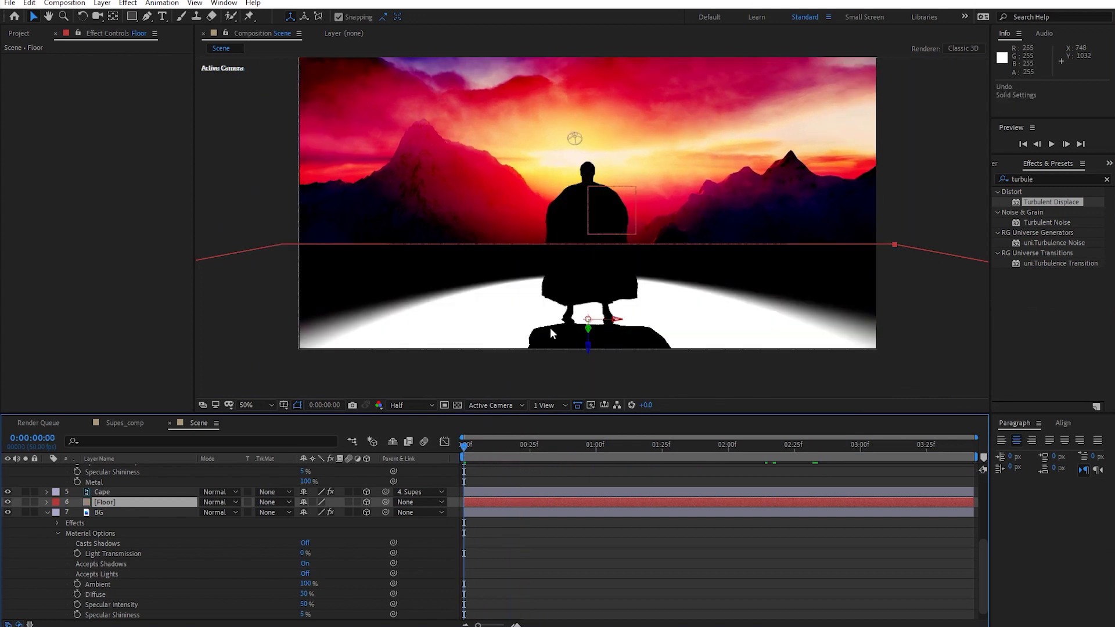
pyautogui.scroll(1, 113, 500)
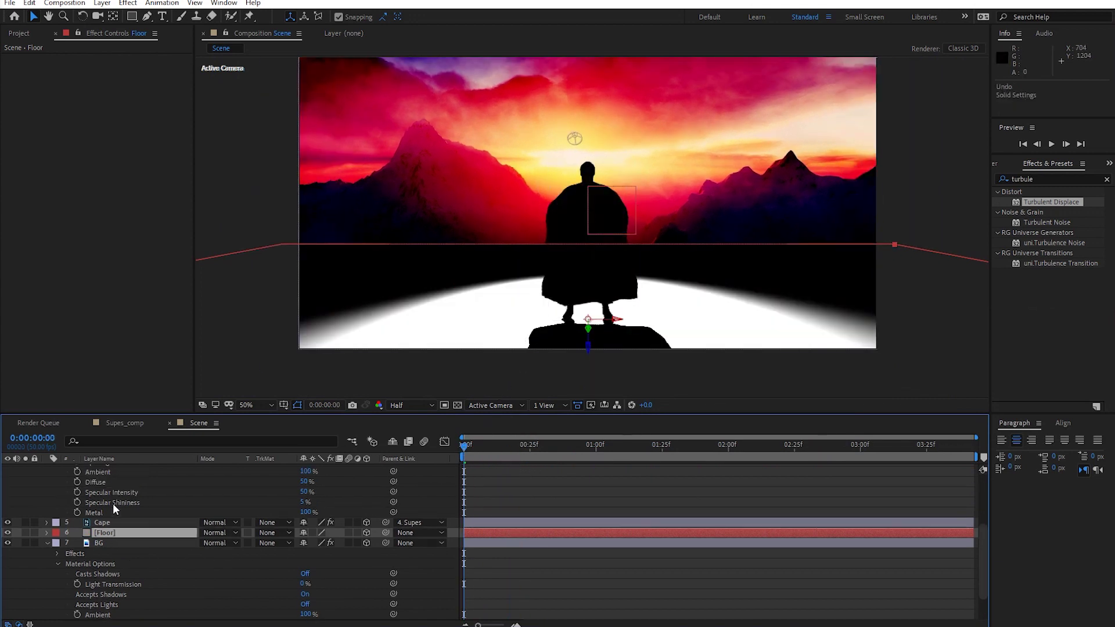
pyautogui.scroll(3, 112, 503)
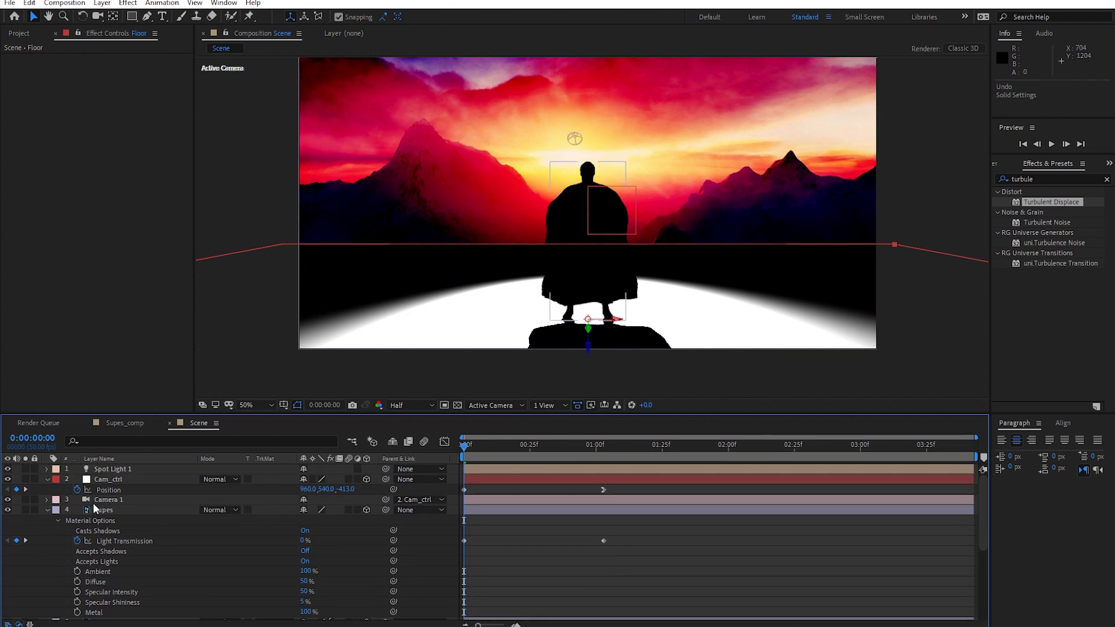
pyautogui.doubleClick(107, 468)
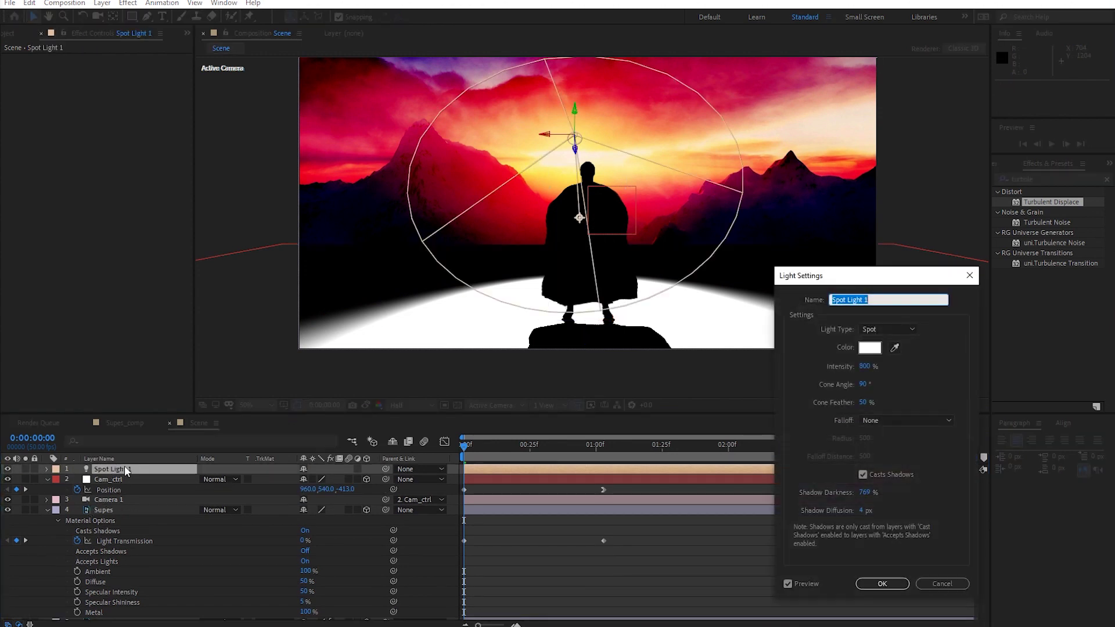
pyautogui.click(894, 348)
pyautogui.click(778, 479)
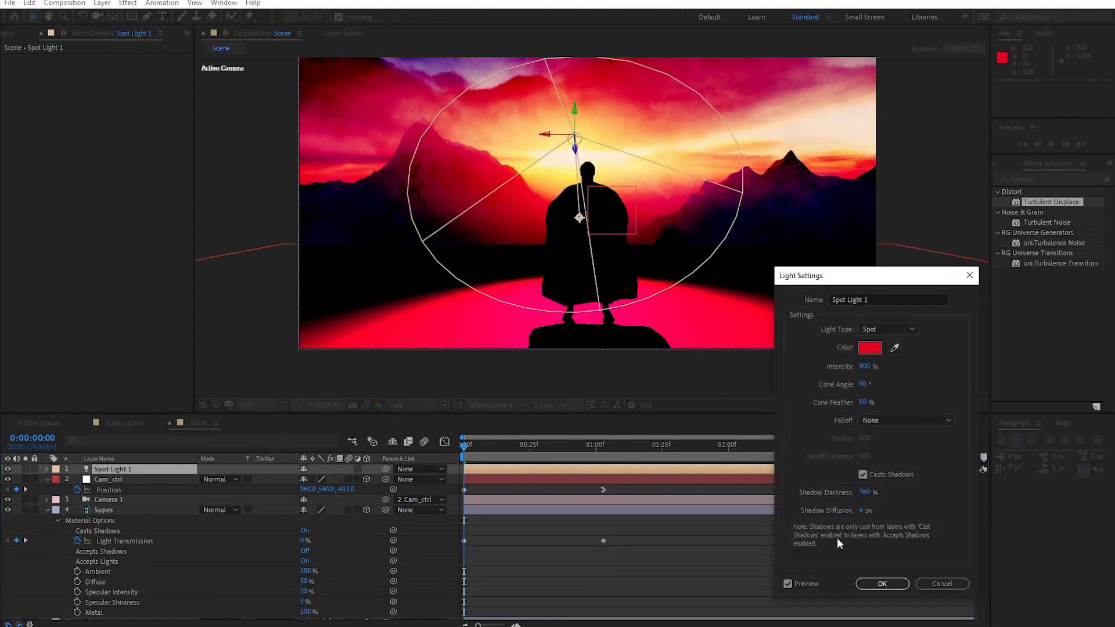
pyautogui.click(884, 585)
pyautogui.moveTo(471, 446); pyautogui.dragTo(577, 445)
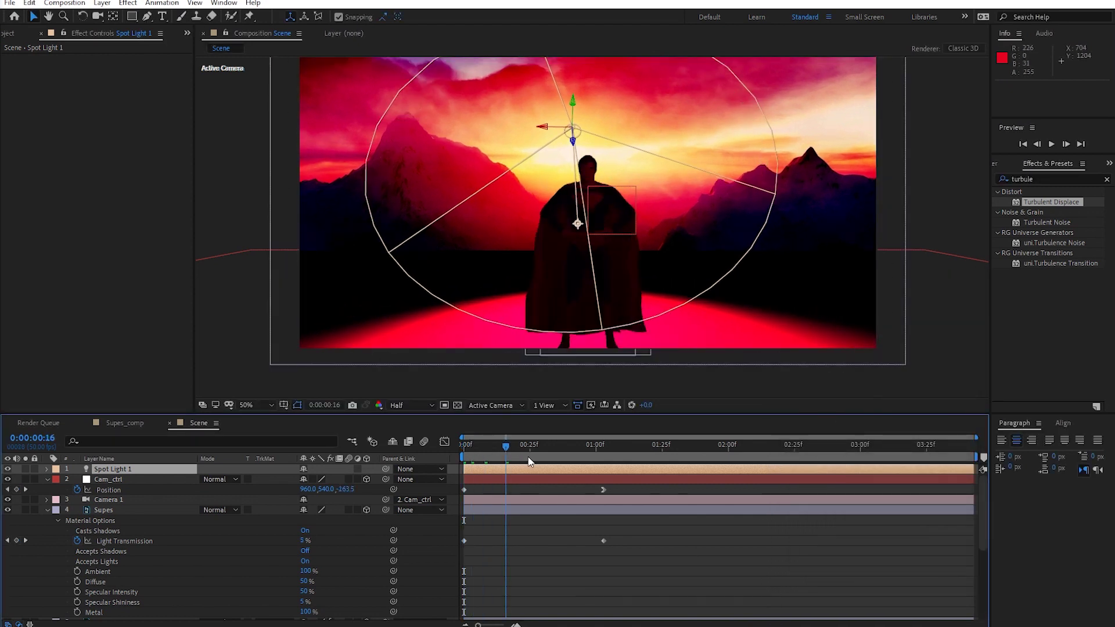
pyautogui.click(654, 445)
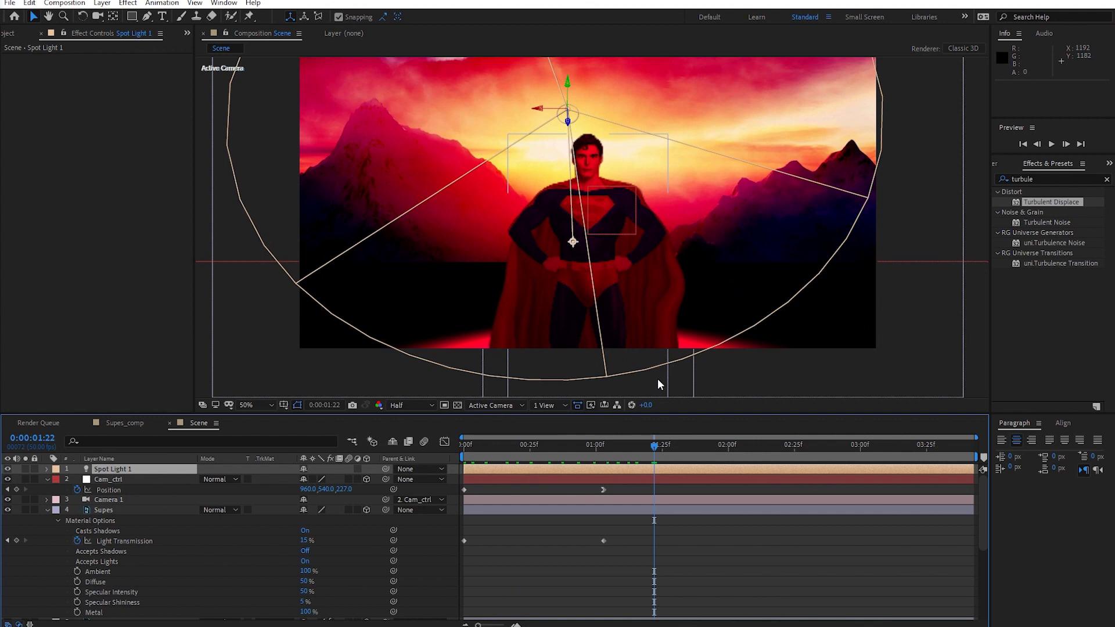
pyautogui.moveTo(655, 458); pyautogui.dragTo(668, 457)
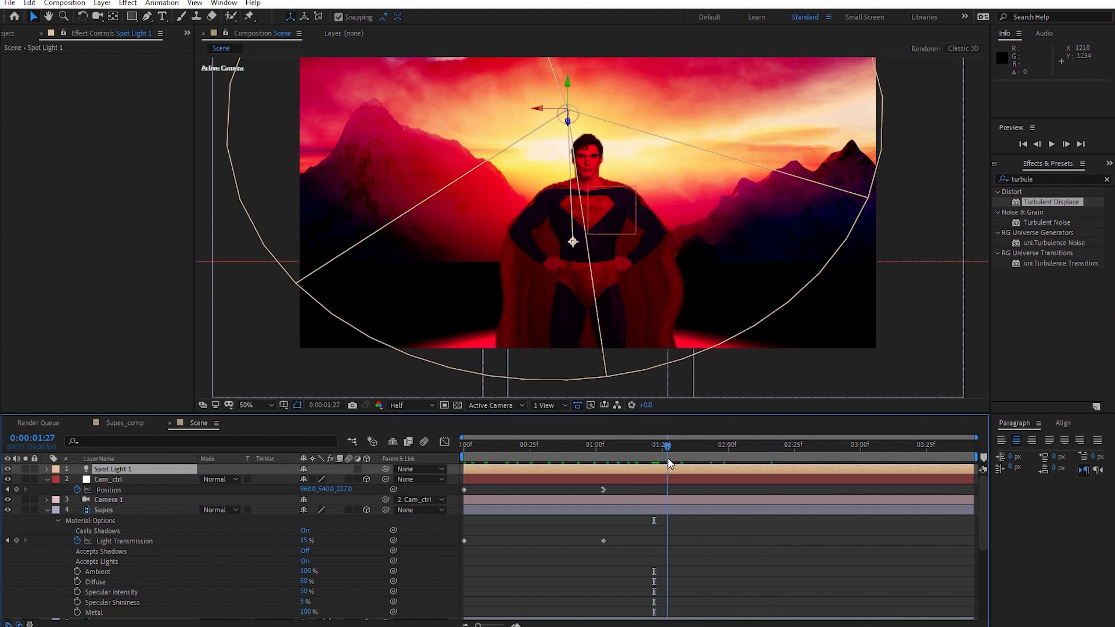
pyautogui.moveTo(669, 454); pyautogui.dragTo(665, 451)
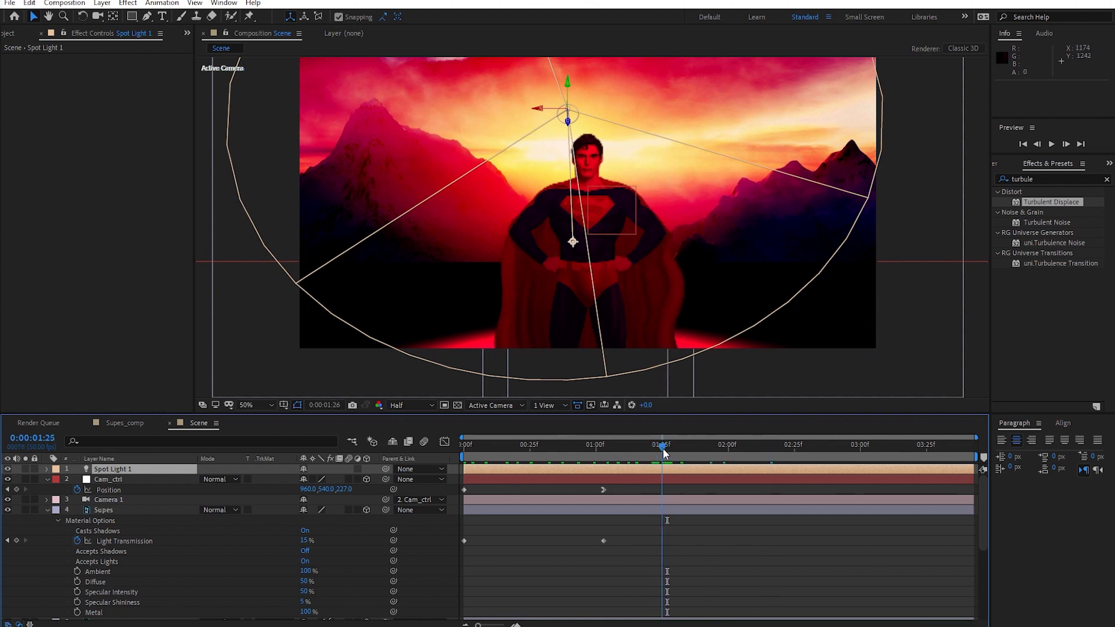
pyautogui.moveTo(666, 452); pyautogui.dragTo(402, 478)
pyautogui.hotkey('ctrl', 'z')
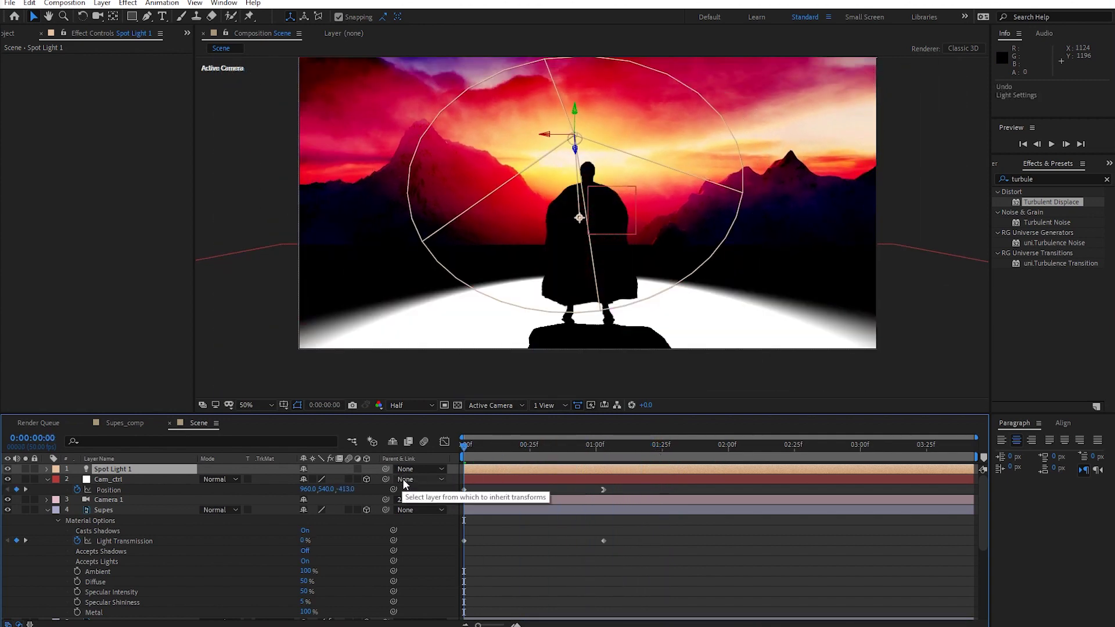
# Step: In the Floor's Solid Settings, eyedropper a red from the sky as its colour, then preview
pyautogui.click(48, 511)
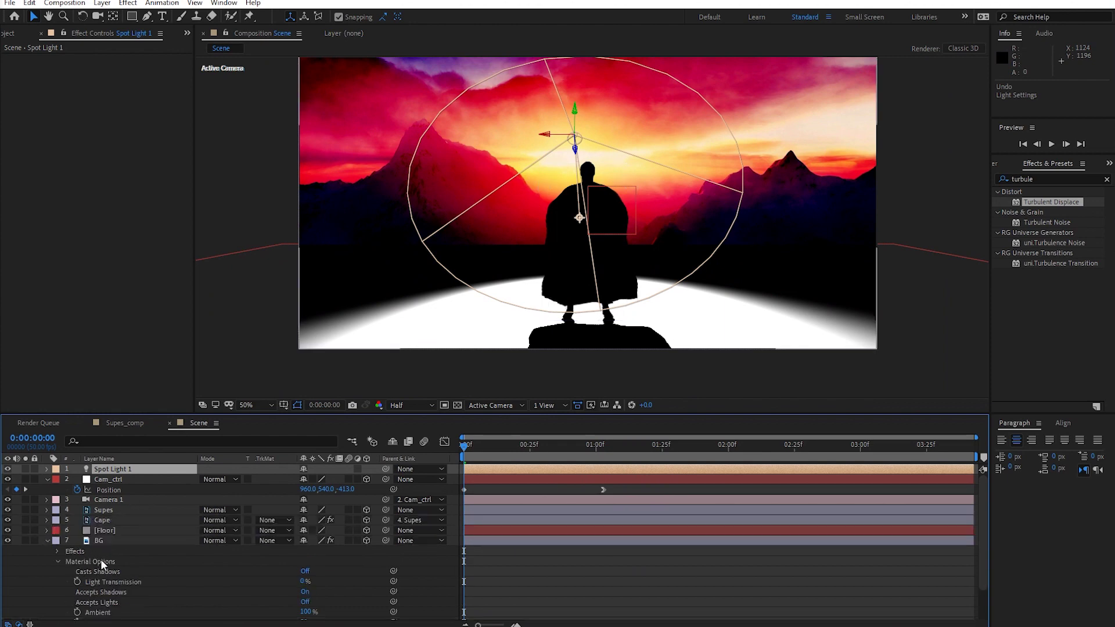
pyautogui.click(110, 530)
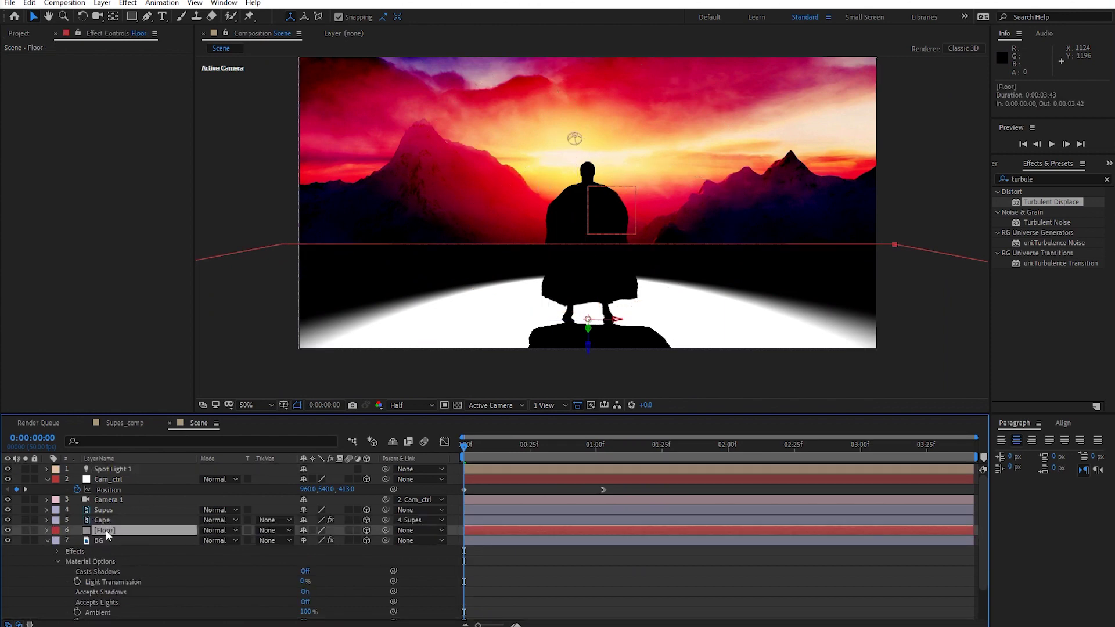
pyautogui.click(102, 2)
pyautogui.click(116, 27)
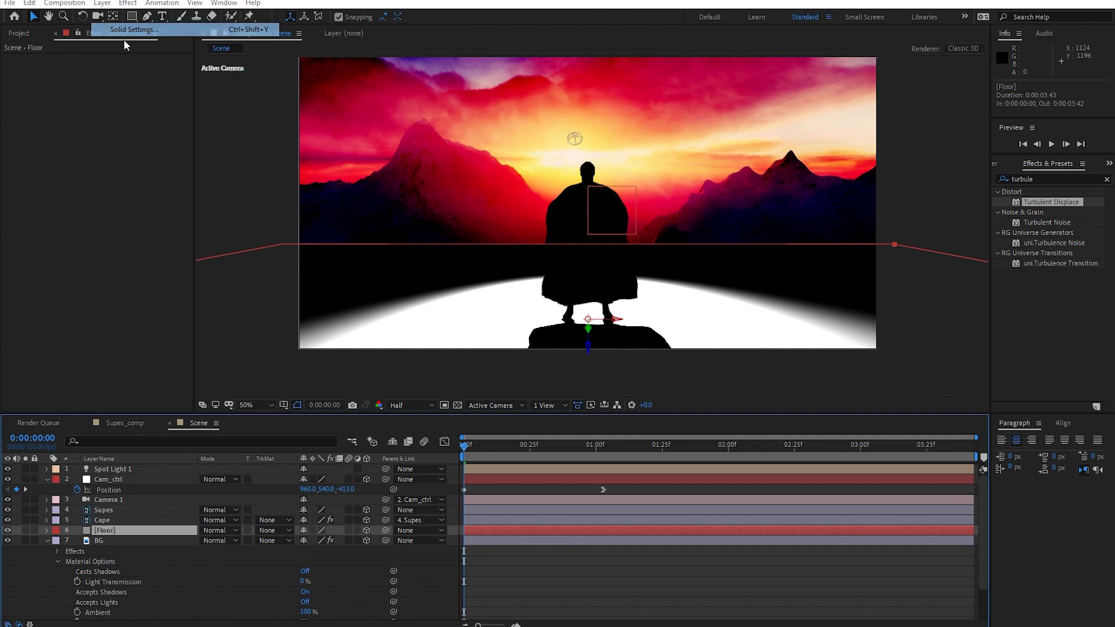
pyautogui.click(994, 467)
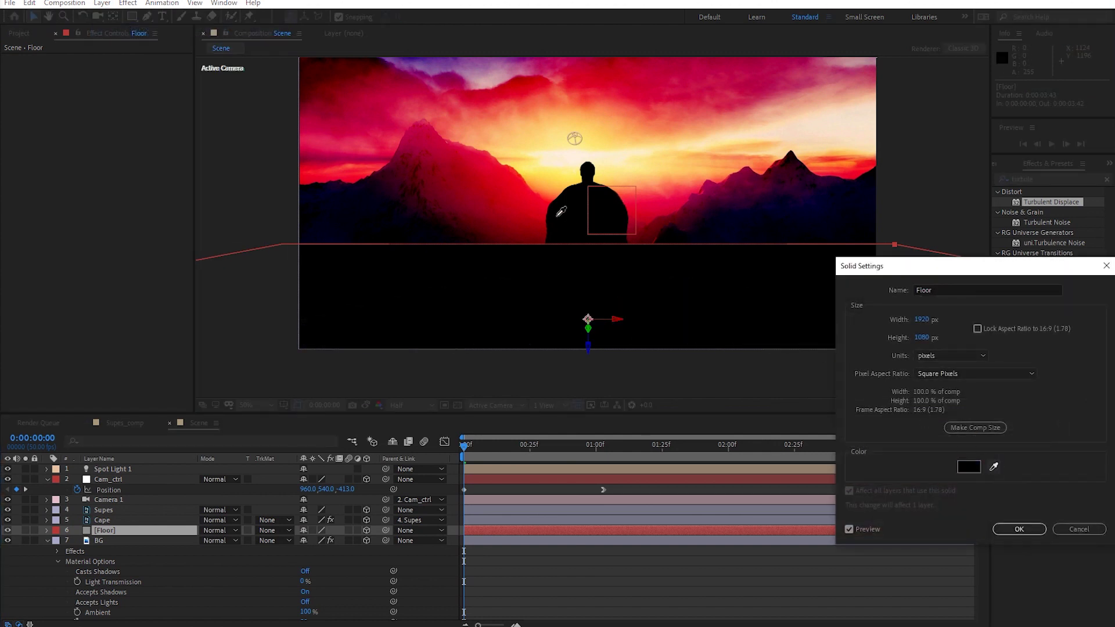
pyautogui.click(498, 188)
pyautogui.click(1019, 529)
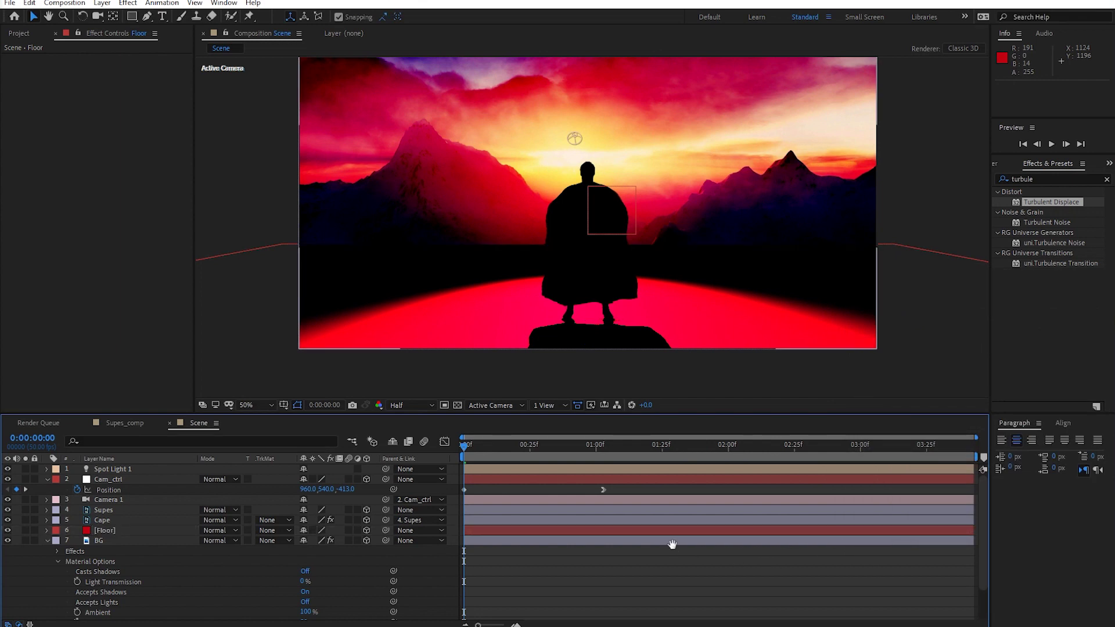
pyautogui.press('space')
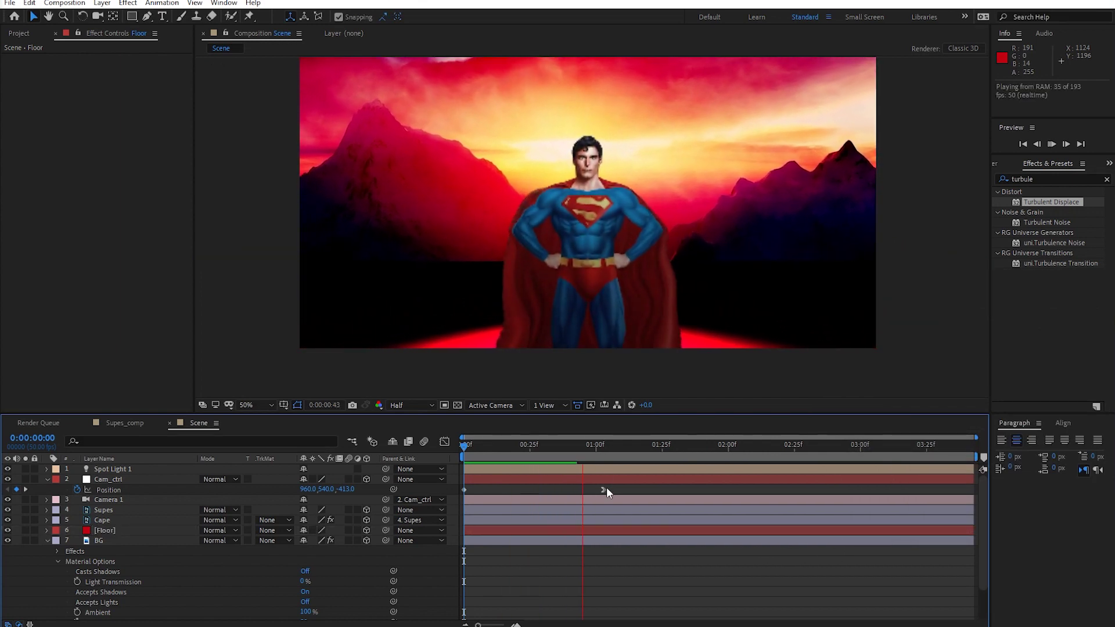
pyautogui.moveTo(598, 453); pyautogui.dragTo(436, 471)
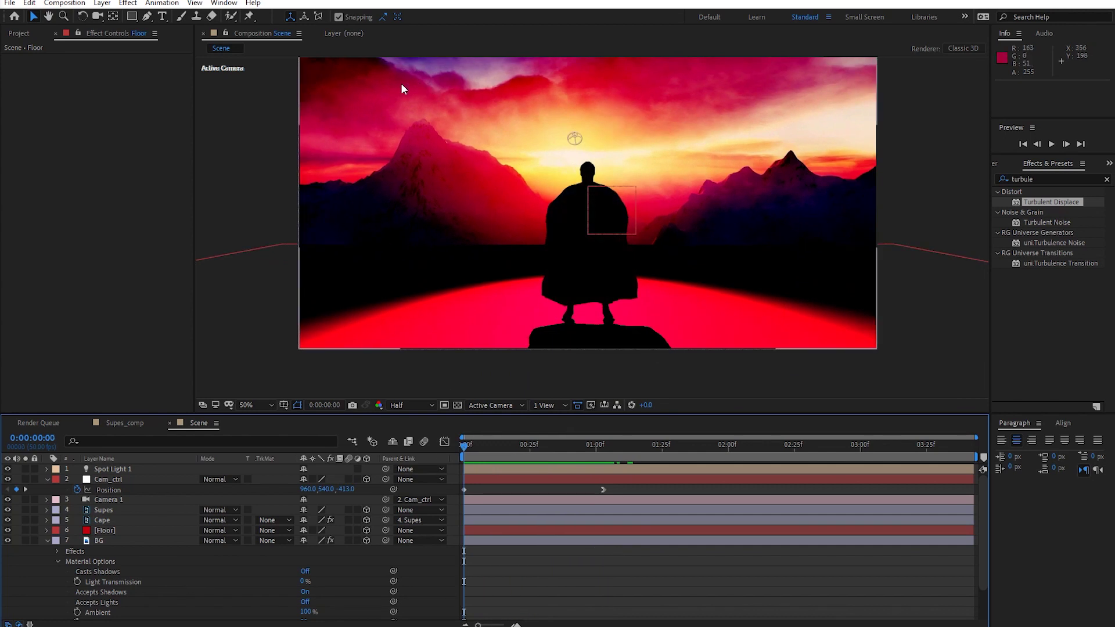
# Step: Search 'cc slan' and apply CC Slant to the BG layer
pyautogui.click(46, 540)
pyautogui.click(103, 544)
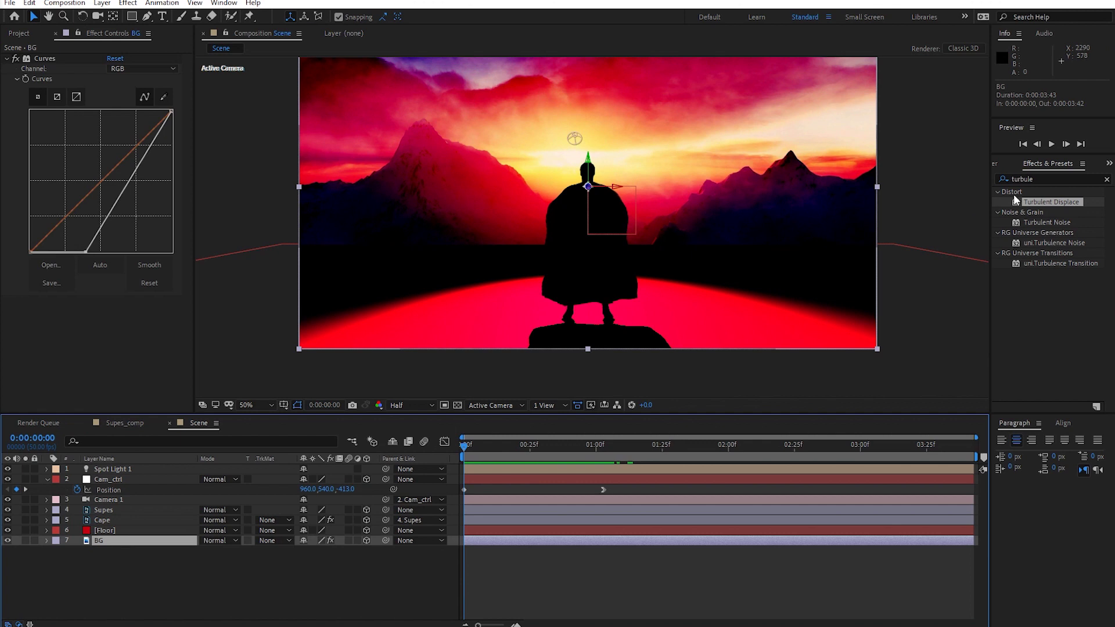
pyautogui.moveTo(1040, 180); pyautogui.dragTo(992, 184)
pyautogui.write('cc')
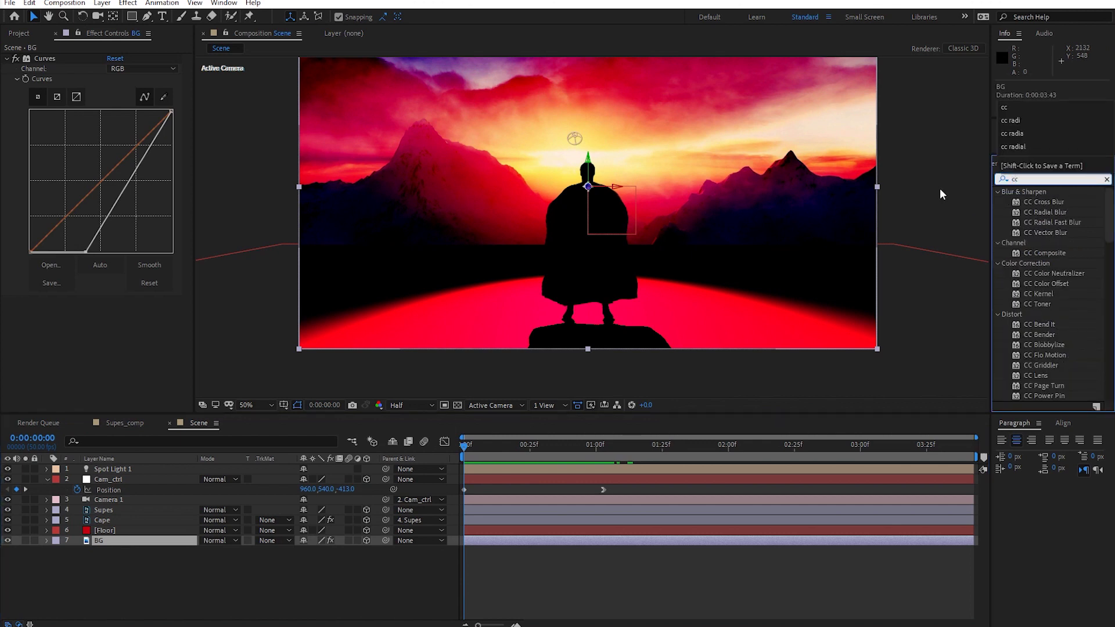
pyautogui.write(' slan')
pyautogui.moveTo(1036, 203); pyautogui.dragTo(157, 545)
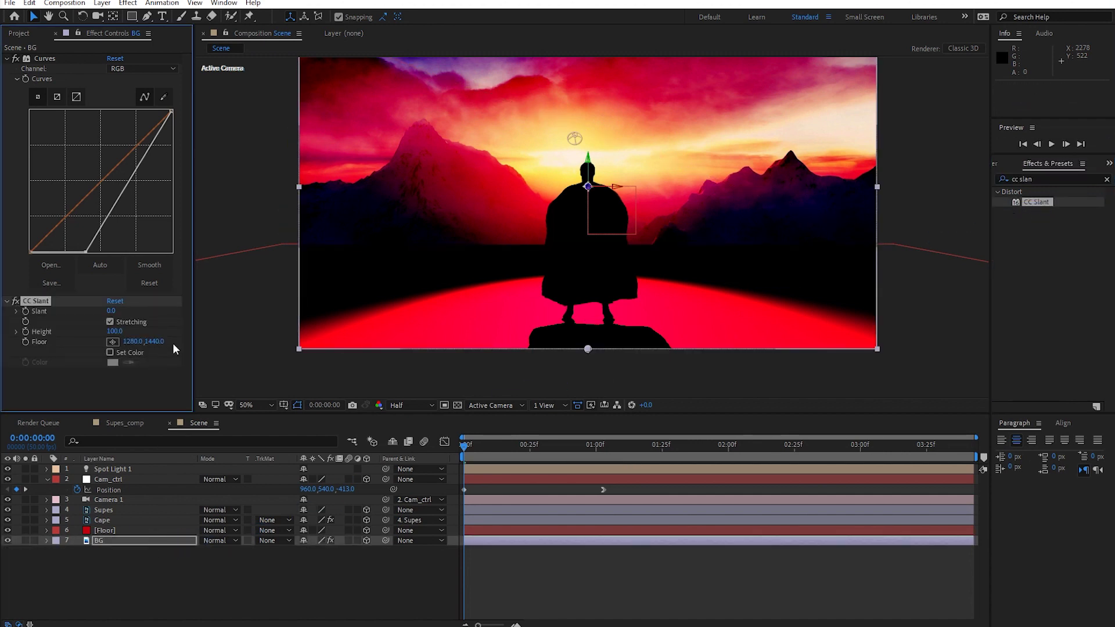
# Step: Move the CC Slant floor point up into the sky and set Slant to -10
pyautogui.moveTo(113, 317); pyautogui.dragTo(107, 316)
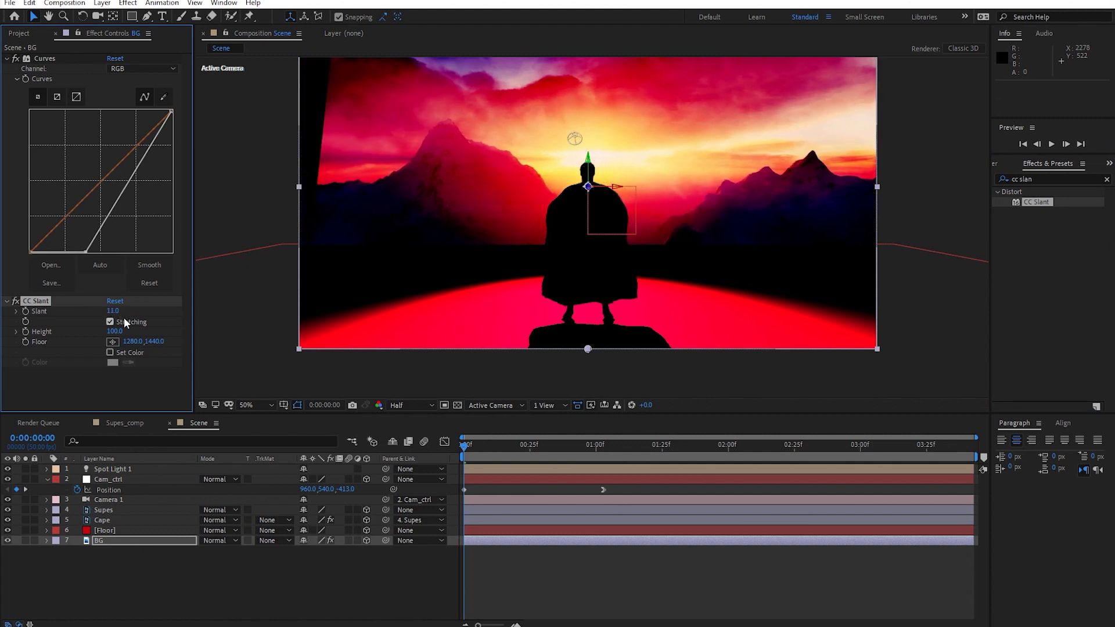
pyautogui.hotkey('ctrl', 'z')
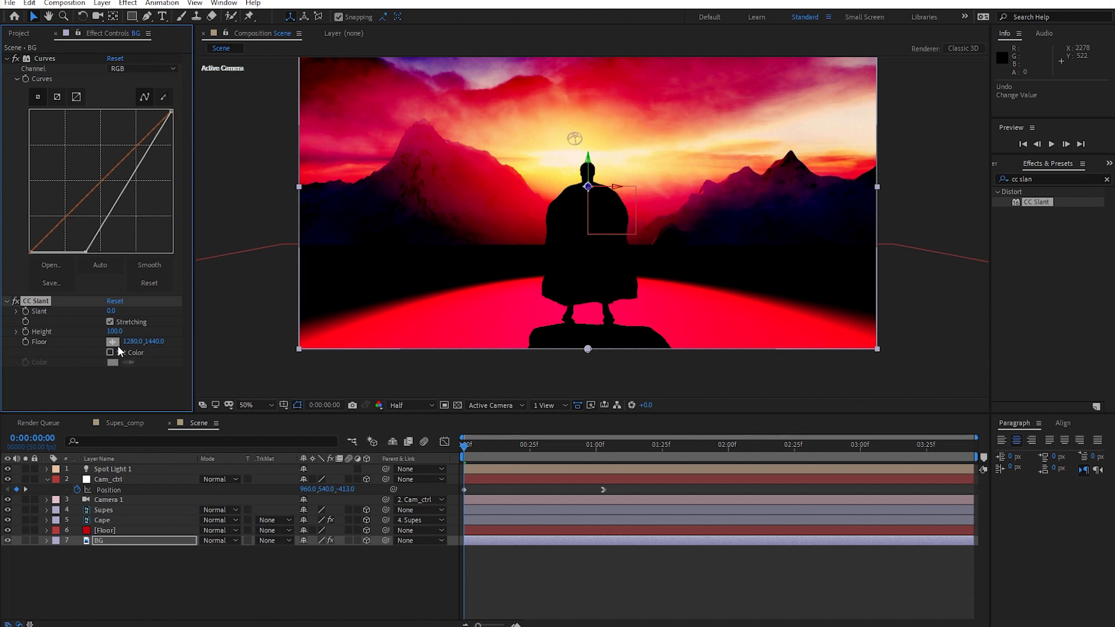
pyautogui.moveTo(134, 347); pyautogui.dragTo(56, 339)
pyautogui.moveTo(559, 347); pyautogui.dragTo(440, 133)
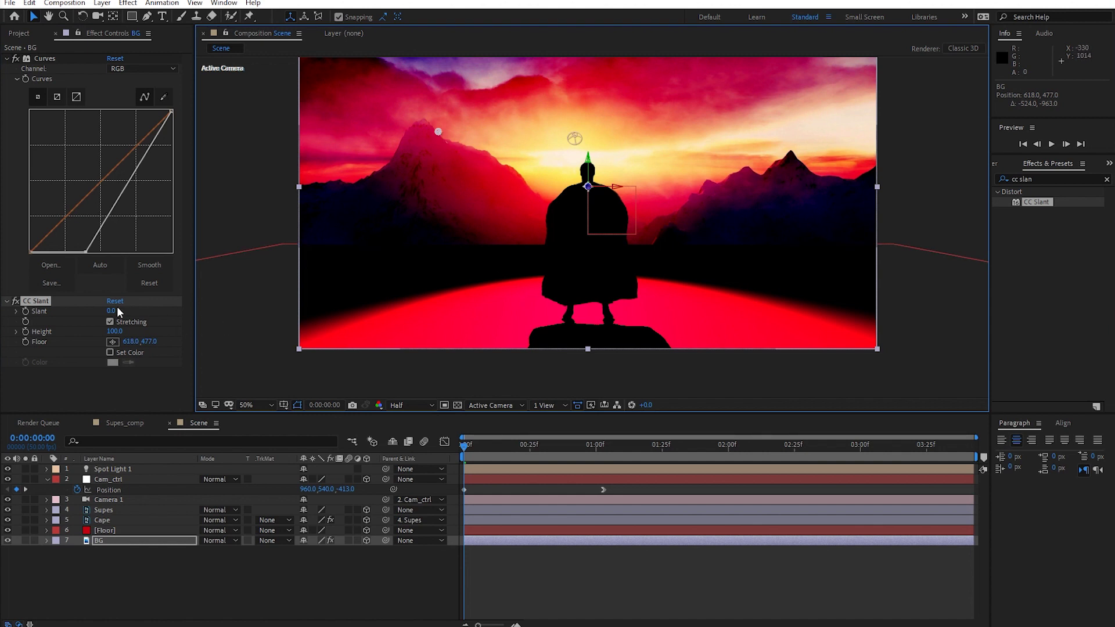
pyautogui.moveTo(114, 310); pyautogui.dragTo(120, 314)
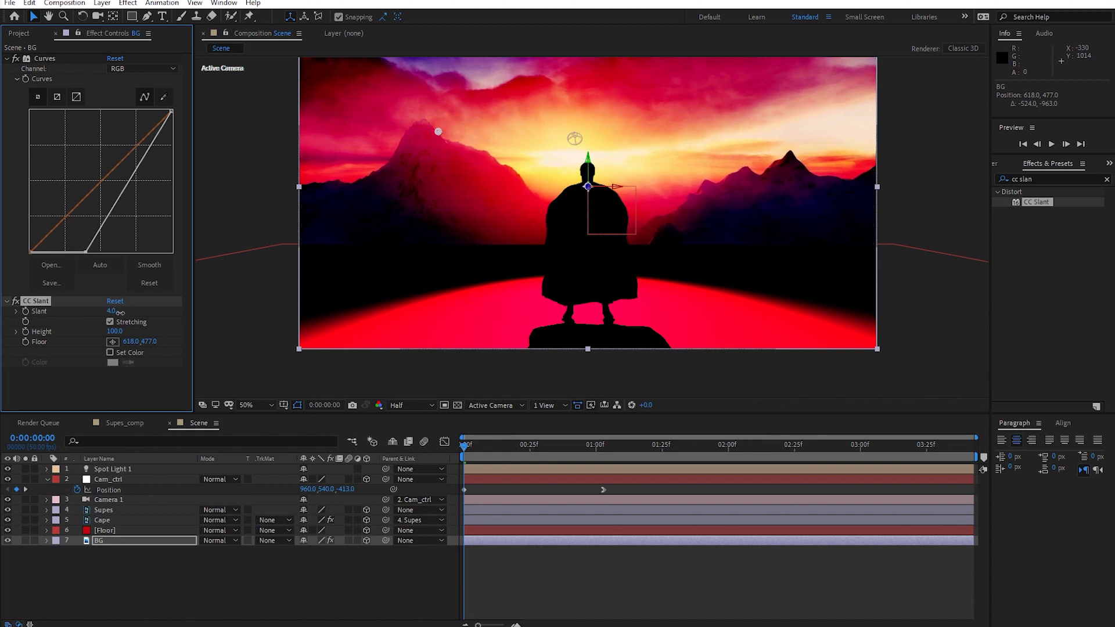
pyautogui.moveTo(120, 313); pyautogui.dragTo(102, 311)
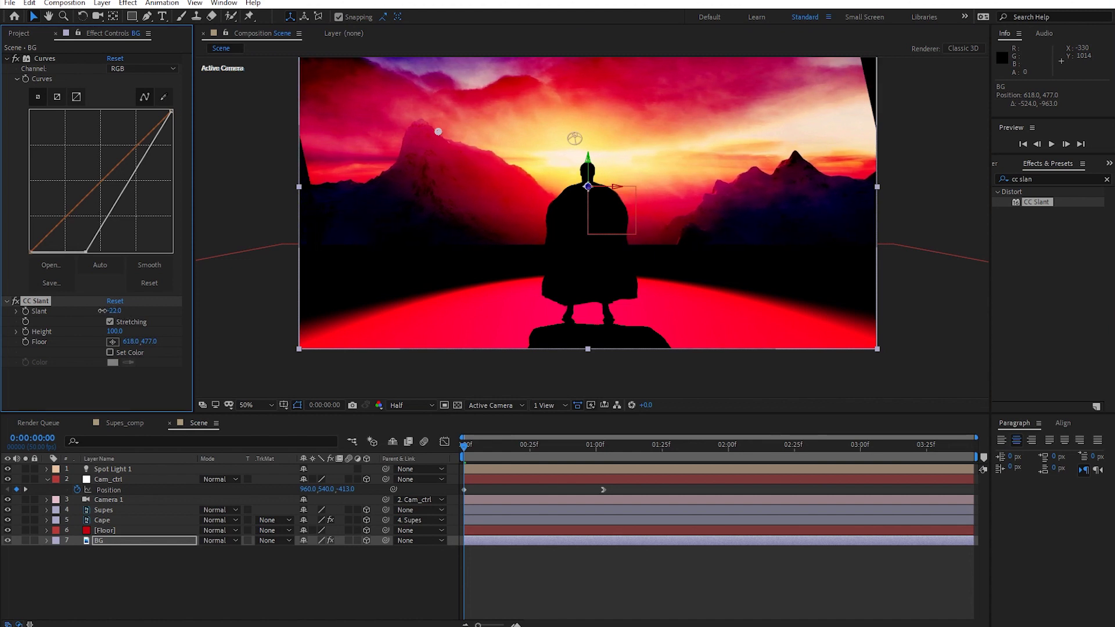
pyautogui.click(115, 311)
pyautogui.write('-10')
pyautogui.press('Return')
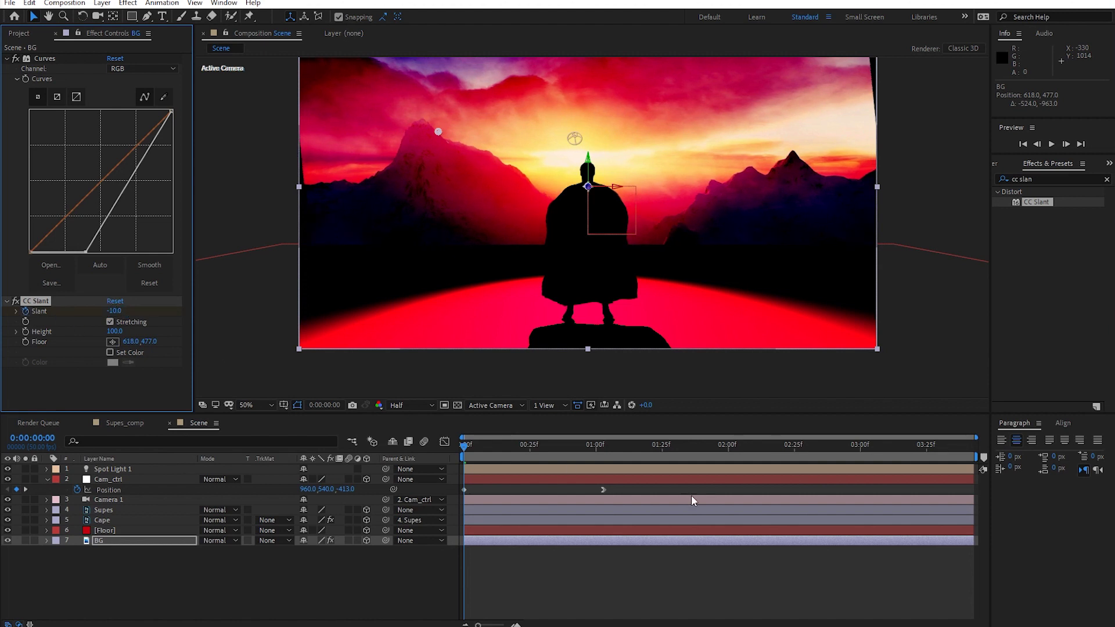
pyautogui.moveTo(579, 446); pyautogui.dragTo(978, 446)
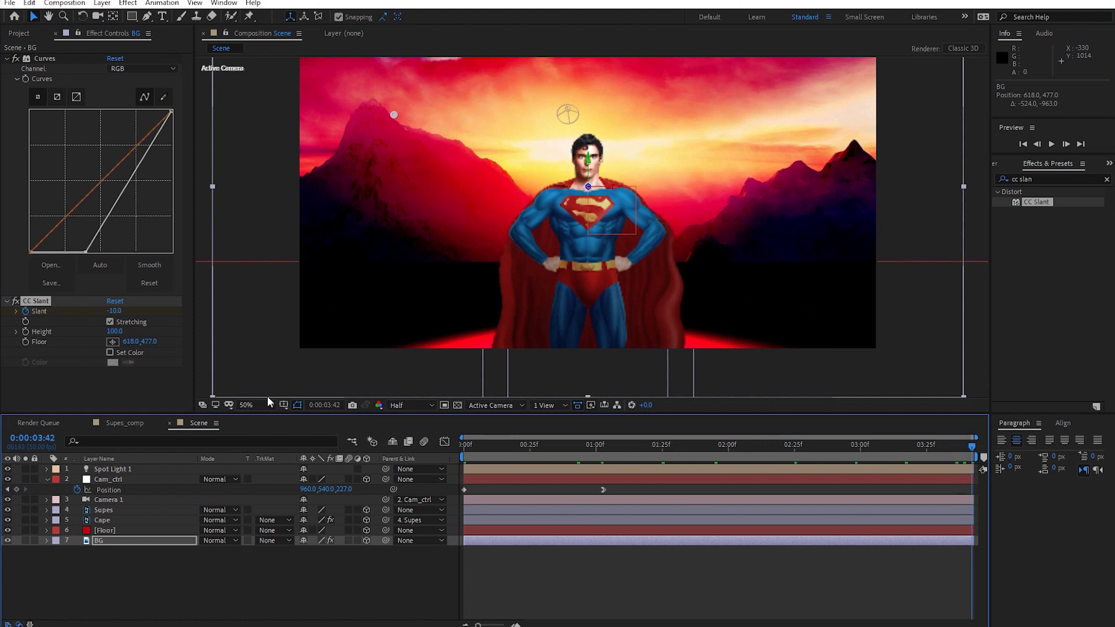
# Step: At the comp end, set Slant to 15 to keyframe it, then check the animation
pyautogui.click(119, 310)
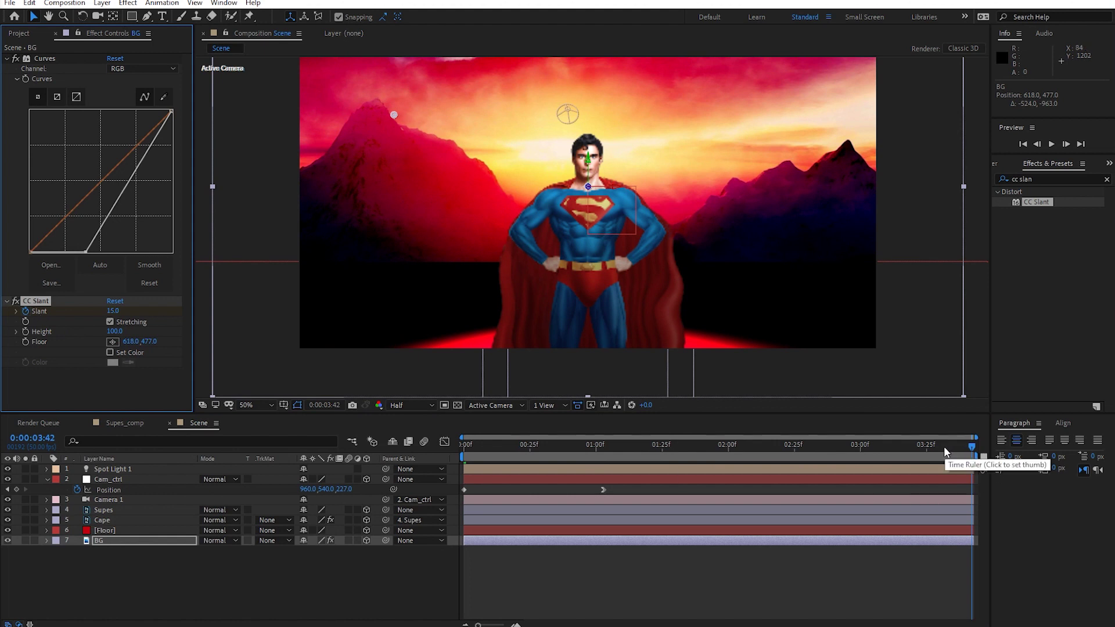
pyautogui.press('u')
pyautogui.moveTo(939, 443)
pyautogui.mouseDown()
pyautogui.moveTo(839, 447)
pyautogui.moveTo(806, 455)
pyautogui.moveTo(930, 446)
pyautogui.moveTo(755, 473)
pyautogui.mouseUp()
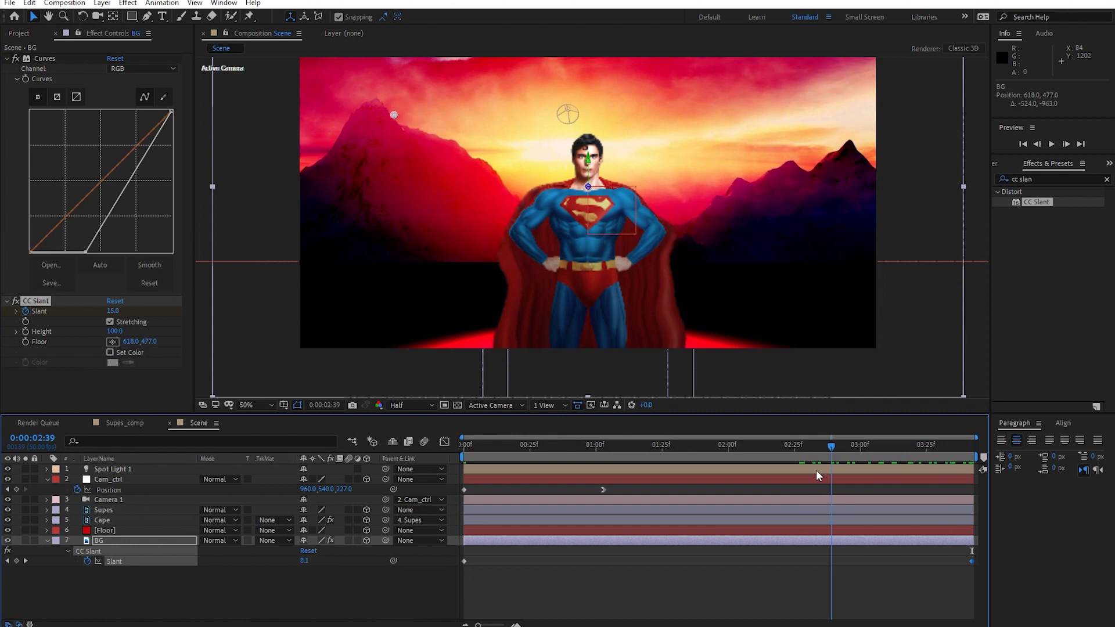
pyautogui.moveTo(755, 447); pyautogui.dragTo(706, 463)
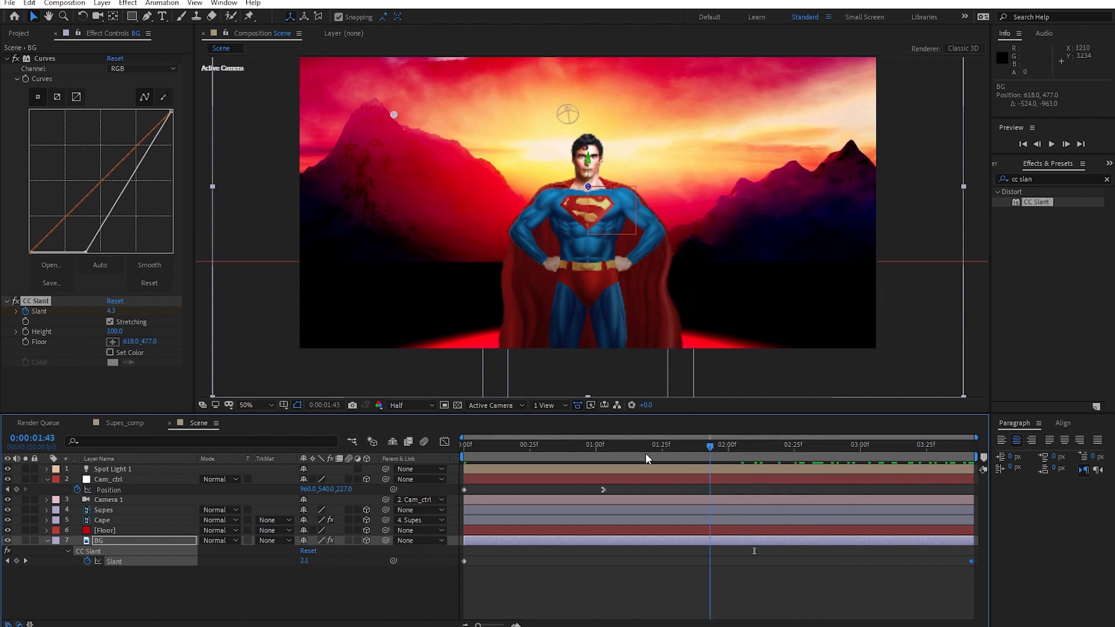
pyautogui.press('space')
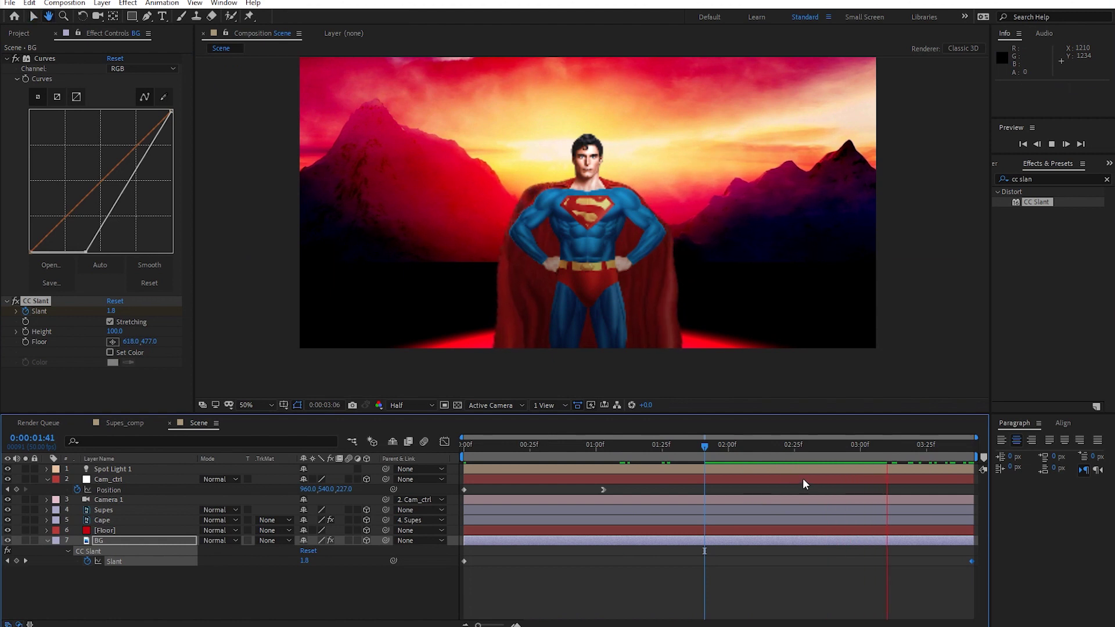
pyautogui.click(761, 448)
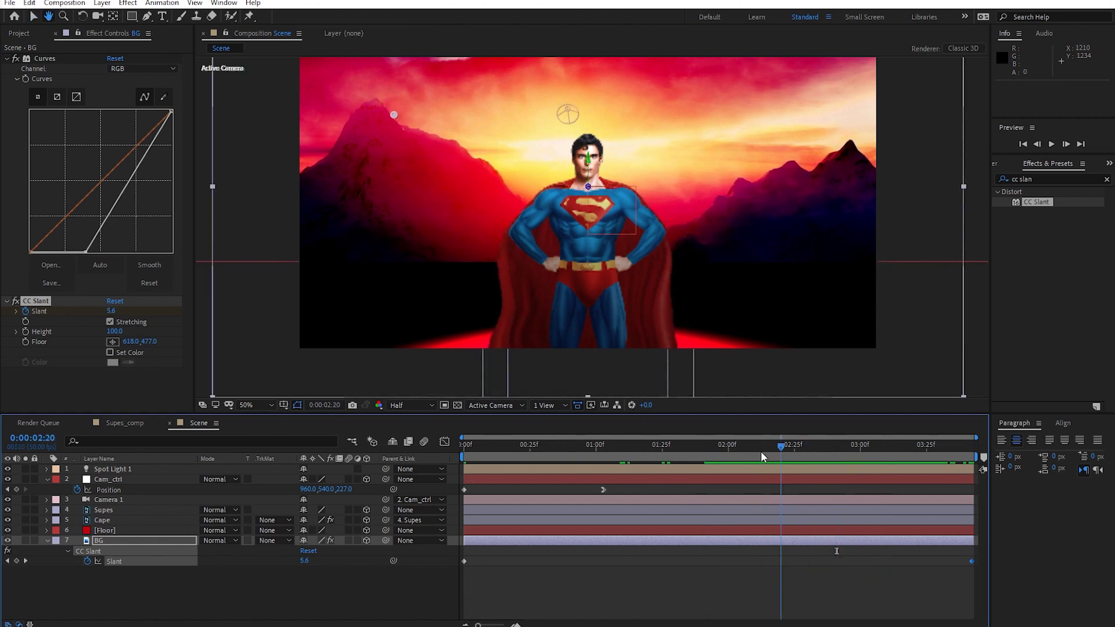
# Step: Lower the slant floor point toward the horizon and preview from 02:13
pyautogui.moveTo(395, 115); pyautogui.dragTo(393, 194)
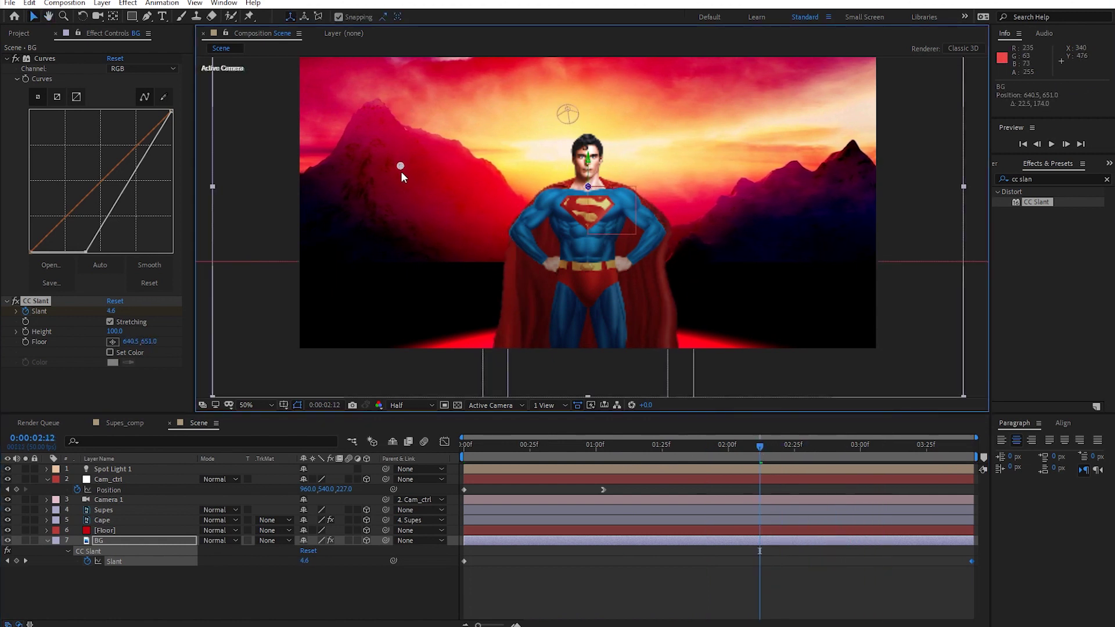
pyautogui.press('space')
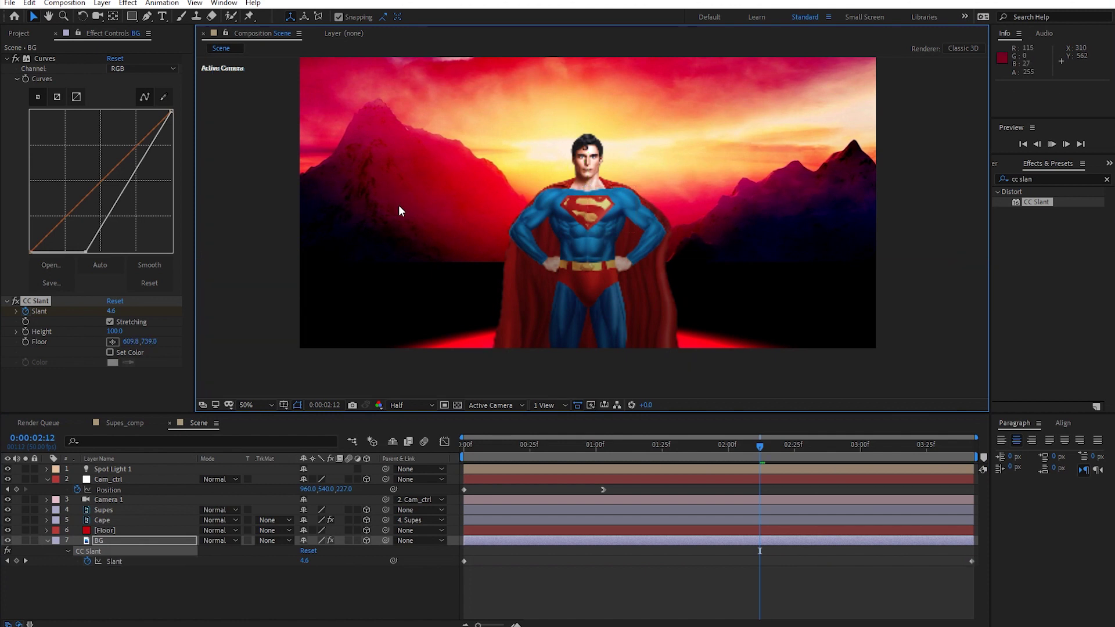
pyautogui.press('space')
pyautogui.click(763, 446)
pyautogui.press('space')
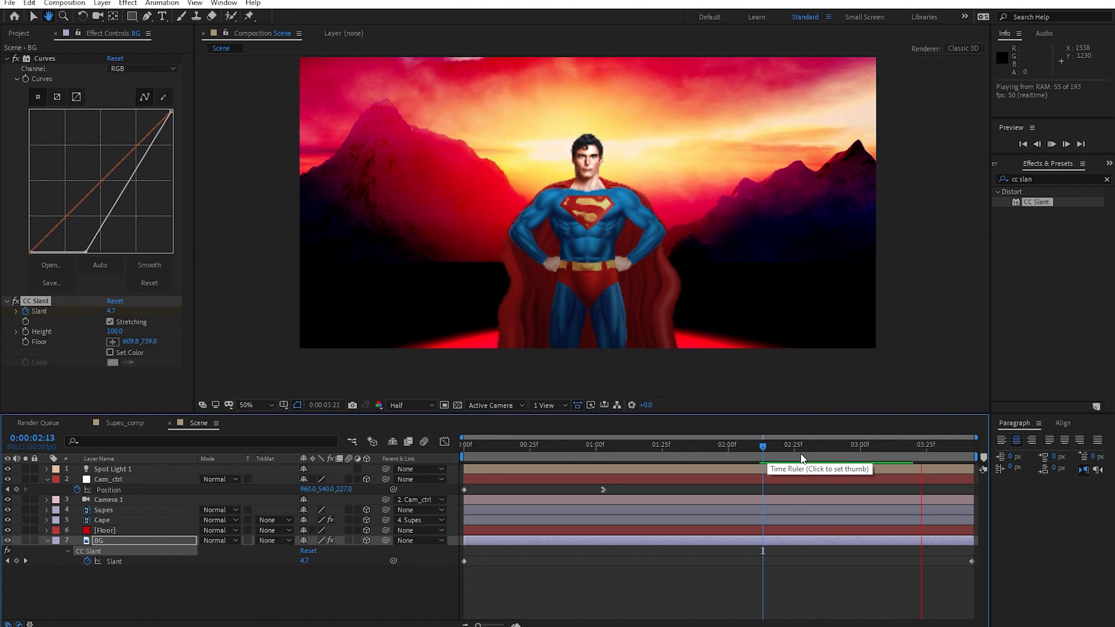
pyautogui.press('space')
pyautogui.press('Home')
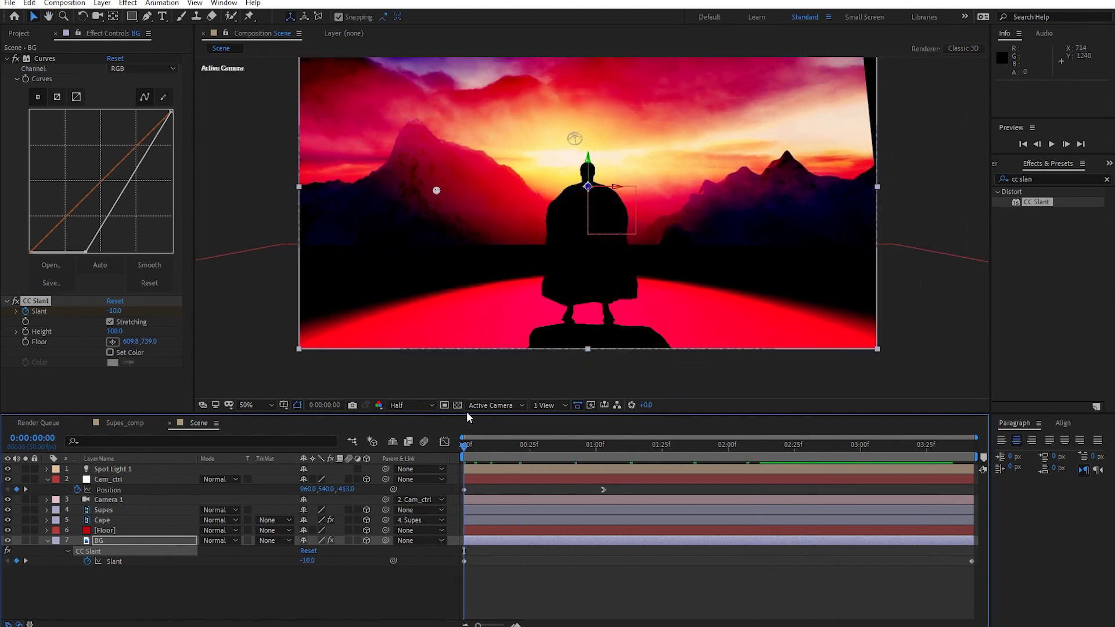
# Step: Scale the BG layer from 163% to 173%
pyautogui.click(145, 539)
pyautogui.press('s')
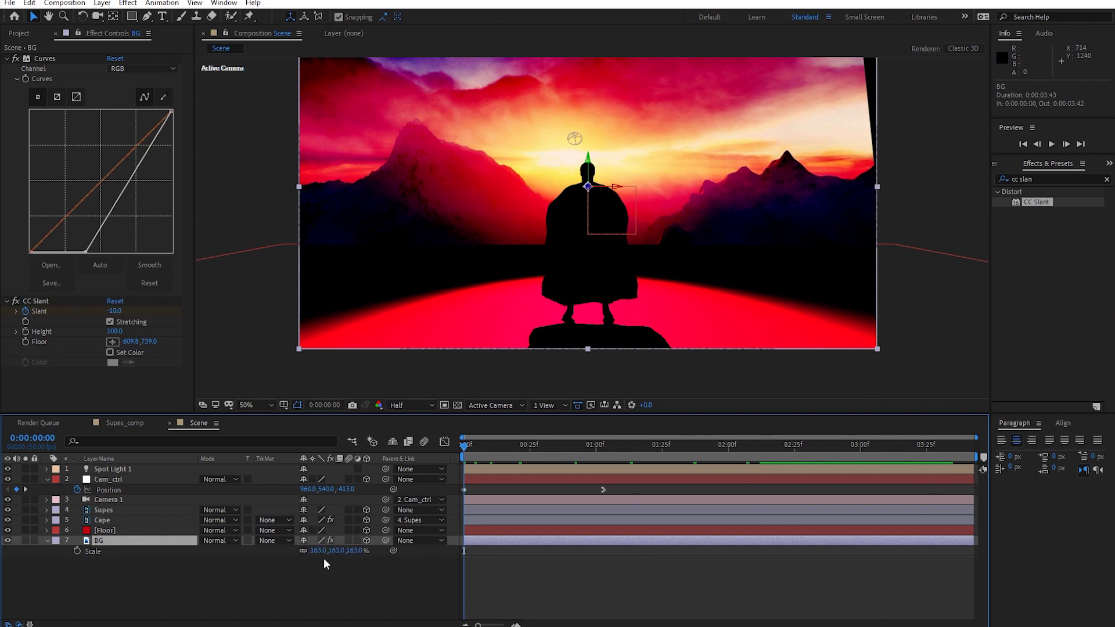
pyautogui.moveTo(323, 558); pyautogui.dragTo(328, 553)
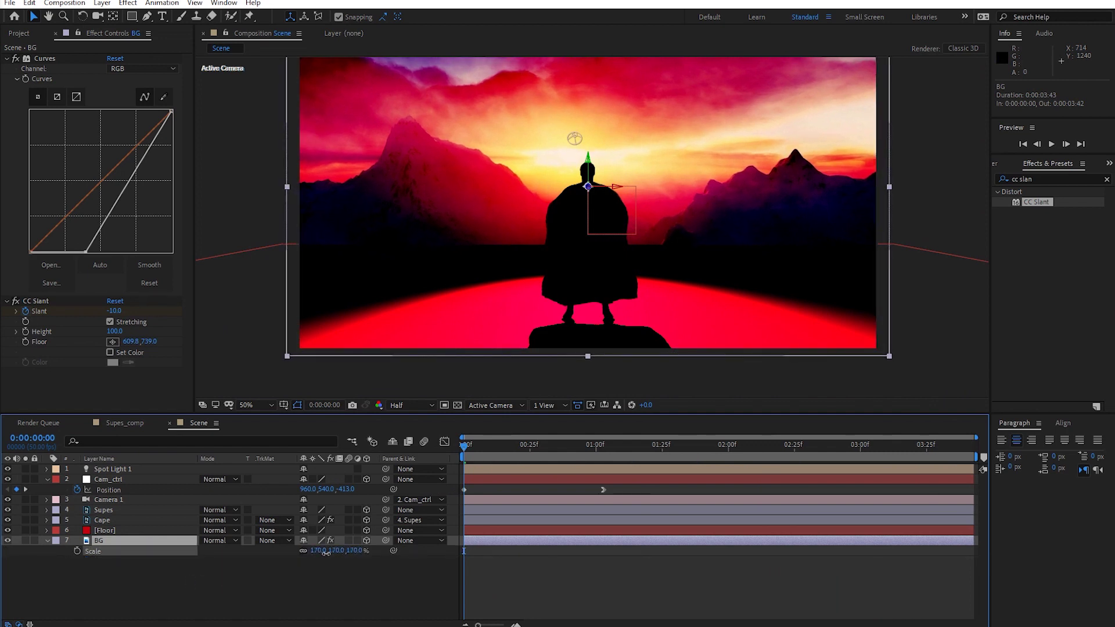
# Step: Preview the scene and scrub through the camera push-in and pull-back toward Superman
pyautogui.click(614, 555)
pyautogui.press('space')
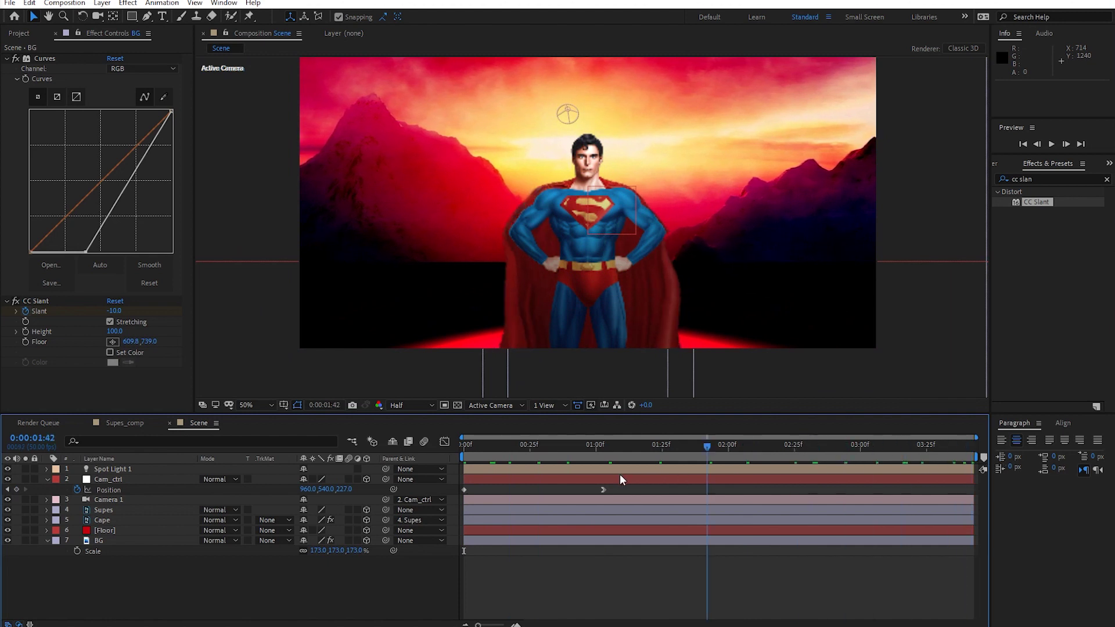
pyautogui.press('Home')
pyautogui.press('space')
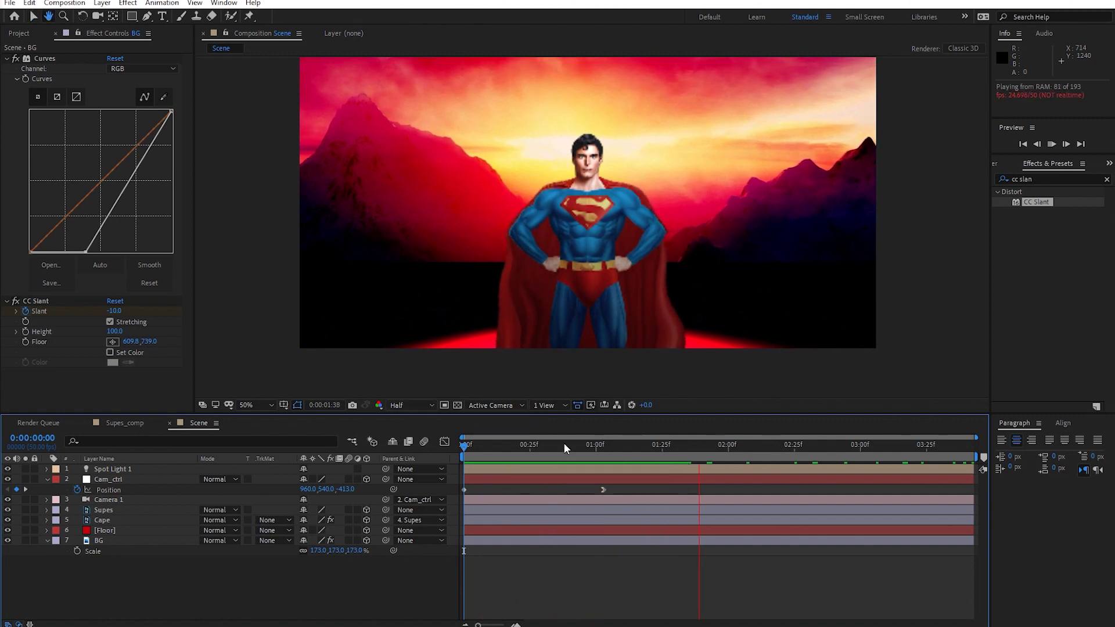
pyautogui.press('space')
pyautogui.moveTo(455, 444); pyautogui.dragTo(591, 233)
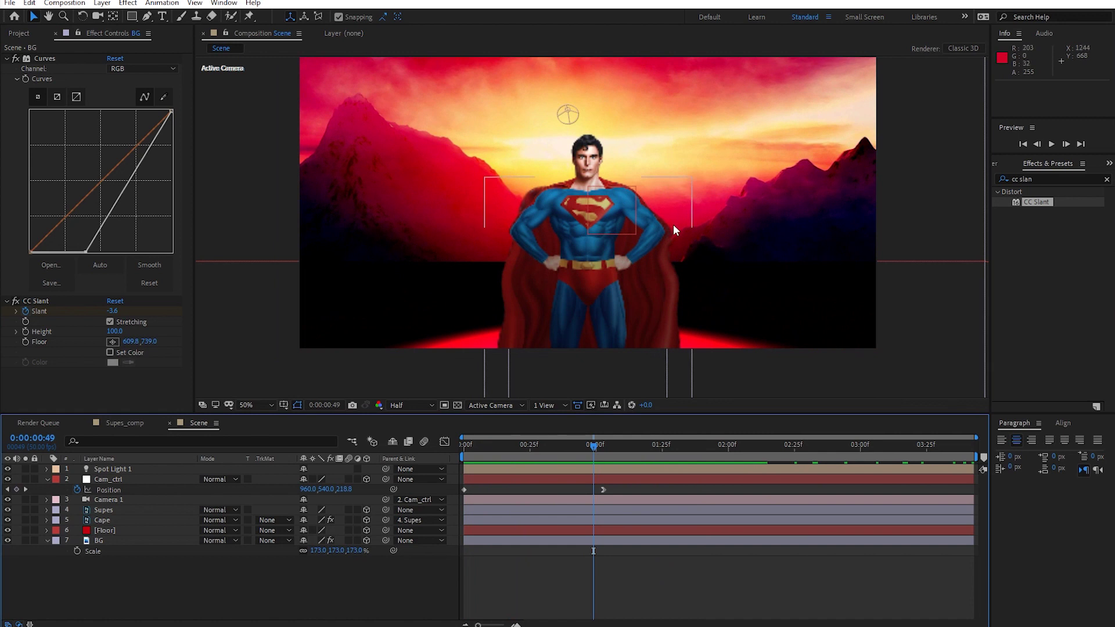
pyautogui.moveTo(593, 445)
pyautogui.mouseDown()
pyautogui.moveTo(548, 446)
pyautogui.moveTo(589, 445)
pyautogui.mouseUp()
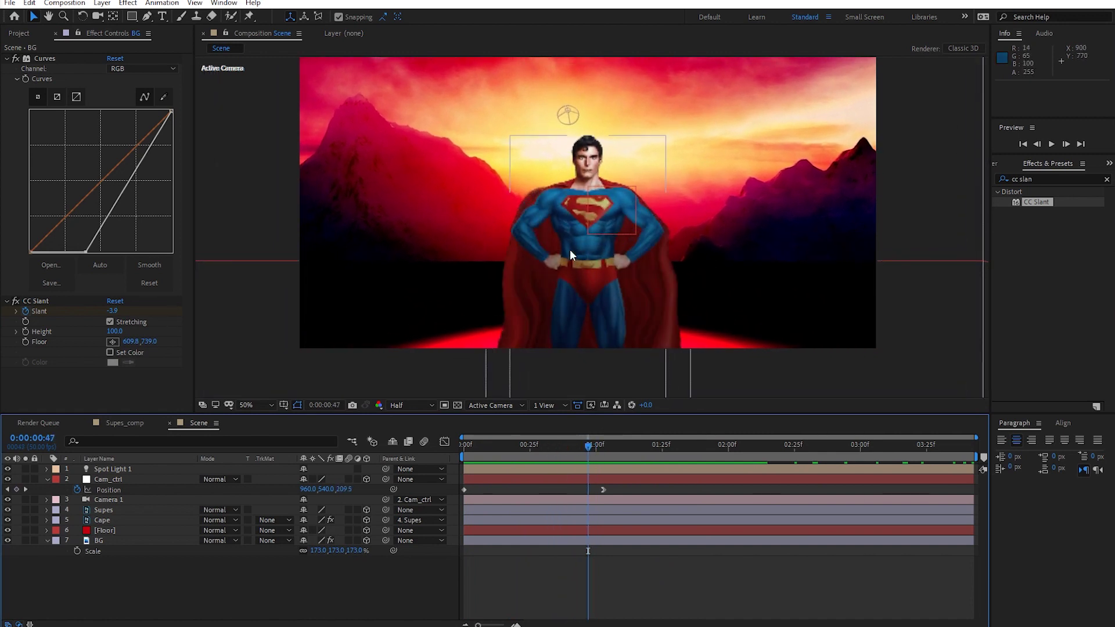
pyautogui.moveTo(589, 446); pyautogui.dragTo(465, 465)
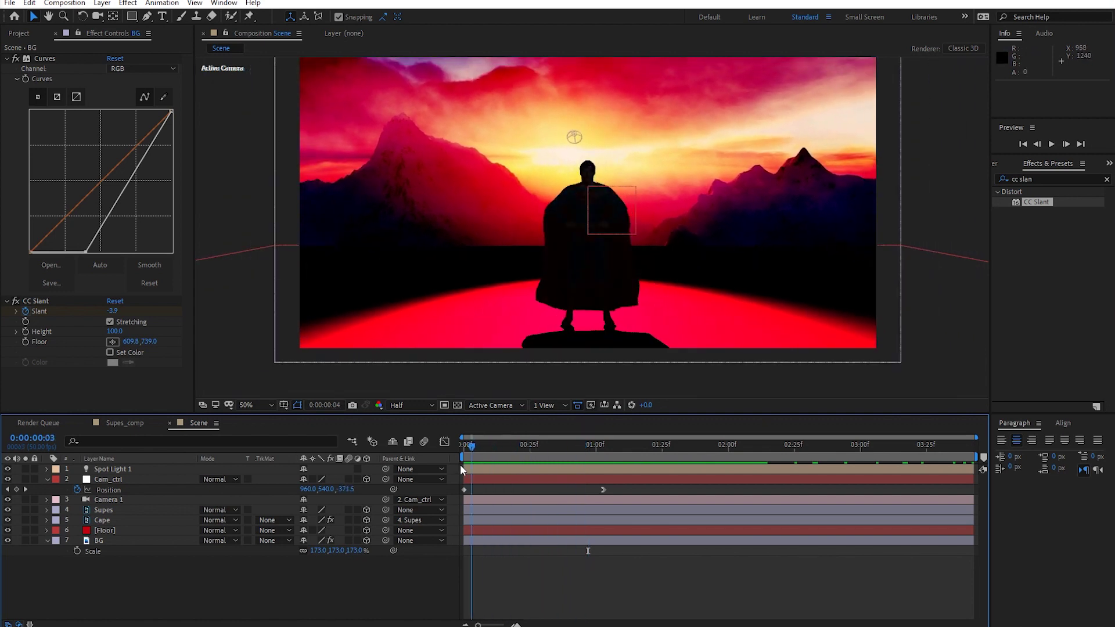
pyautogui.press('space')
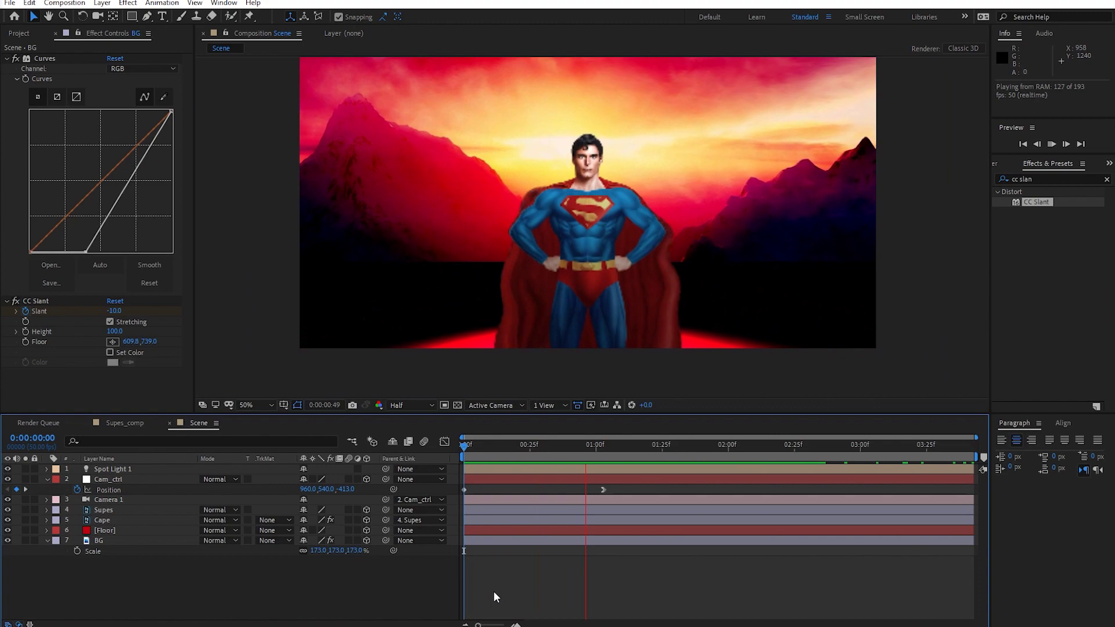